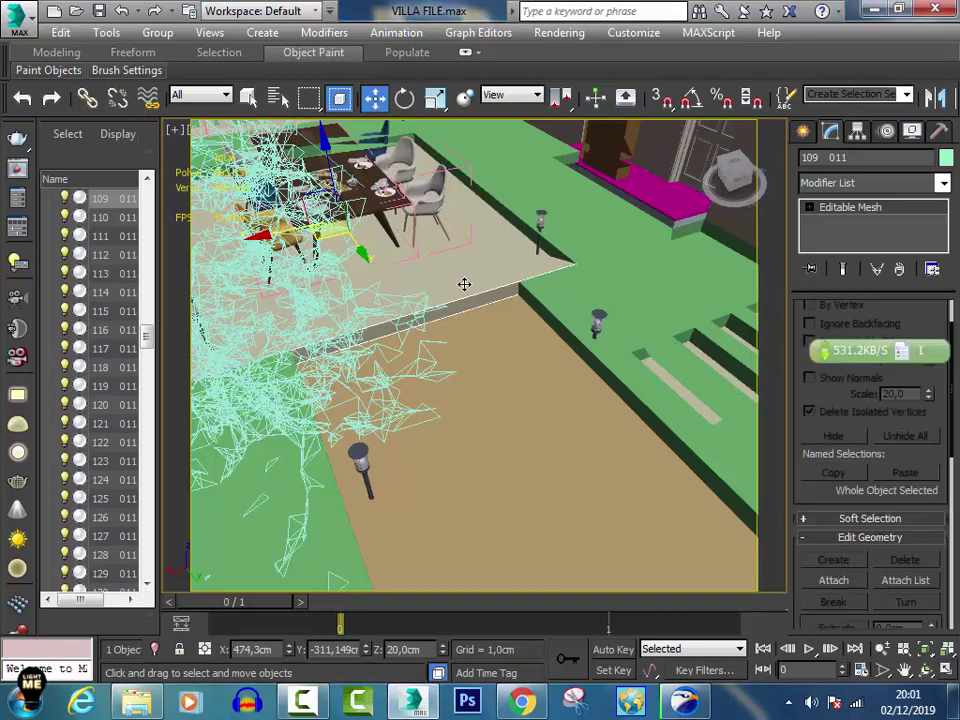
Switch to the Top view and frame the dining set in the centre of the view.
key("t")
key("z")
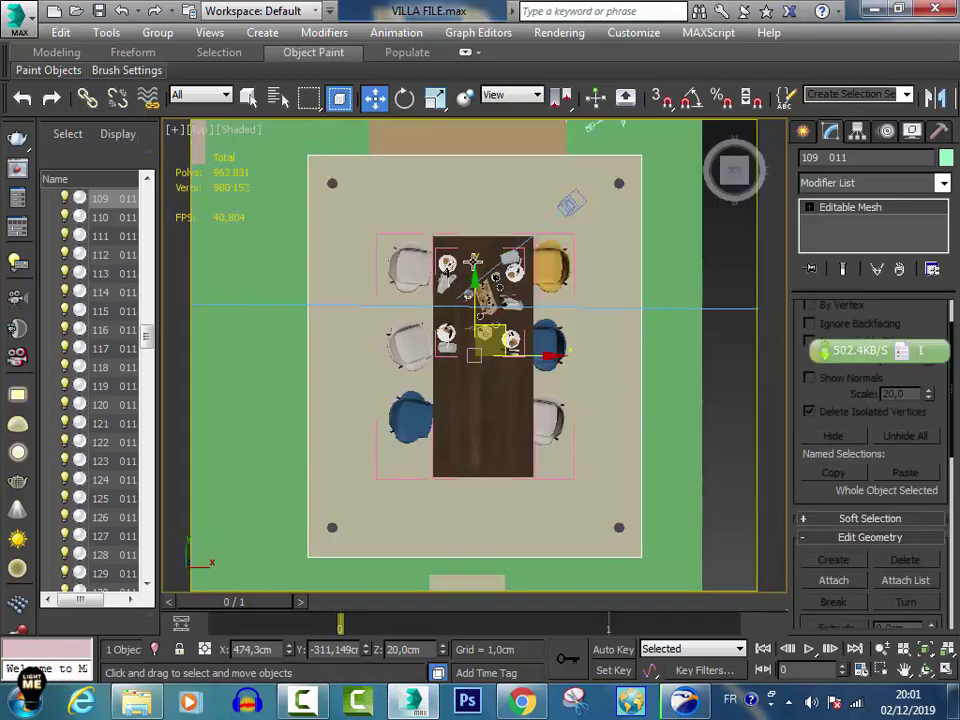
scroll(450, 300, "down", 1)
scroll(430, 260, "down", 2)
scroll(427, 250, "down", 2)
scroll(432, 251, "up", 4)
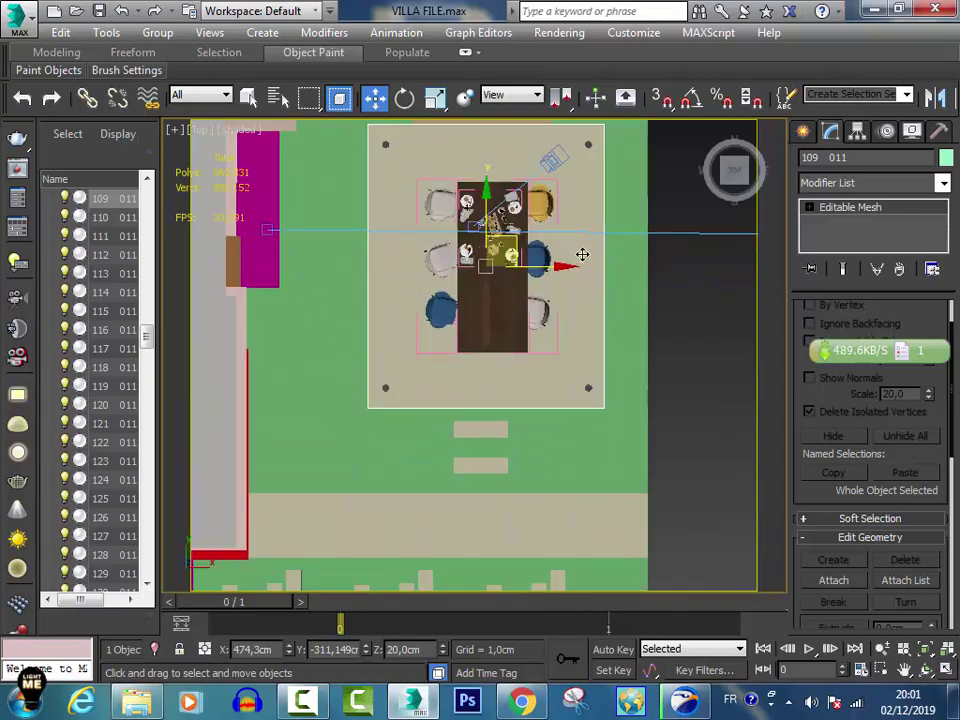
middle_click_drag(606, 203, 592, 240)
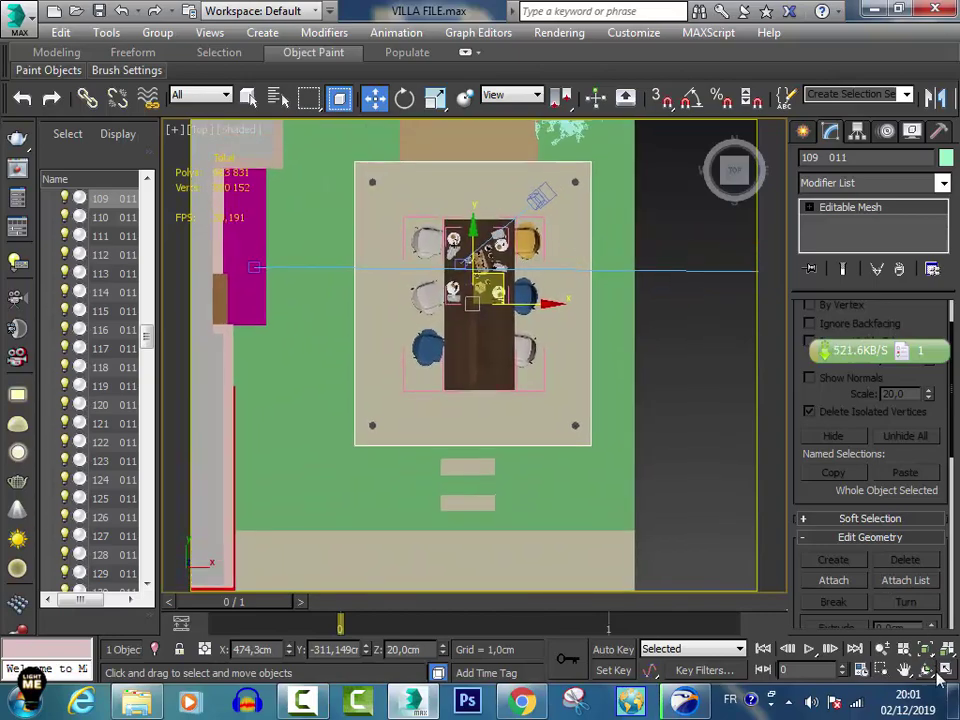
Orbit the terrace in perspective, then return to a zoomed-out top view of the garden.
mouse_move(572, 396)
middle_mouse_down("alt")
mouse_move(461, 240)
mouse_move(587, 335)
mouse_move(446, 330)
middle_mouse_up("alt")
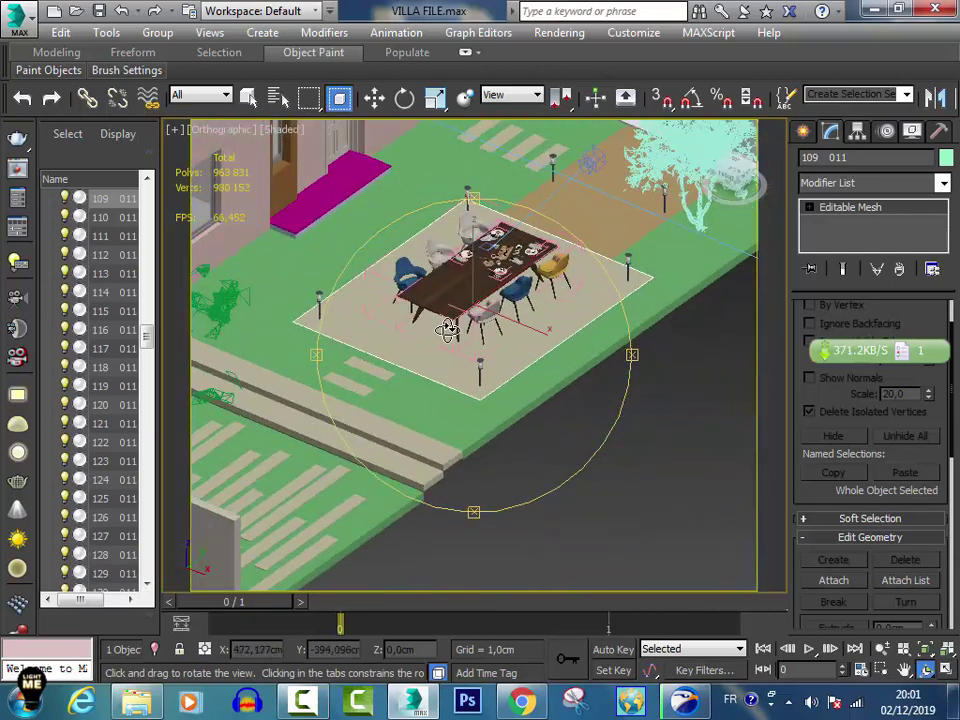
key("w")
scroll(453, 320, "up", 3)
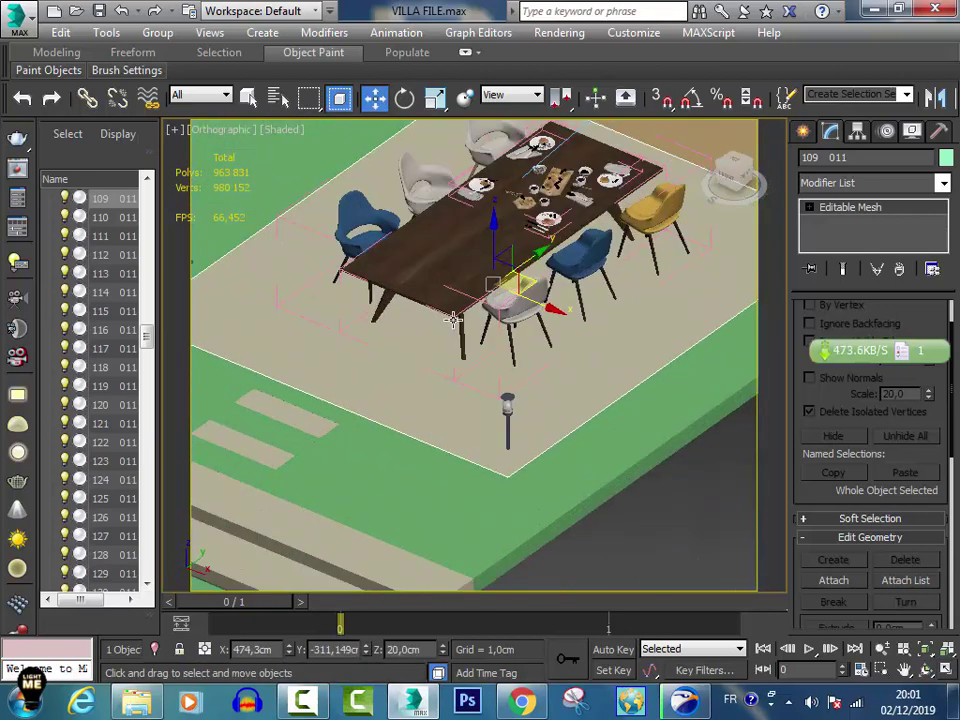
scroll(420, 330, "down", 2)
scroll(385, 344, "down", 1)
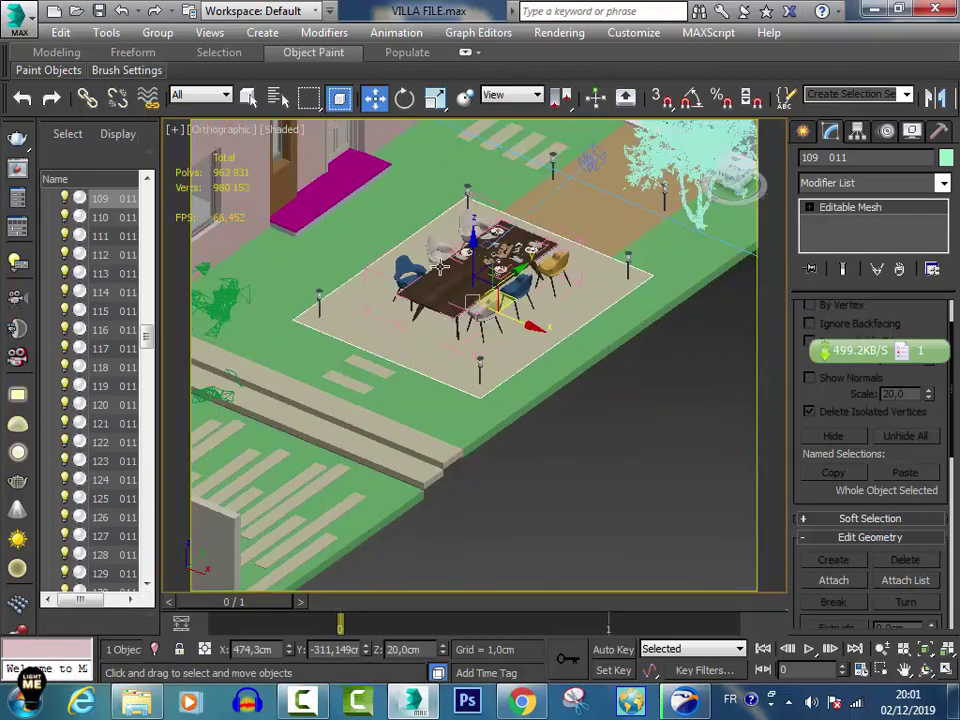
scroll(441, 265, "up", 4)
scroll(495, 300, "down", 2)
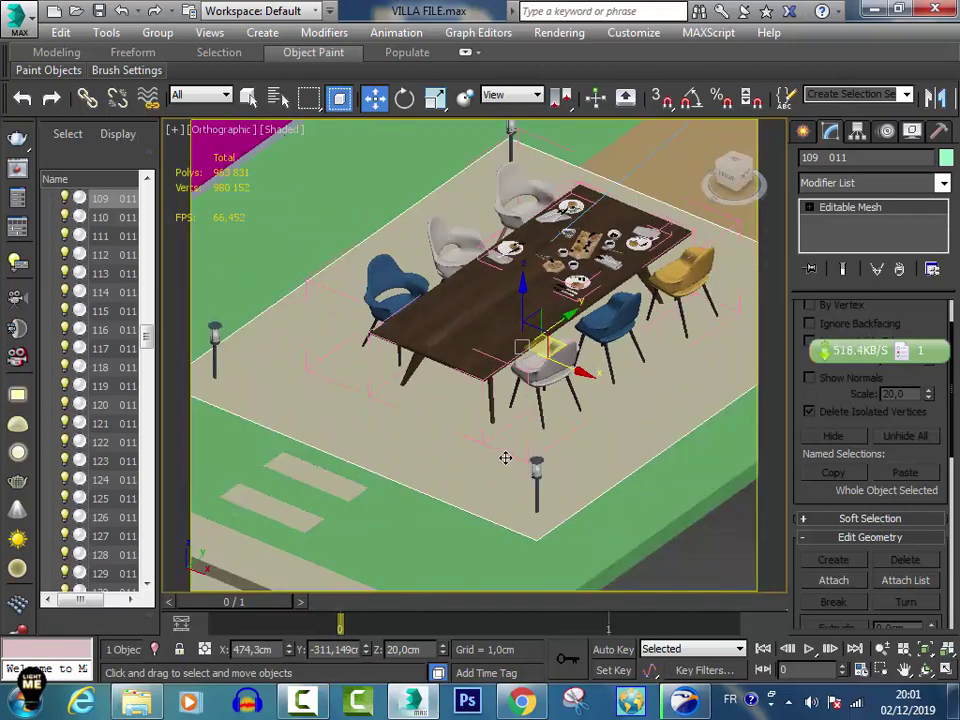
key("t")
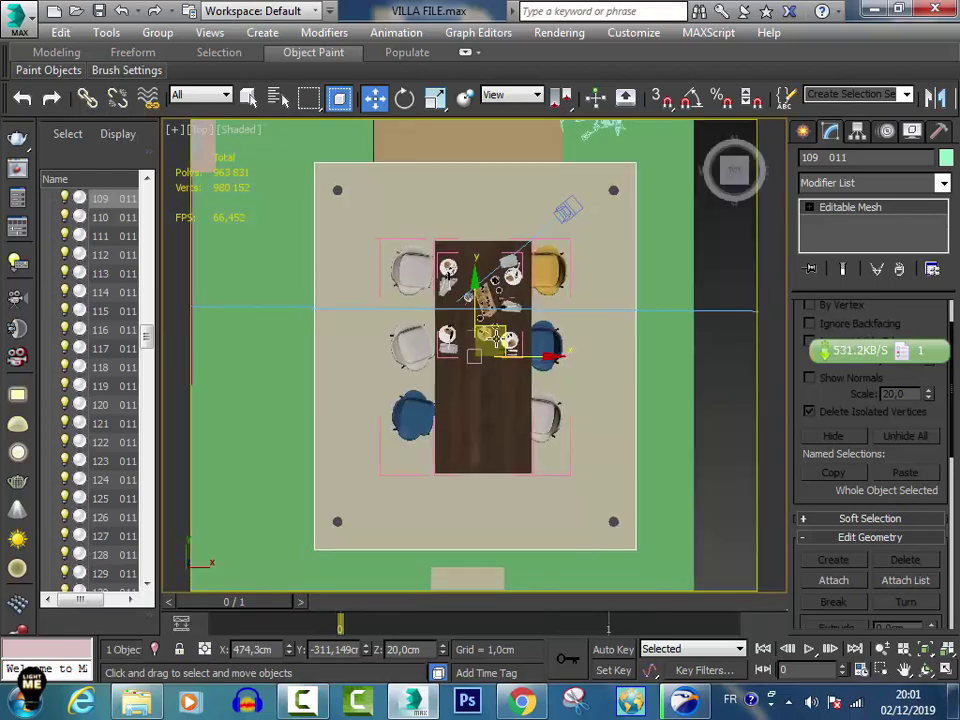
scroll(495, 340, "down", 2)
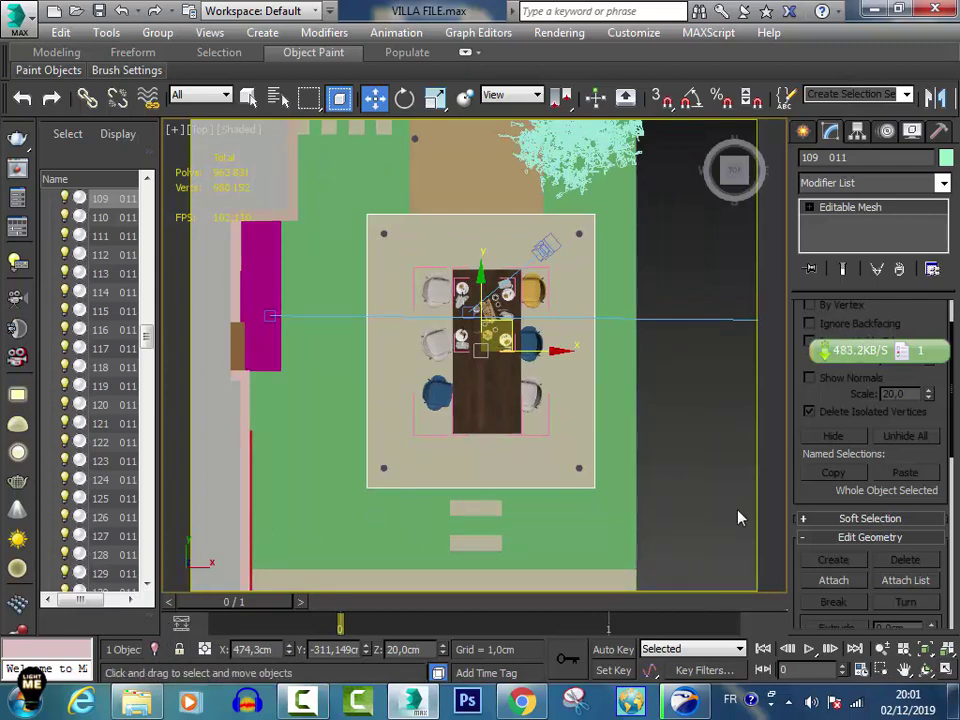
Select the terrace rectangle and its four corner lamp posts.
left_click_drag(354, 214, 448, 253)
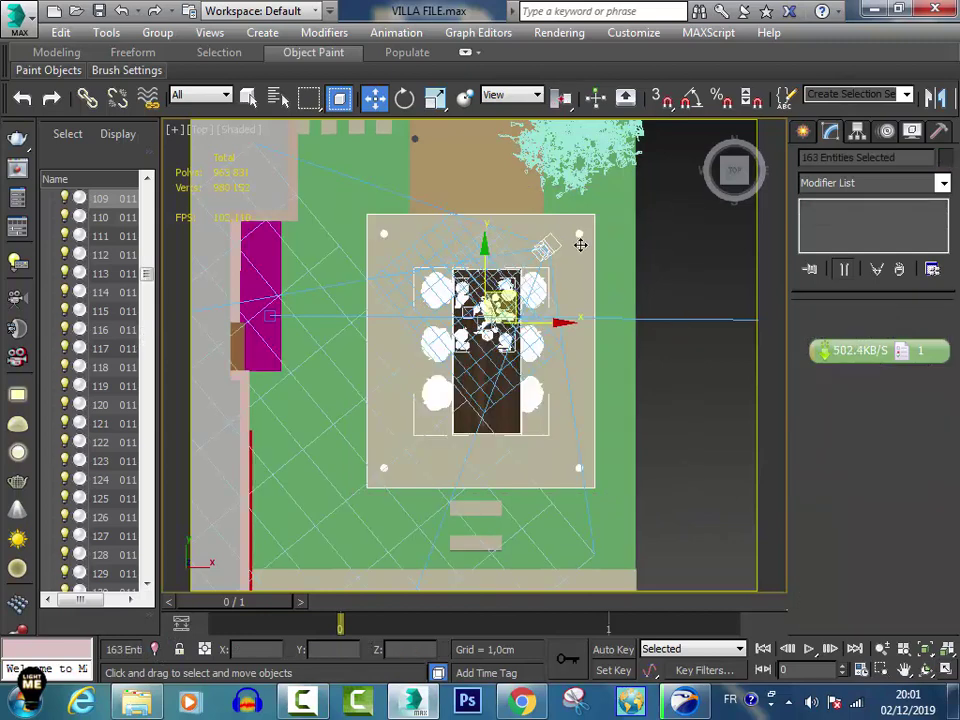
left_click(657, 217)
left_click(574, 231)
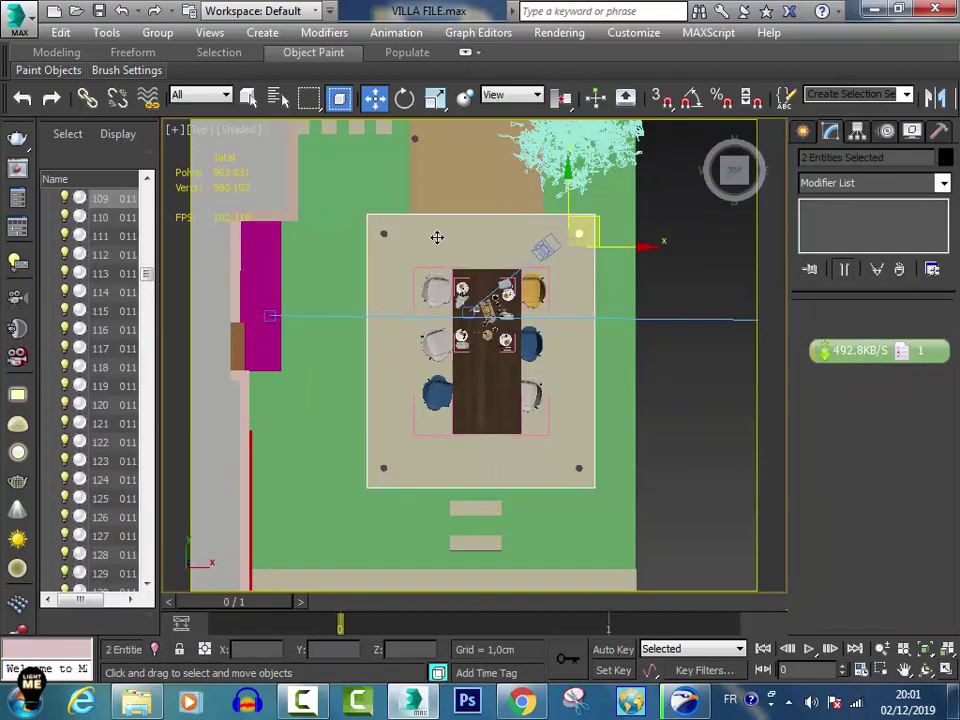
left_click(381, 234, "ctrl")
left_click(386, 467, "ctrl")
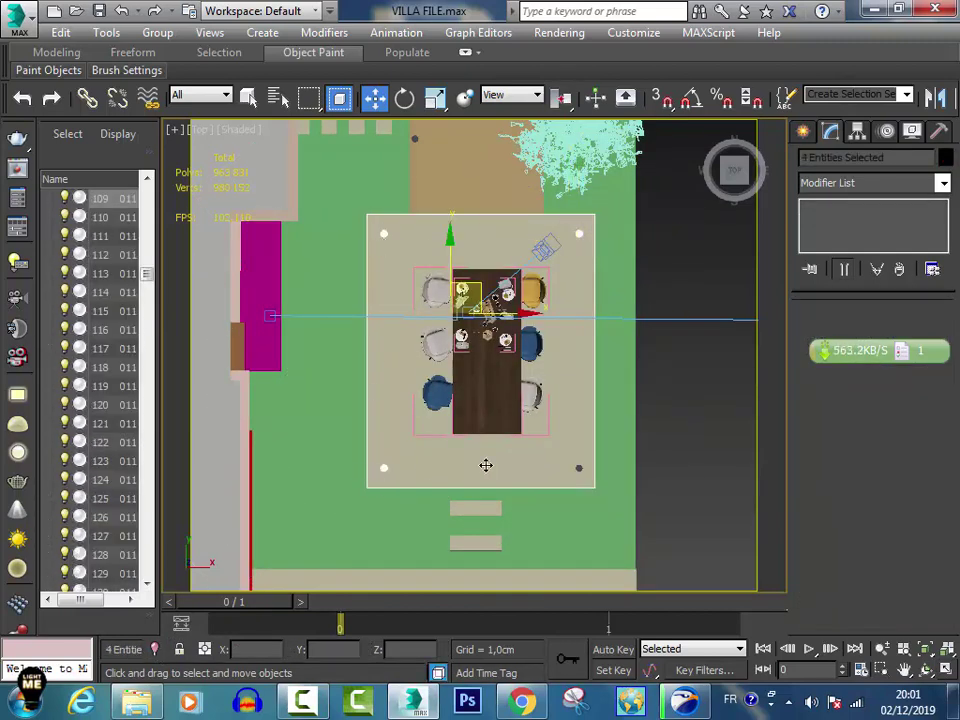
left_click(578, 468, "ctrl")
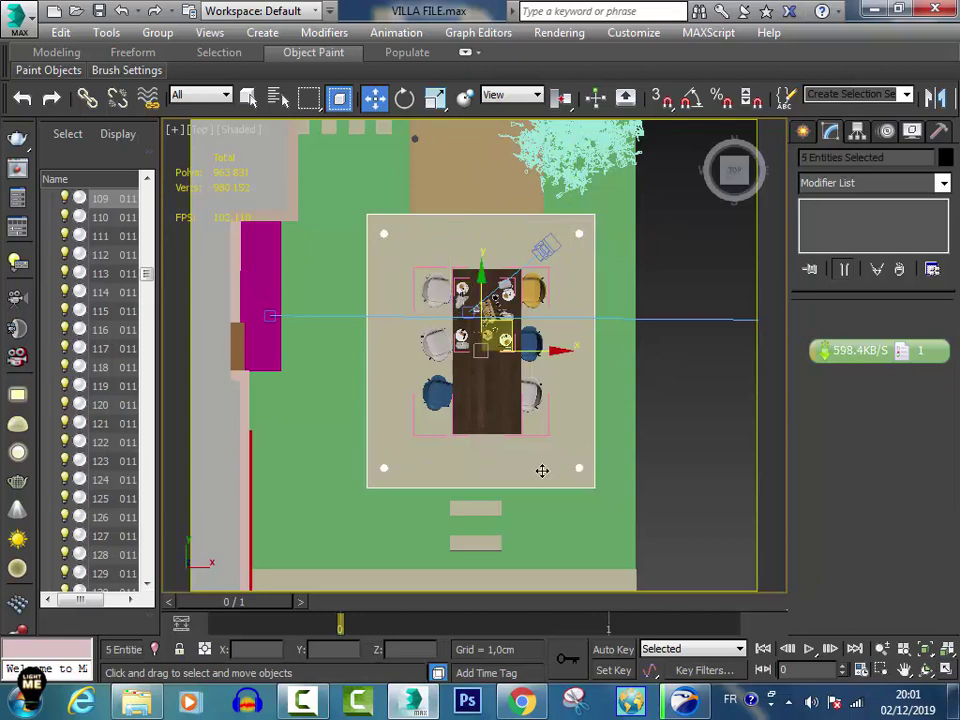
Isolate the terrace and lamps with Alt+Q, then show Standard Primitives.
key("alt+q")
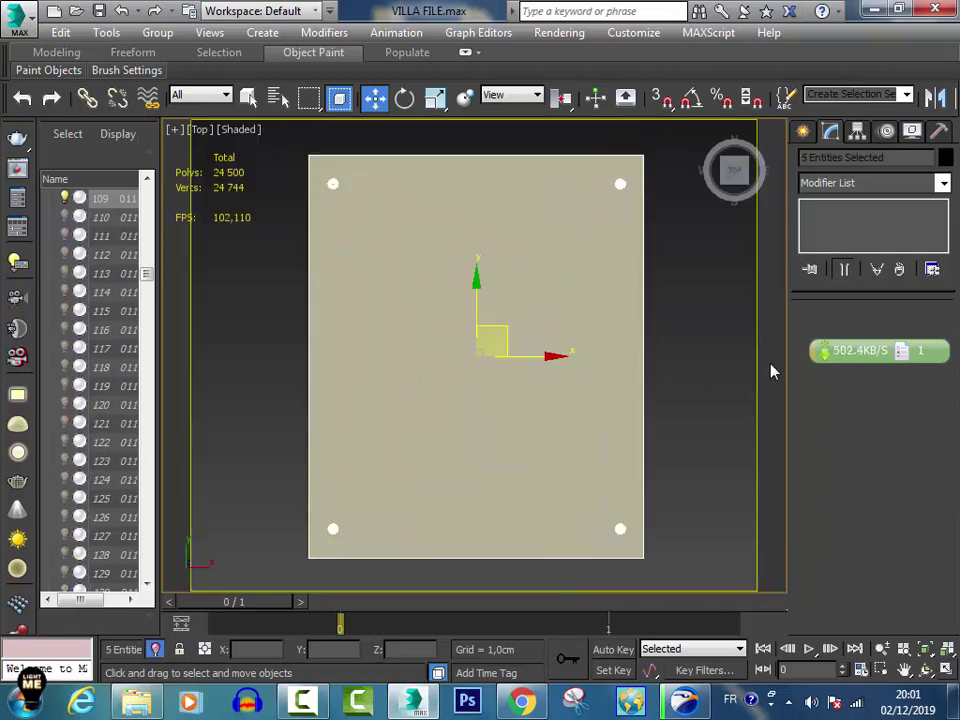
left_click(726, 369)
left_click(806, 132)
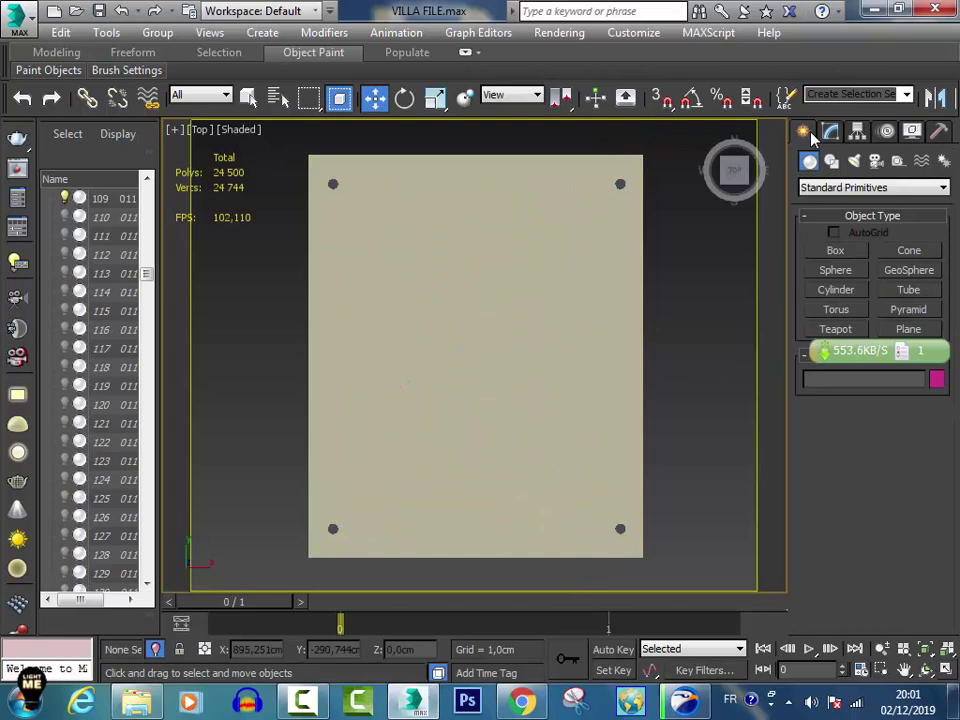
Draw a box near the top-right lamp and switch the viewport to Wireframe.
left_click(838, 251)
scroll(638, 199, "up", 3)
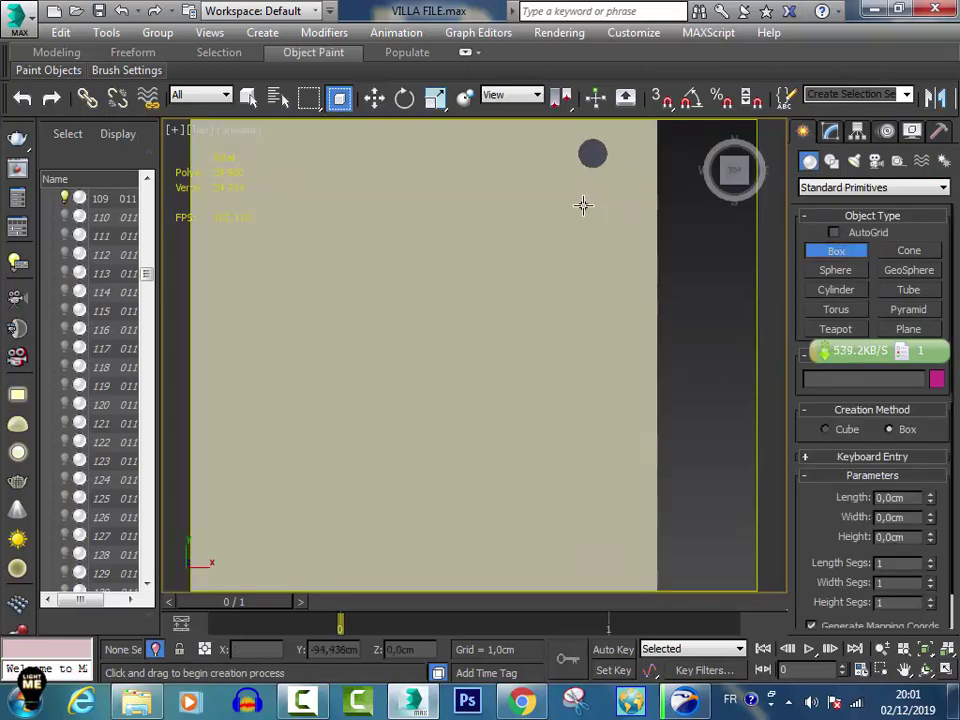
left_click_drag(518, 208, 619, 287)
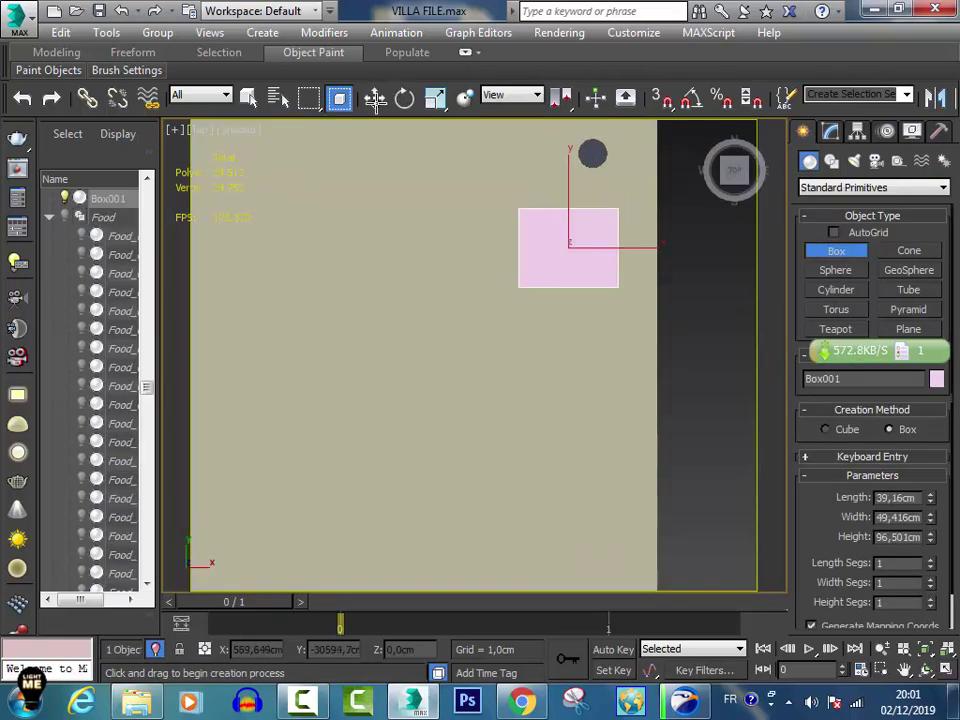
left_click(374, 97)
left_click(255, 138)
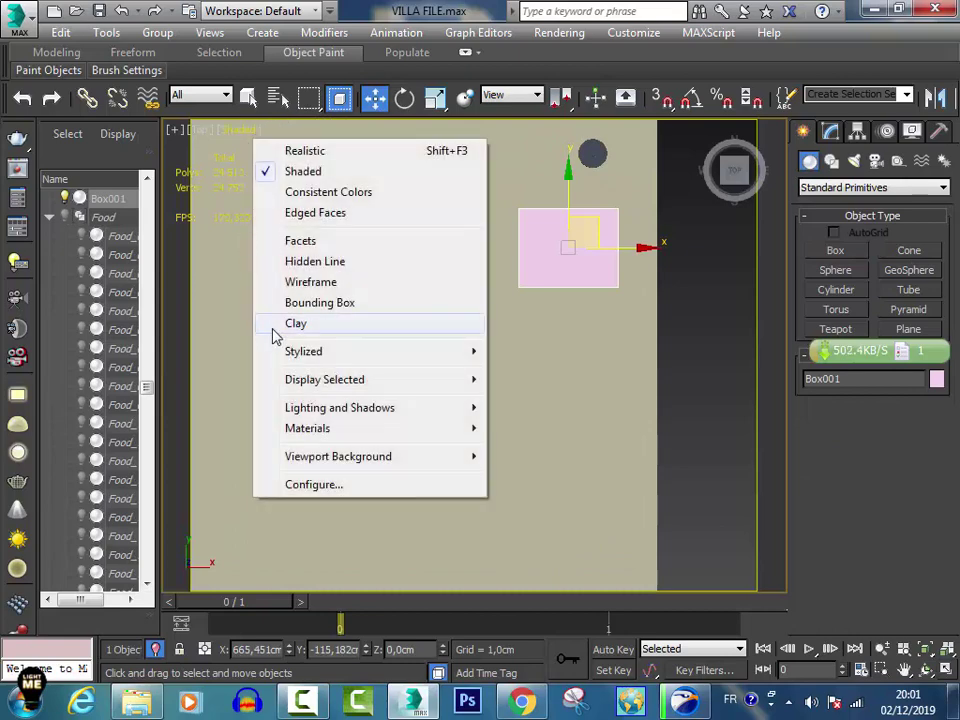
left_click(300, 281)
Set Box001's height, width and length to 40 cm each.
left_click(830, 131)
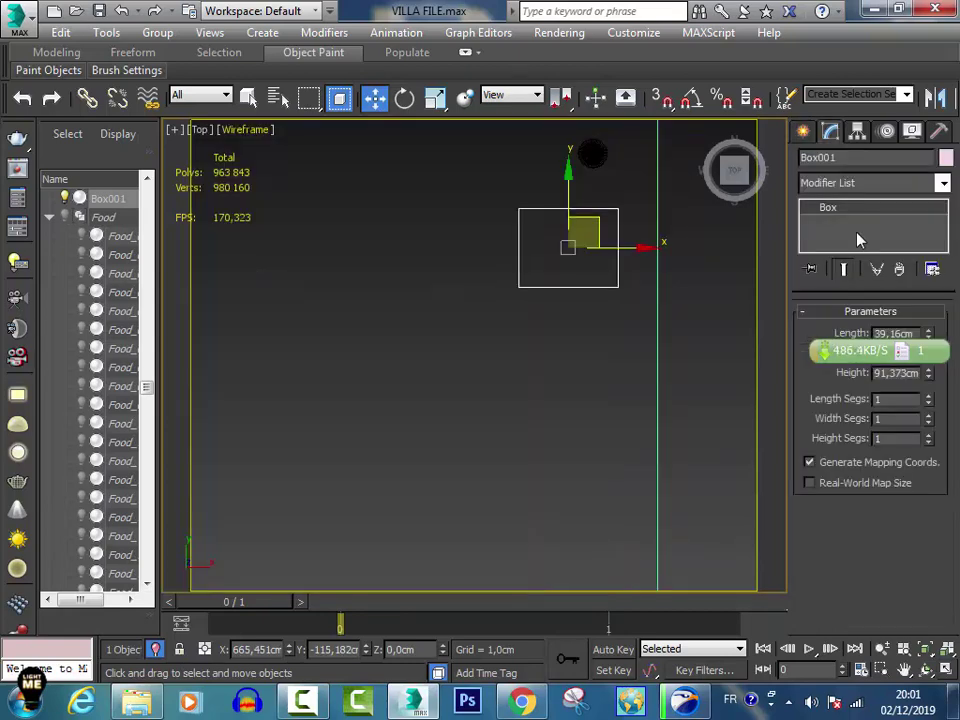
left_click(915, 373)
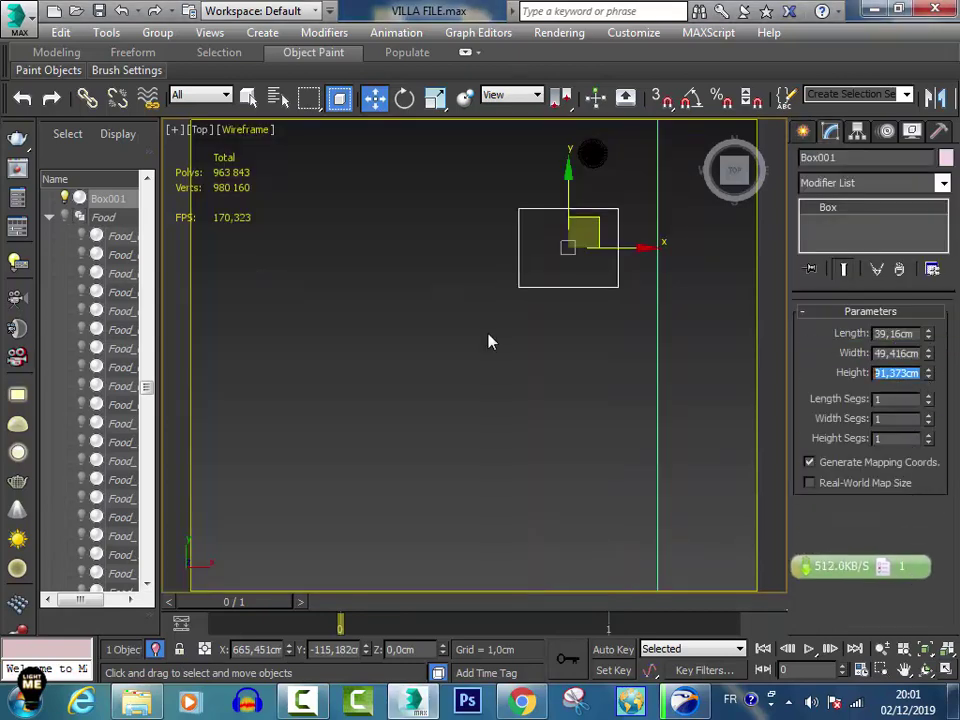
type("40")
key("Return")
left_click(912, 354)
type("40")
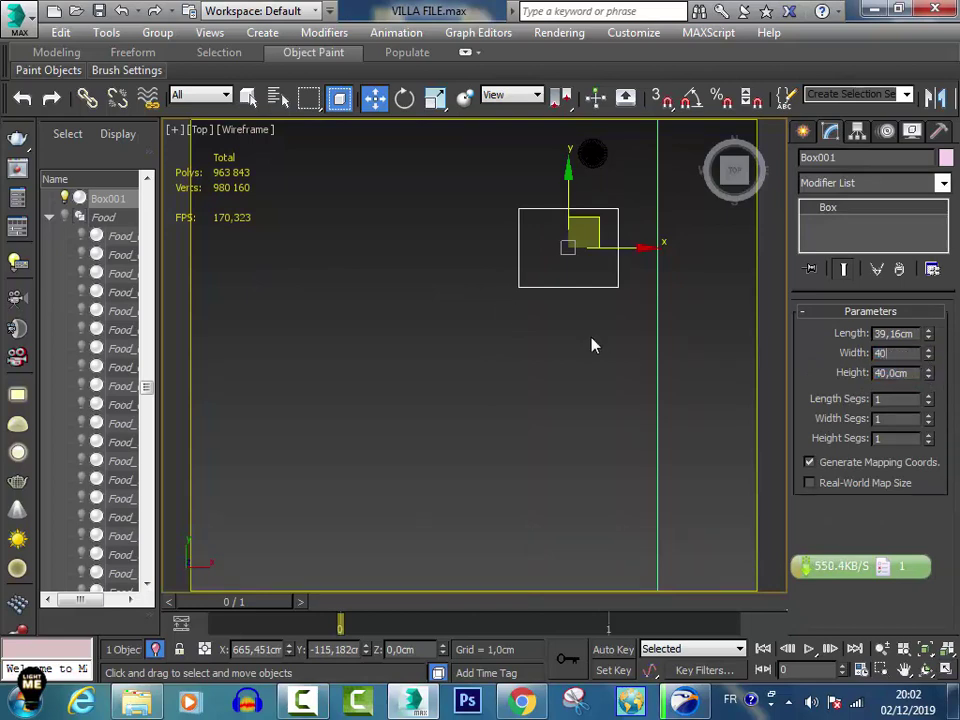
key("Return")
key("shift+Tab")
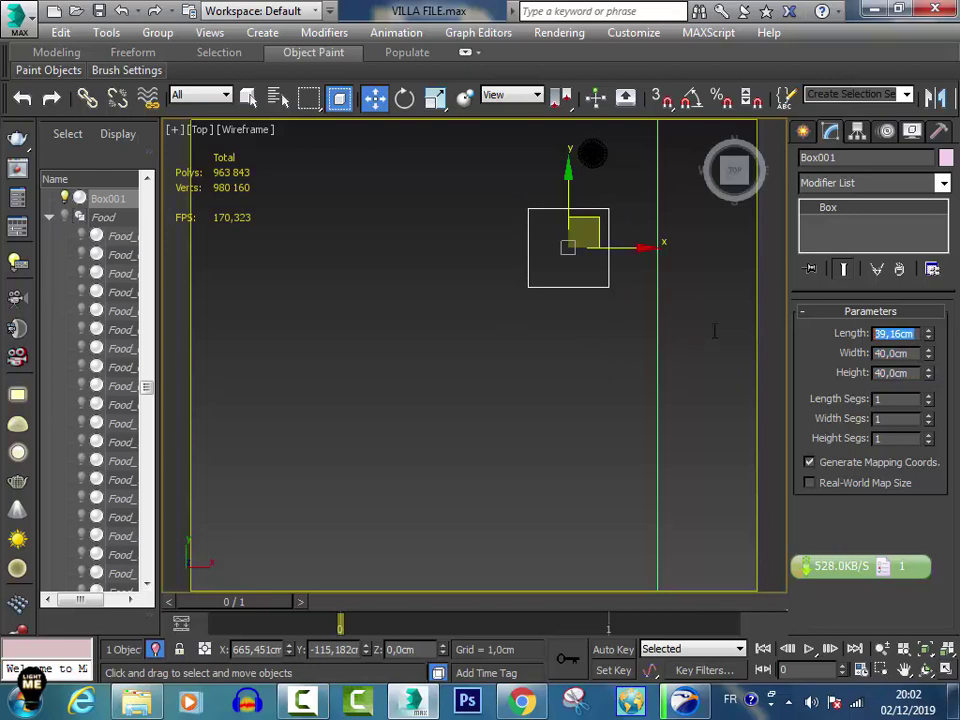
type("40")
key("Return")
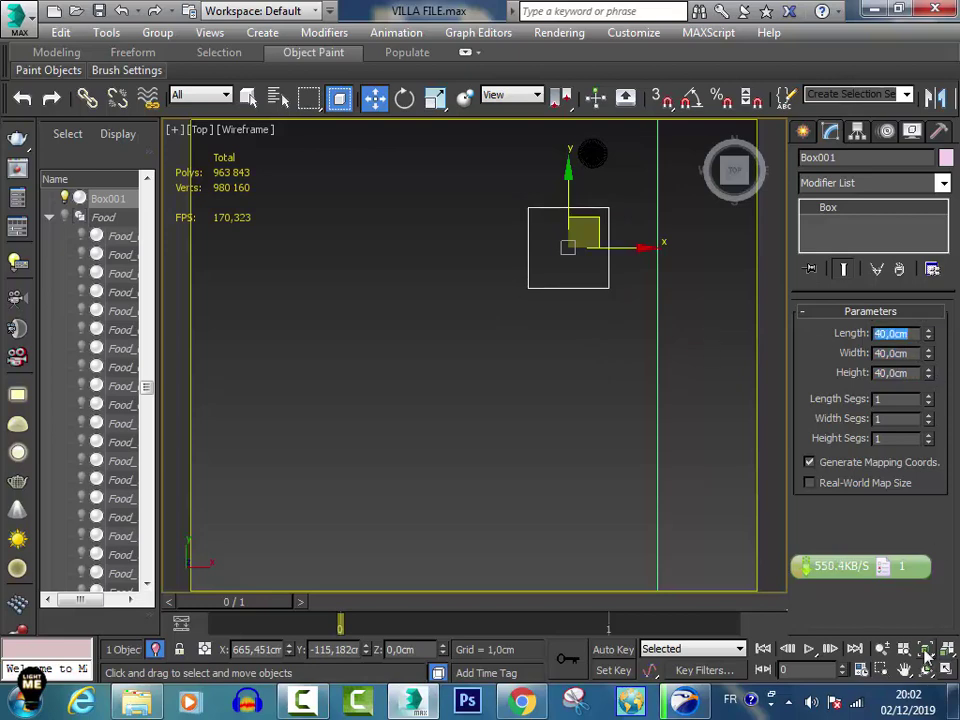
left_click(925, 668)
In the Front view, raise Box001 straight upward.
left_click_drag(488, 306, 258, 127)
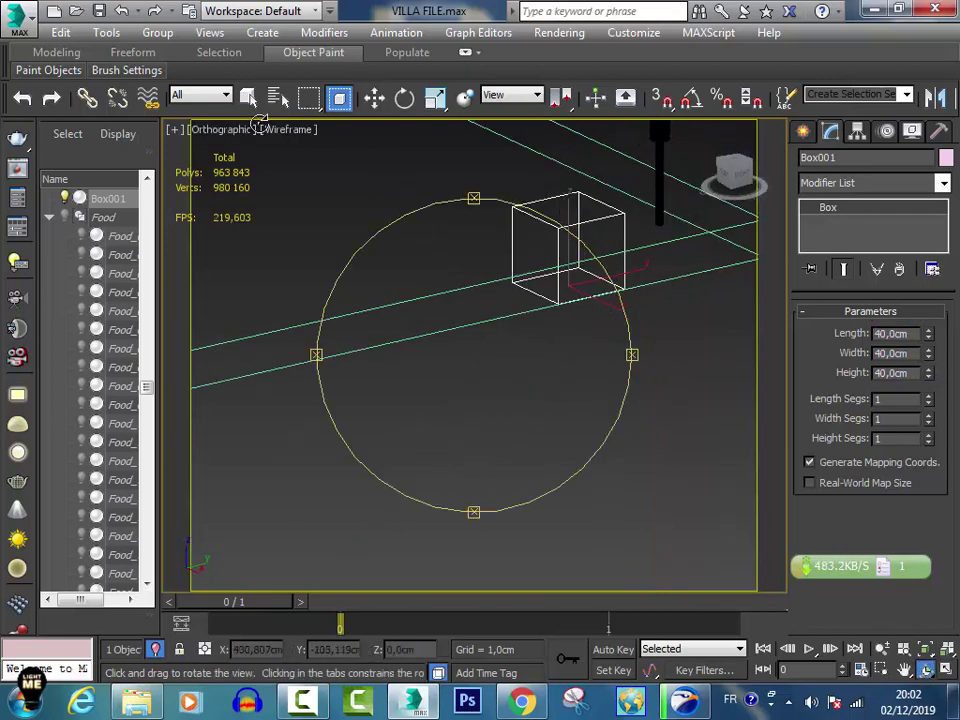
left_click(375, 97)
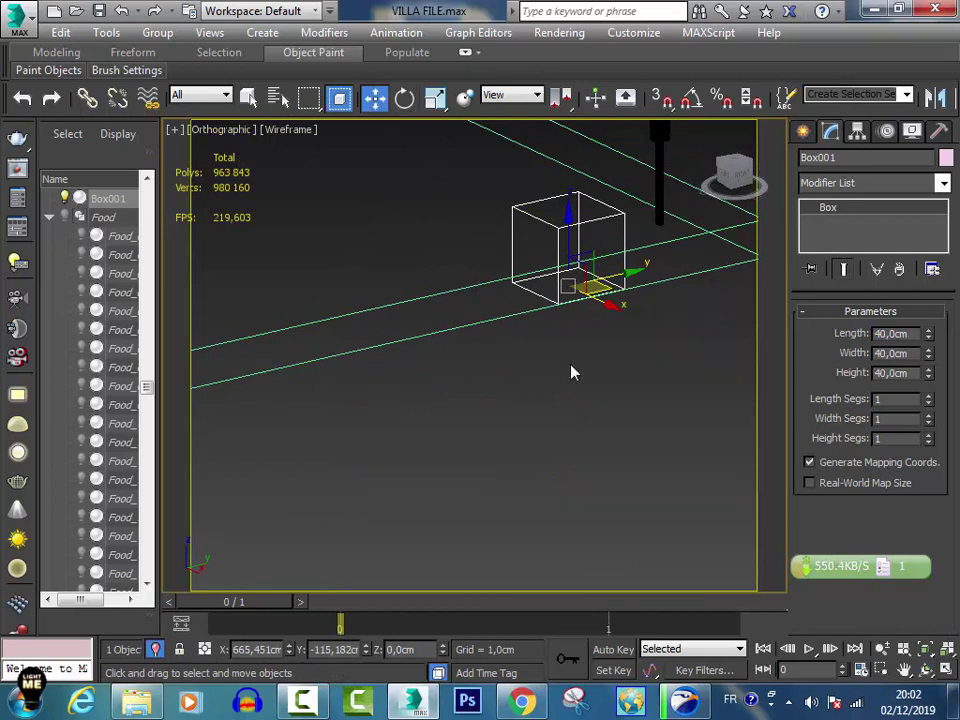
key("f")
scroll(447, 381, "up", 5)
scroll(507, 400, "down", 5)
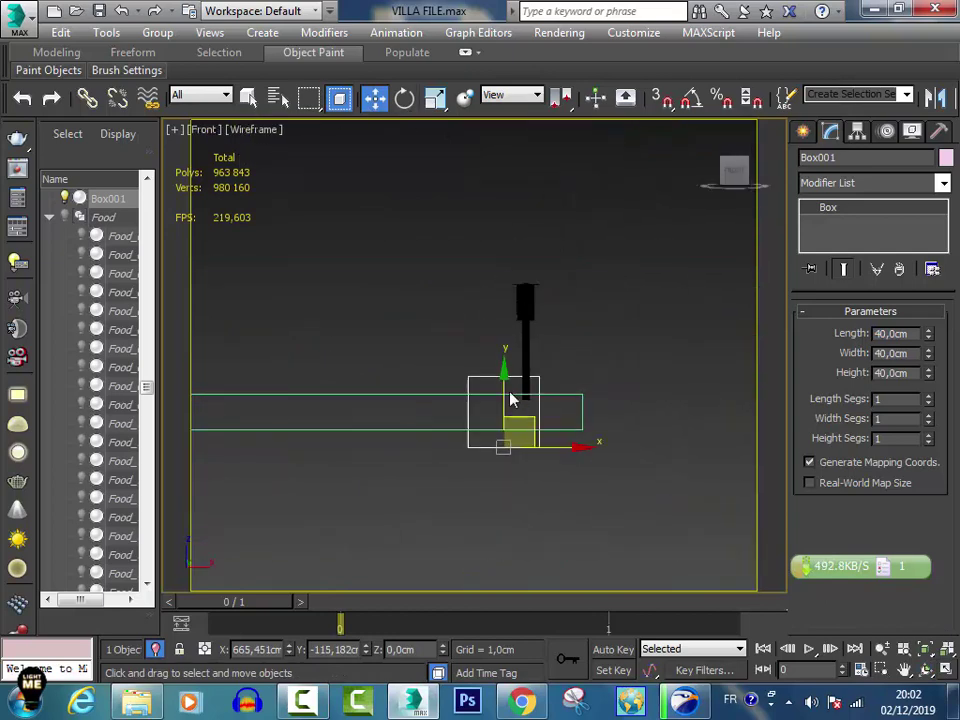
scroll(512, 422, "up", 2)
left_click_drag(499, 381, 502, 290)
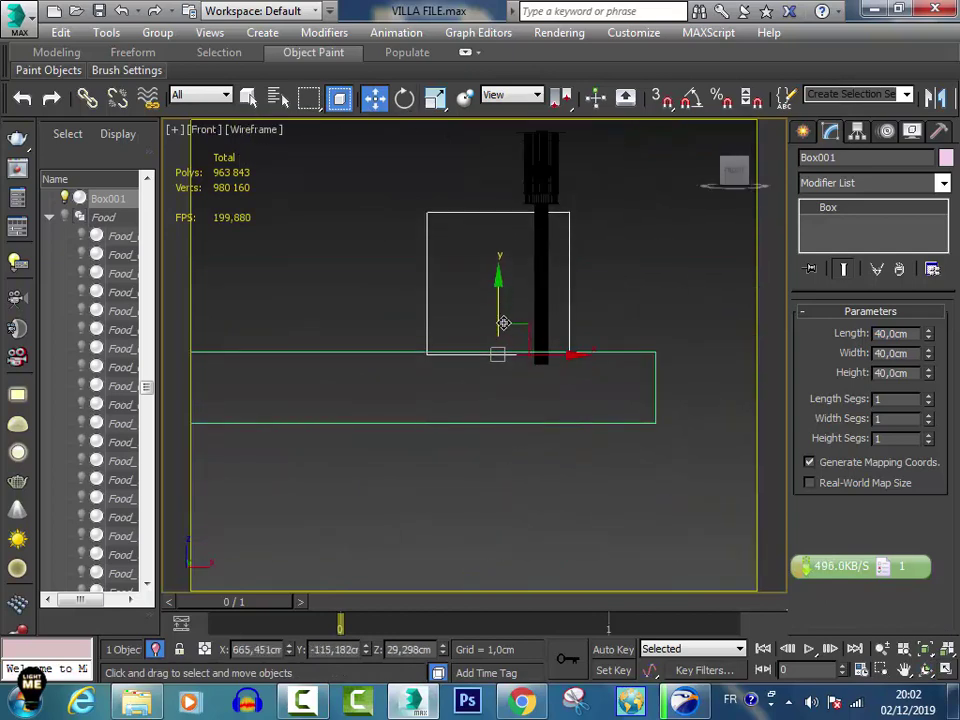
With snapping on, snap the box's base onto the green slab's top edge.
left_click(661, 97)
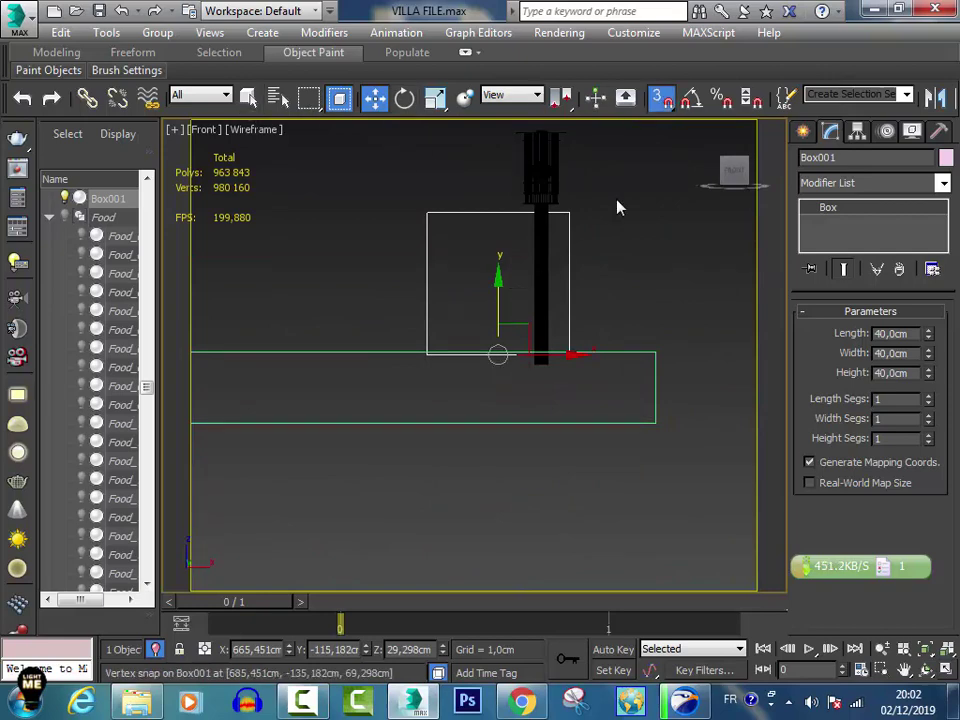
right_click(665, 105)
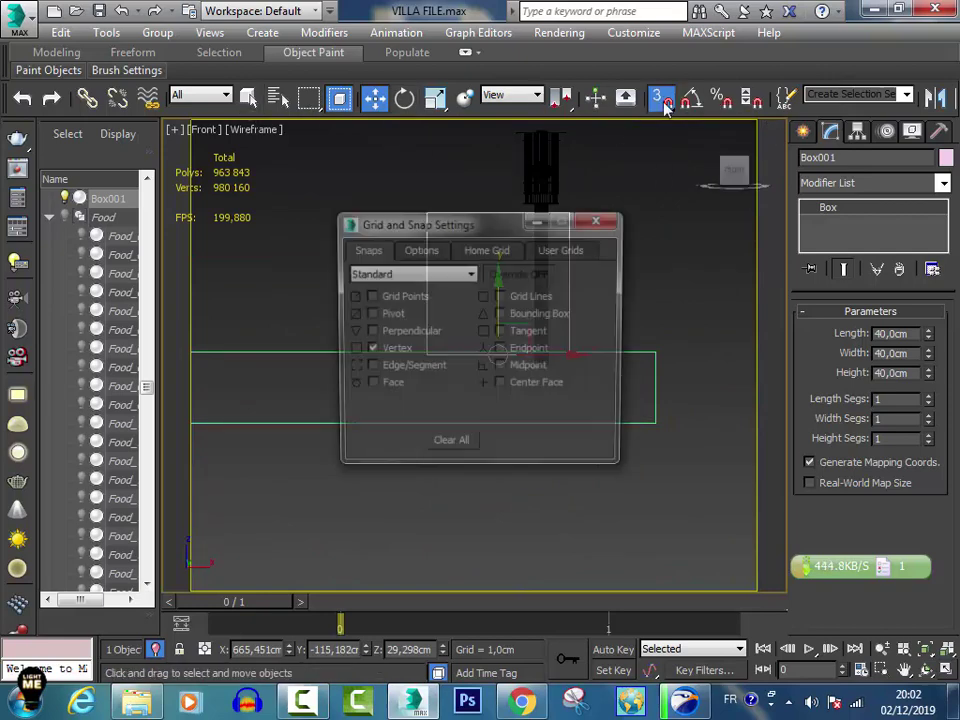
left_click(612, 220)
mouse_move(498, 350)
left_mouse_down()
mouse_move(663, 343)
mouse_move(642, 316)
left_mouse_up()
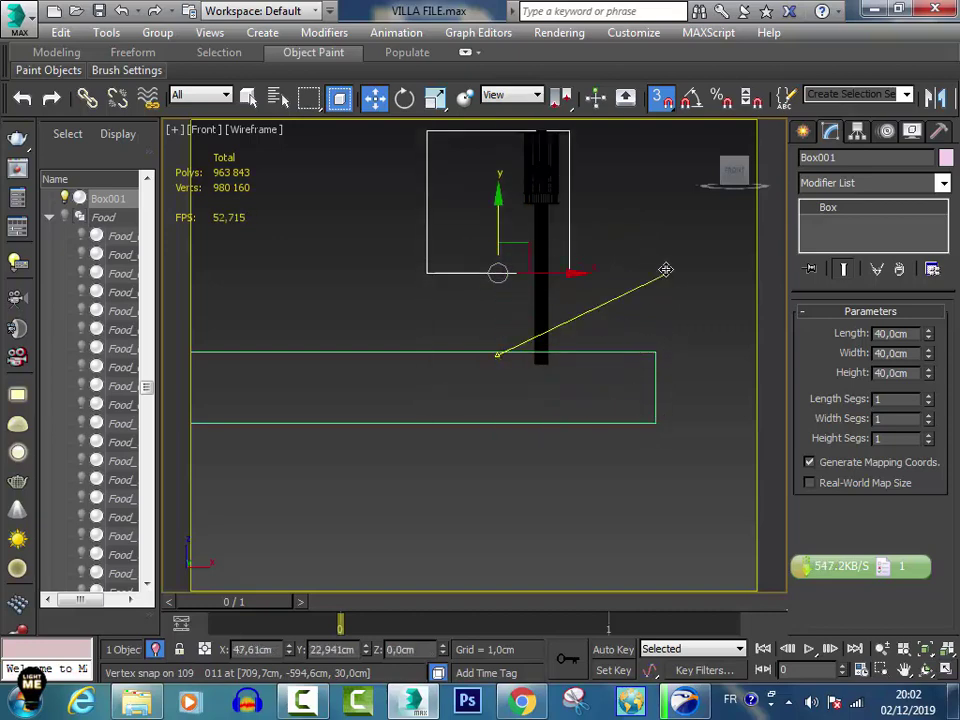
mouse_move(642, 316)
left_mouse_down()
mouse_move(554, 346)
mouse_move(493, 296)
mouse_move(503, 343)
mouse_move(495, 219)
mouse_move(497, 304)
mouse_move(640, 293)
mouse_move(658, 349)
mouse_move(638, 285)
mouse_move(658, 349)
mouse_move(638, 352)
left_mouse_up()
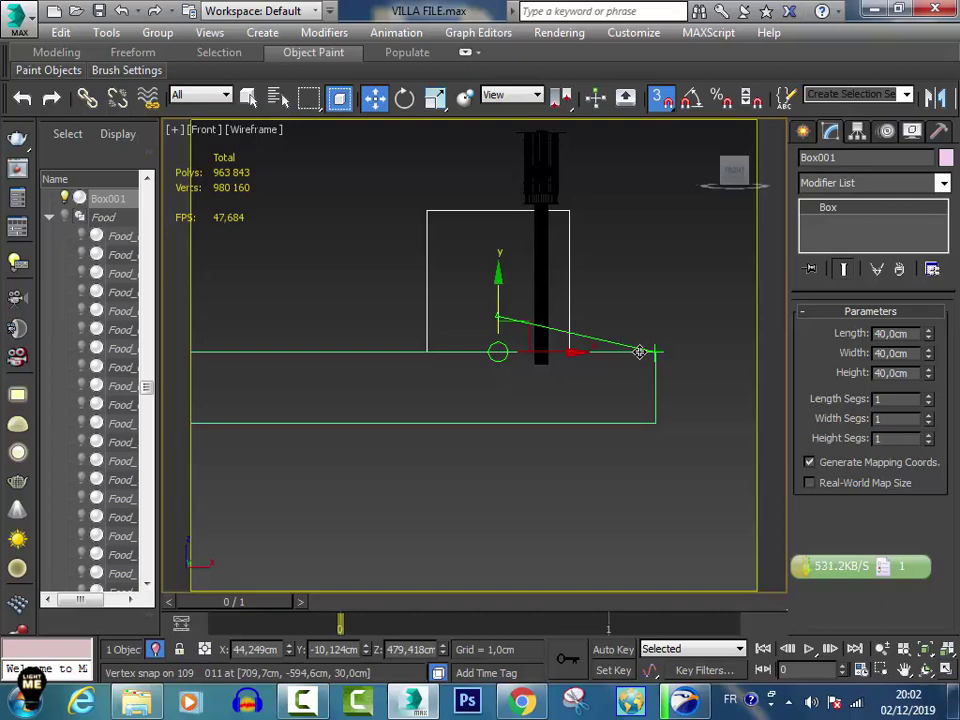
left_click_drag(640, 351, 640, 351)
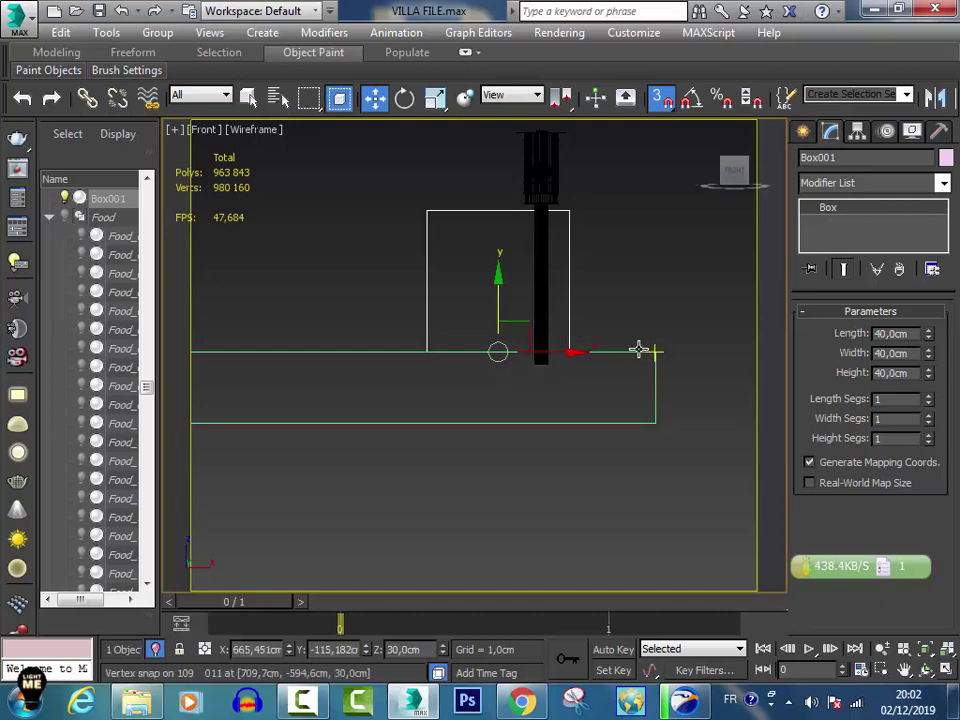
Convert Box001 to an Editable Poly.
key("t")
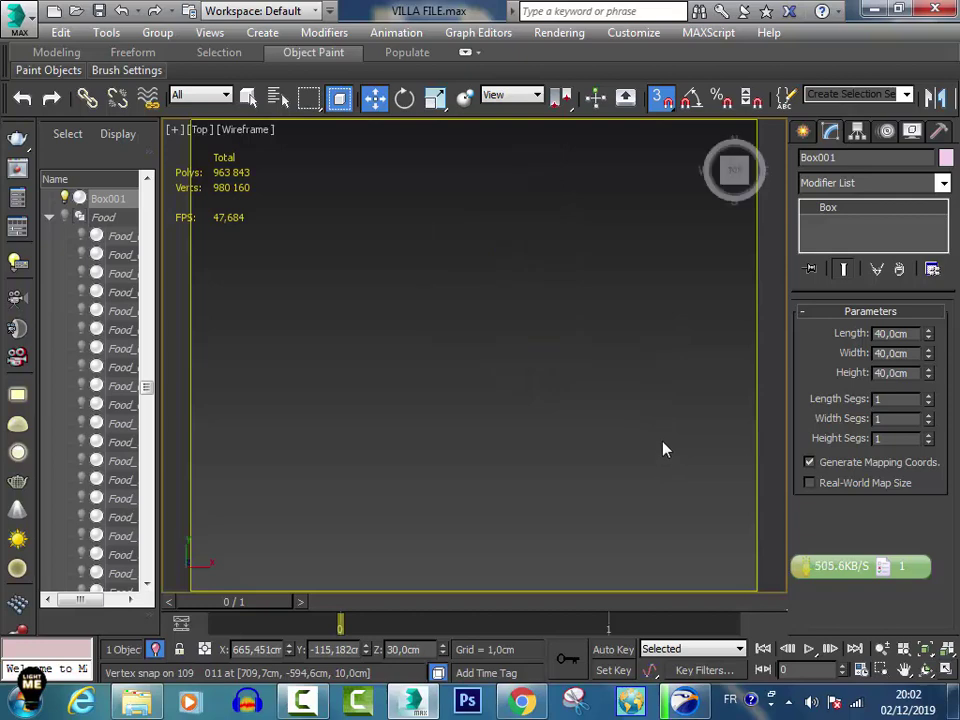
key("z")
right_click(512, 340)
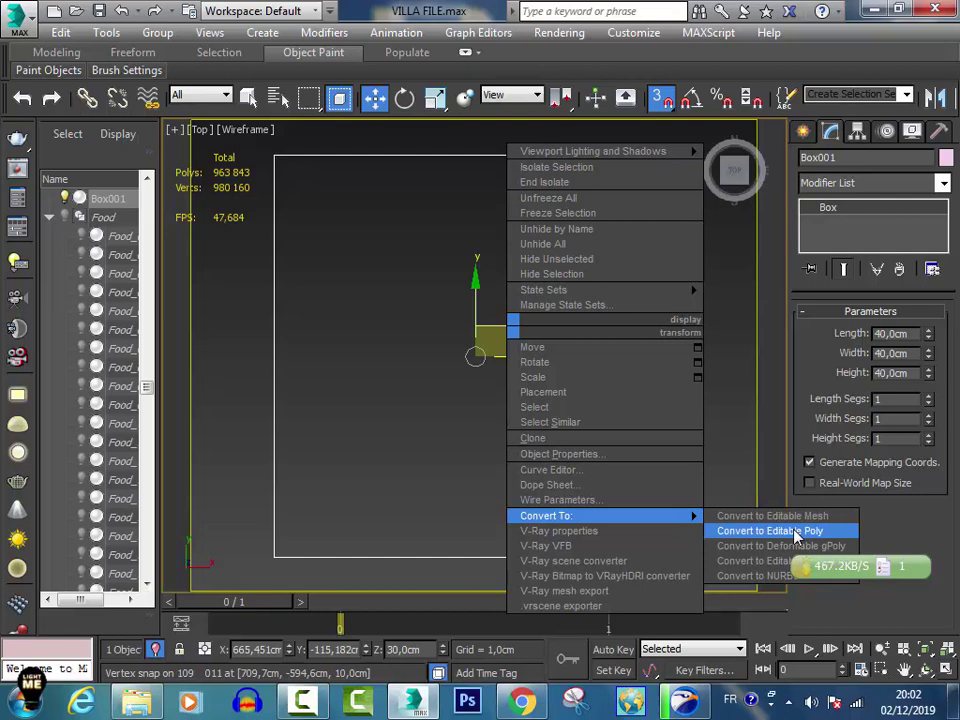
left_click(797, 537)
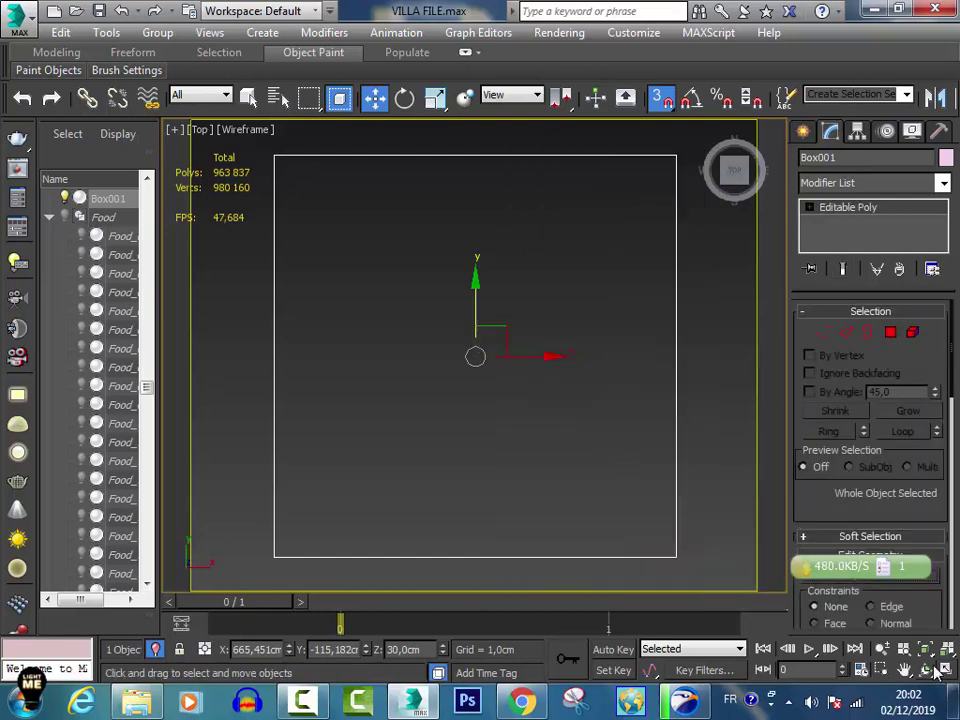
Orbit to a 3D view of the box and switch the viewport to Shaded.
key("ctrl+r")
mouse_move(627, 452)
left_mouse_down()
mouse_move(467, 321)
mouse_move(463, 287)
left_mouse_up()
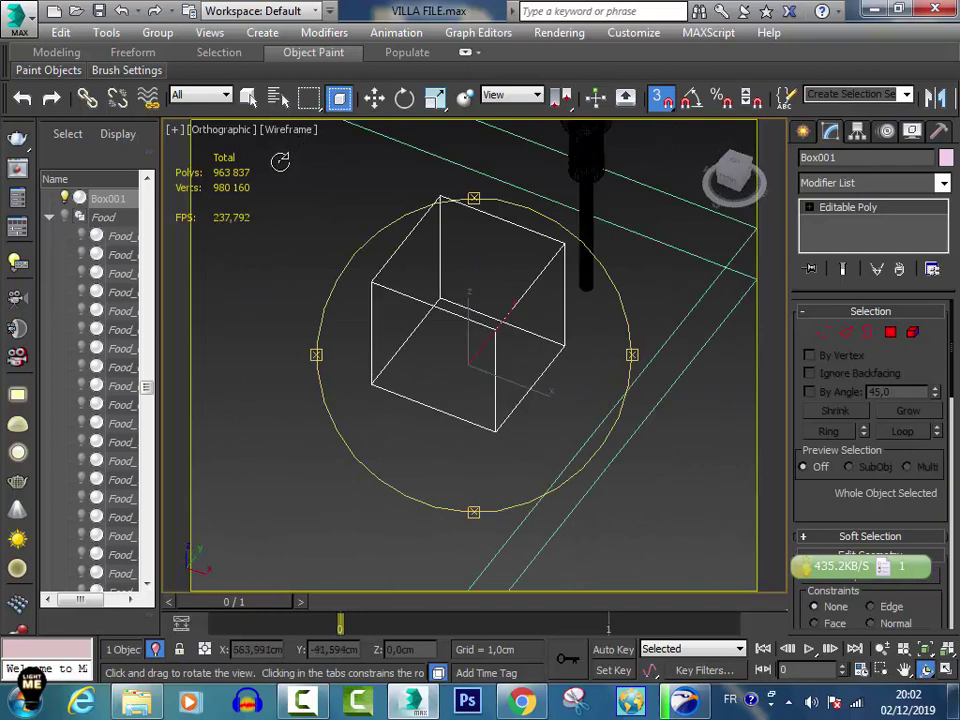
key("w")
left_click(289, 129)
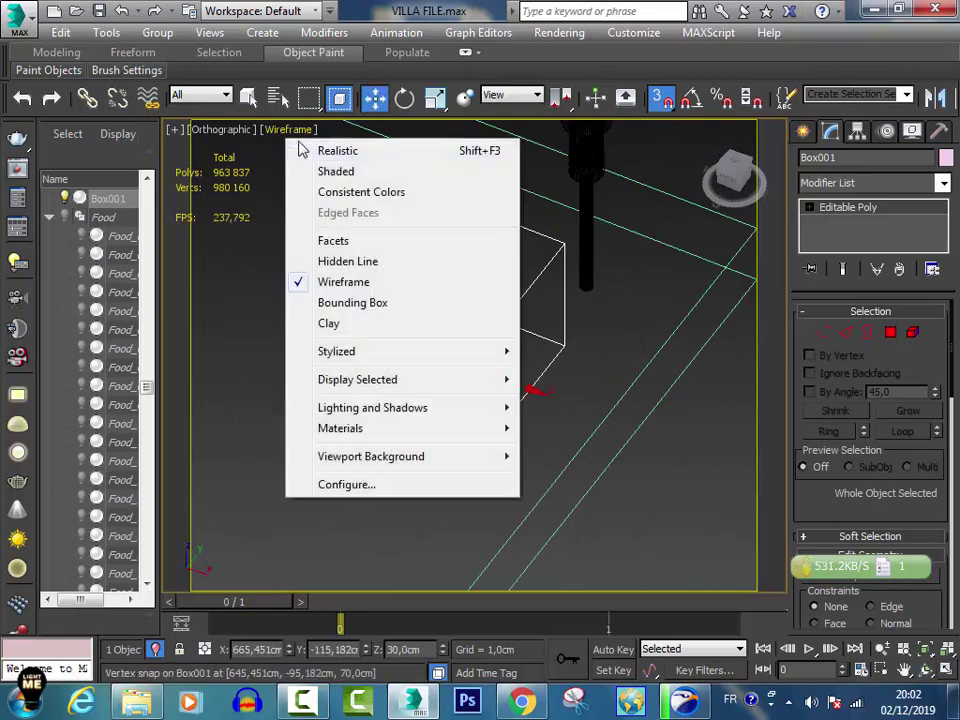
left_click(317, 171)
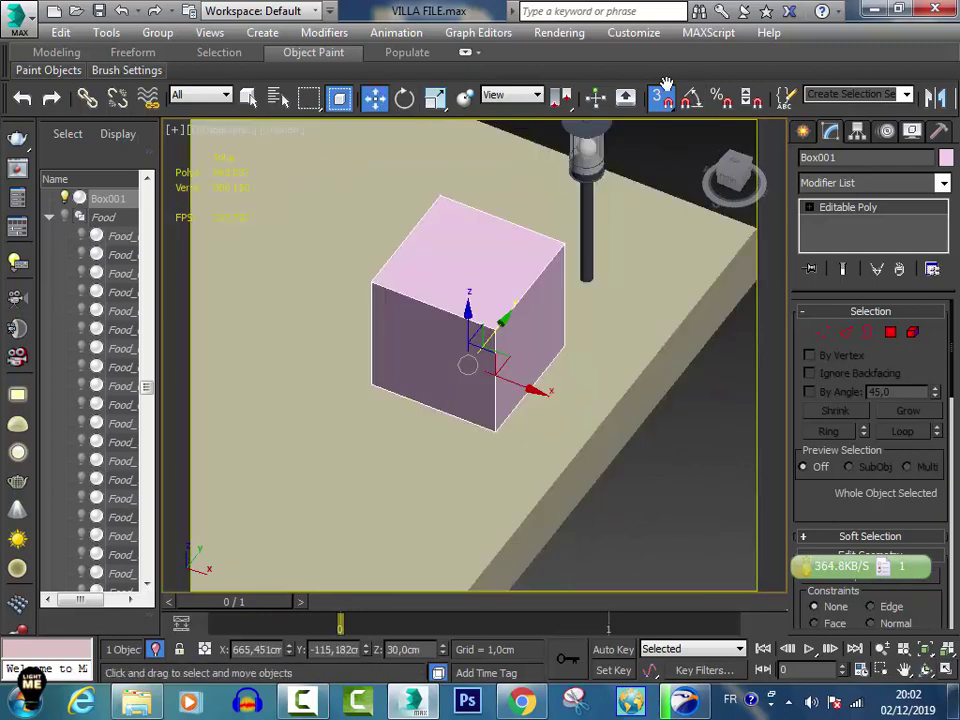
middle_click_drag(628, 150, 529, 272, "alt")
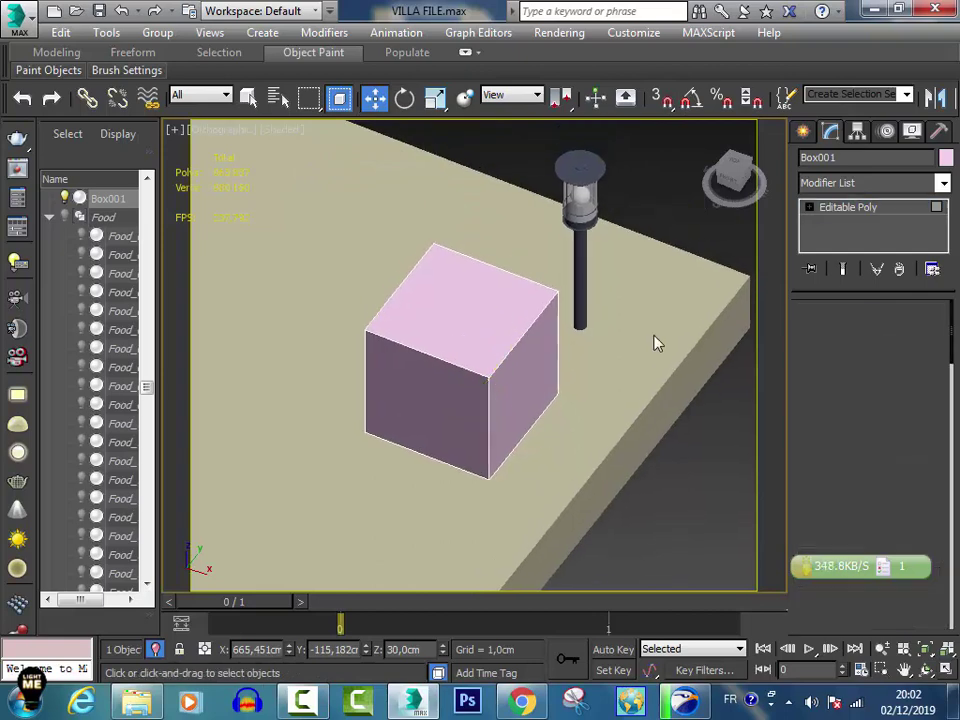
In Polygon mode, lower Box001's top face slightly to about 66.5 cm.
key("4")
left_click(443, 319)
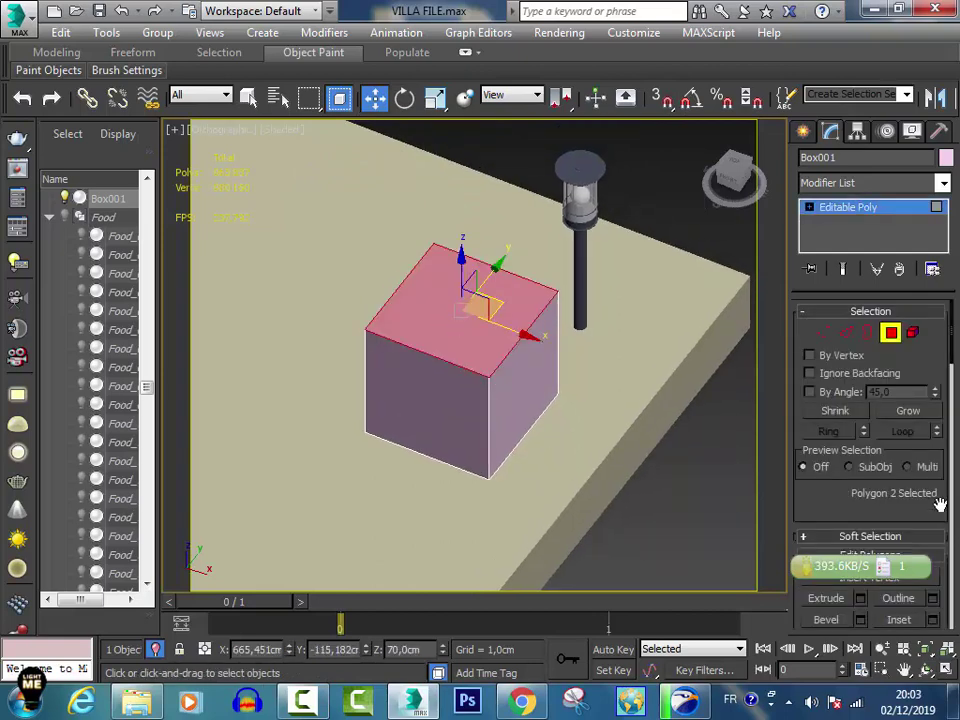
middle_click_drag(489, 306, 551, 308)
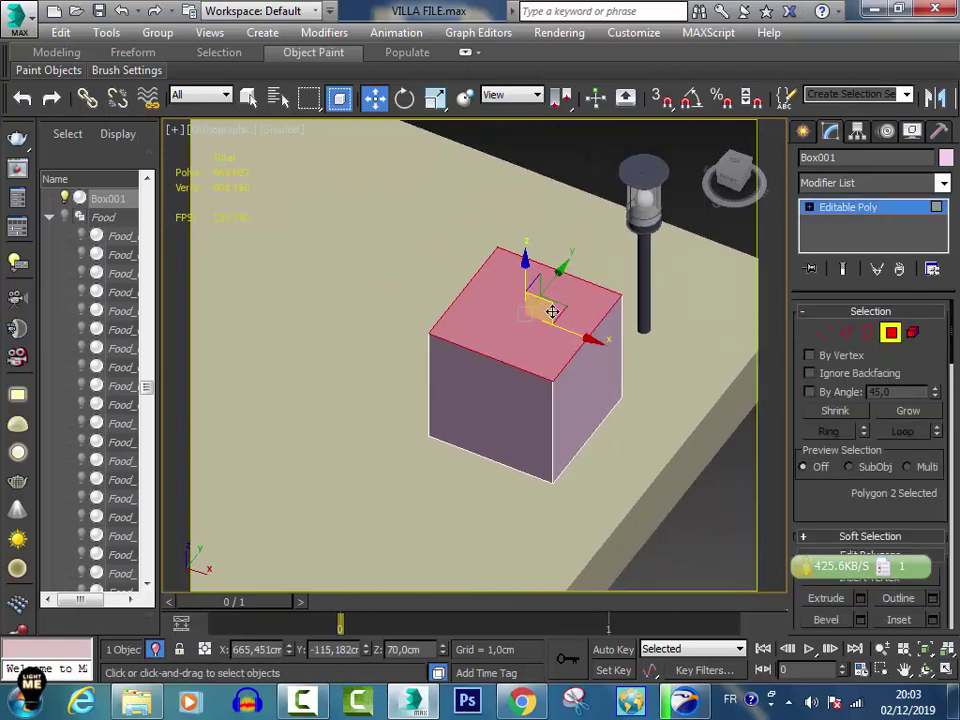
scroll(752, 475, "down", 6)
scroll(664, 450, "up", 4)
scroll(606, 343, "up", 3)
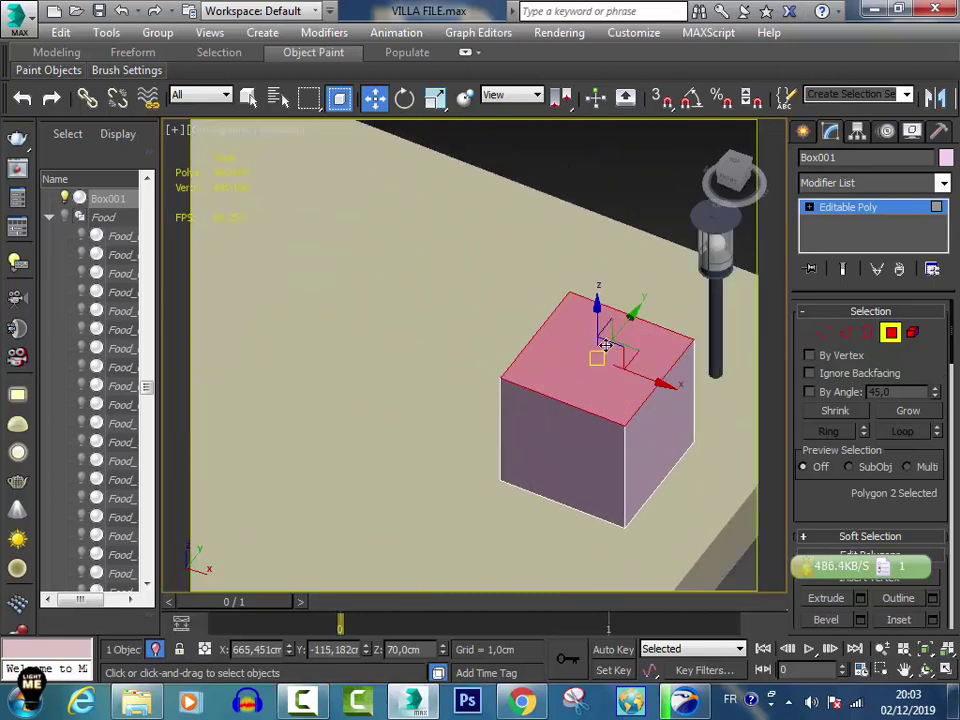
left_click_drag(598, 325, 604, 333)
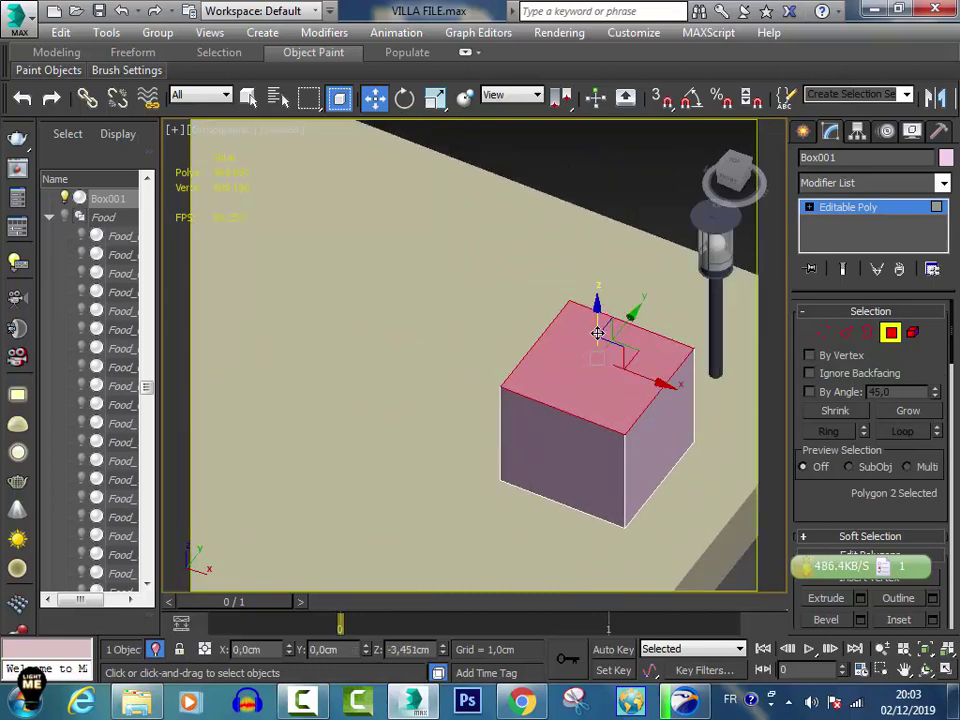
left_click(620, 467)
In Edge mode, select all four vertical corner edges of the box.
left_click(845, 332)
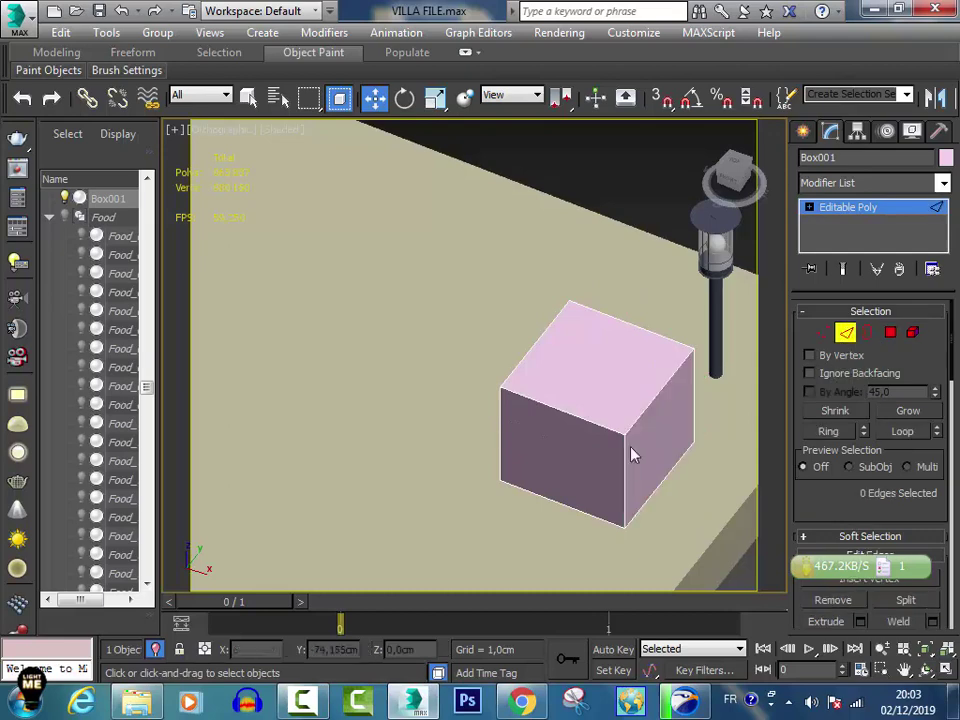
left_click(614, 462)
left_click(501, 405, "ctrl")
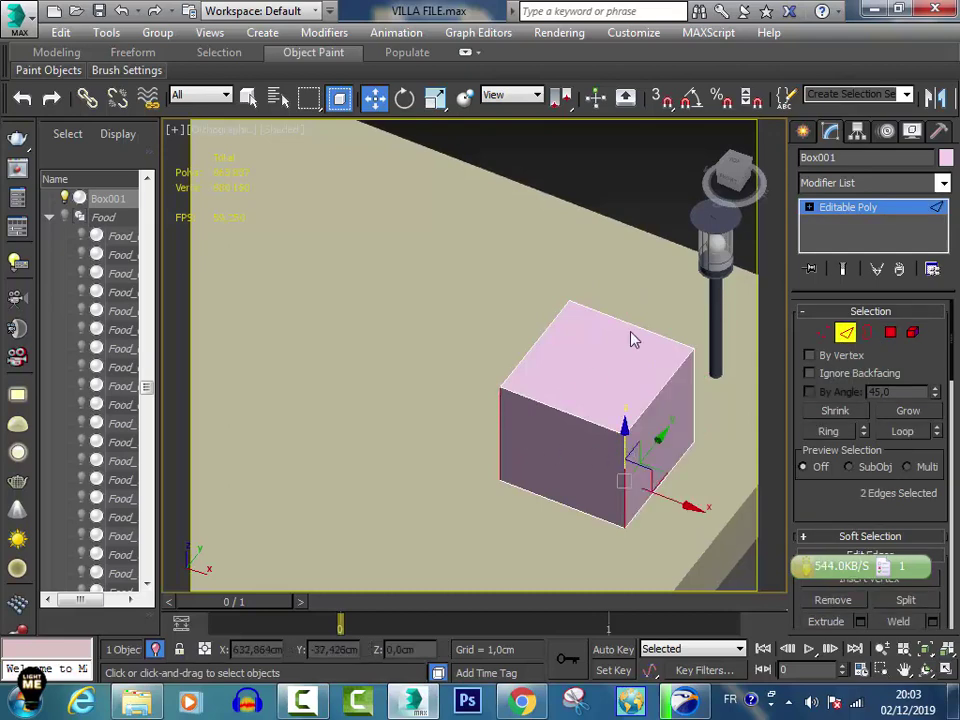
left_click(927, 669)
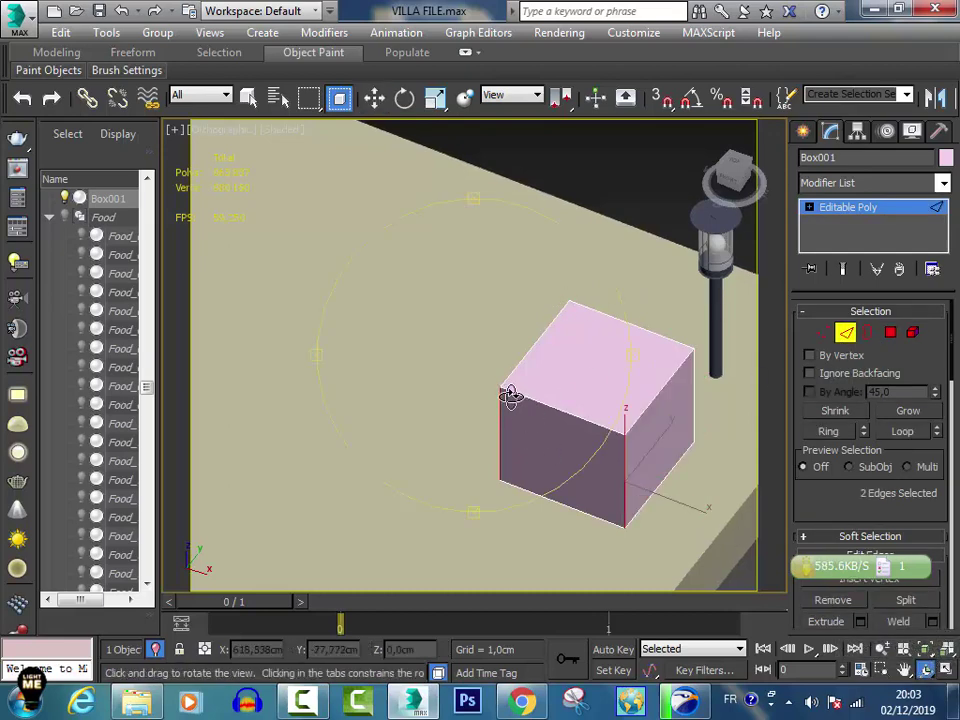
mouse_move(510, 396)
left_mouse_down()
mouse_move(671, 388)
mouse_move(358, 146)
left_mouse_up()
left_click(407, 450, "ctrl")
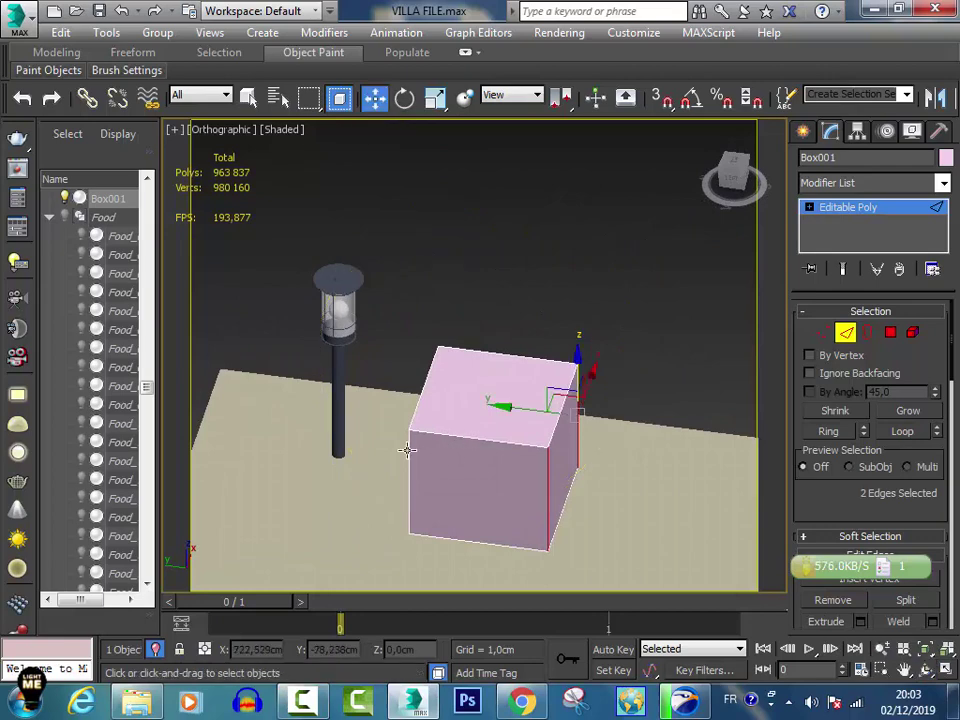
mouse_move(390, 426)
left_mouse_down()
mouse_move(531, 424)
mouse_move(450, 425)
left_mouse_up()
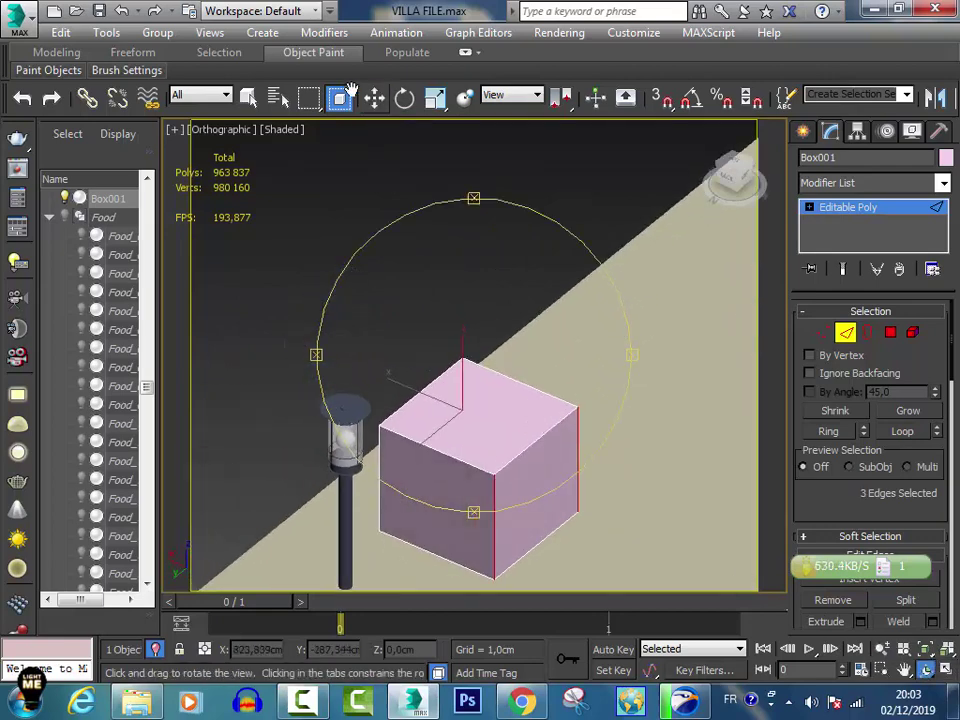
key("w")
left_click(380, 446, "ctrl")
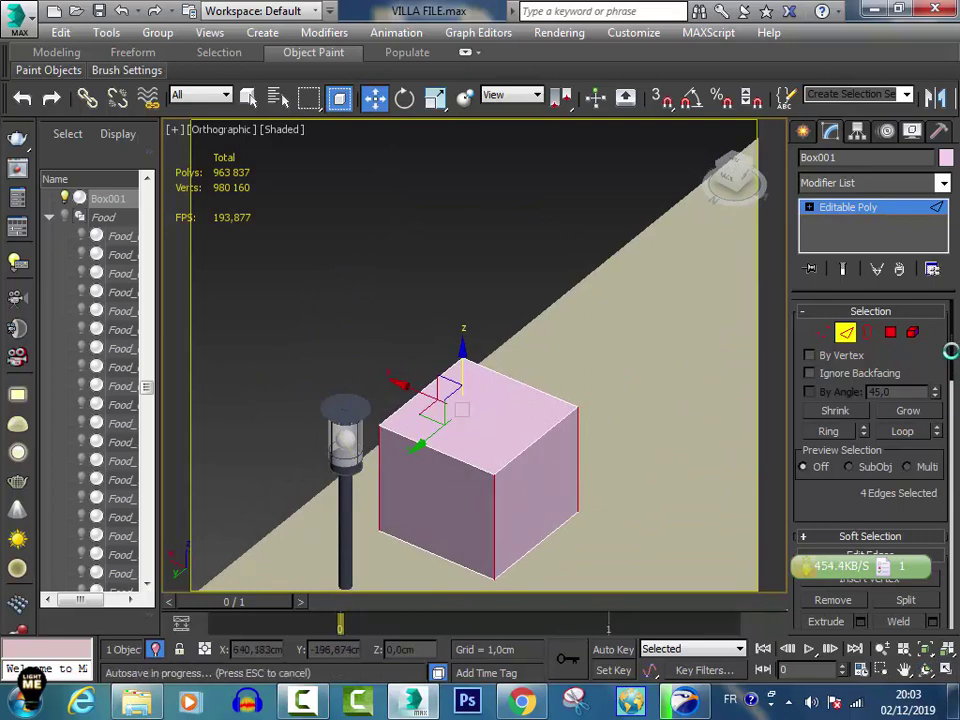
scroll(900, 420, "down", 4)
scroll(890, 415, "down", 2)
Chamfer the four vertical edges by 3.263 cm with 8 segments.
scroll(875, 405, "down", 1)
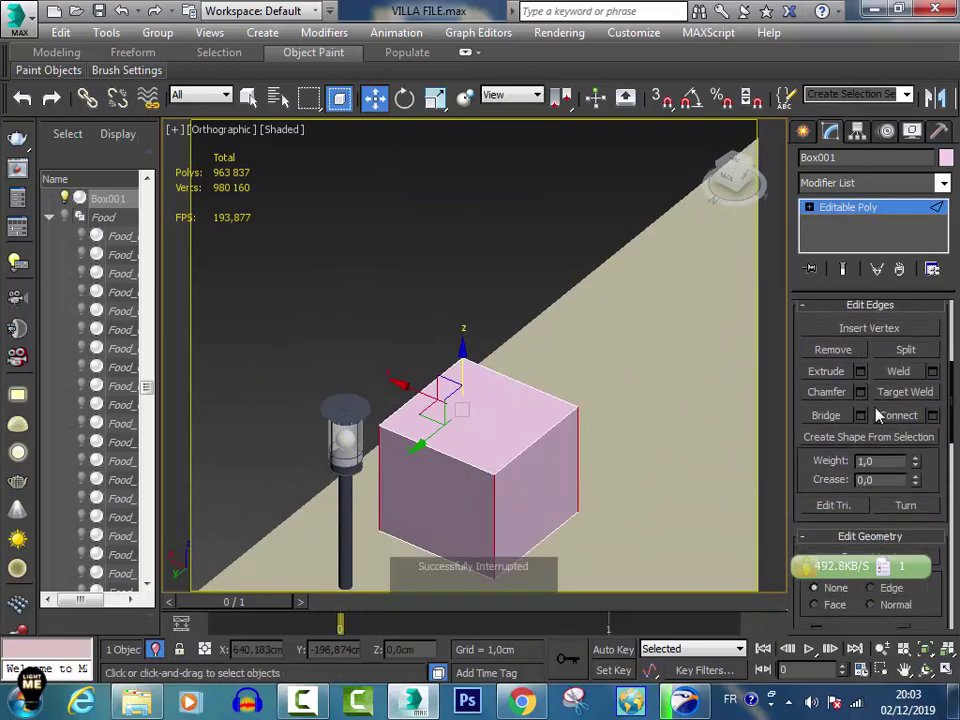
left_click(860, 393)
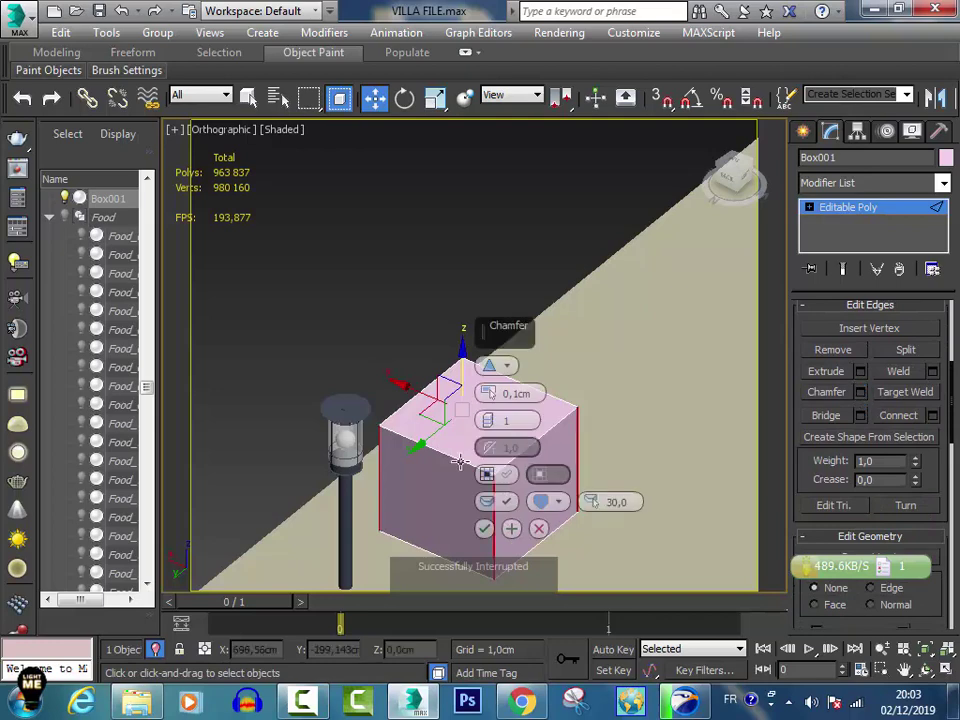
mouse_move(491, 393)
left_mouse_down()
mouse_move(492, 384)
mouse_move(482, 392)
mouse_move(493, 398)
mouse_move(486, 420)
mouse_move(488, 405)
left_mouse_up()
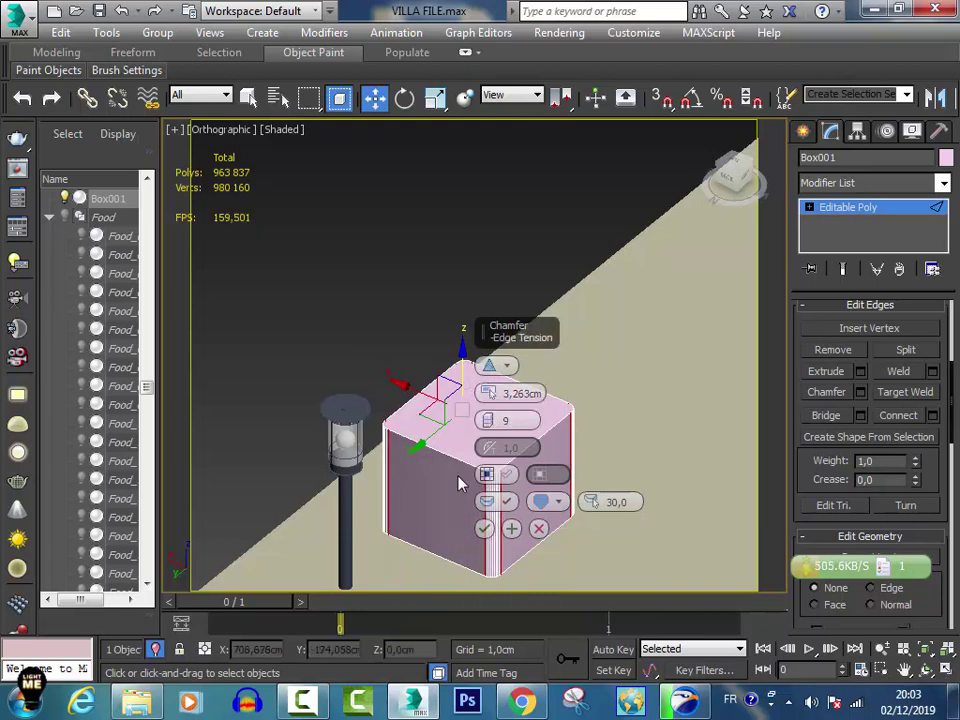
scroll(344, 357, "up", 2)
scroll(315, 332, "up", 2)
scroll(433, 381, "up", 4)
scroll(426, 373, "down", 4)
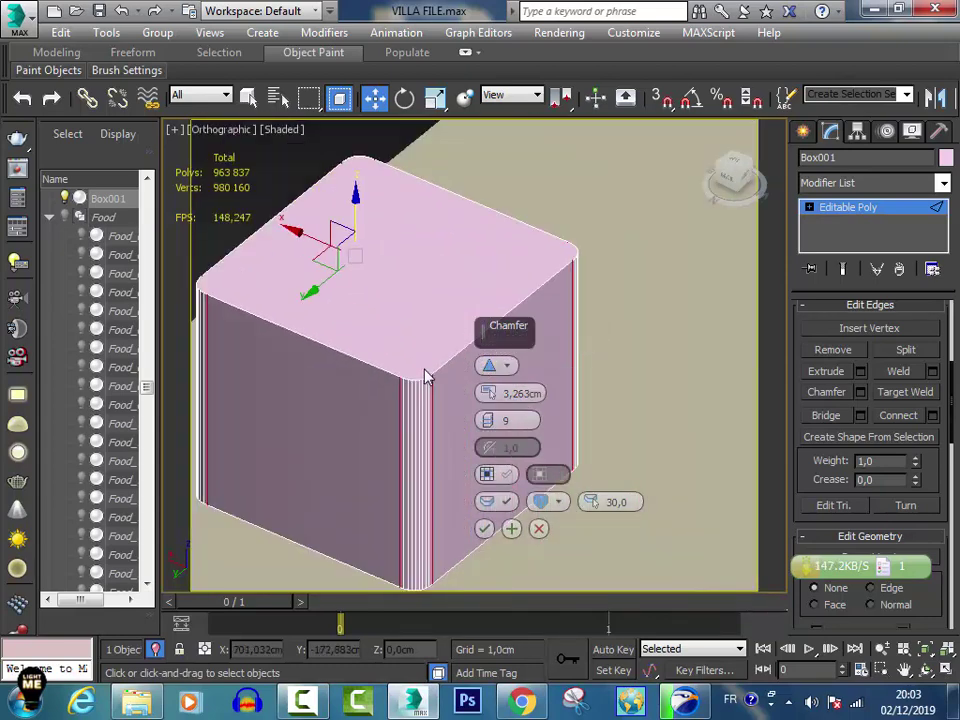
scroll(422, 371, "down", 3)
scroll(440, 378, "up", 3)
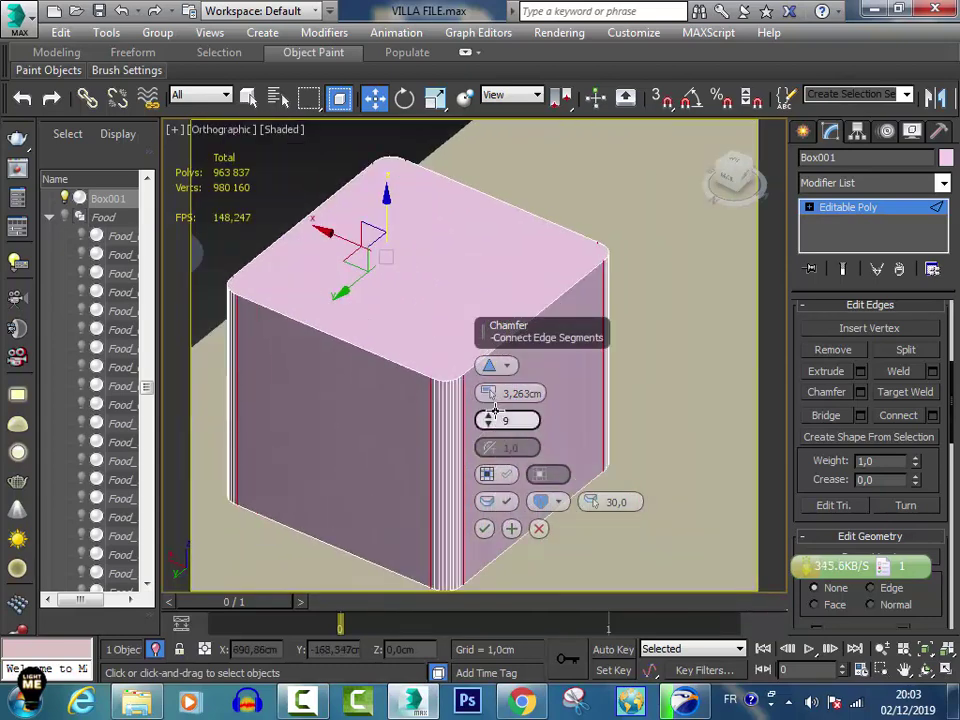
right_click(488, 420)
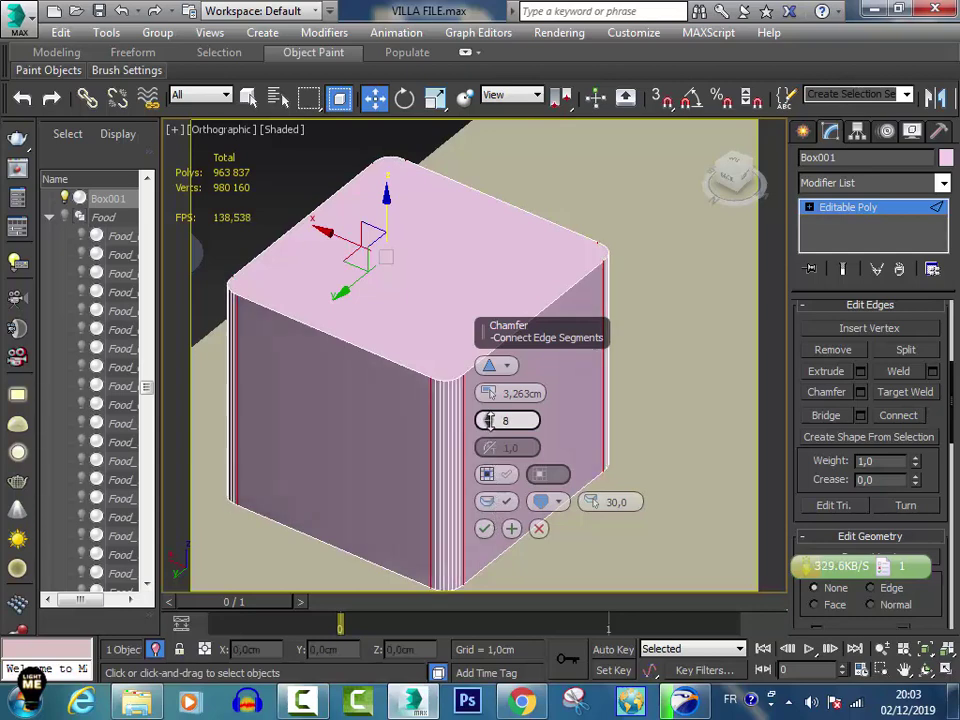
left_click(484, 528)
left_click(507, 501)
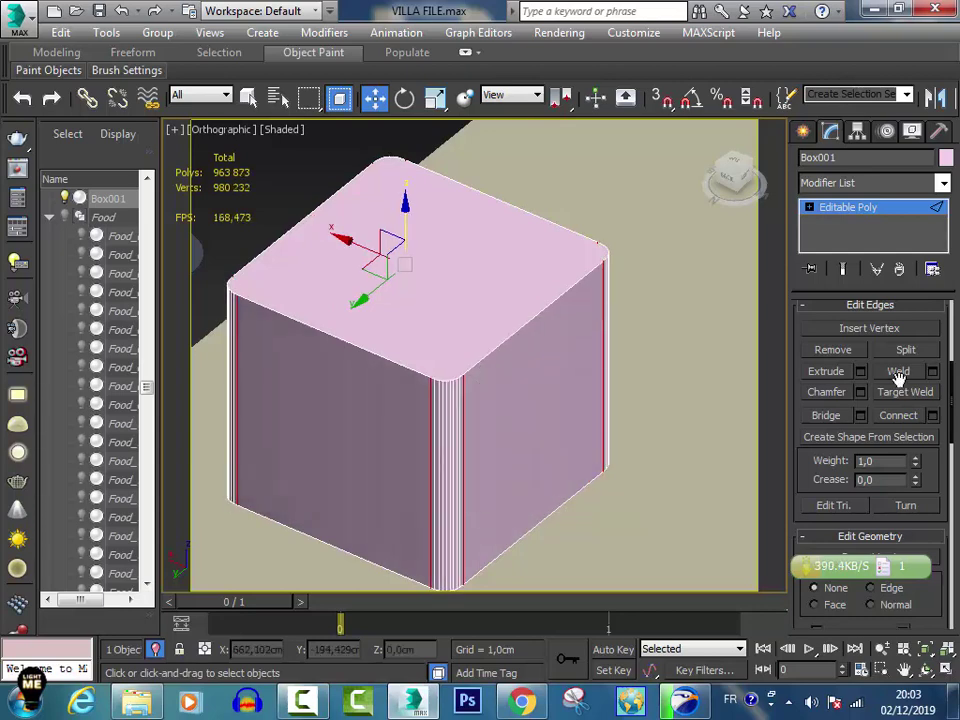
scroll(951, 371, "up", 10)
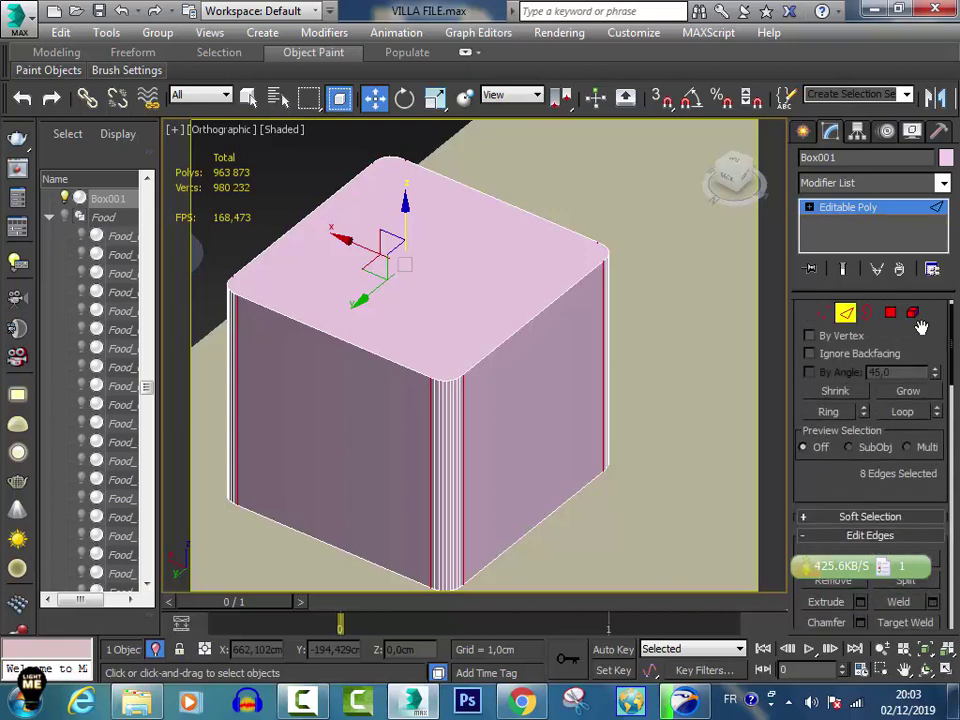
Cancel a trial inset on the top face and undo the chamfer, restoring sharp corners.
left_click(895, 311)
left_click(499, 267)
middle_click_drag(499, 267, 548, 298)
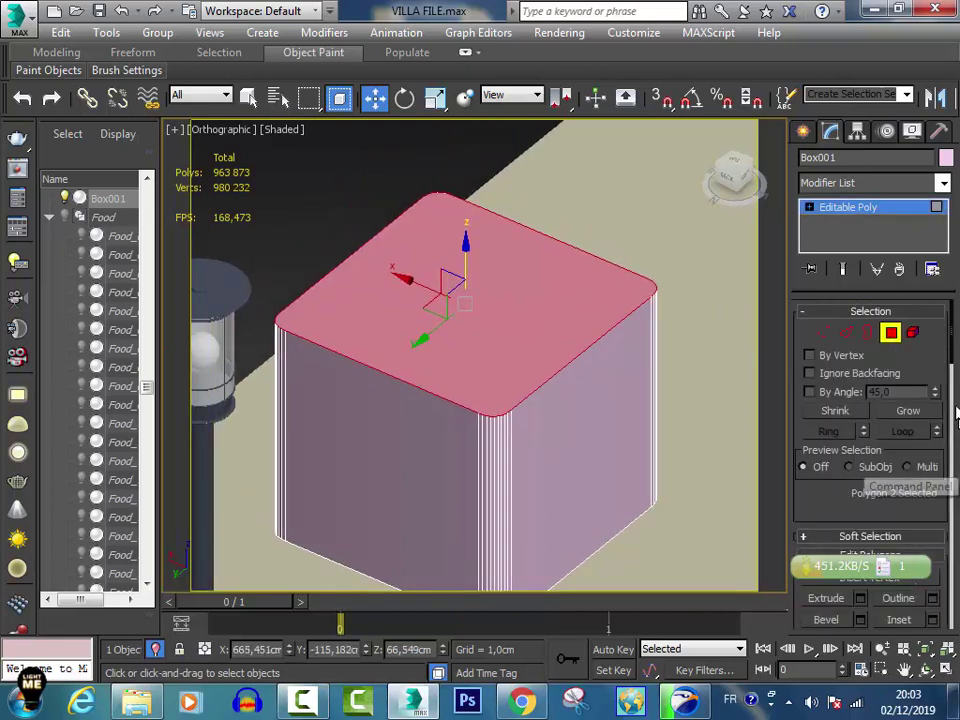
left_click_drag(953, 343, 953, 397)
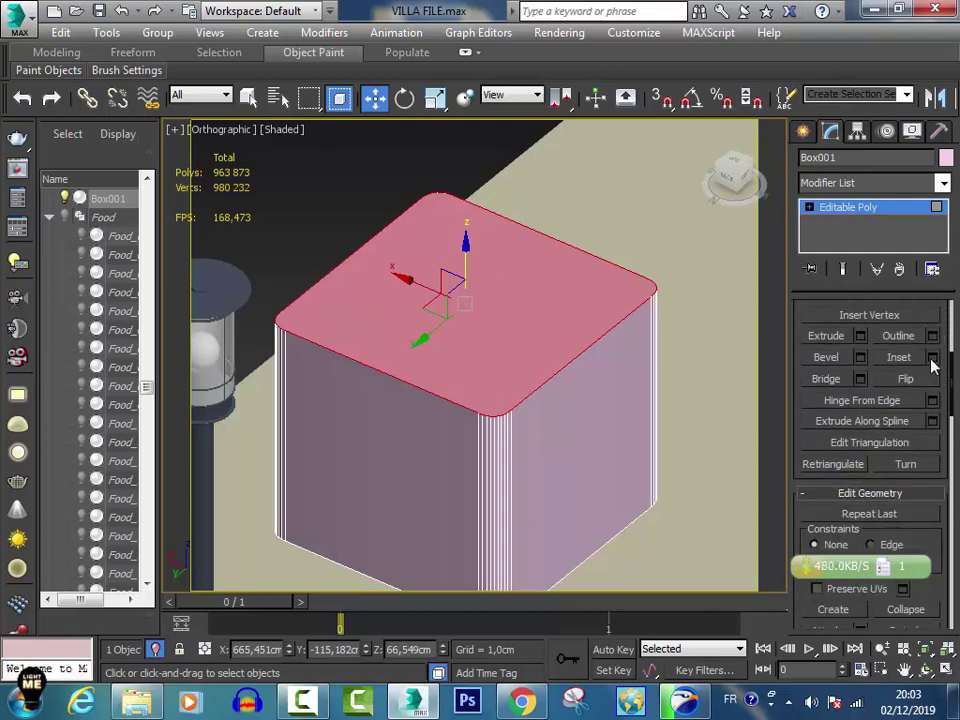
left_click(931, 358)
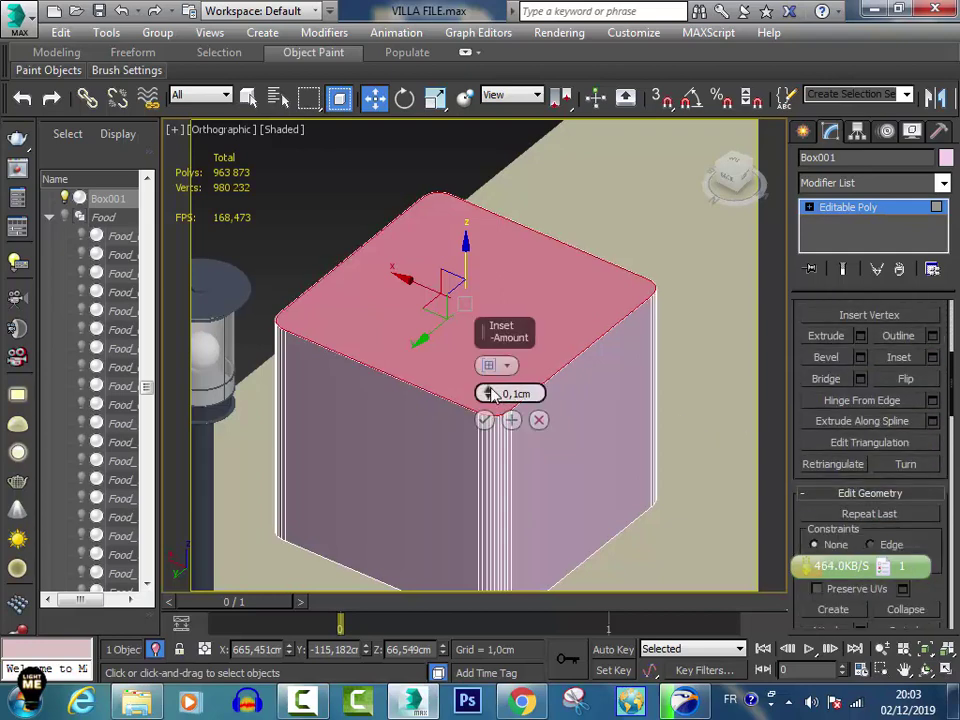
left_click_drag(492, 395, 498, 325)
left_click(540, 420)
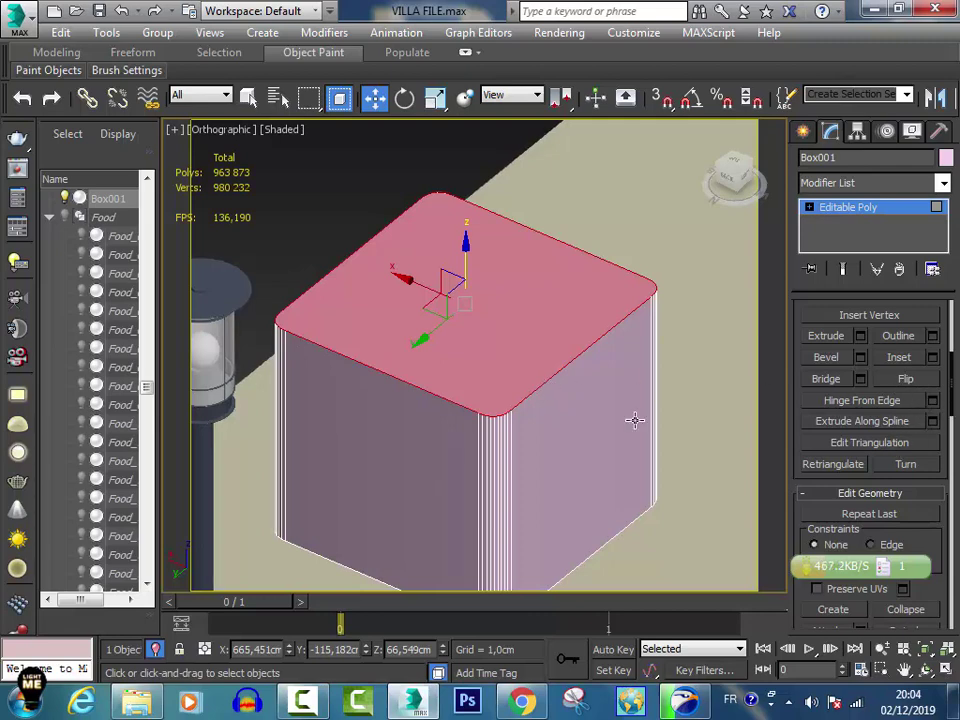
key("ctrl+z")
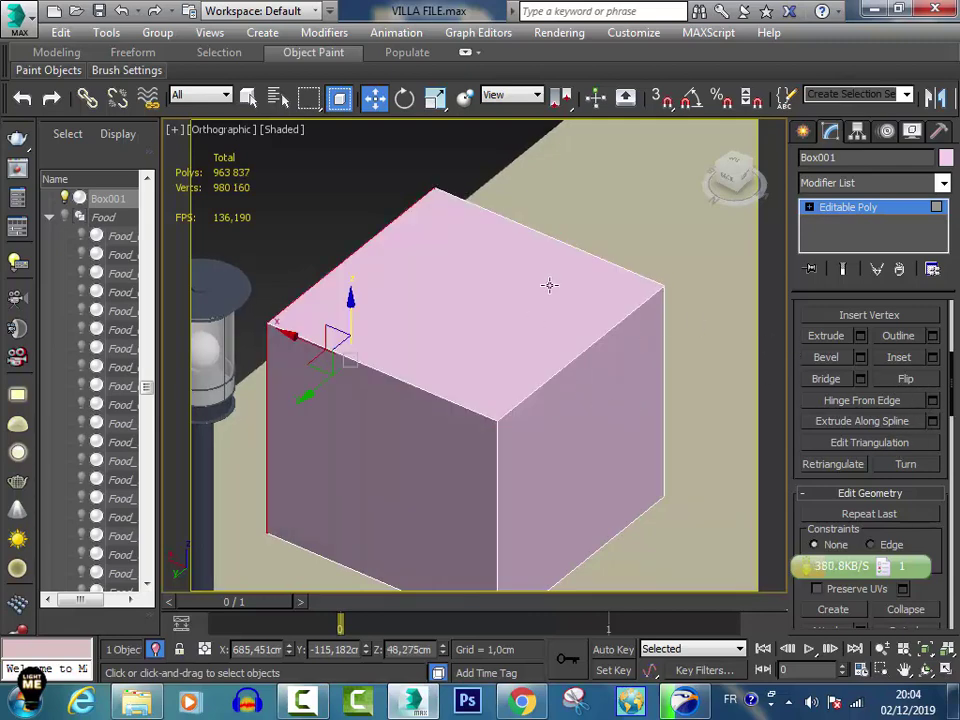
left_click(498, 285)
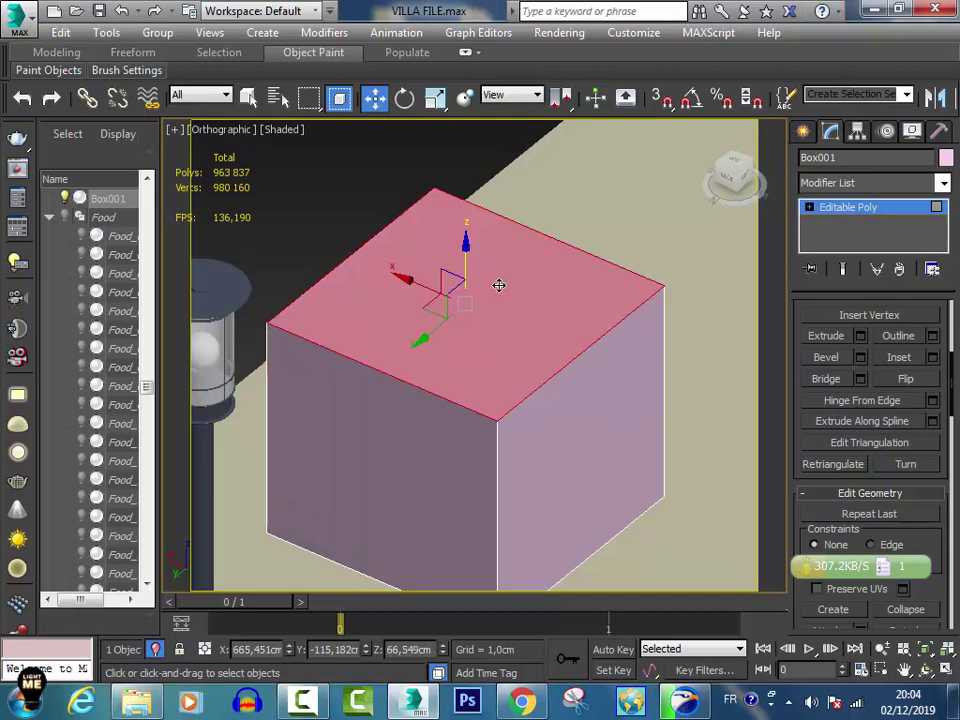
Inset the top face 7.084 cm and raise it to about 70.35 cm.
left_click(932, 357)
mouse_move(489, 396)
left_mouse_down()
mouse_move(506, 347)
mouse_move(484, 392)
left_mouse_up()
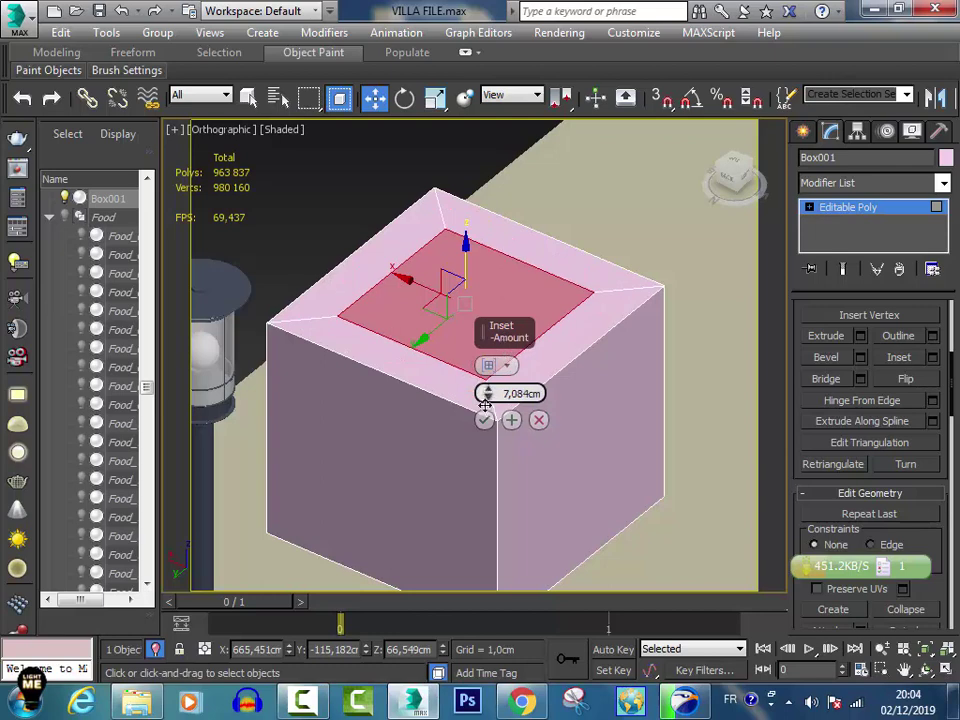
left_click(484, 419)
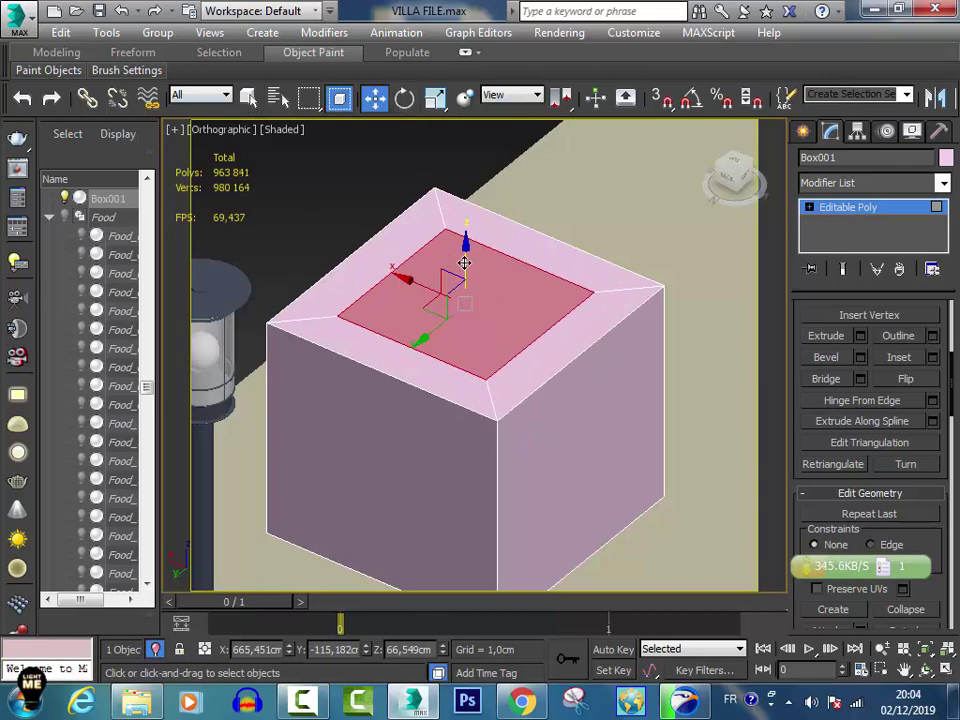
left_click_drag(465, 263, 467, 241)
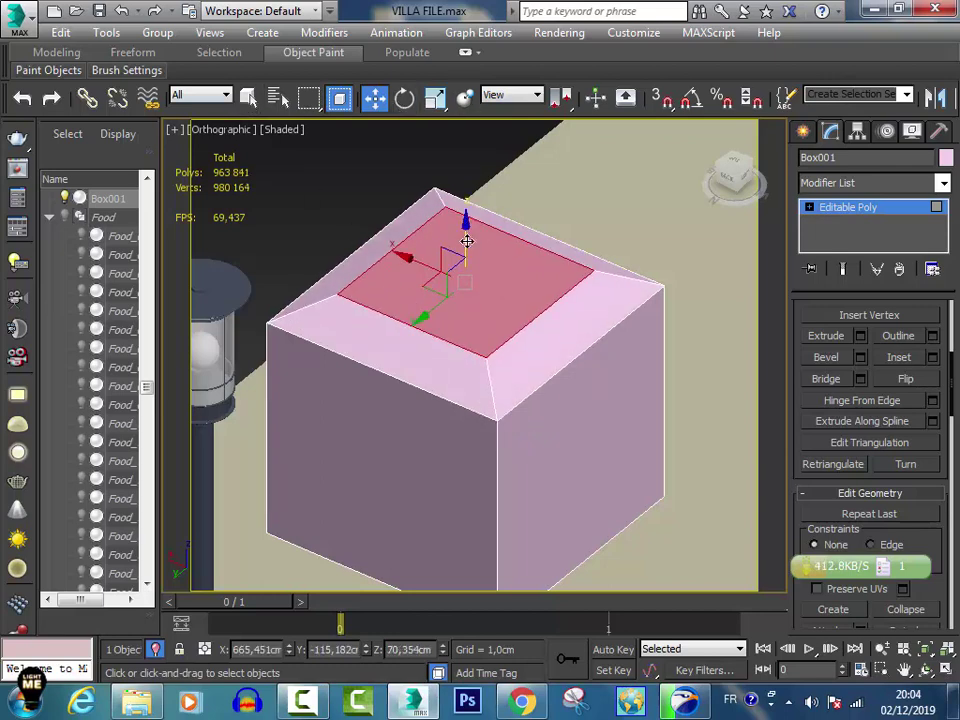
Preview a second 5.898 cm inset on the raised face, viewed from the front.
left_click(933, 357)
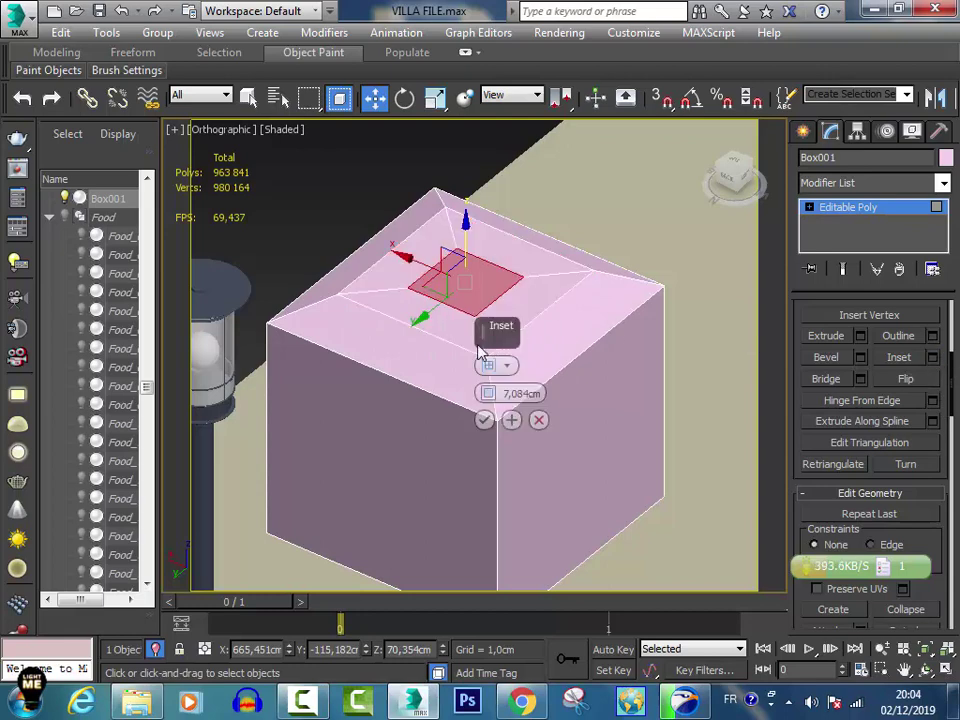
left_click_drag(487, 390, 487, 393)
left_click_drag(488, 398, 488, 385)
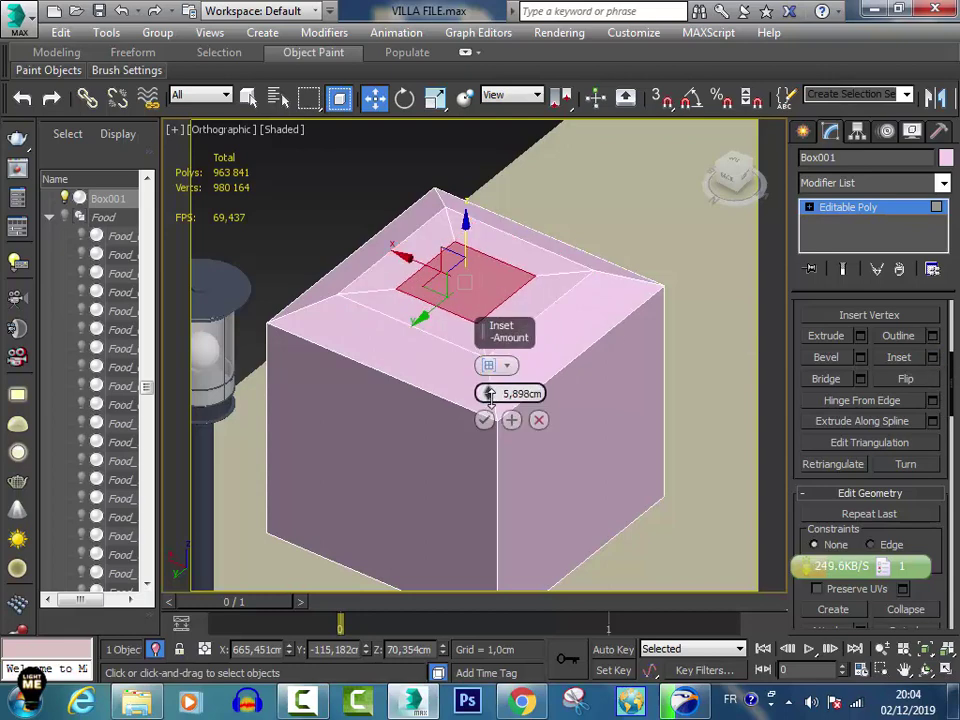
key("f")
scroll(570, 298, "up", 5)
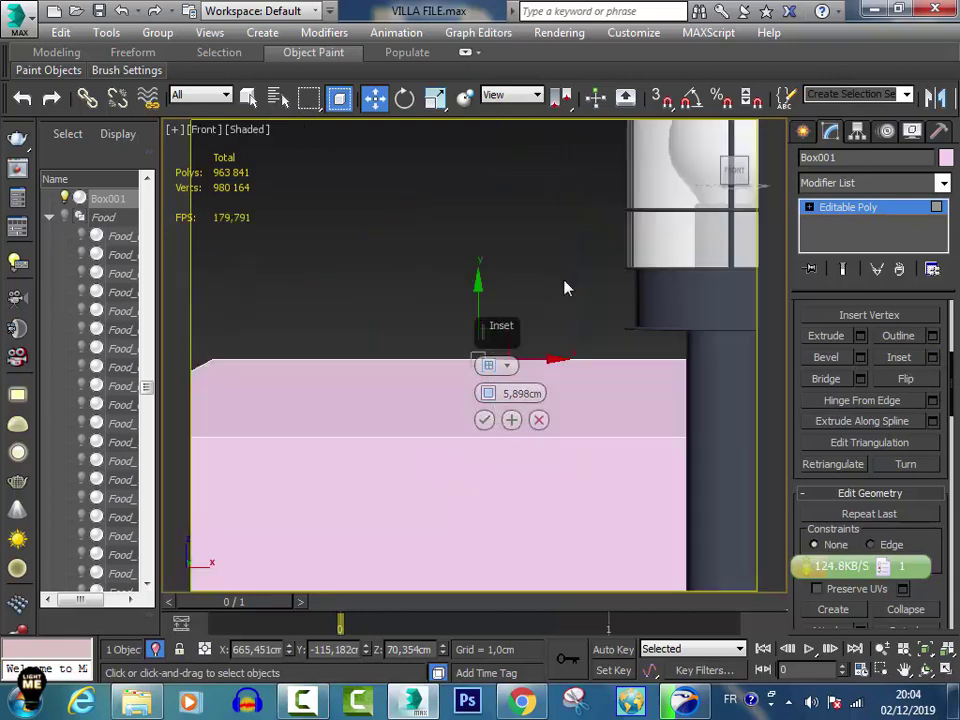
Apply the 5.898 cm inset and orbit to view the box top.
left_click(484, 420)
left_click(925, 650)
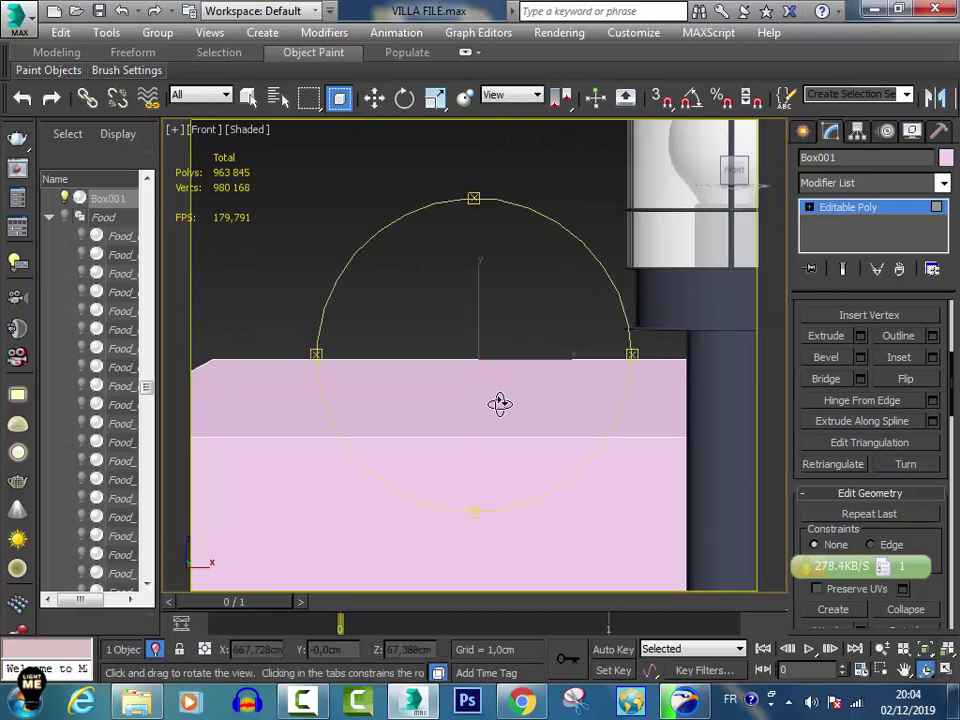
left_click_drag(499, 403, 510, 407)
left_click(376, 100)
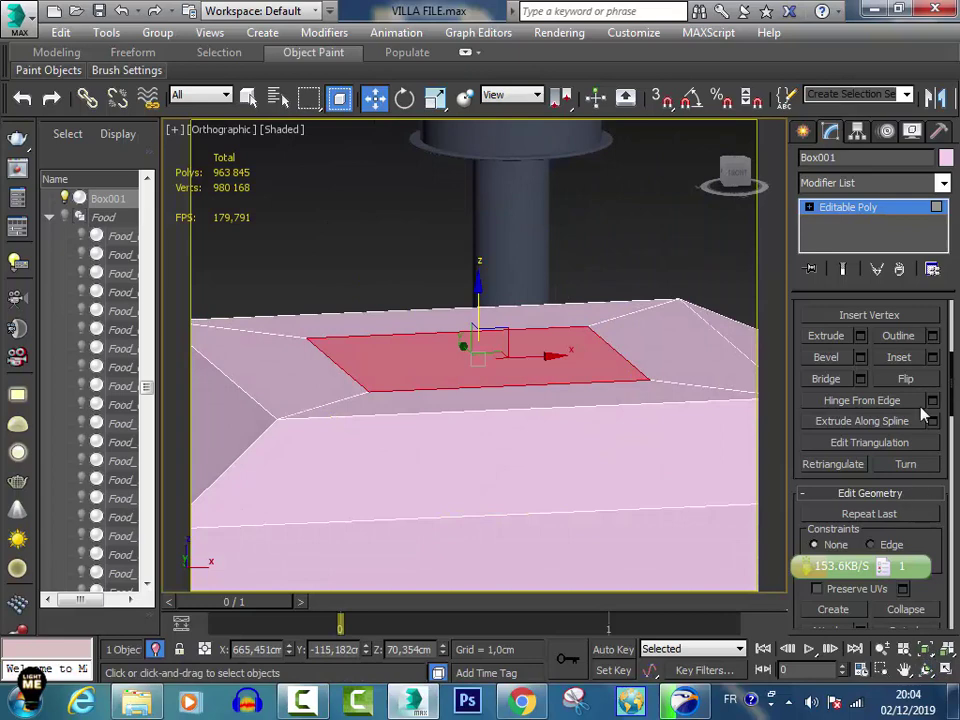
Extrude the small inner face 260 cm upward into a column.
left_click(860, 337)
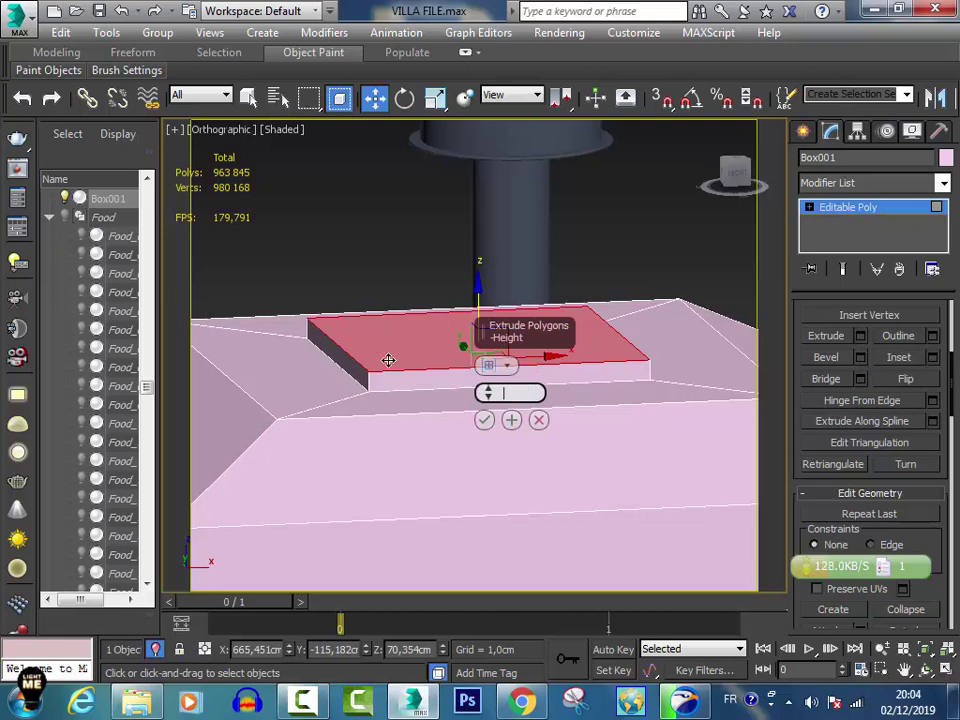
type("260")
key("Return")
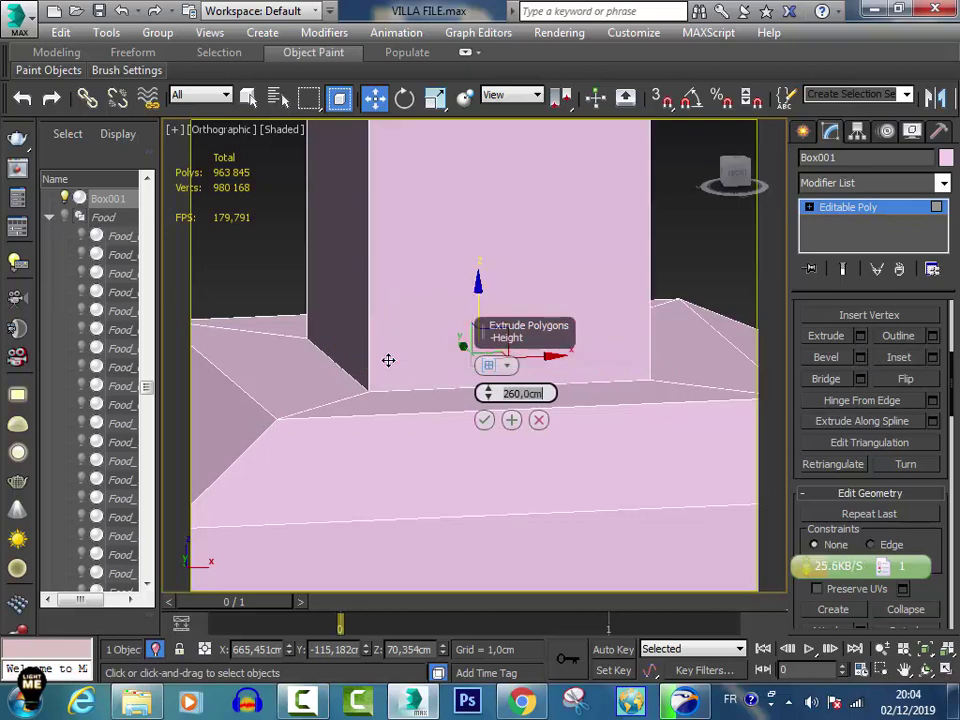
left_click(485, 420)
scroll(562, 368, "down", 5)
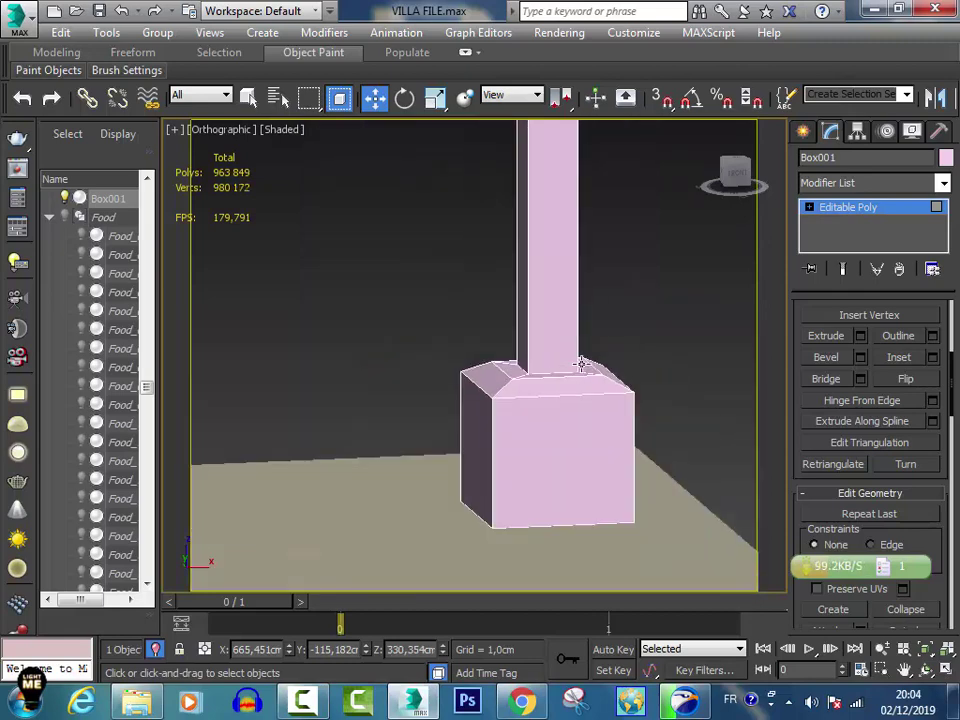
scroll(566, 300, "down", 4)
scroll(600, 340, "up", 3)
scroll(625, 425, "down", 3)
Select the base box's four vertical edges in Edge mode.
scroll(610, 440, "up", 3)
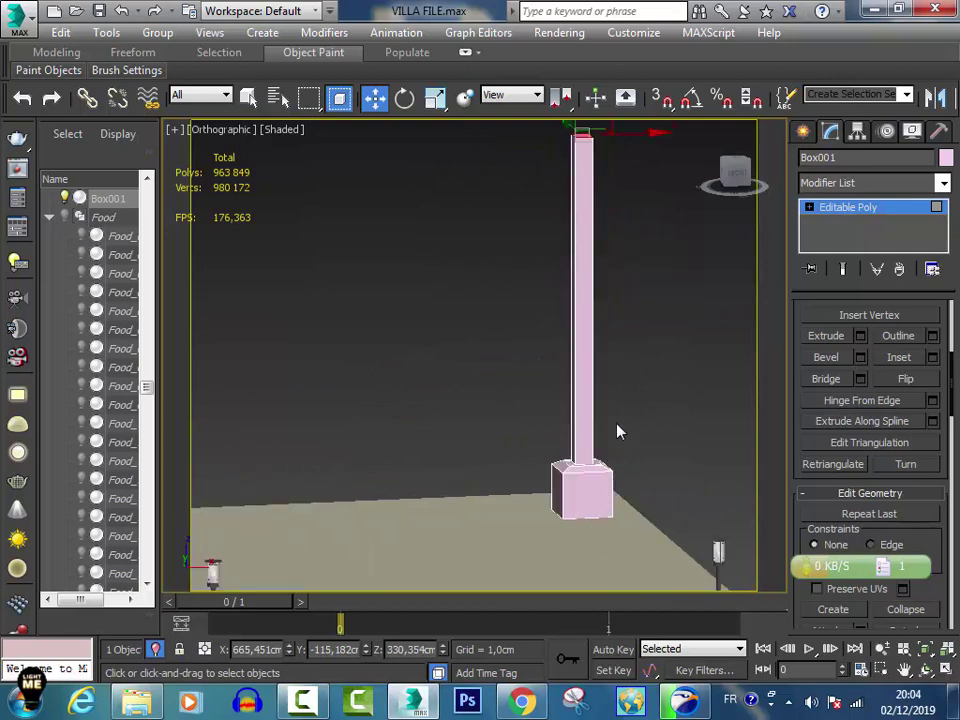
scroll(605, 471, "up", 2)
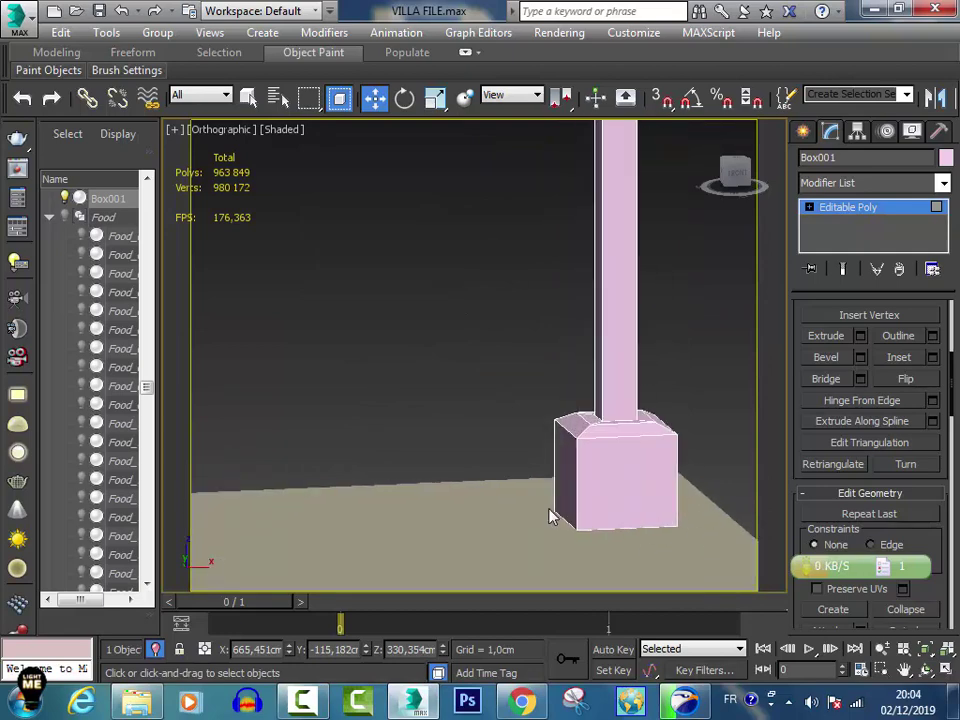
scroll(551, 514, "up", 2)
scroll(880, 400, "up", 3)
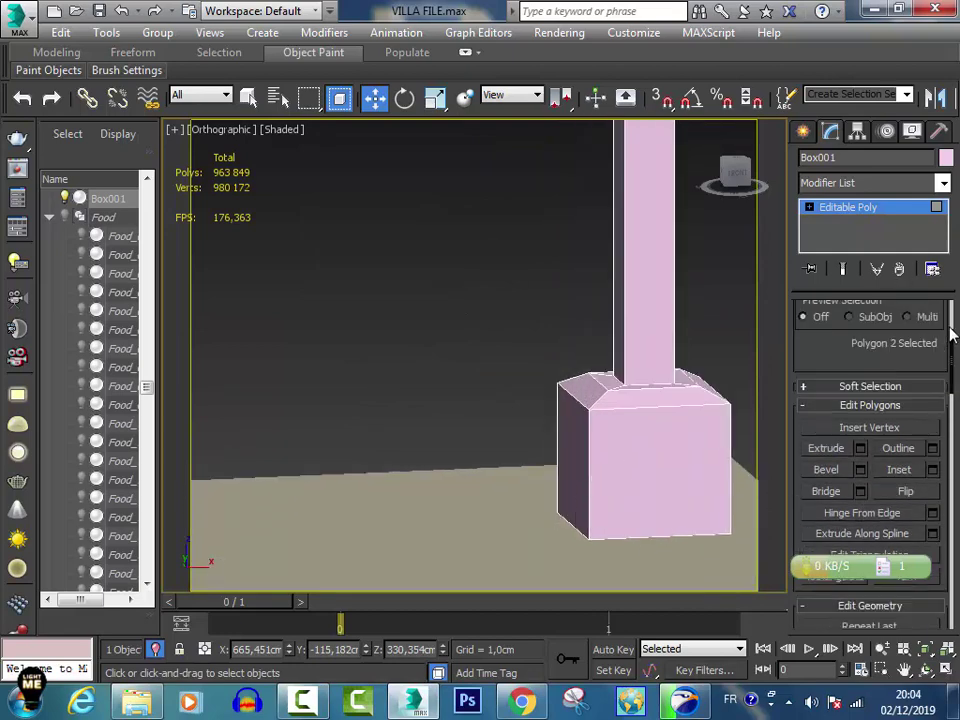
scroll(880, 400, "up", 3)
left_click(660, 413)
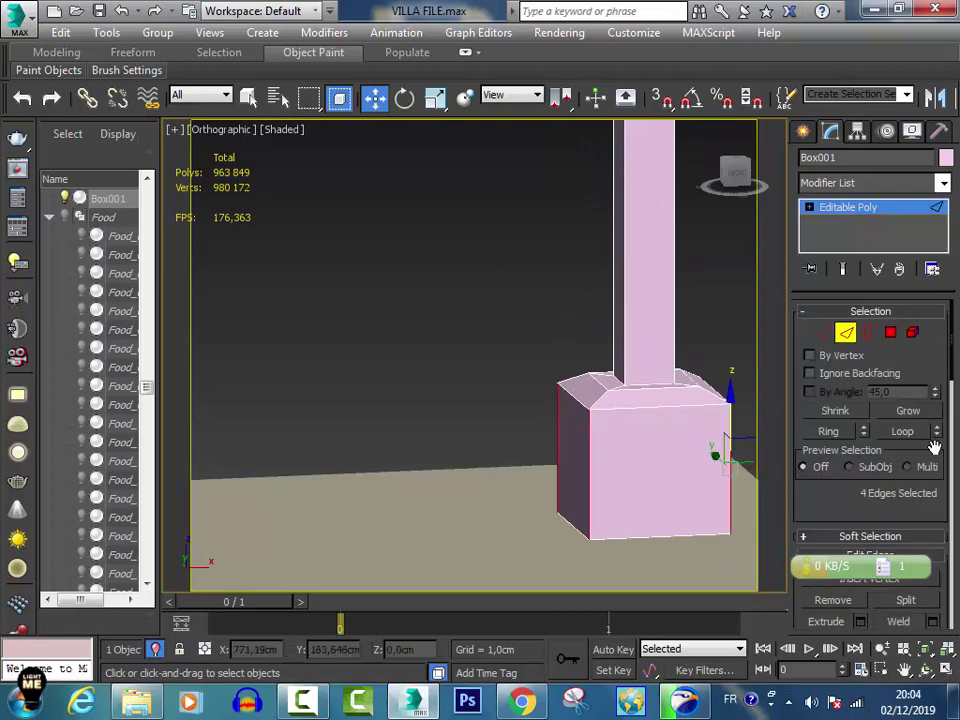
scroll(900, 420, "down", 3)
scroll(870, 440, "down", 2)
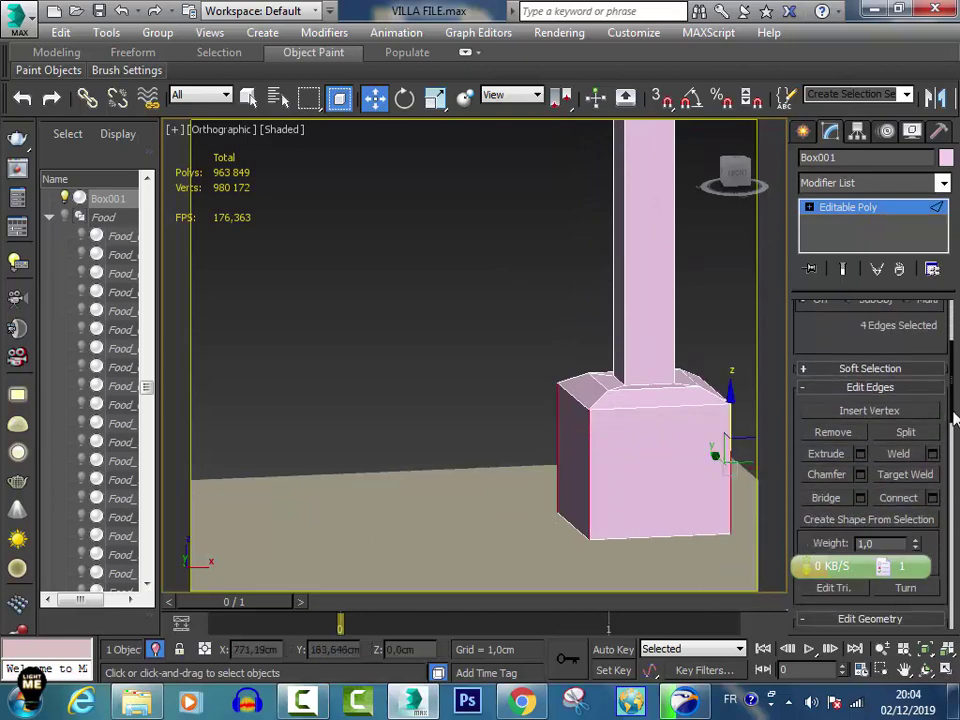
Chamfer the selected edges by 0,935 cm with 4 segments.
left_click(860, 469)
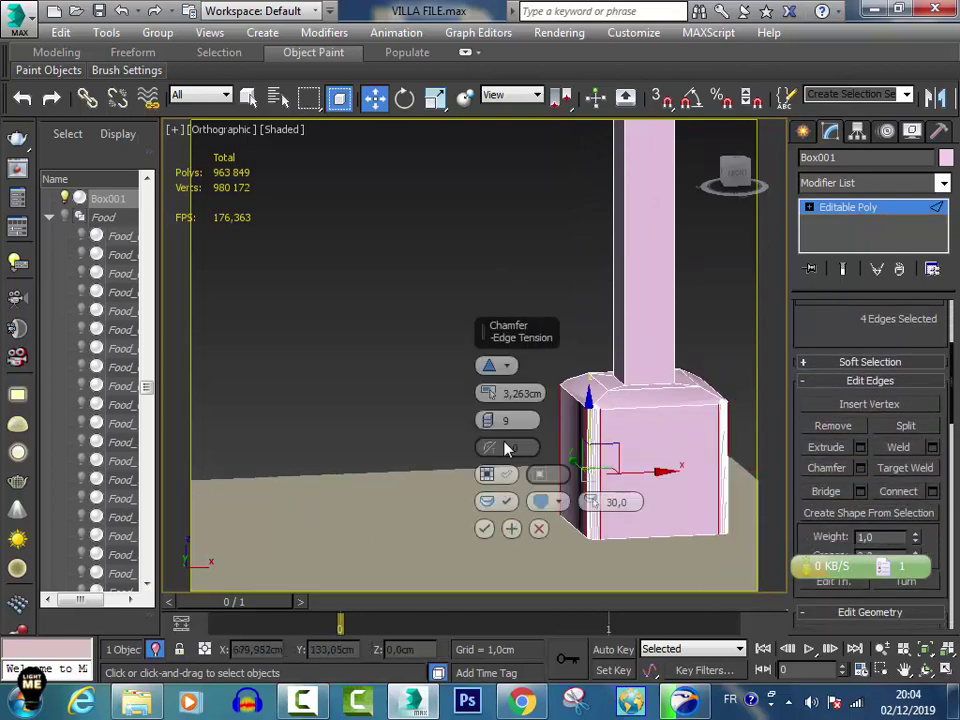
left_click_drag(496, 402, 487, 470)
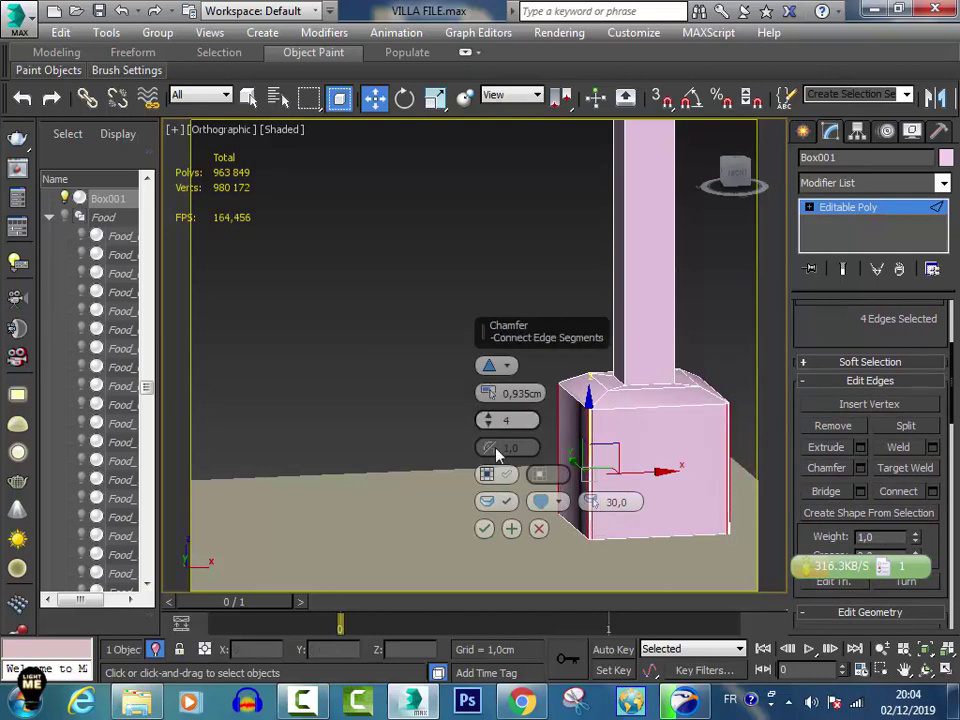
left_click(484, 529)
scroll(585, 429, "up", 5)
scroll(634, 296, "up", 2)
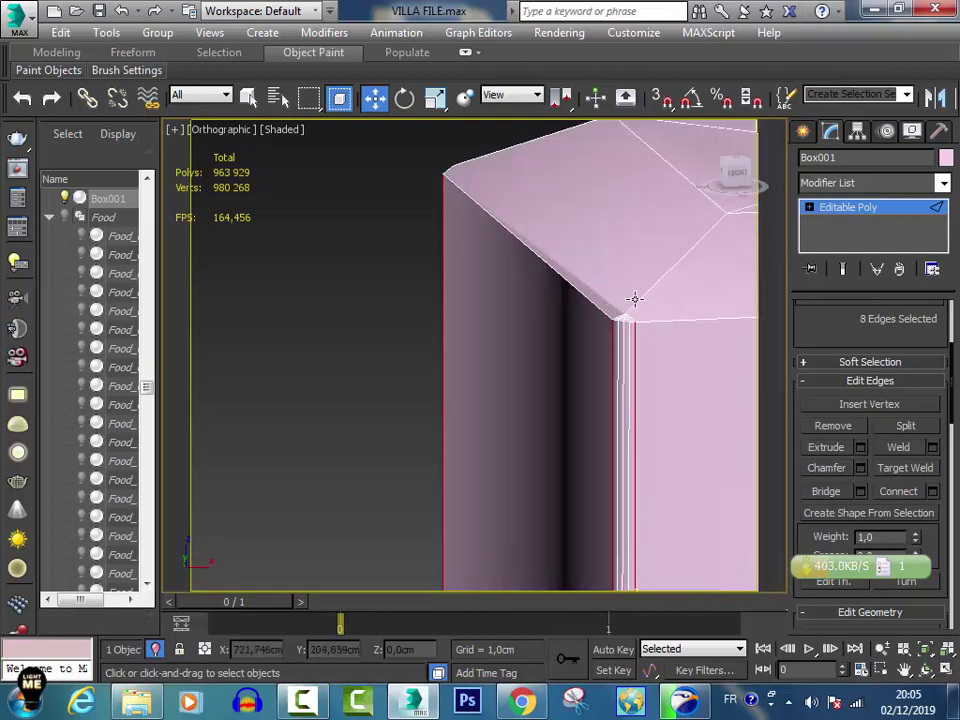
scroll(631, 304, "down", 8)
mouse_move(664, 261)
middle_mouse_down("alt")
mouse_move(626, 454)
mouse_move(726, 272)
middle_mouse_up("alt")
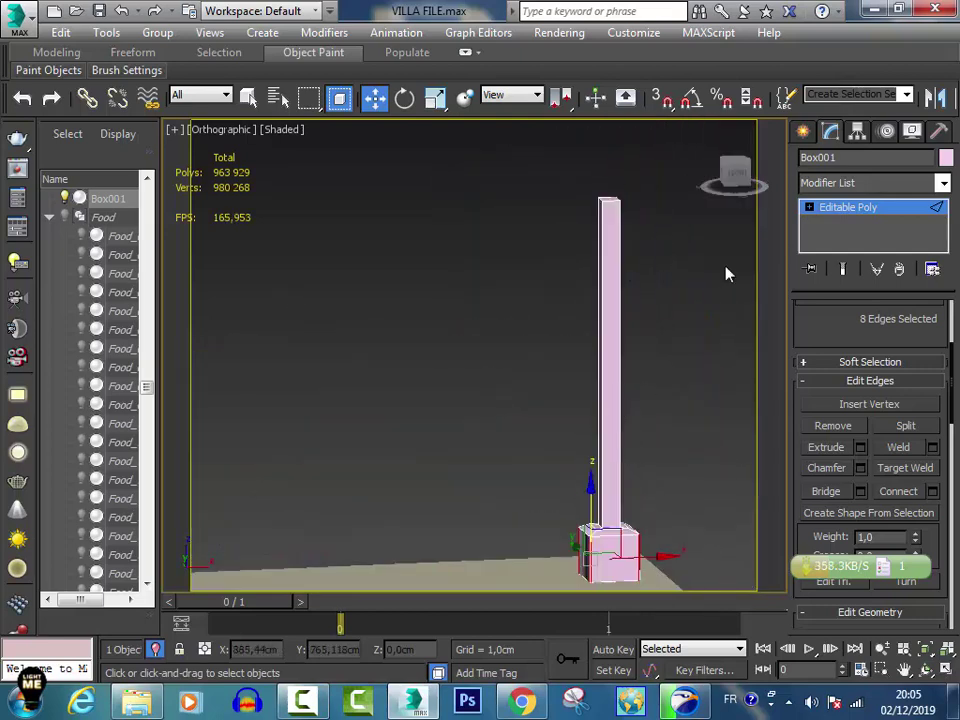
left_click(806, 132)
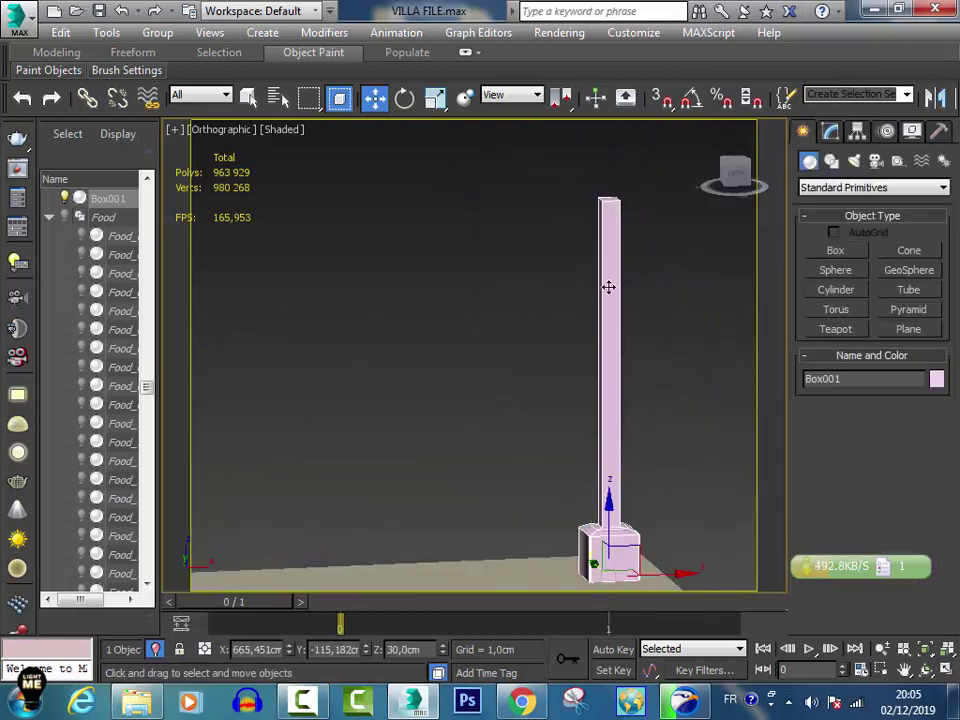
In Top view, make an instanced copy of the column at the slab's lower corner.
key("t")
scroll(583, 375, "down", 5)
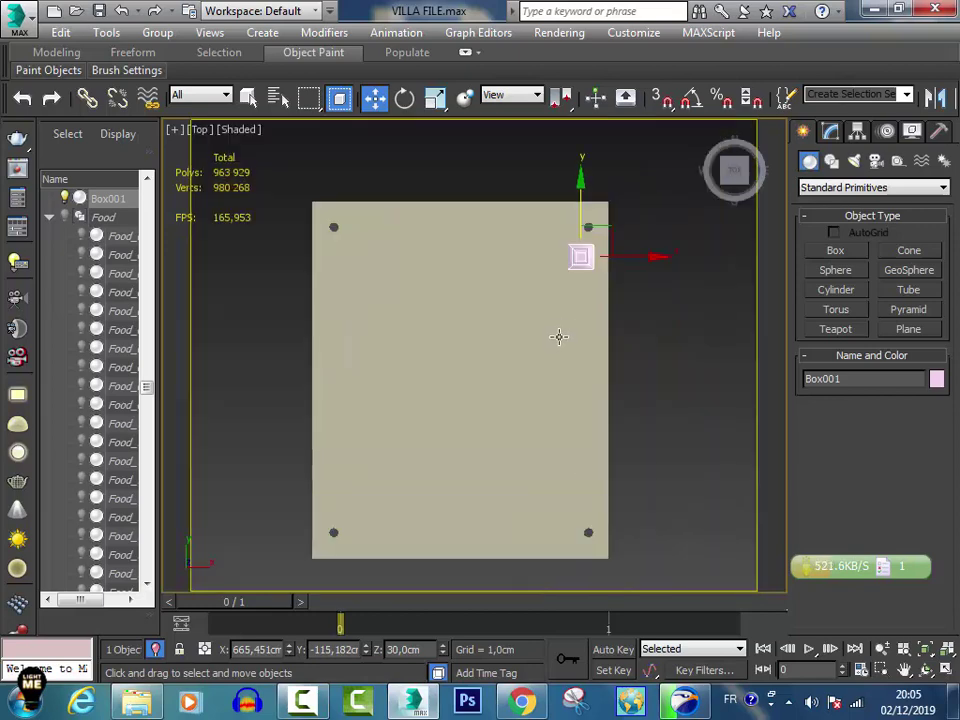
middle_click_drag(559, 336, 586, 293)
left_click_drag(611, 167, 610, 406, "shift")
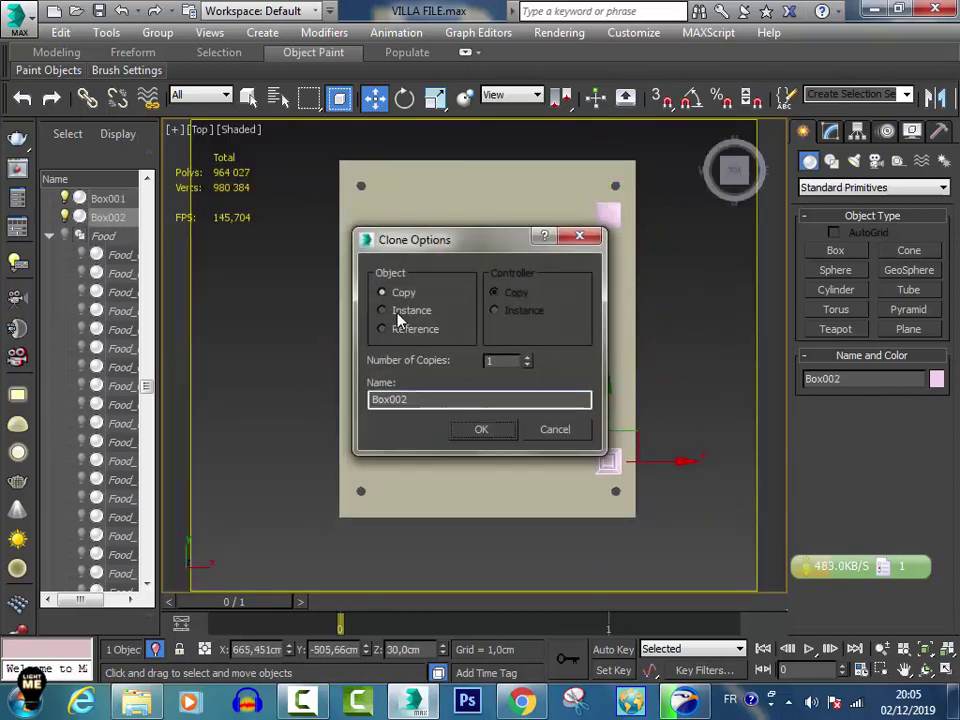
left_click(382, 311)
left_click(480, 428)
Instance both columns to the slab's left side, giving four corner columns.
left_click(612, 216, "ctrl")
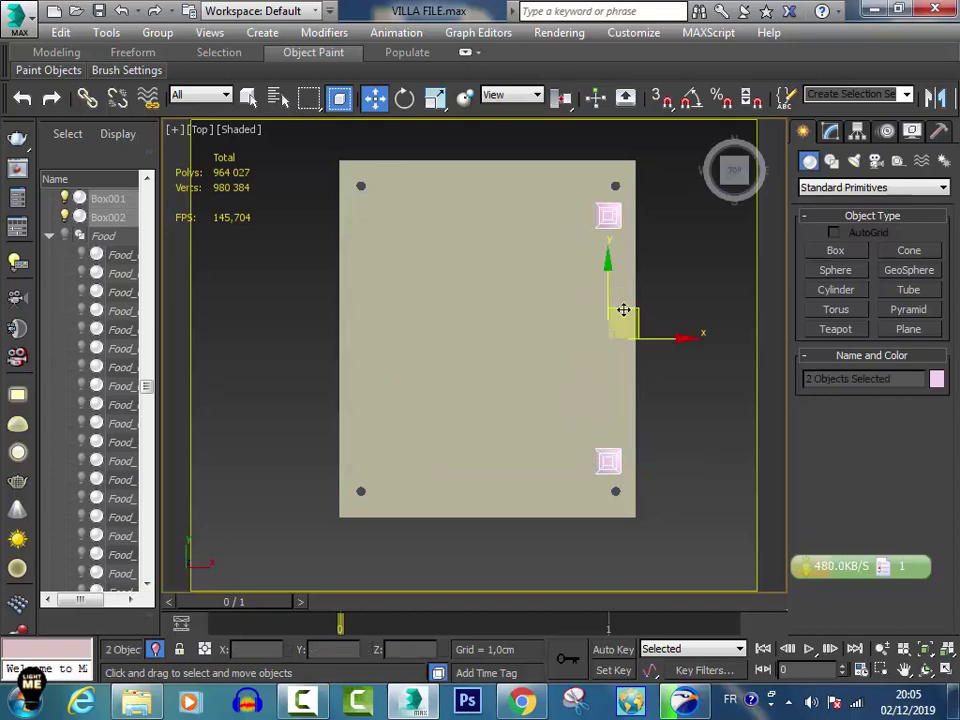
left_click_drag(667, 341, 443, 343, "shift")
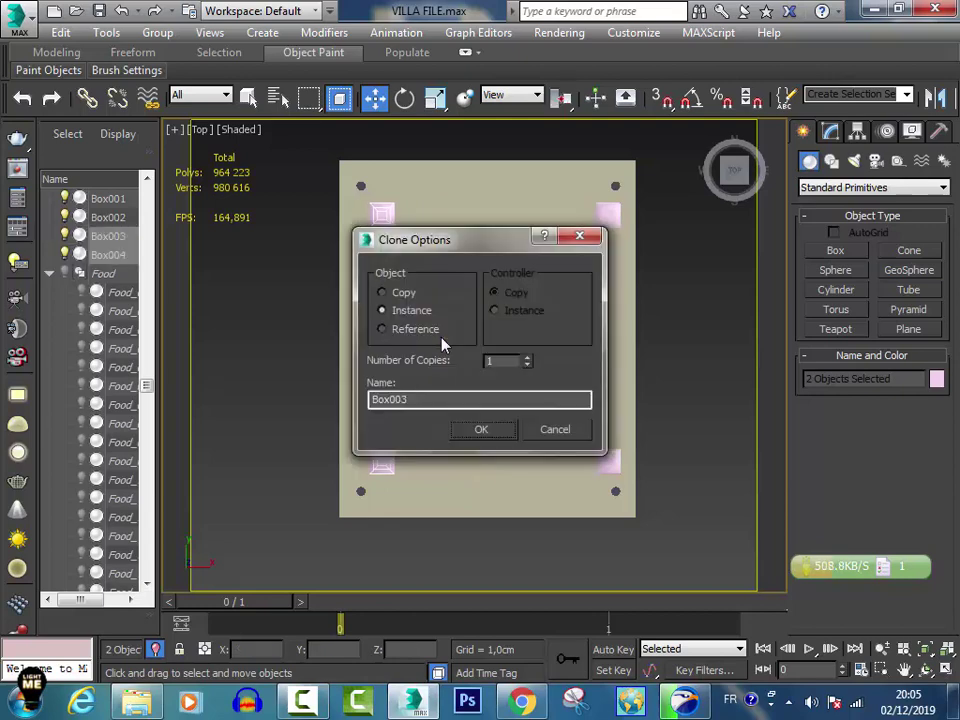
left_click(484, 429)
left_click(730, 460)
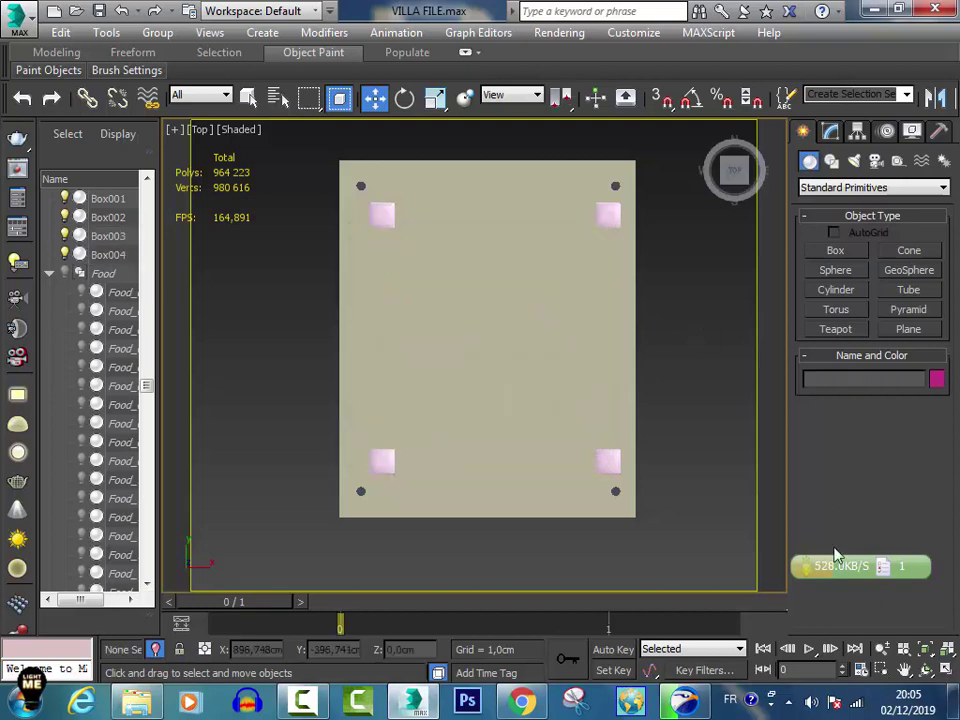
left_click(925, 670)
mouse_move(392, 424)
left_mouse_down()
mouse_move(428, 326)
mouse_move(482, 296)
mouse_move(455, 283)
mouse_move(399, 281)
mouse_move(399, 268)
left_mouse_up()
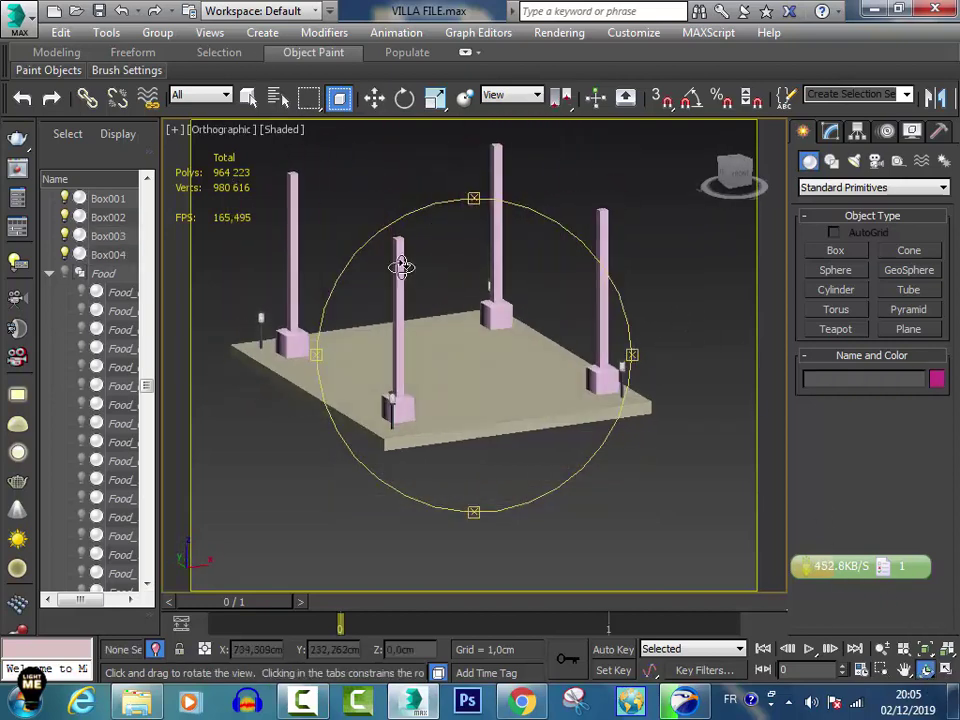
left_click(376, 98)
key("t")
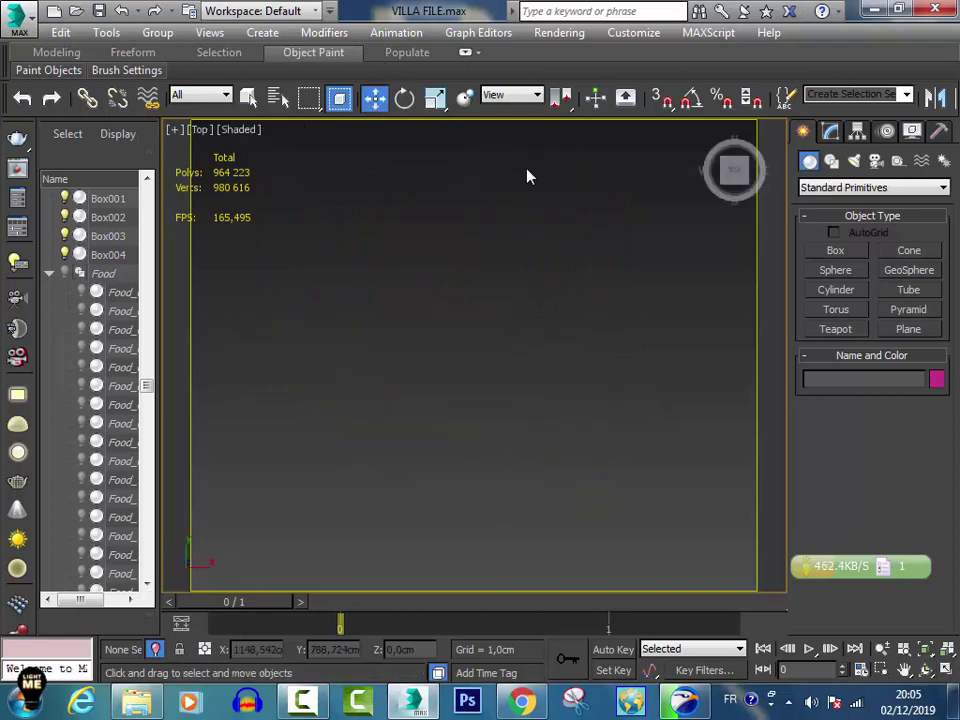
key("z")
left_click(830, 132)
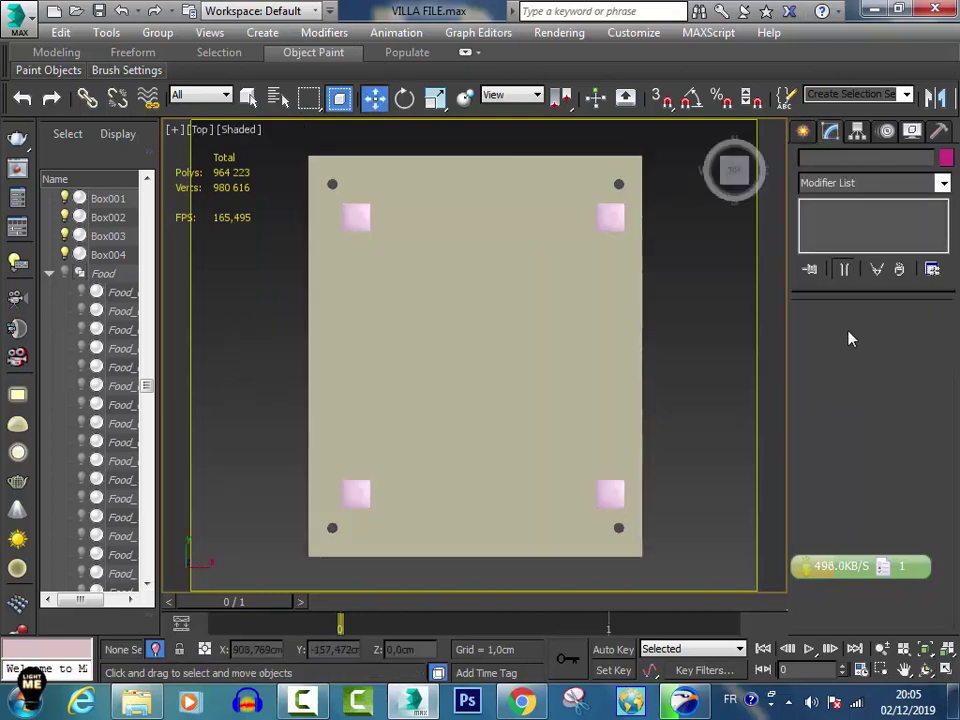
left_click(925, 671)
mouse_move(546, 413)
left_mouse_down()
mouse_move(572, 326)
mouse_move(349, 296)
left_mouse_up()
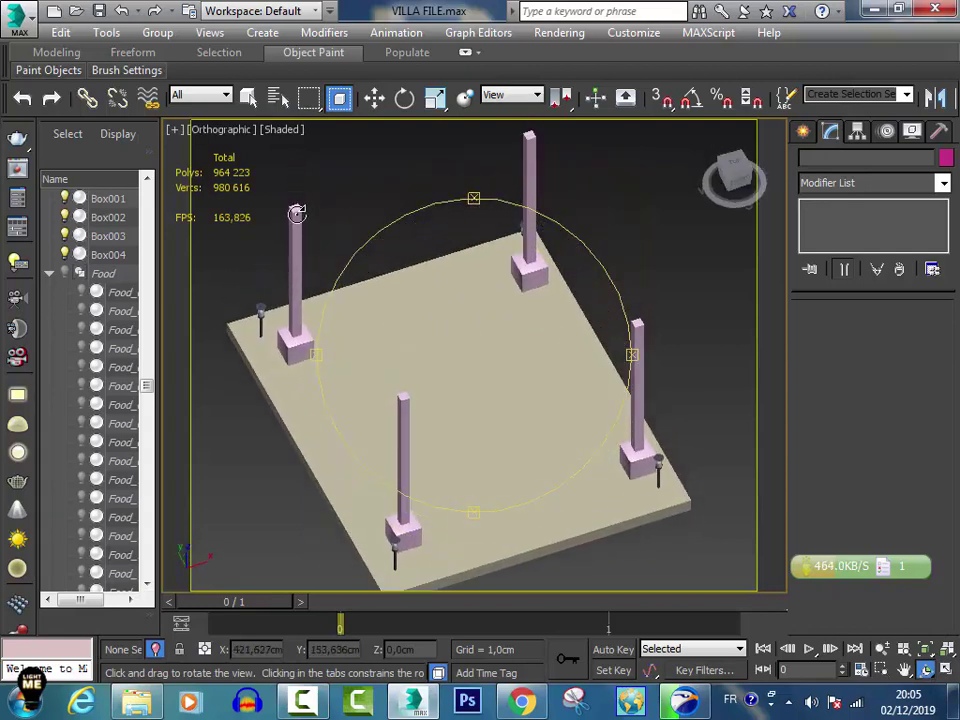
left_click(374, 97)
left_click(535, 160)
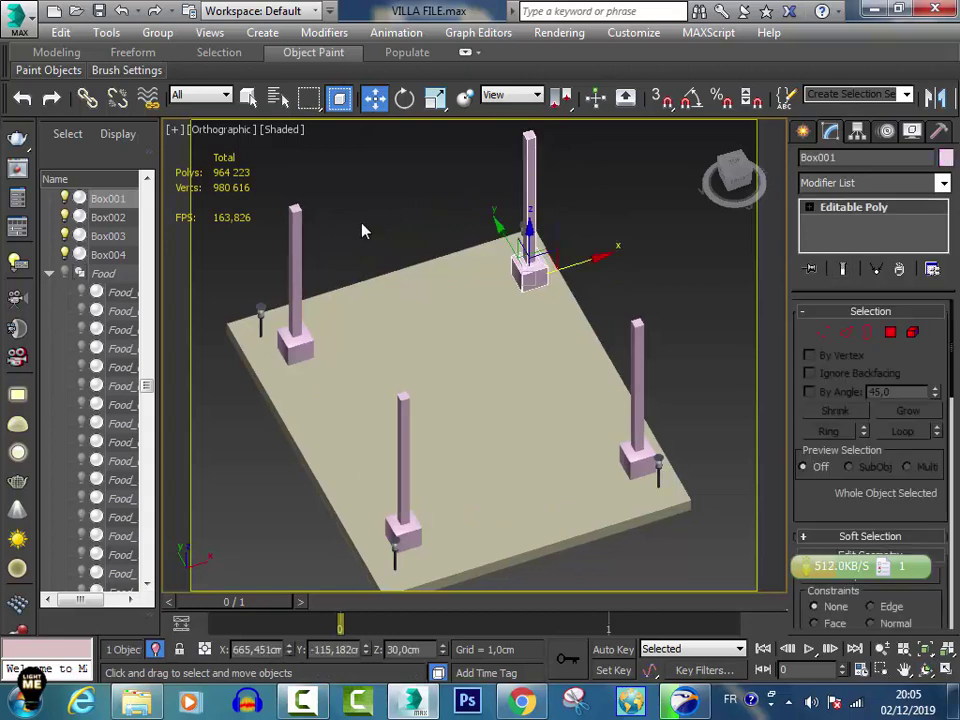
left_click(291, 232)
left_click(409, 444)
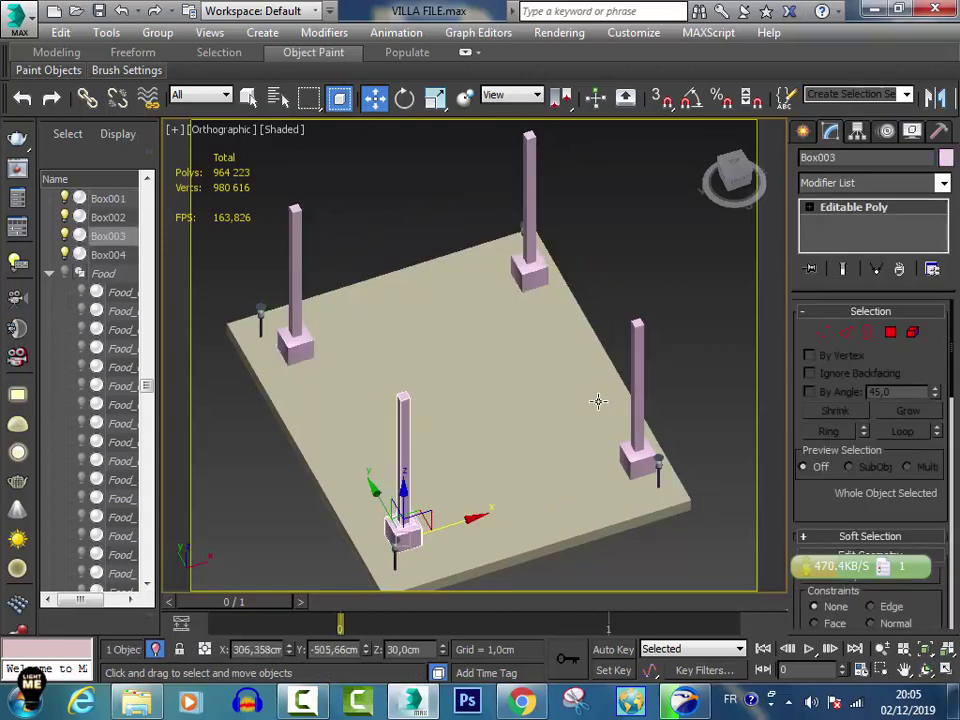
left_click(645, 362)
left_click(523, 188)
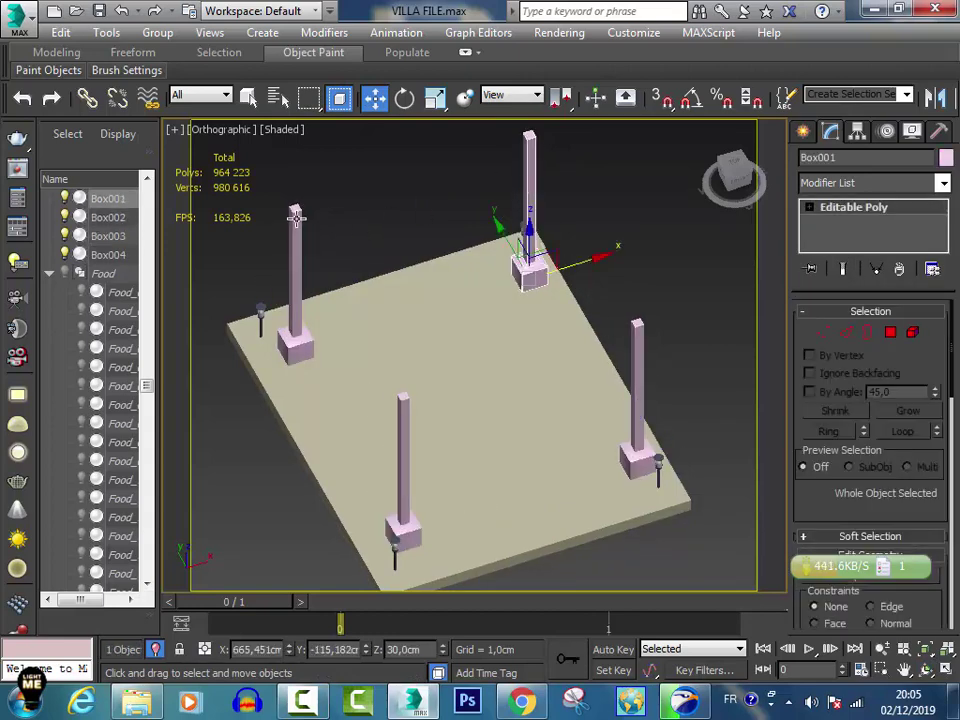
left_click(296, 280)
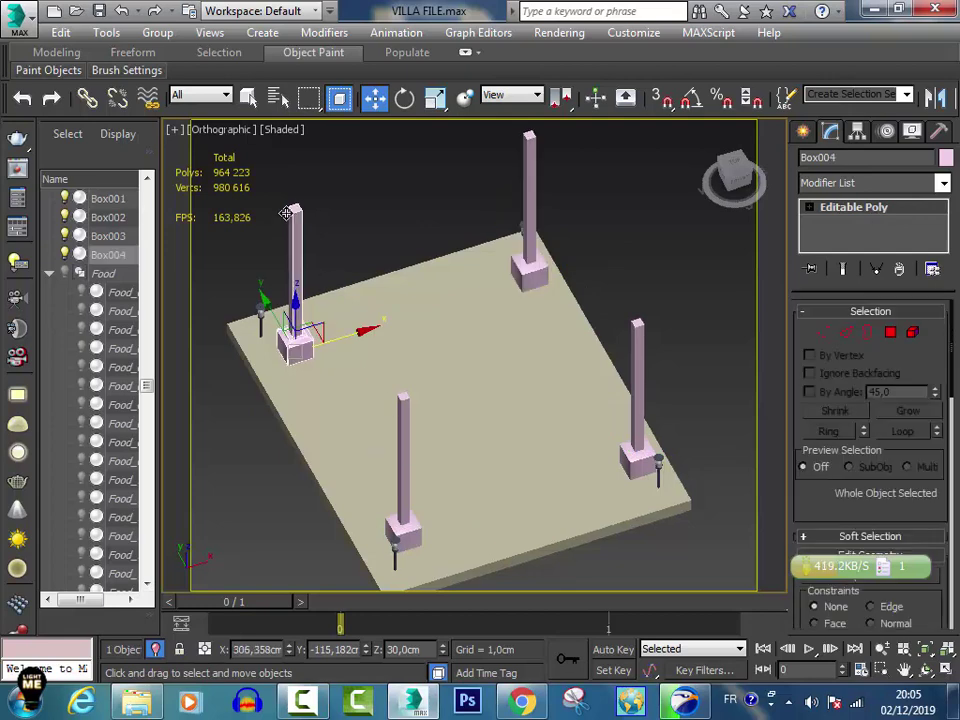
left_click(628, 221)
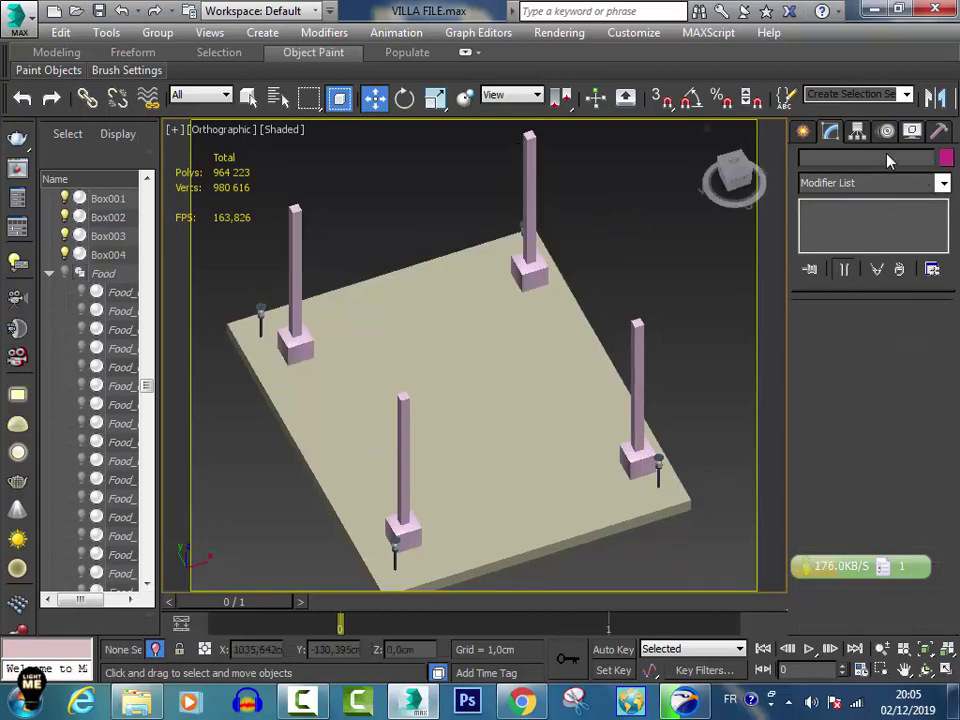
left_click(806, 133)
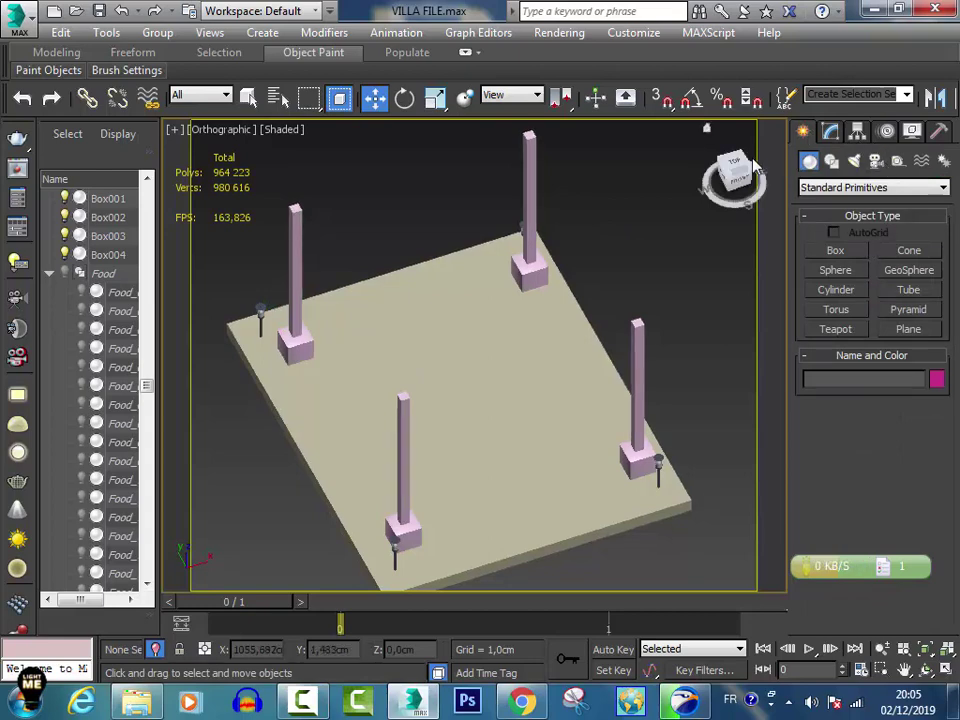
Show the Top viewport in Wireframe looking down on the slab.
left_click_drag(735, 170, 378, 280)
key("t")
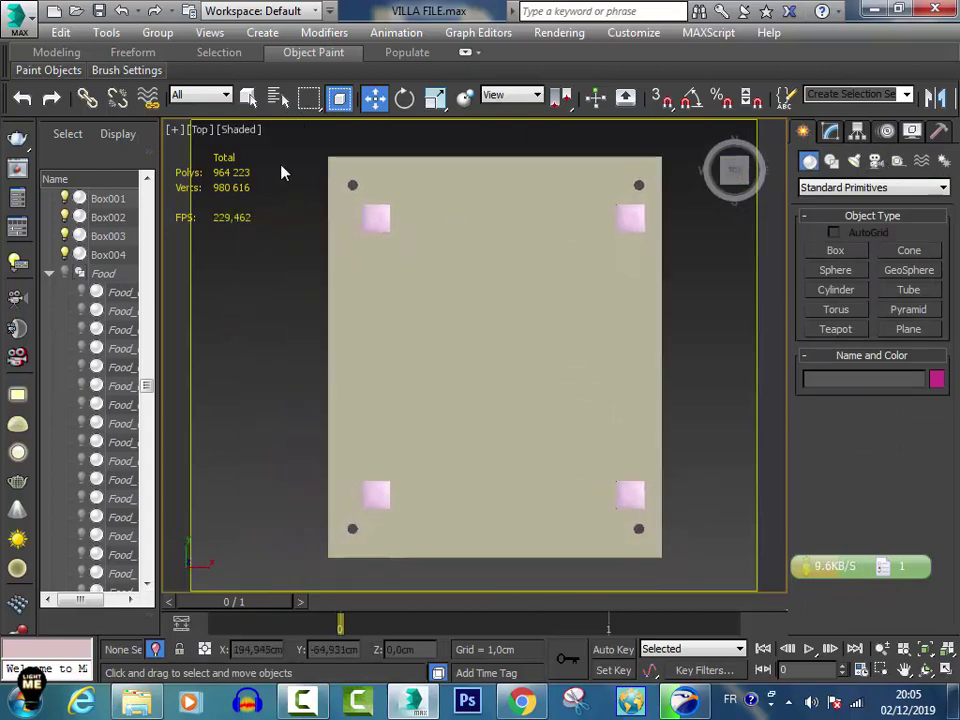
left_click(253, 133)
left_click(319, 281)
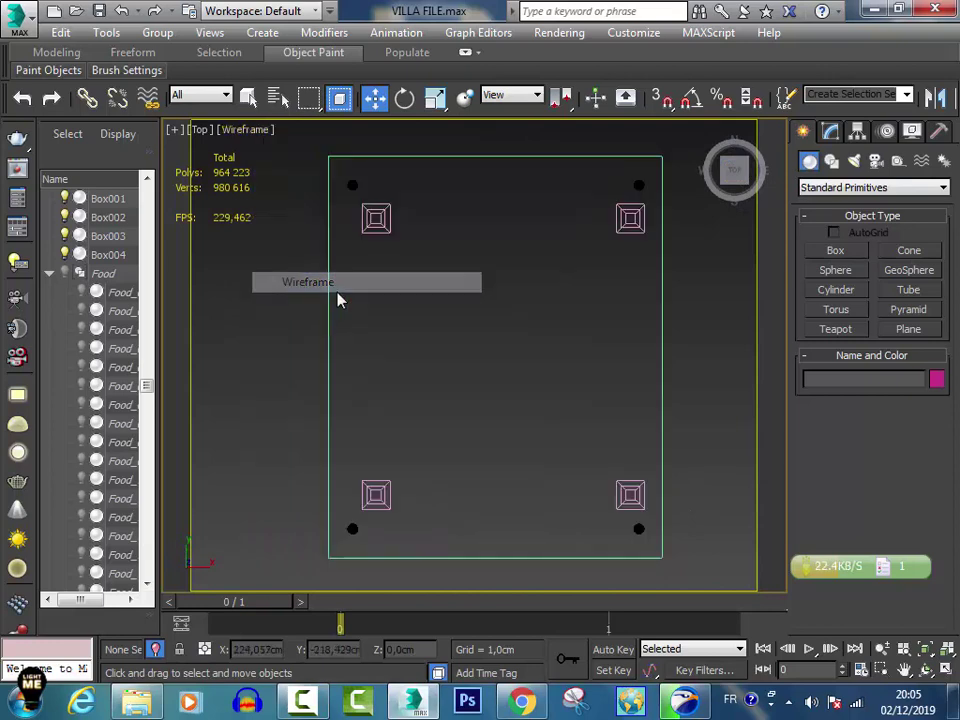
With 3D snap on, draw a plane beam between the two left column tops.
left_click(909, 329)
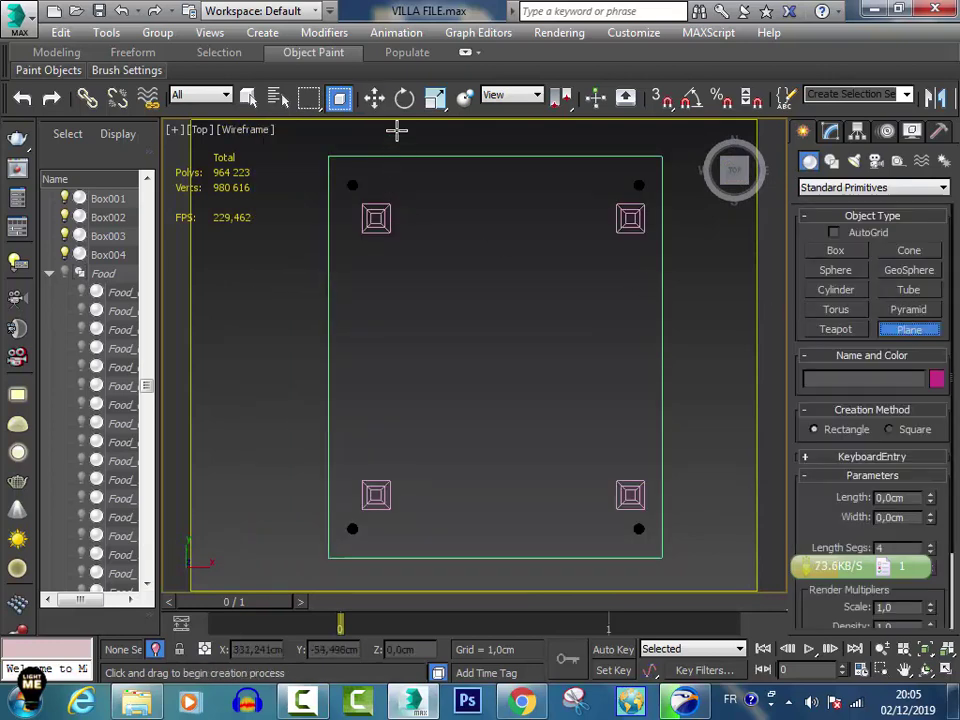
left_click(652, 100)
scroll(388, 199, "up", 4)
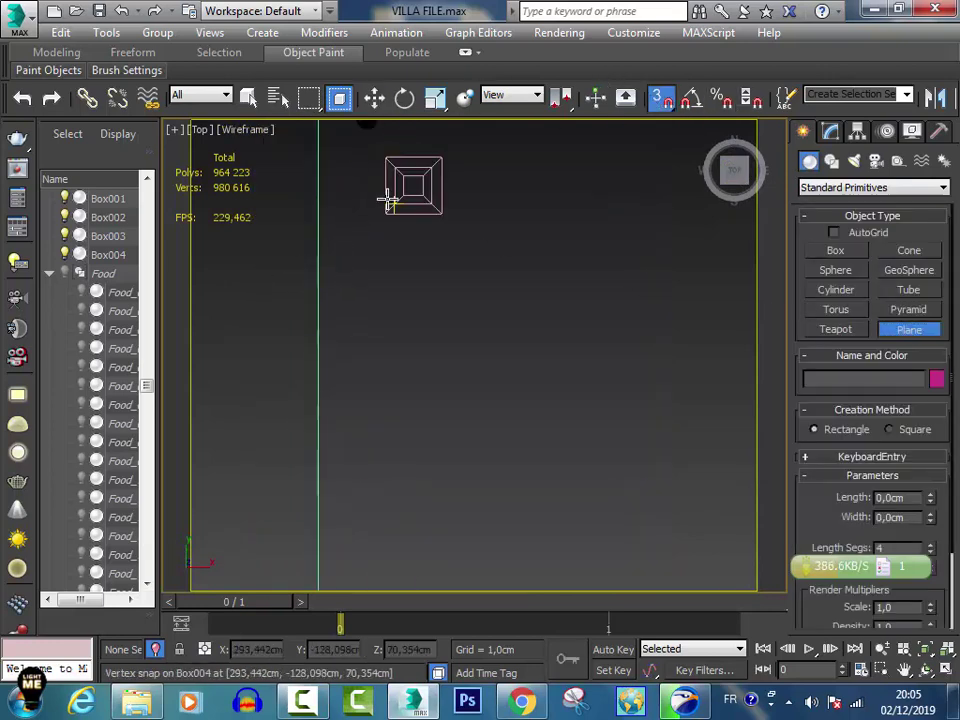
middle_click_drag(388, 199, 443, 124)
scroll(443, 124, "down", 2)
scroll(424, 168, "down", 2)
middle_click_drag(424, 168, 428, 161)
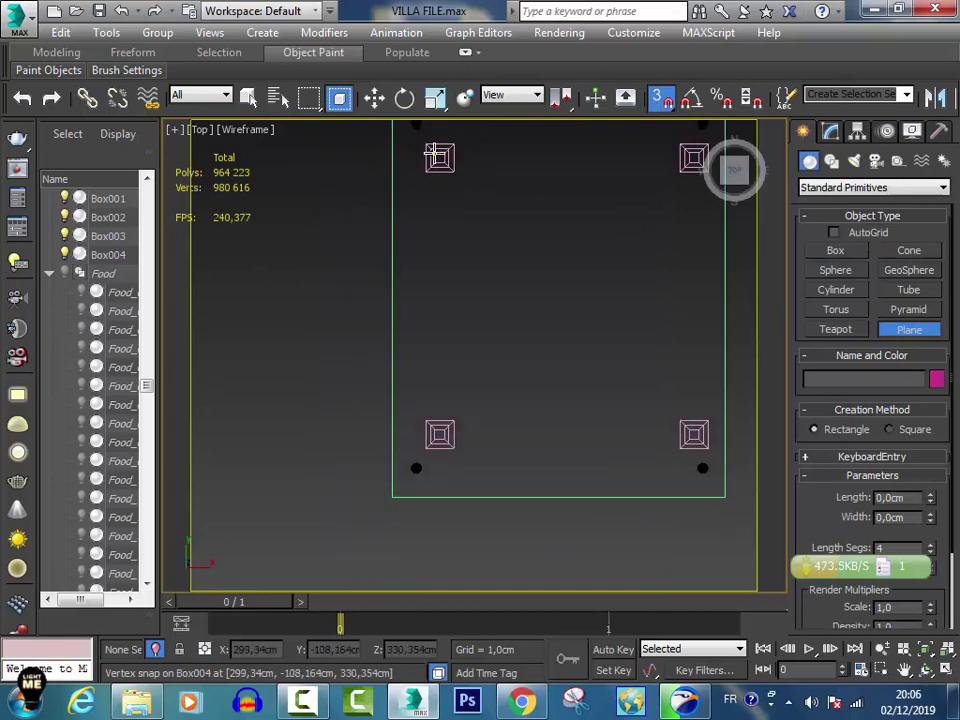
left_click_drag(440, 158, 441, 437)
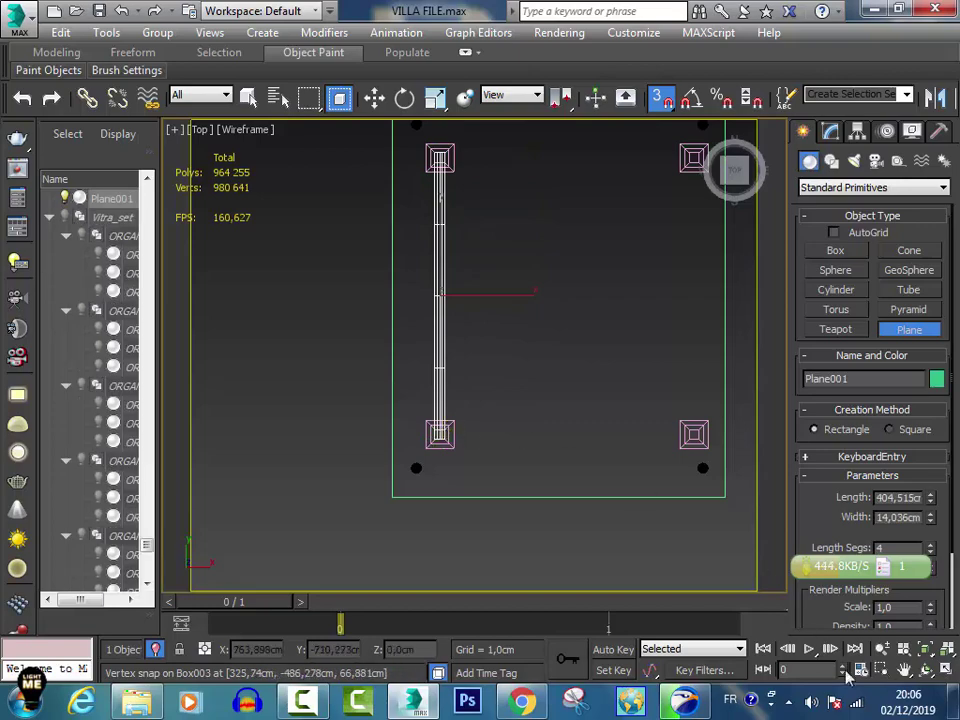
left_click(925, 669)
left_click_drag(606, 499, 549, 279)
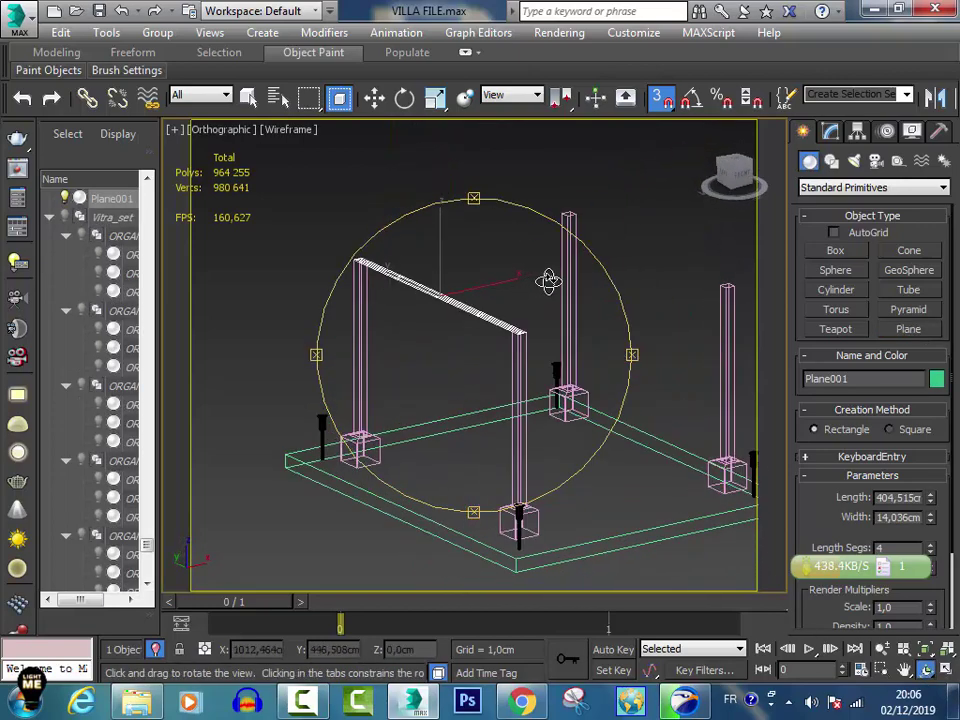
Set Plane001's Length Segs and Width Segs both to 1.
key("w")
key("z")
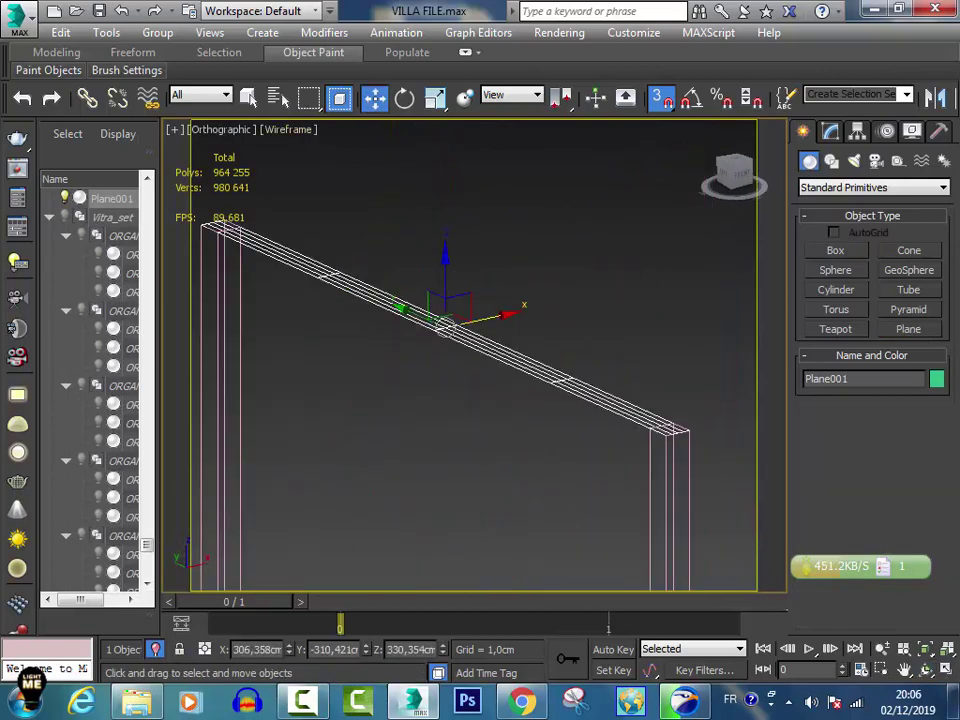
left_click(835, 131)
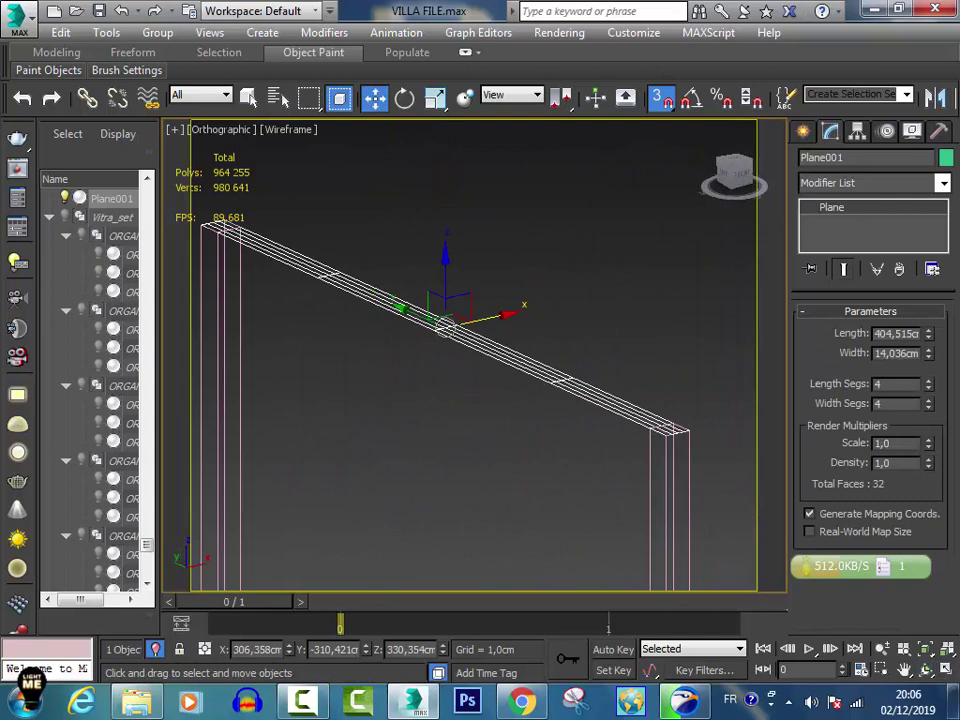
right_click(929, 407)
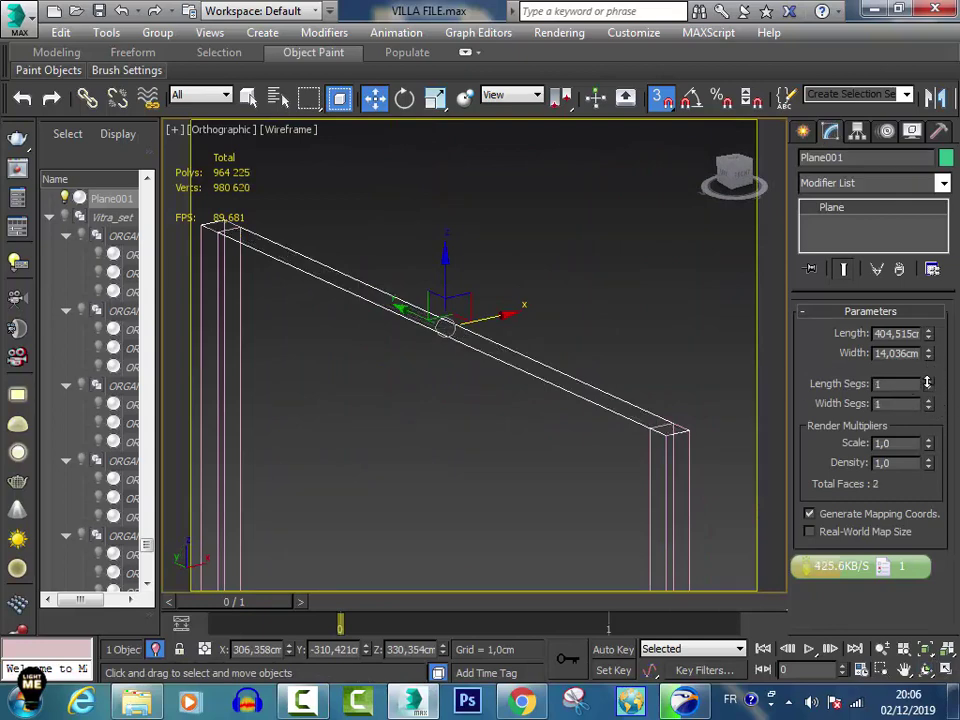
key("ctrl+z")
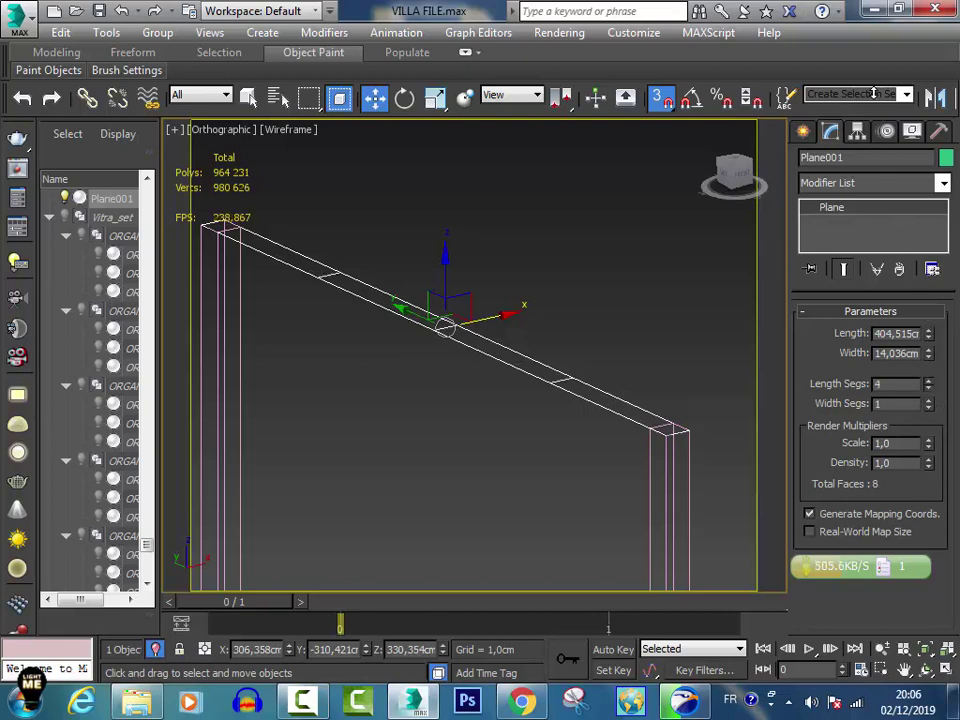
left_click(929, 381)
left_click(929, 381)
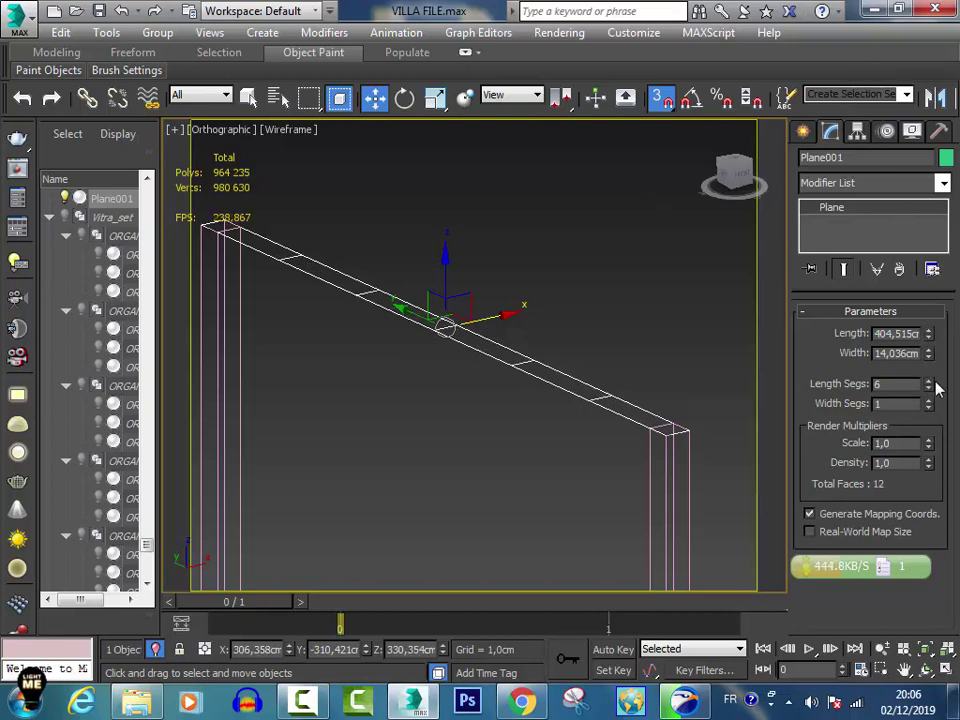
left_click(928, 399)
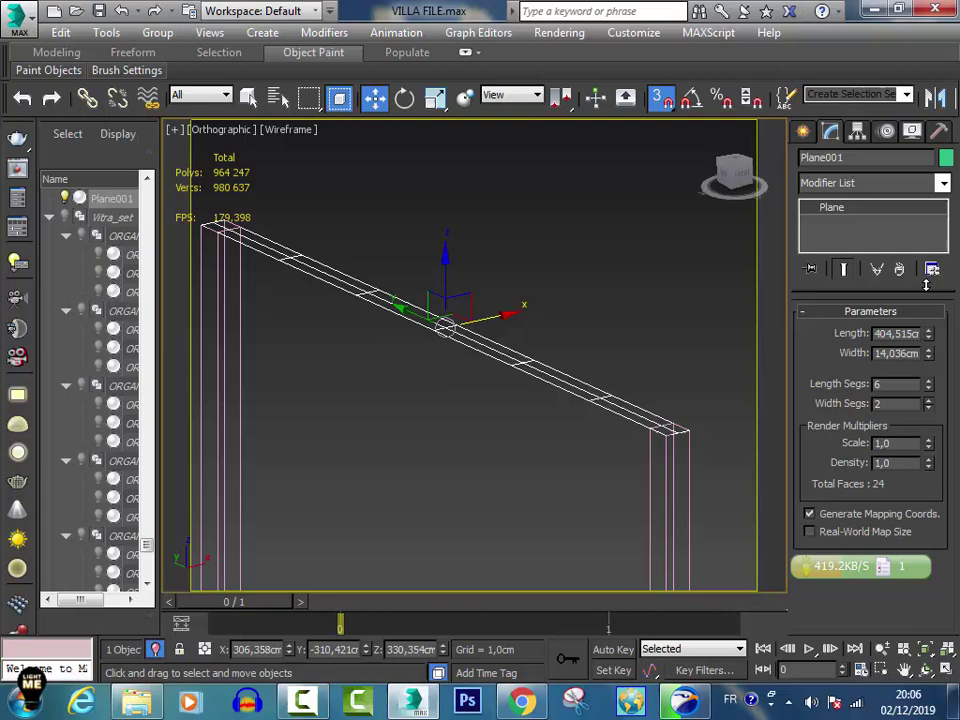
right_click(928, 410)
right_click(929, 386)
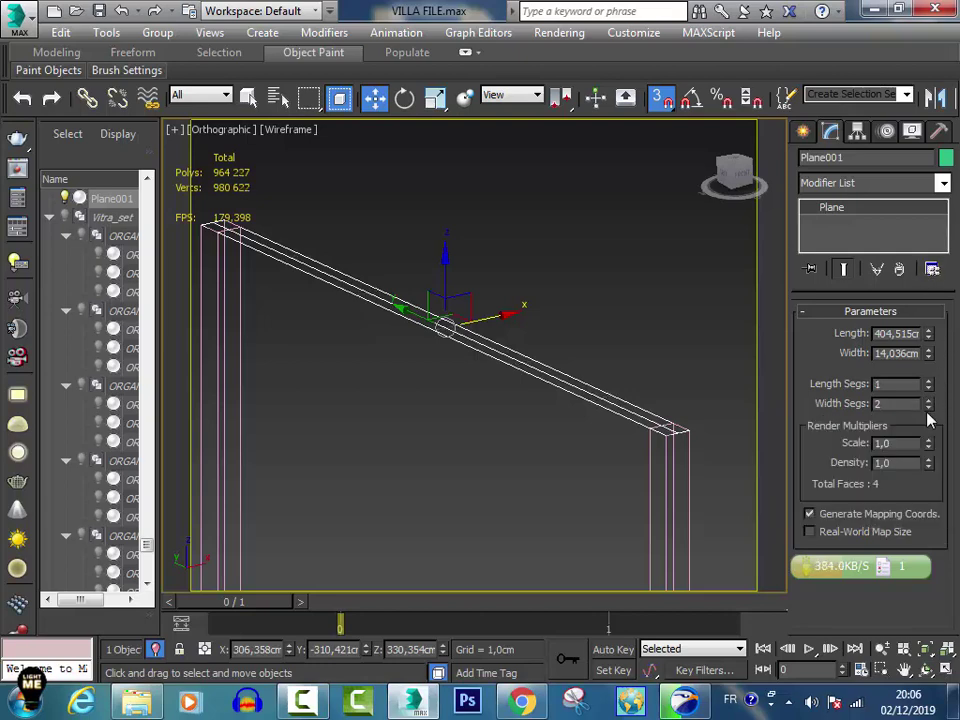
right_click(928, 420)
right_click(929, 408)
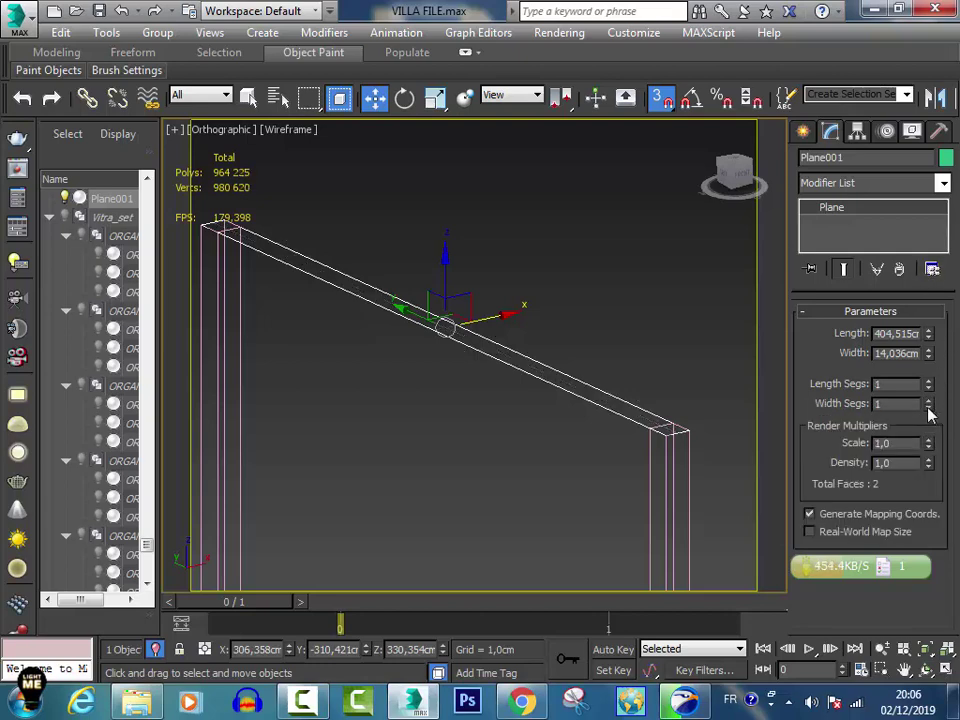
right_click(875, 219)
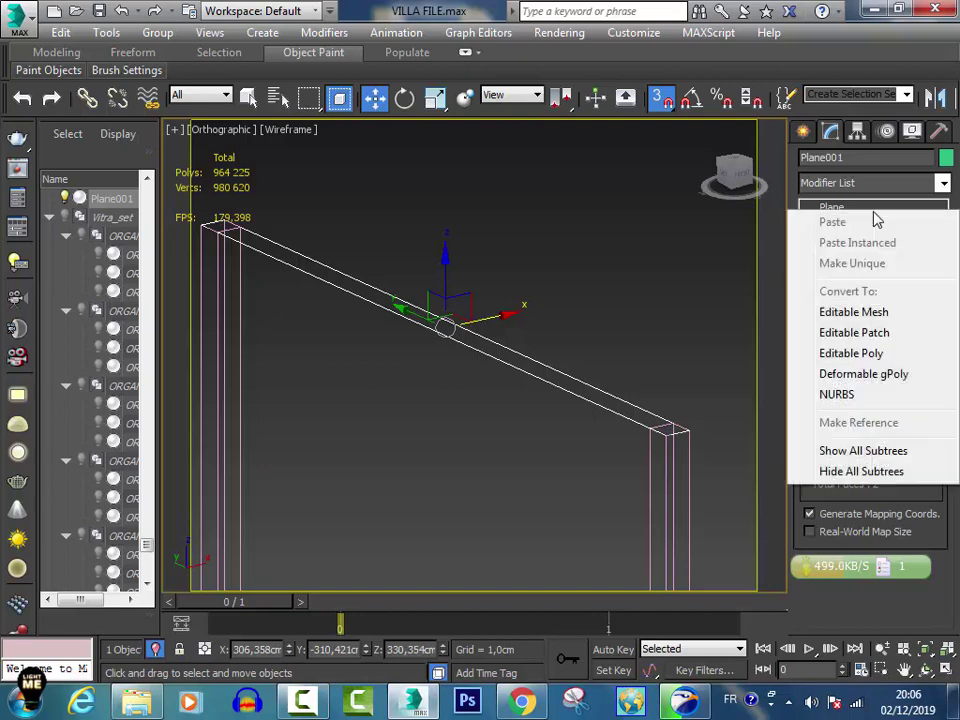
Add a Shell modifier to Plane001 with a 20 cm Outer Amount.
left_click(942, 183)
key("s")
key("s")
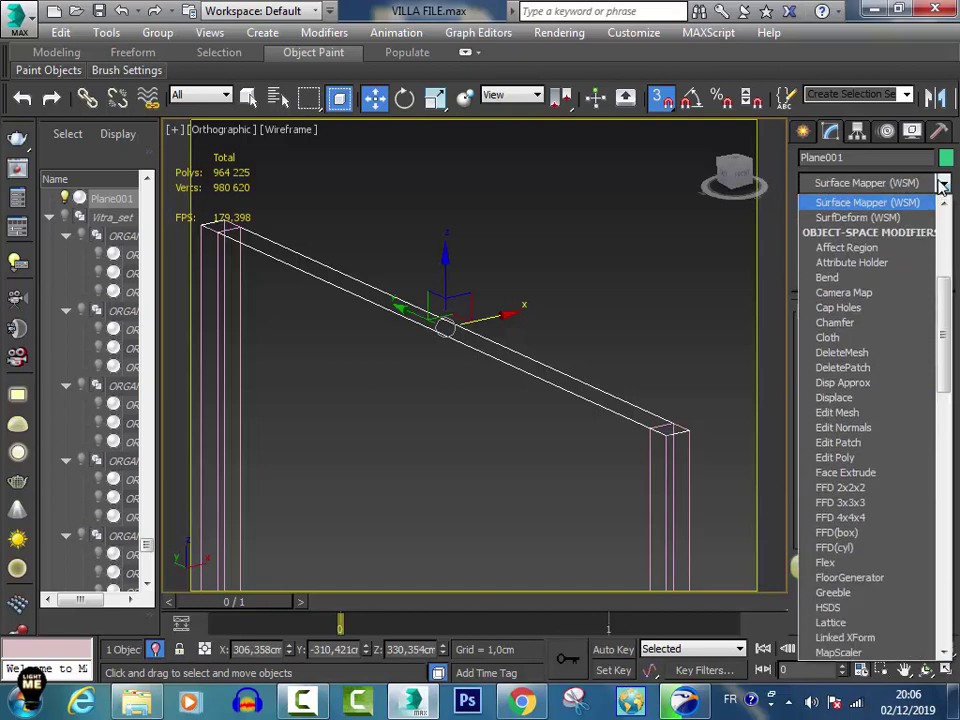
key("s")
key("s")
left_click(900, 217)
type("20")
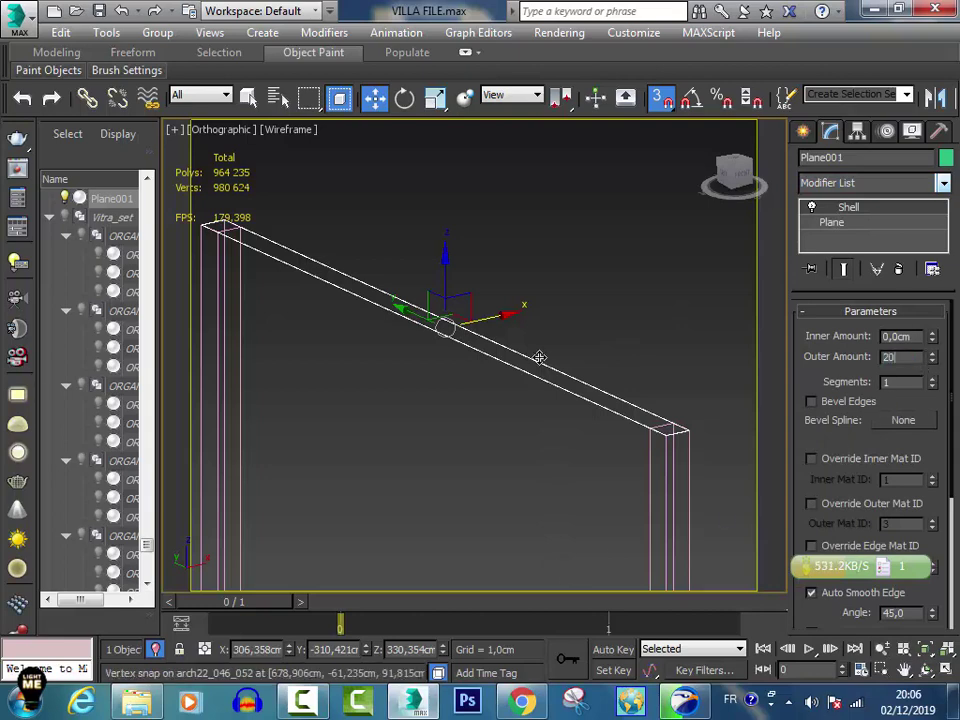
key("Return")
middle_click_drag(564, 246, 591, 244)
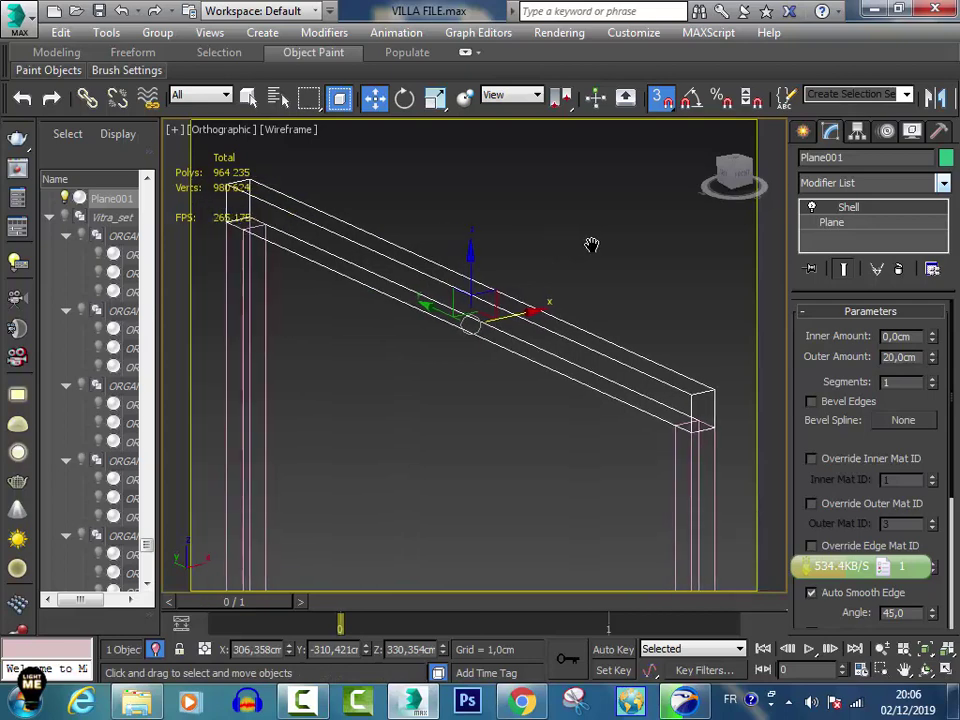
scroll(582, 275, "down", 3)
scroll(592, 287, "up", 3)
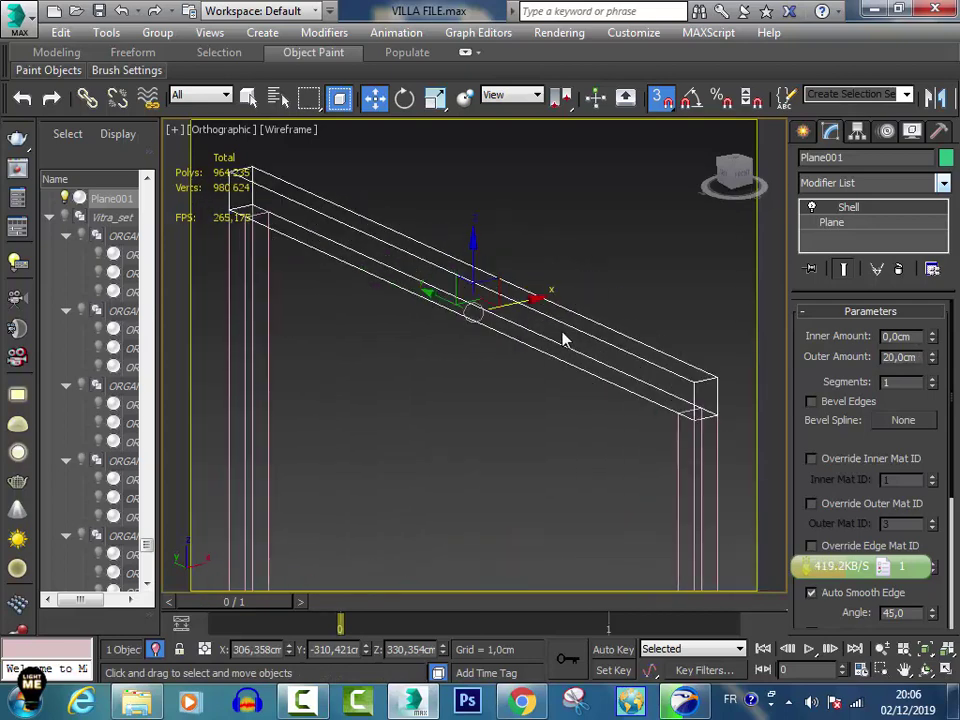
Make an instanced copy of the beam across the right-hand pair of columns.
key("t")
key("z")
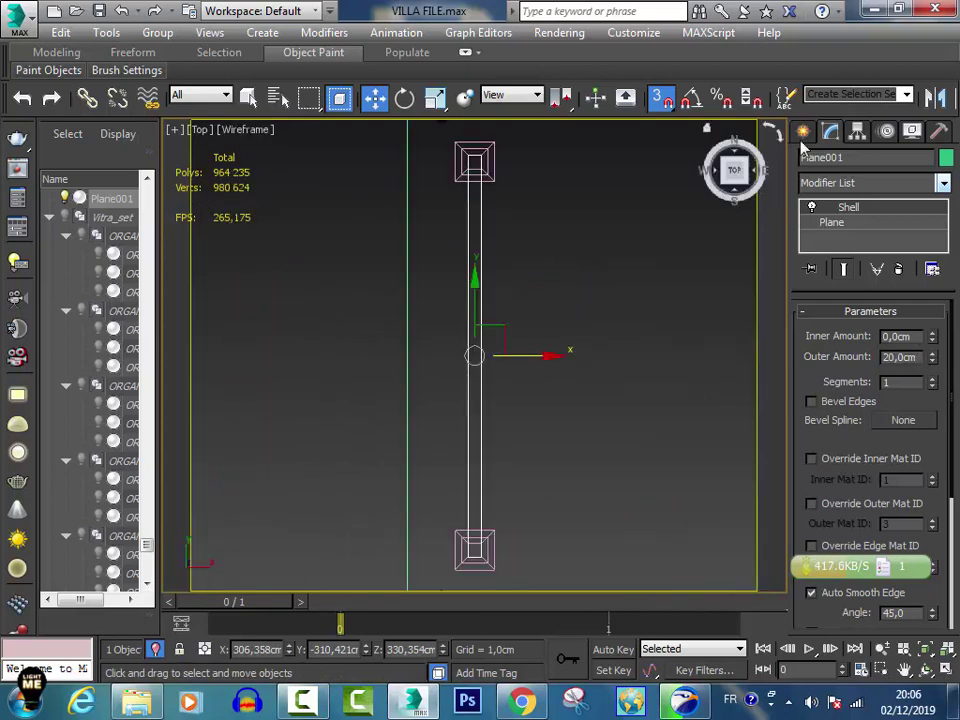
left_click(801, 140)
scroll(475, 274, "down", 1)
scroll(396, 300, "down", 2)
scroll(398, 352, "up", 1)
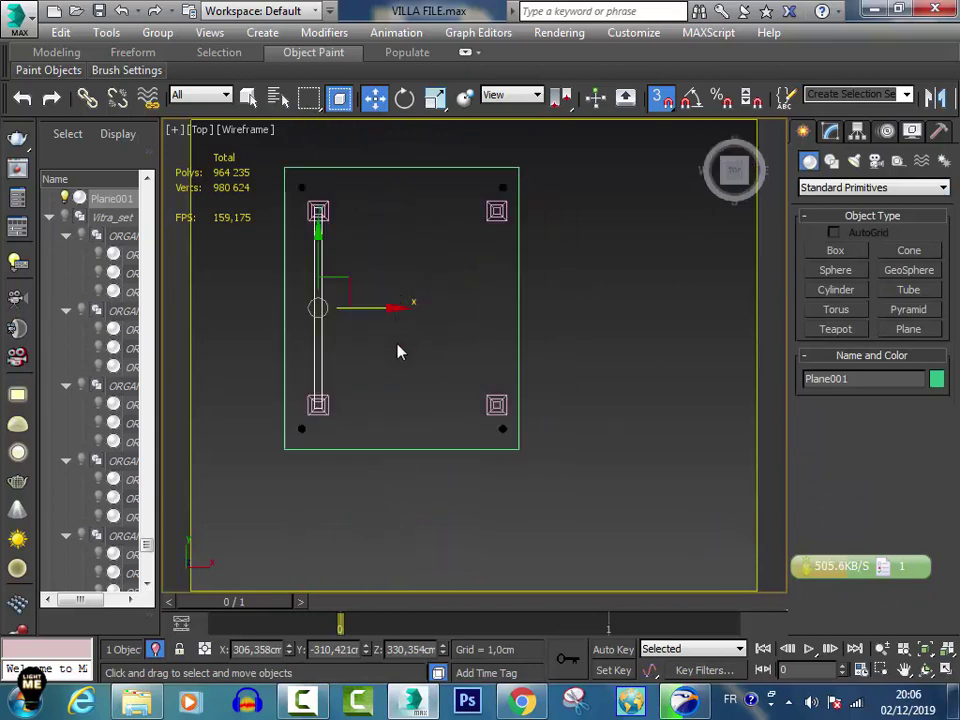
scroll(398, 352, "up", 2)
left_click_drag(283, 304, 521, 410)
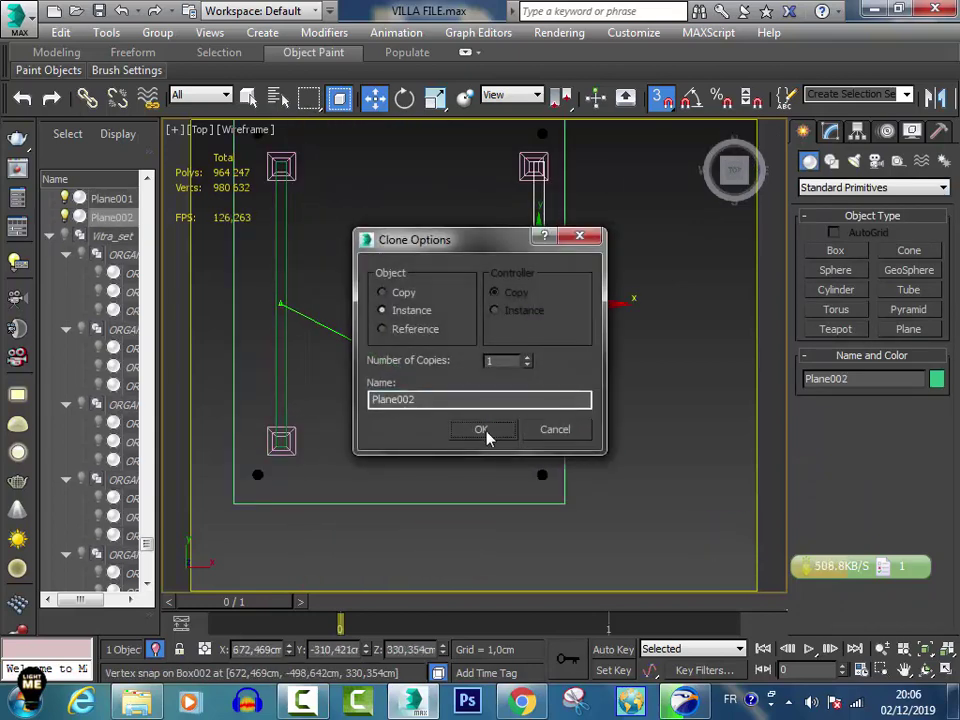
left_click(482, 430)
Clear the selection and save the scene.
scroll(514, 454, "up", 2)
scroll(579, 450, "up", 2)
scroll(555, 446, "up", 1)
scroll(508, 450, "up", 1)
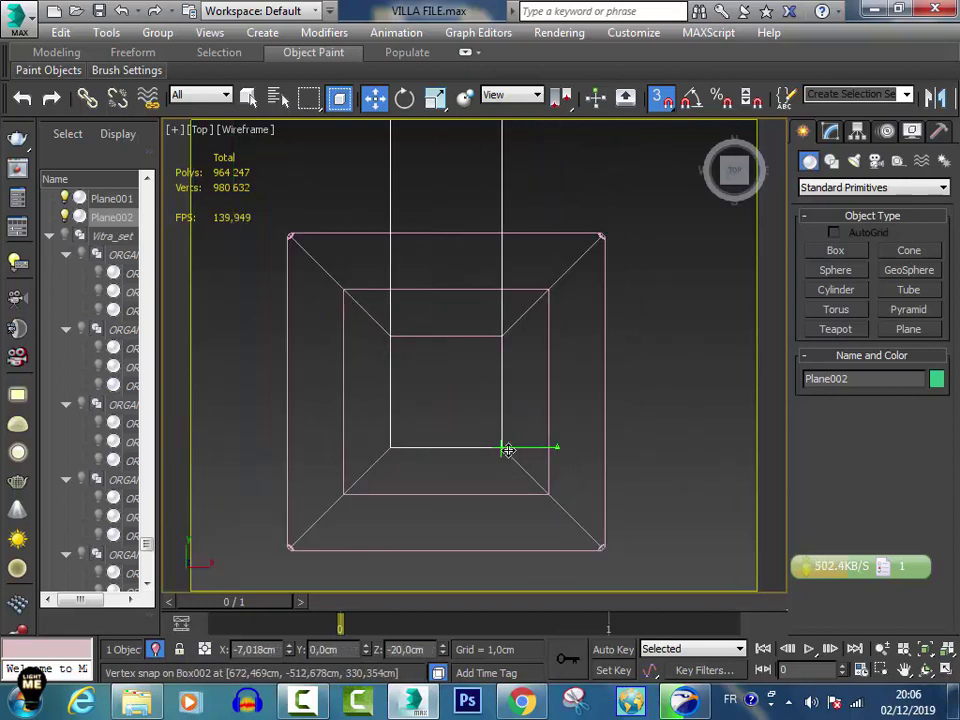
scroll(546, 482, "down", 5)
middle_click_drag(307, 314, 360, 294)
left_click(455, 295)
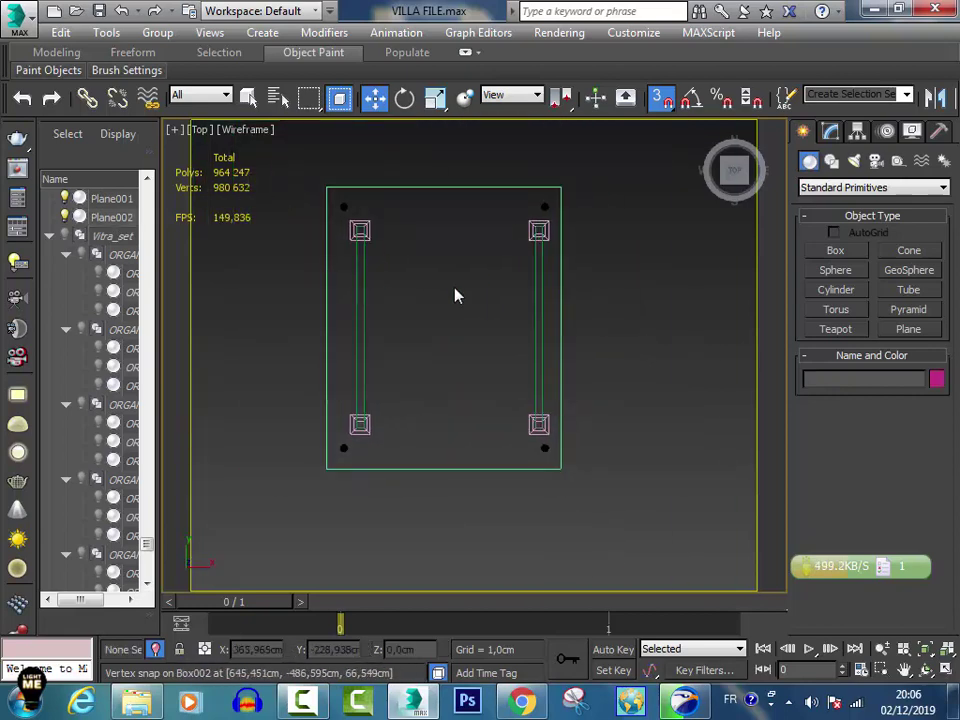
key("ctrl+s")
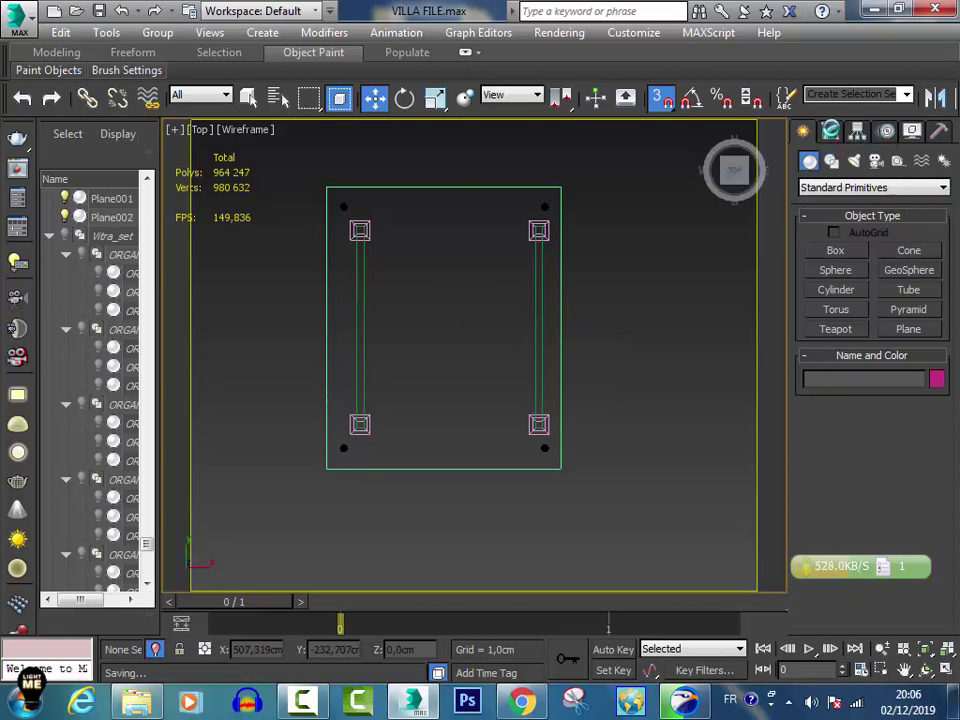
Draw a thin Box005 spanning from the left column to the right column.
left_click(832, 131)
left_click(802, 131)
left_click(835, 250)
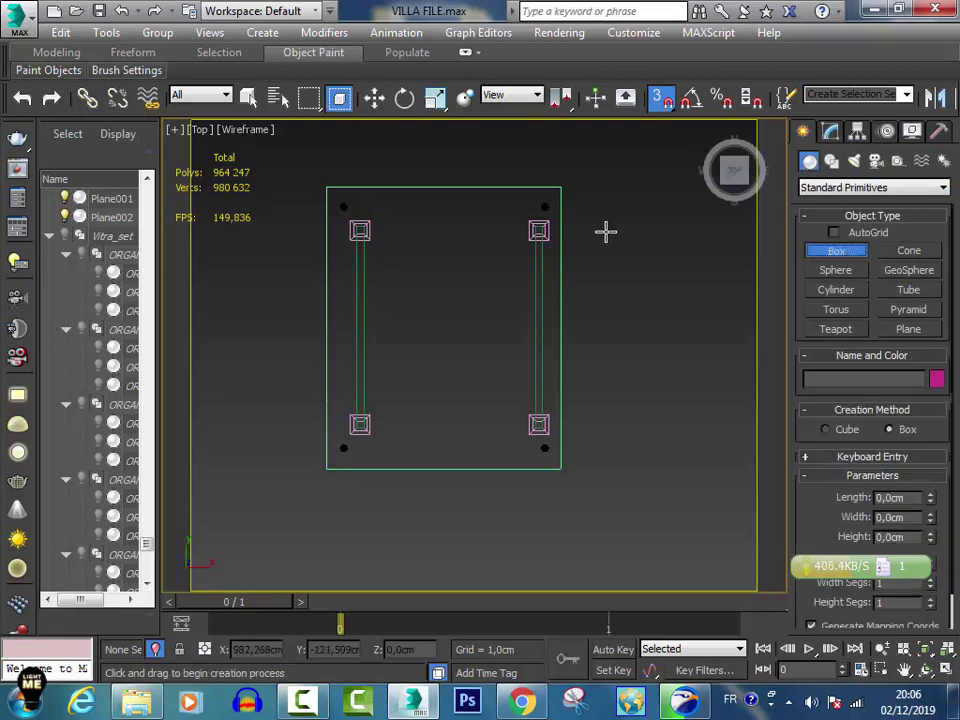
scroll(345, 245, "up", 5)
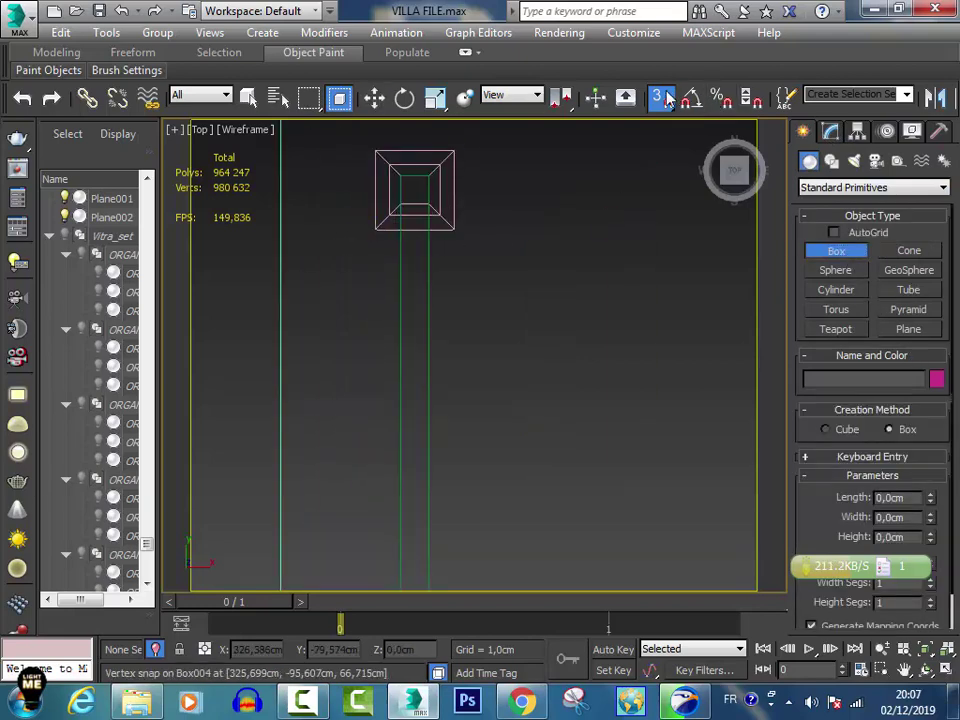
scroll(377, 259, "down", 5)
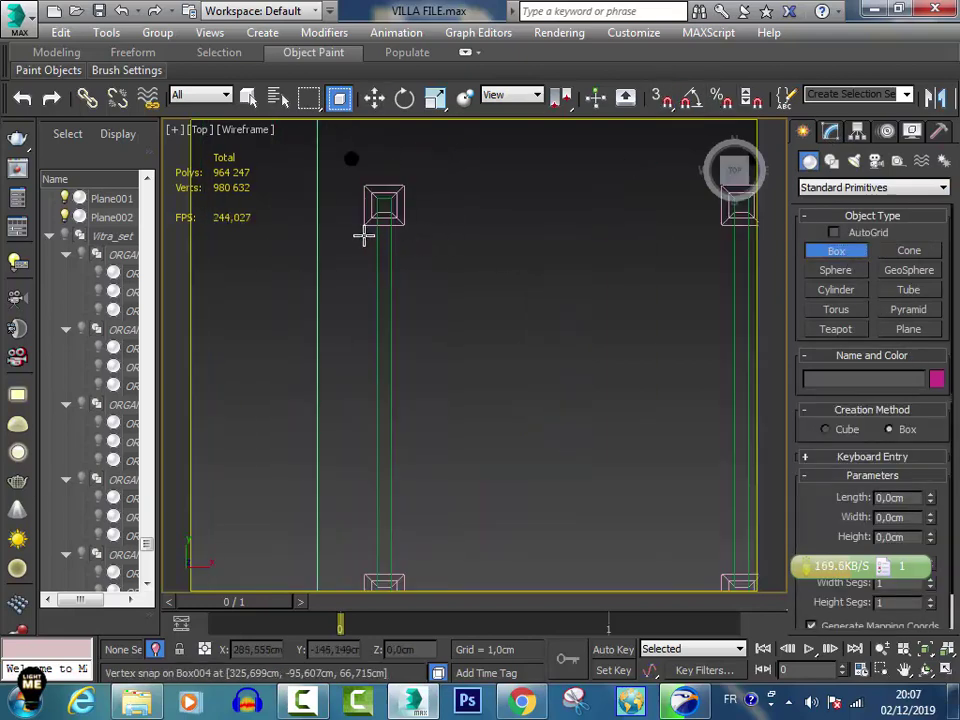
left_click_drag(363, 236, 755, 250)
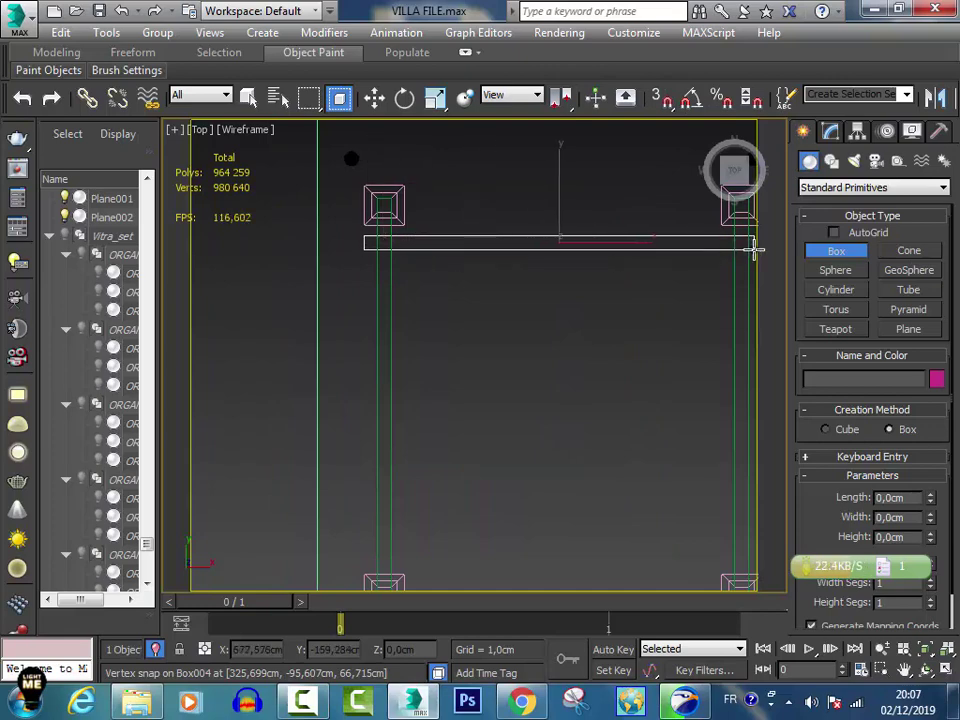
left_click(643, 266)
Set Box005's Height to 20 cm.
left_click(375, 99)
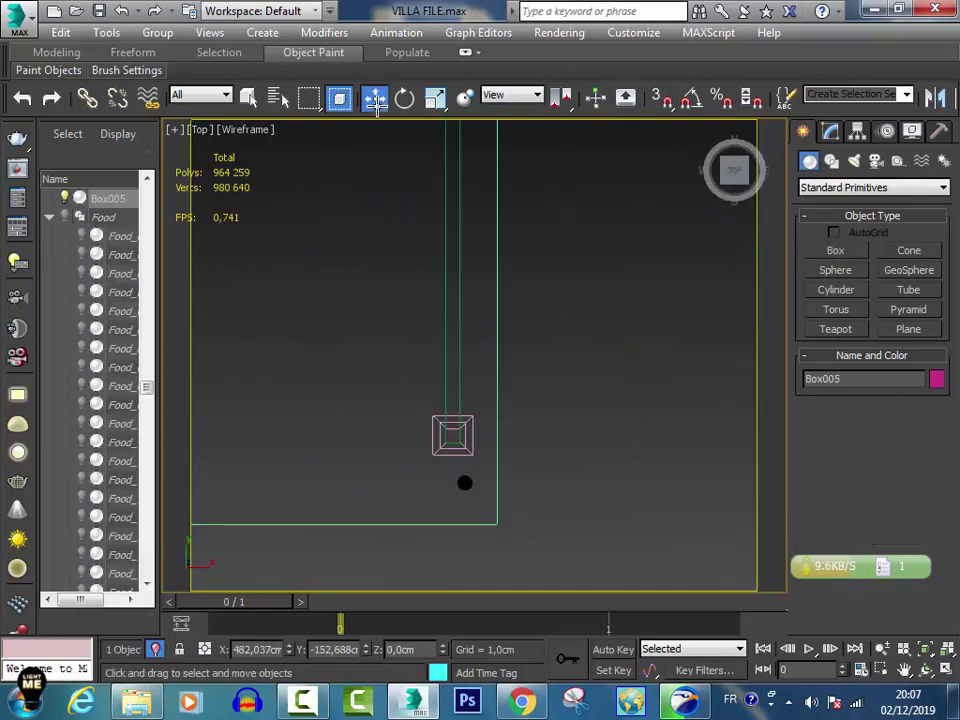
left_click(925, 669)
left_click_drag(320, 400, 447, 316)
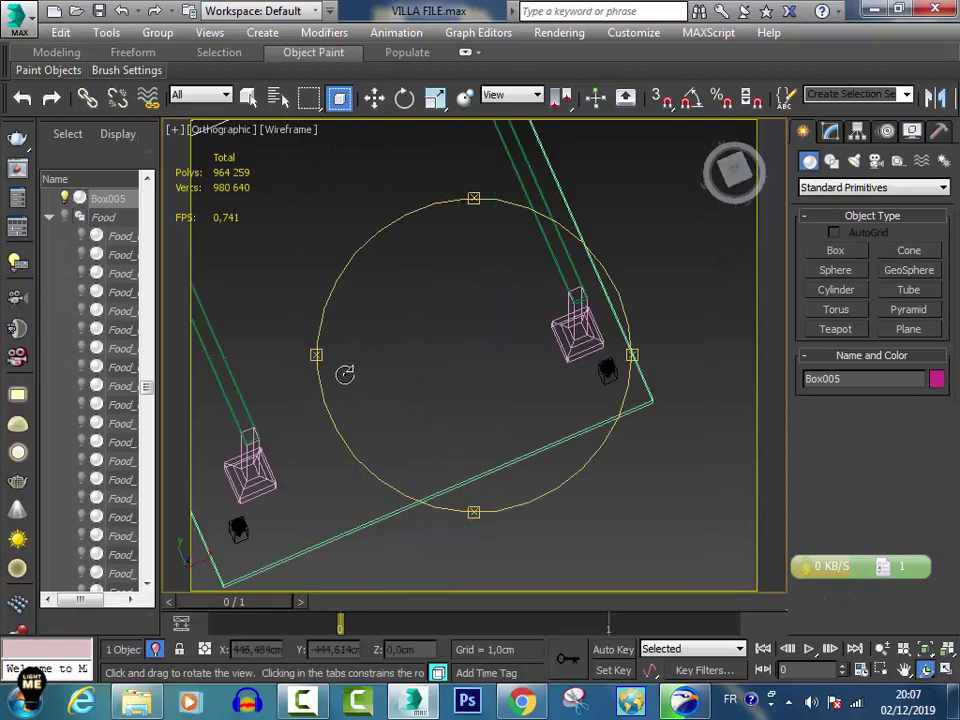
scroll(447, 316, "up", 3)
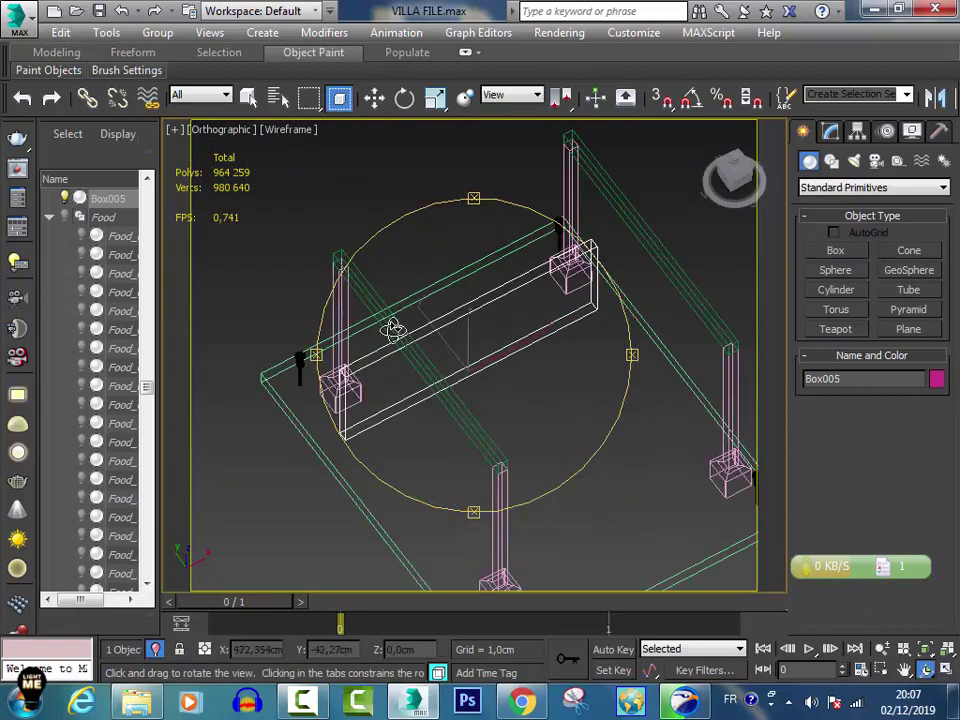
scroll(447, 316, "up", 3)
left_click(375, 98)
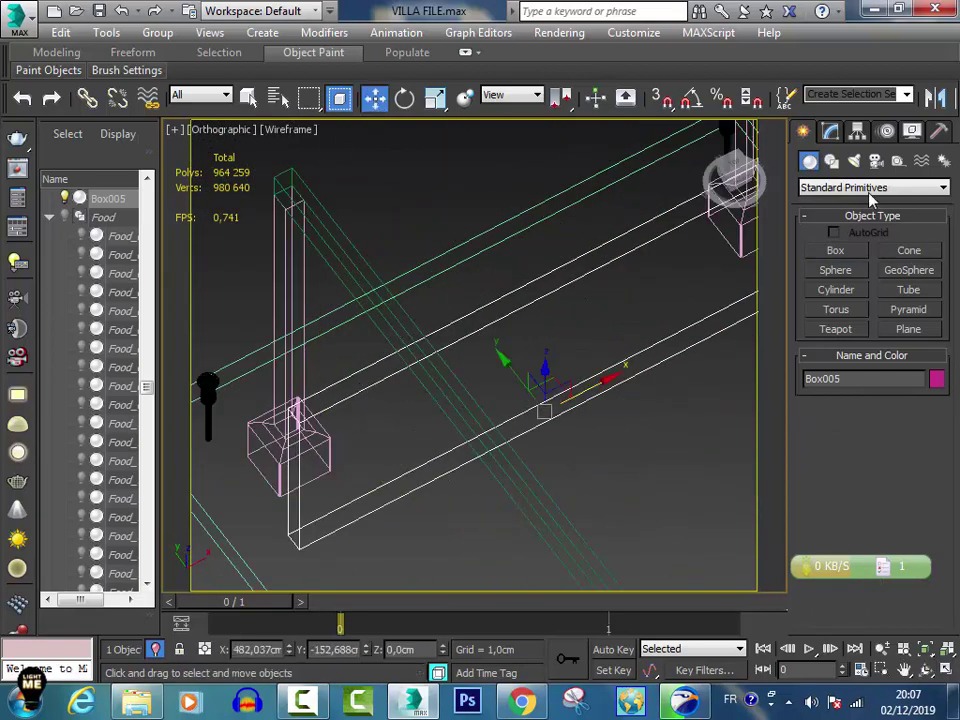
left_click(830, 131)
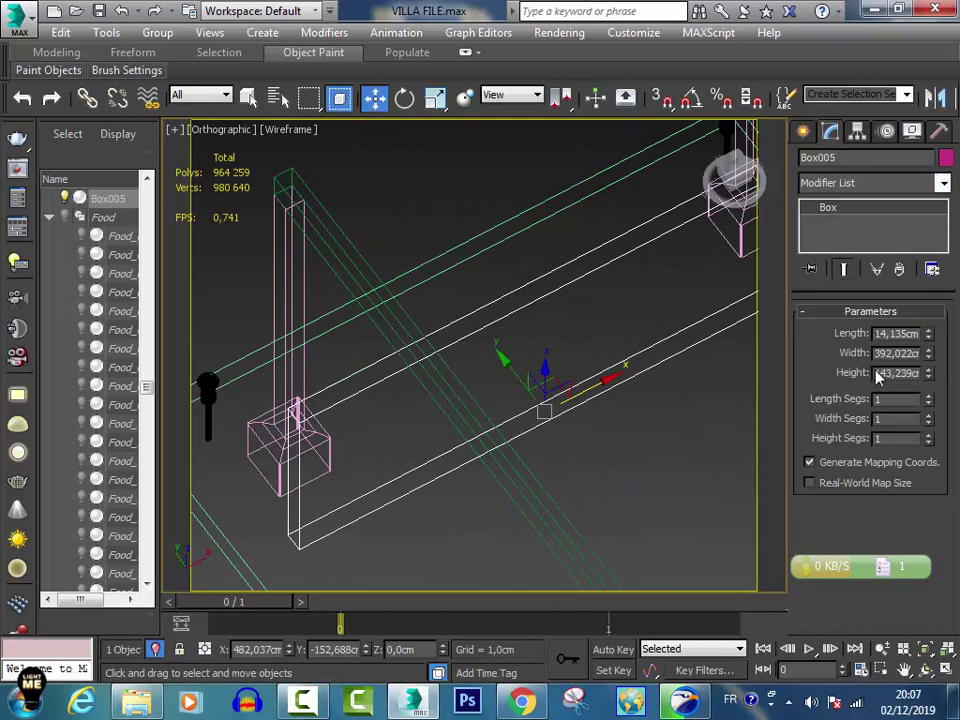
type("120")
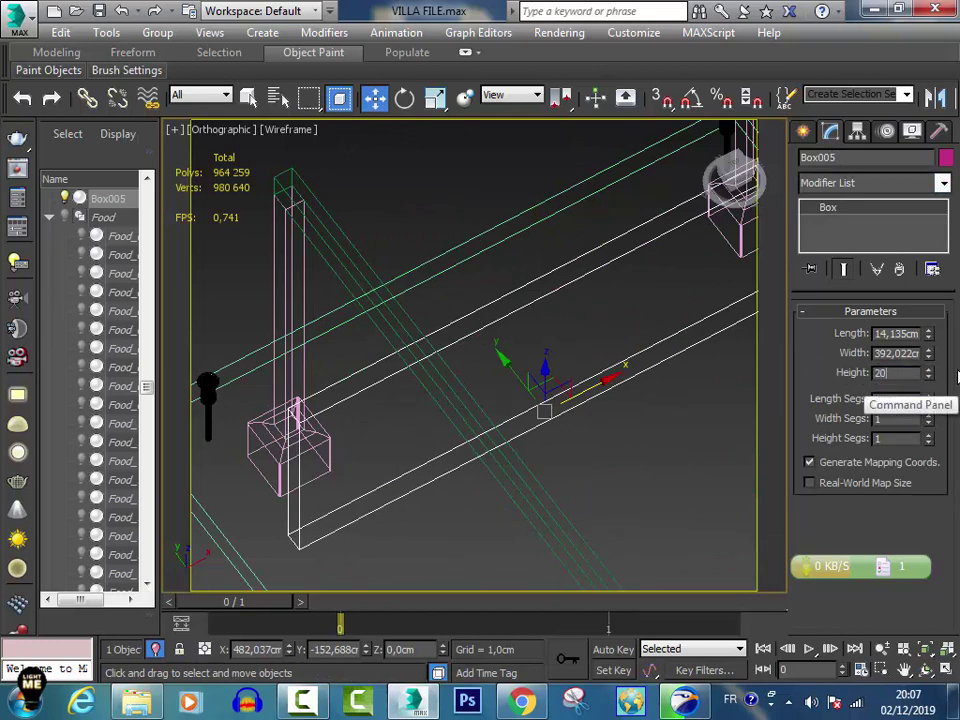
key("Return")
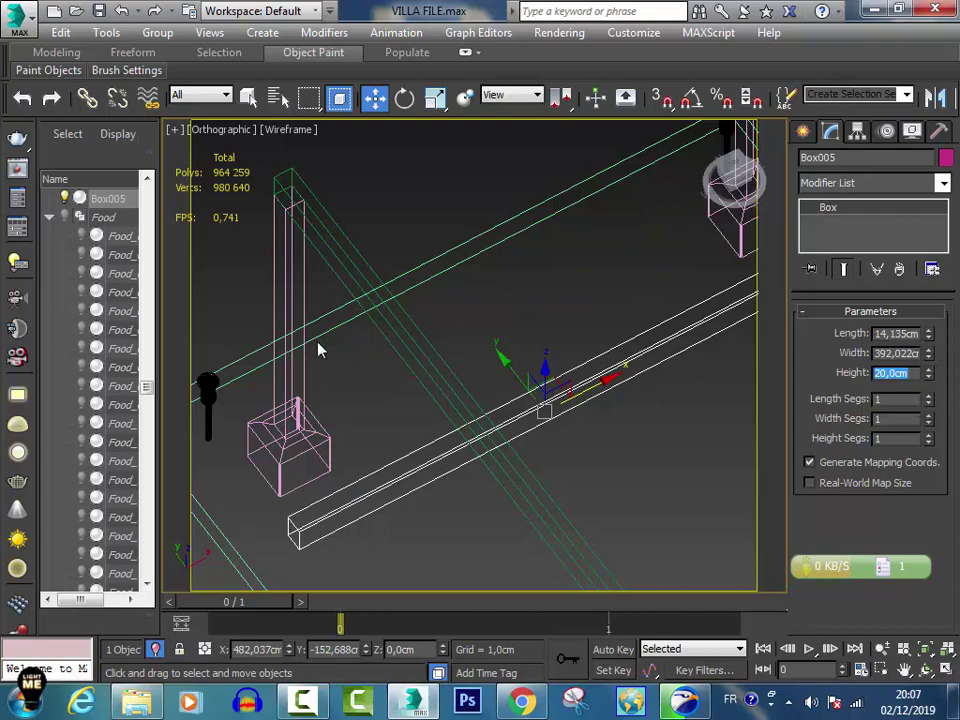
Move Box005 up onto the column tops.
scroll(495, 385, "down", 4)
mouse_move(510, 375)
left_mouse_down()
mouse_move(514, 272)
mouse_move(512, 297)
left_mouse_up()
right_click(512, 297)
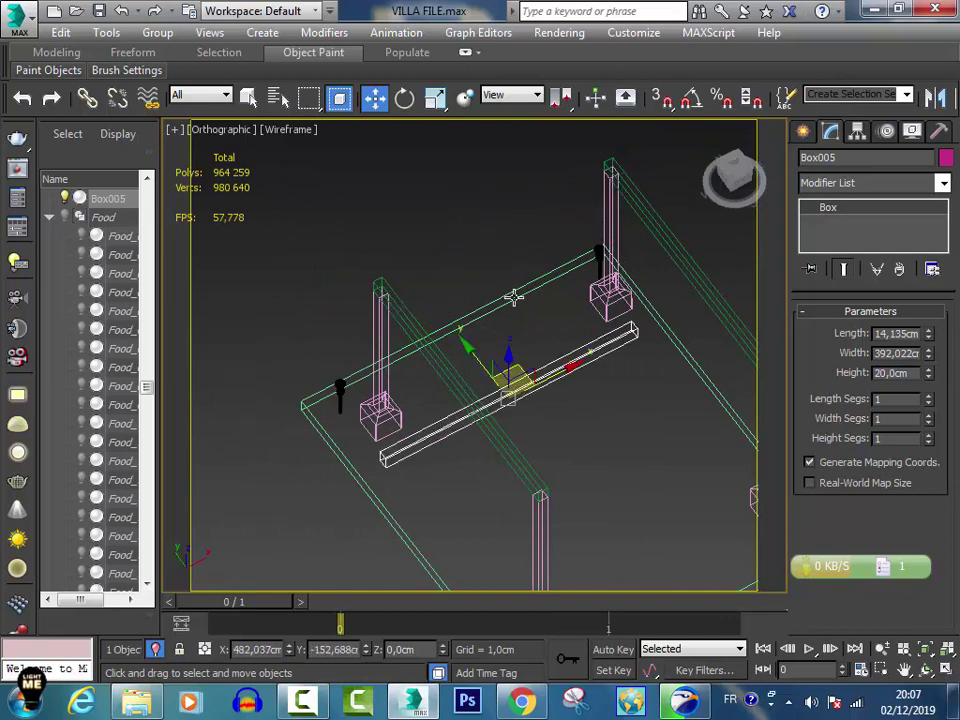
left_click_drag(510, 372, 514, 208)
Check Box005's height against the columns in Front view, then orbit to an angle.
key("f")
scroll(474, 287, "down", 3)
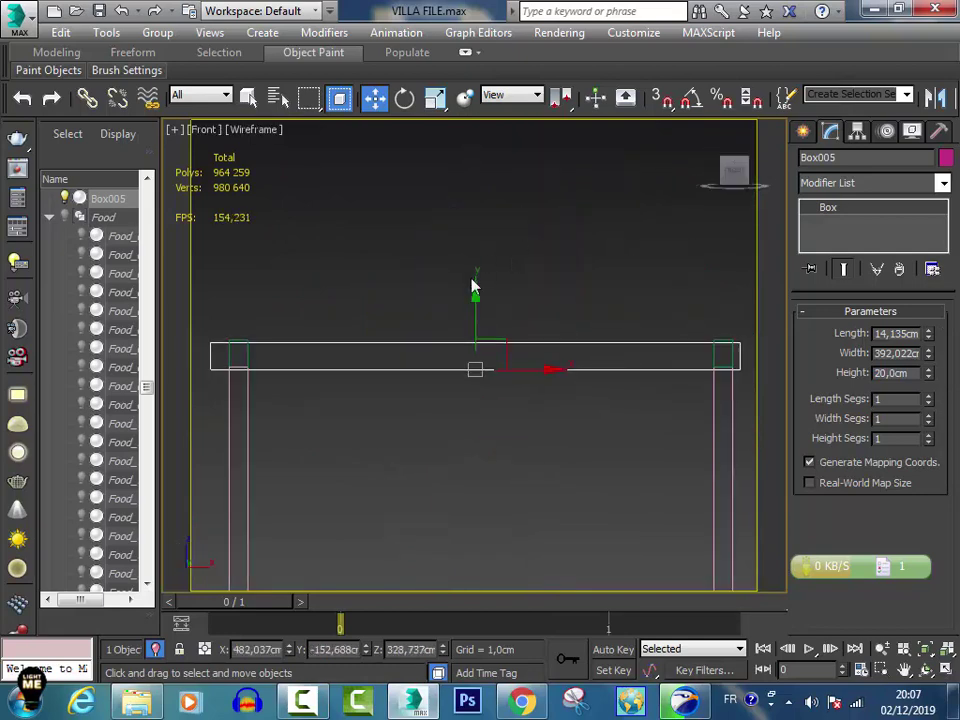
scroll(474, 287, "up", 2)
scroll(471, 336, "down", 1)
scroll(500, 290, "down", 3)
mouse_move(506, 268)
left_mouse_down()
mouse_move(507, 277)
mouse_move(507, 267)
left_mouse_up()
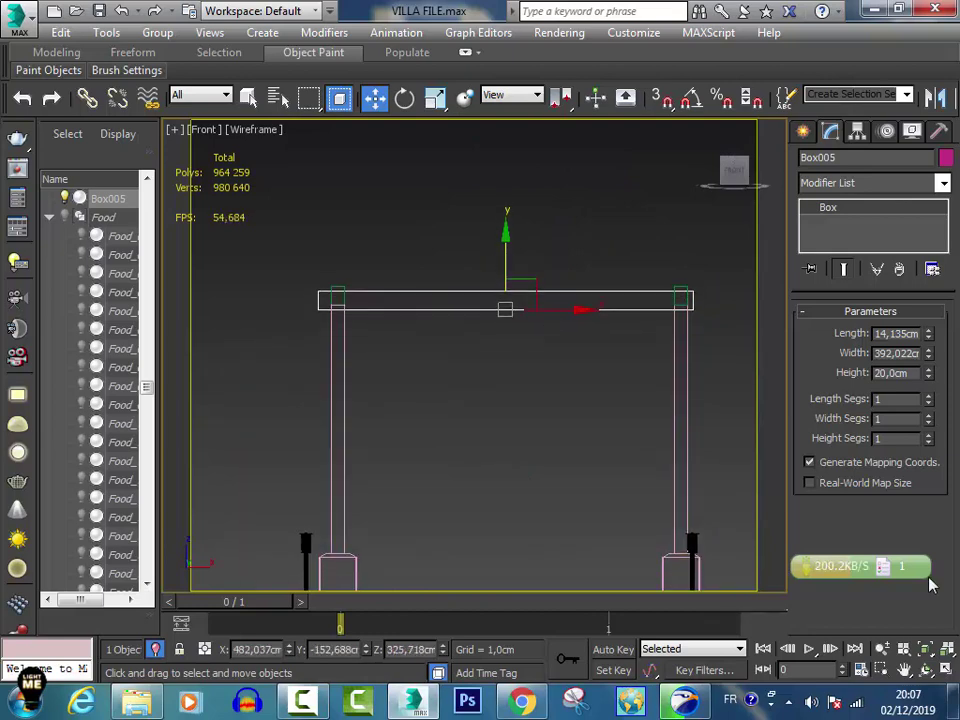
left_click(925, 670)
mouse_move(399, 315)
left_mouse_down()
mouse_move(489, 332)
mouse_move(392, 326)
left_mouse_up()
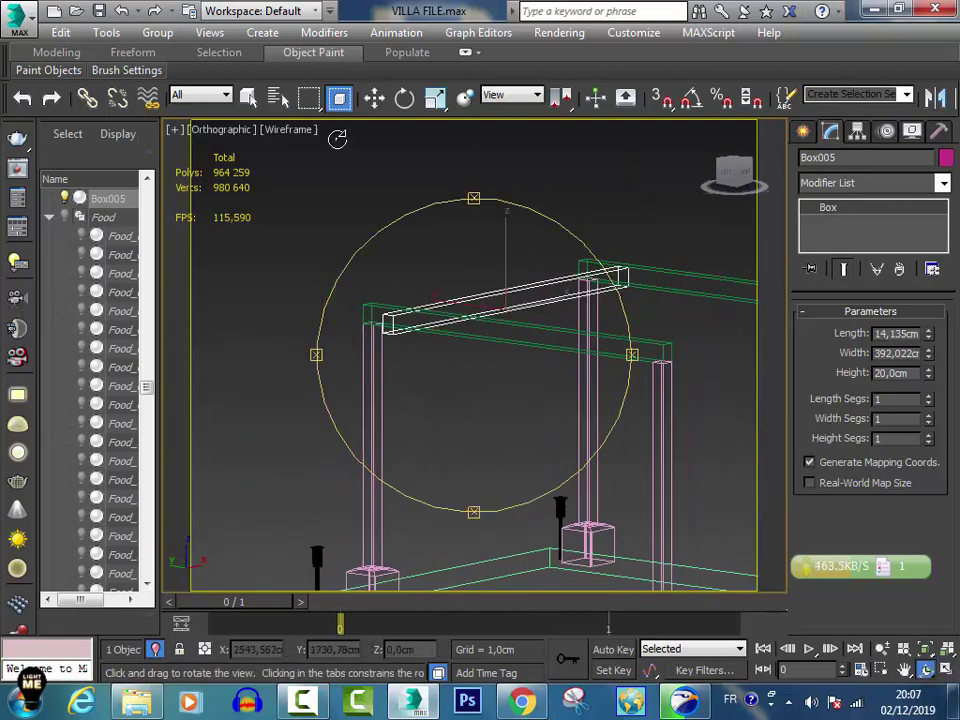
Switch the viewport to Shaded and lift Box005 on top of the green beams.
left_click(300, 130)
left_click(336, 171)
left_click(374, 97)
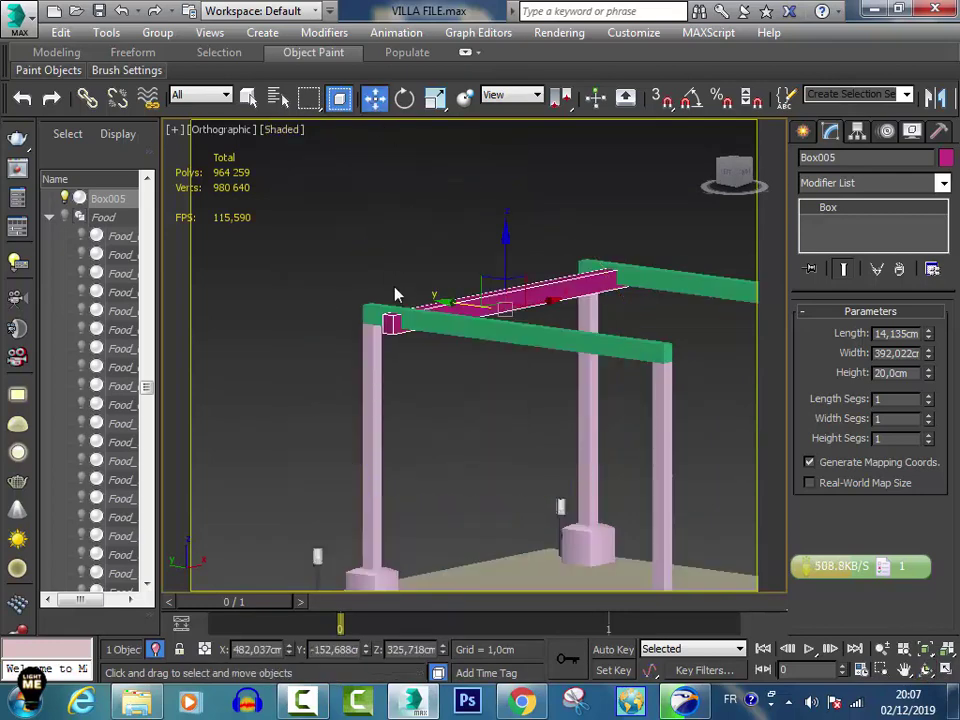
scroll(400, 300, "up", 4)
scroll(388, 350, "down", 4)
left_click_drag(567, 318, 556, 293)
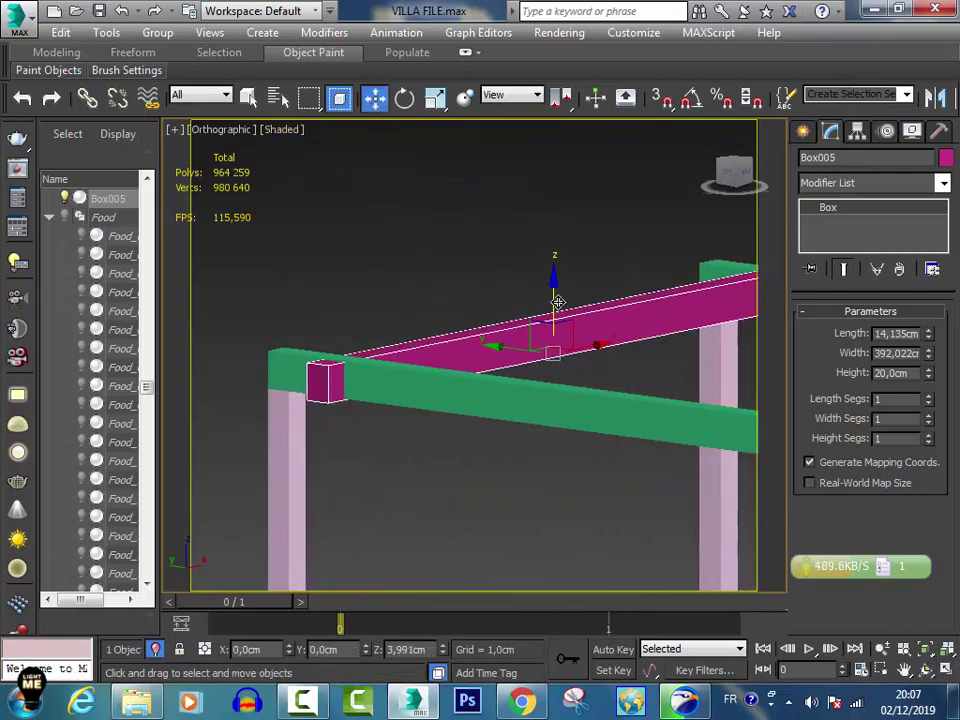
scroll(335, 365, "up", 2)
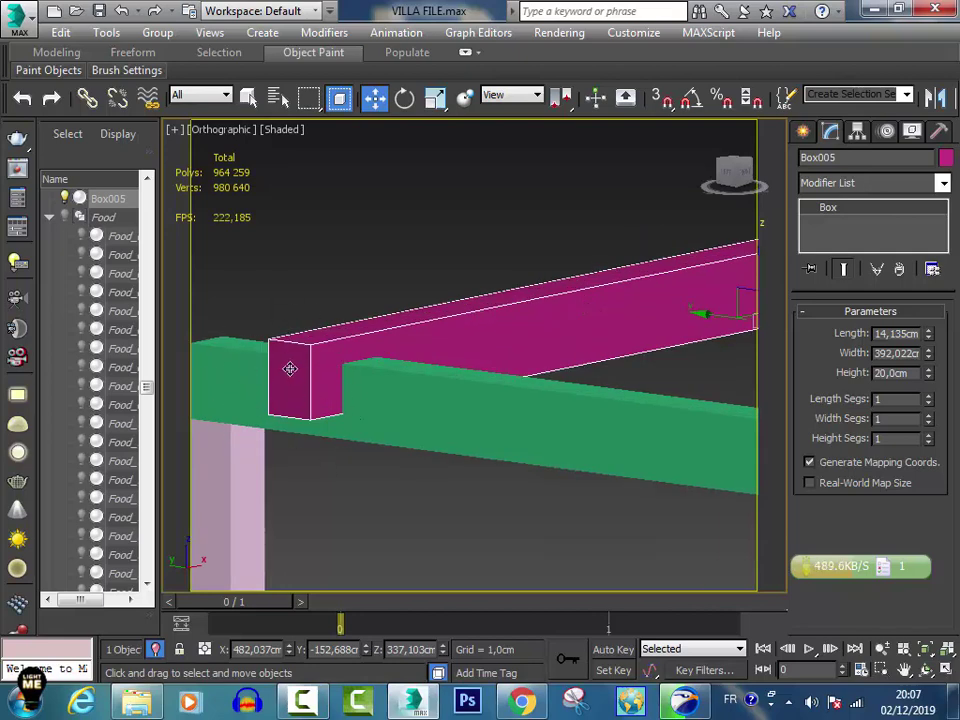
Convert Box005 to Editable Poly and select two vertical edges at the beam end.
right_click(845, 214)
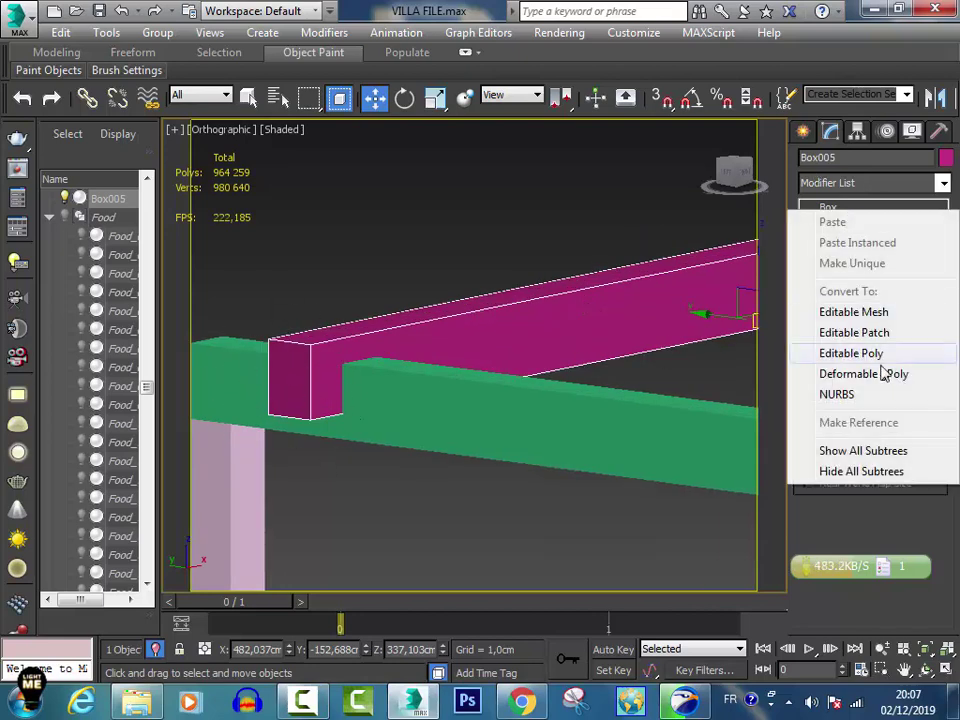
left_click(851, 353)
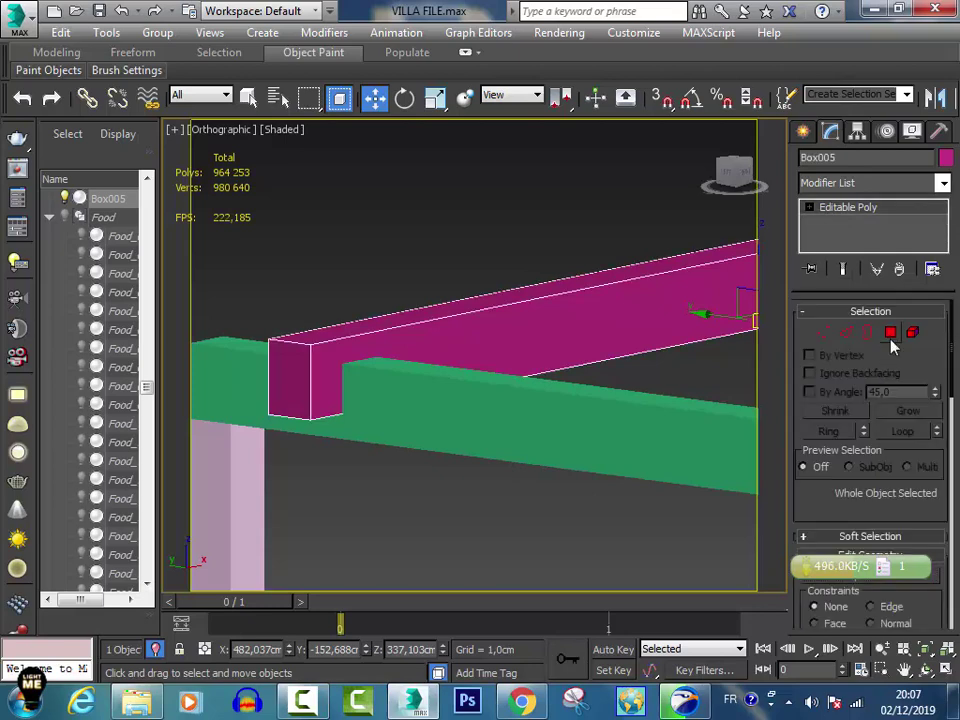
left_click(845, 333)
scroll(252, 395, "up", 4)
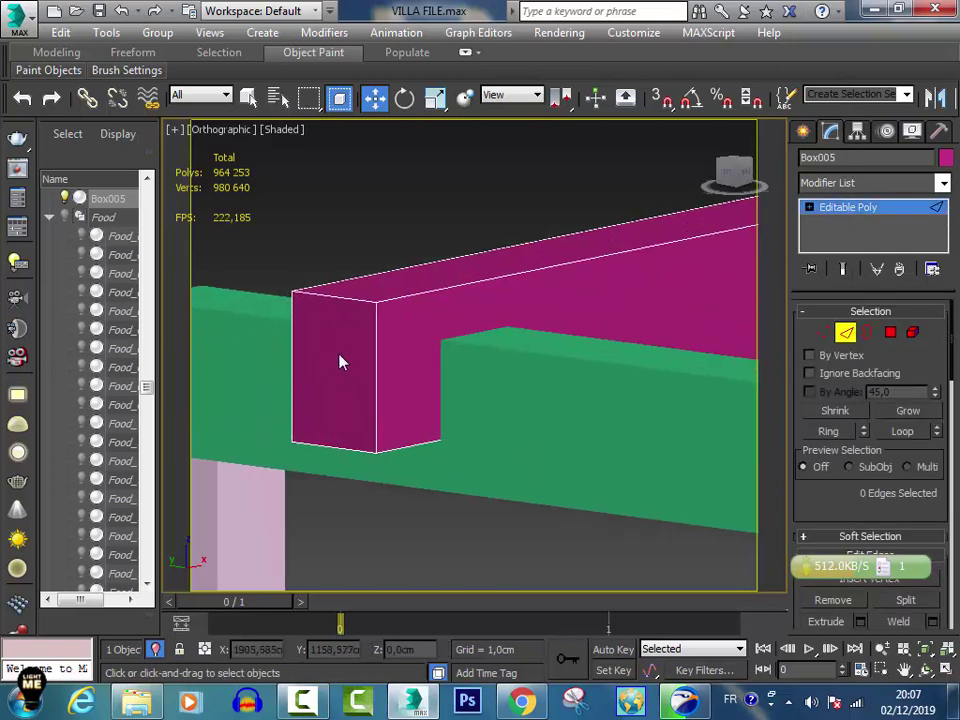
left_click(291, 337)
left_click(376, 348)
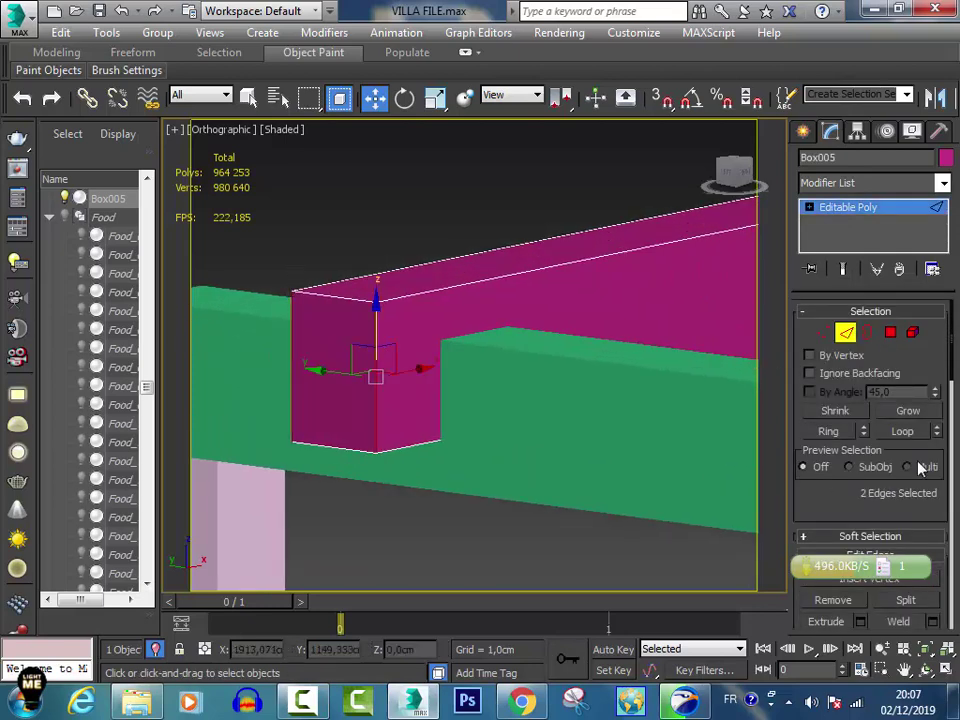
scroll(953, 370, "down", 5)
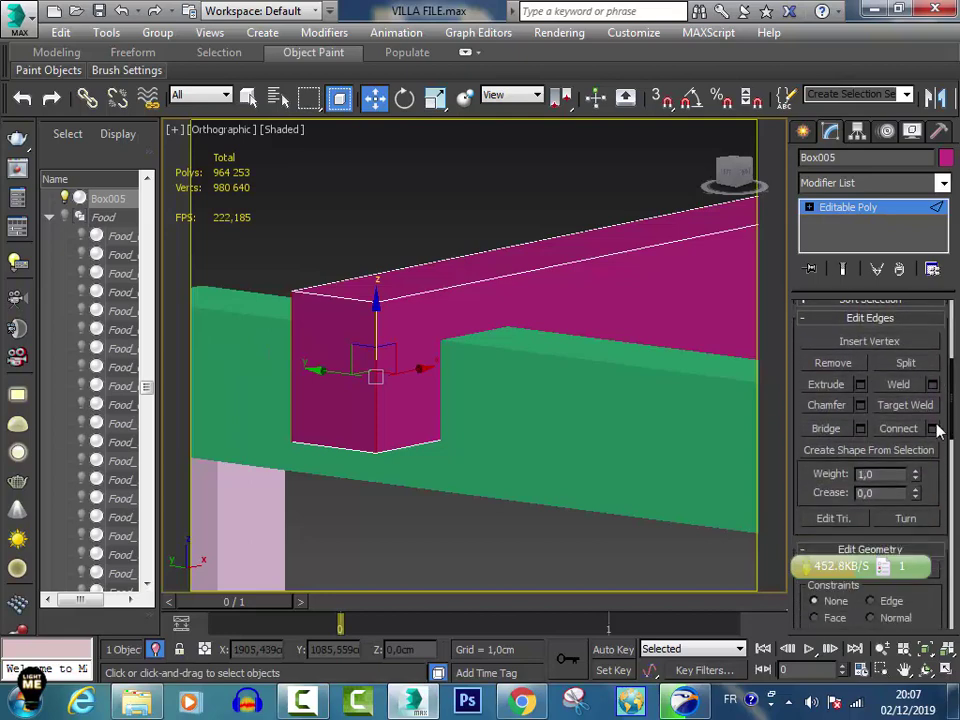
Connect the edges with Slide -9 and Pinch 0.
left_click(934, 429)
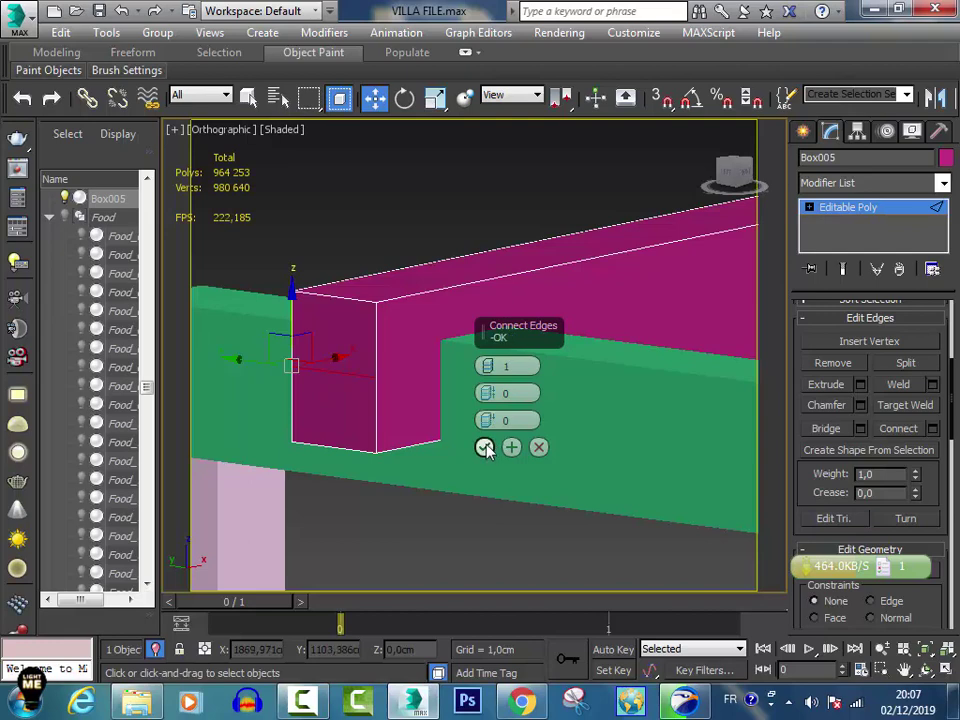
mouse_move(488, 393)
left_mouse_down()
mouse_move(487, 340)
mouse_move(490, 390)
mouse_move(473, 382)
left_mouse_up()
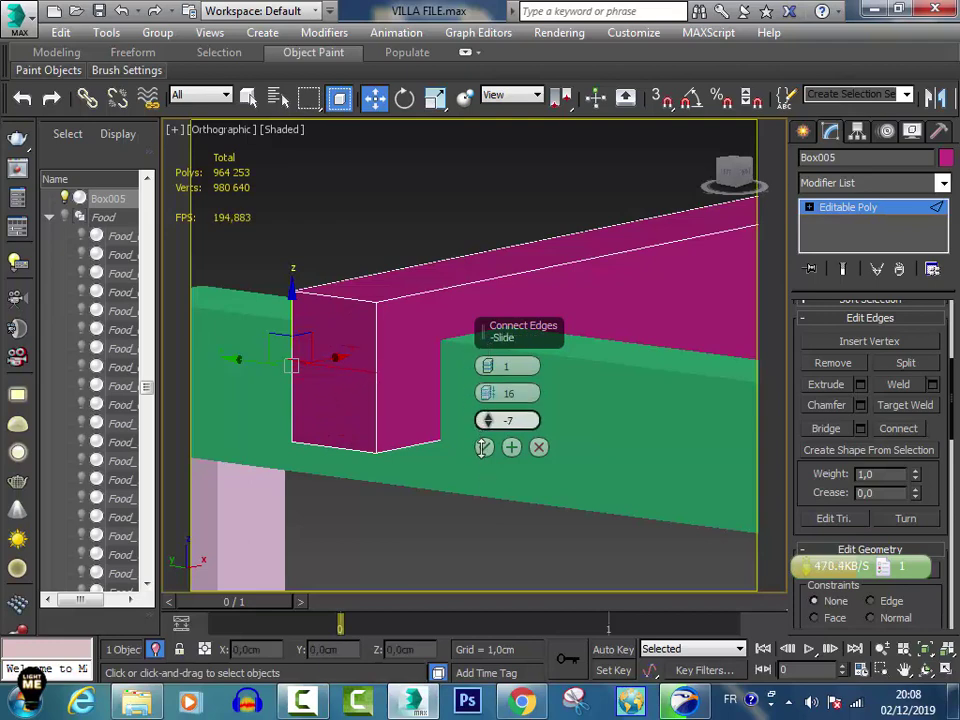
left_click_drag(483, 447, 483, 447)
left_click_drag(487, 393, 483, 450)
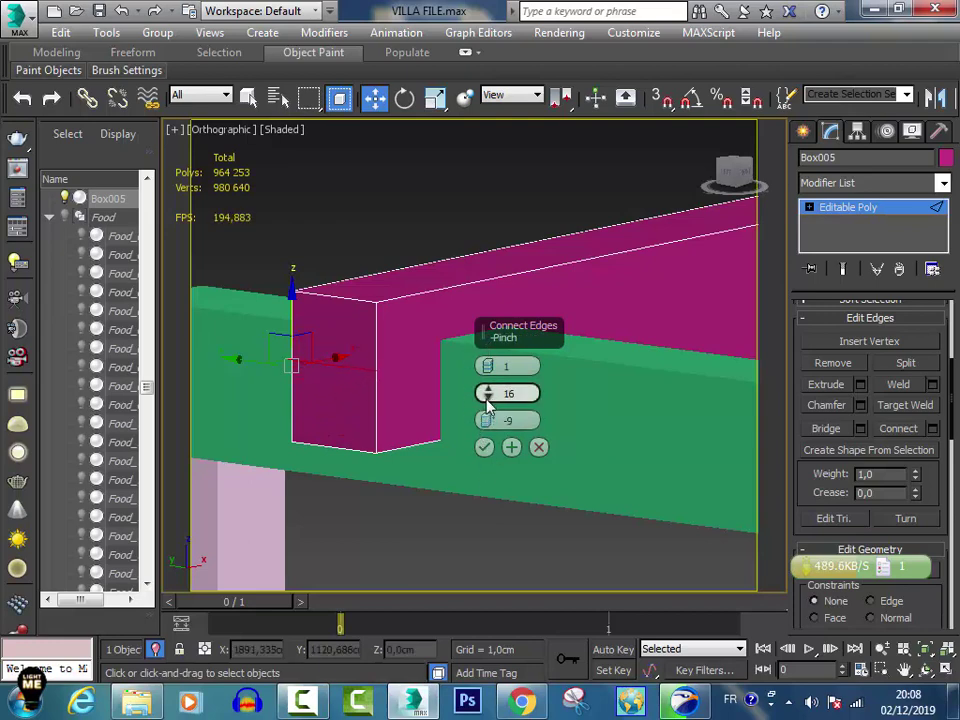
left_click(483, 449)
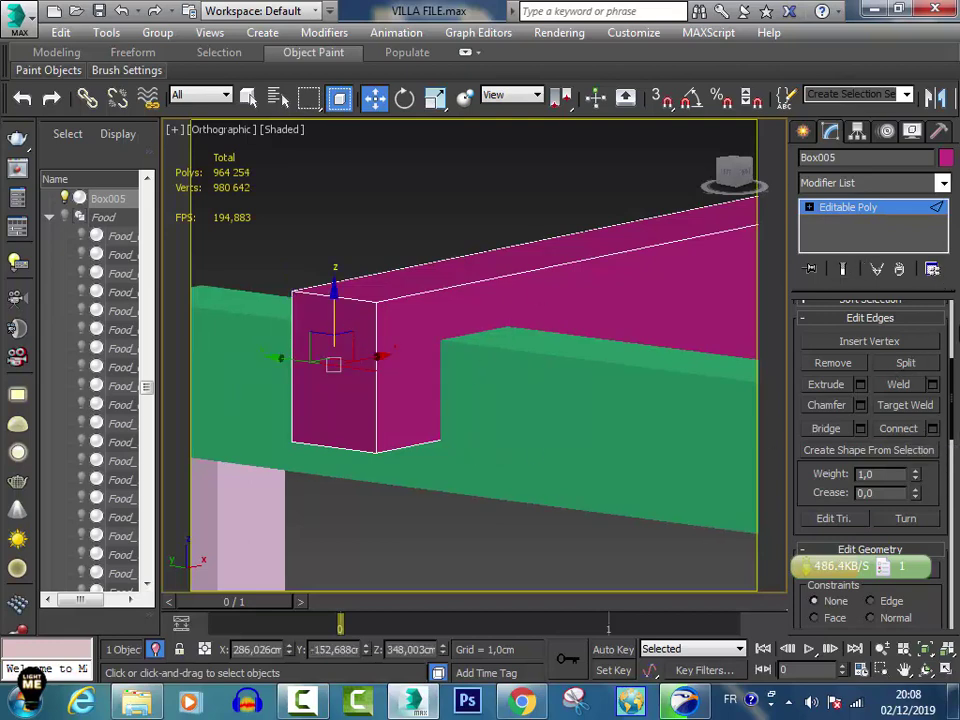
Extrude Box005's upper front end polygon outward by 10 cm.
scroll(880, 400, "up", 3)
scroll(893, 327, "up", 2)
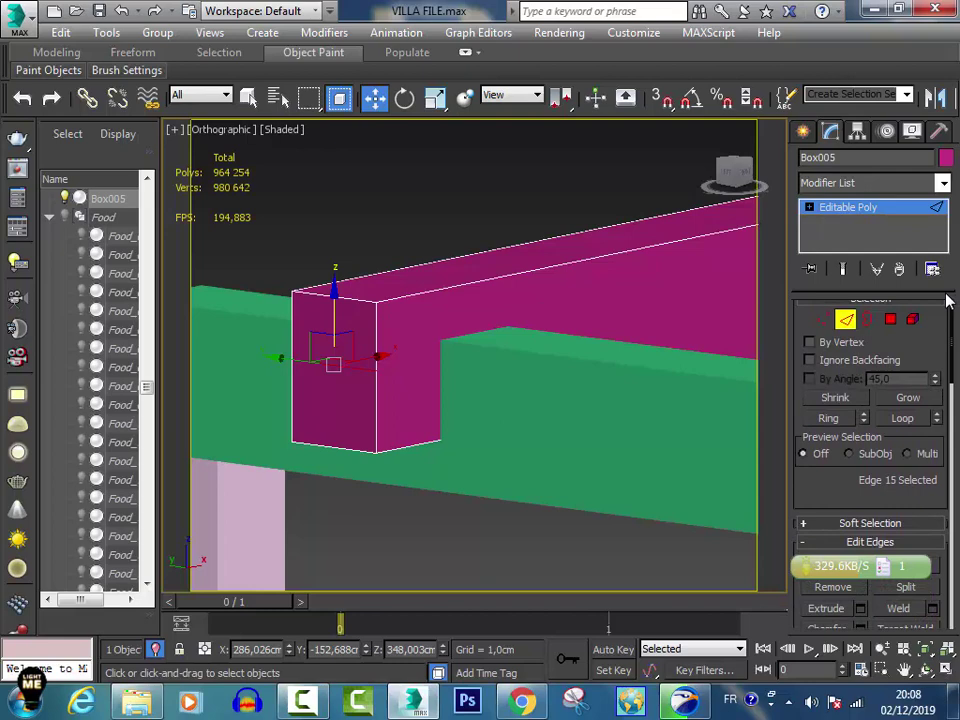
left_click(891, 323)
left_click(333, 332)
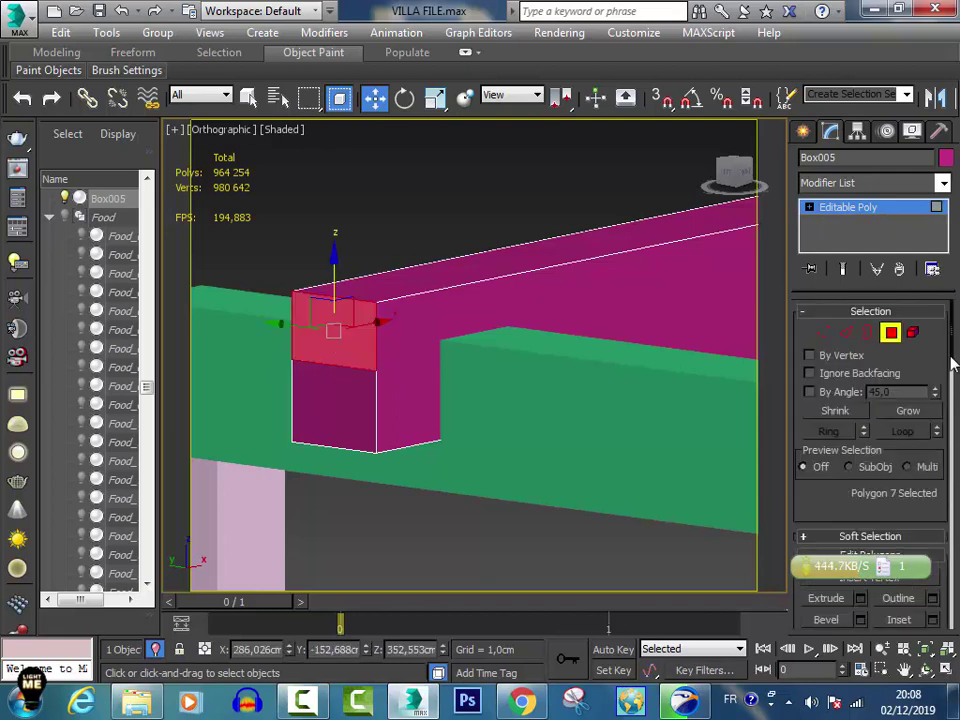
left_click_drag(952, 365, 951, 396)
left_click(862, 378)
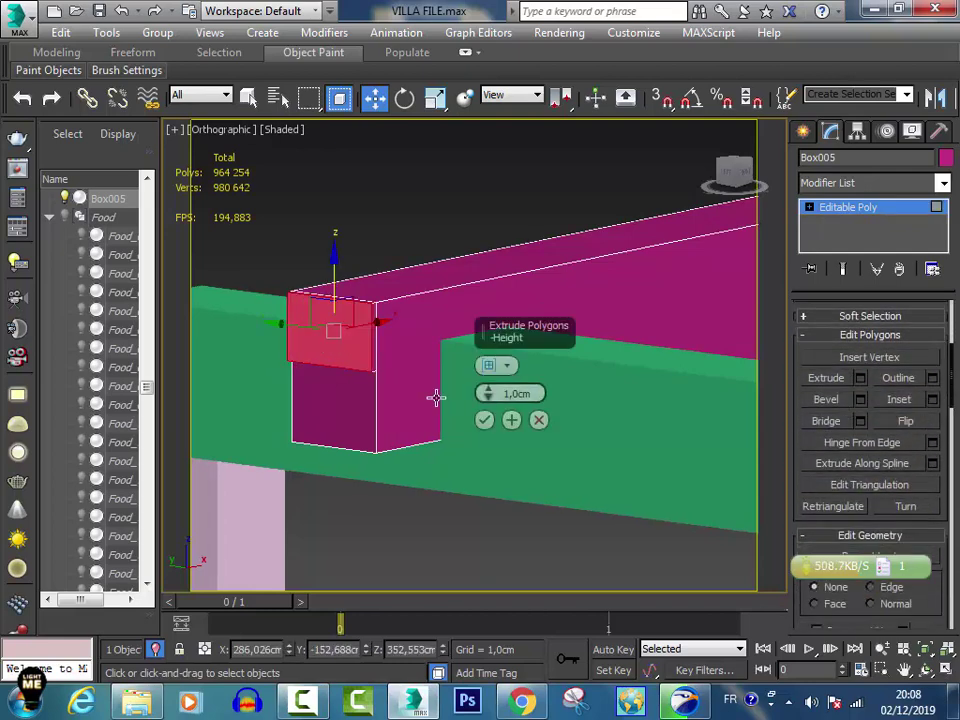
type("15")
key("Return")
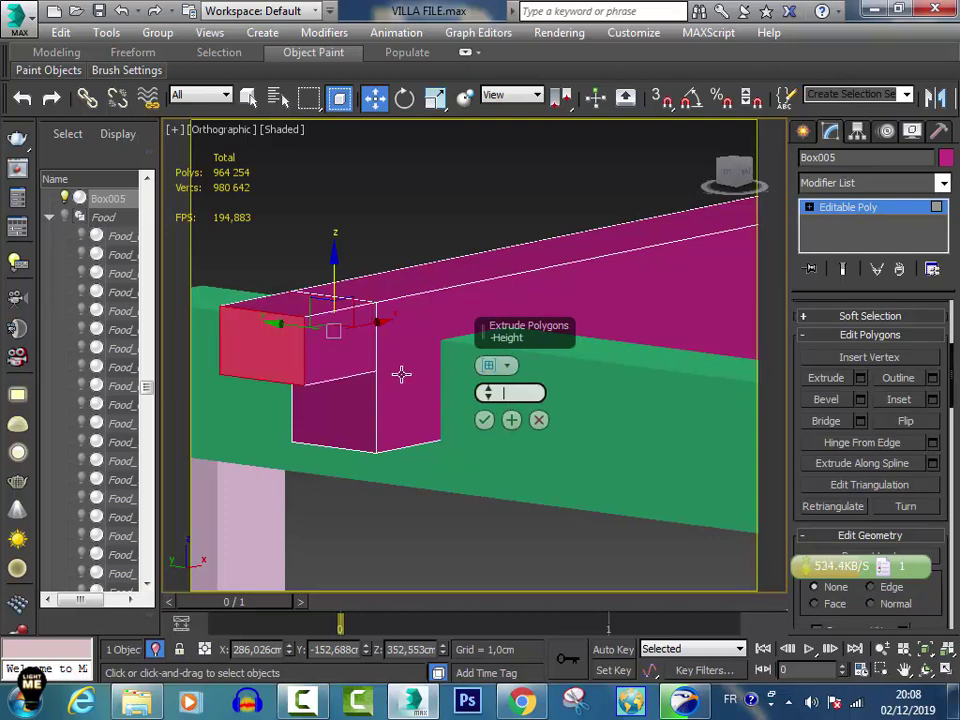
type("10")
key("Return")
left_click(483, 420)
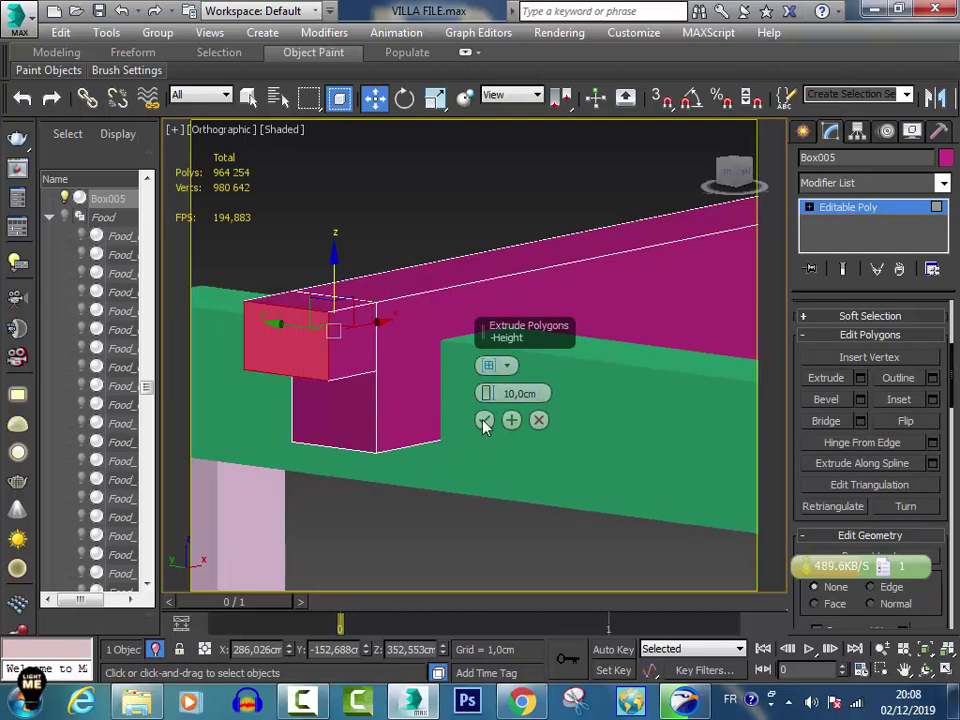
left_click(484, 421)
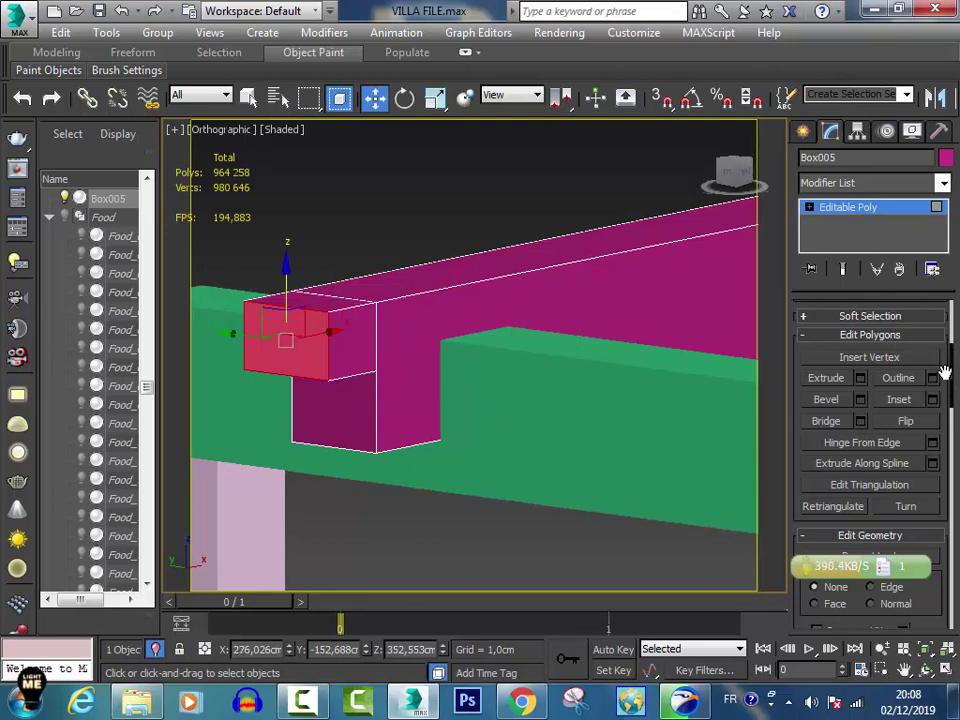
Chamfer the protruding end's three edges about 3.9 cm with many rounded segments.
left_click(826, 230)
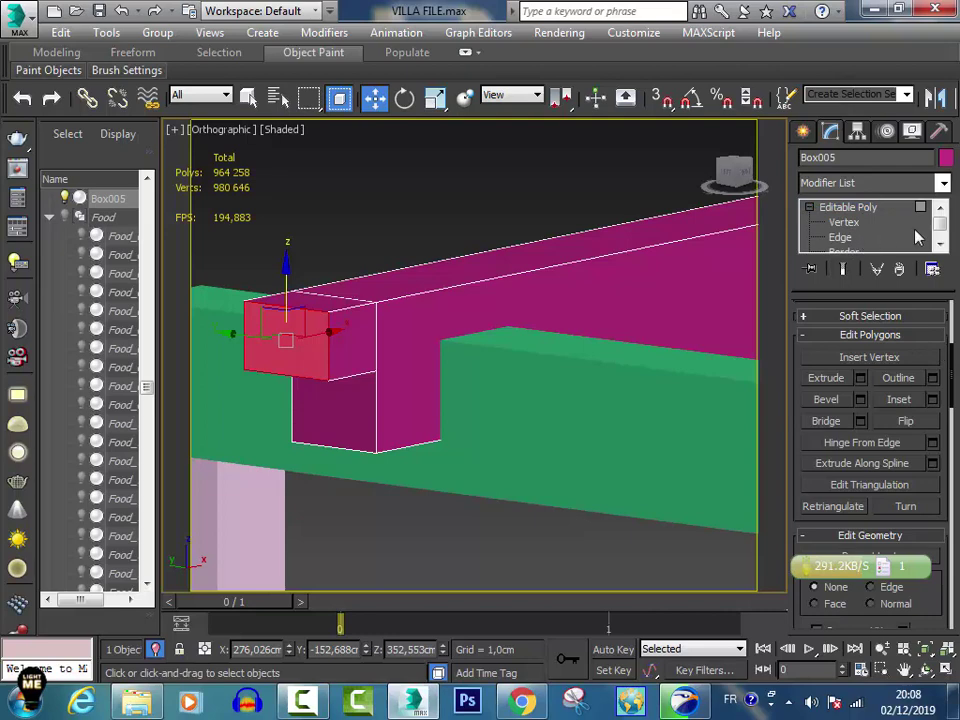
left_click(840, 237)
left_click(330, 336)
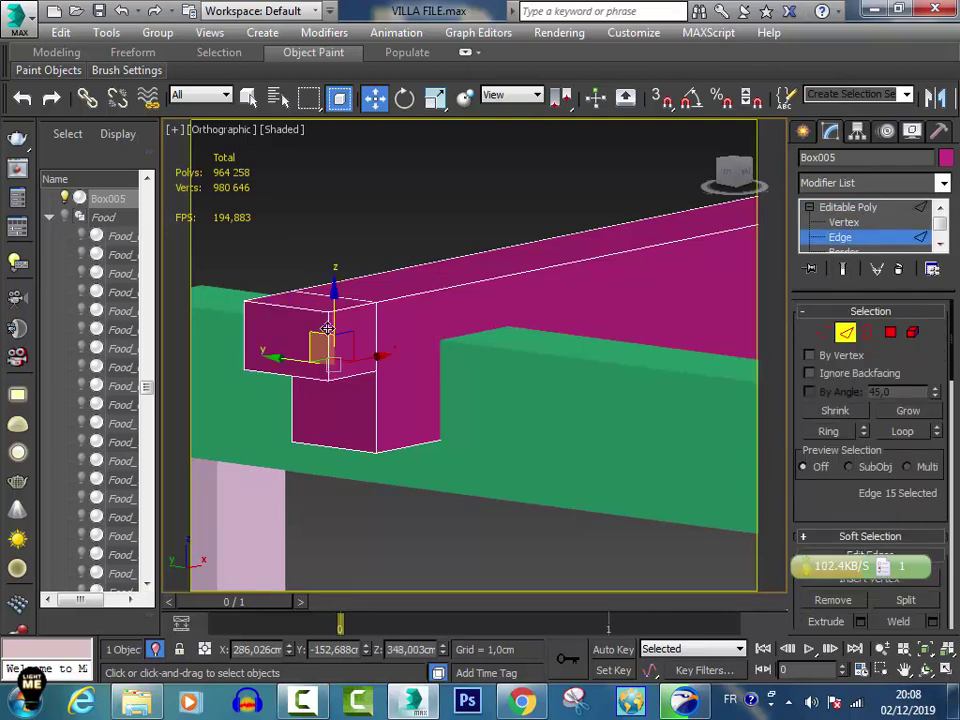
left_click(243, 324, "ctrl")
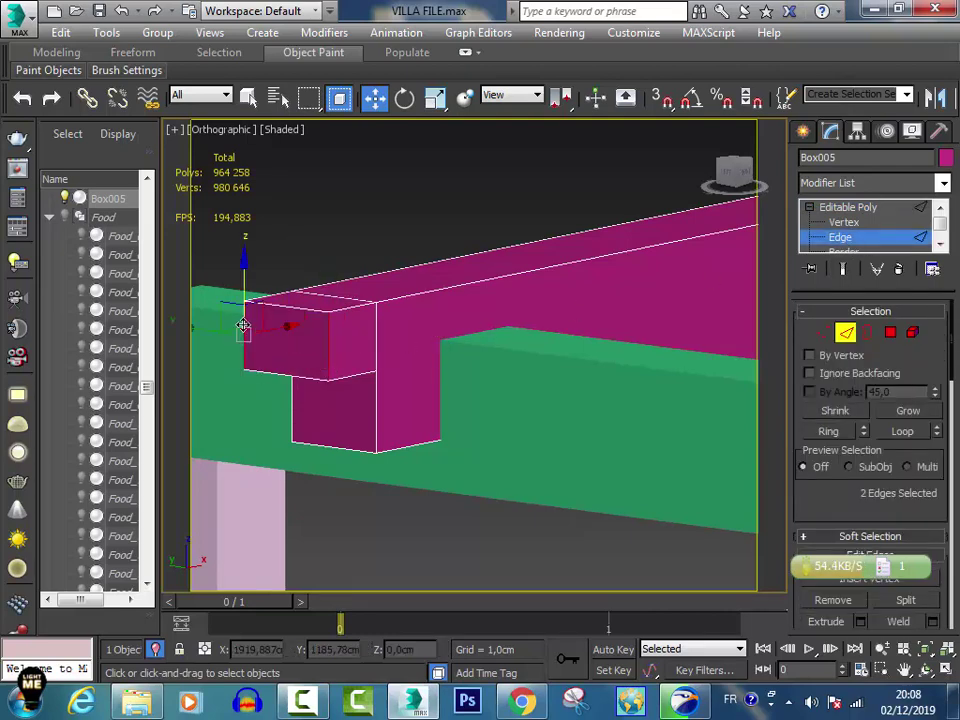
left_click(284, 375, "ctrl")
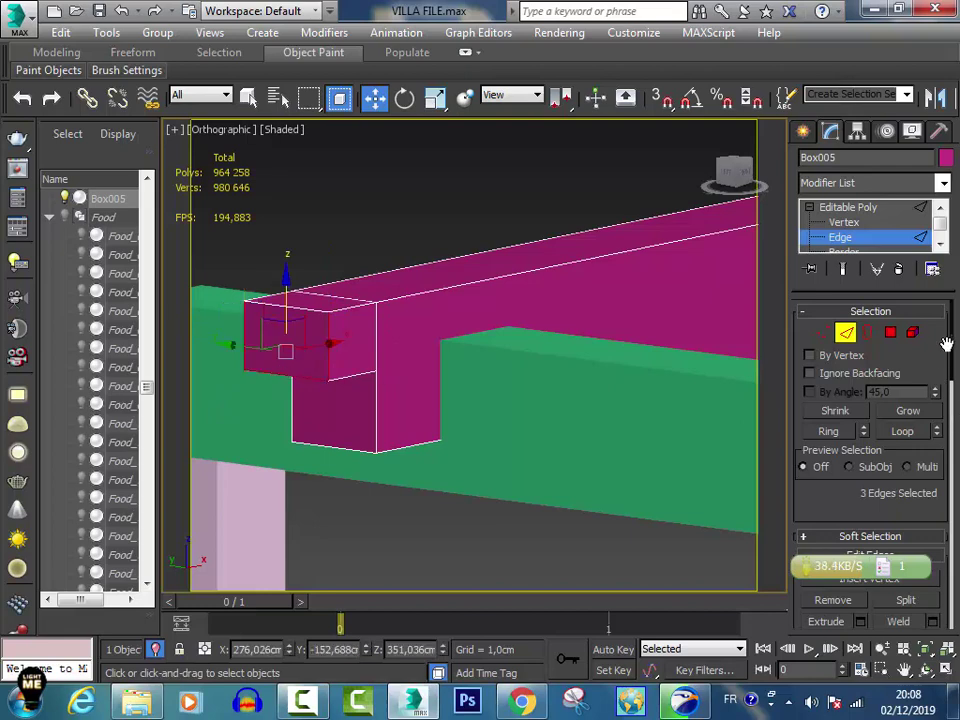
left_click_drag(953, 343, 943, 388)
left_click(860, 443)
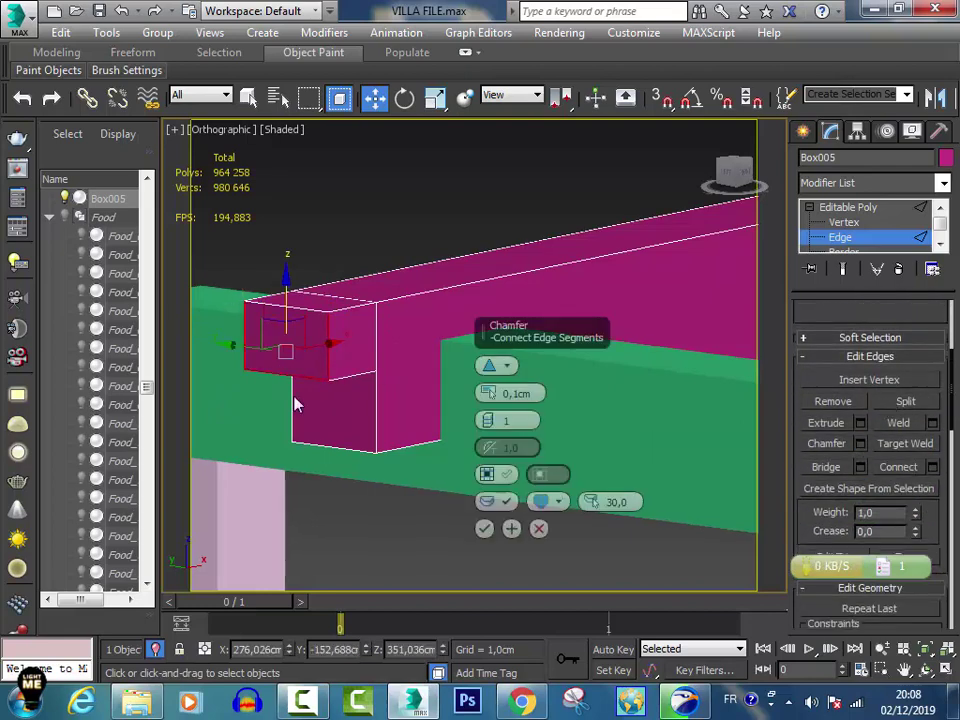
scroll(280, 390, "up", 3)
mouse_move(488, 420)
left_mouse_down()
mouse_move(493, 325)
mouse_move(474, 335)
left_mouse_up()
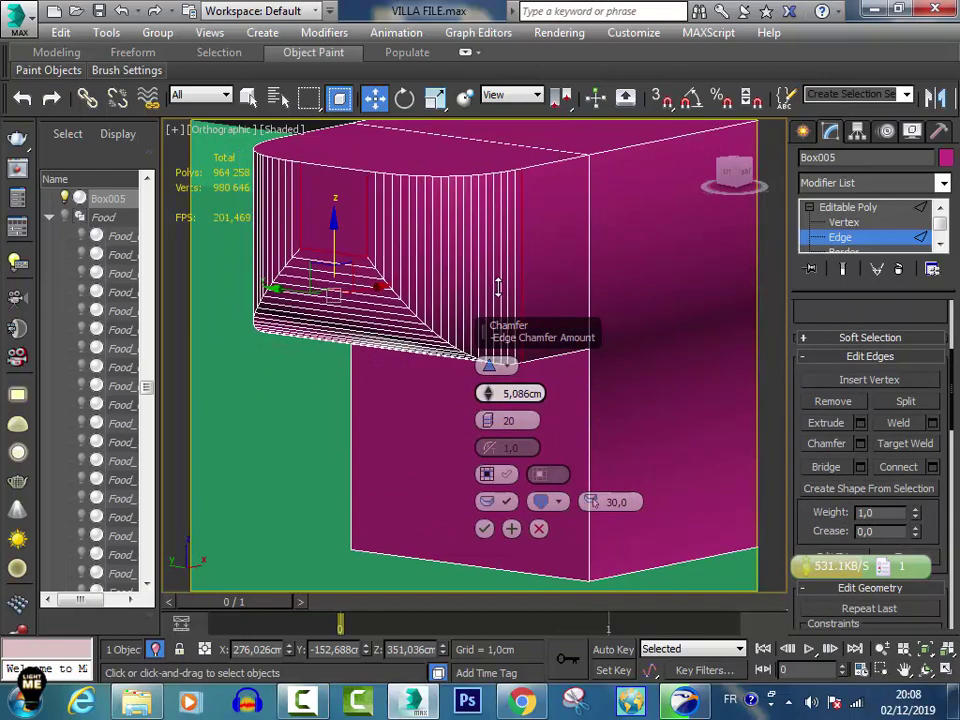
scroll(410, 260, "down", 5)
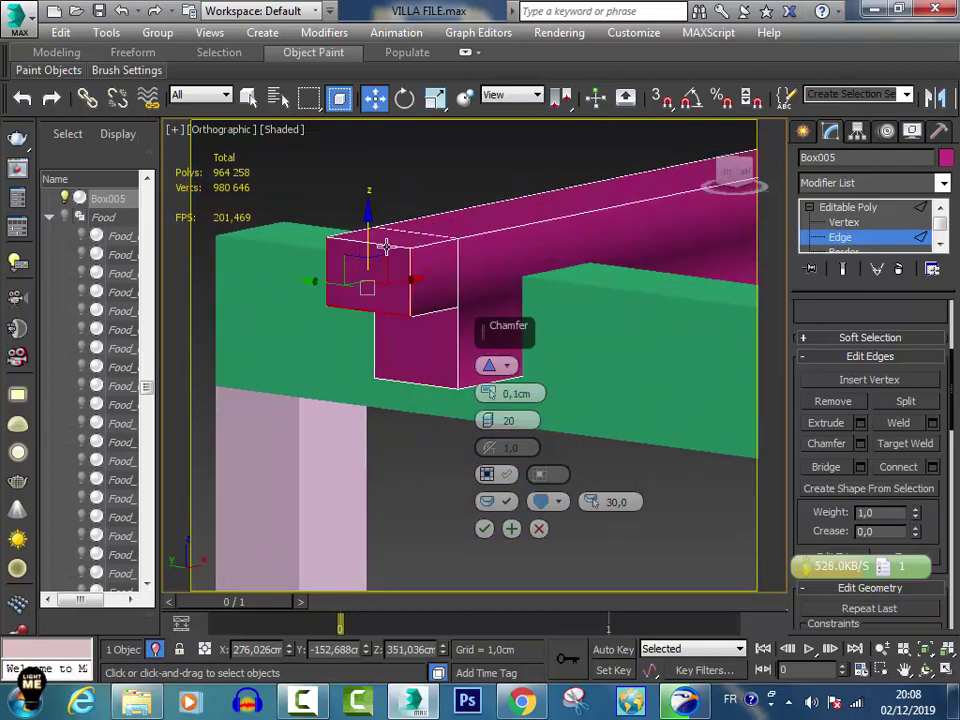
right_click(487, 393)
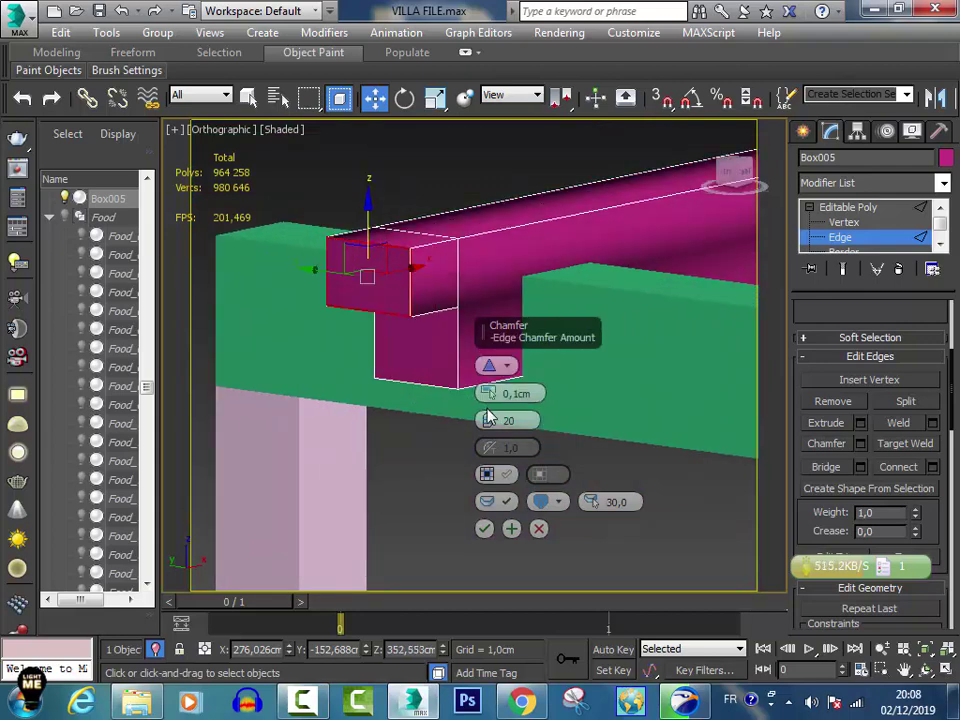
mouse_move(487, 393)
left_mouse_down()
mouse_move(489, 367)
mouse_move(489, 428)
mouse_move(489, 395)
left_mouse_up()
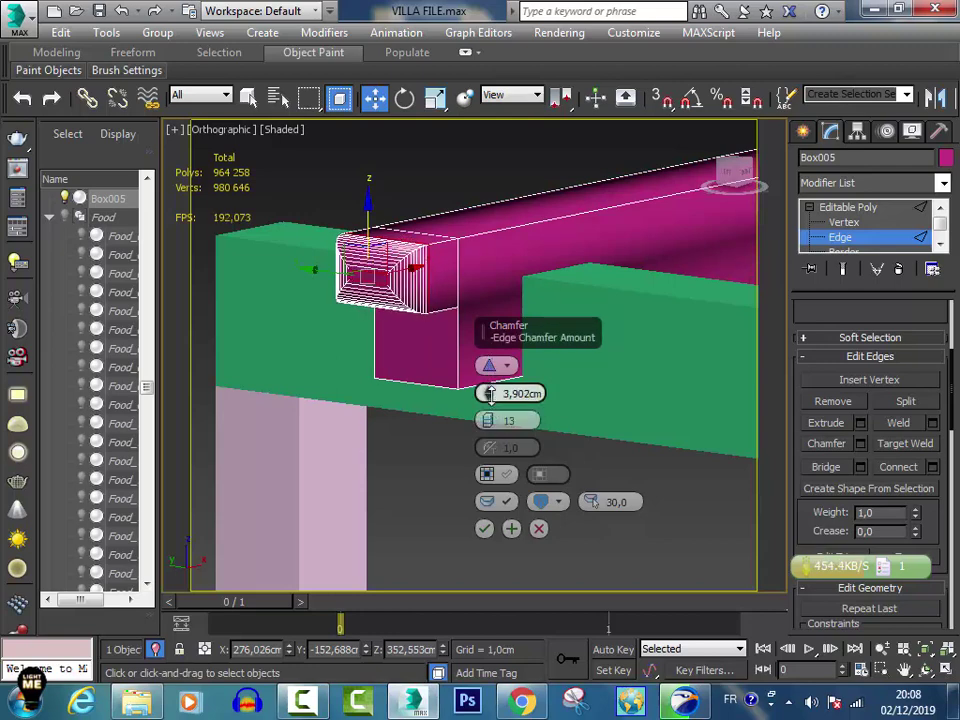
key("Return")
scroll(441, 321, "down", 2)
middle_click_drag(501, 332, 441, 321)
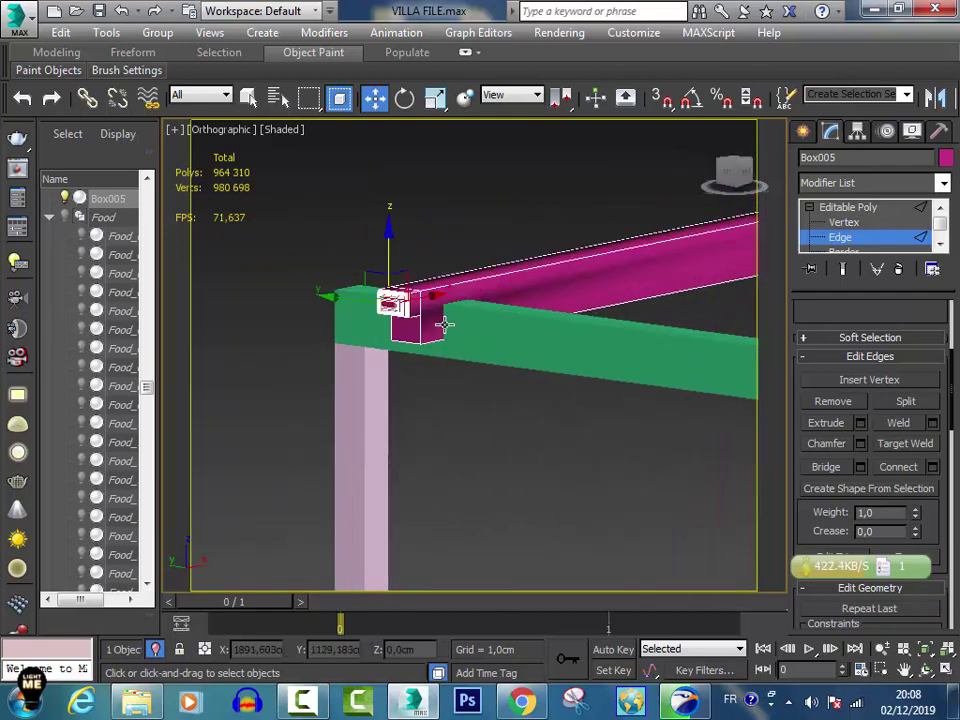
scroll(441, 321, "up", 2)
scroll(388, 343, "up", 2)
Apply the same rounded chamfer to the lower block's bottom edge.
left_click(420, 411)
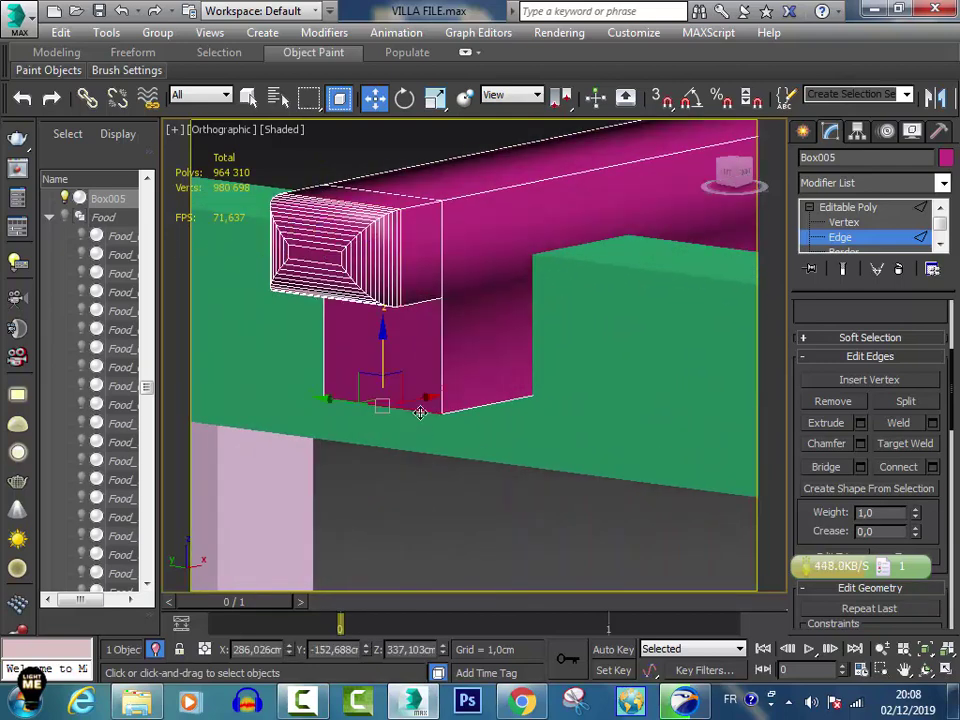
left_click(859, 446)
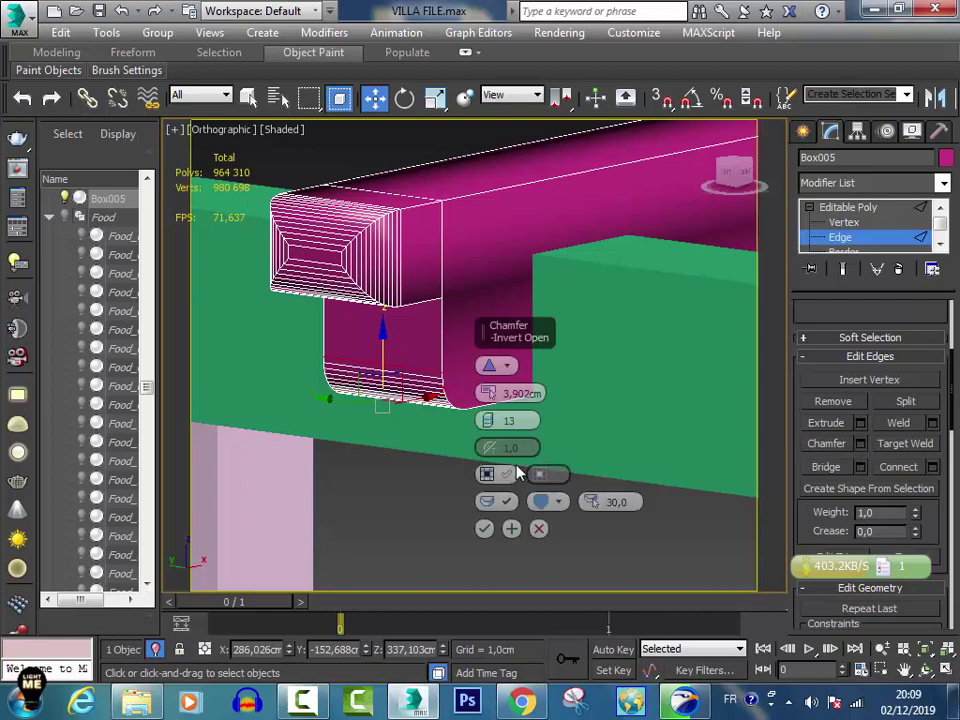
left_click(486, 528)
middle_click_drag(426, 307, 416, 297)
scroll(416, 297, "down", 3)
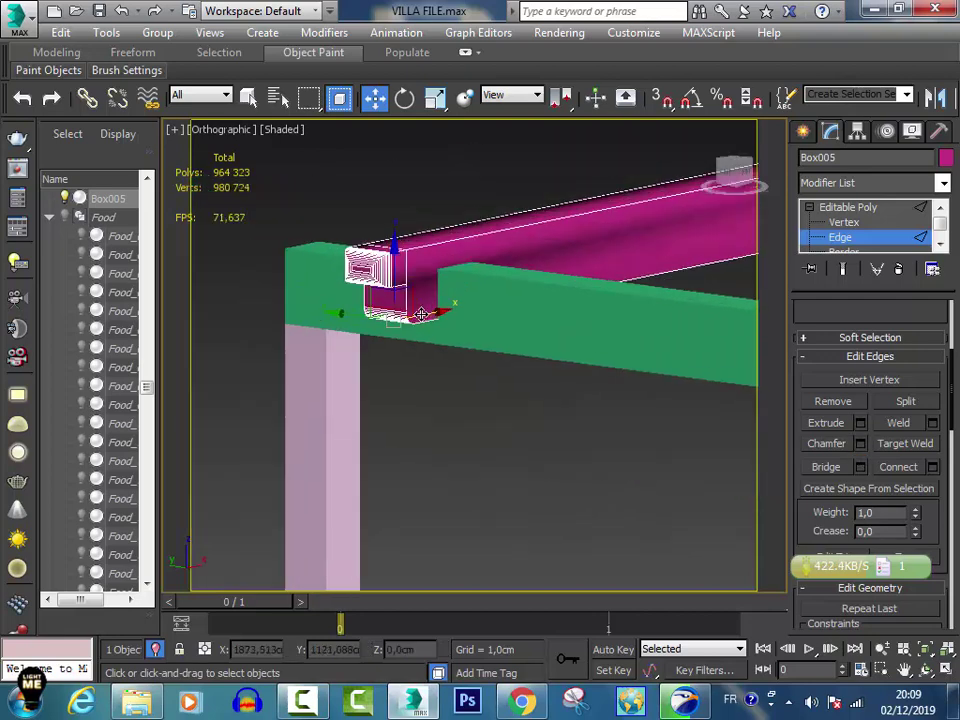
scroll(441, 396, "down", 2)
From a side view, connect two vertical end-block edges with a new edge at slide 9.
left_click(938, 672)
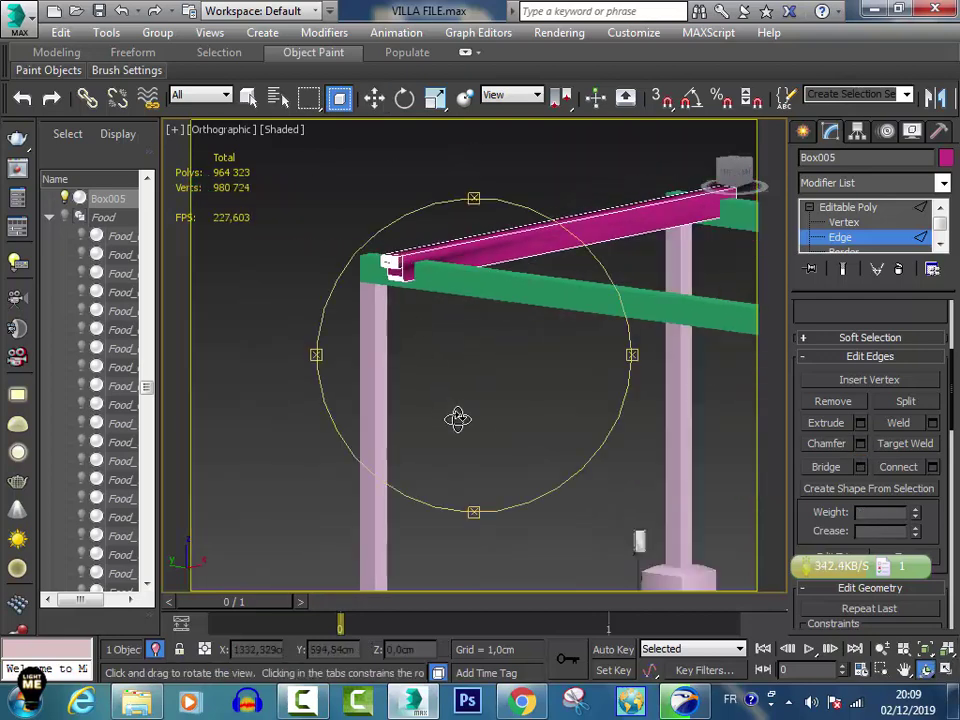
left_click_drag(454, 418, 778, 394)
scroll(461, 285, "up", 2)
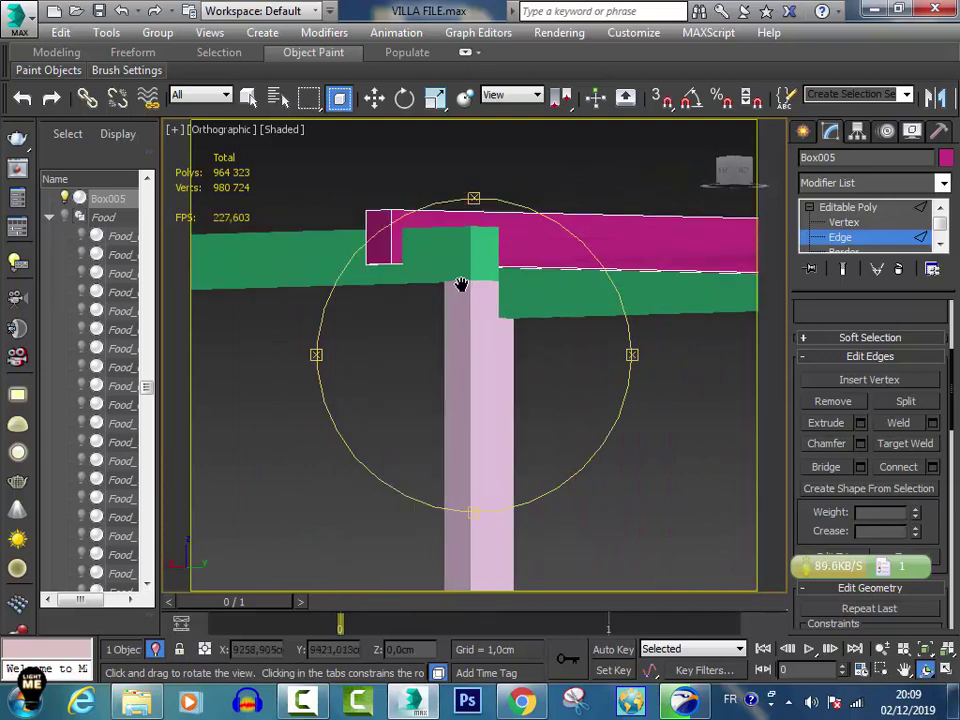
scroll(392, 156, "up", 2)
key("w")
scroll(378, 262, "up", 1)
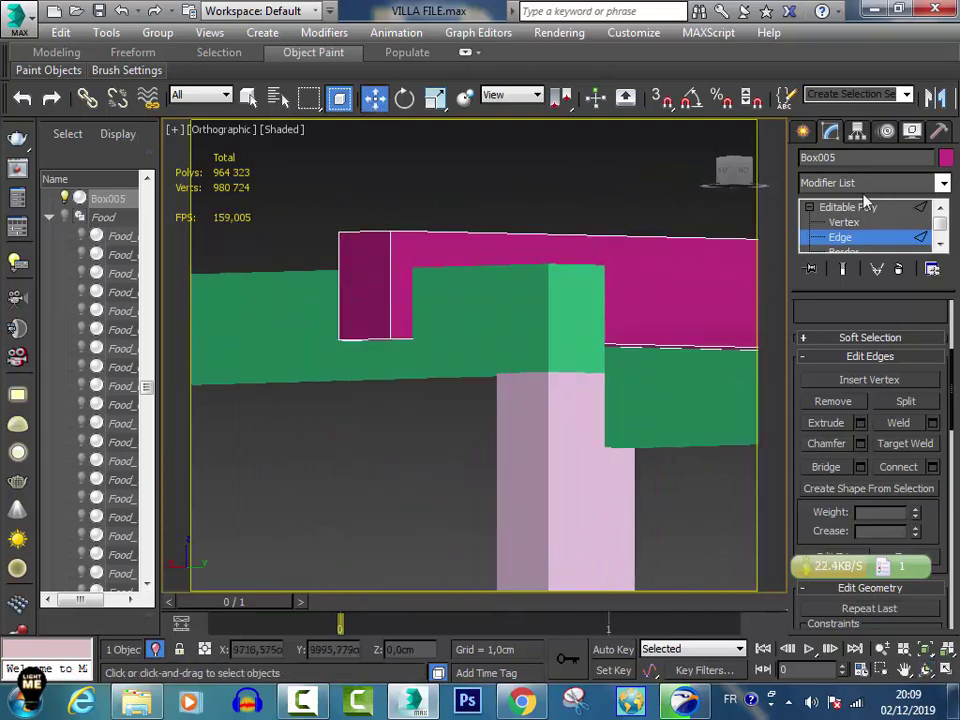
left_click(392, 263)
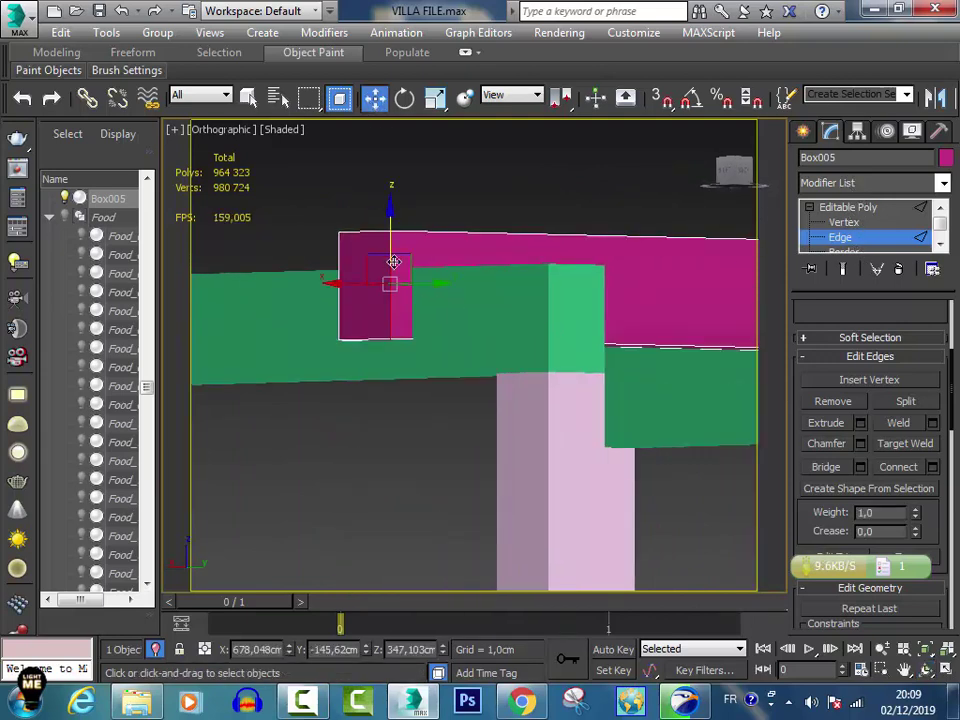
left_click(339, 267)
left_click(932, 467)
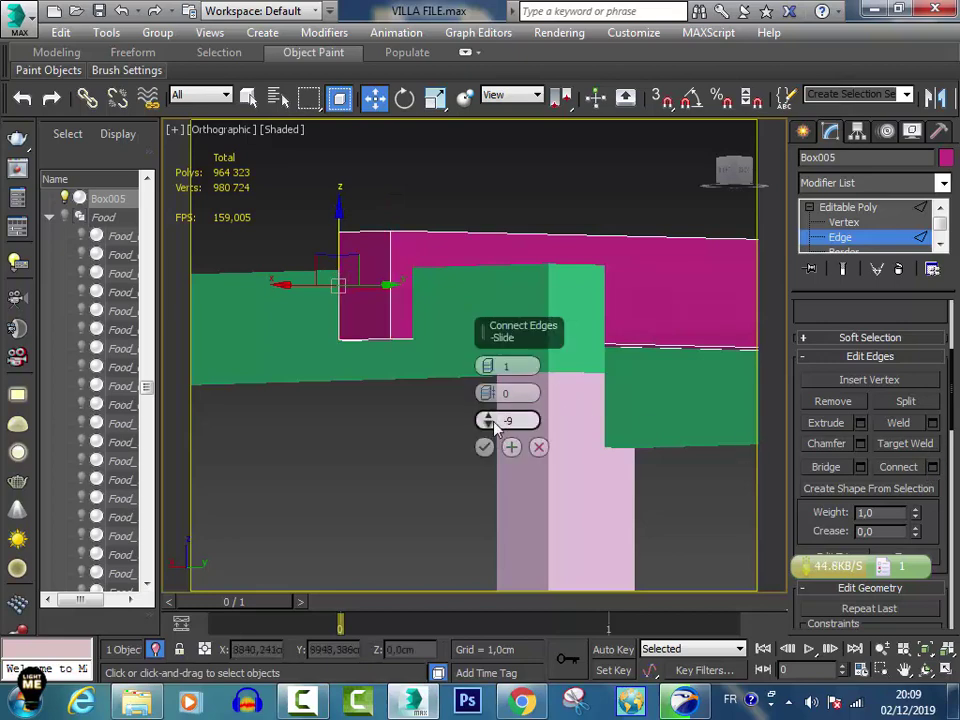
left_click_drag(487, 420, 490, 430)
double_click(510, 420)
type("9")
key("Return")
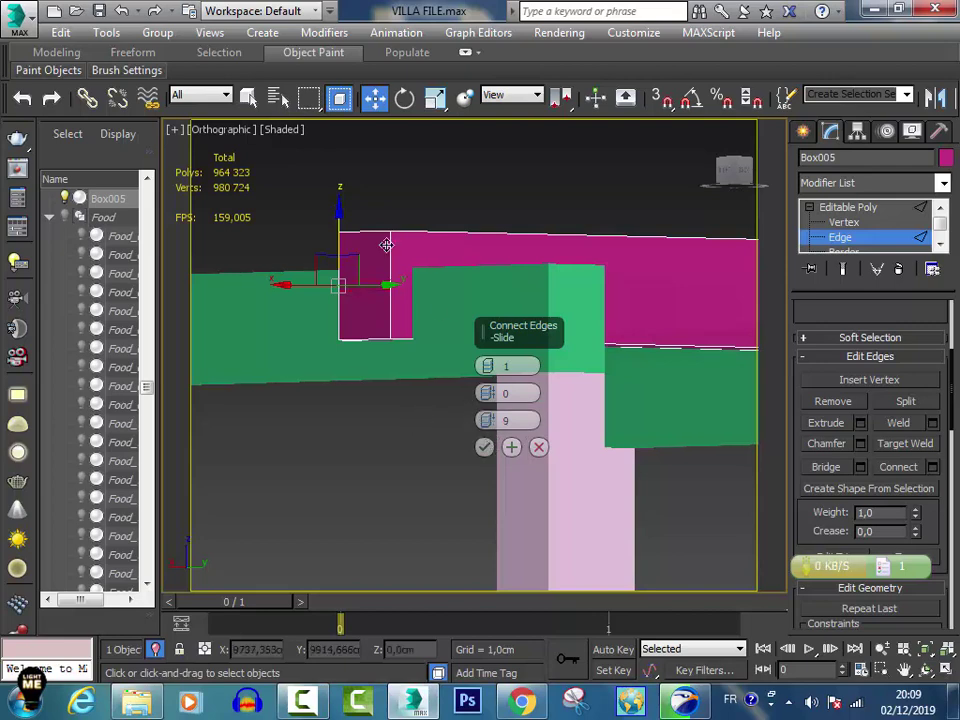
left_click(485, 448)
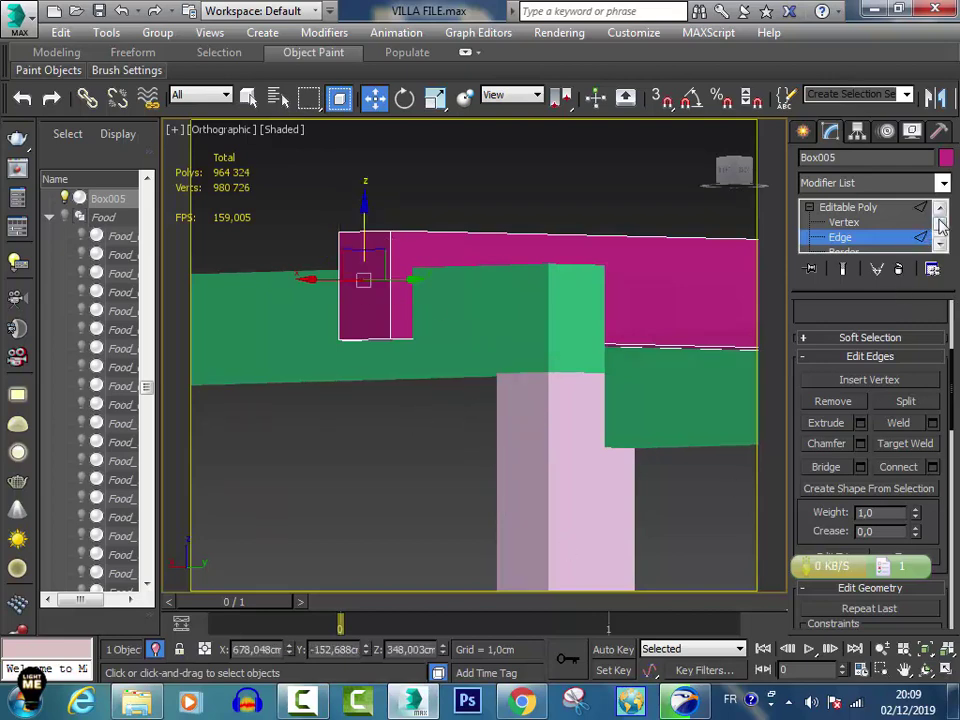
scroll(879, 236, "down", 2)
Extrude the end block's upper face and orbit to inspect the beam end.
left_click(860, 222)
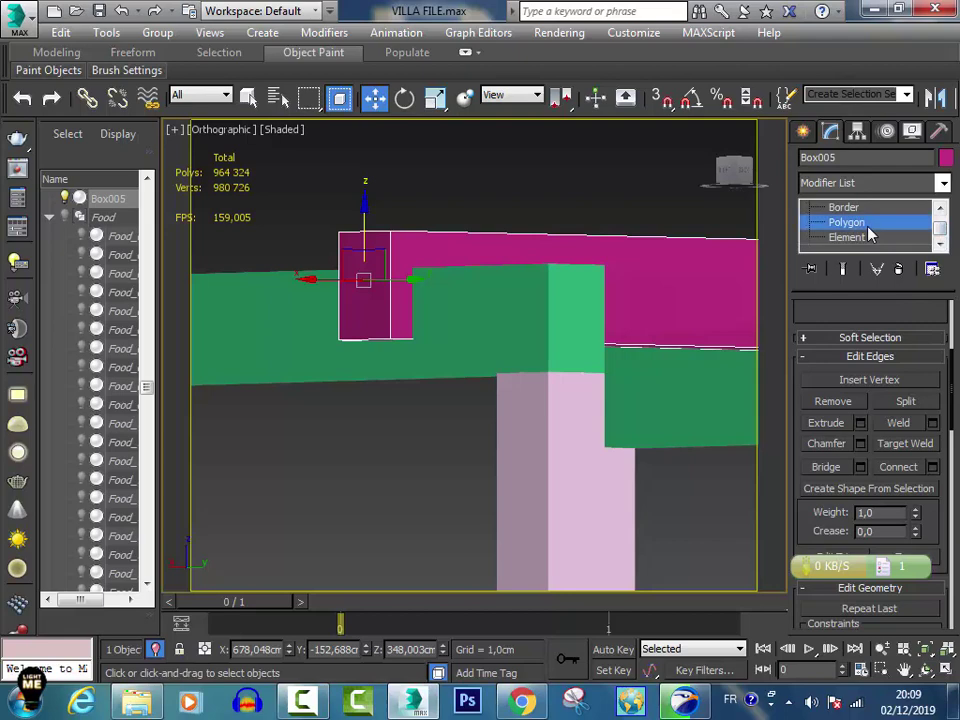
left_click(375, 257)
left_click_drag(952, 358, 947, 420)
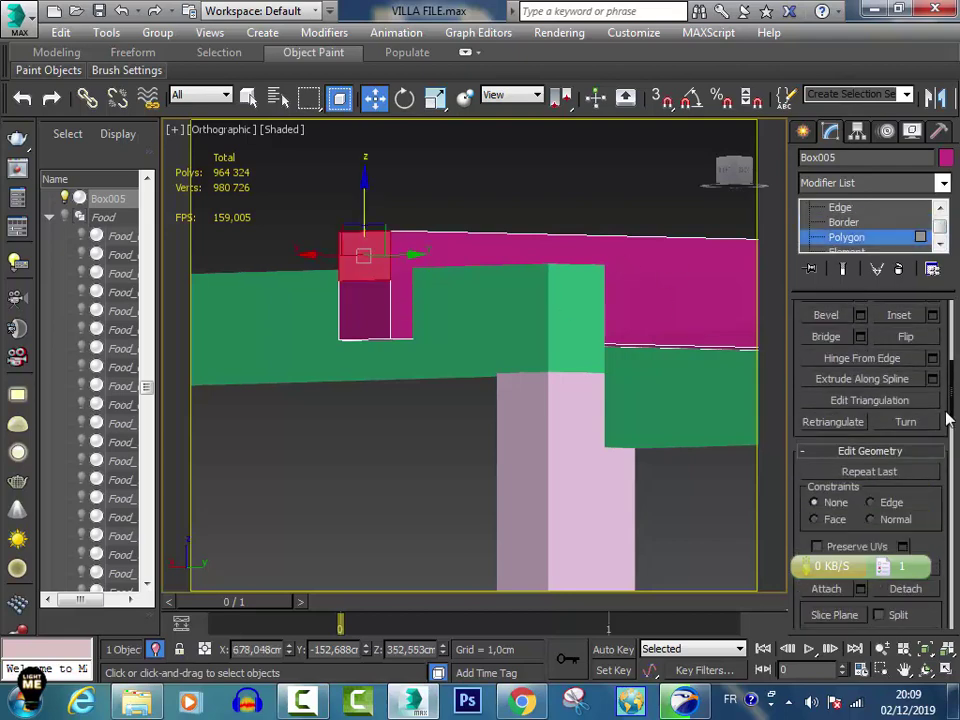
scroll(866, 364, "up", 3)
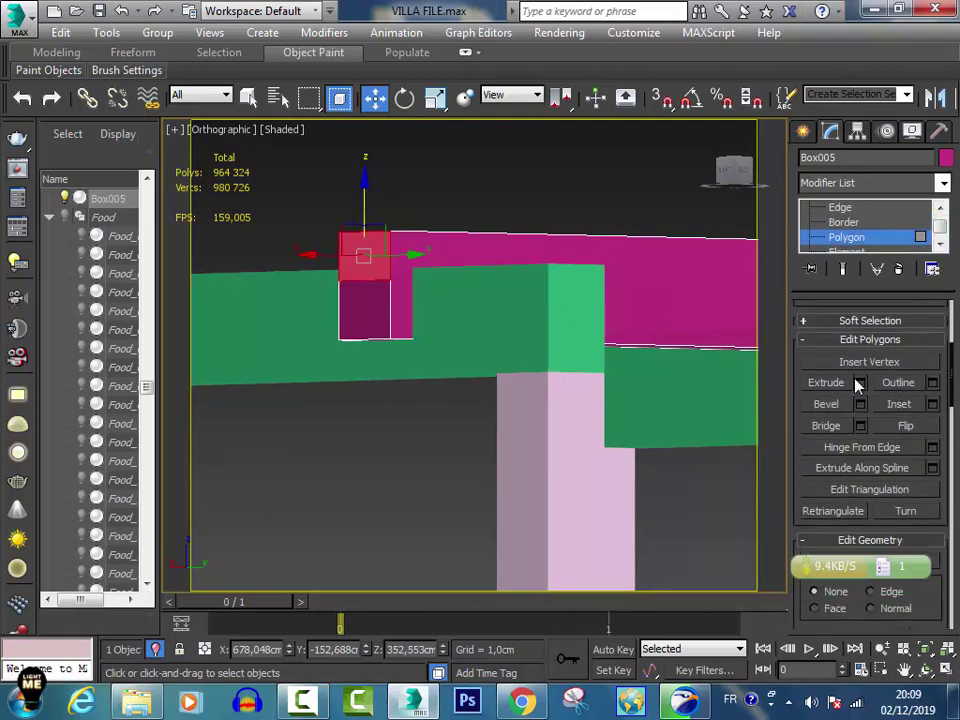
left_click(859, 382)
left_click_drag(484, 393, 486, 410)
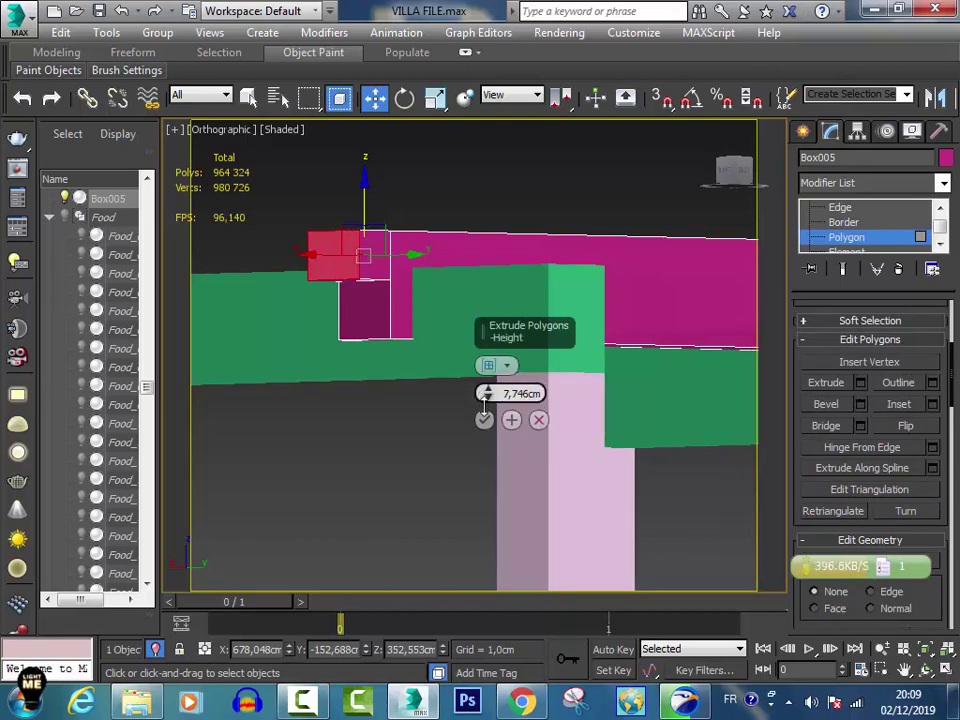
left_click(484, 420)
middle_click_drag(475, 405, 517, 470)
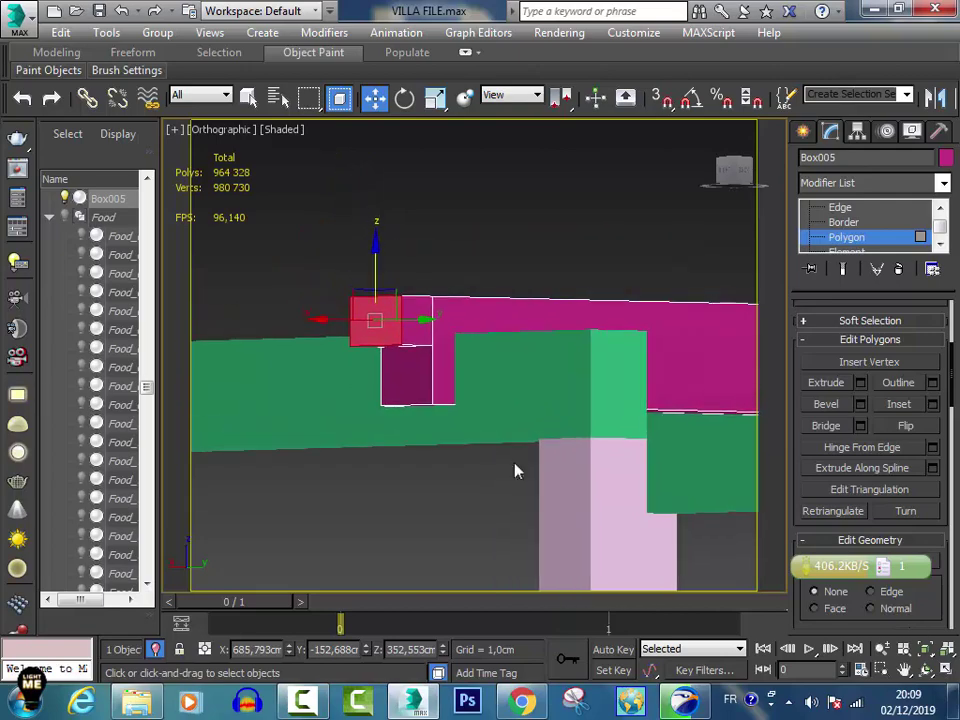
mouse_move(660, 521)
middle_mouse_down("alt")
mouse_move(516, 401)
mouse_move(529, 446)
mouse_move(237, 195)
middle_mouse_up("alt")
left_click(373, 97)
scroll(343, 388, "up", 3)
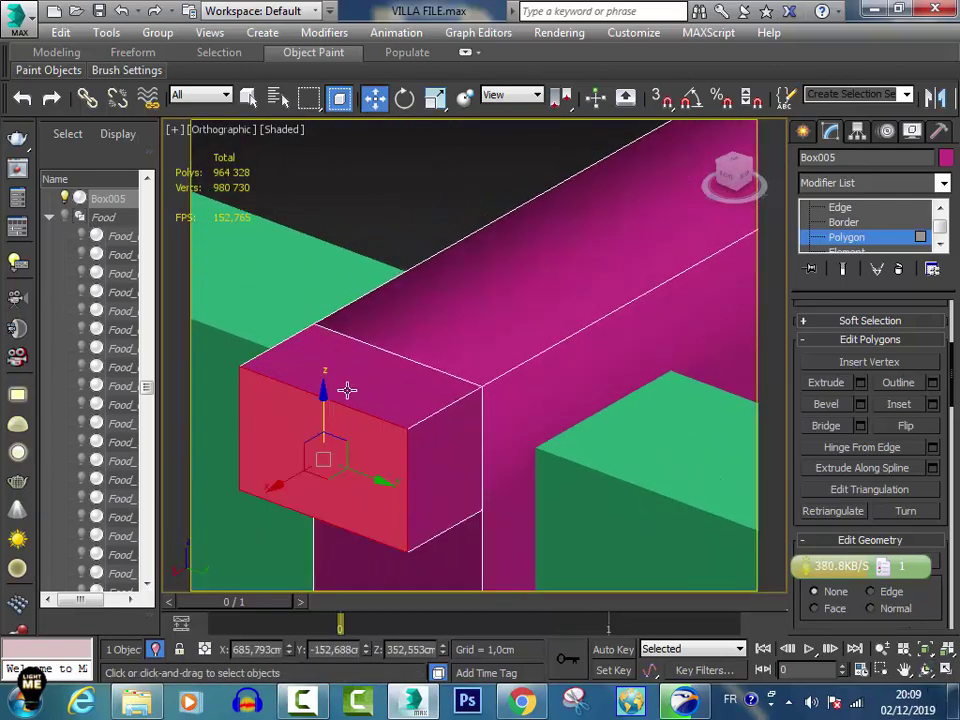
scroll(332, 412, "down", 1)
Undo that extrusion and redo the end-face extrusion at 10 cm height.
key("ctrl+z")
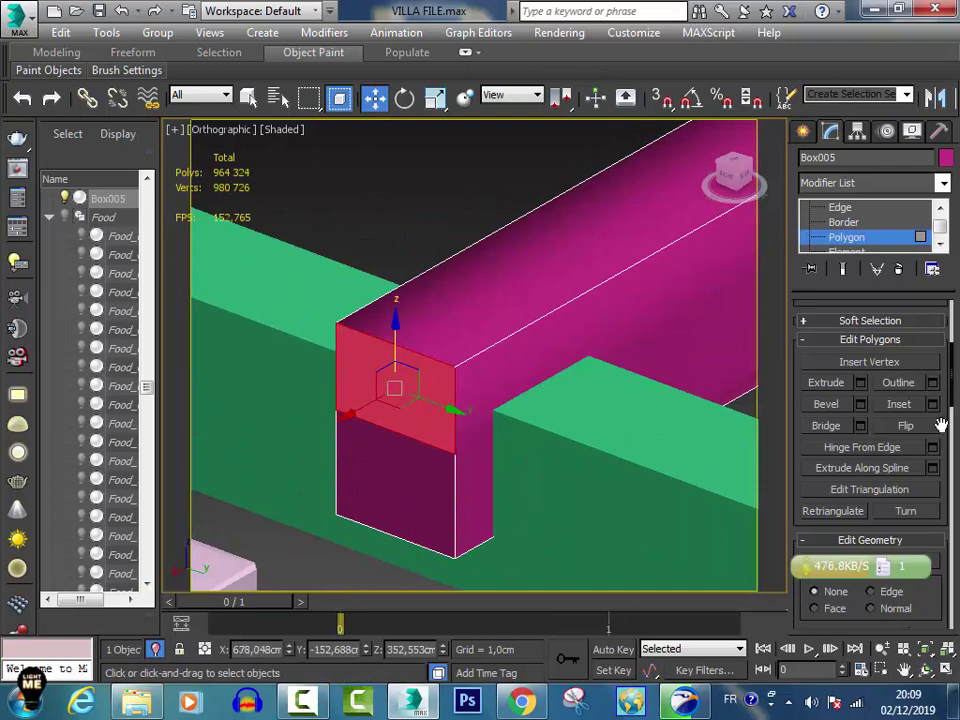
left_click(860, 380)
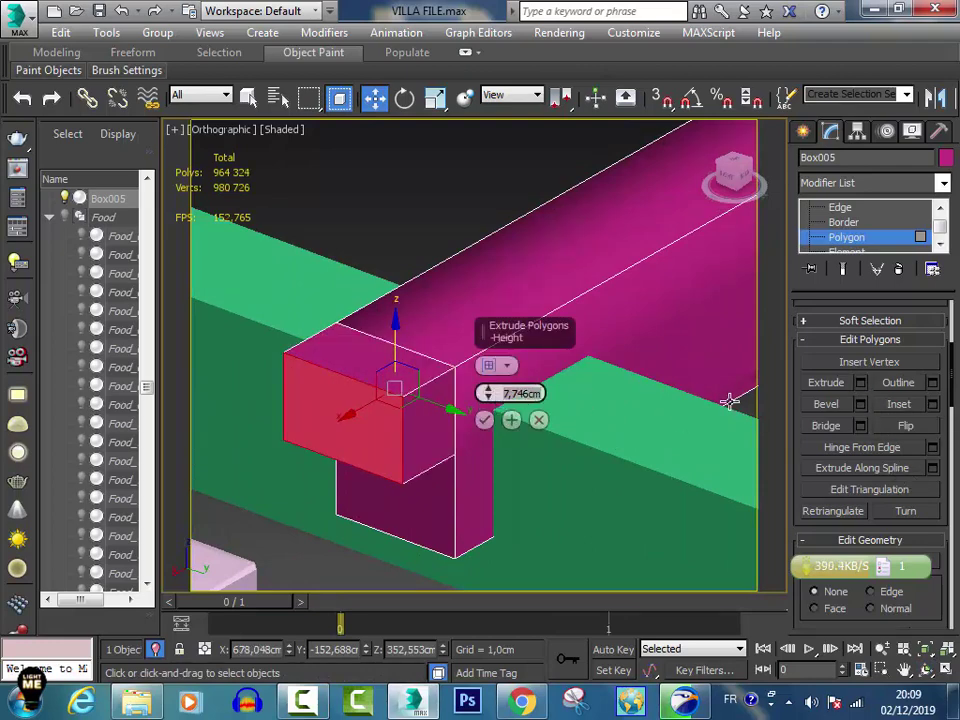
type("1400")
key("Return")
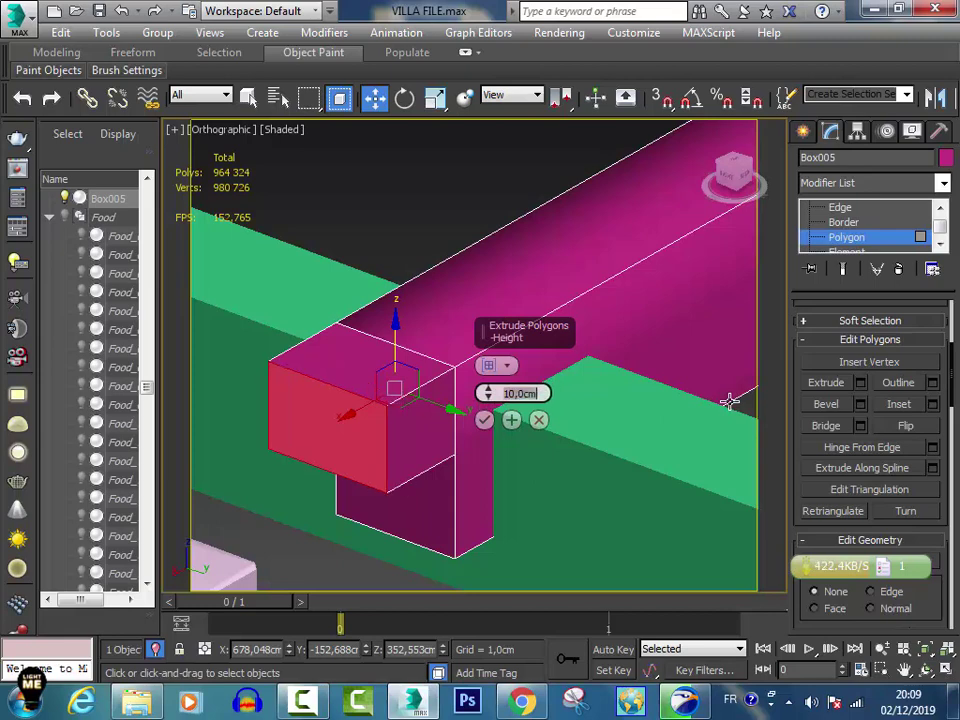
left_click(483, 421)
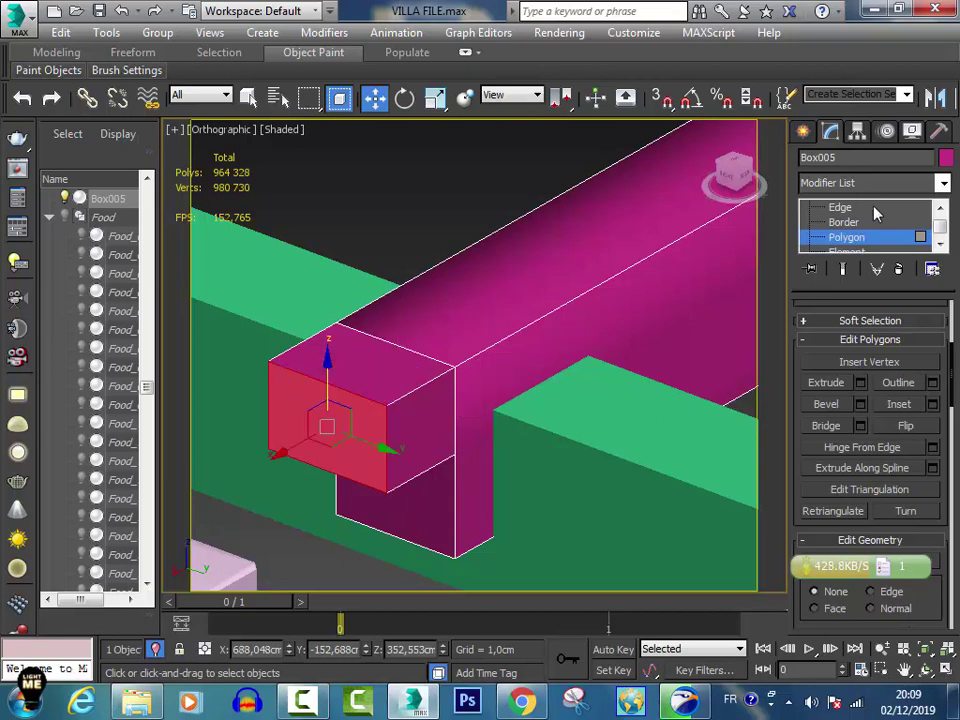
Round five end-block edges with the same 3.902 cm, 13-segment chamfer.
left_click(840, 207)
left_click(328, 384)
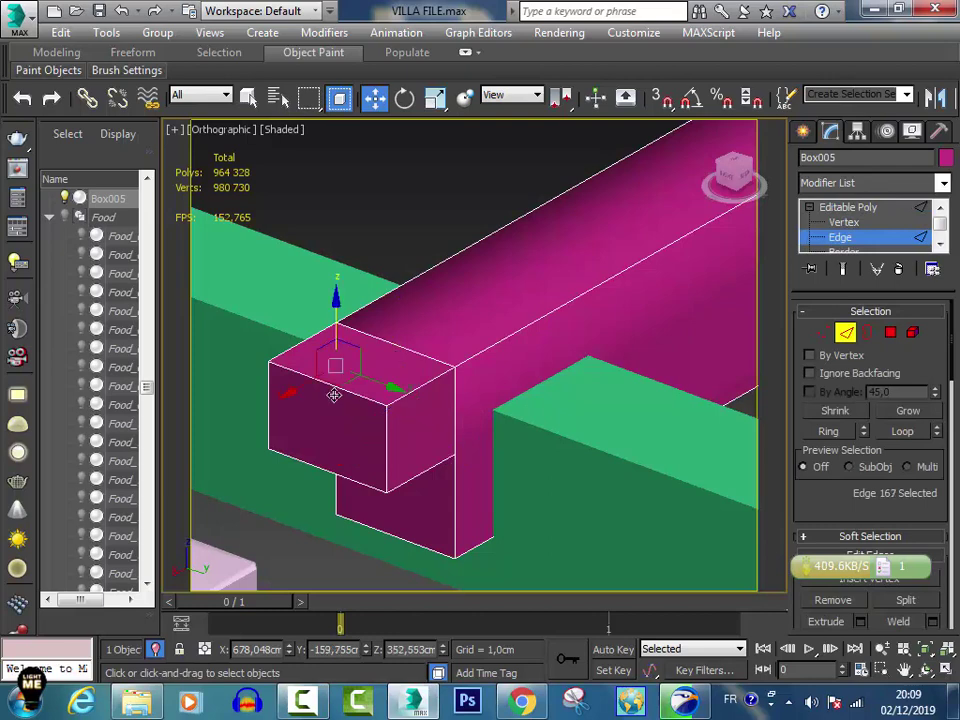
left_click(294, 392)
left_click(265, 389, "ctrl")
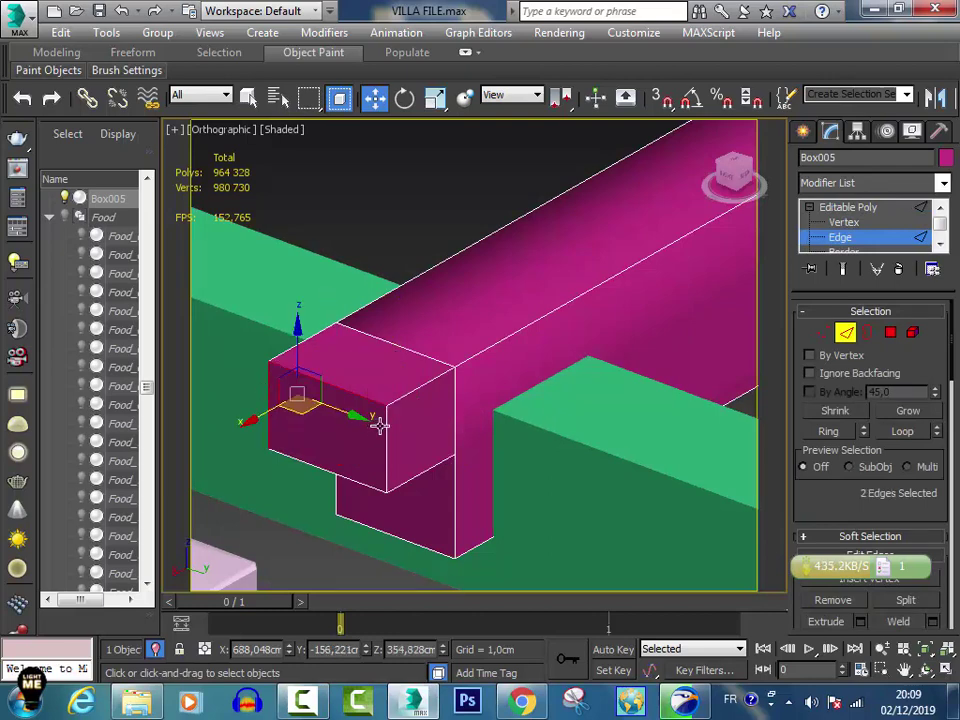
left_click(369, 479, "ctrl")
left_click(392, 530, "ctrl")
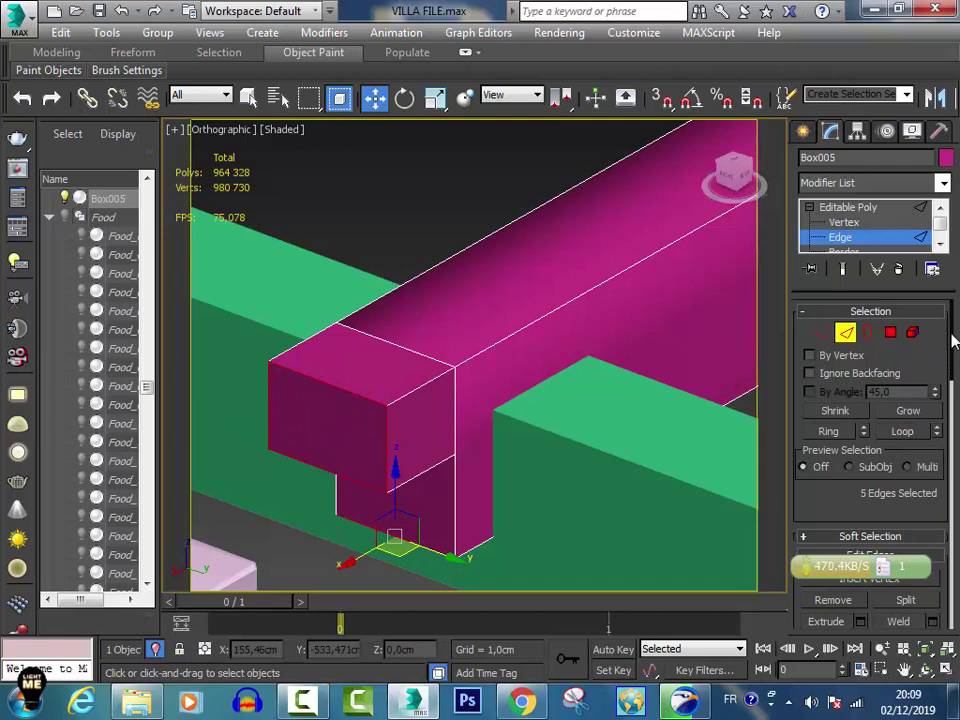
scroll(870, 420, "down", 3)
scroll(870, 420, "down", 2)
left_click(860, 433)
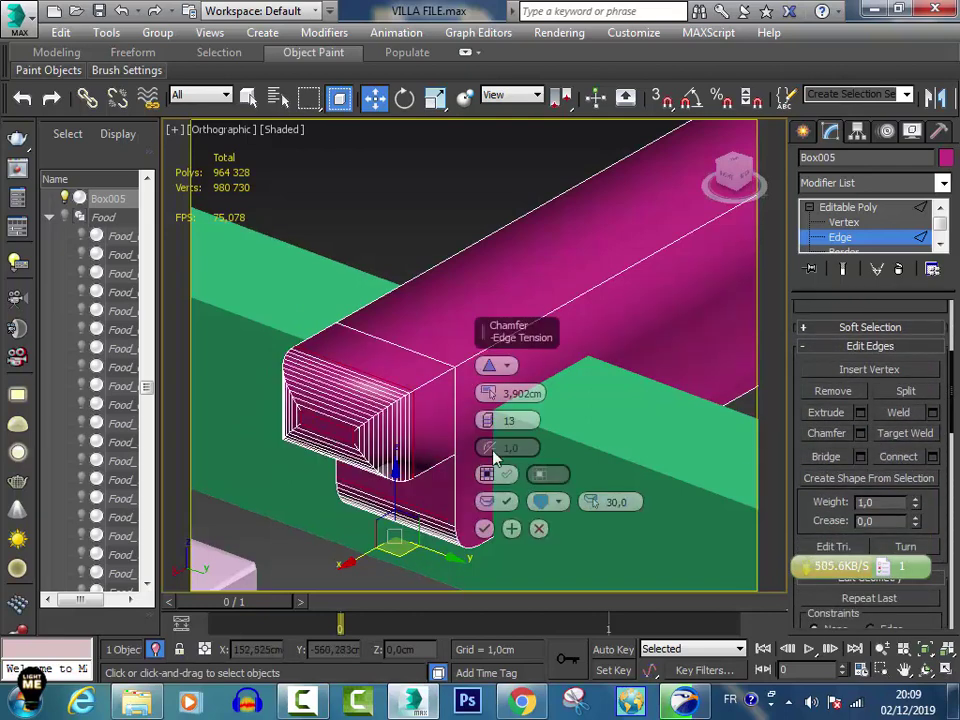
left_click(484, 528)
Switch to Top view, zoom to fit, and exit Box005's edge sub-object level.
key("t")
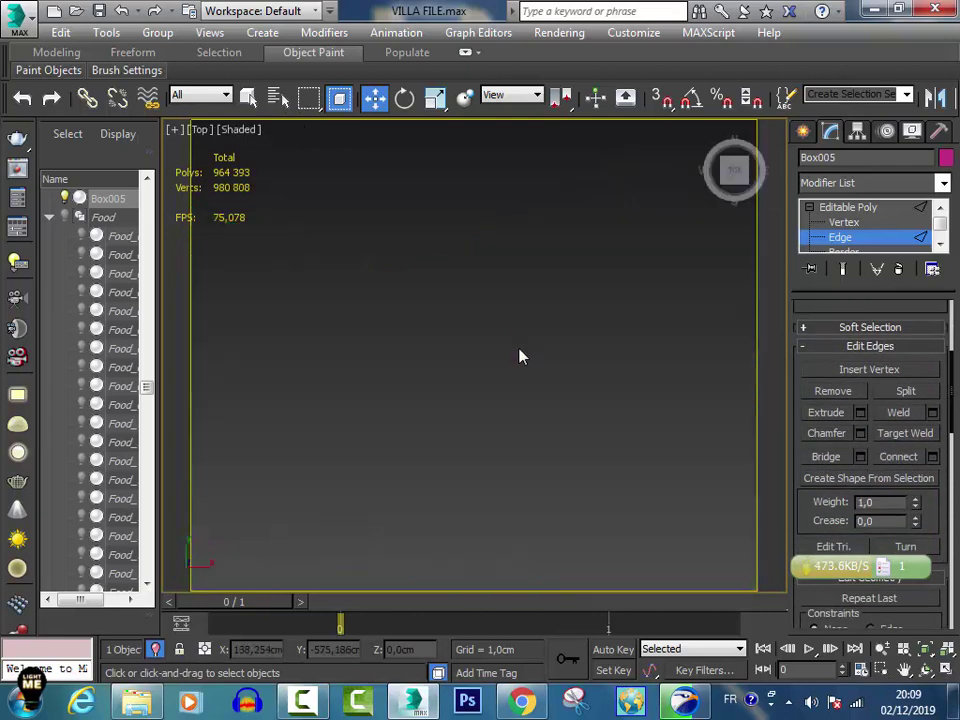
key("z")
scroll(514, 285, "down", 3)
left_click(803, 131)
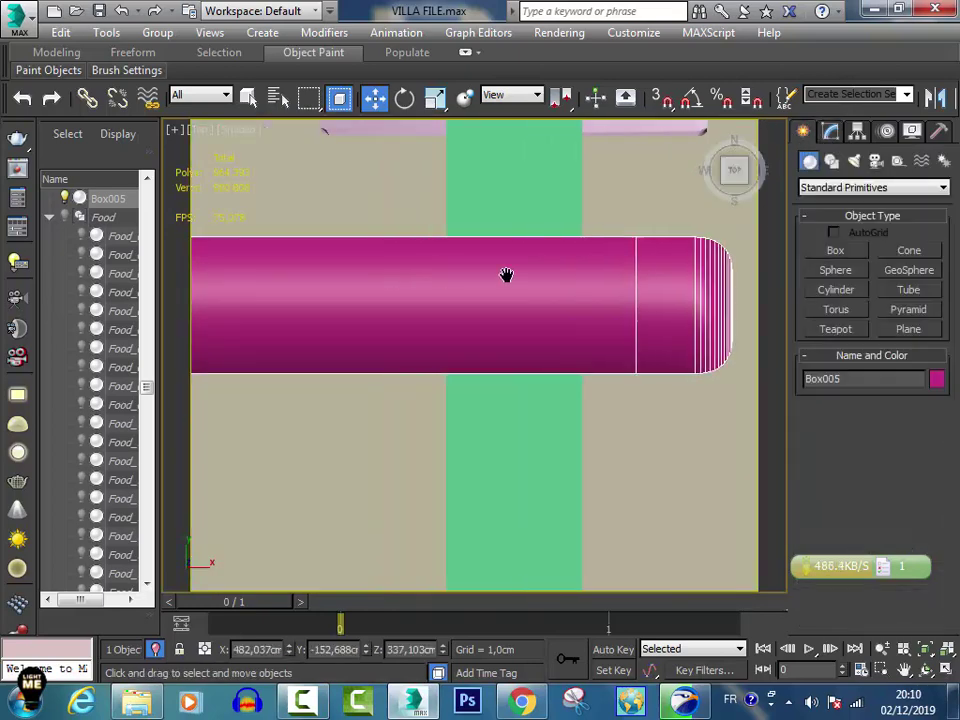
scroll(508, 274, "down", 10)
scroll(461, 283, "up", 5)
scroll(527, 231, "up", 3)
scroll(600, 190, "down", 4)
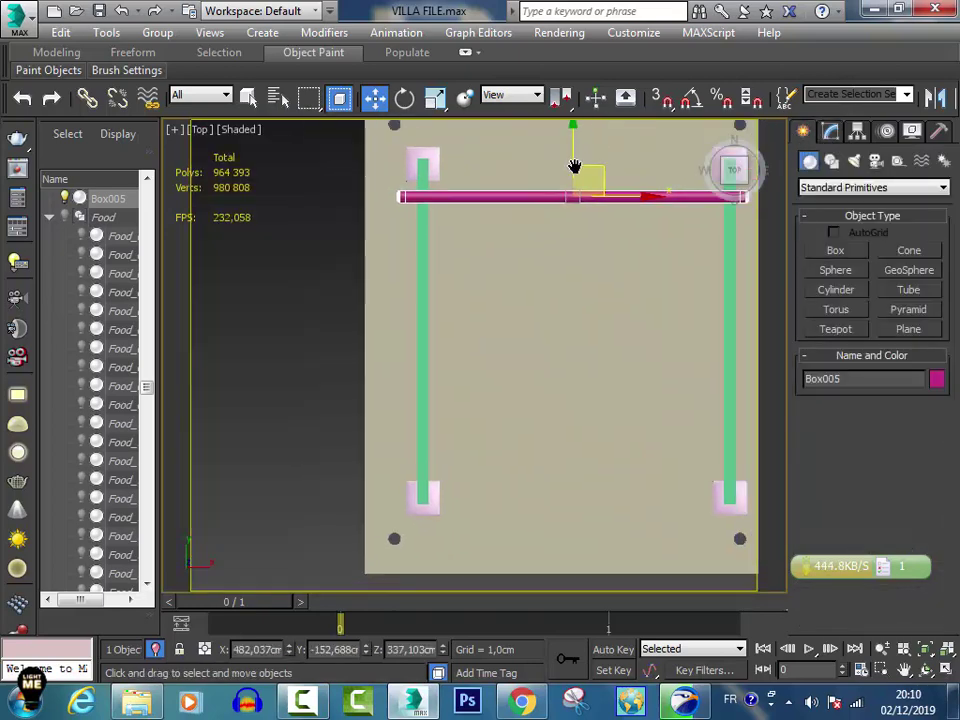
Shift-drag Box005 downward in Top view to make 12 instanced copies.
left_click_drag(561, 150, 562, 173, "shift")
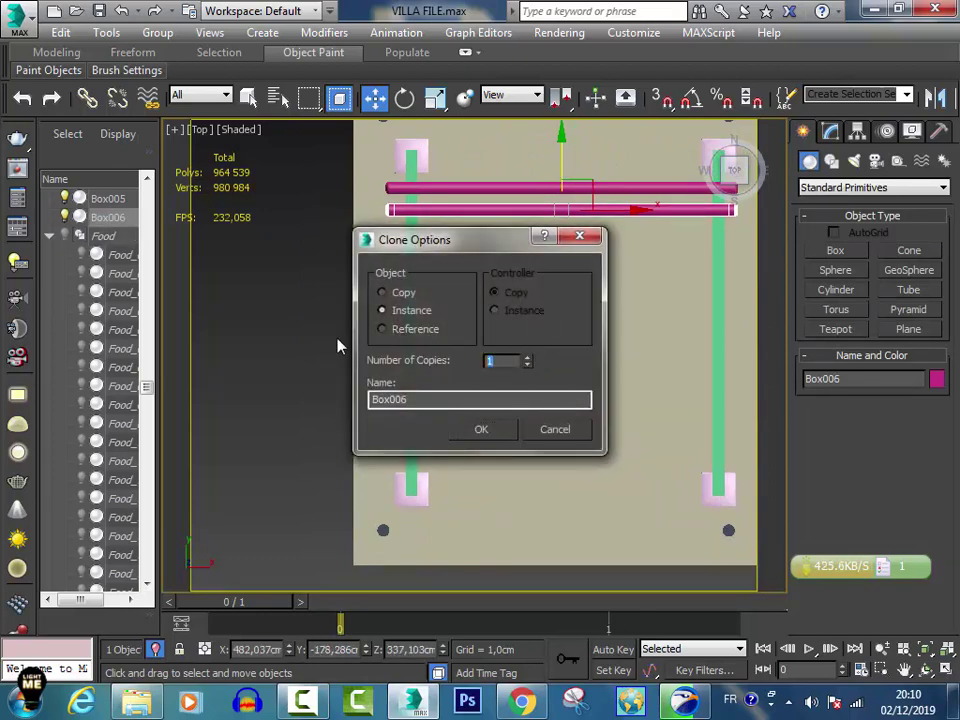
type("12")
left_click(497, 431)
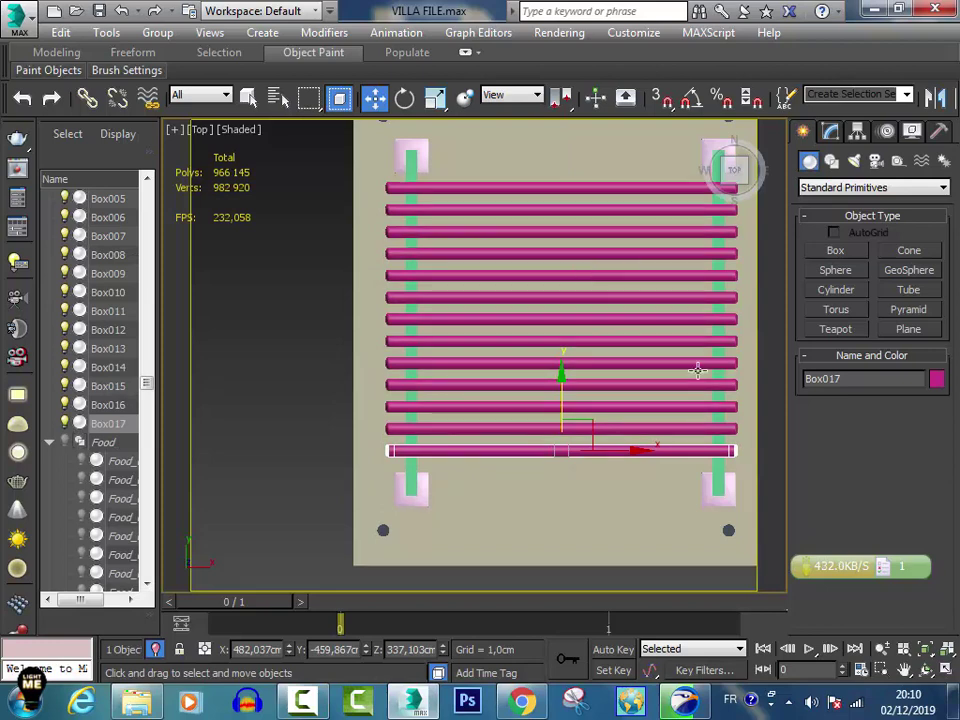
Select all 13 beams, nudge them up slightly, and orbit to check.
left_click(514, 189)
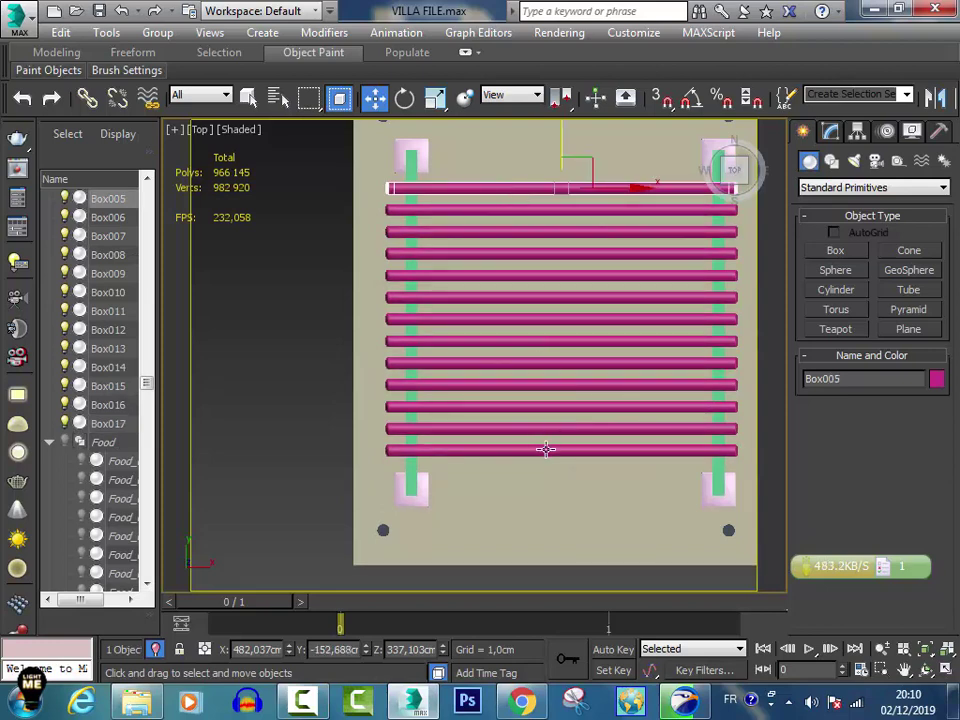
left_click(545, 449)
left_click(529, 189)
left_click(124, 425, "shift")
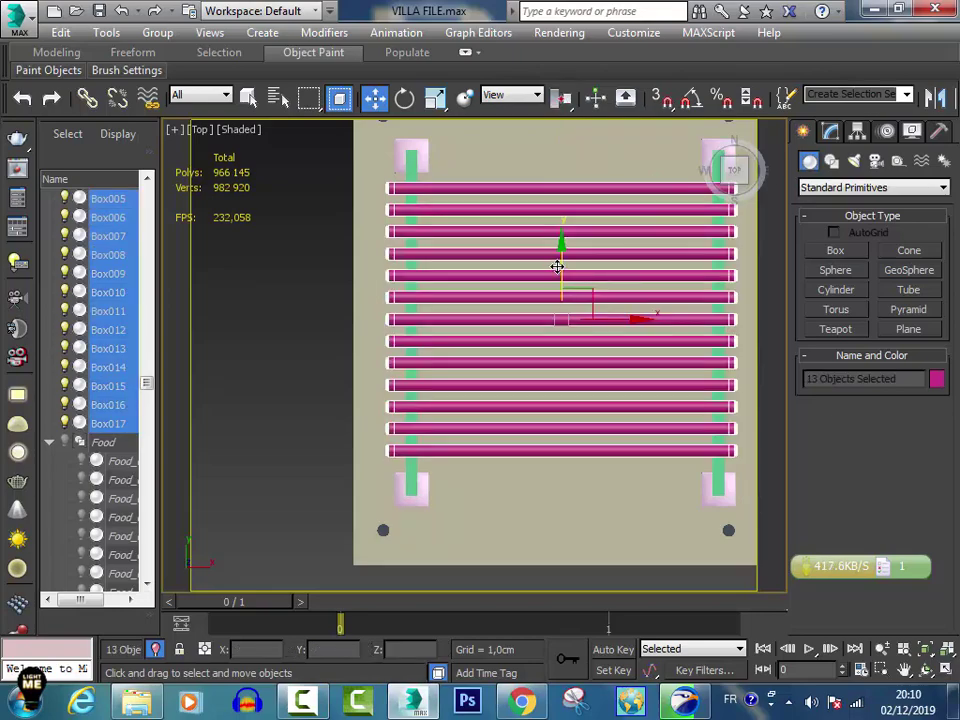
left_click_drag(557, 266, 558, 259)
left_click(928, 672)
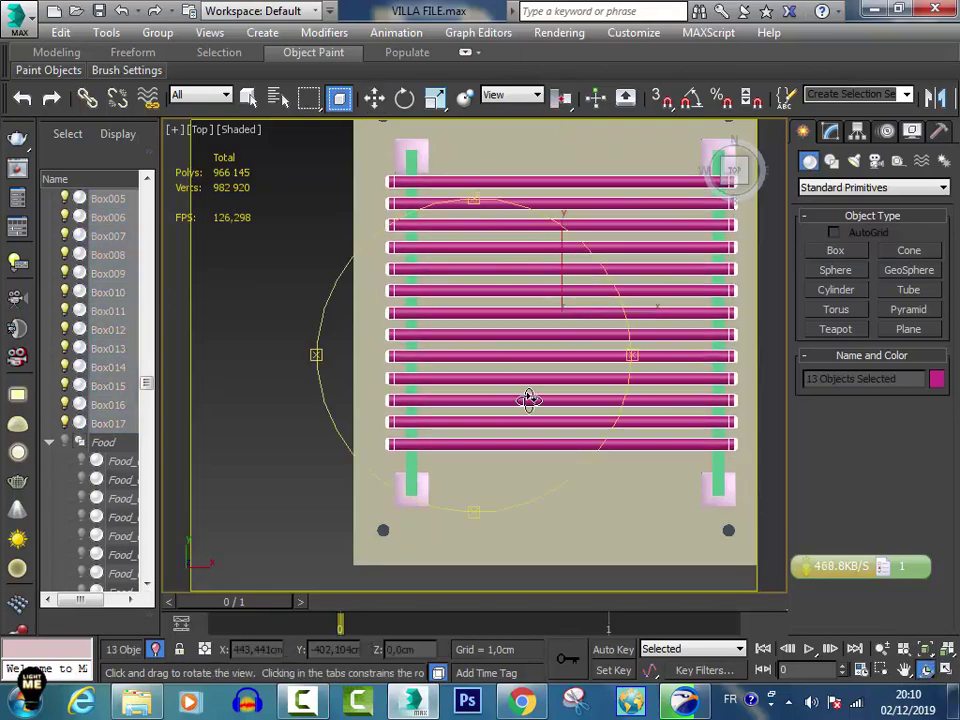
mouse_move(527, 399)
left_mouse_down()
mouse_move(641, 227)
mouse_move(737, 262)
mouse_move(789, 266)
mouse_move(703, 257)
mouse_move(501, 304)
mouse_move(369, 280)
mouse_move(639, 257)
mouse_move(831, 257)
mouse_move(767, 240)
mouse_move(675, 268)
mouse_move(514, 279)
mouse_move(574, 306)
mouse_move(750, 285)
mouse_move(379, 309)
mouse_move(403, 285)
mouse_move(519, 347)
mouse_move(621, 321)
mouse_move(536, 326)
mouse_move(583, 309)
mouse_move(628, 306)
mouse_move(643, 326)
mouse_move(533, 322)
mouse_move(553, 285)
mouse_move(609, 285)
mouse_move(617, 304)
mouse_move(568, 349)
mouse_move(467, 377)
mouse_move(394, 263)
left_mouse_up()
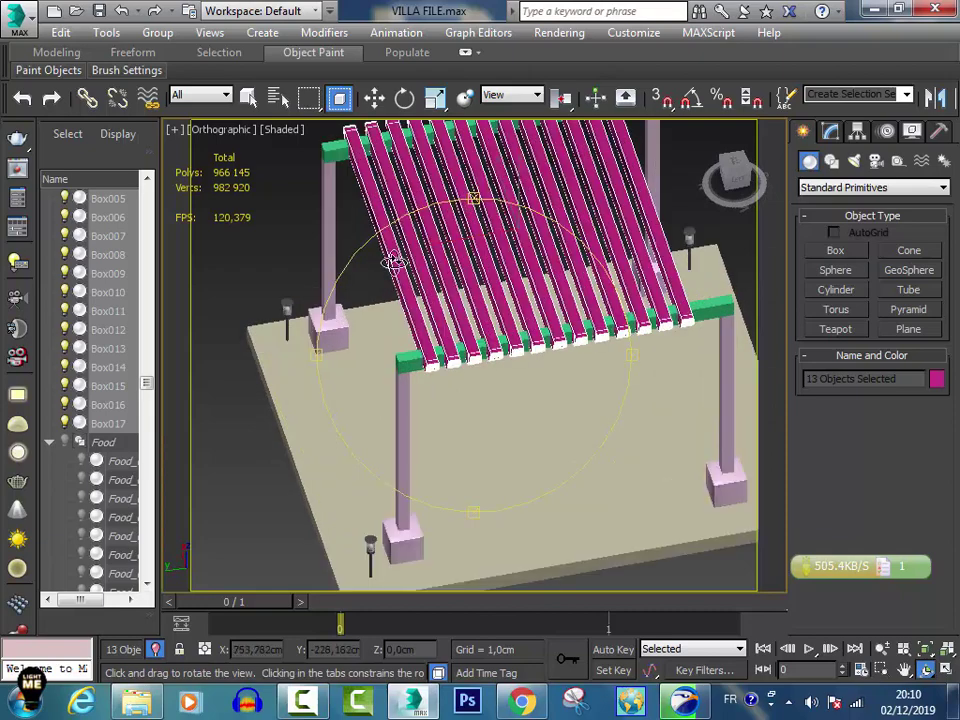
Clone Box005 into a new beam copy, Box018.
left_click(375, 97)
scroll(420, 260, "up", 2)
scroll(400, 280, "up", 4)
left_click(400, 280)
scroll(420, 310, "up", 3)
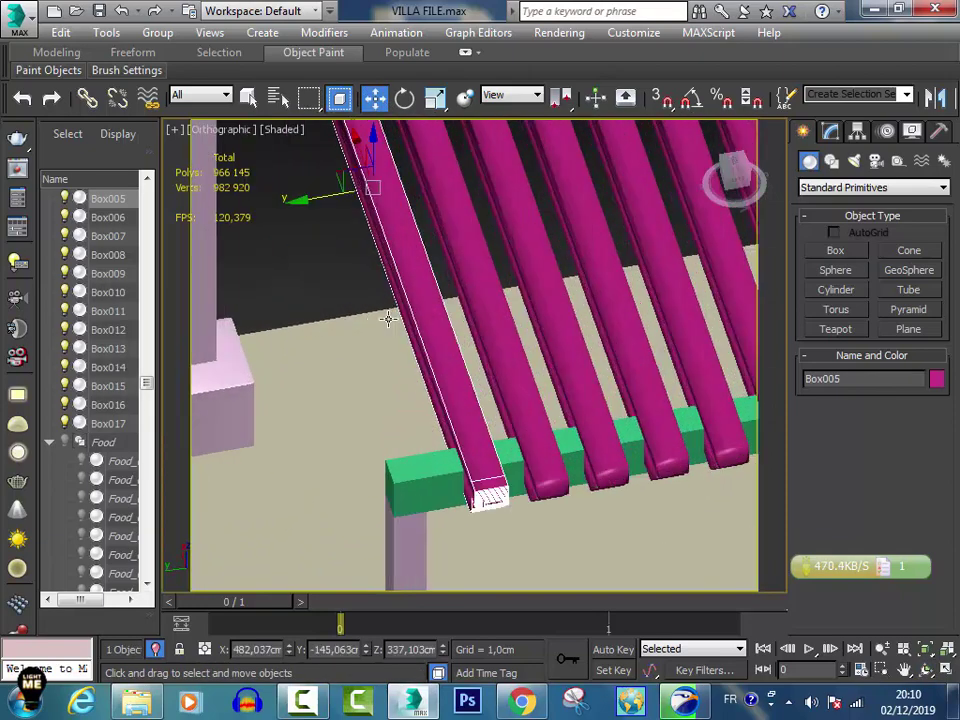
scroll(463, 338, "up", 3)
scroll(463, 338, "down", 5)
mouse_move(399, 253)
left_mouse_down("shift")
mouse_move(366, 261)
mouse_move(380, 283)
left_mouse_up("shift")
left_click(484, 423)
In Top view, move Box018 to the pergola's bottom end.
scroll(307, 318, "down", 1)
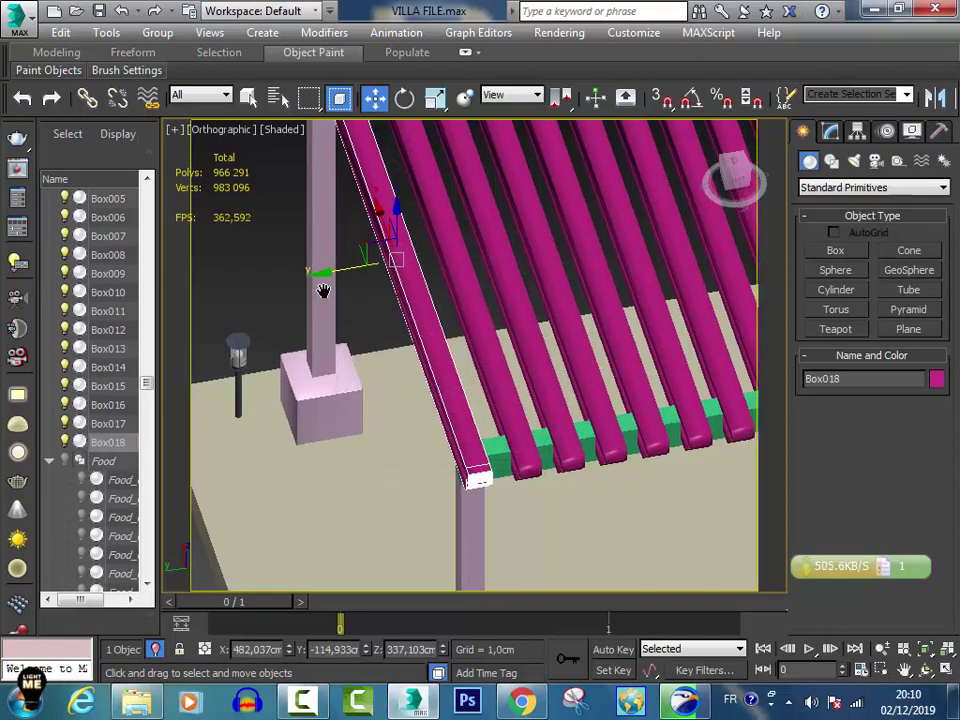
scroll(307, 318, "down", 3)
key("t")
scroll(307, 318, "down", 3)
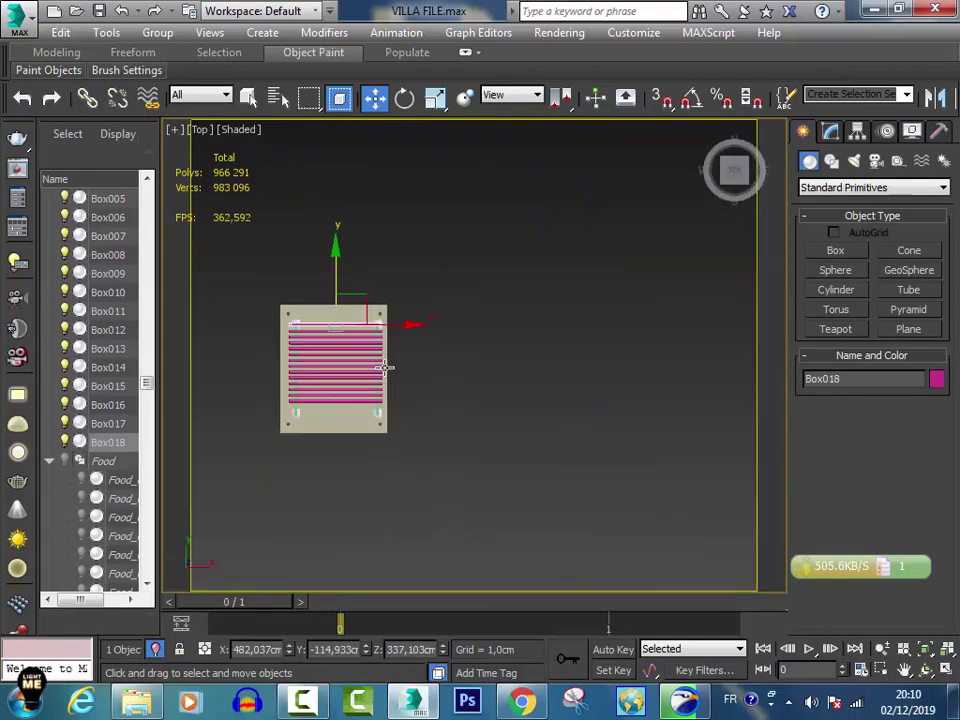
middle_click_drag(349, 344, 437, 239)
scroll(420, 200, "up", 5)
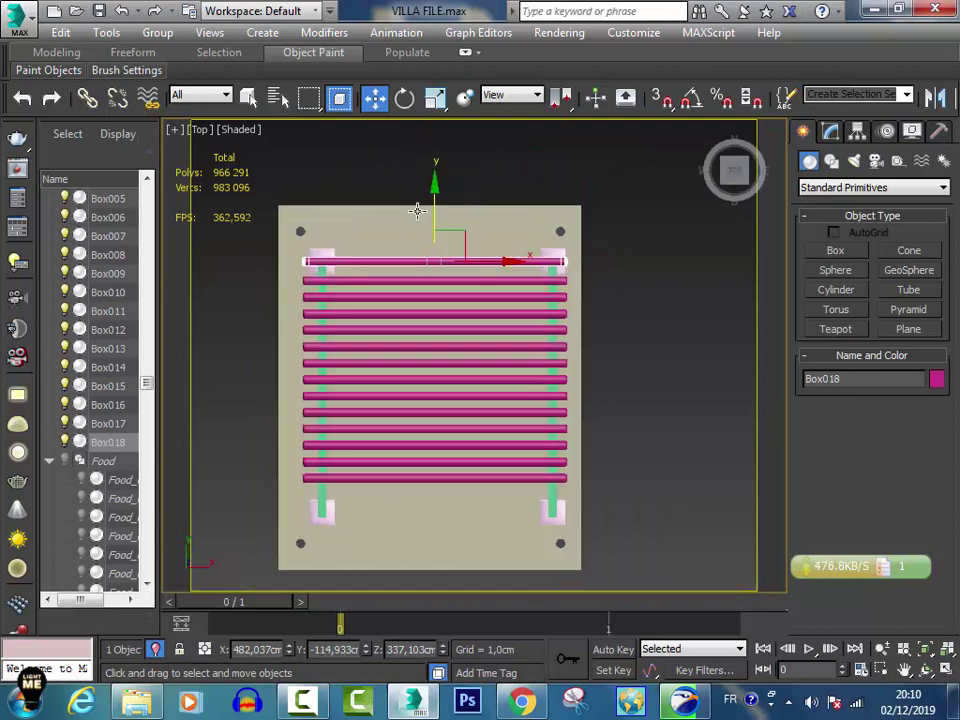
left_click_drag(435, 200, 455, 453)
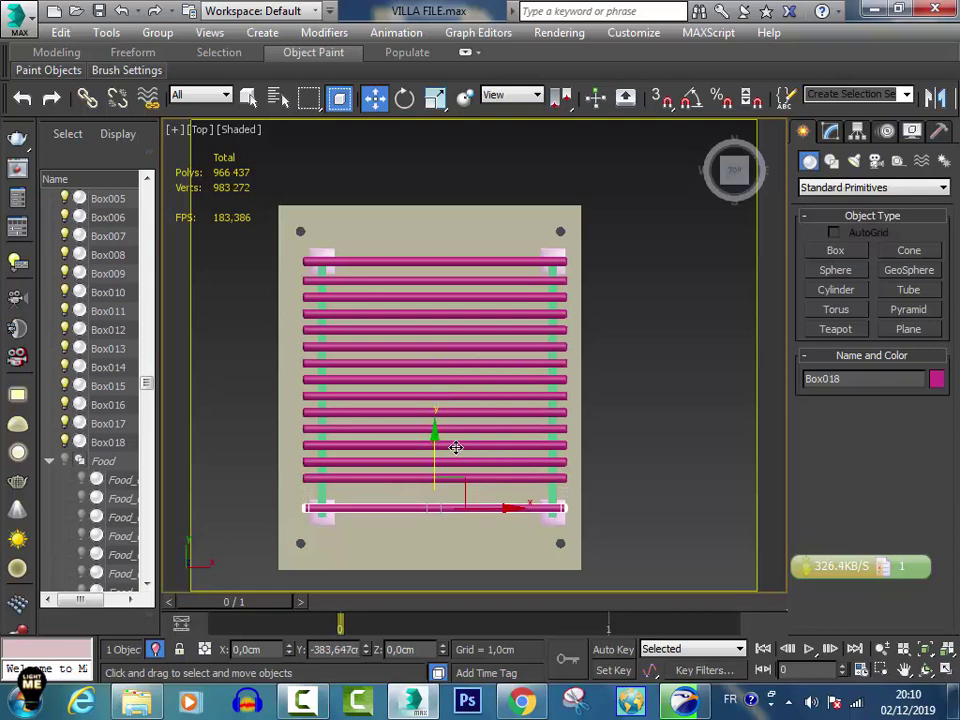
Clone Box018 at the bottom end to create Box019.
left_click_drag(455, 450, 455, 448, "shift")
left_click(481, 430)
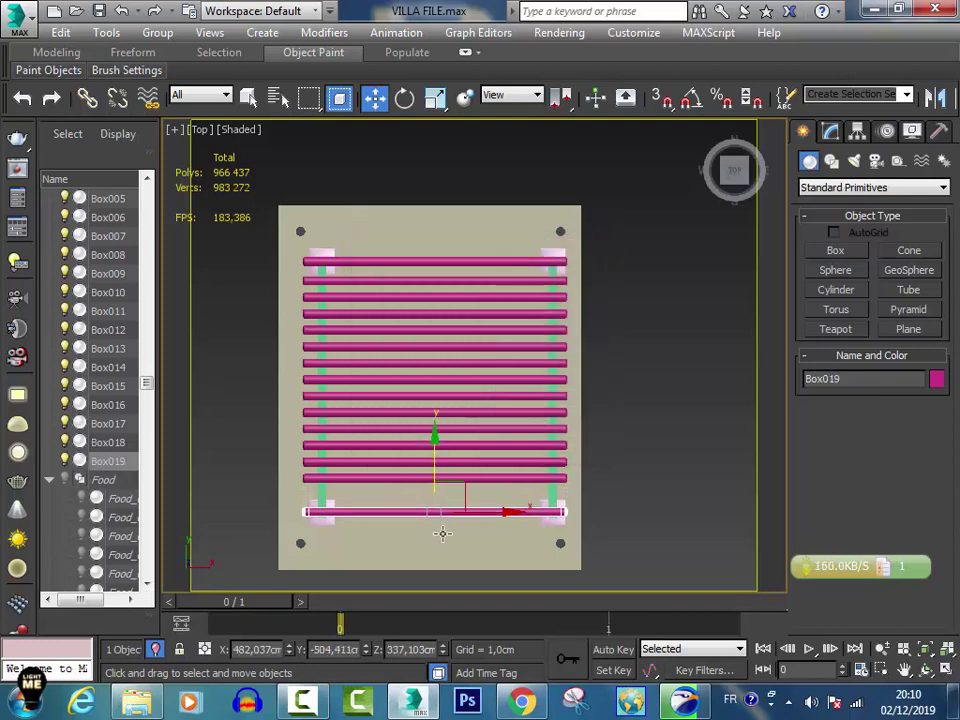
scroll(484, 540, "up", 5)
middle_click_drag(426, 424, 269, 349)
left_click_drag(269, 349, 274, 351)
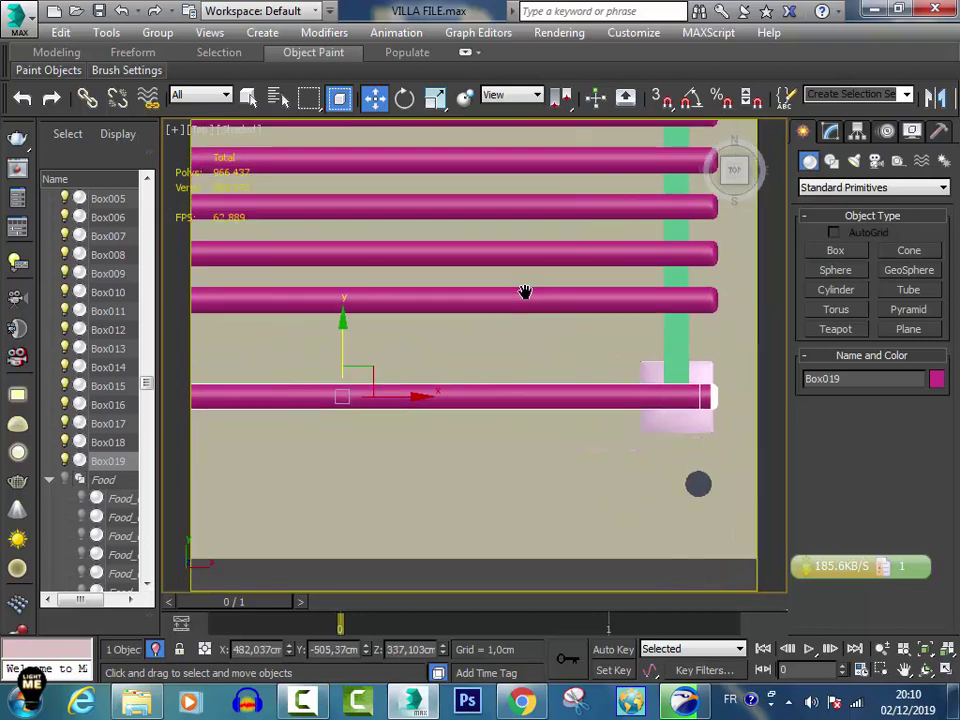
scroll(510, 285, "down", 5)
scroll(499, 279, "up", 3)
middle_click_drag(455, 145, 451, 262)
Shift beams Box006 through Box018, excluding the top beam, slightly down in plan.
left_click(415, 181)
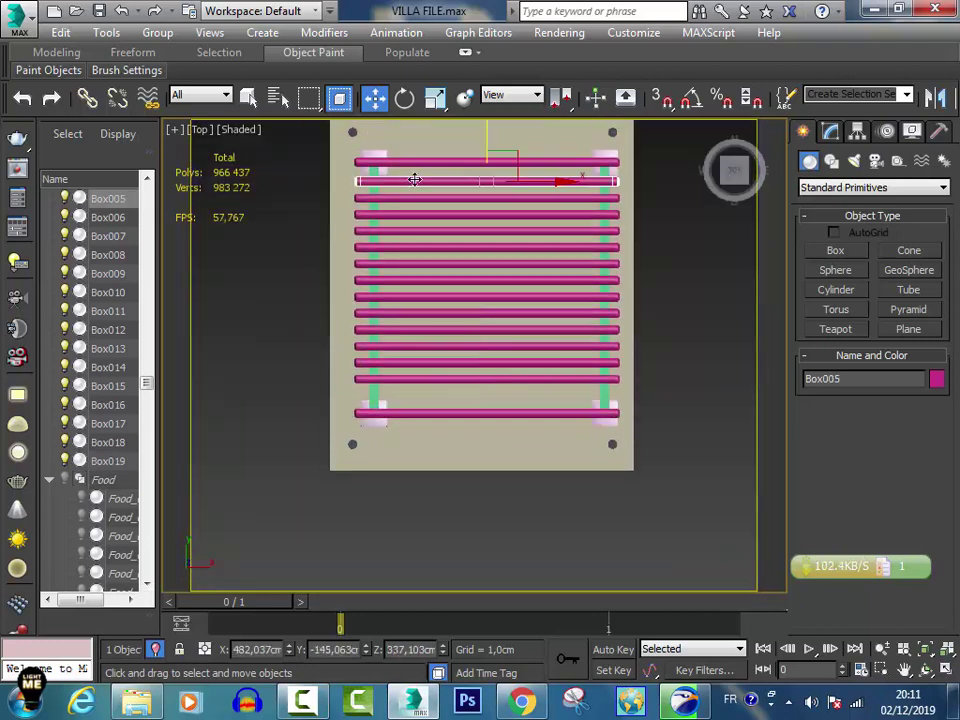
left_click(108, 442, "shift")
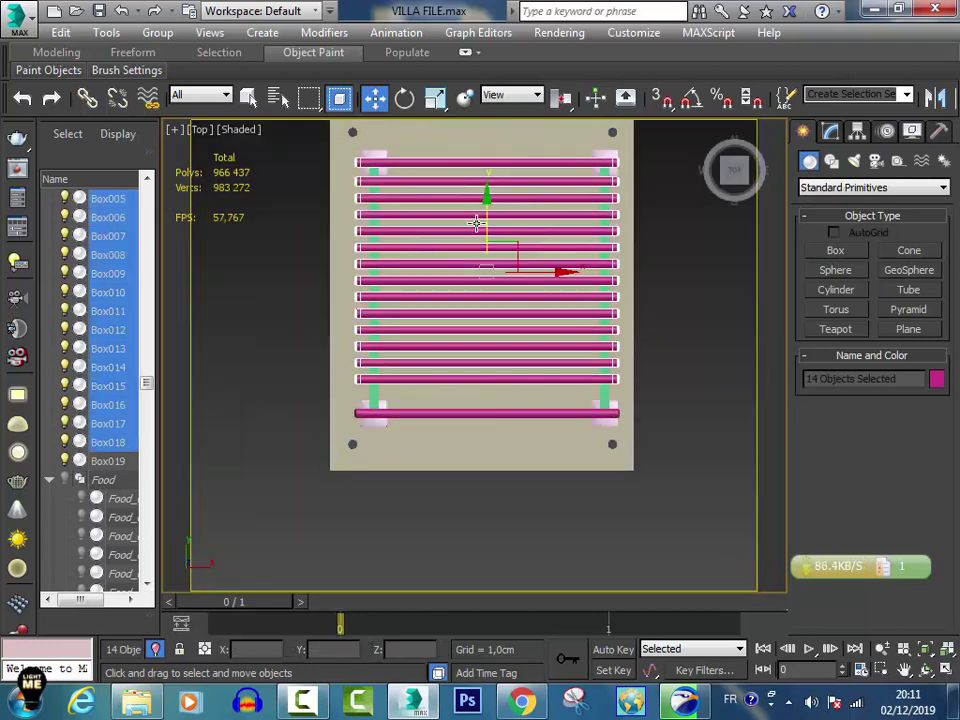
left_click(425, 162, "alt")
left_click_drag(484, 228, 485, 234)
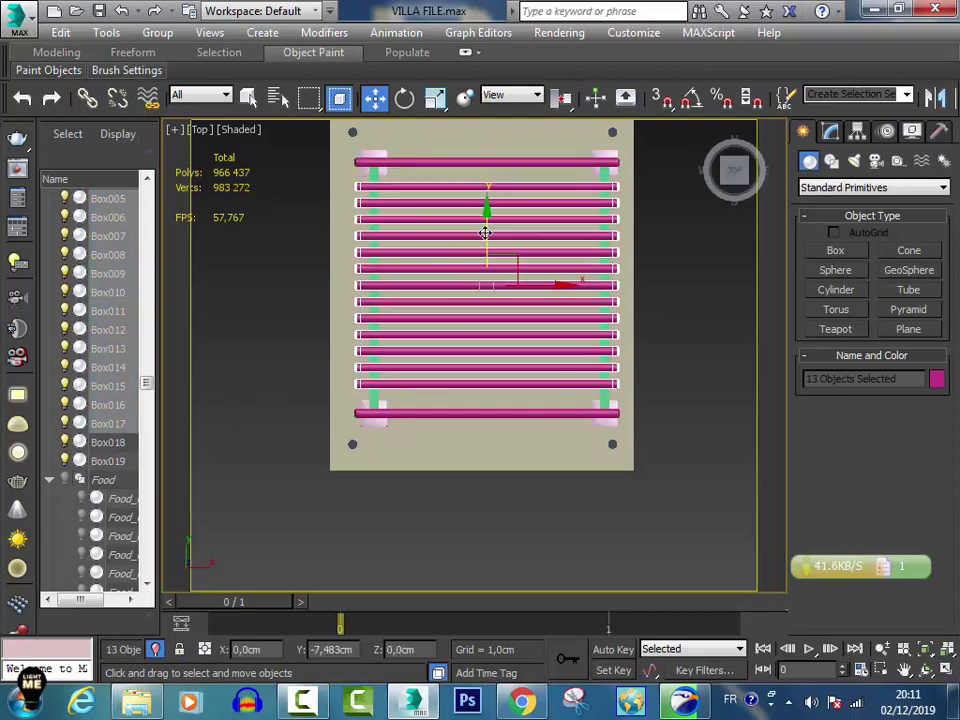
Orbit the pergola in 3D to check the rafters, then clear the selection.
left_click(925, 669)
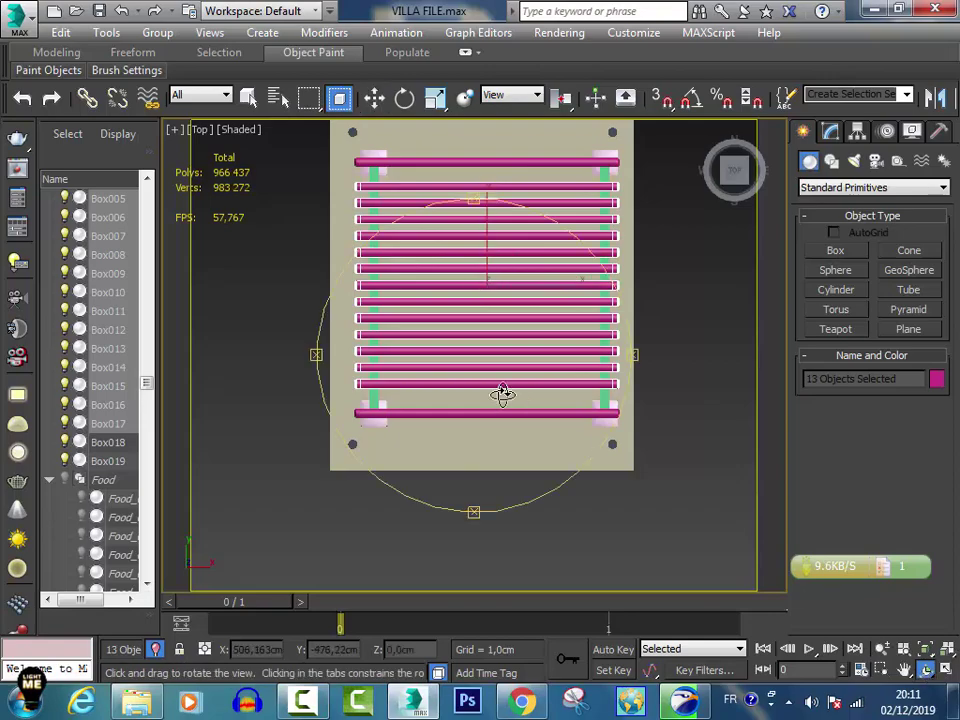
mouse_move(501, 392)
left_mouse_down()
mouse_move(600, 253)
mouse_move(596, 215)
mouse_move(512, 221)
mouse_move(600, 274)
mouse_move(737, 283)
left_mouse_up()
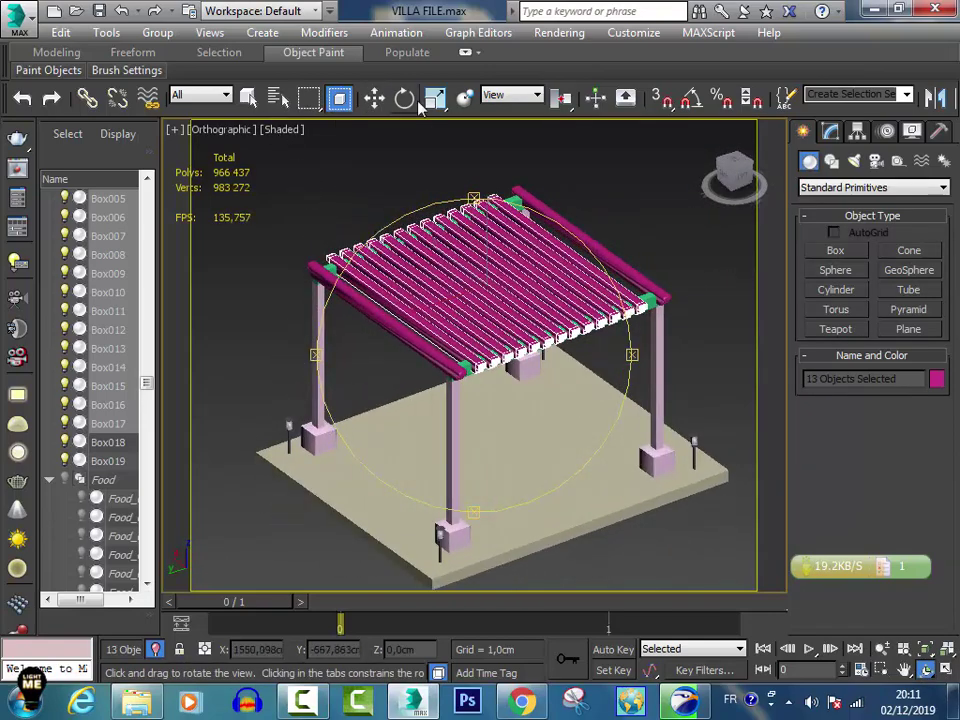
left_click(374, 97)
left_click(345, 216)
scroll(327, 266, "up", 5)
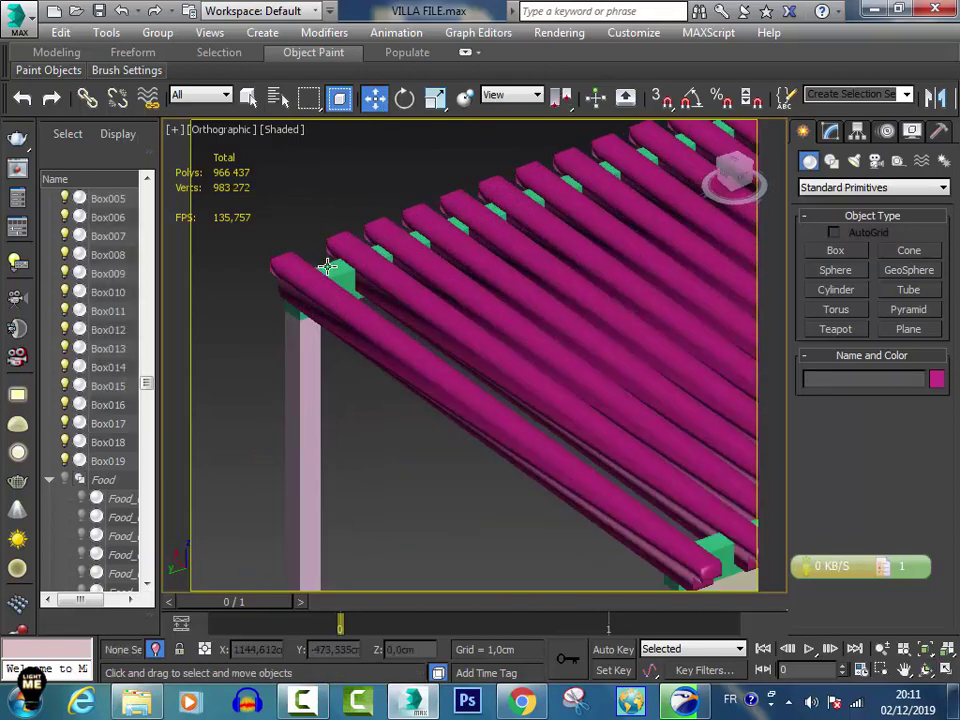
scroll(332, 270, "down", 1)
scroll(336, 262, "up", 3)
left_click(388, 261)
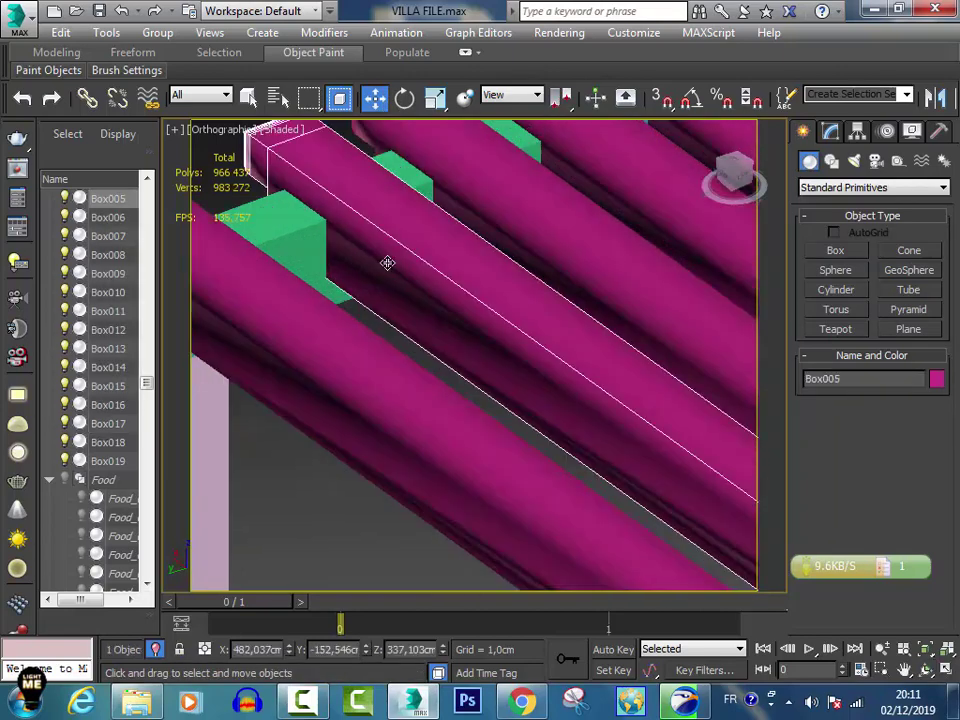
scroll(384, 266, "down", 5)
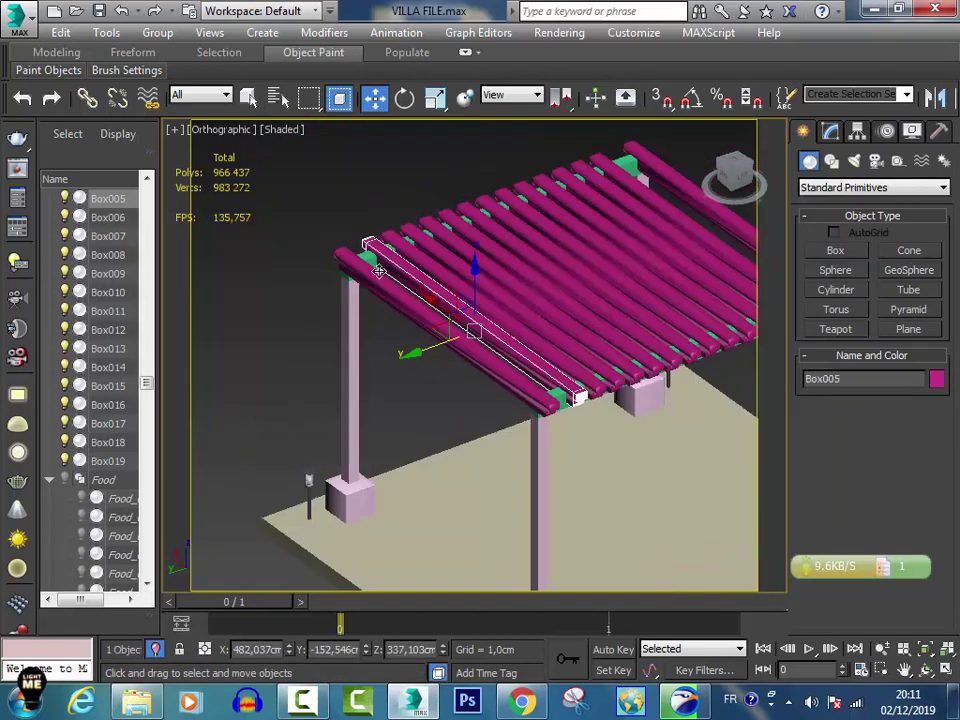
left_click(399, 172)
Look through VRayCam001, then switch the viewport to Top view.
key("c")
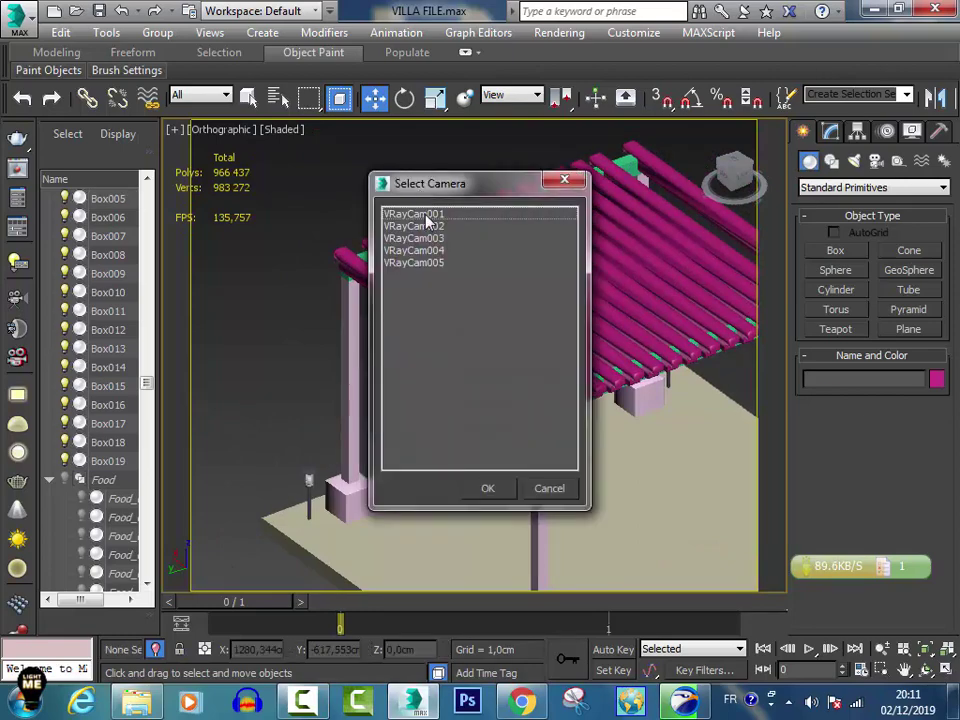
double_click(428, 220)
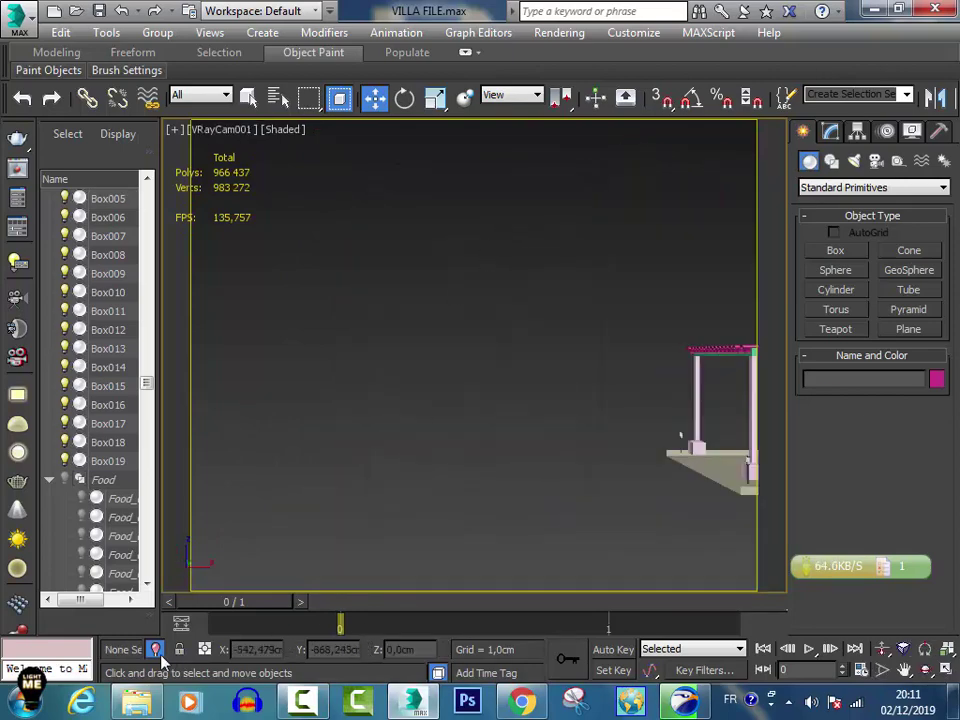
key("f")
key("b")
key("t")
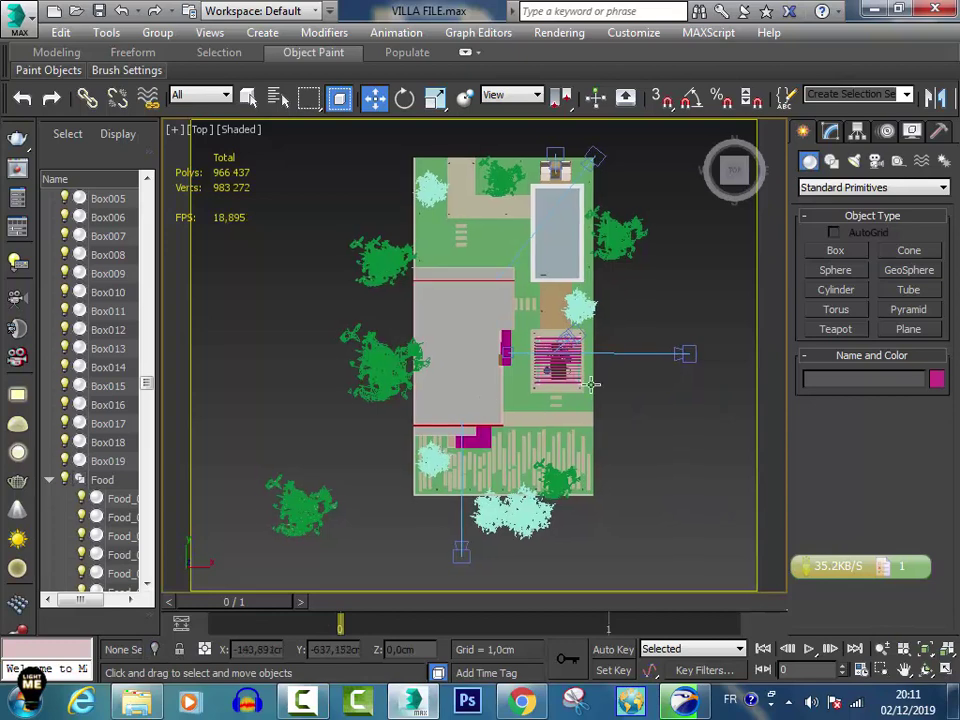
Shift-drag the Clusia rosea tree proxy down near the pergola as an instance.
scroll(591, 384, "up", 5)
left_click(534, 165)
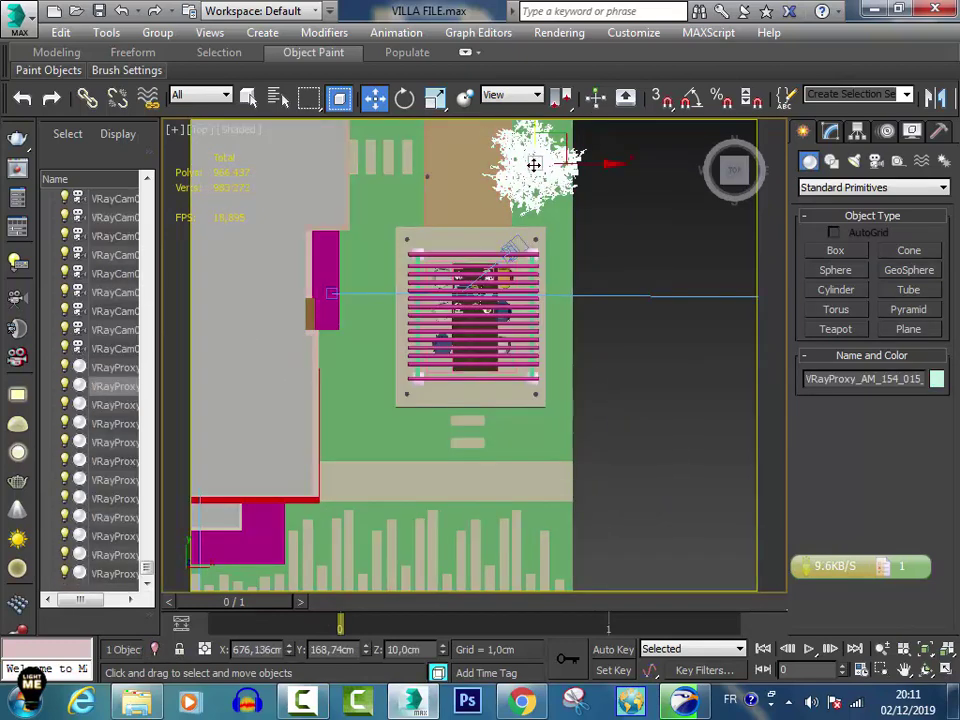
left_click_drag(549, 161, 386, 395, "shift")
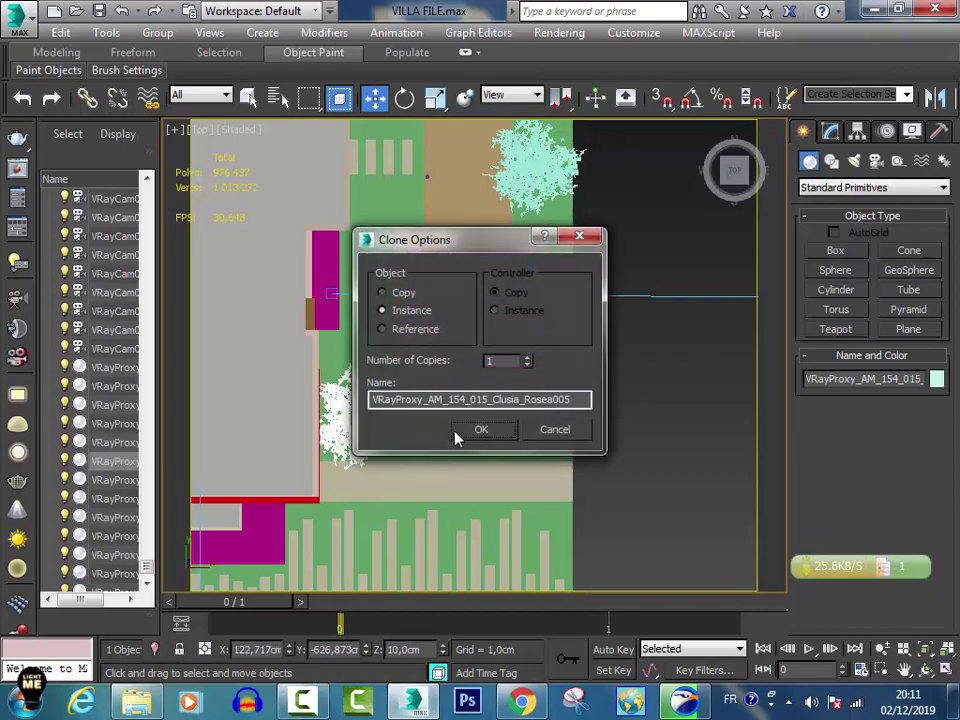
Confirm the tree copy as an Instance and move it onto the lawn beside the pergola.
key("f")
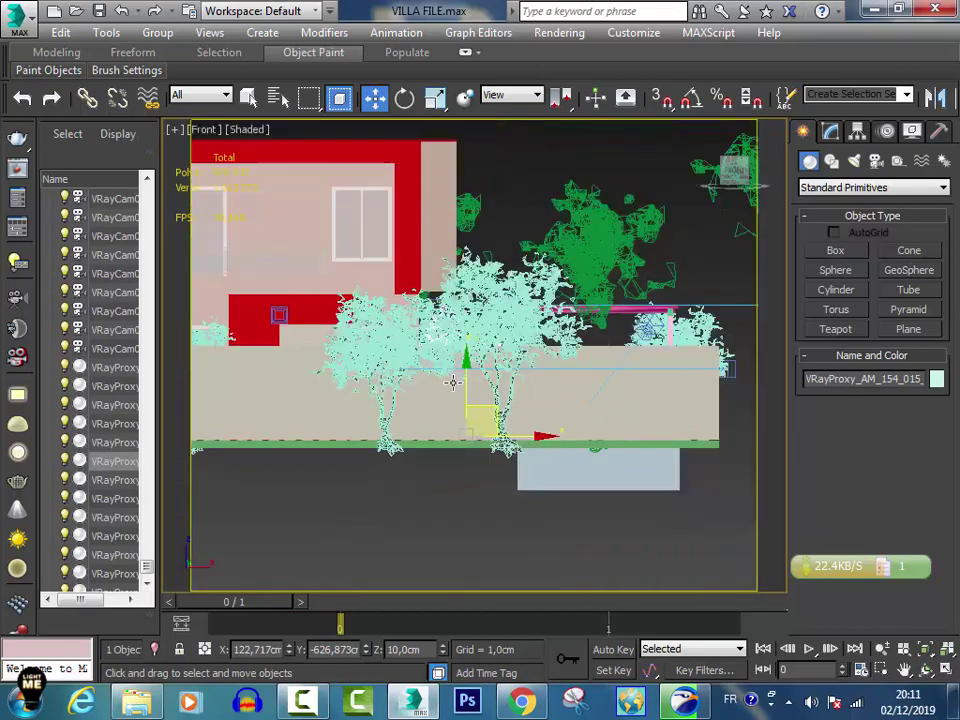
scroll(405, 387, "up", 3)
left_click(925, 670)
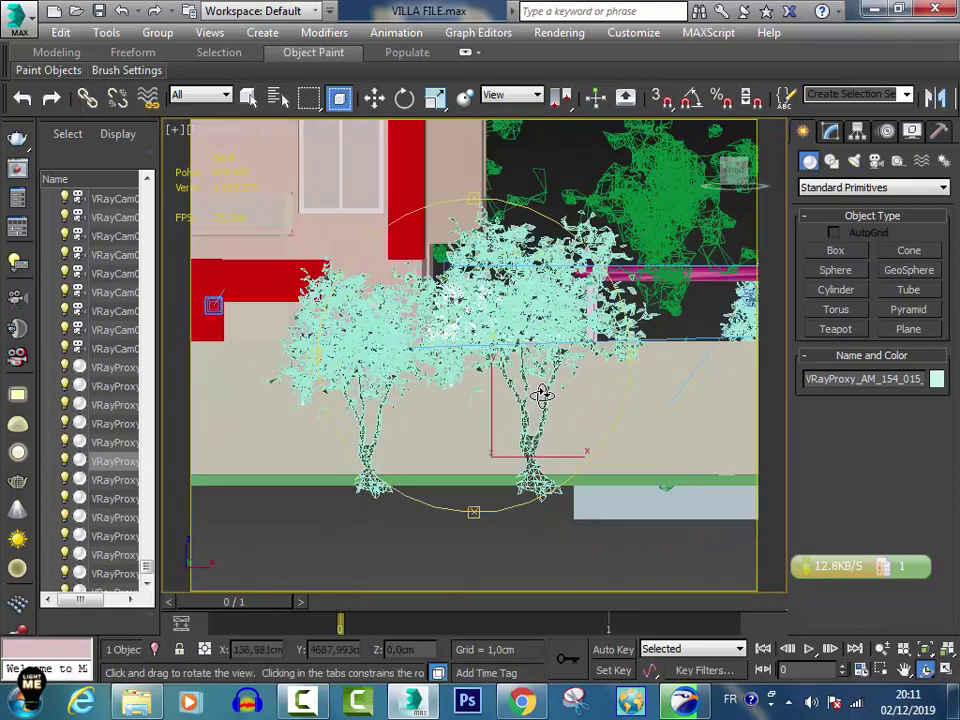
mouse_move(420, 420)
left_mouse_down()
mouse_move(472, 428)
mouse_move(439, 420)
left_mouse_up()
scroll(439, 405, "up", 3)
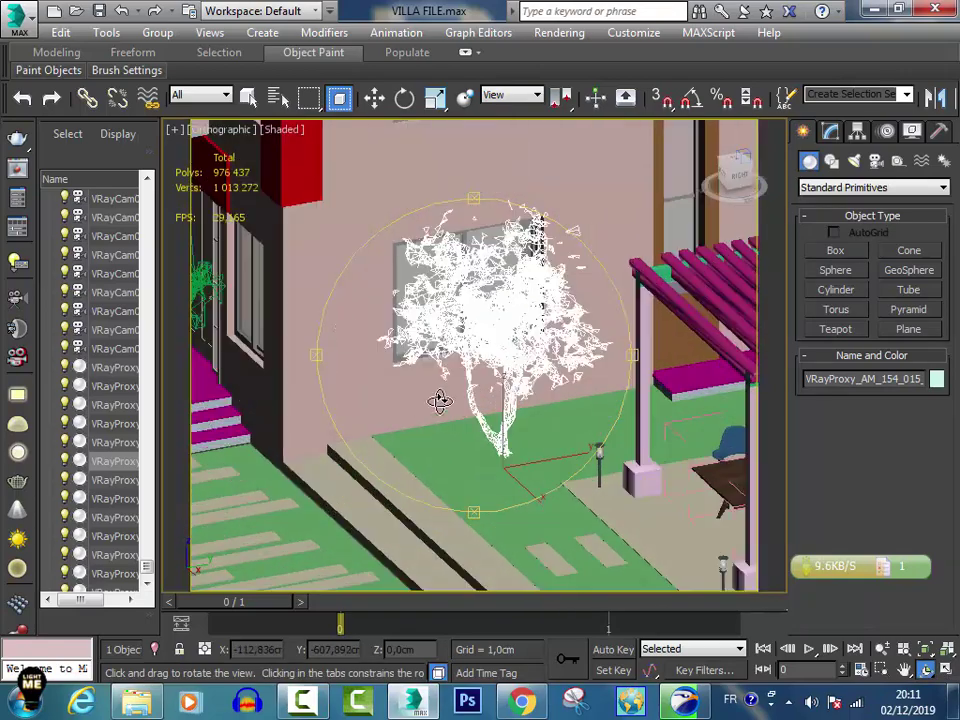
left_click(375, 100)
left_click_drag(514, 465, 550, 512)
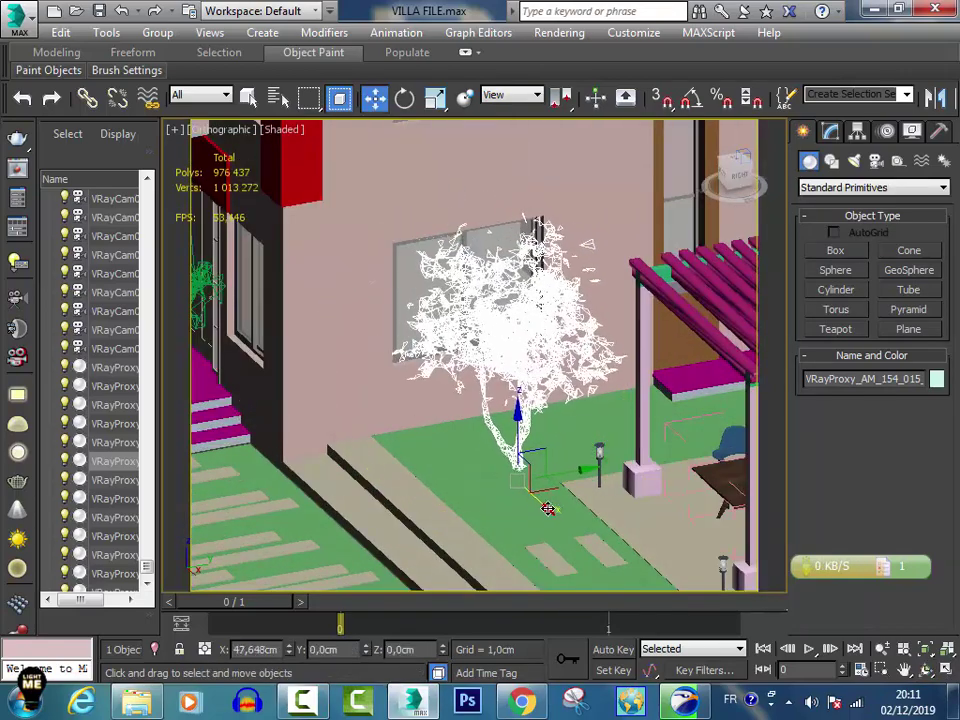
In Top view, nudge the tree along X to 164.429cm.
scroll(579, 379, "down", 2)
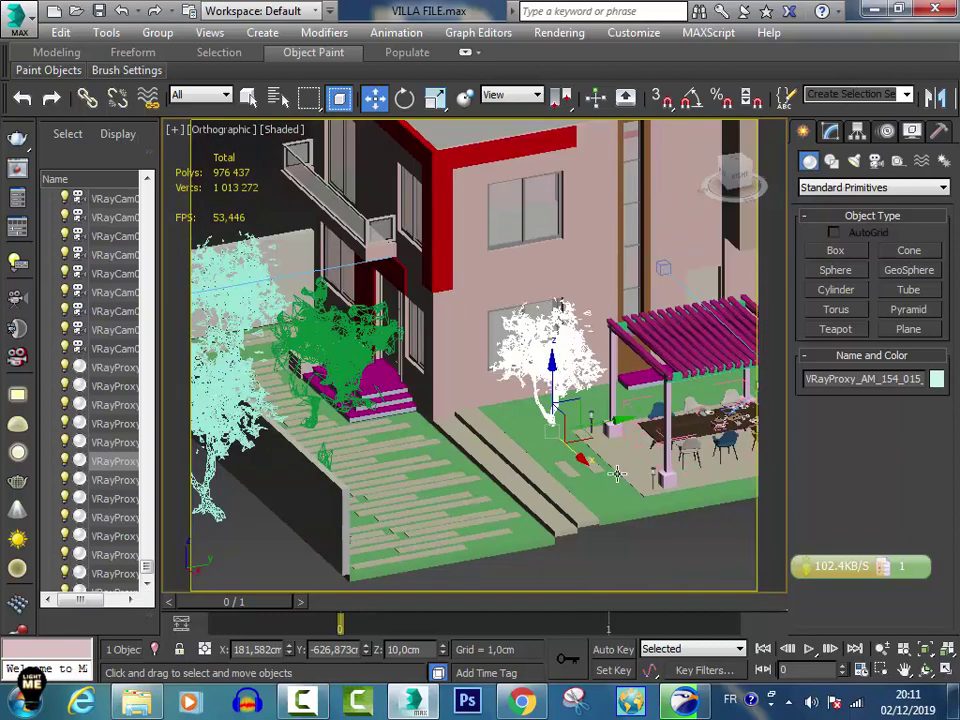
scroll(600, 380, "up", 1)
scroll(530, 418, "up", 1)
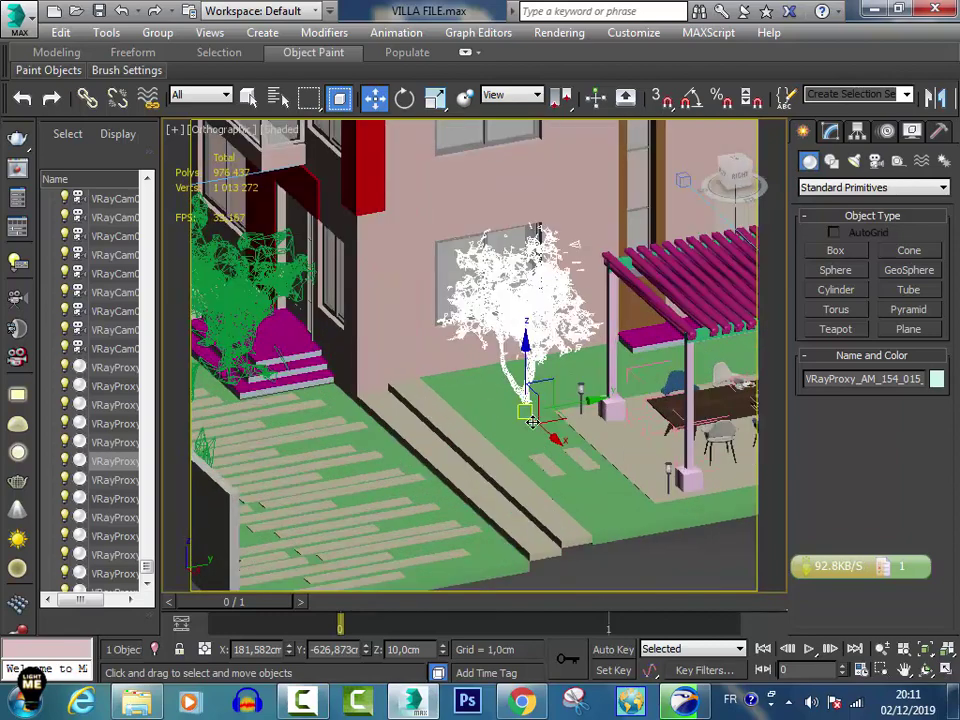
scroll(556, 442, "up", 1)
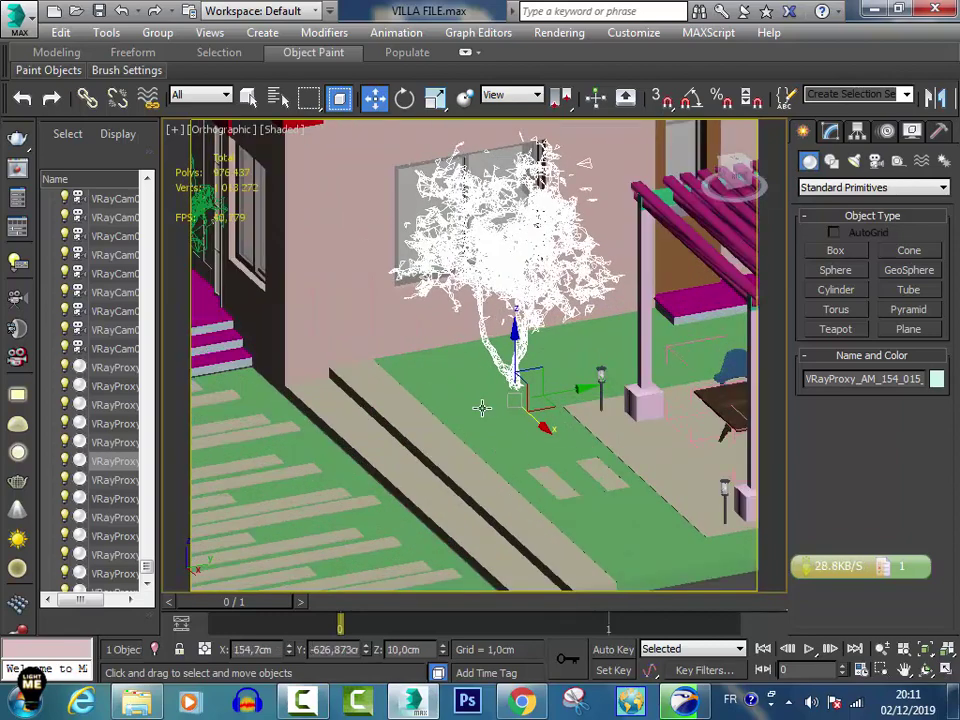
key("t")
key("z")
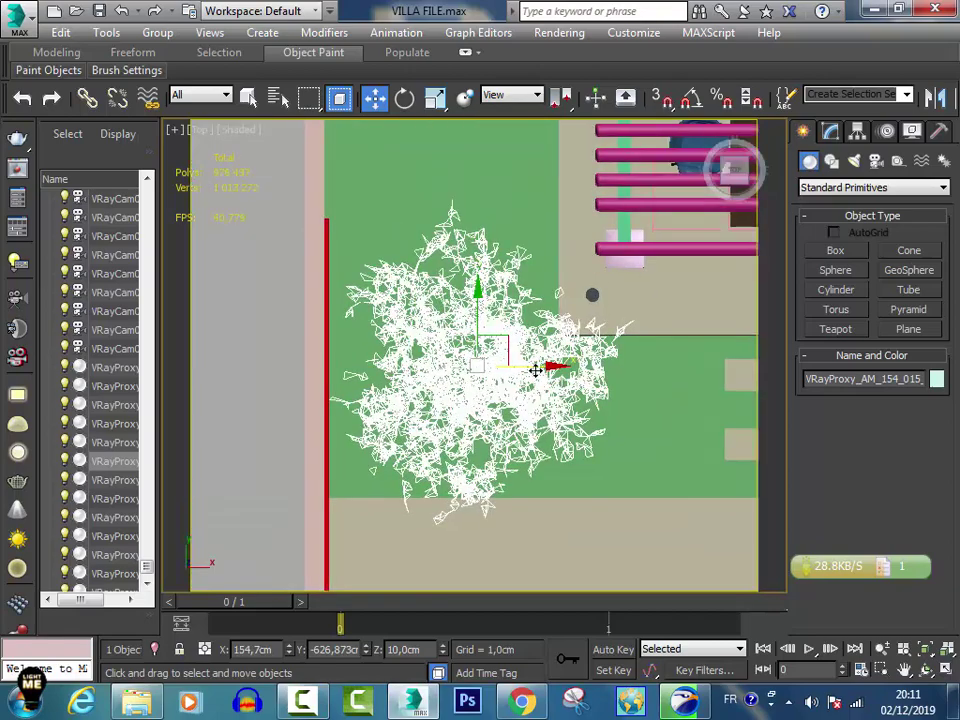
left_click_drag(536, 370, 543, 368)
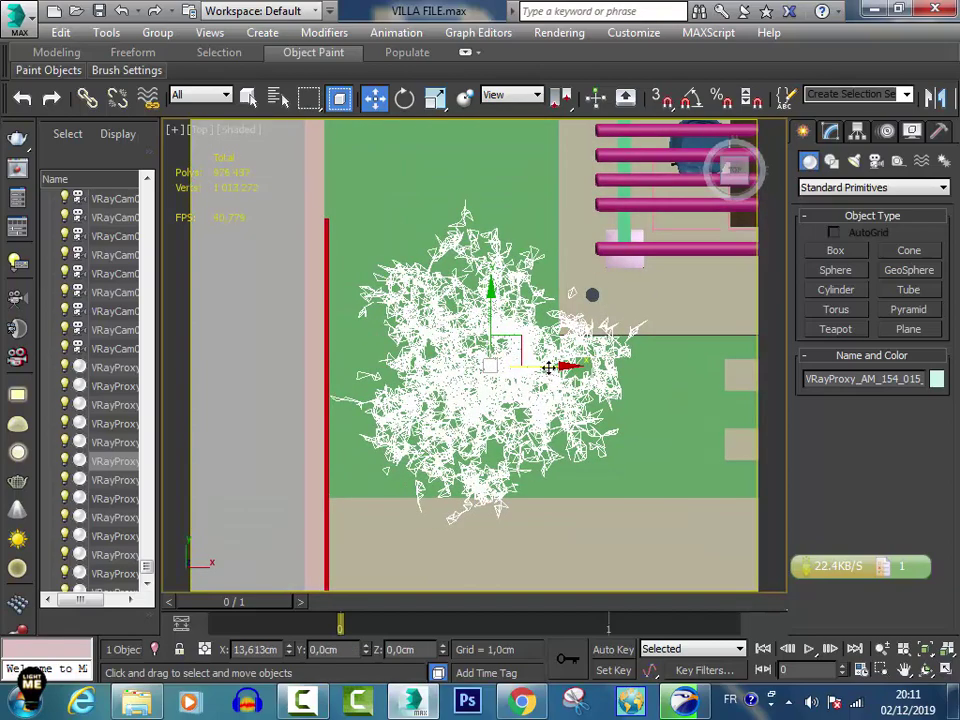
In an angled 3D view, uniformly scale the tree down to about 96%.
left_click(924, 668)
mouse_move(681, 523)
left_mouse_down()
mouse_move(506, 347)
mouse_move(457, 227)
left_mouse_up()
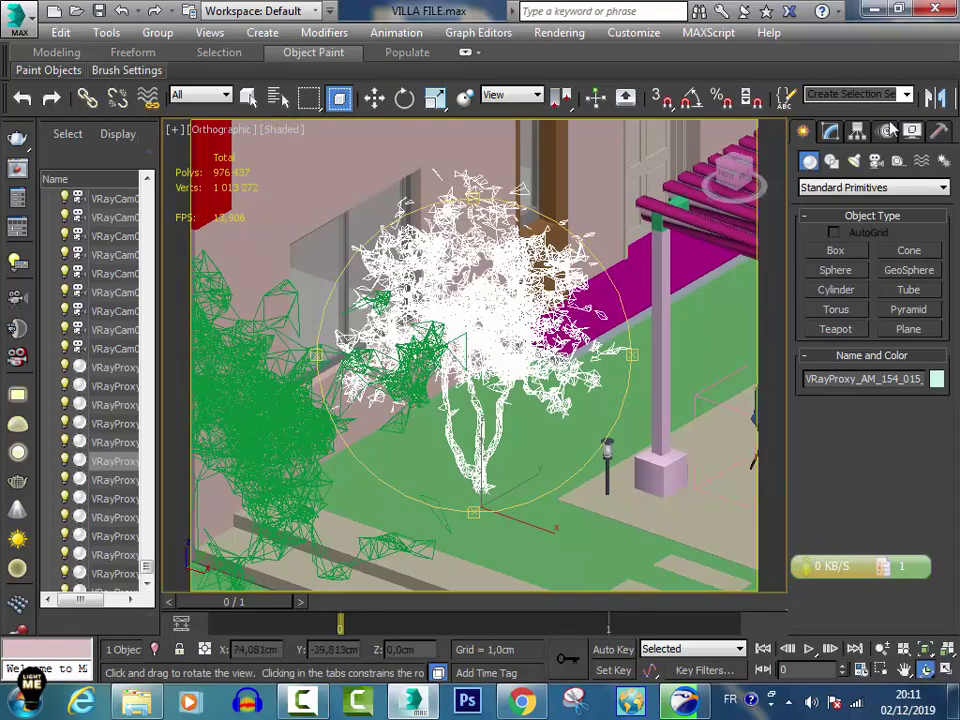
left_click(831, 134)
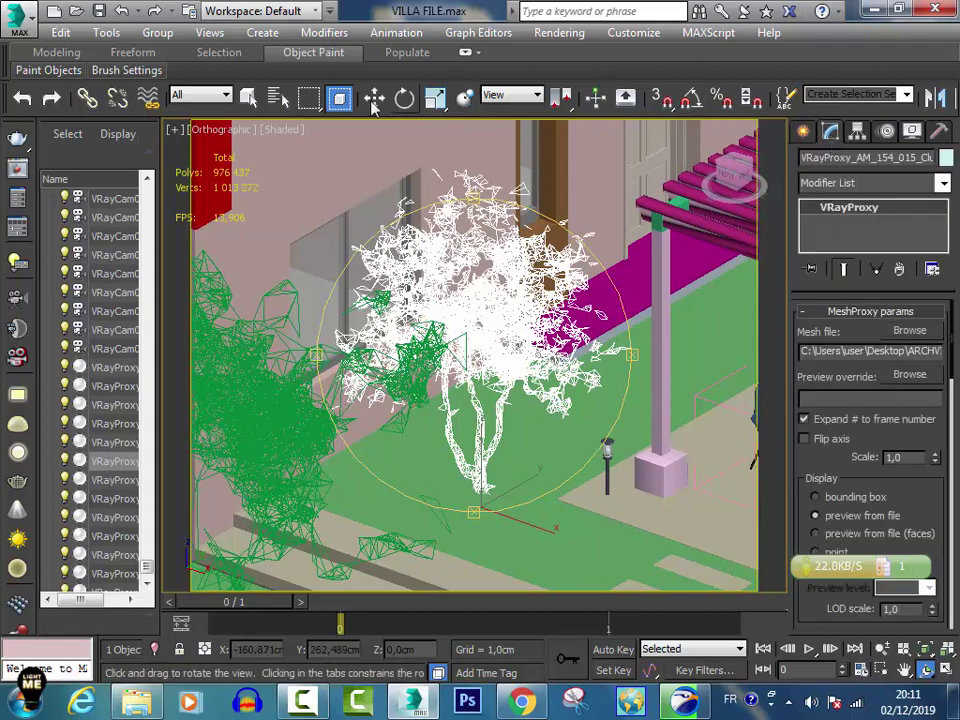
left_click(435, 97)
left_click_drag(482, 497, 481, 514)
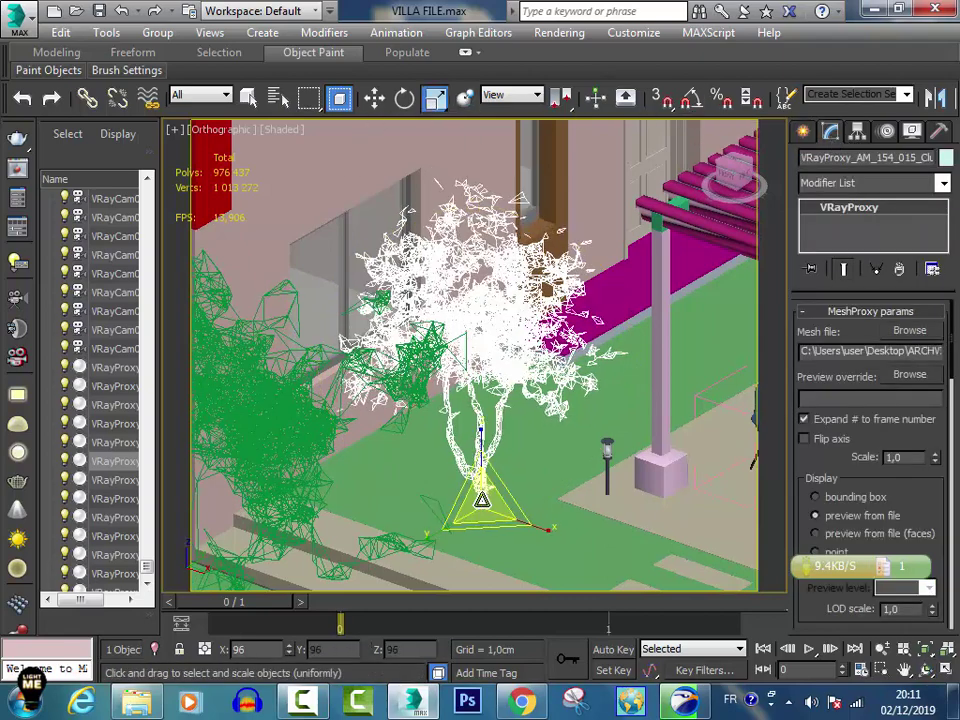
Select the mesh object 148 011 and dismiss the scene camera list.
key("w")
left_click(593, 386)
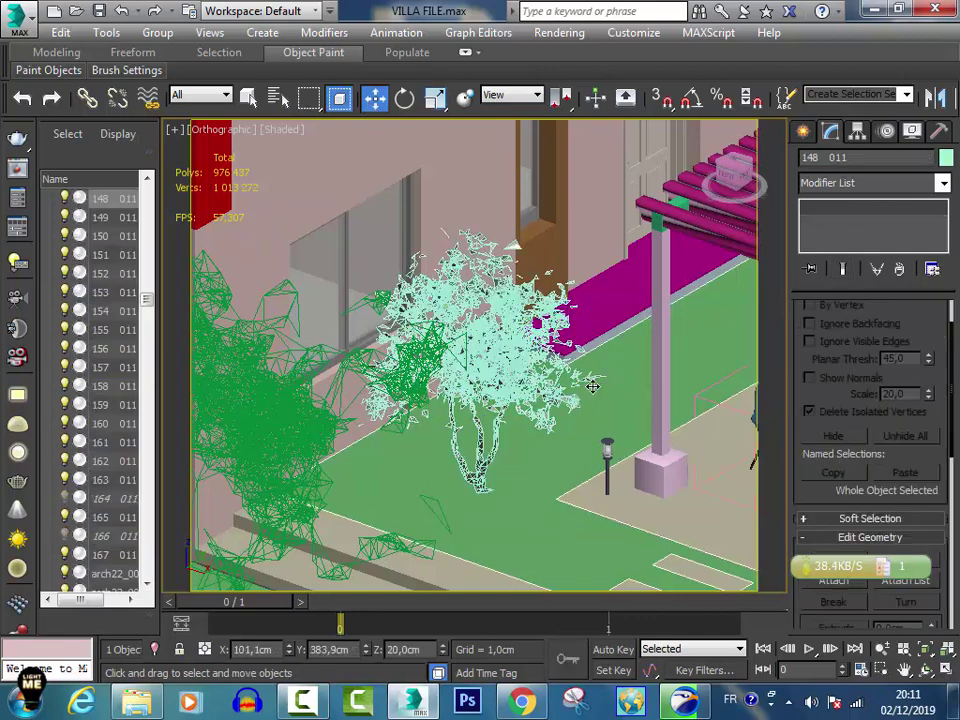
scroll(593, 386, "down", 2)
key("c")
key("Return")
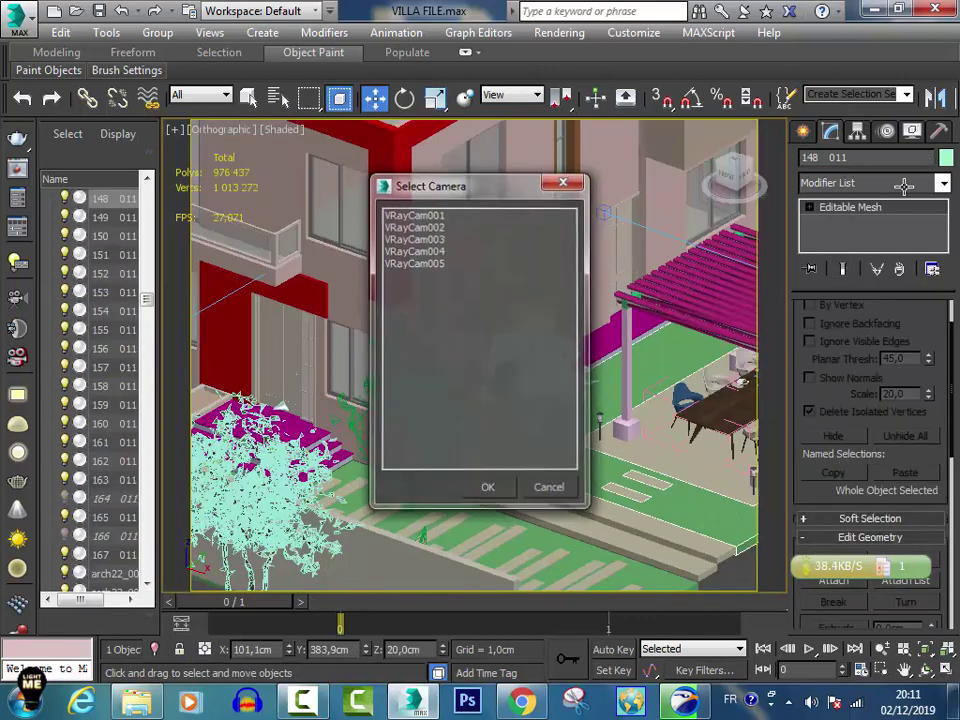
View the villa plot from Top, clear the selection, and save the scene.
left_click(804, 134)
key("t")
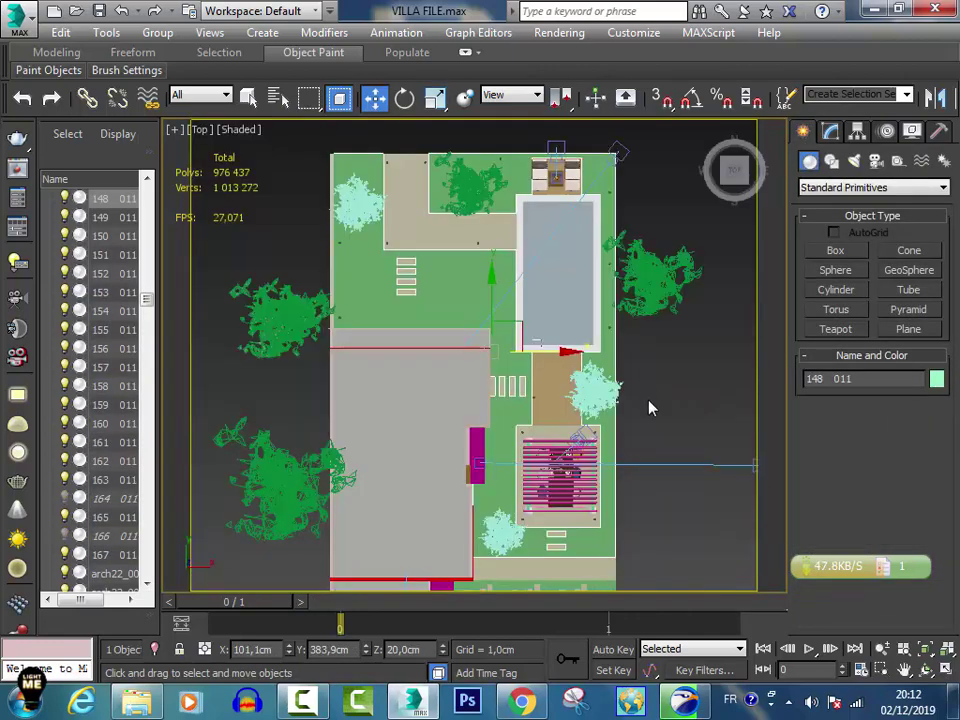
left_click(670, 436)
key("ctrl+s")
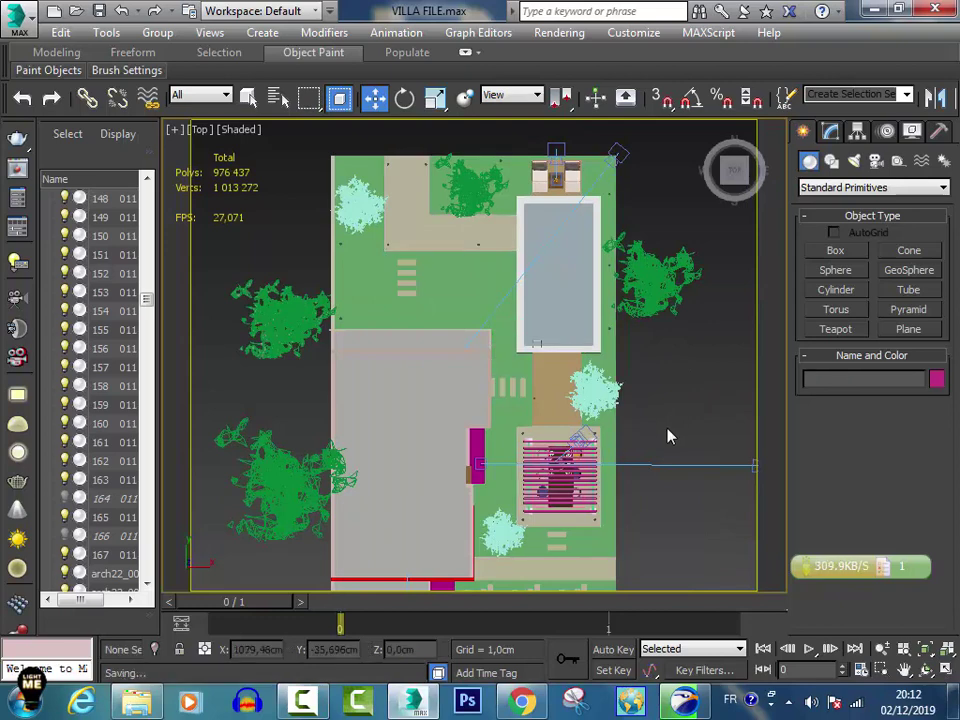
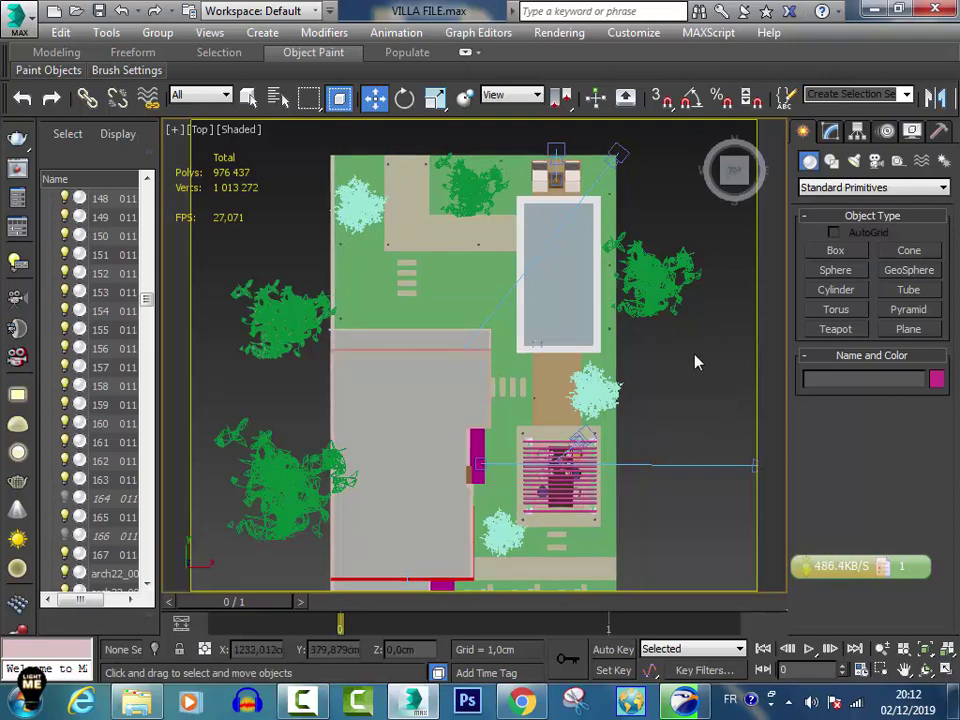
Switch the viewport to VRayCam001 and hide object 167 011 to reveal the entrance steps.
key("c")
double_click(396, 213)
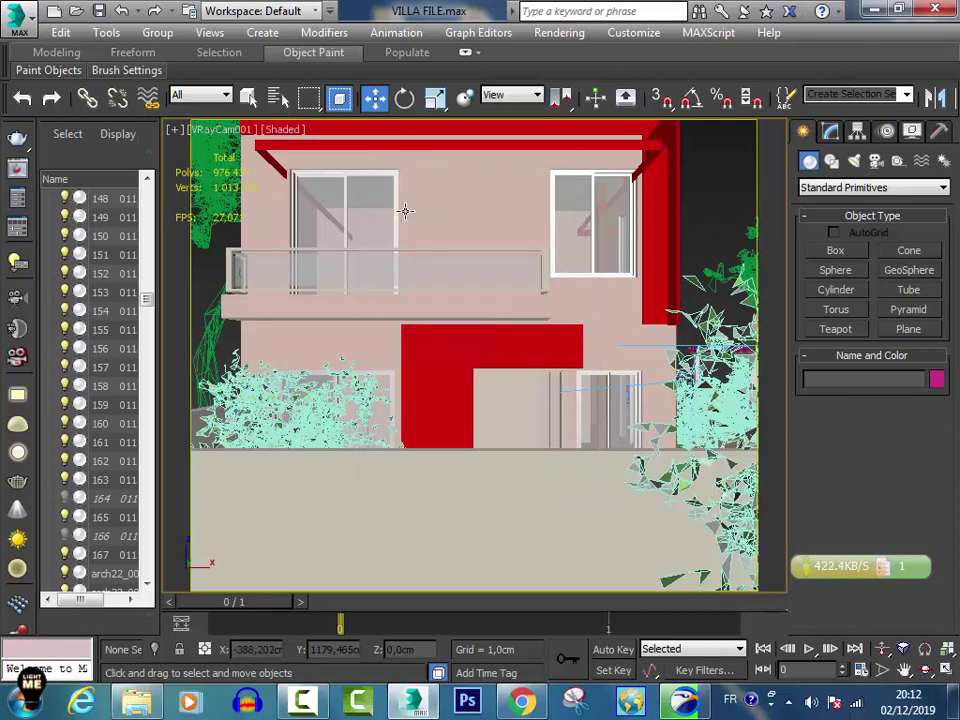
left_click(244, 335)
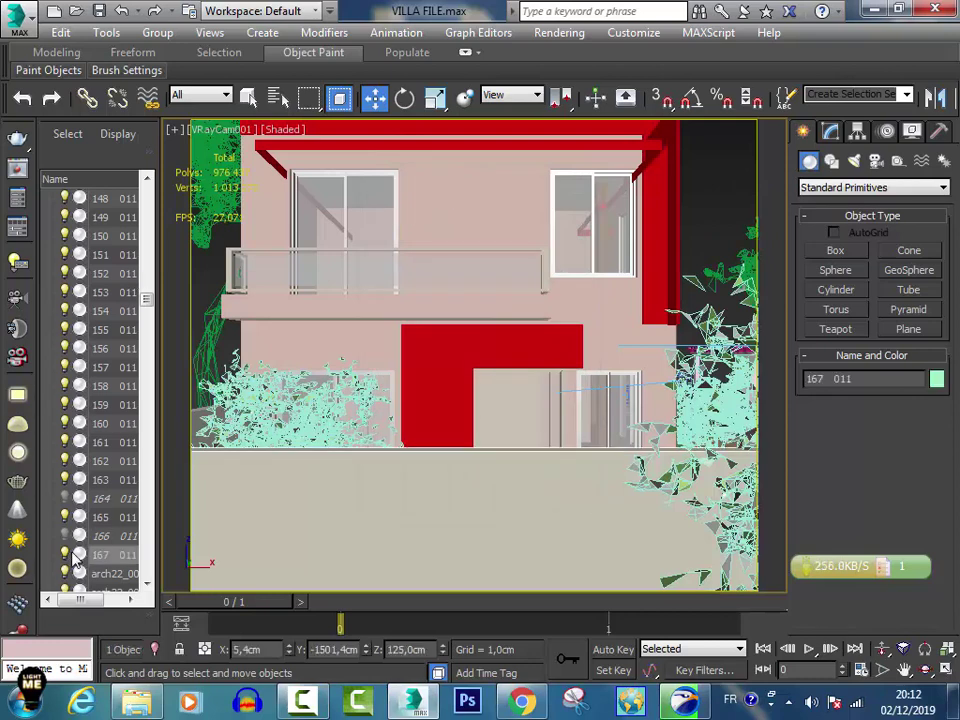
right_click(364, 395)
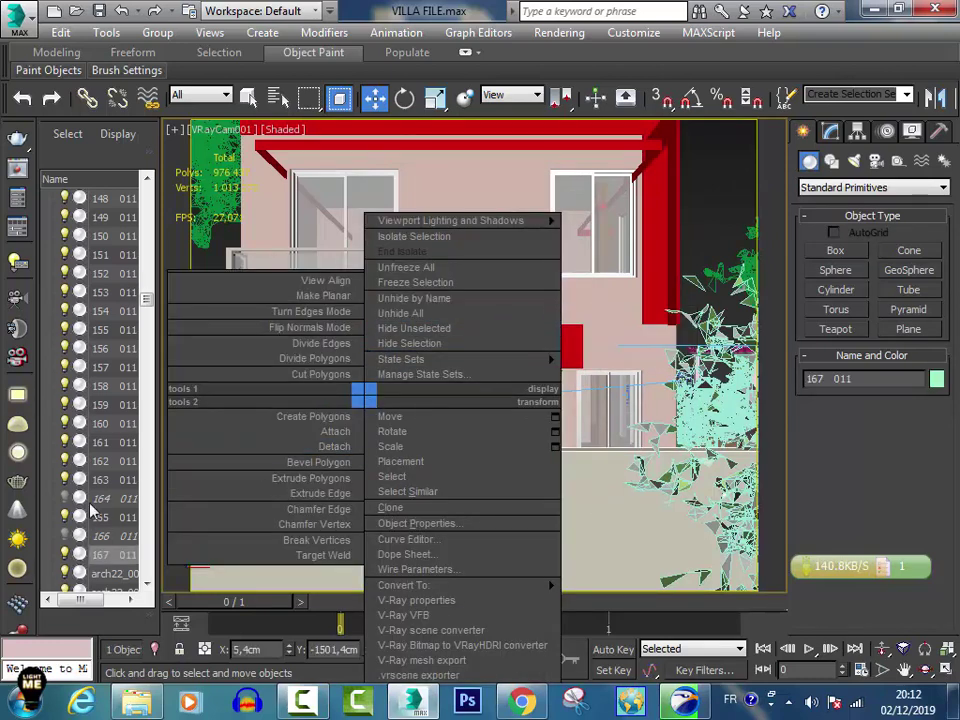
left_click(68, 560)
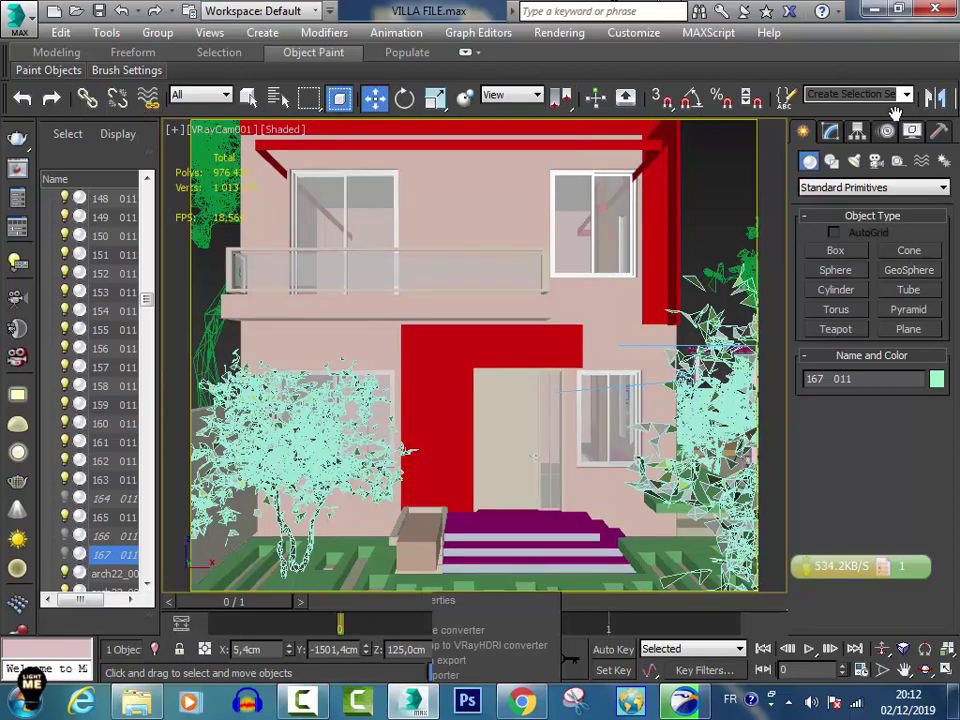
left_click_drag(900, 100, 656, 124)
Unlock and set the render image aspect to 0,8 for an 800×1000 portrait output, then re-lock it.
left_click(933, 102)
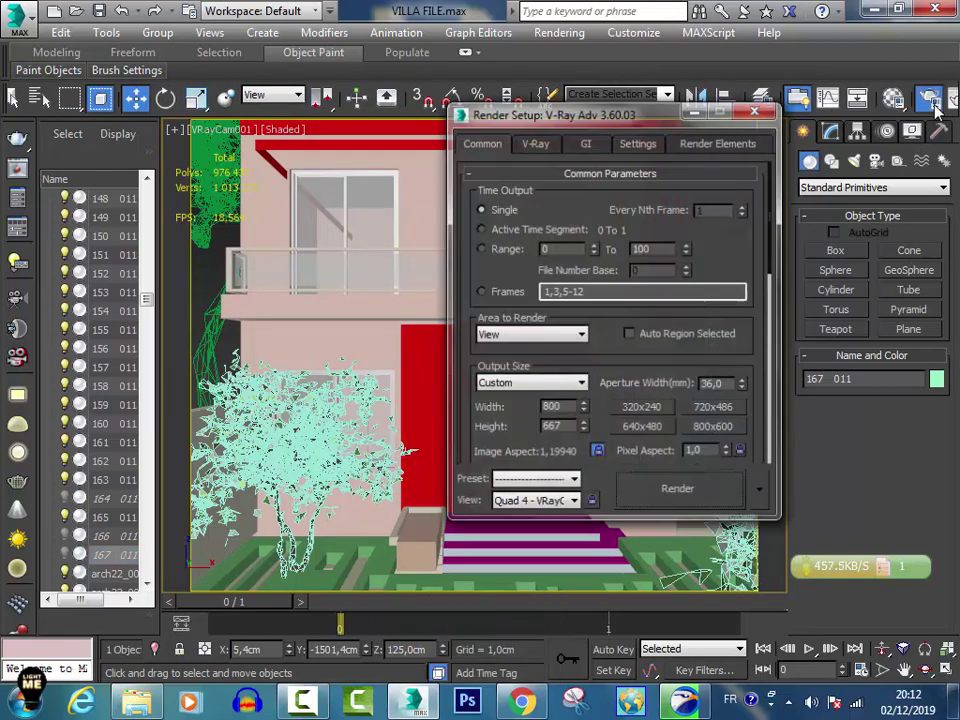
double_click(550, 407)
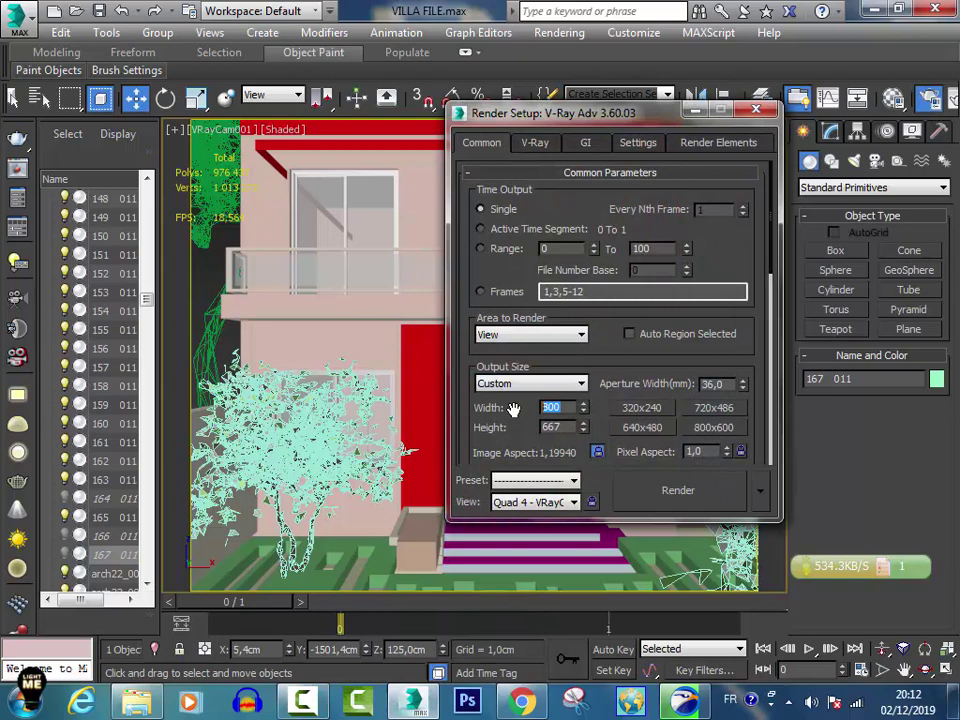
left_click(580, 453)
mouse_move(577, 449)
left_mouse_down()
mouse_move(540, 448)
mouse_move(573, 457)
left_mouse_up()
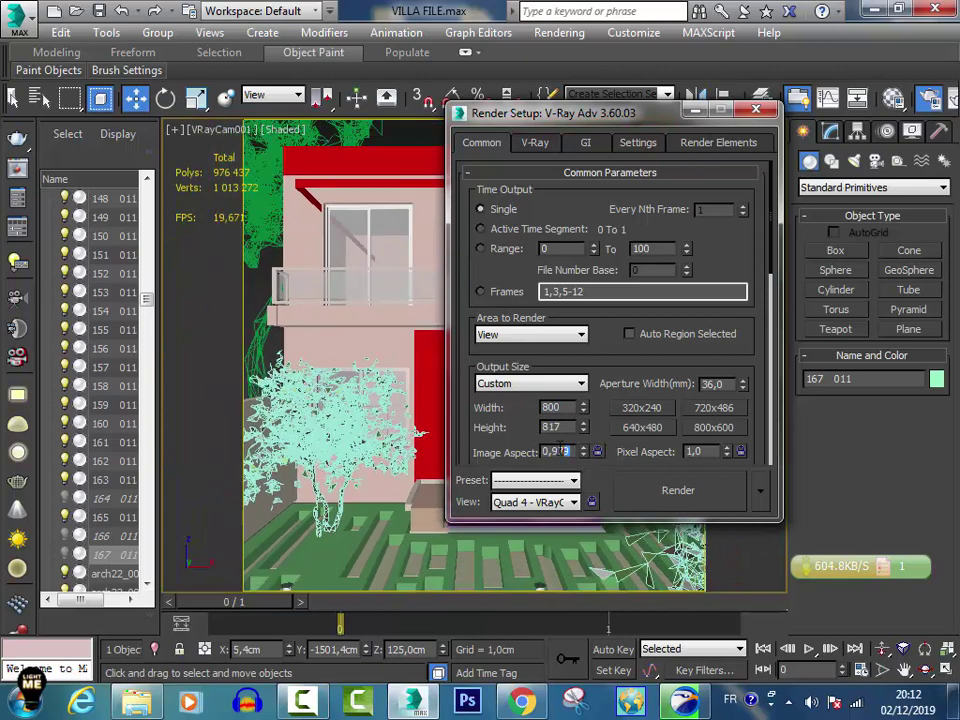
type("0,8")
key("Return")
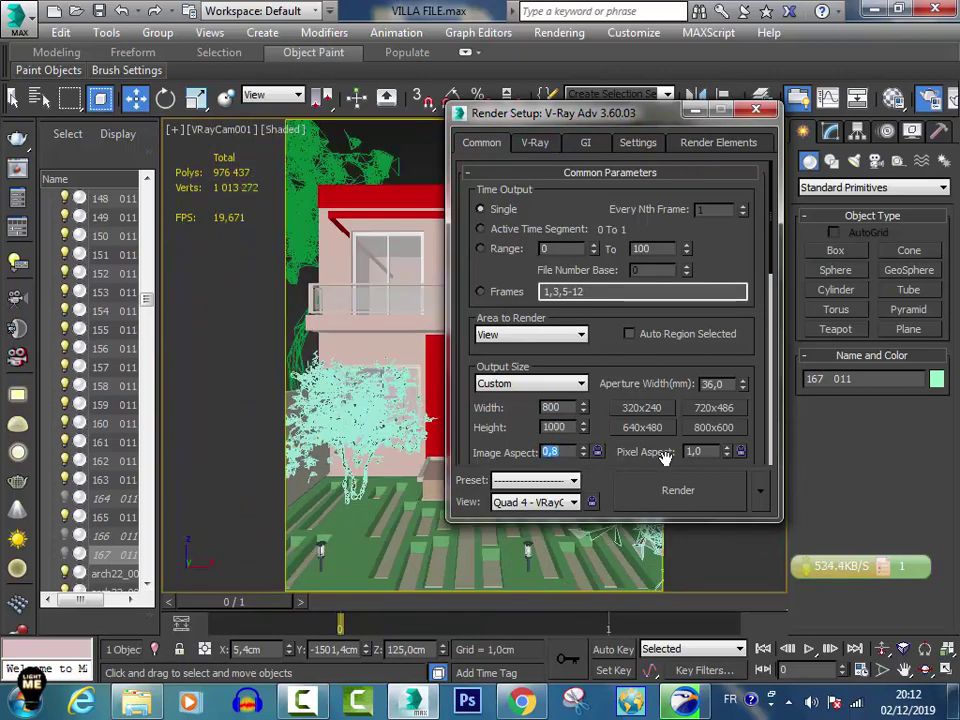
left_click(597, 451)
key("F10")
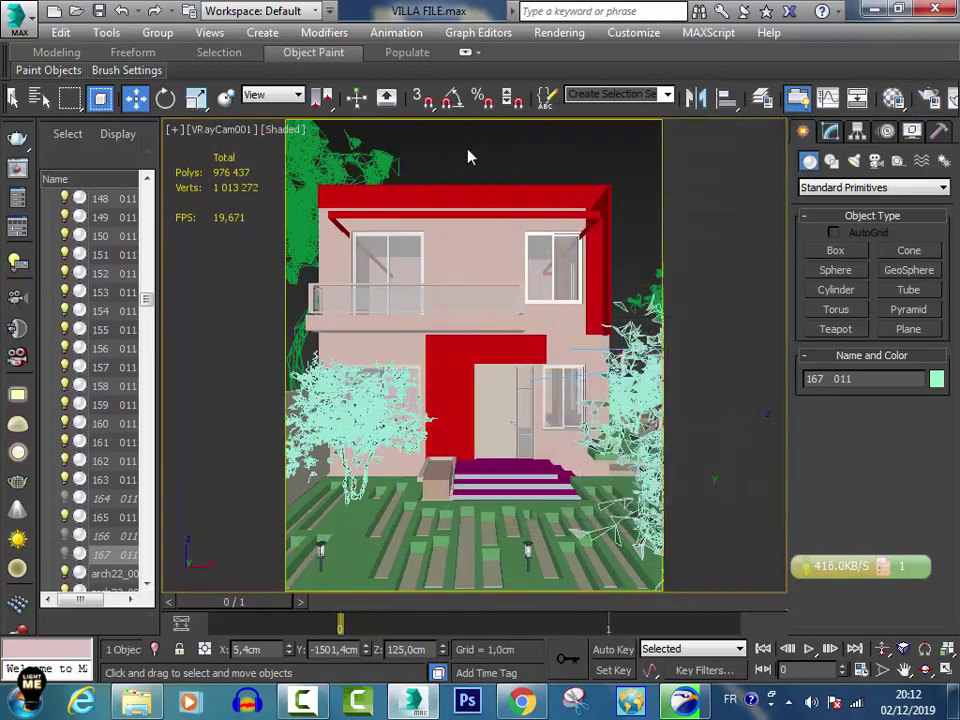
left_click(484, 156)
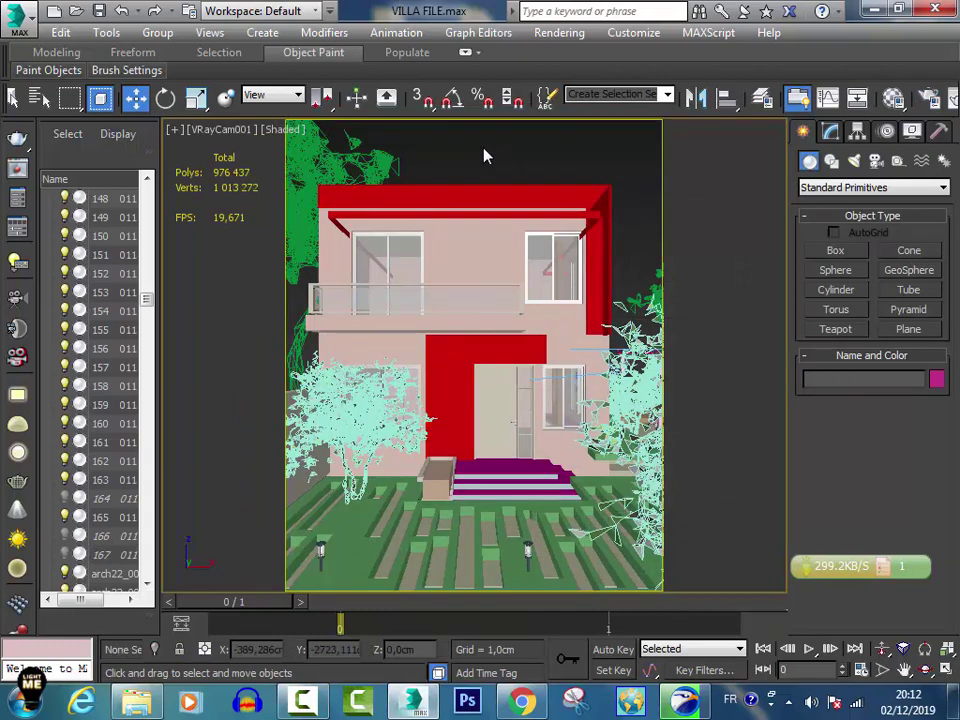
Switch the viewport to the VRayCam002 pergola camera.
key("c")
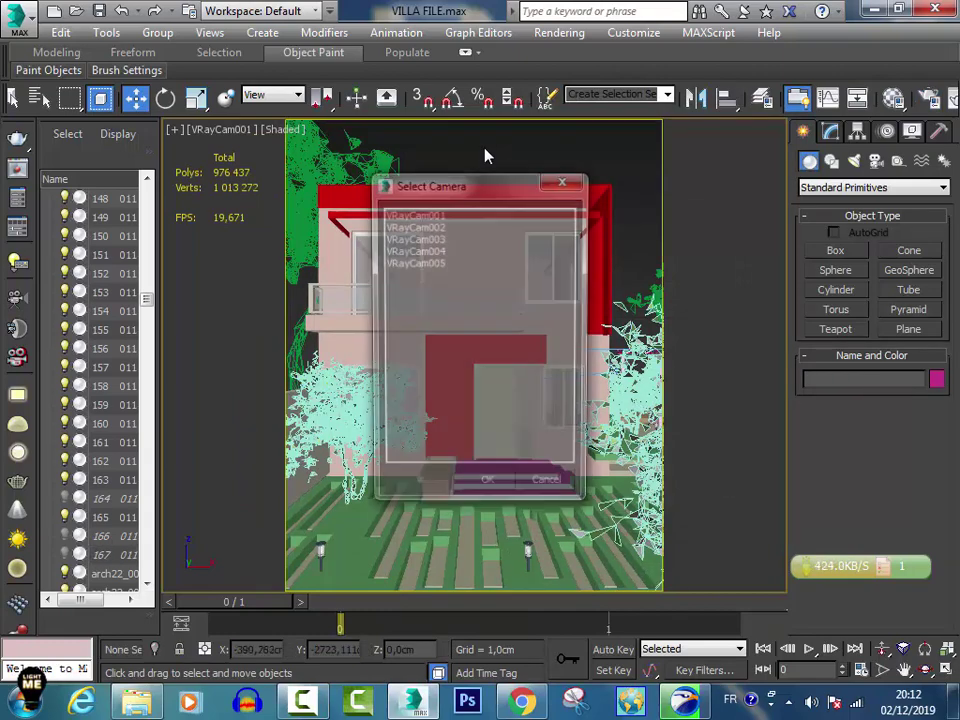
left_click(457, 228)
double_click(457, 228)
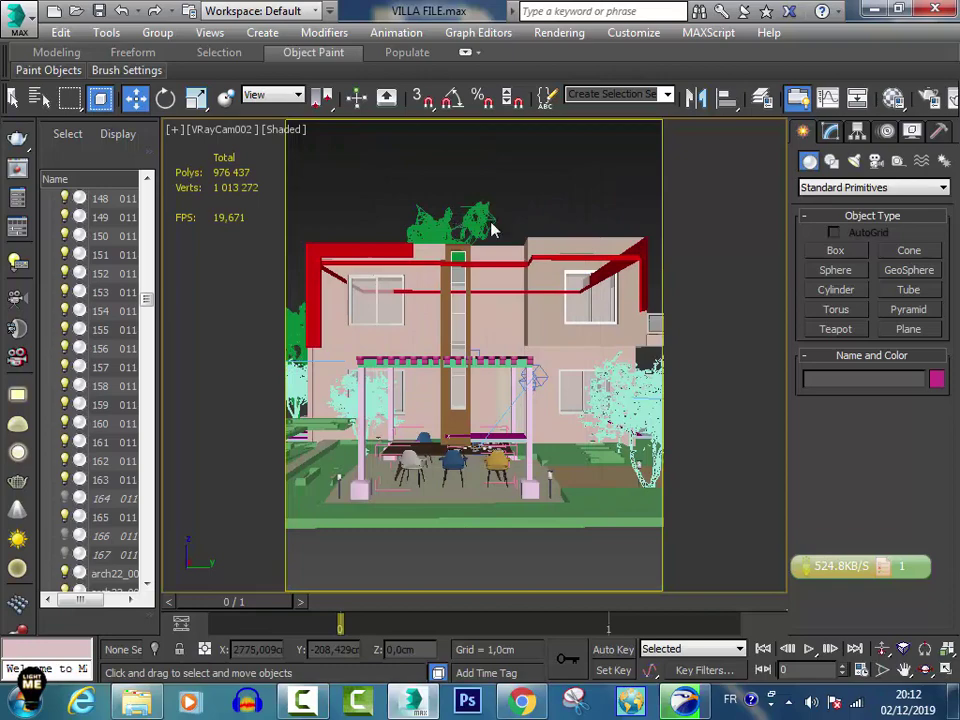
Toggle the image aspect lock and turn off Show Safe Frames for the VRayCam002 view.
left_click(929, 97)
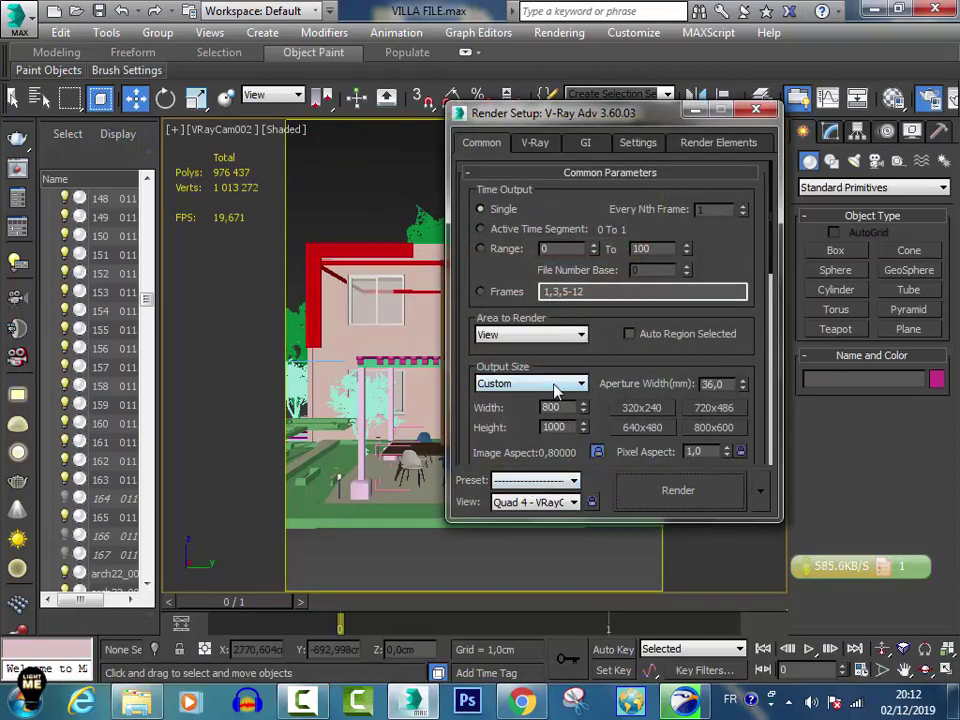
left_click(598, 452)
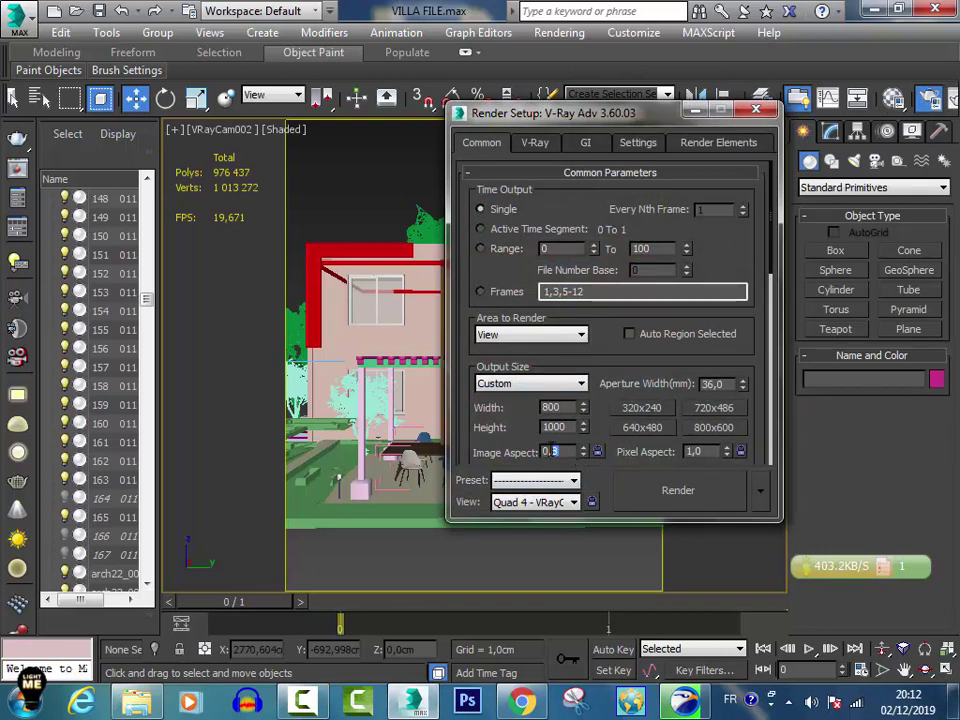
double_click(549, 452)
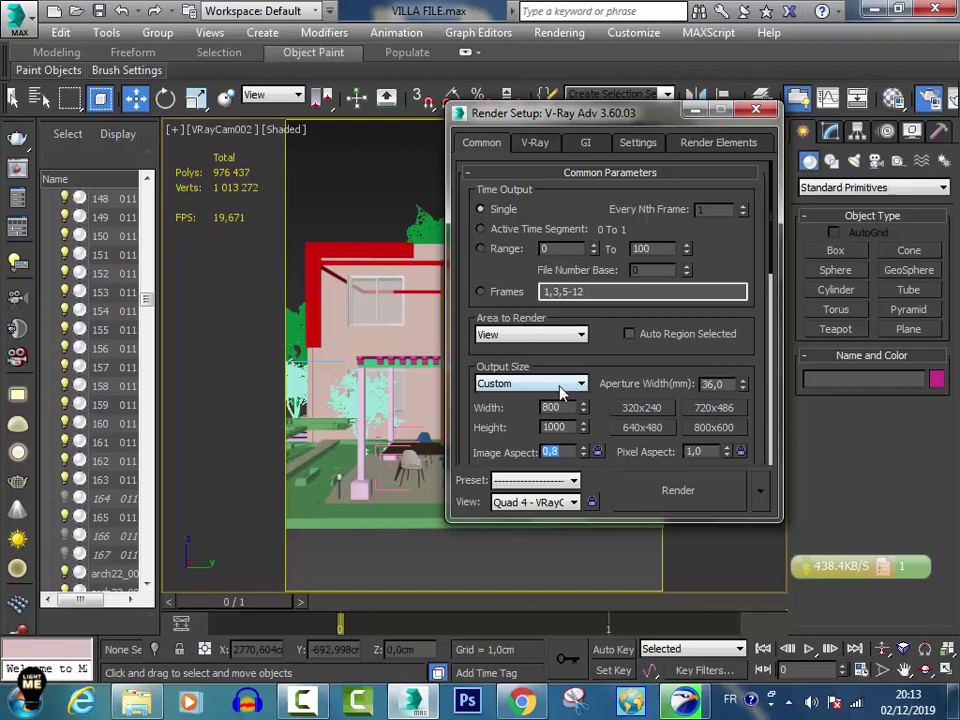
left_click(220, 132)
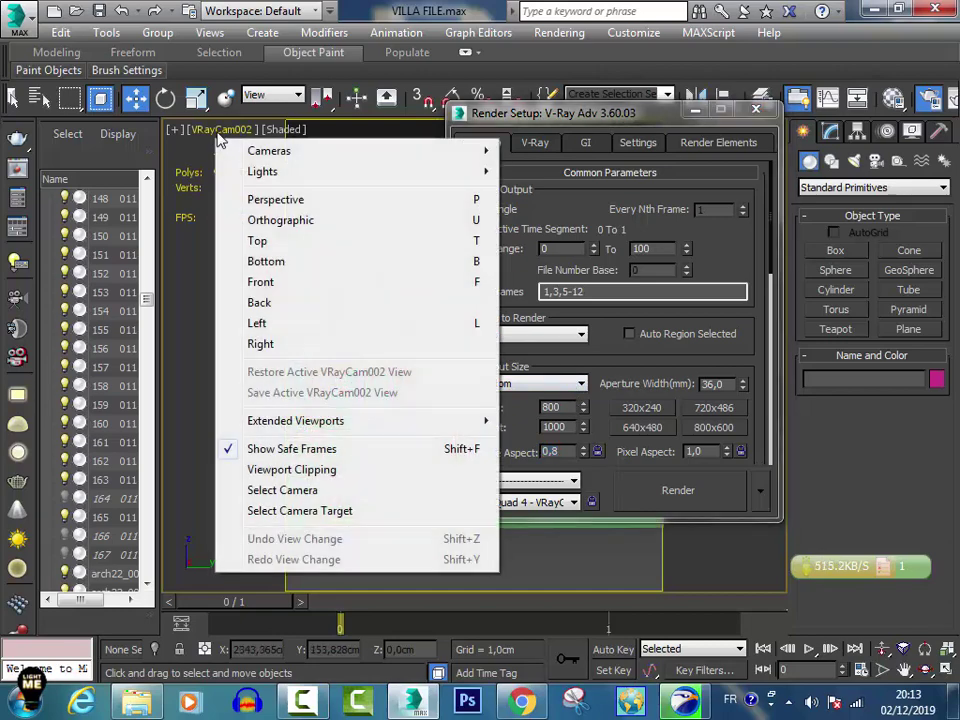
left_click(305, 458)
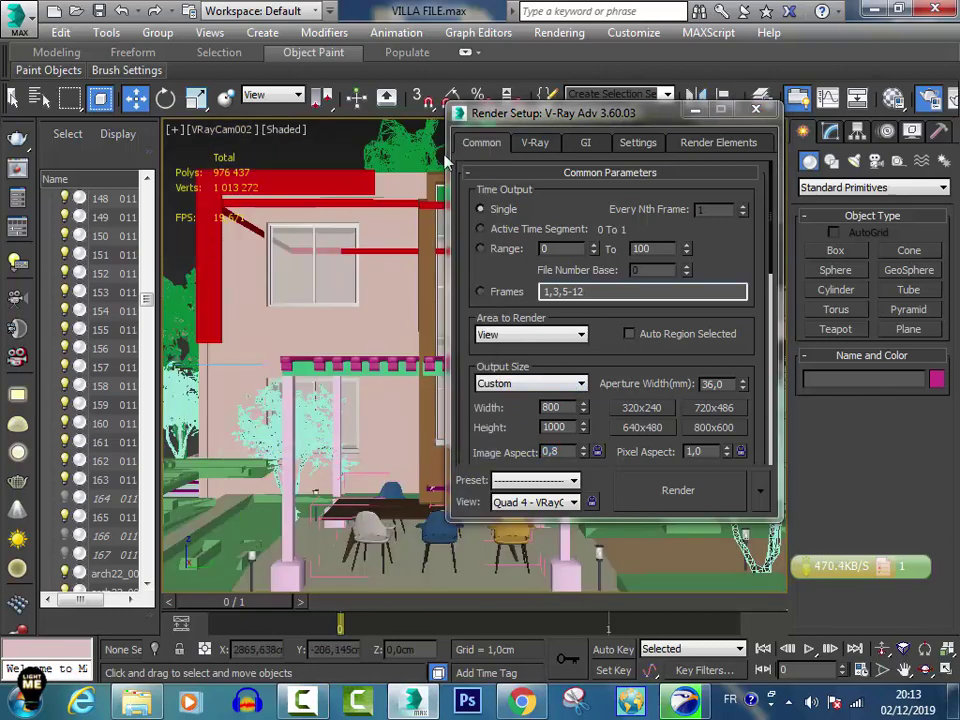
left_click(756, 109)
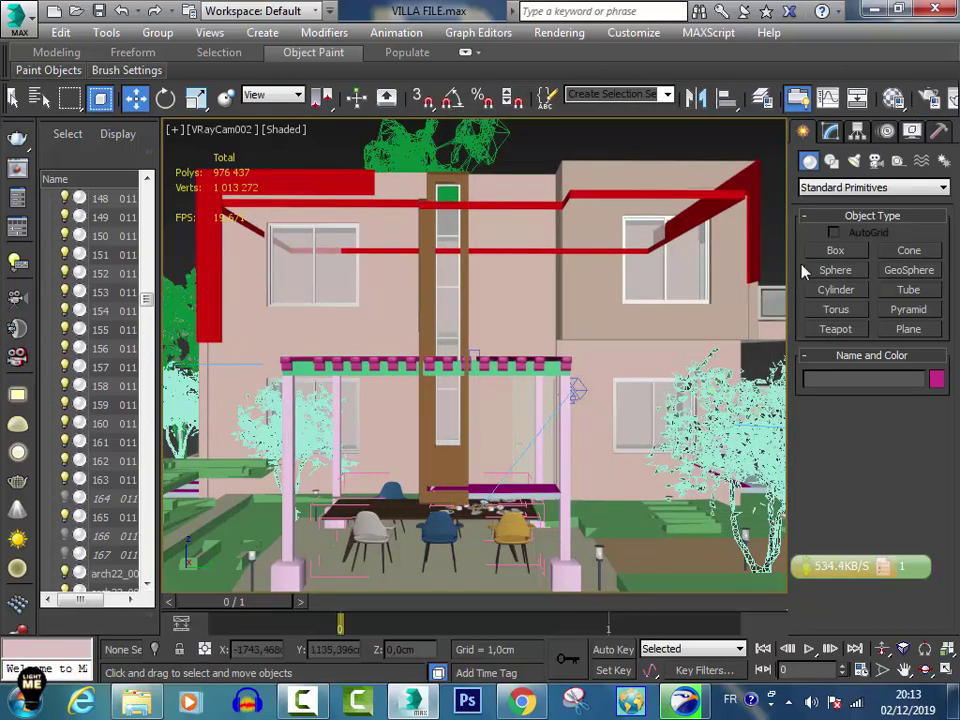
Switch to VRayCam003 and turn Show Safe Frames back on.
key("c")
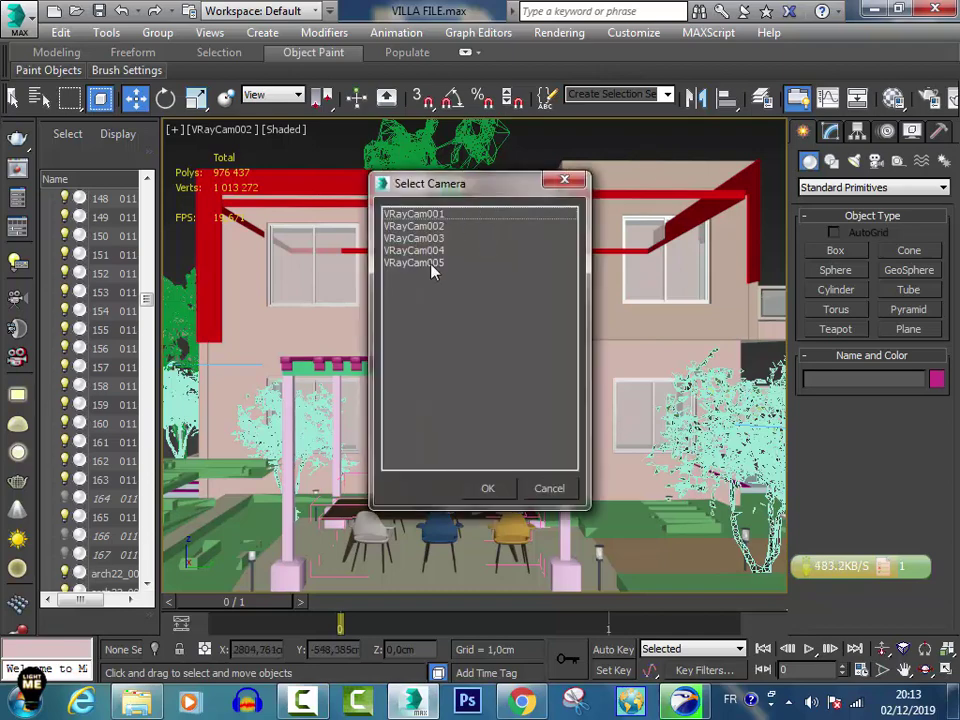
double_click(415, 238)
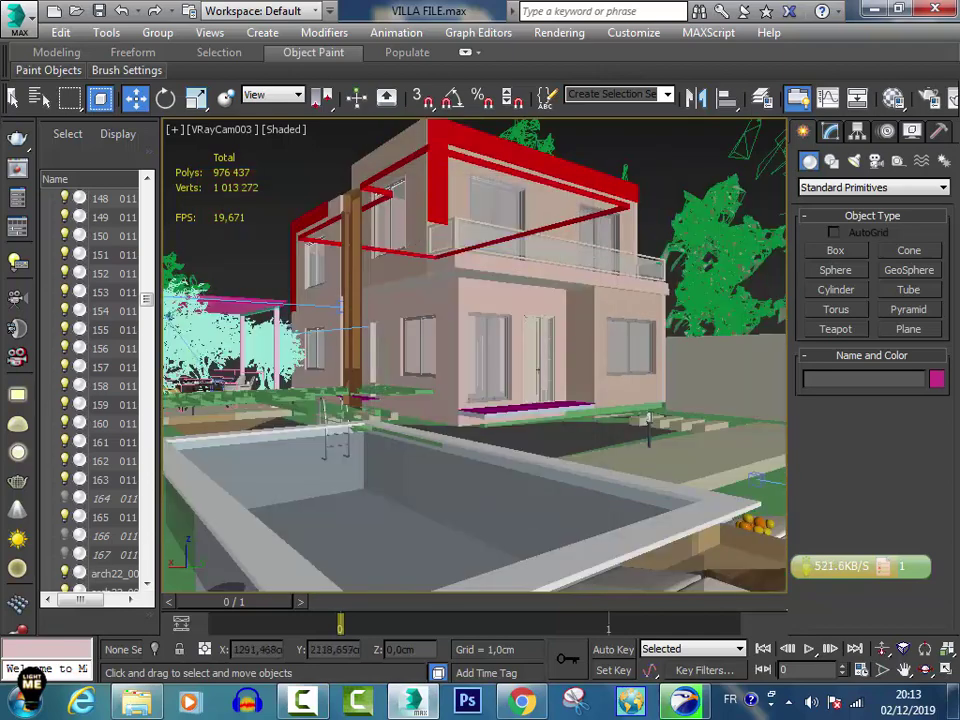
key("F10")
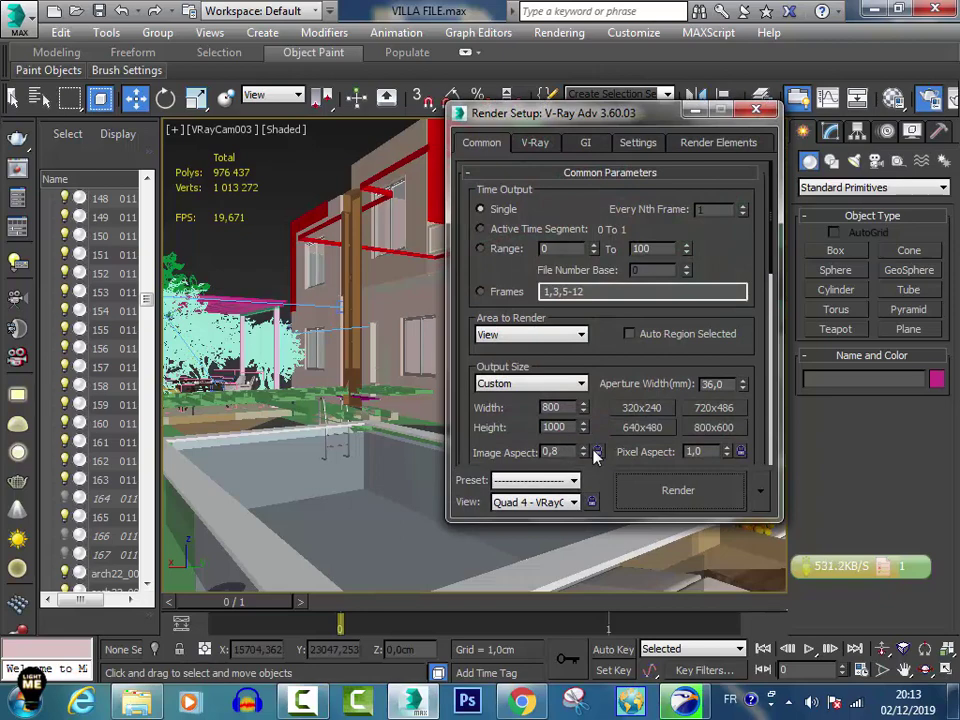
left_click(208, 130)
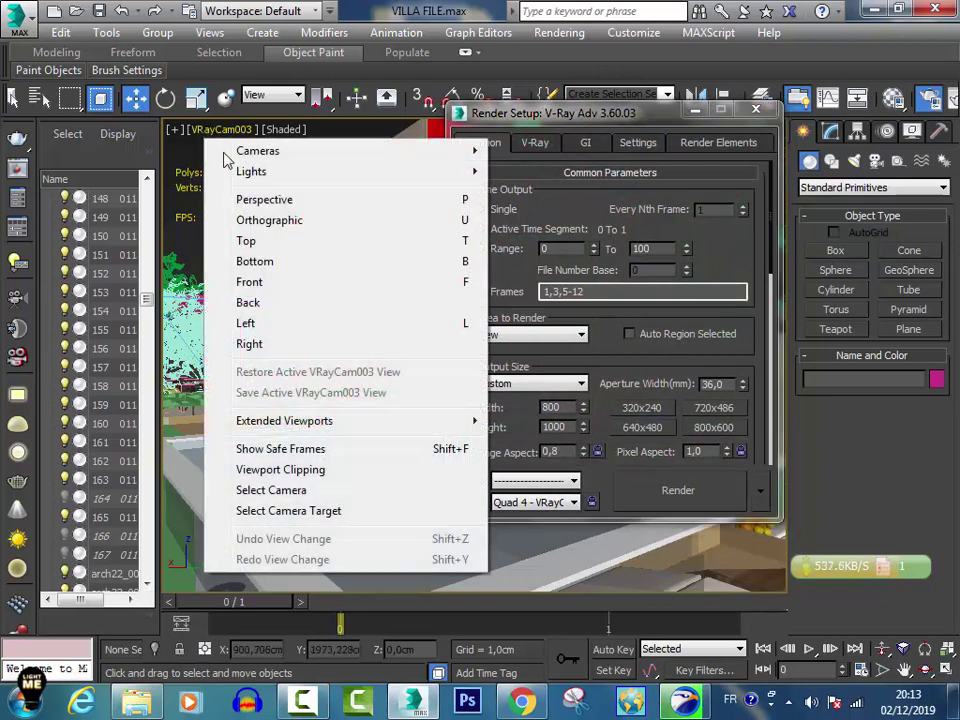
left_click(274, 450)
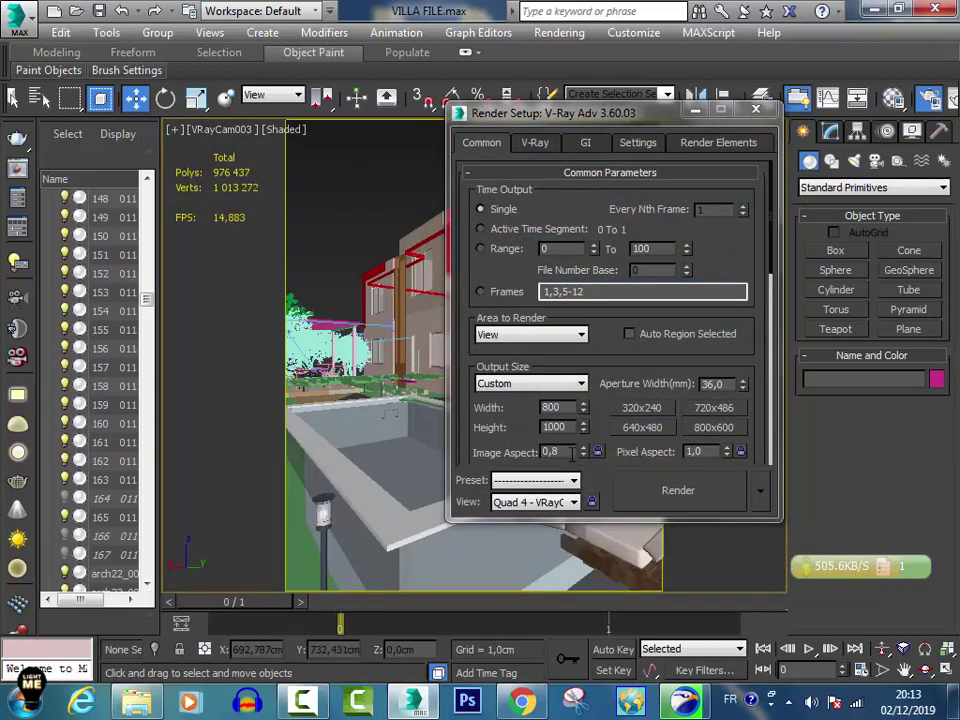
Set the image aspect to 0,9 for an 800×889 output and close Render Setup.
left_click(549, 452)
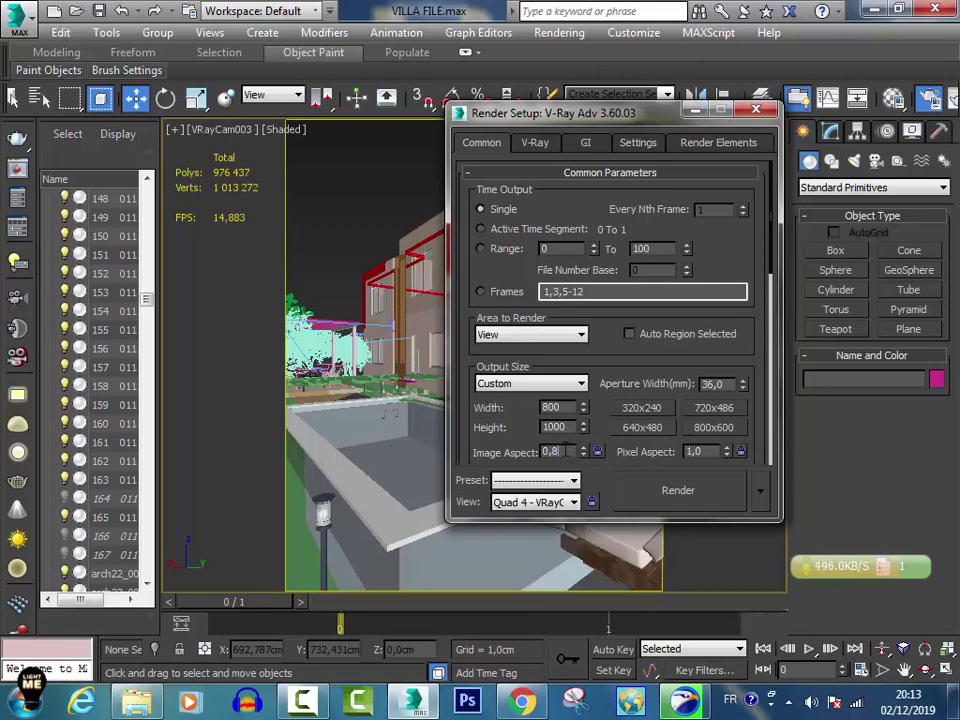
type("0,9")
key("Return")
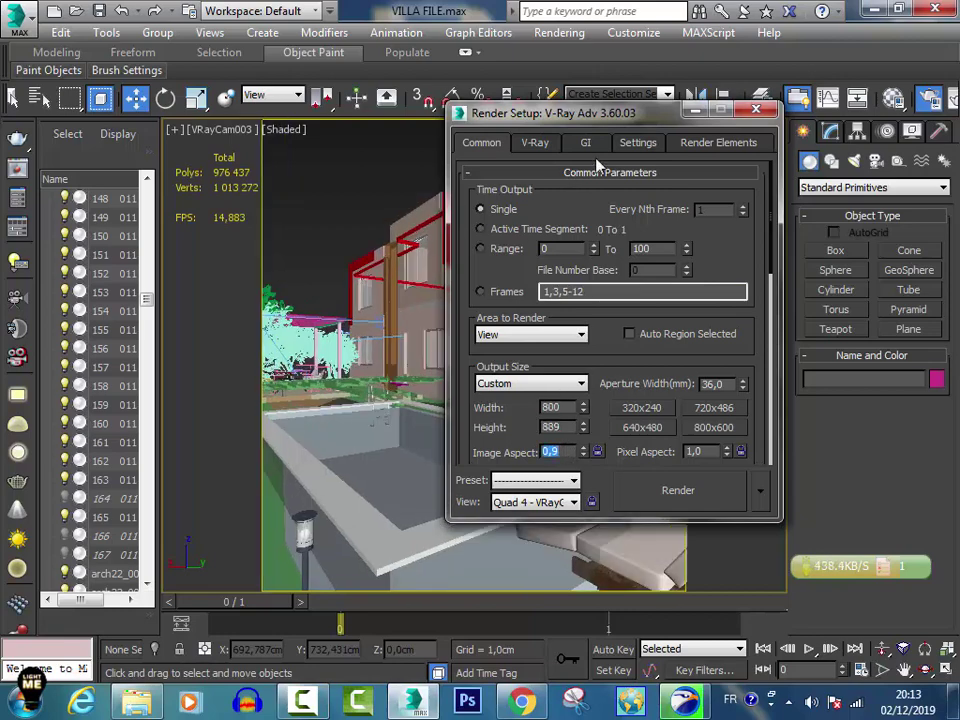
mouse_move(607, 118)
left_mouse_down()
mouse_move(57, 120)
mouse_move(95, 118)
left_mouse_up()
left_click(229, 105)
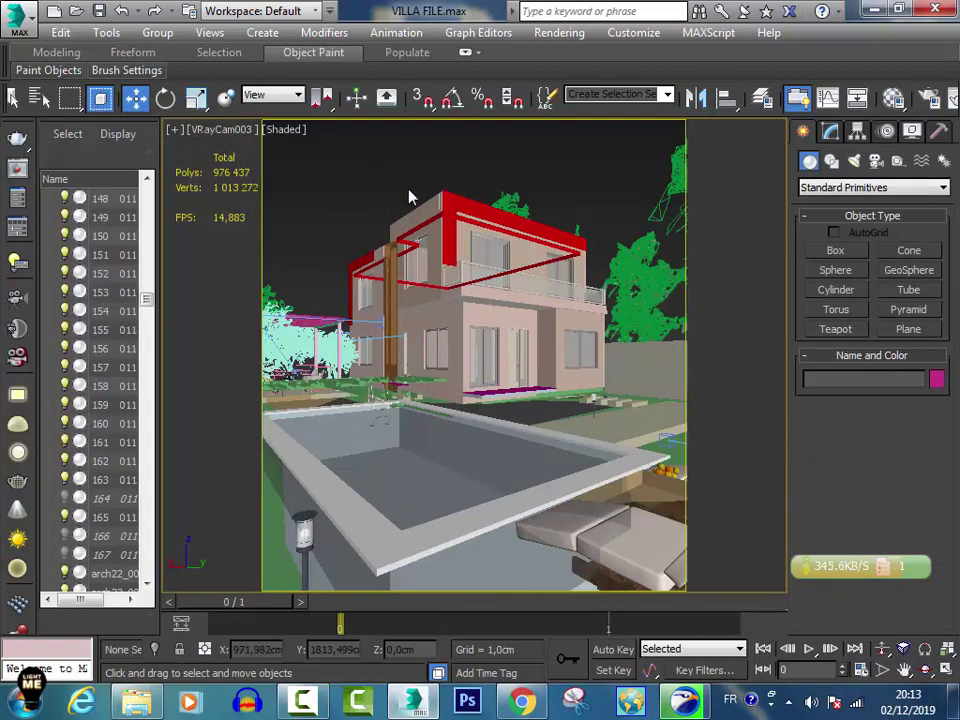
right_click(410, 197)
left_click(364, 150)
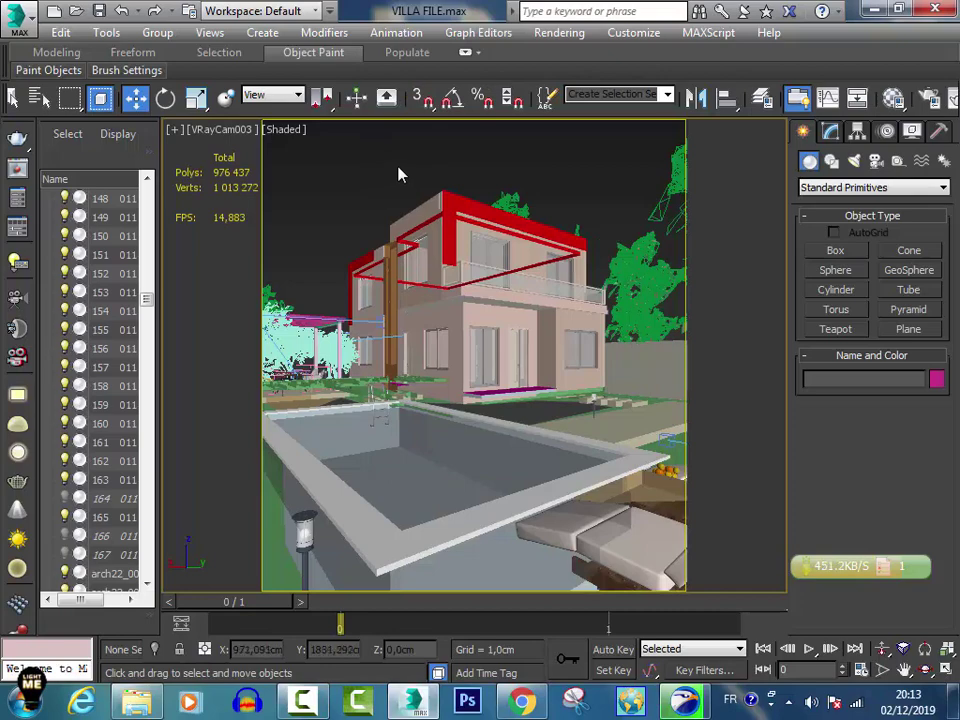
Switch to VRayCam004 and set the render output size to the 800×600 preset.
left_click(250, 137)
key("c")
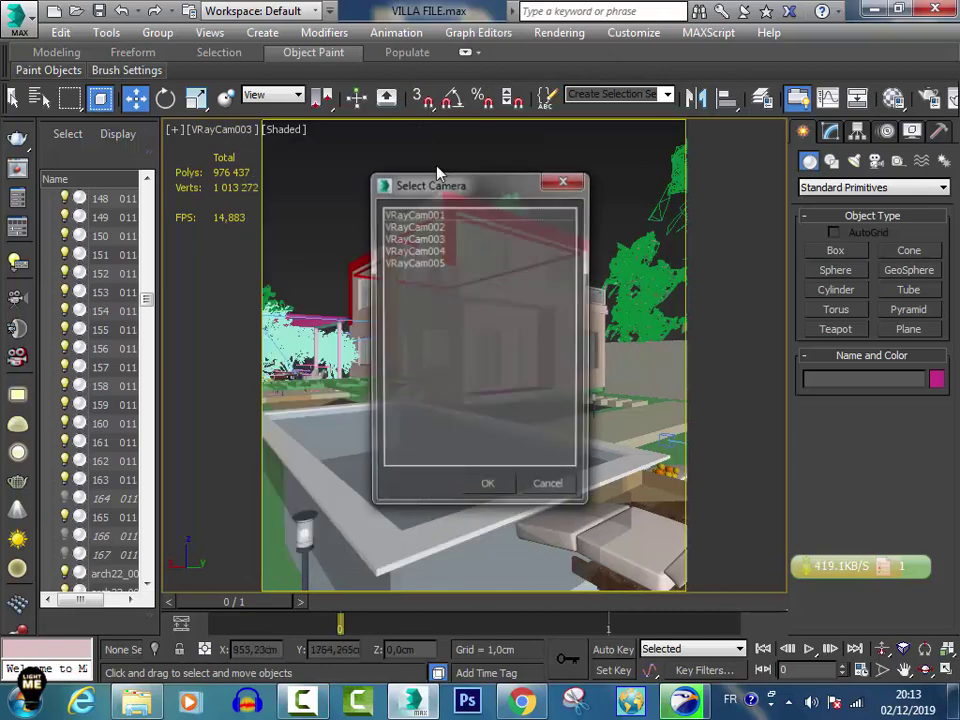
double_click(437, 250)
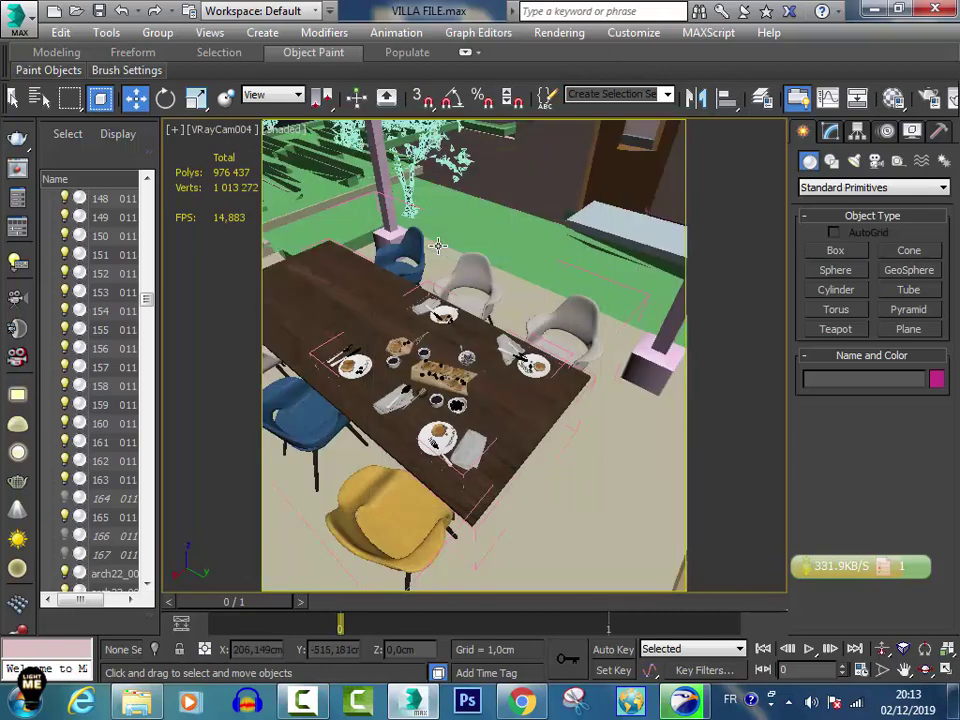
left_click(893, 97)
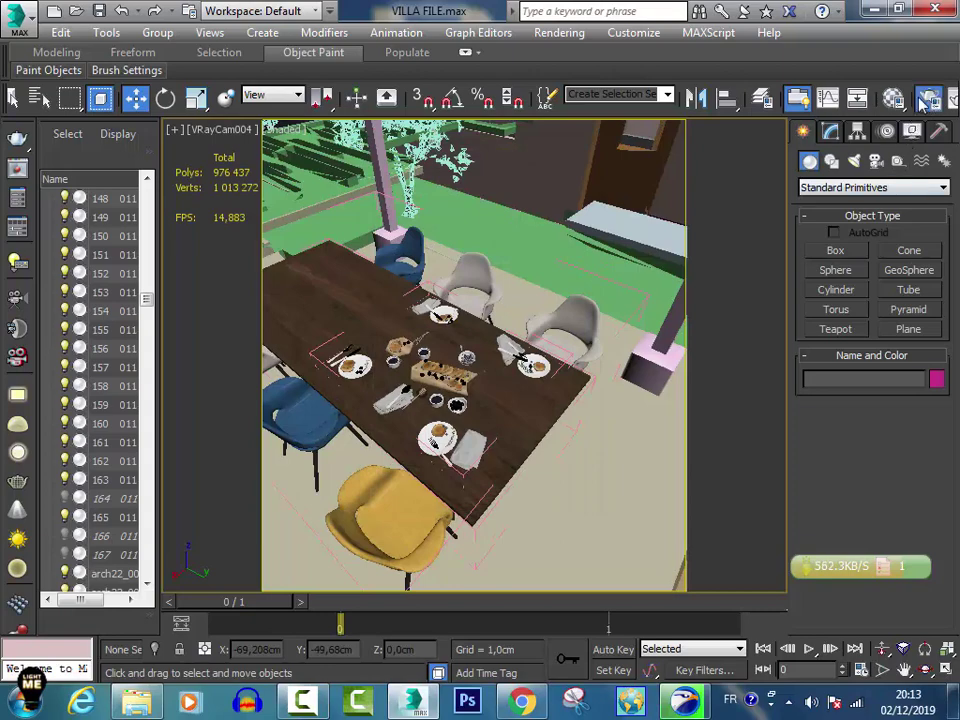
left_click_drag(121, 118, 468, 113)
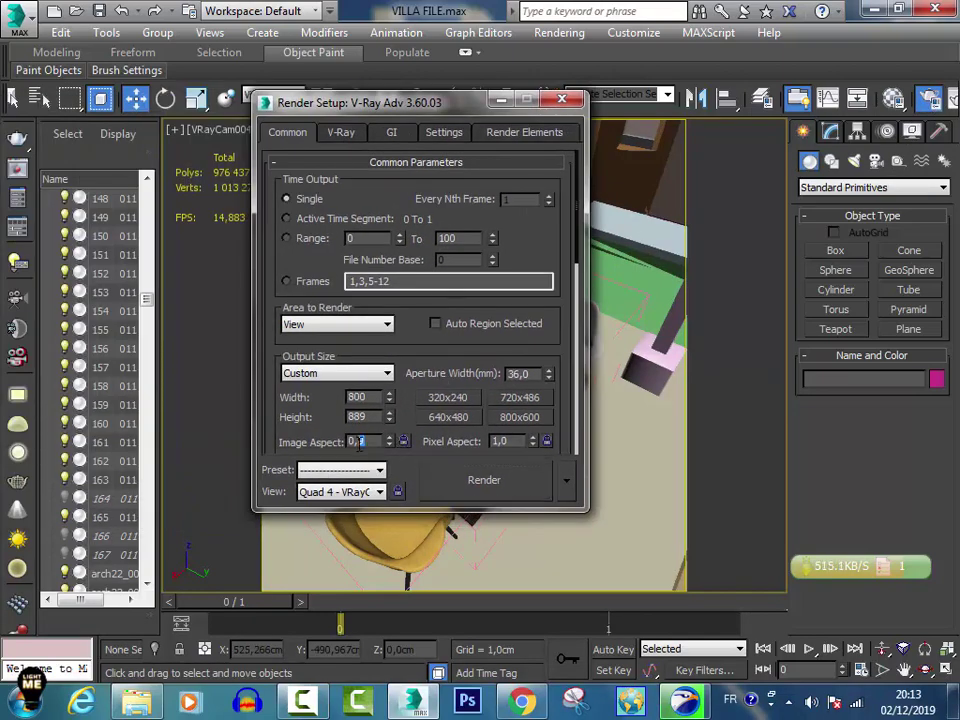
left_click(511, 418)
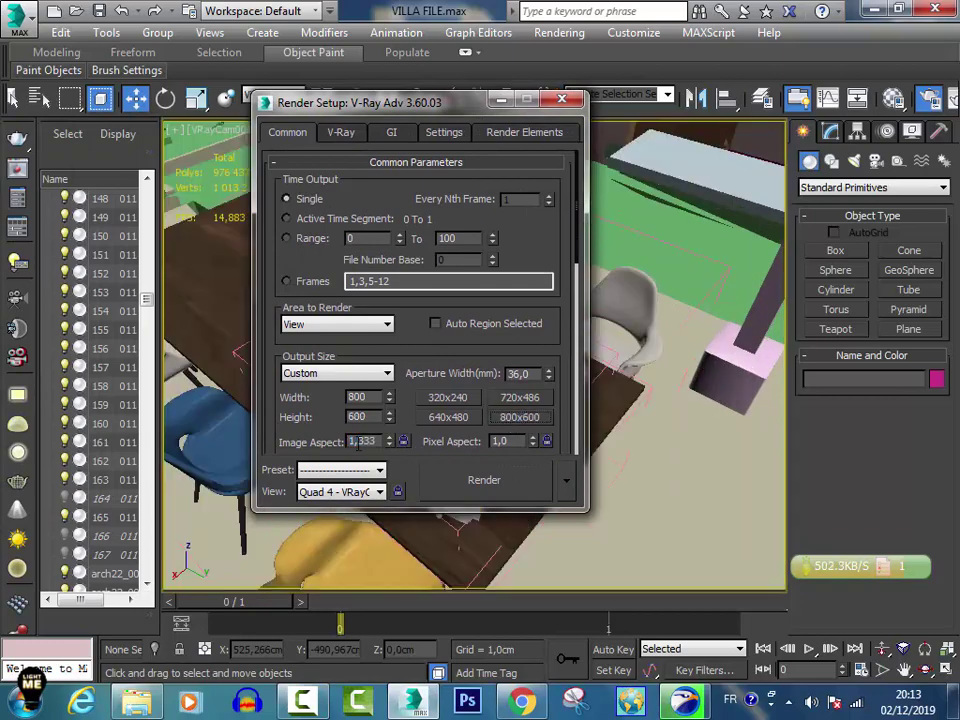
left_click(562, 99)
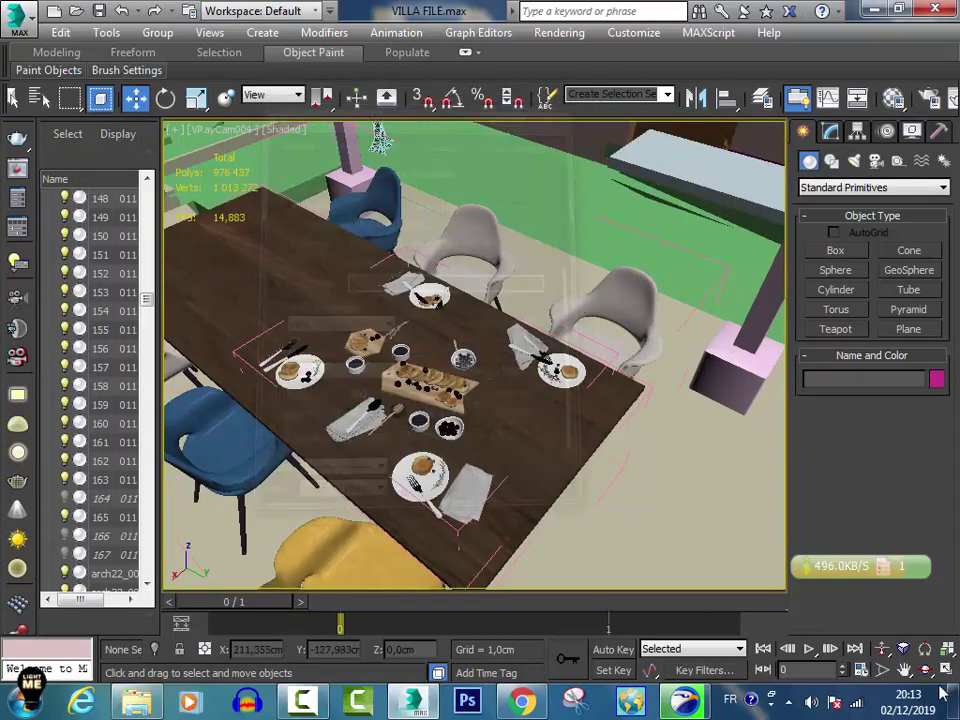
Dolly VRayCam004 back to frame the pergola dining area, then view through VRayCam005.
left_click(881, 649)
mouse_move(368, 275)
left_mouse_down()
mouse_move(493, 398)
mouse_move(502, 458)
mouse_move(499, 391)
mouse_move(500, 440)
mouse_move(497, 400)
mouse_move(518, 396)
left_mouse_up()
left_click(925, 669)
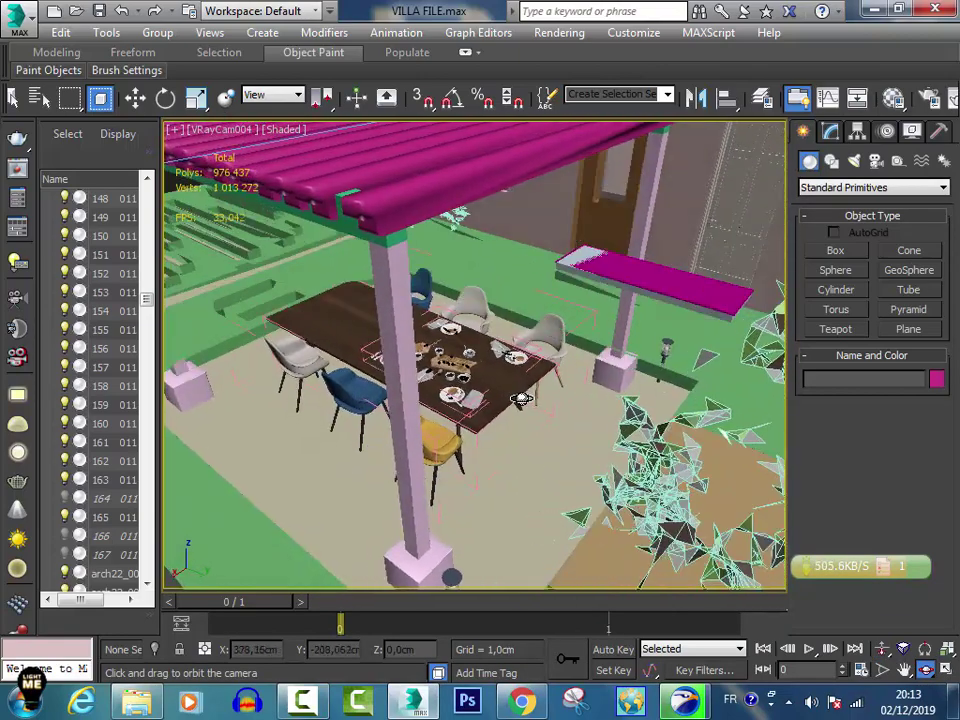
left_click(136, 97)
left_click(456, 288)
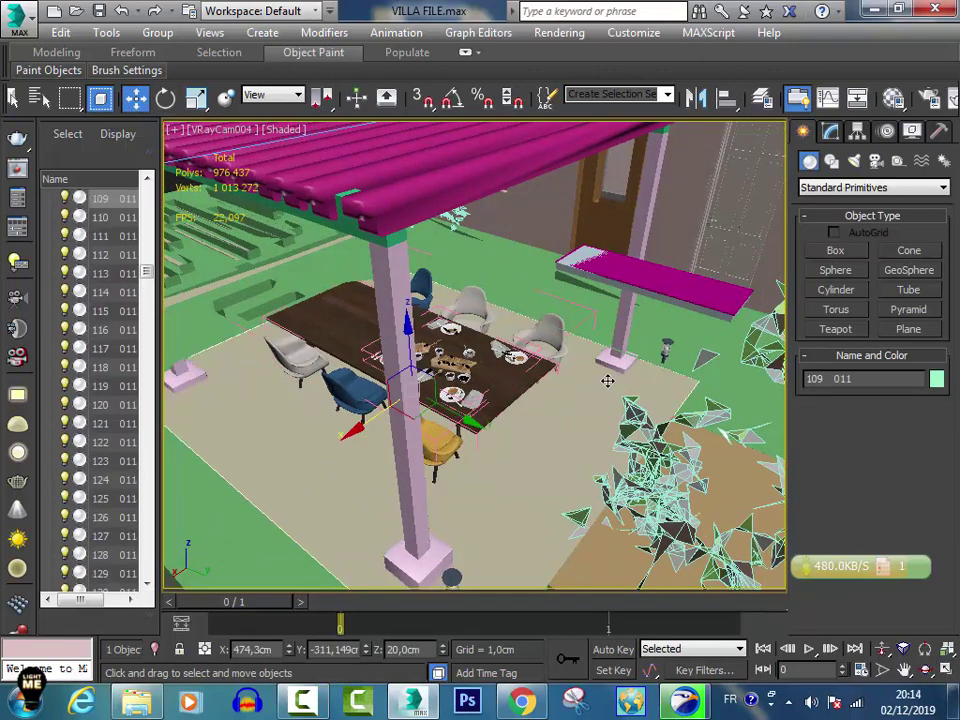
key("c")
double_click(432, 263)
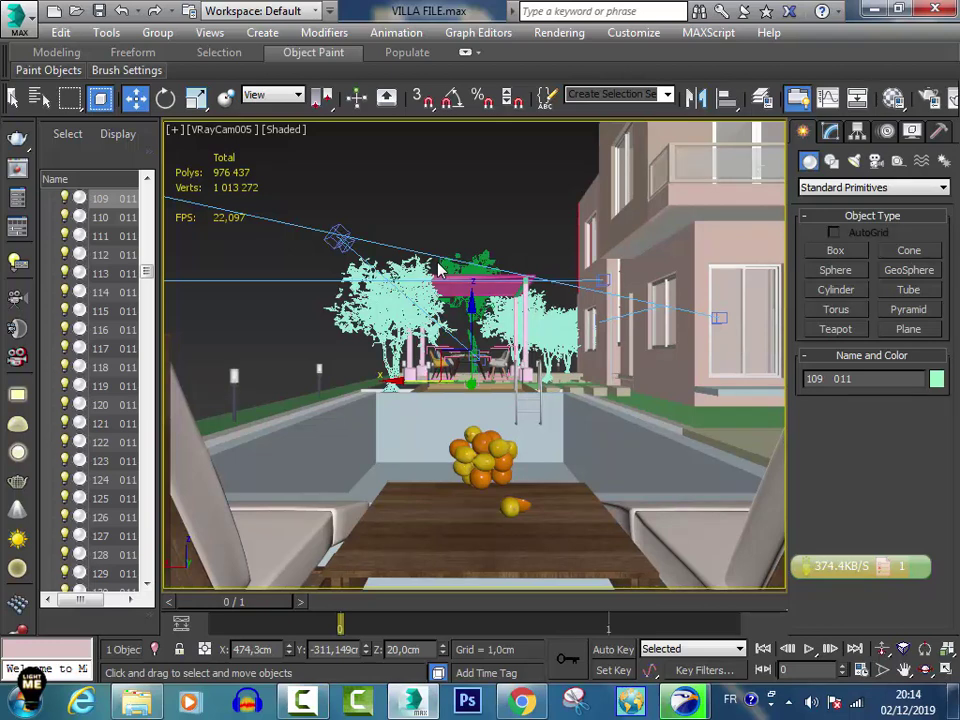
Unhide all previously hidden objects from the viewport quad menu.
left_click(476, 480)
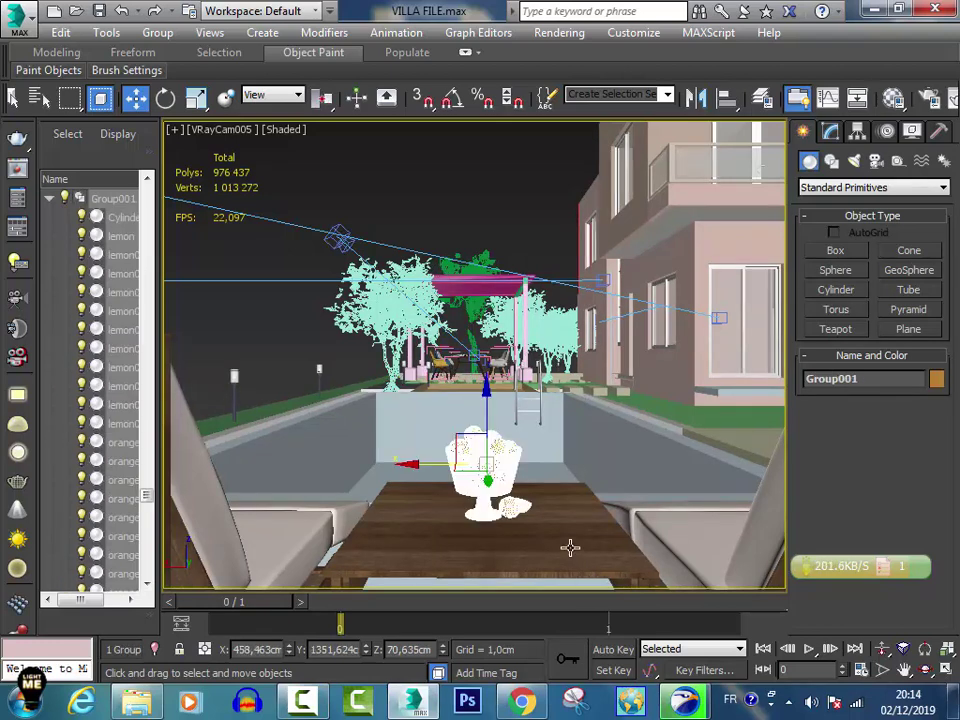
left_click(478, 222)
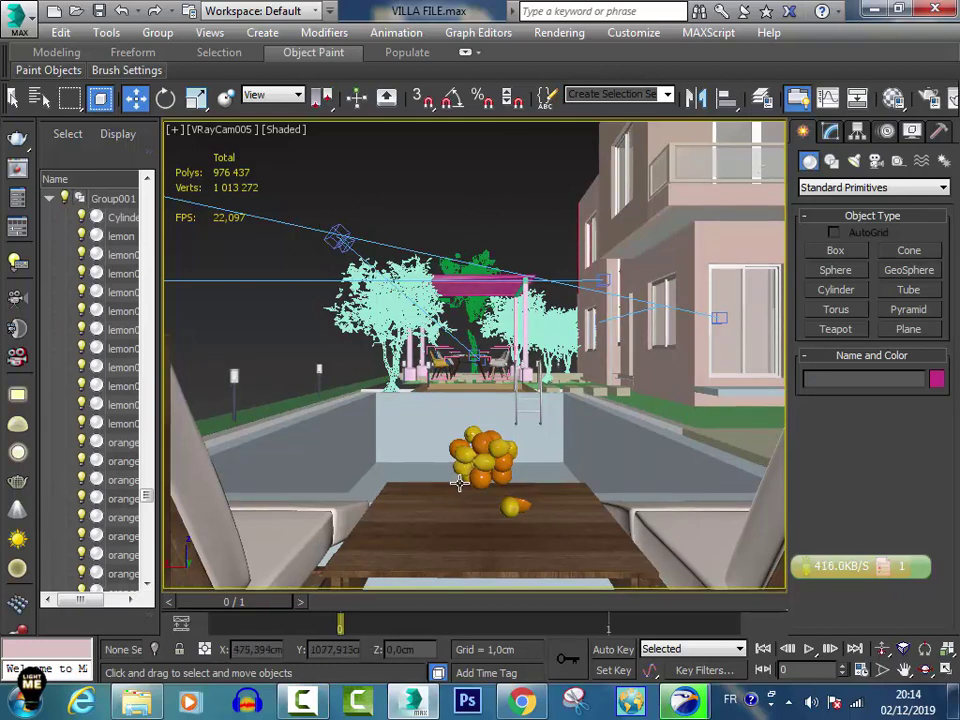
right_click(484, 207)
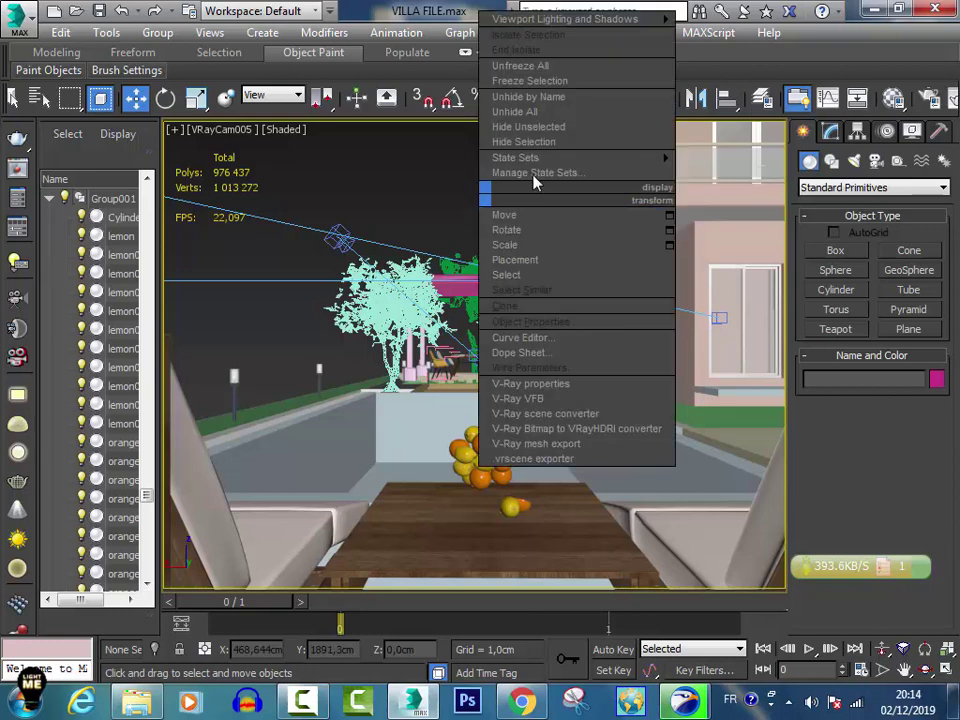
left_click(515, 110)
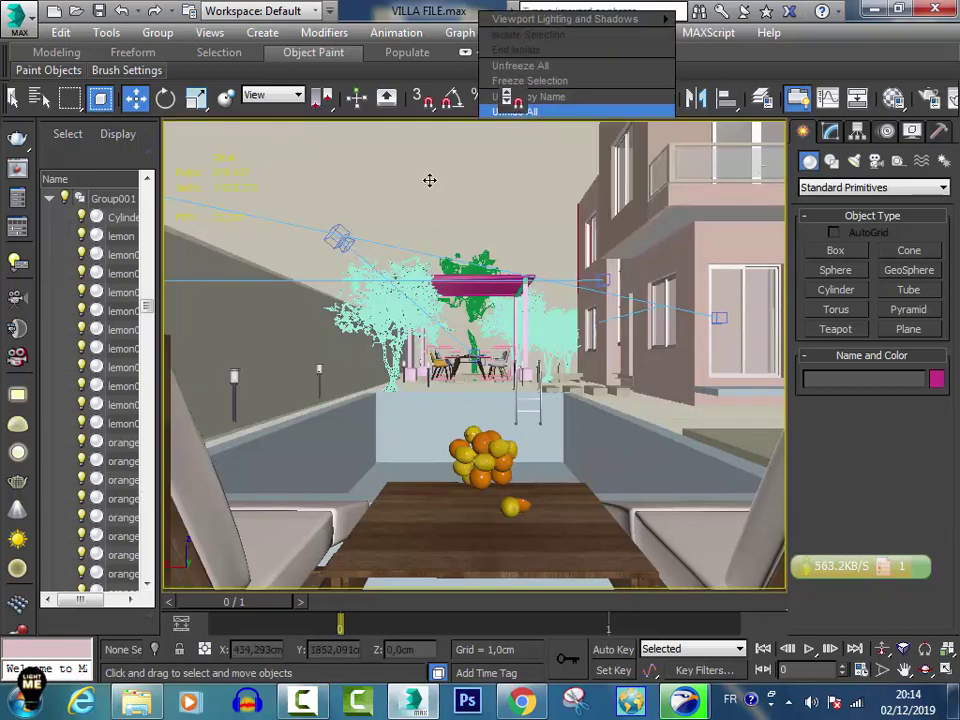
Select objects 164 011, the garden lamp, 166 011 and 113 011 to identify them.
left_click(63, 199)
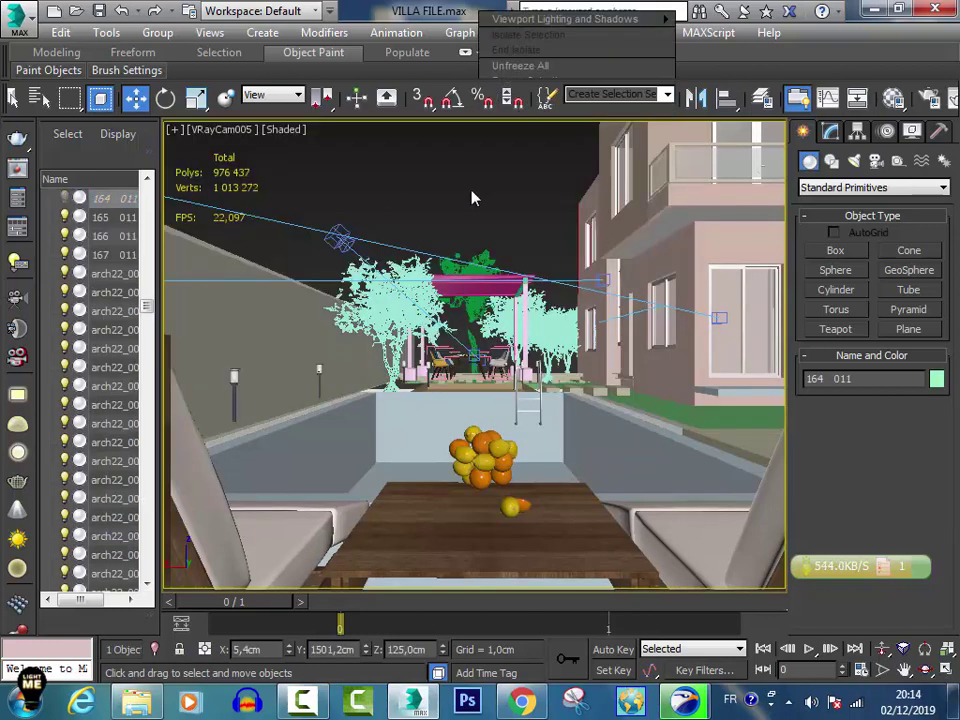
left_click(474, 199)
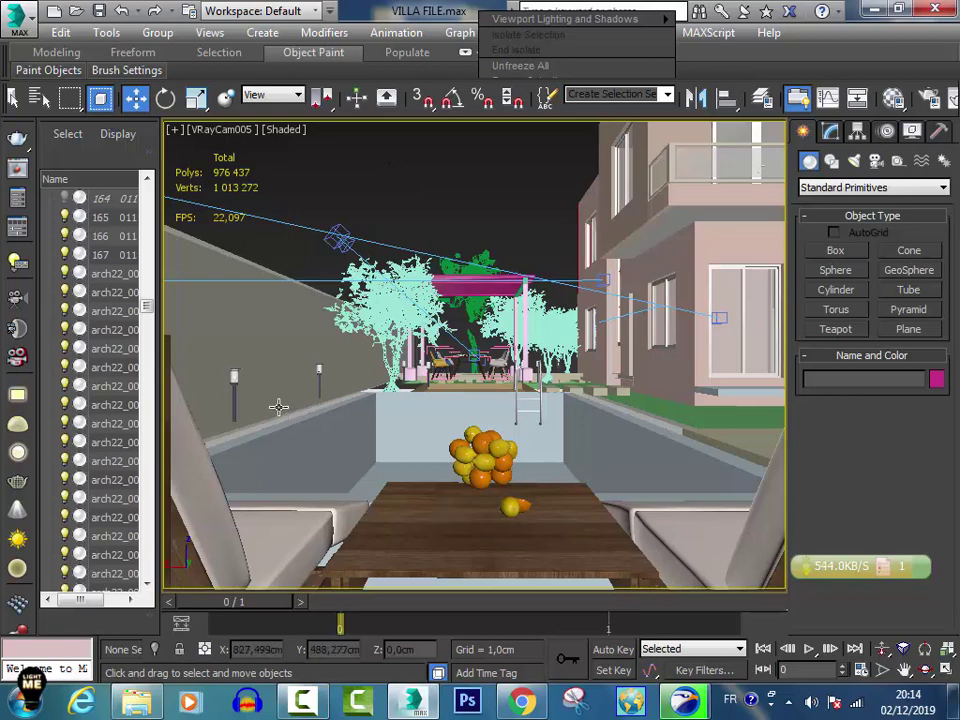
left_click(180, 310)
left_click(247, 415)
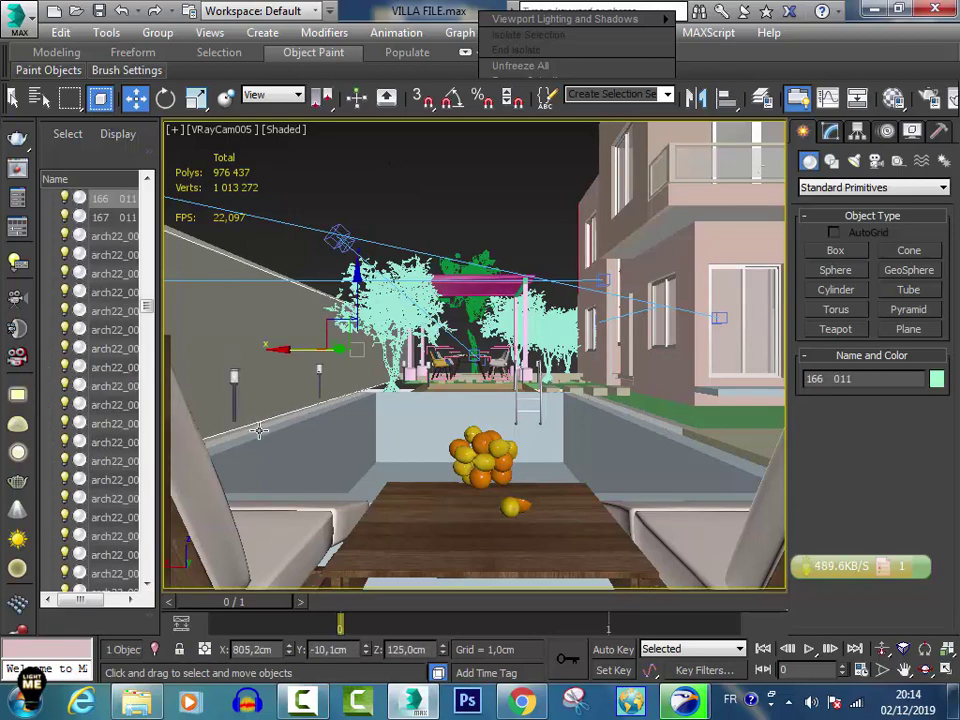
left_click(258, 430)
Switch to a free Perspective view and pan and zoom toward the pool.
key("p")
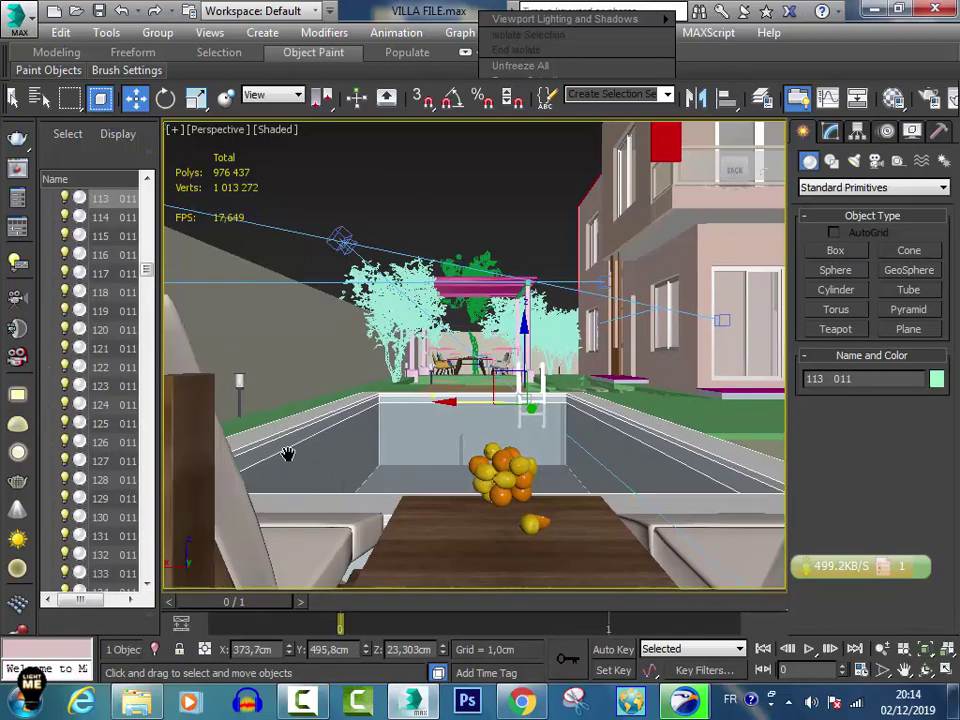
mouse_move(289, 450)
middle_mouse_down()
mouse_move(360, 492)
mouse_move(458, 482)
mouse_move(330, 463)
middle_mouse_up()
scroll(300, 458, "up", 5)
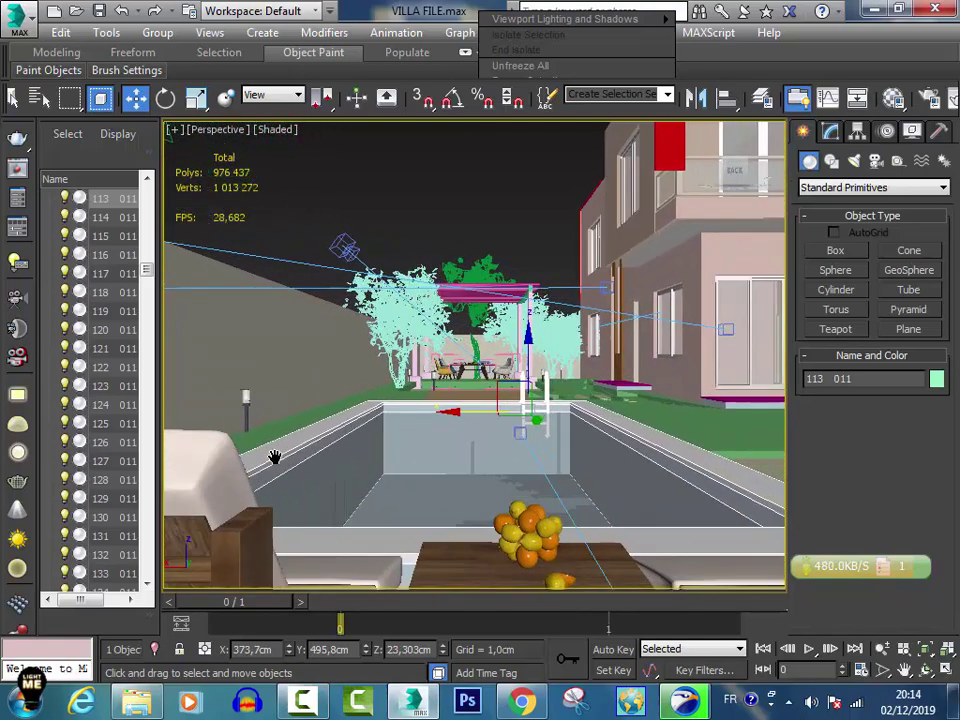
scroll(248, 444, "down", 1)
Cycle through VRayCam001, VRayCam002 and VRayCam003, then select object 166.
key("c")
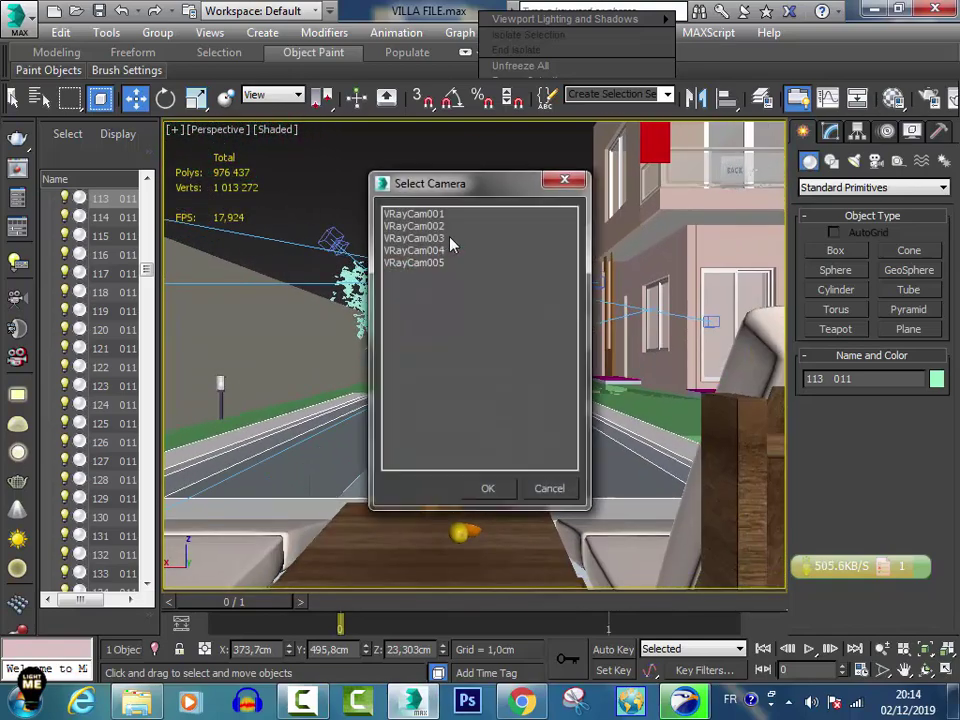
double_click(434, 212)
key("c")
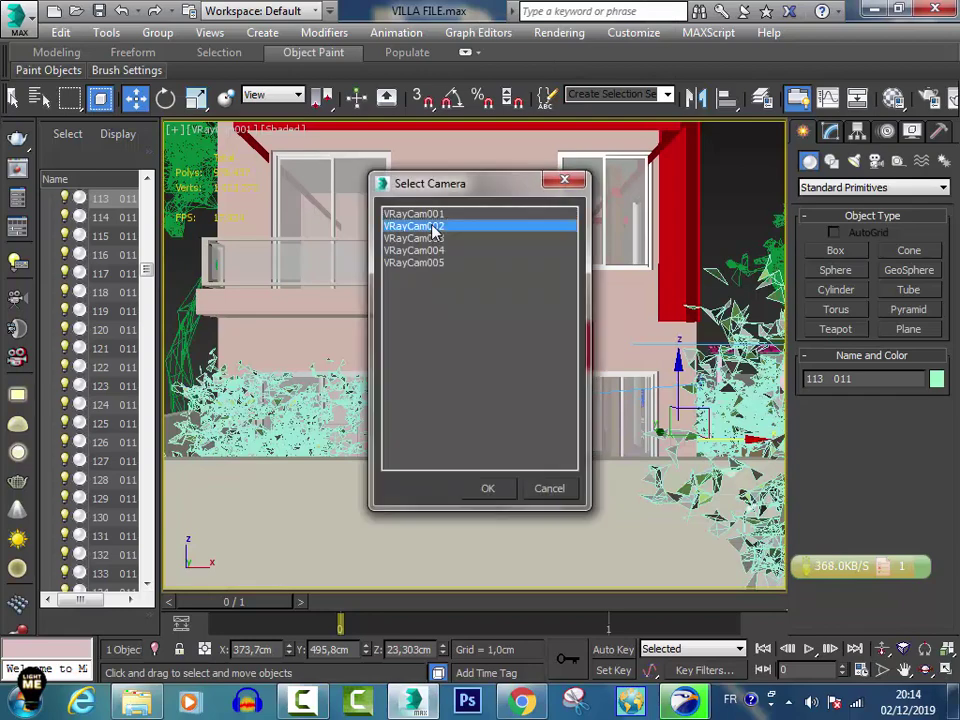
double_click(433, 226)
key("c")
double_click(430, 238)
key("c")
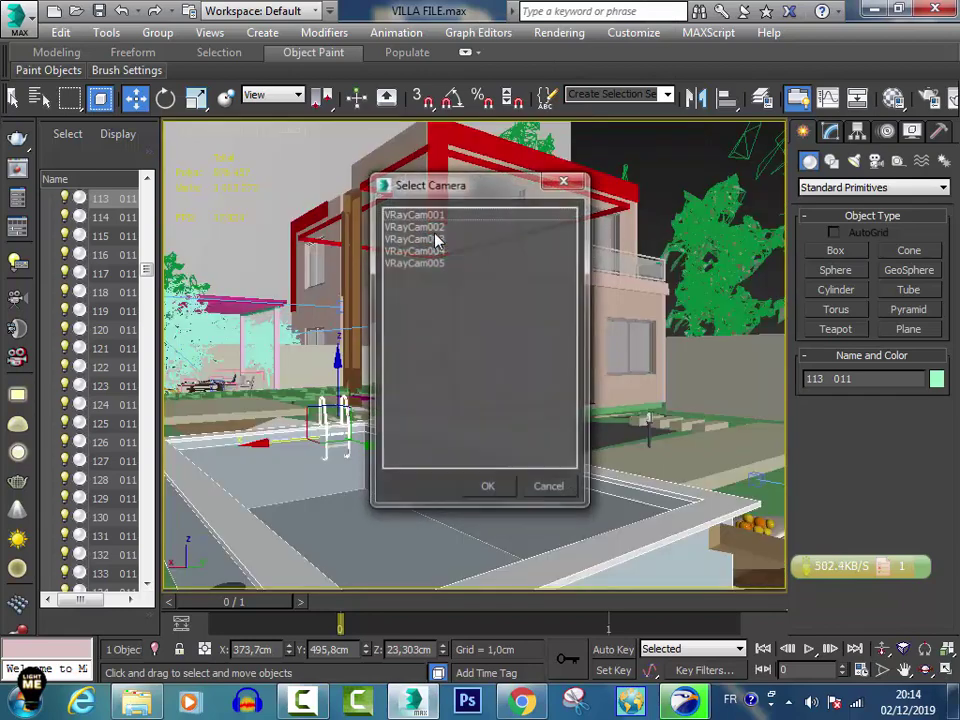
left_click(565, 185)
left_click(242, 176)
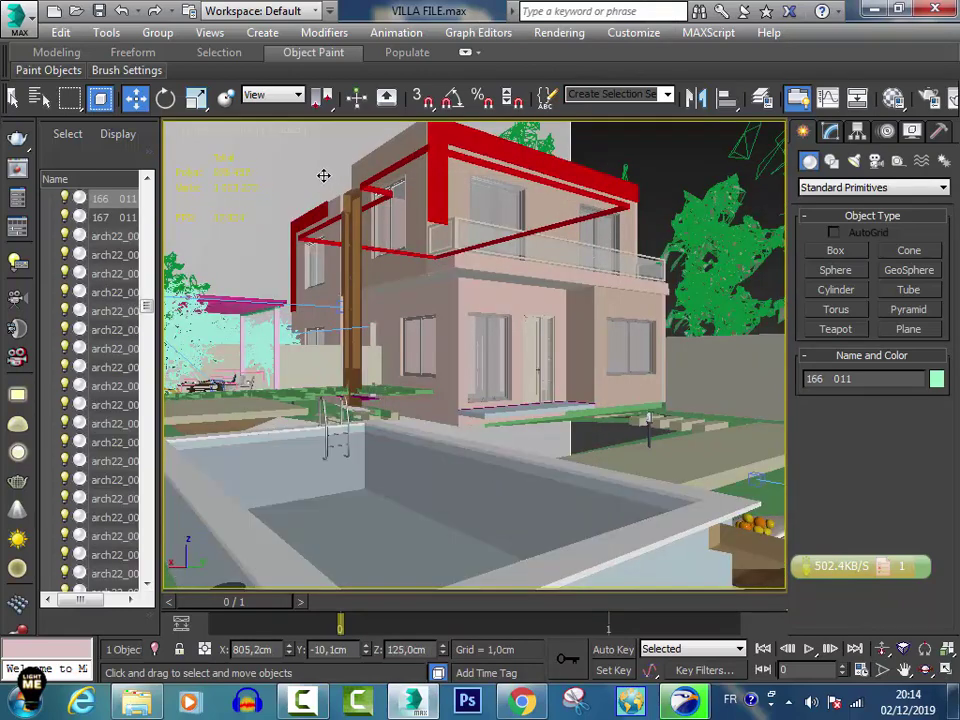
left_click(70, 199)
Pan a Perspective view across the house, then cycle back through VRayCam001 to VRayCam003.
key("p")
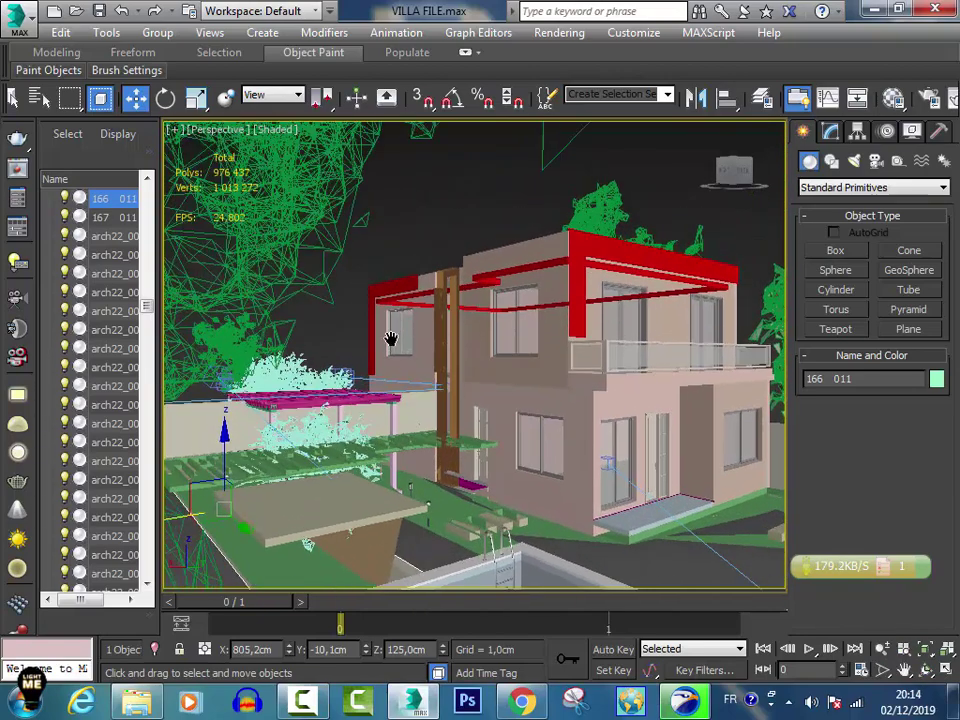
mouse_move(392, 336)
middle_mouse_down()
mouse_move(265, 300)
mouse_move(242, 279)
middle_mouse_up()
key("c")
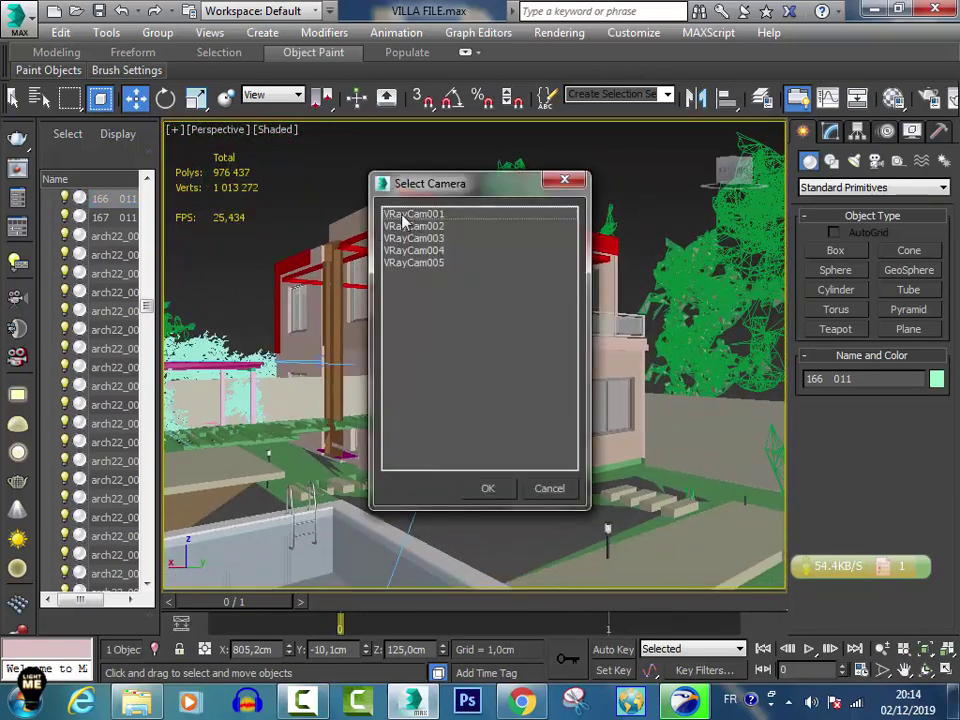
double_click(401, 215)
key("c")
double_click(403, 226)
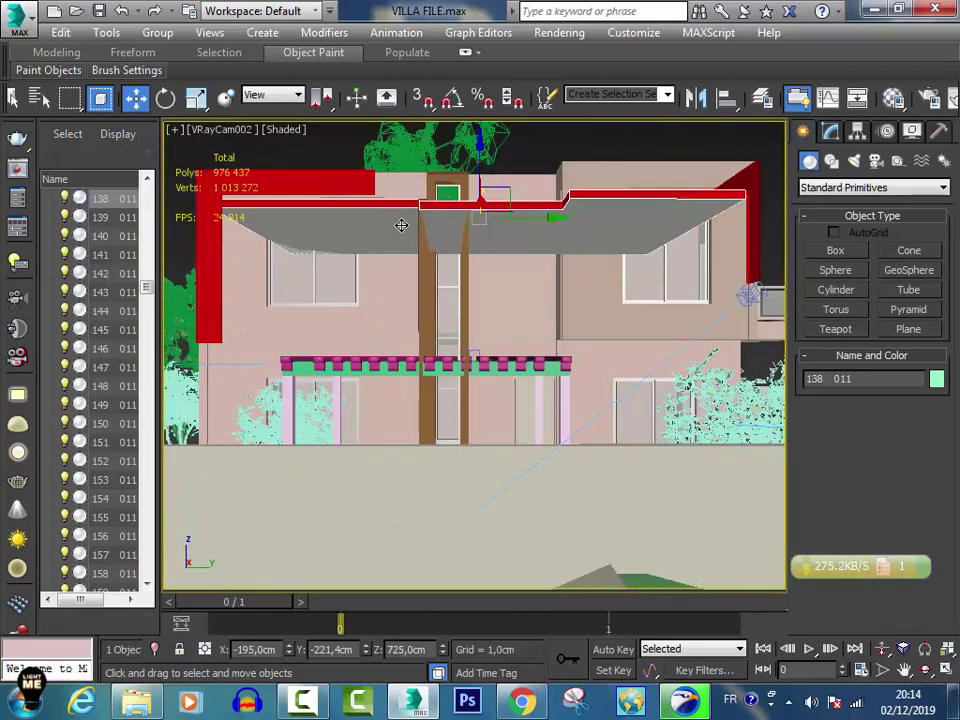
key("c")
double_click(406, 238)
Hide object 166 and save the scene file with Ctrl+S.
left_click(303, 171)
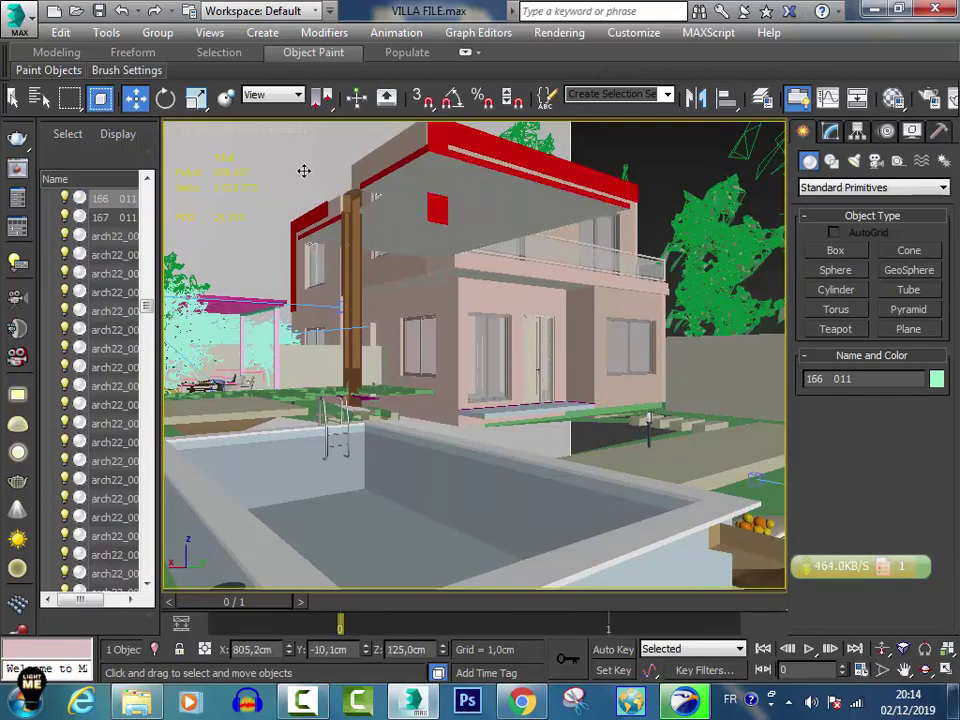
left_click(65, 198)
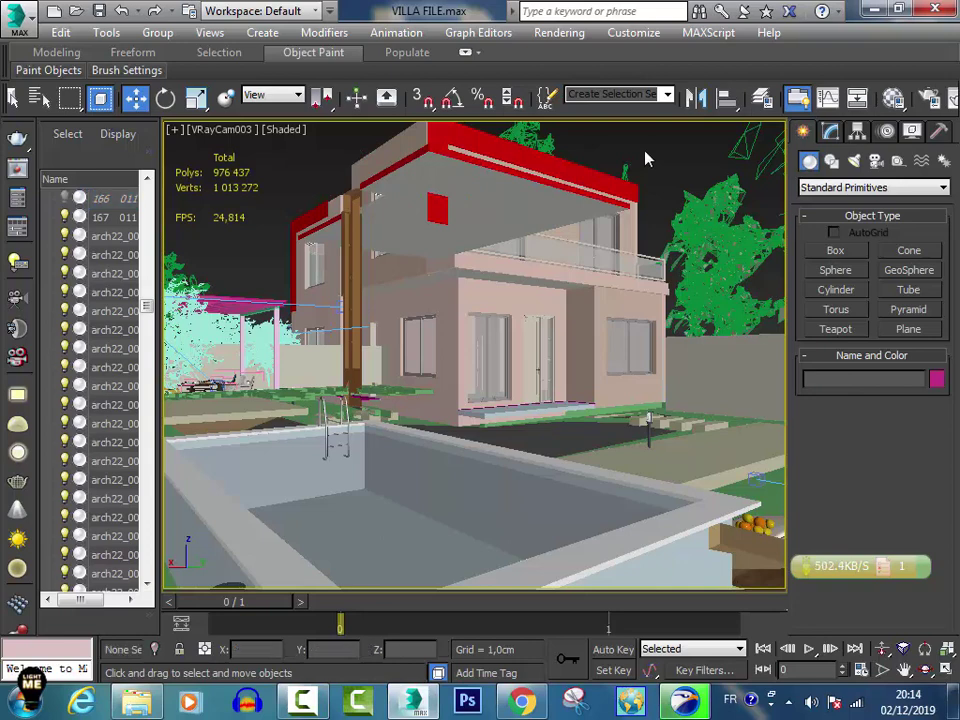
key("ctrl+s")
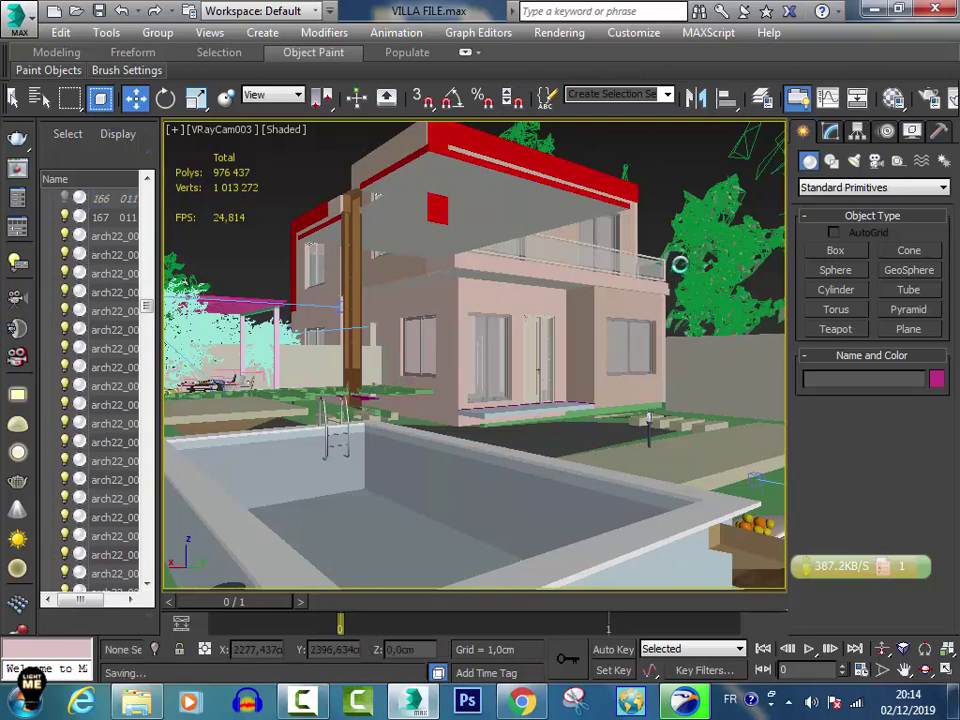
left_click(222, 129)
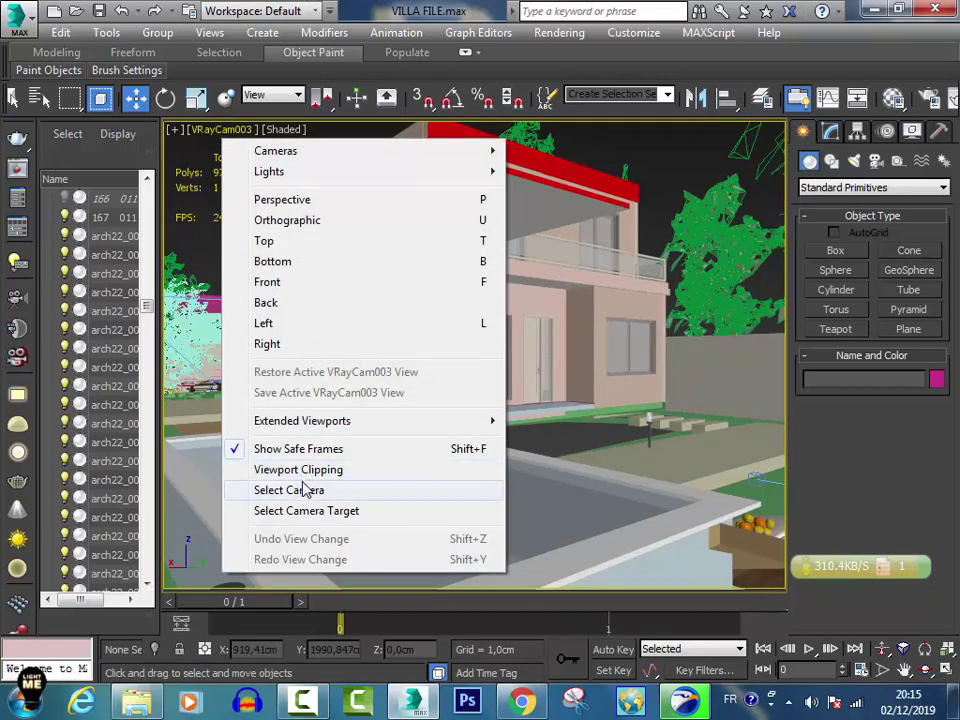
Select VRayCam003 and try a 40 mm focal length, then lower it for a wider view.
left_click(289, 490)
left_click(830, 131)
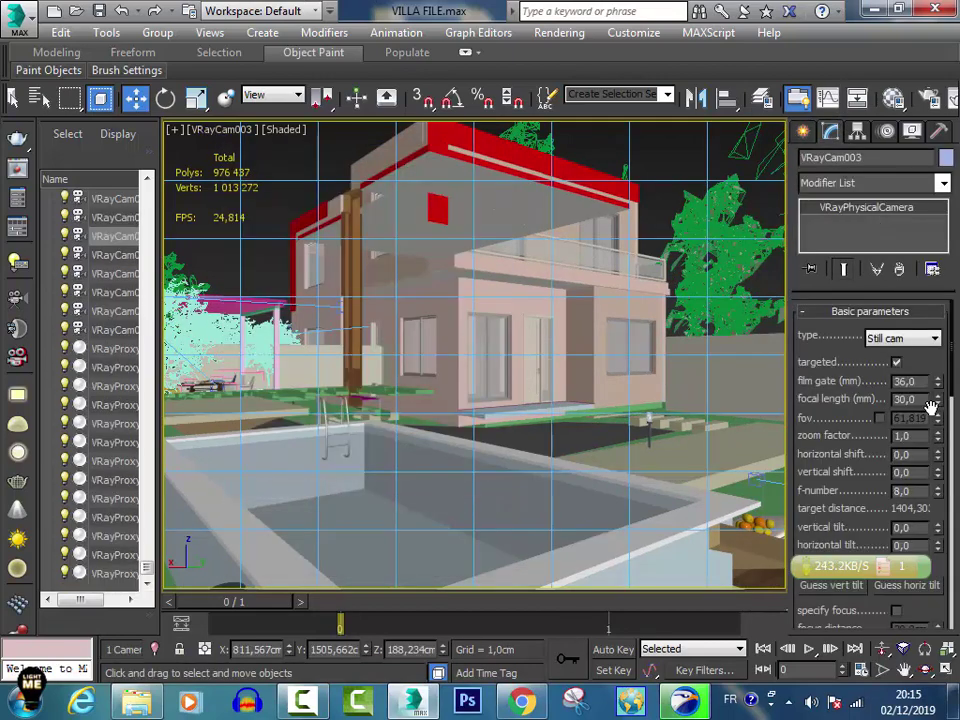
type("40")
key("Return")
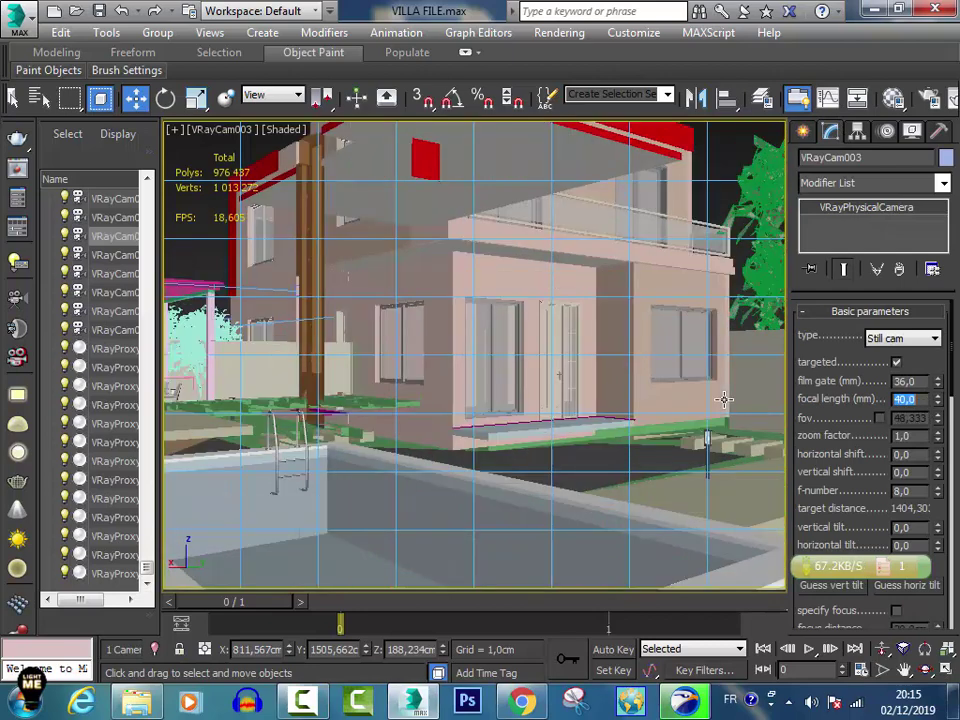
left_click_drag(938, 400, 936, 435)
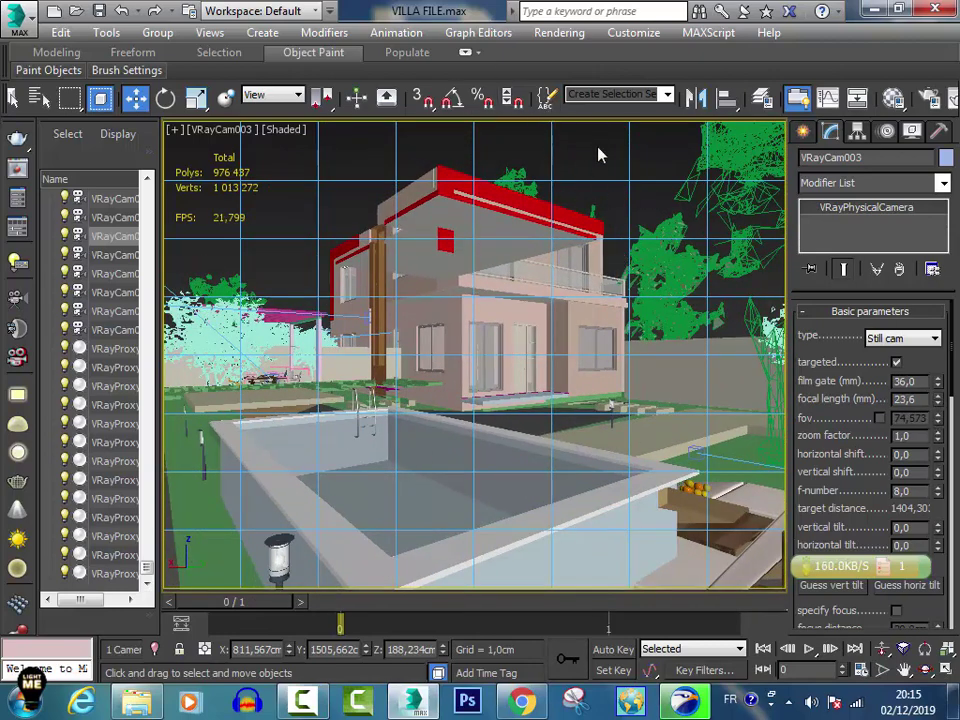
left_click(600, 155)
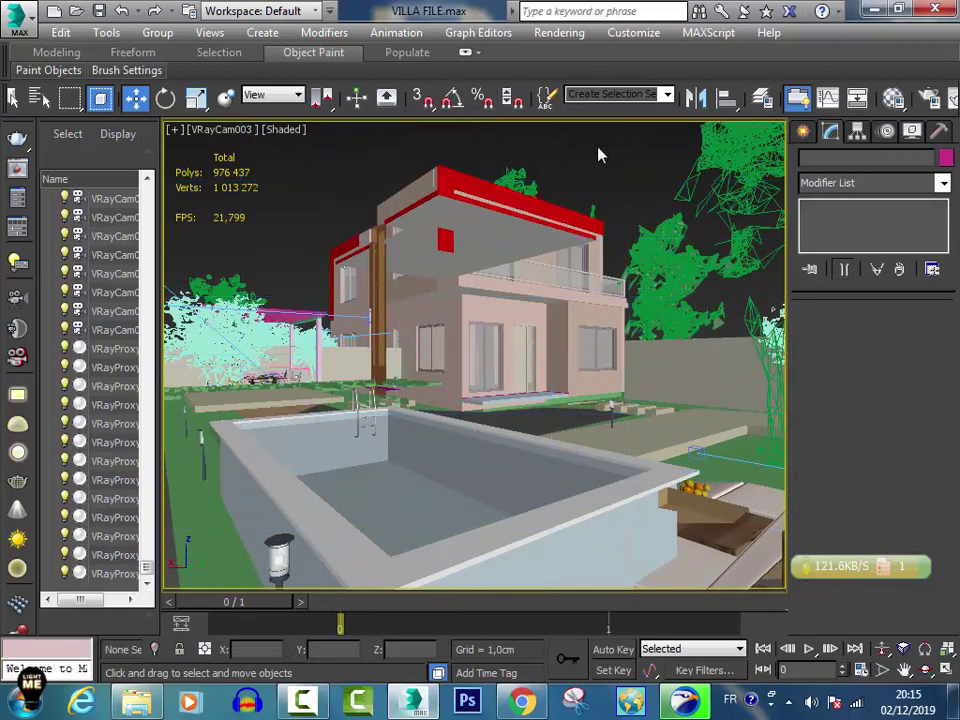
Reselect VRayCam003 and set its focal length to 30 mm.
left_click(227, 138)
left_click(295, 490)
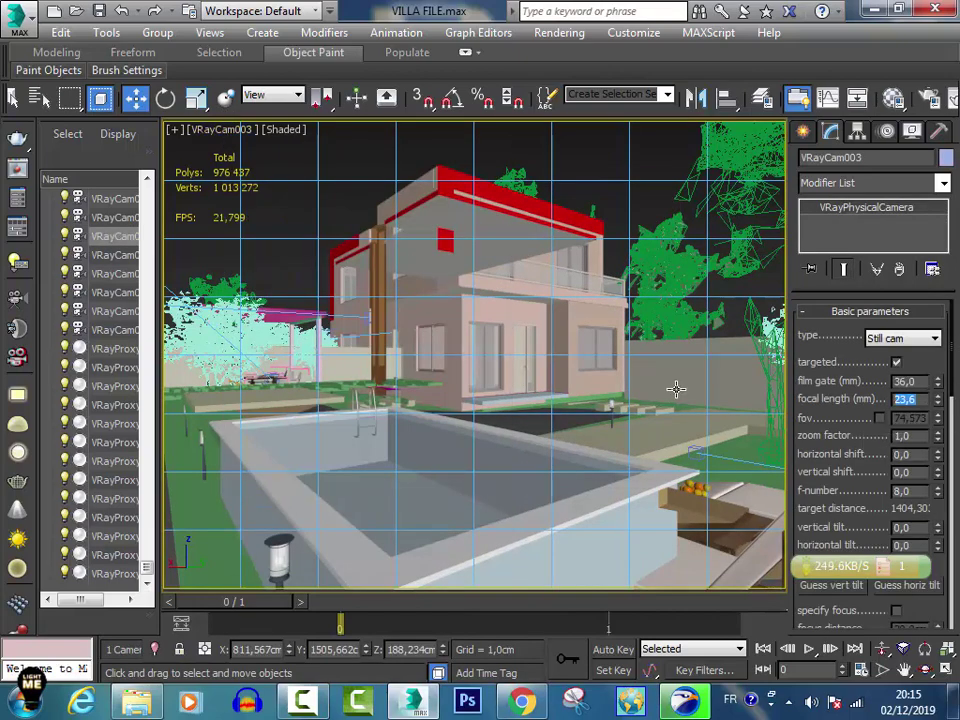
type("30")
key("Return")
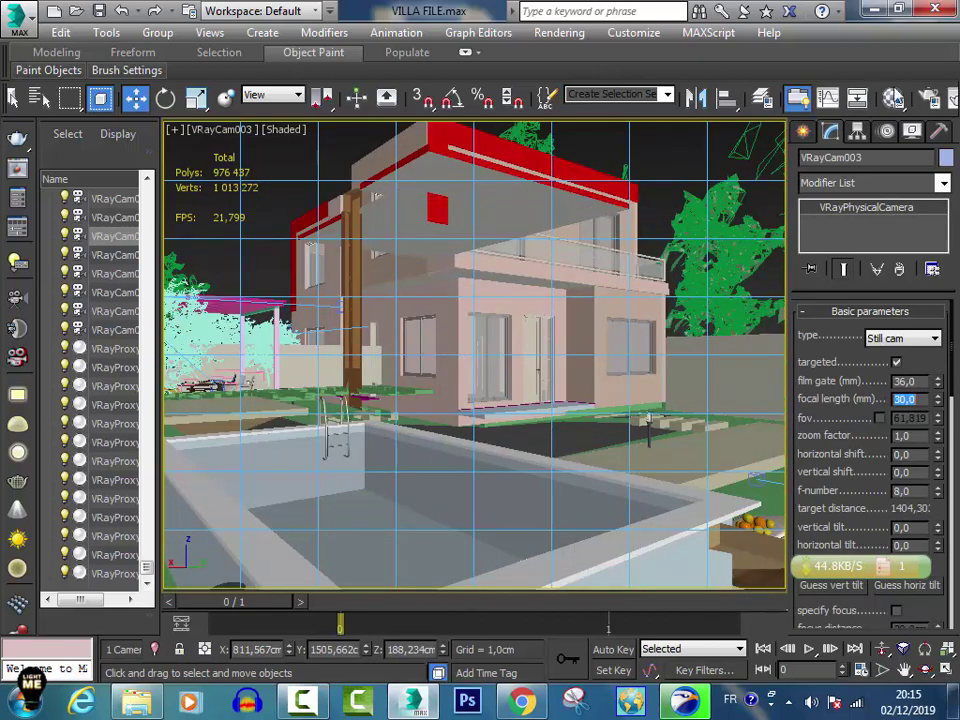
key("F10")
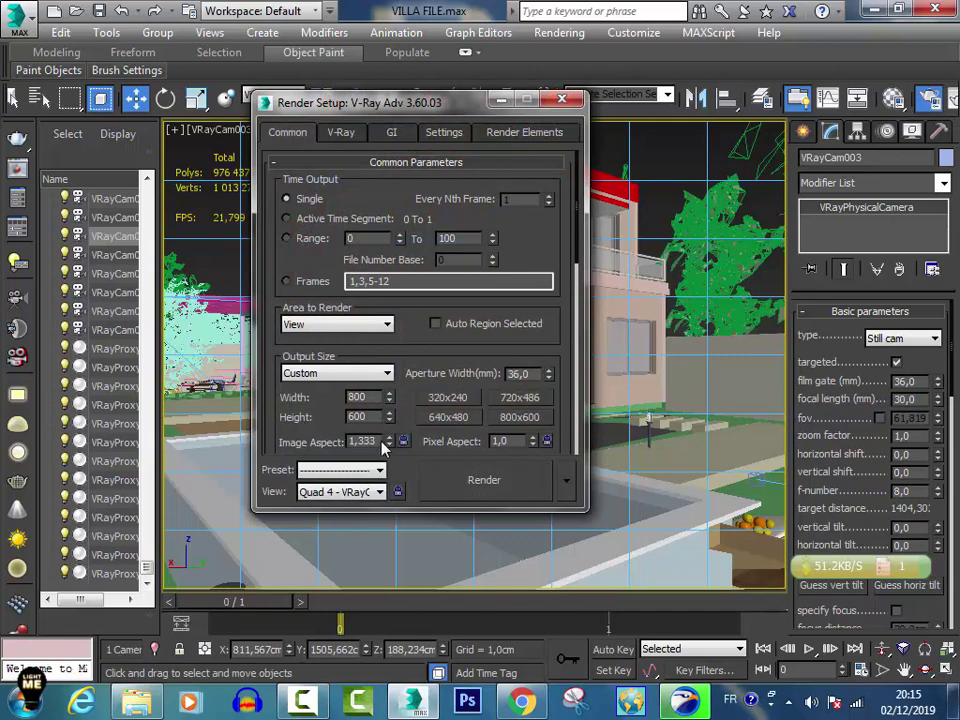
Adjust the output height and commit an image aspect of 0.9.
left_click_drag(389, 417, 389, 385)
left_click_drag(389, 446, 382, 466)
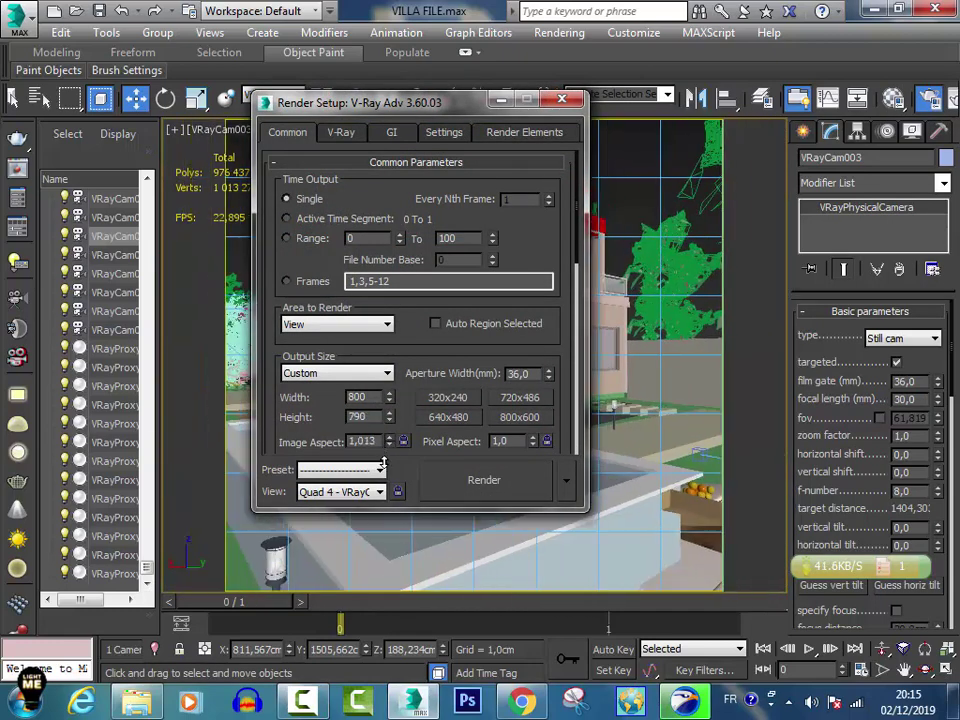
double_click(365, 441)
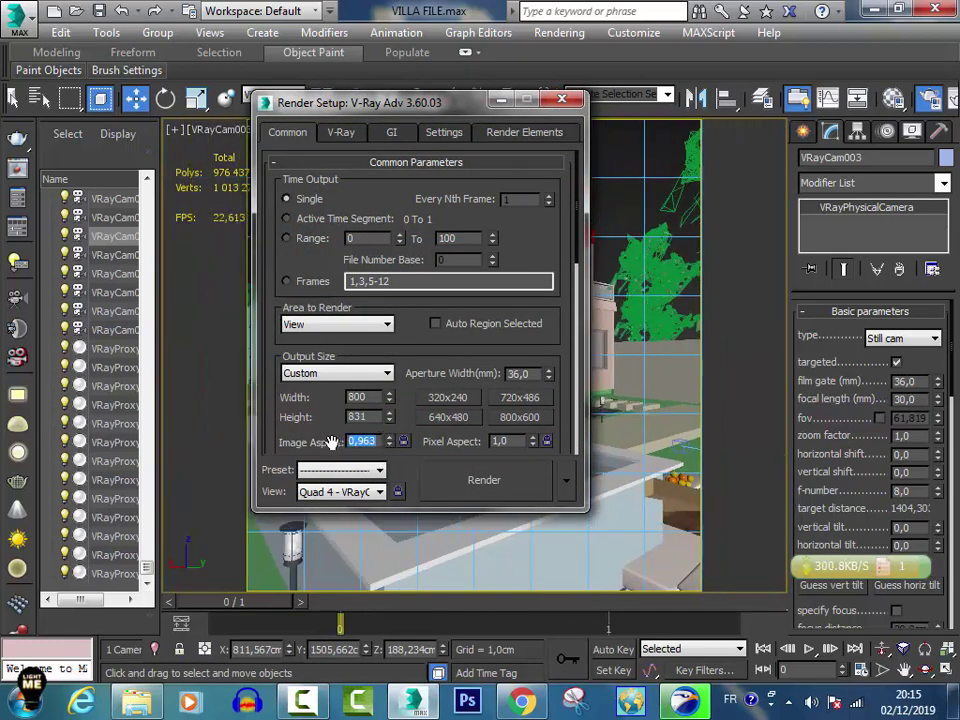
left_click(330, 442)
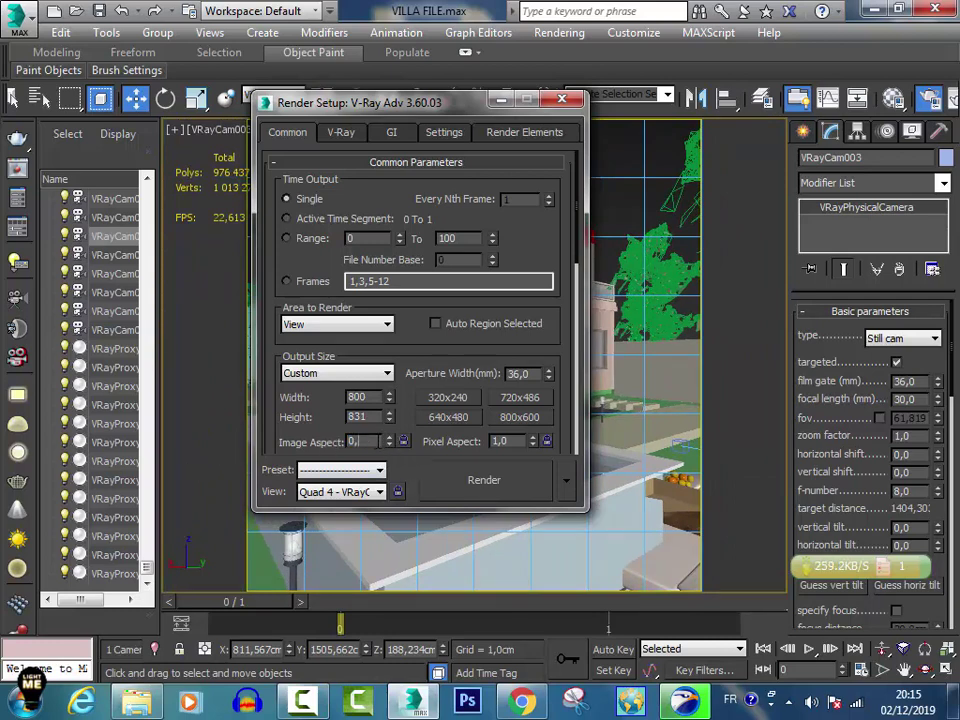
type("9")
type("0,89989")
key("Return")
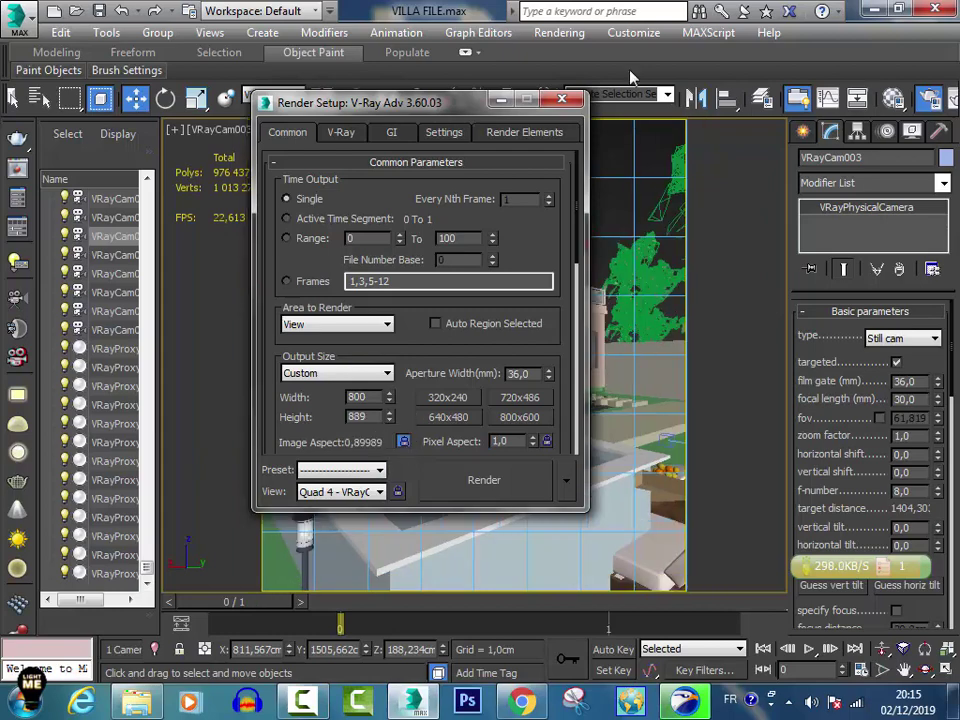
left_click(562, 99)
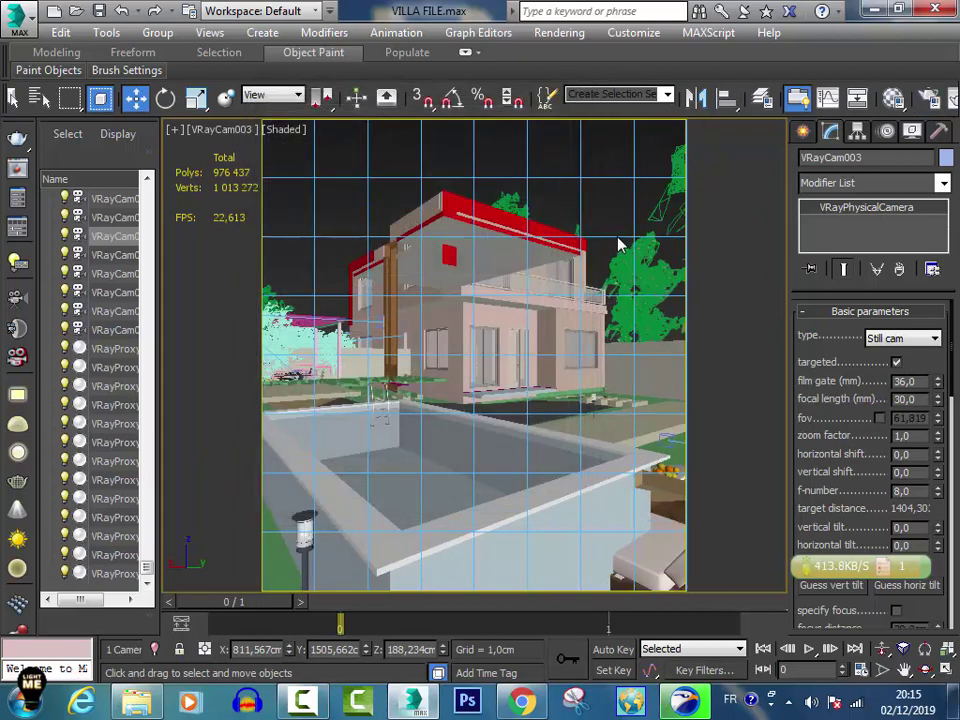
left_click(612, 165)
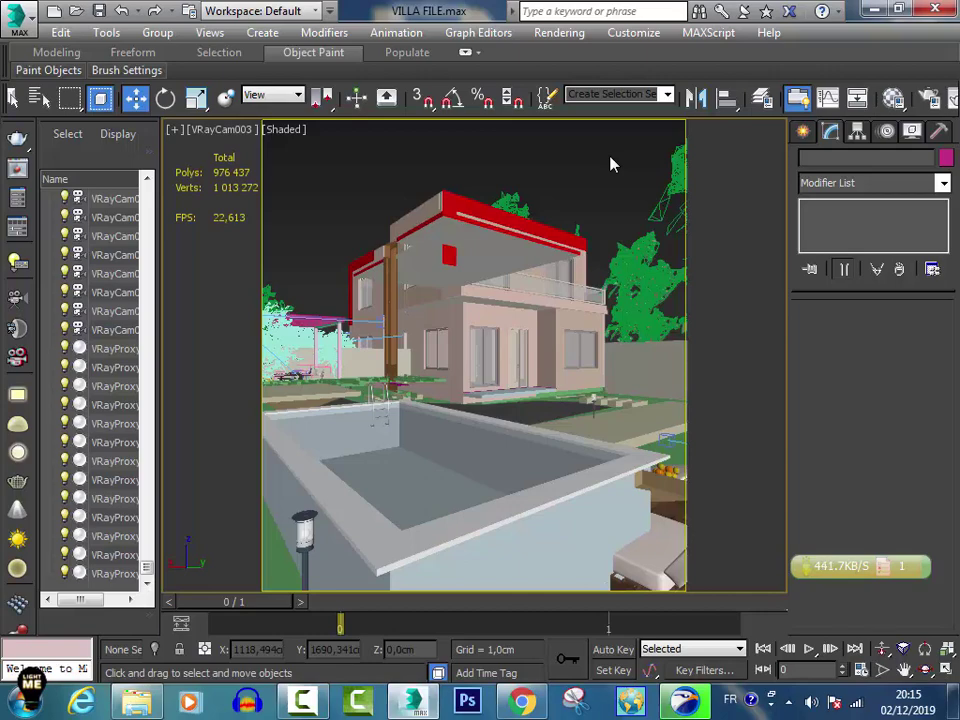
Change the image aspect to 1.1 for an 800×727 output and close Render Setup.
left_click(929, 97)
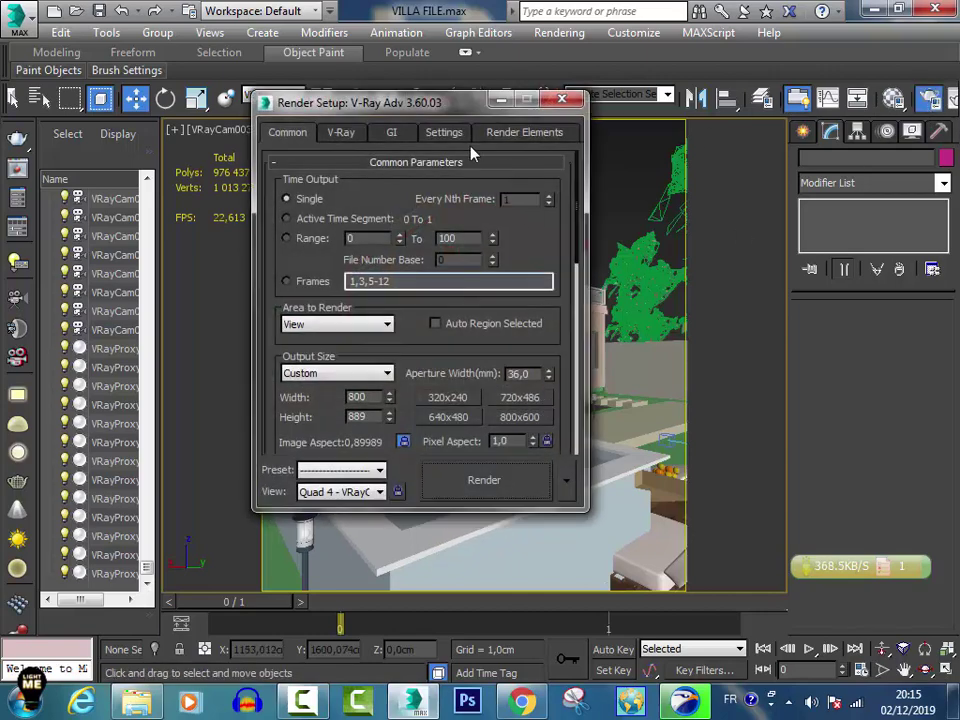
mouse_move(465, 103)
left_mouse_down()
mouse_move(953, 140)
mouse_move(860, 142)
left_mouse_up()
left_click(936, 584)
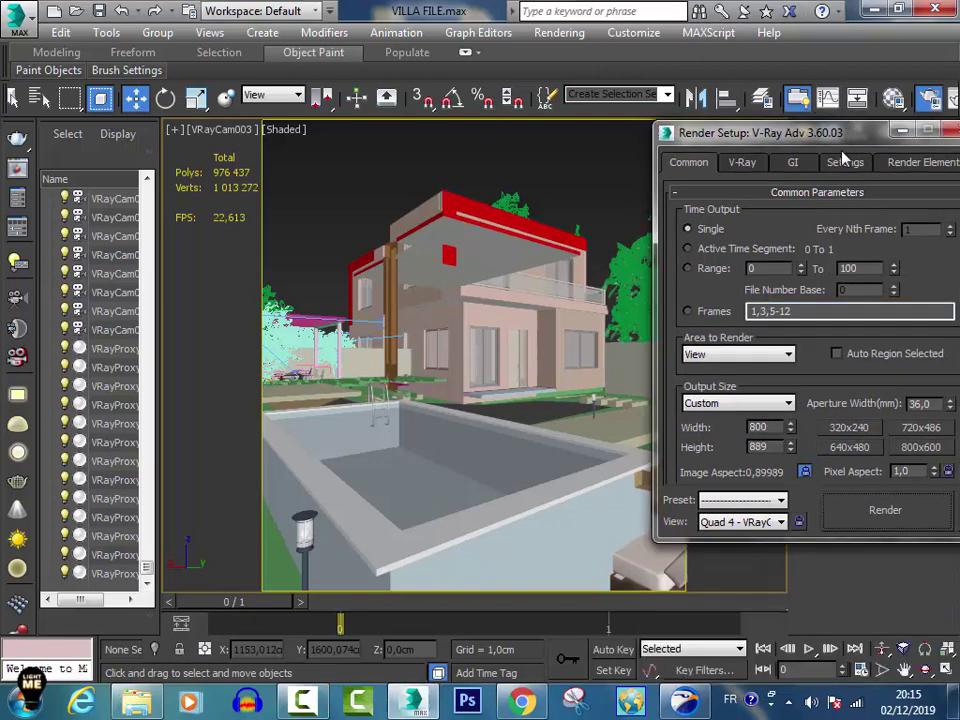
left_click_drag(790, 471, 792, 449)
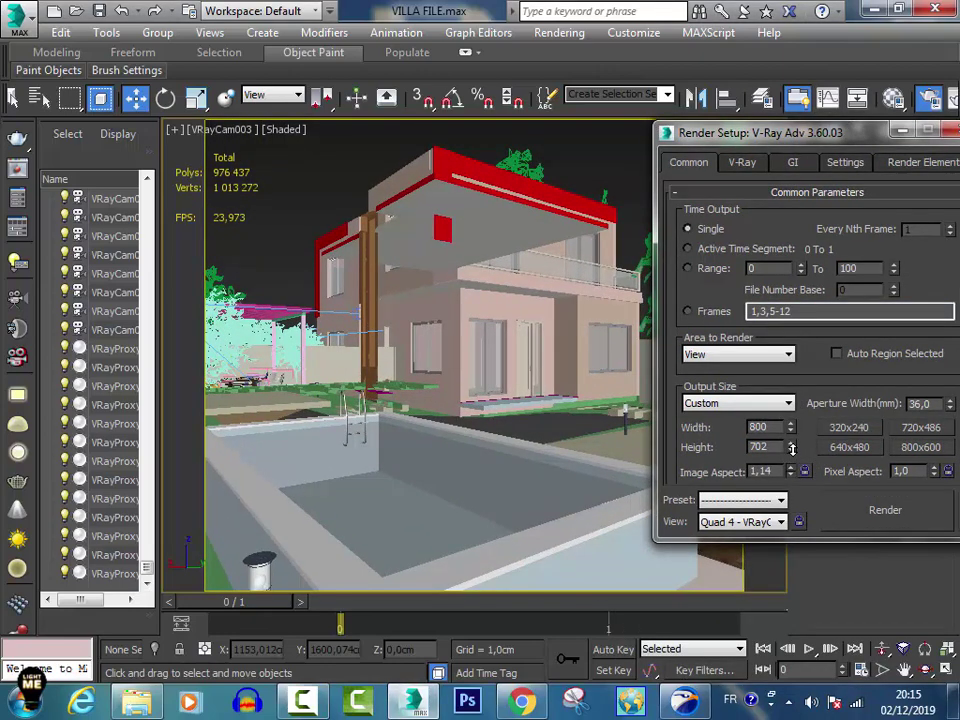
double_click(765, 470)
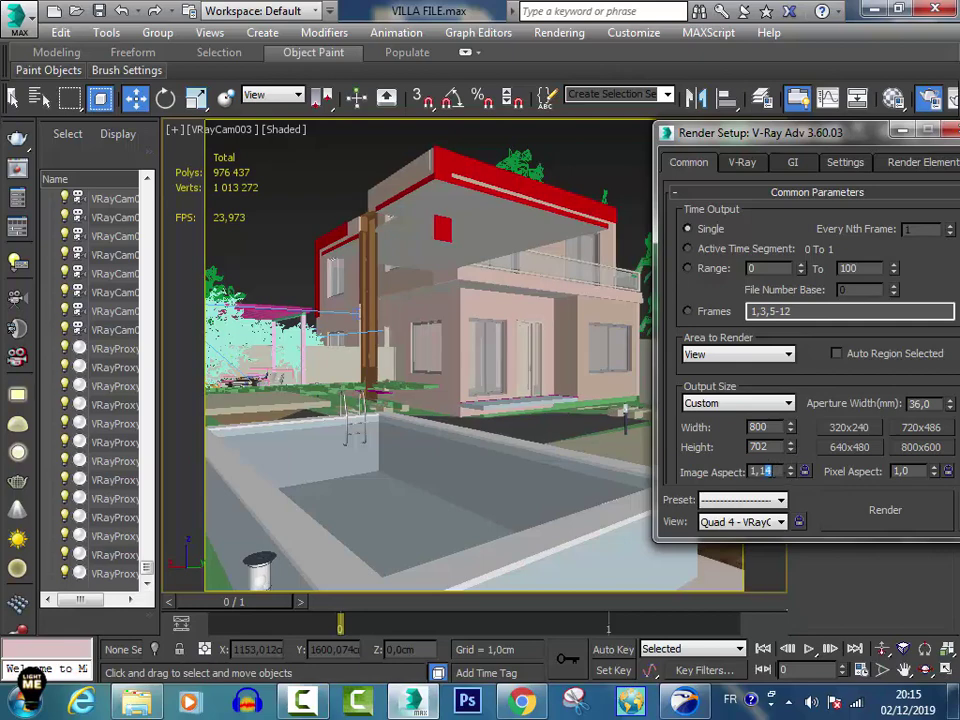
type("1,1")
key("Return")
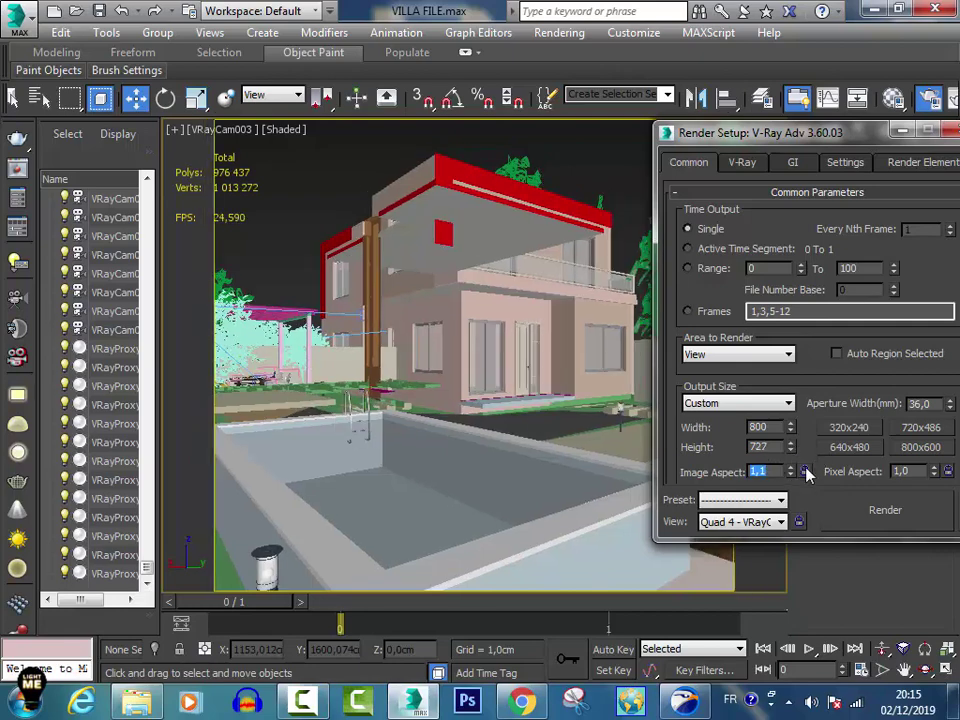
key("F10")
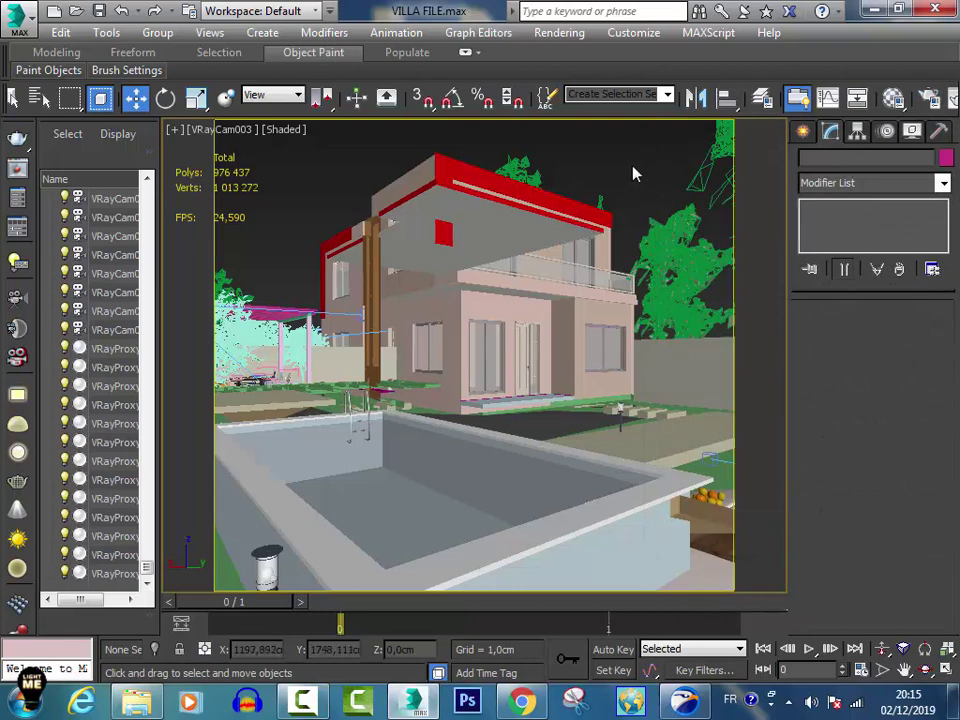
left_click(230, 129)
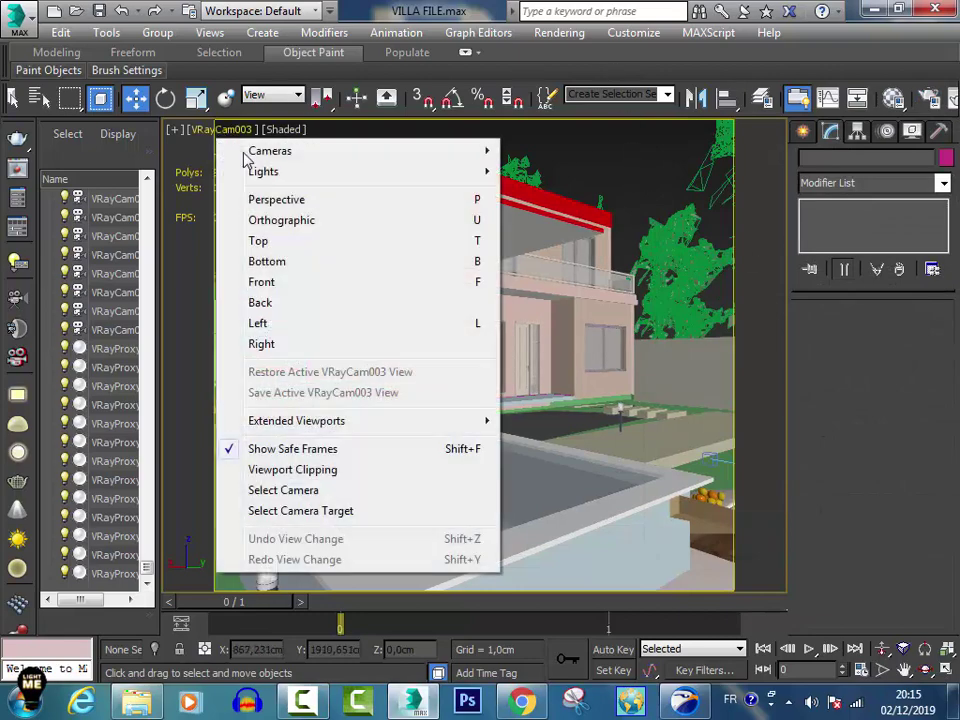
left_click(331, 494)
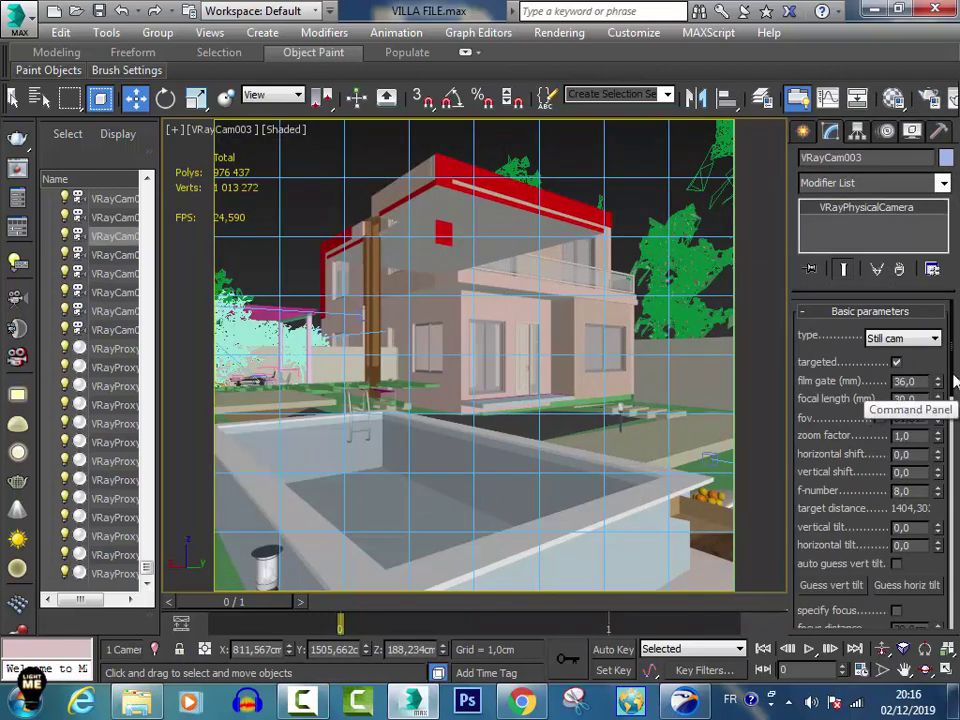
scroll(917, 408, "down", 3)
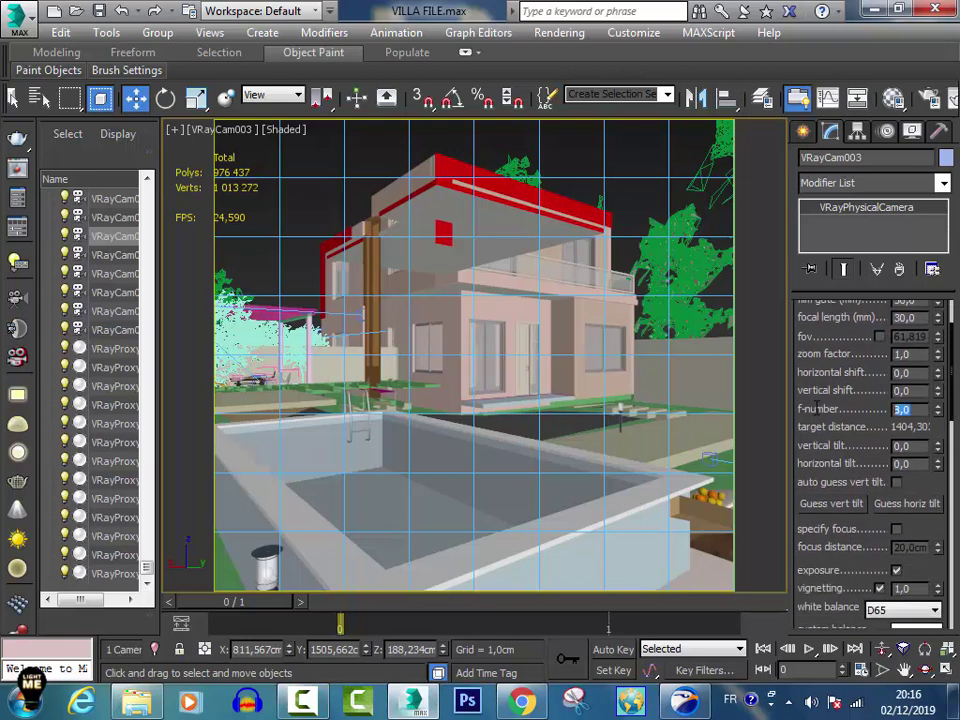
type("8")
scroll(955, 437, "down", 4)
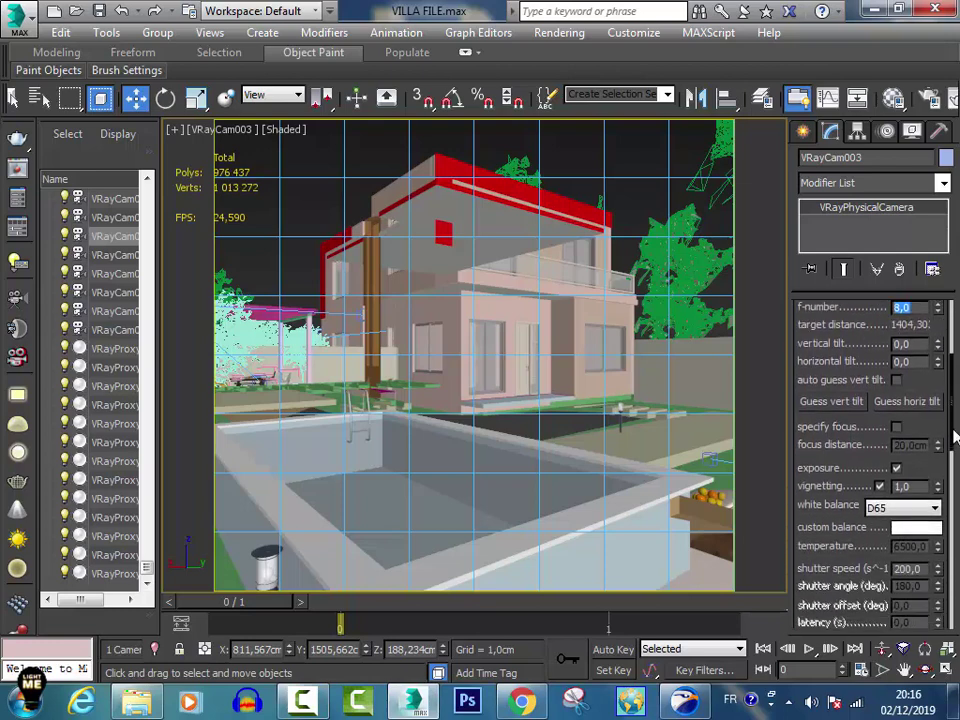
scroll(955, 437, "down", 3)
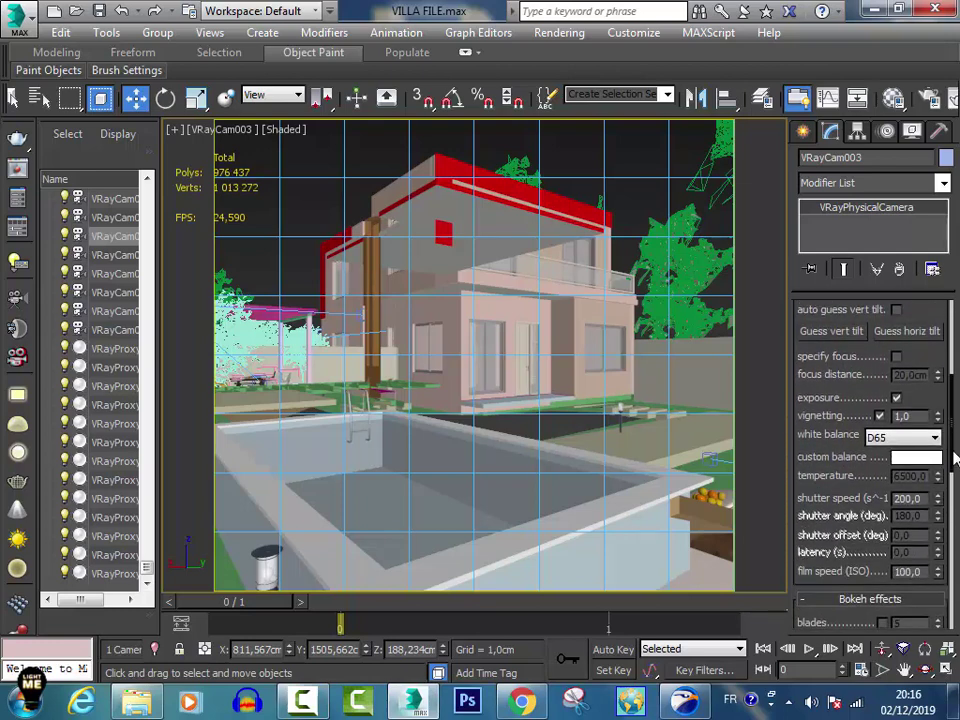
left_click(900, 433)
left_click(900, 433)
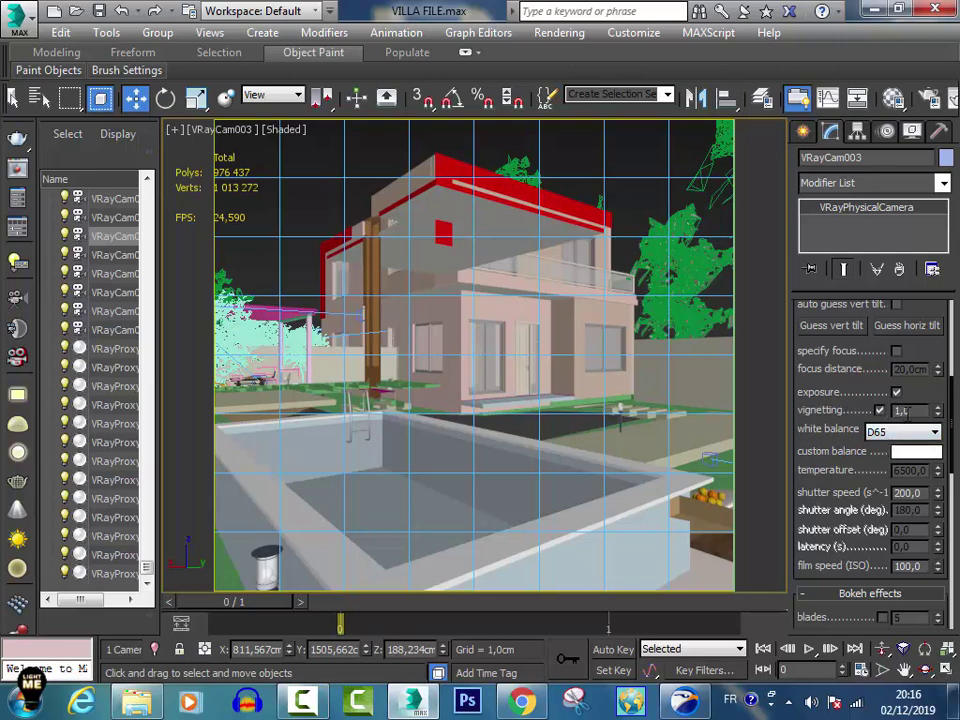
mouse_move(953, 408)
left_mouse_down()
mouse_move(956, 466)
mouse_move(957, 316)
left_mouse_up()
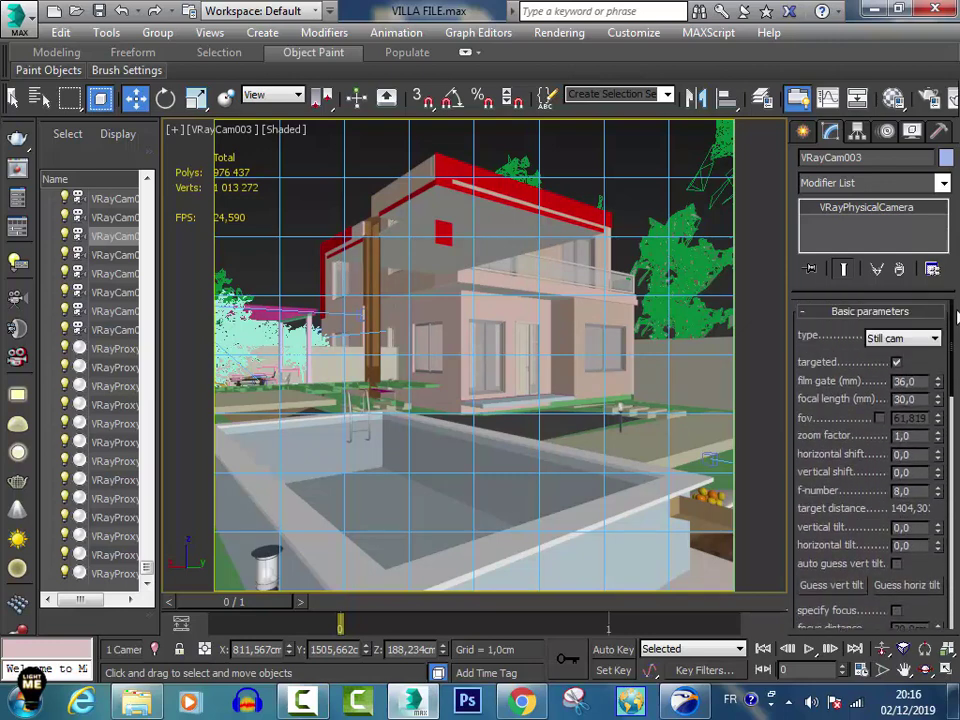
left_click(646, 160)
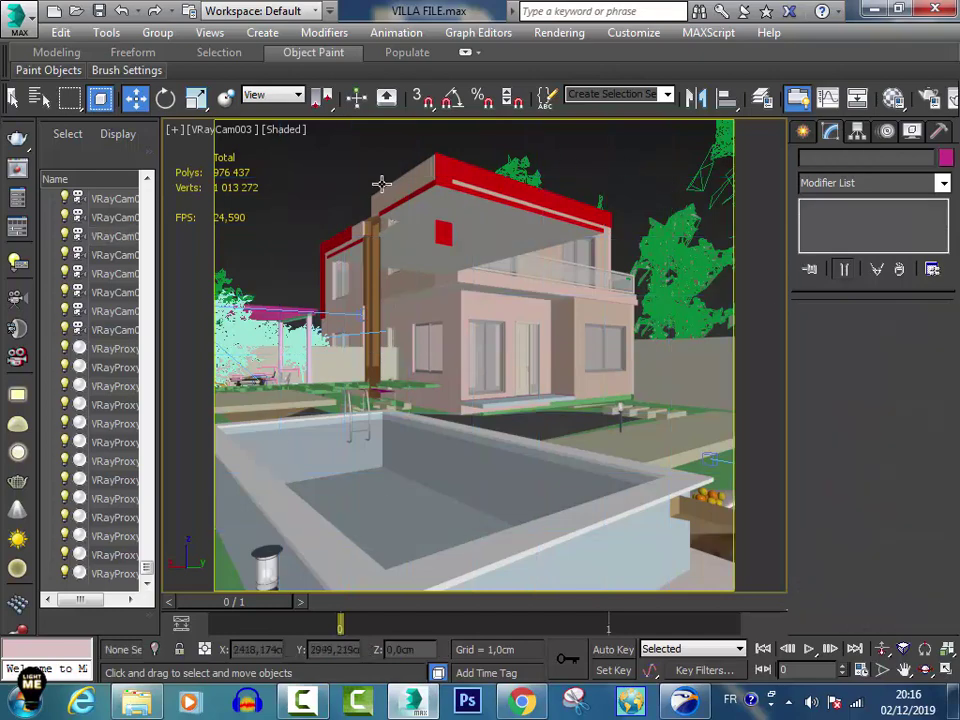
left_click(235, 138)
left_click(298, 489)
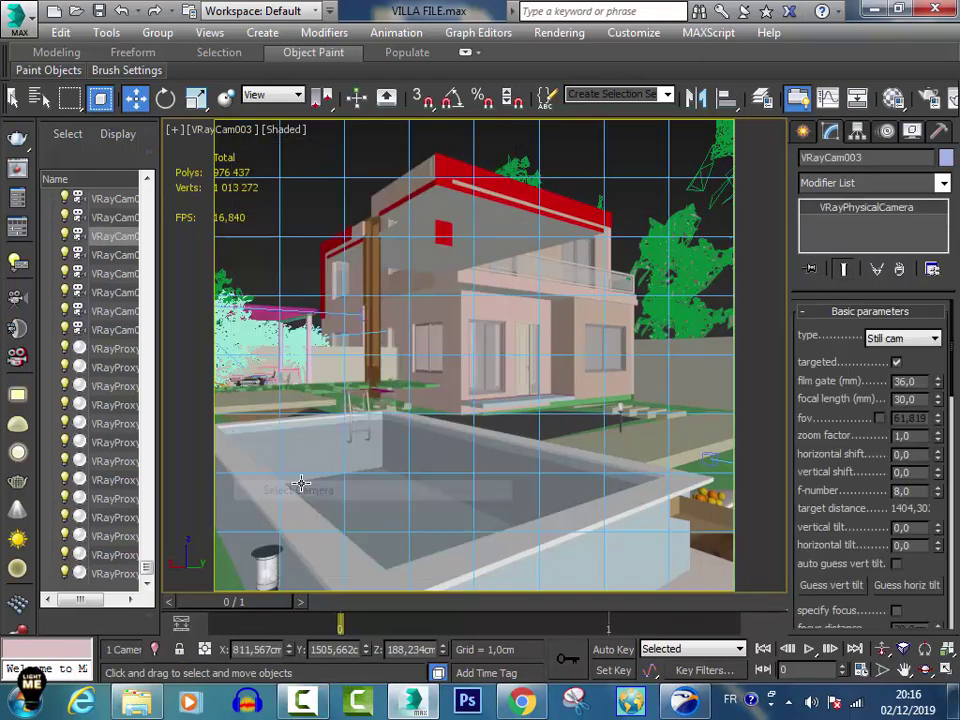
key("shift+f")
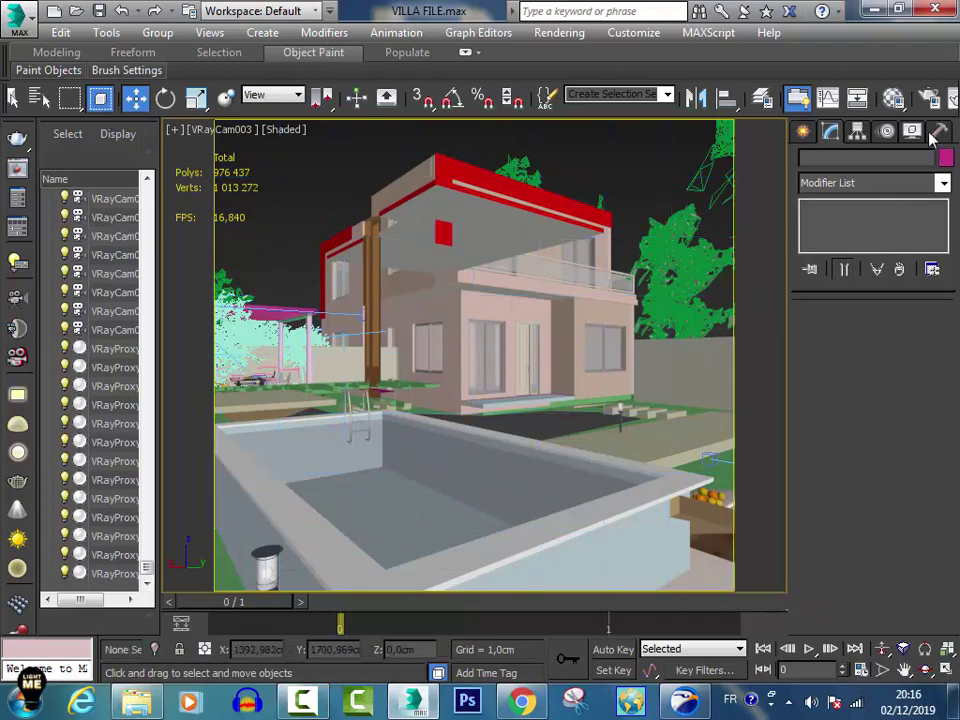
key("F10")
left_click_drag(759, 138, 720, 137)
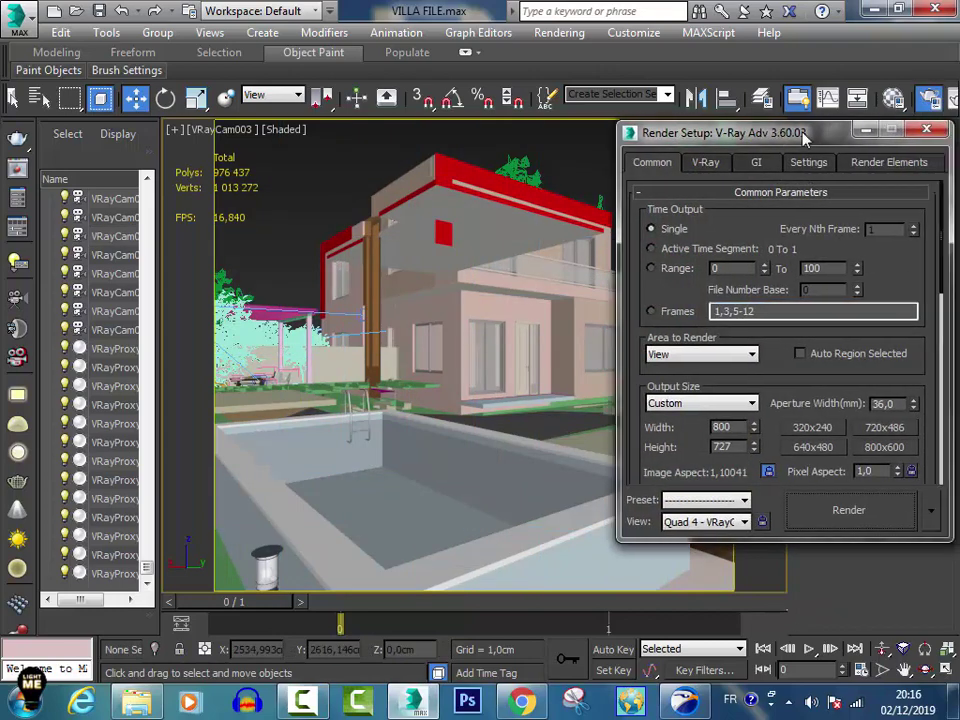
left_click(703, 161)
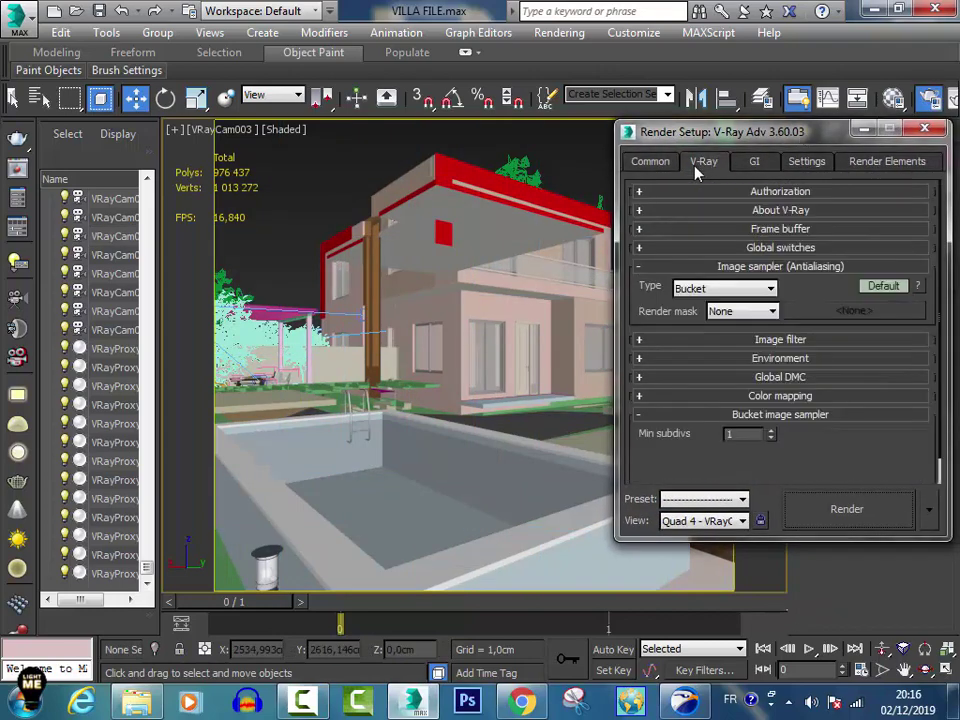
left_click(777, 249)
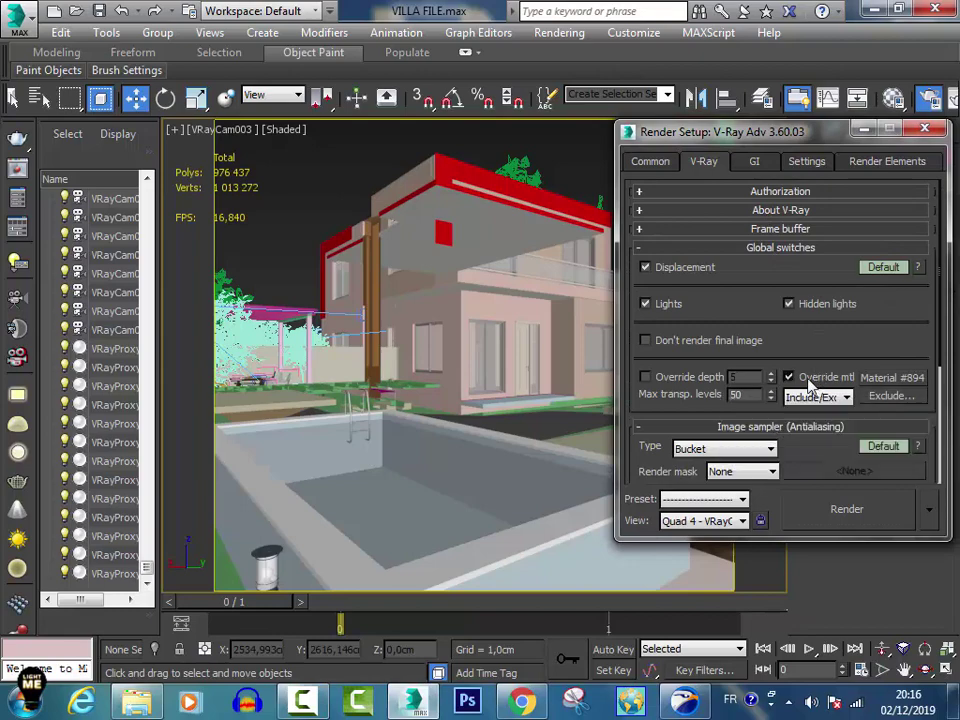
left_click(893, 397)
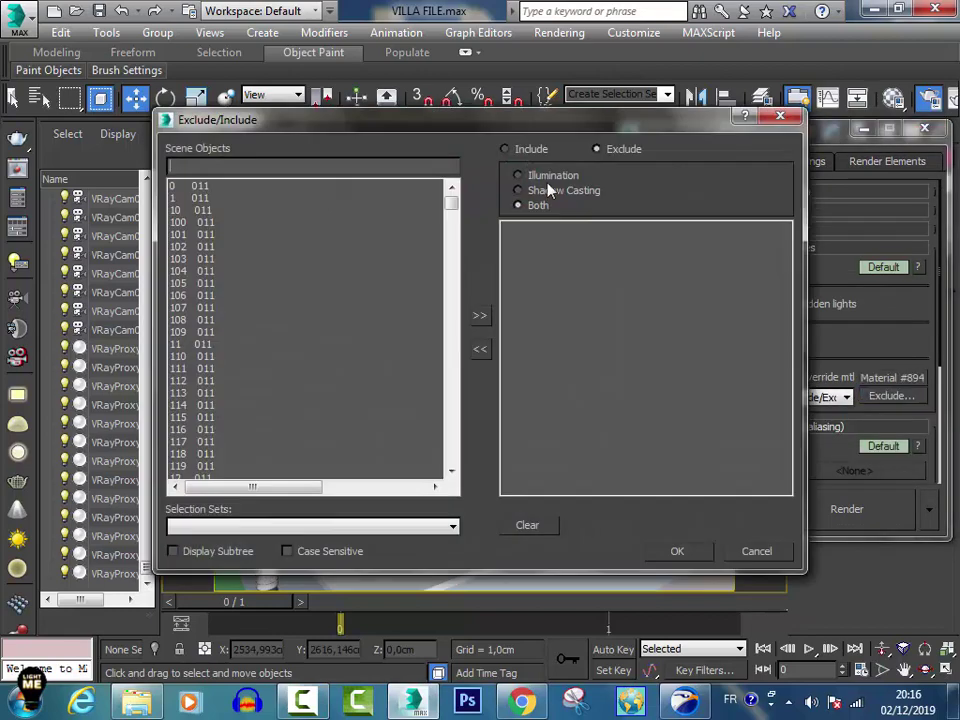
left_click(716, 550)
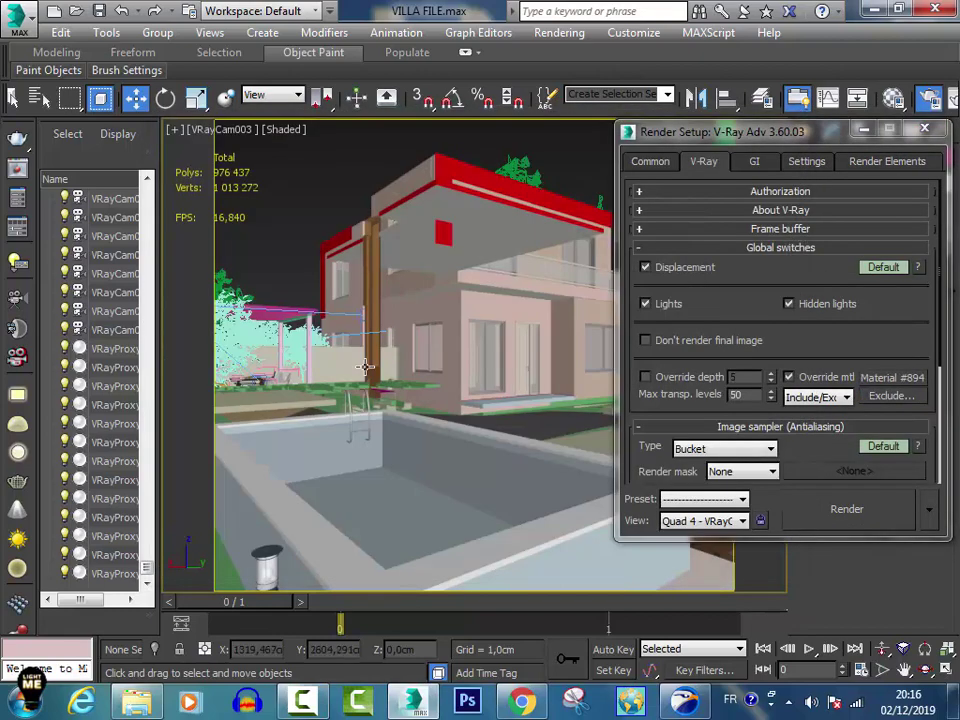
left_click(926, 130)
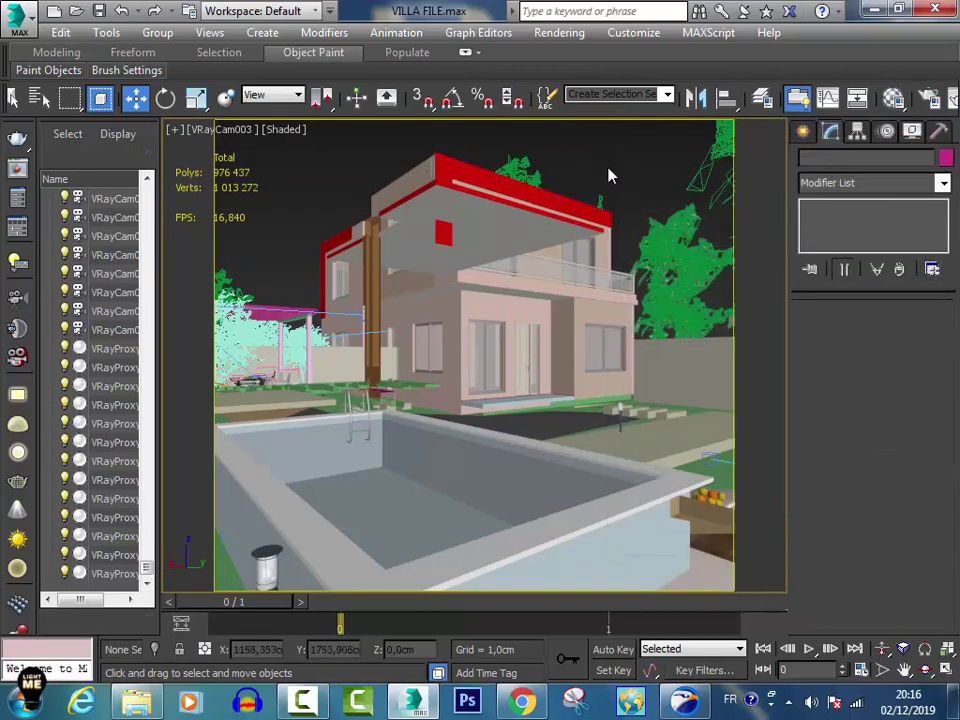
Switch to a zoomed-out Top view and start creating a VRay light from Create > Lights.
key("t")
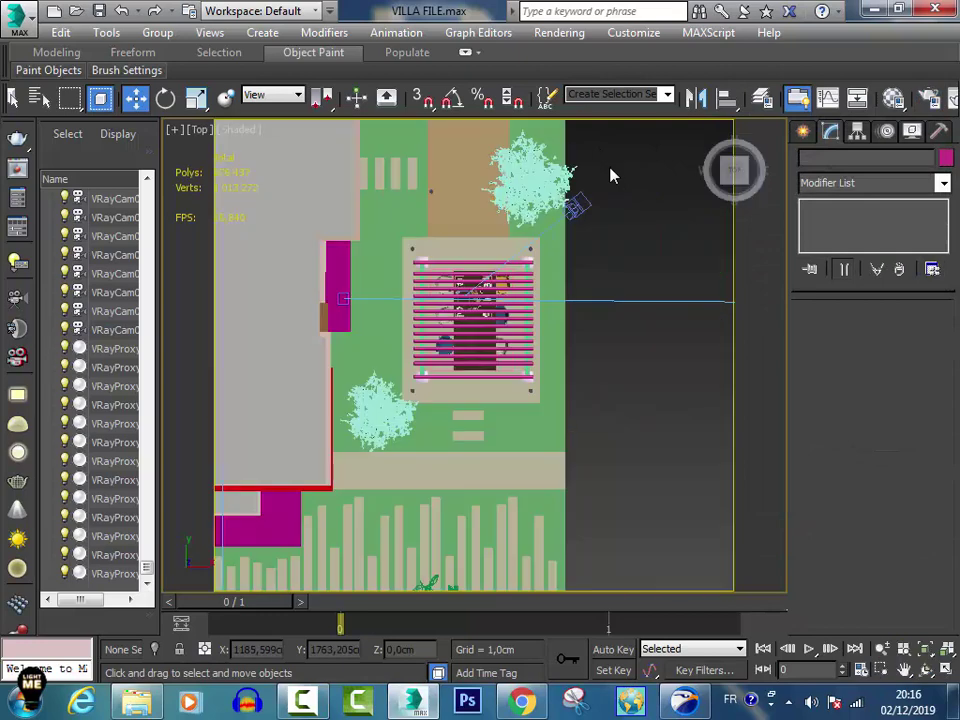
key("z")
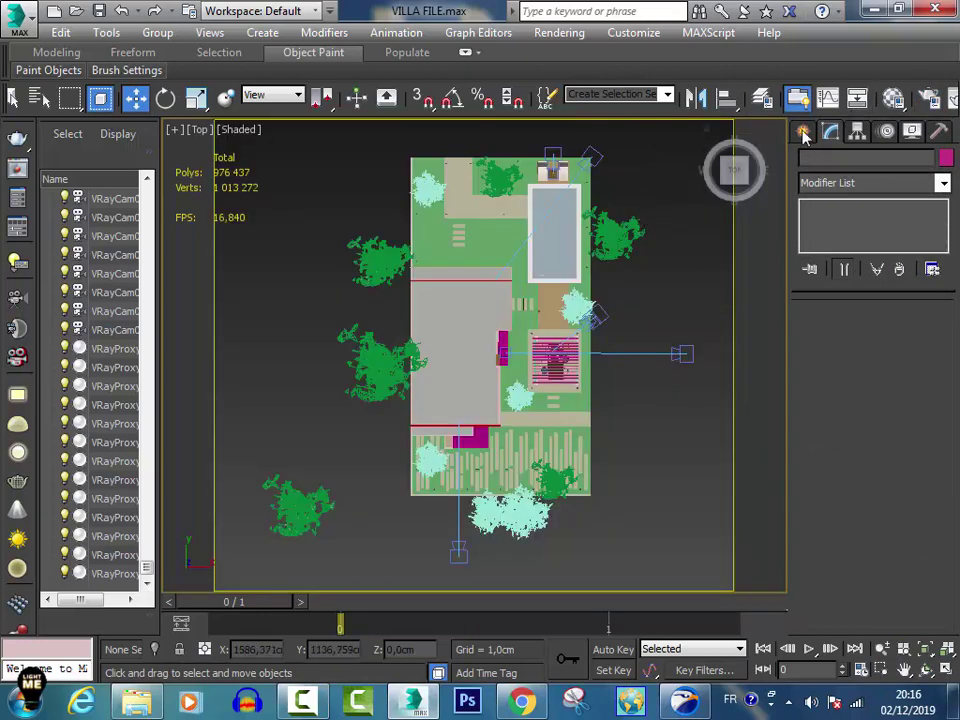
left_click(803, 133)
left_click(853, 162)
left_click(858, 190)
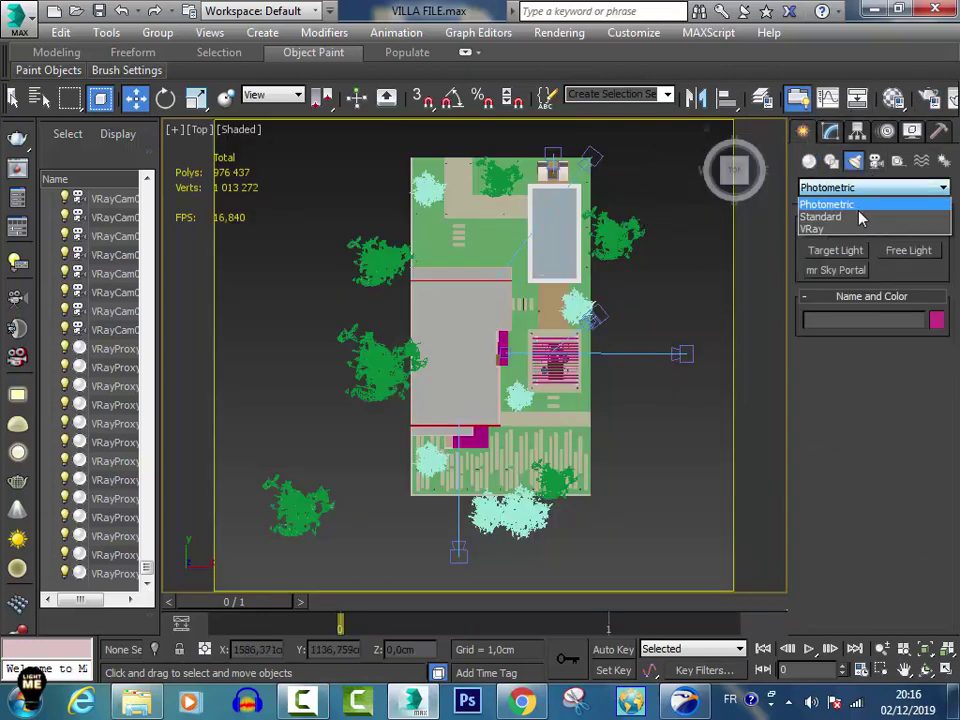
left_click(842, 229)
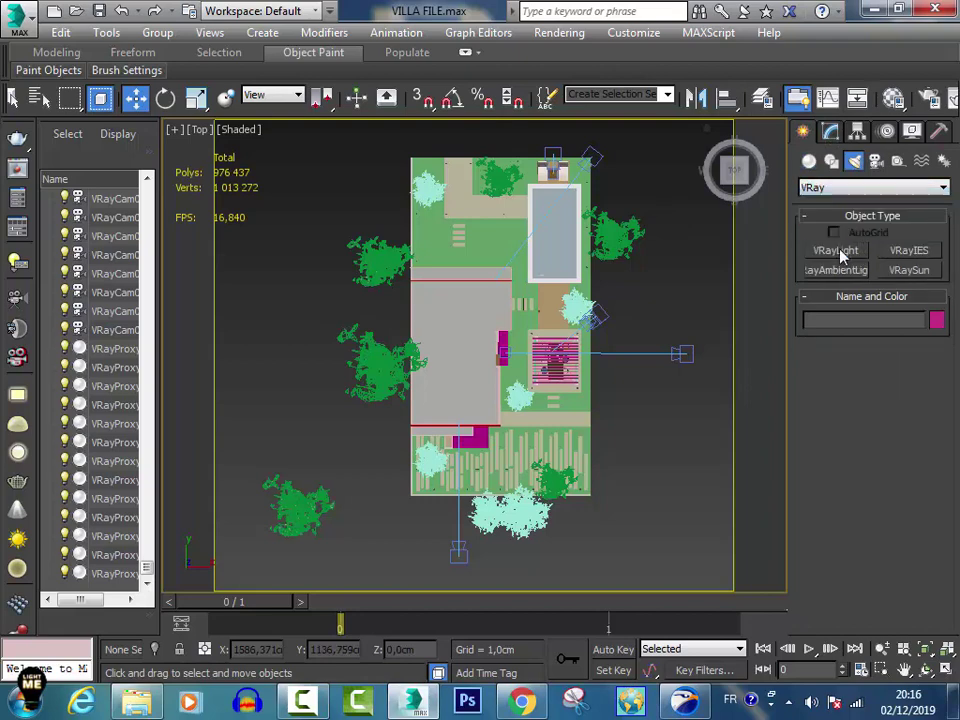
left_click(836, 250)
Draw a plane light near the villa, then undo it with Ctrl+Z.
scroll(640, 270, "down", 2)
scroll(540, 250, "down", 3)
scroll(495, 215, "up", 1)
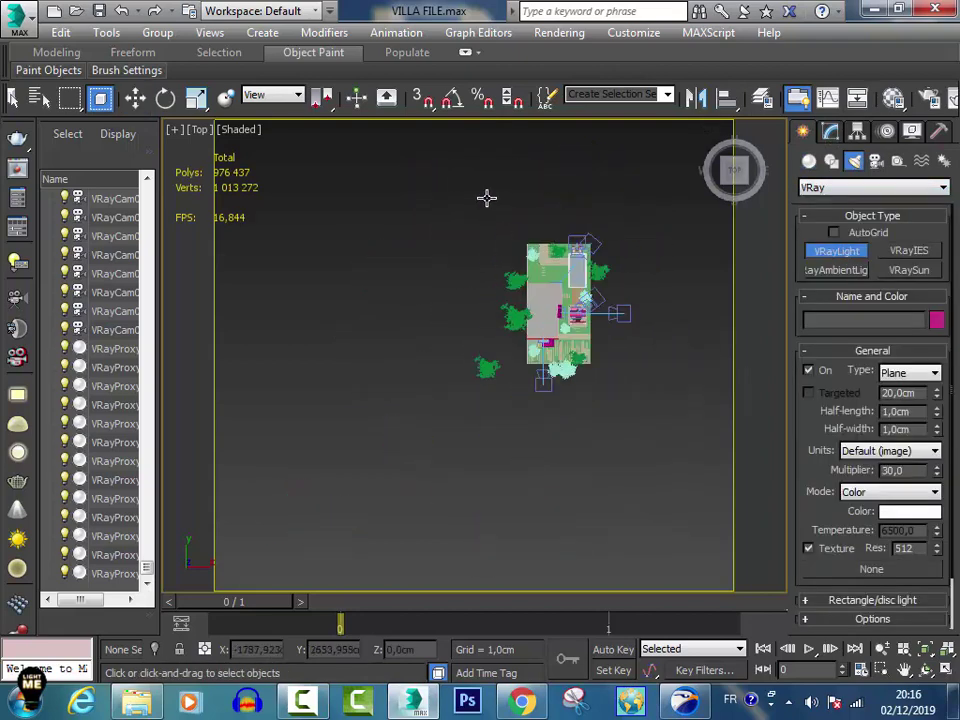
left_click_drag(422, 148, 539, 269)
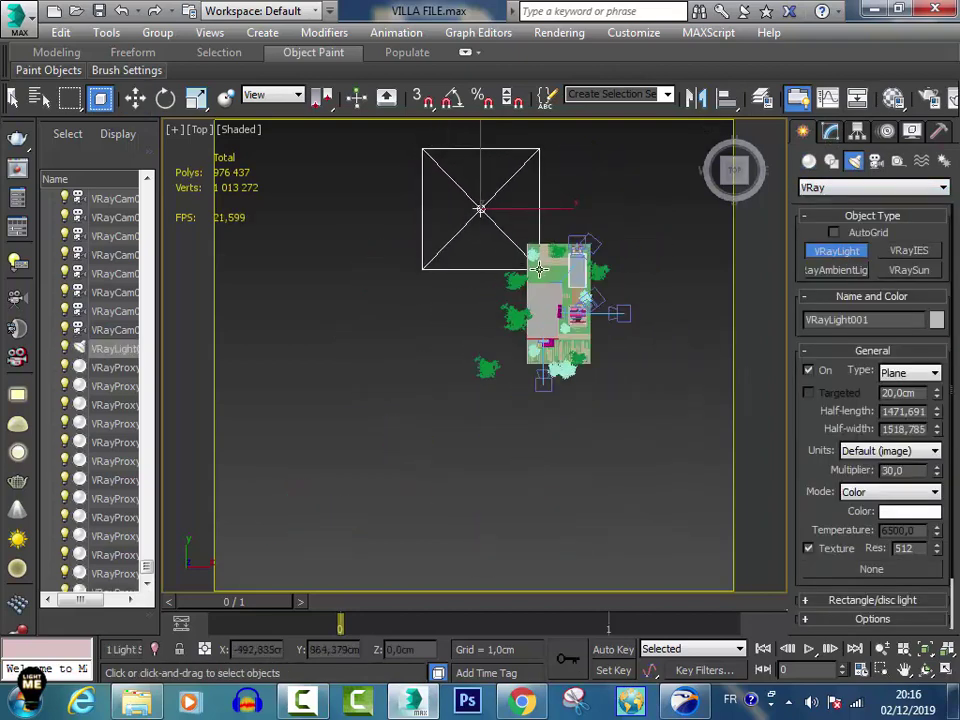
key("ctrl+z")
Place VRaySun001 above-left of the villa in Top view, aimed at it, accepting VRaySky as the environment map.
left_click(908, 270)
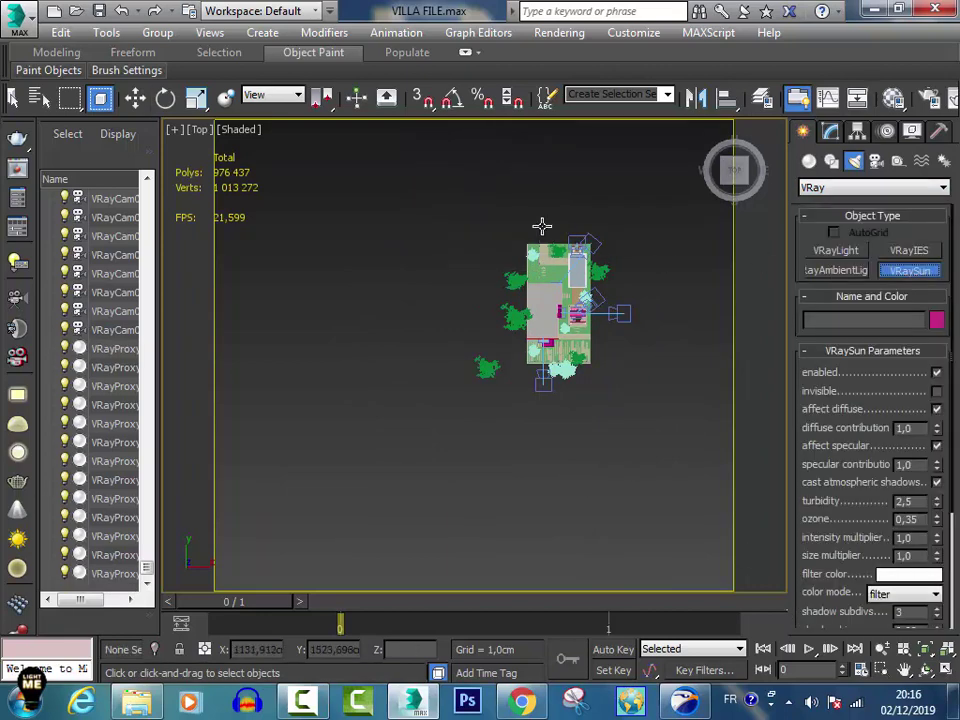
mouse_move(470, 160)
left_mouse_down()
mouse_move(561, 283)
mouse_move(527, 246)
left_mouse_up()
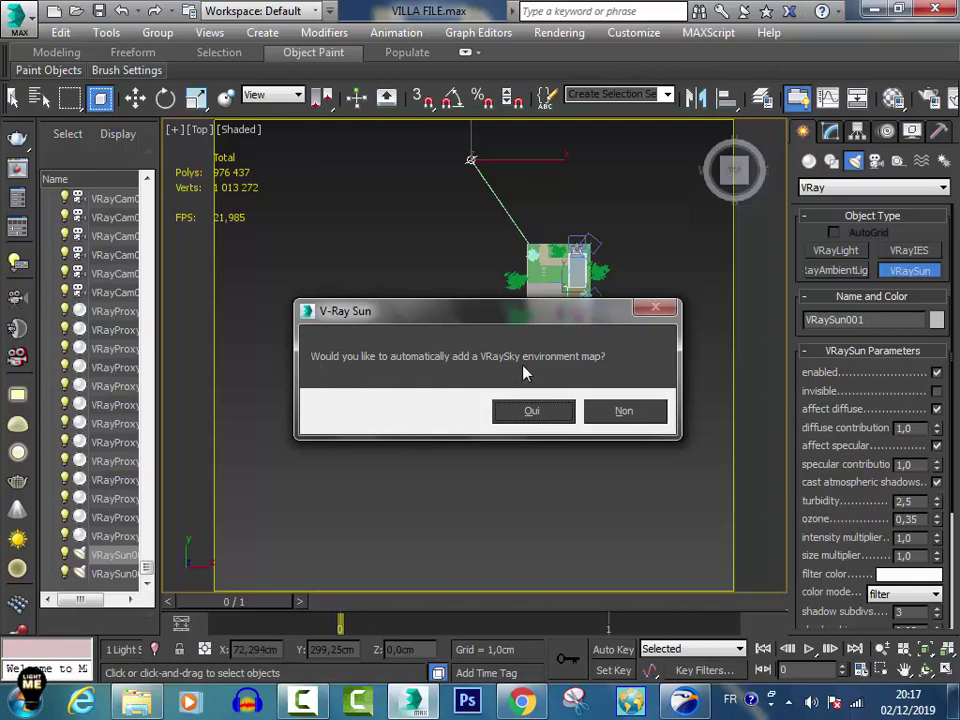
left_click(560, 419)
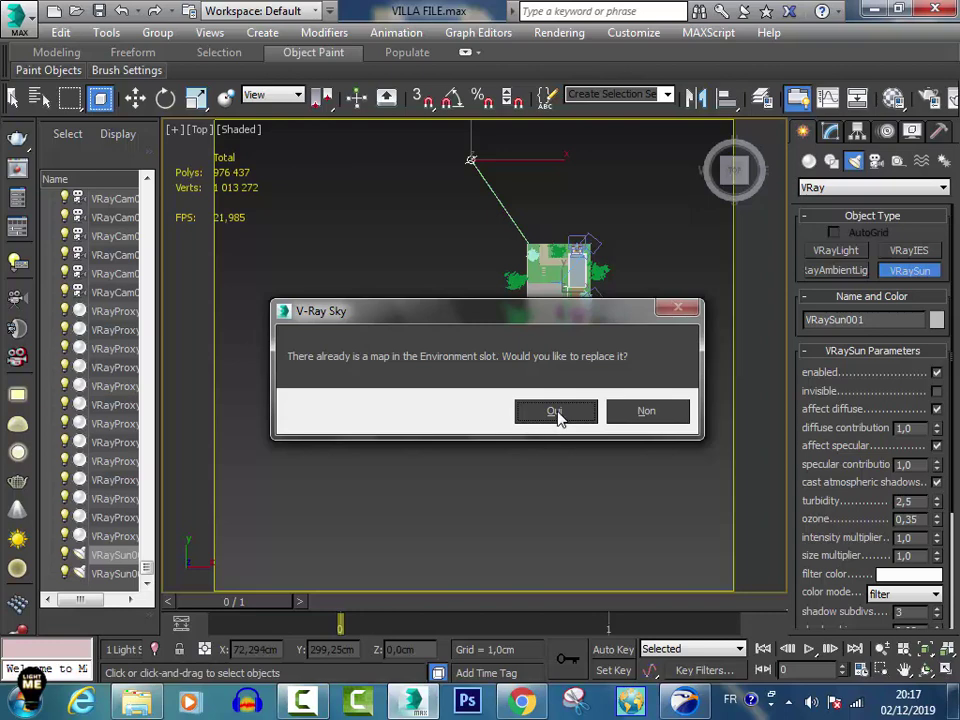
left_click(556, 414)
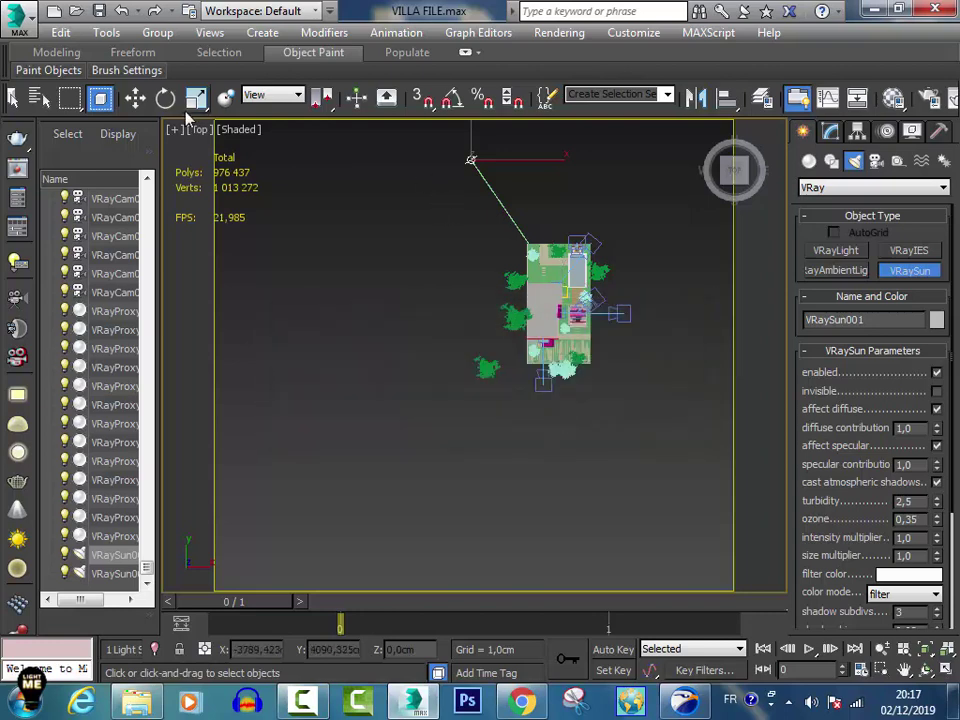
In the Front view, lift VRaySun001 higher above the ground.
left_click(137, 95)
key("f")
scroll(560, 270, "down", 5)
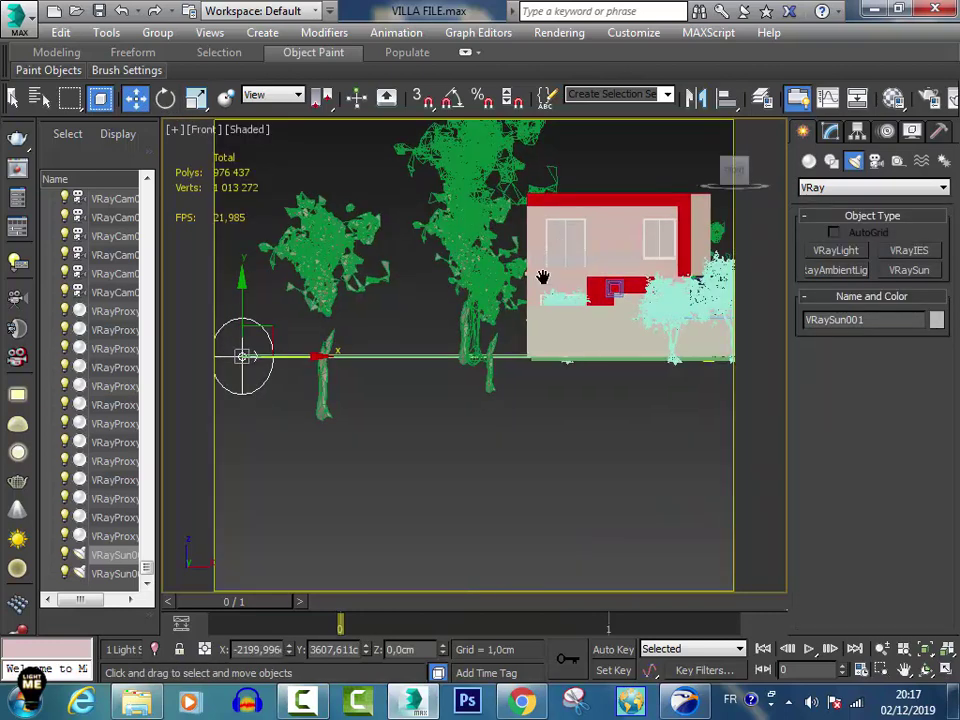
scroll(470, 320, "down", 3)
scroll(407, 372, "down", 2)
left_click_drag(361, 335, 361, 233)
Orbit to check, then raise the sun to about 3252 cm above the villa.
left_click(943, 671)
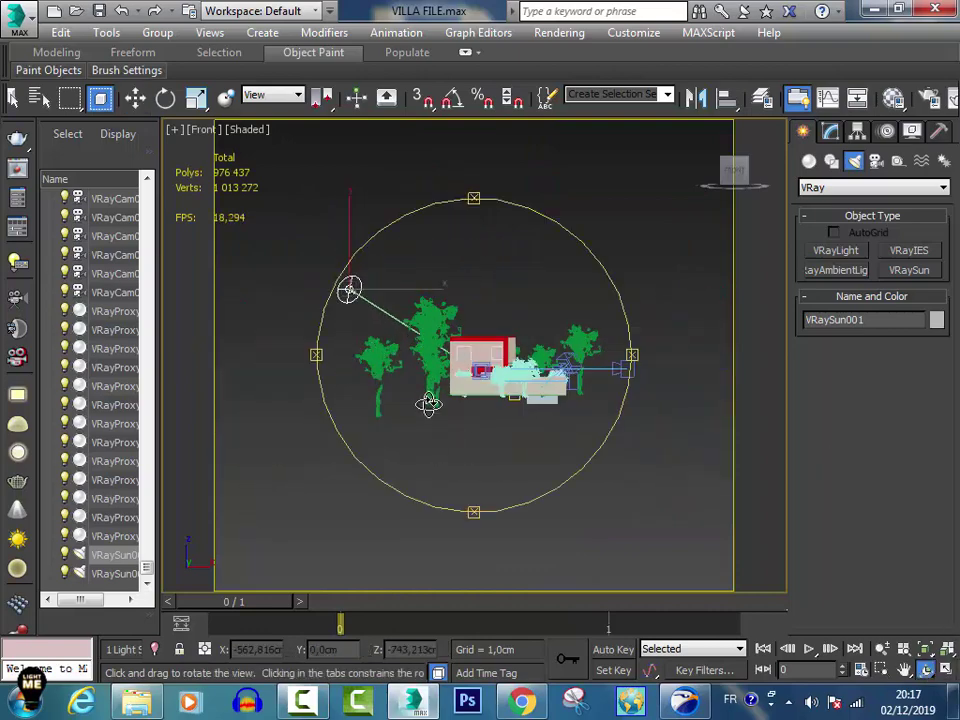
mouse_move(429, 401)
left_mouse_down()
mouse_move(671, 401)
mouse_move(507, 401)
mouse_move(563, 399)
mouse_move(489, 392)
mouse_move(559, 409)
left_mouse_up()
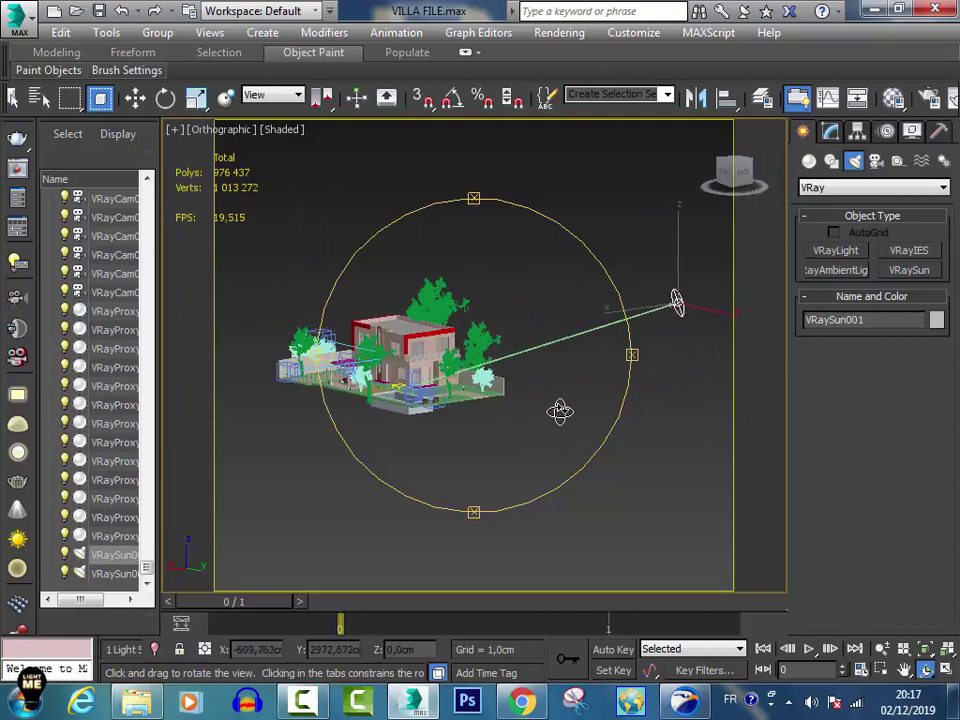
left_click(137, 100)
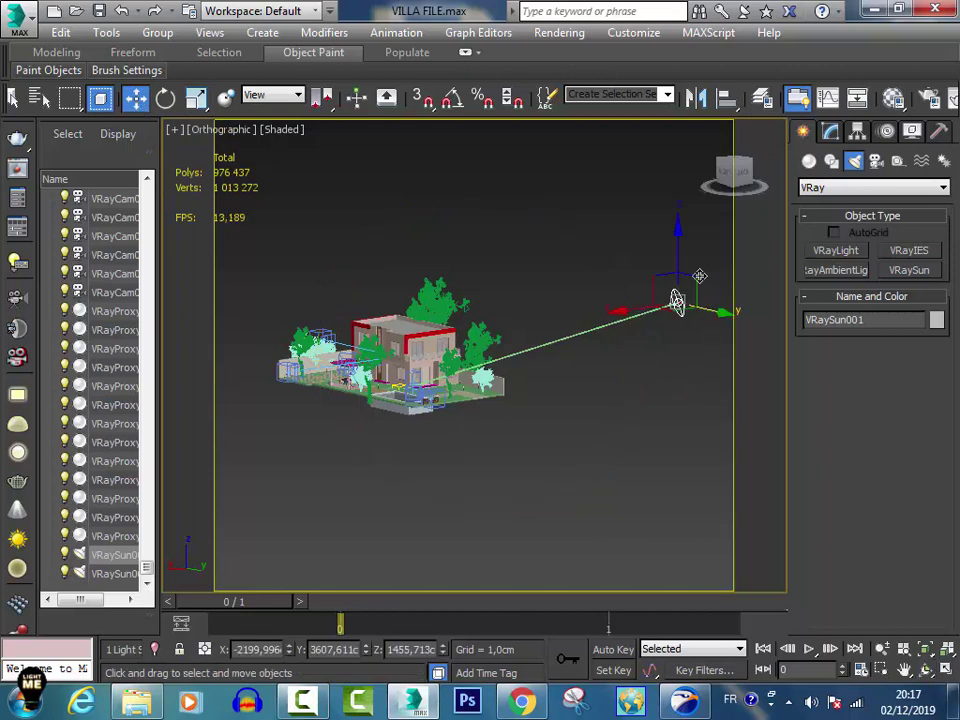
left_click_drag(670, 265, 665, 140)
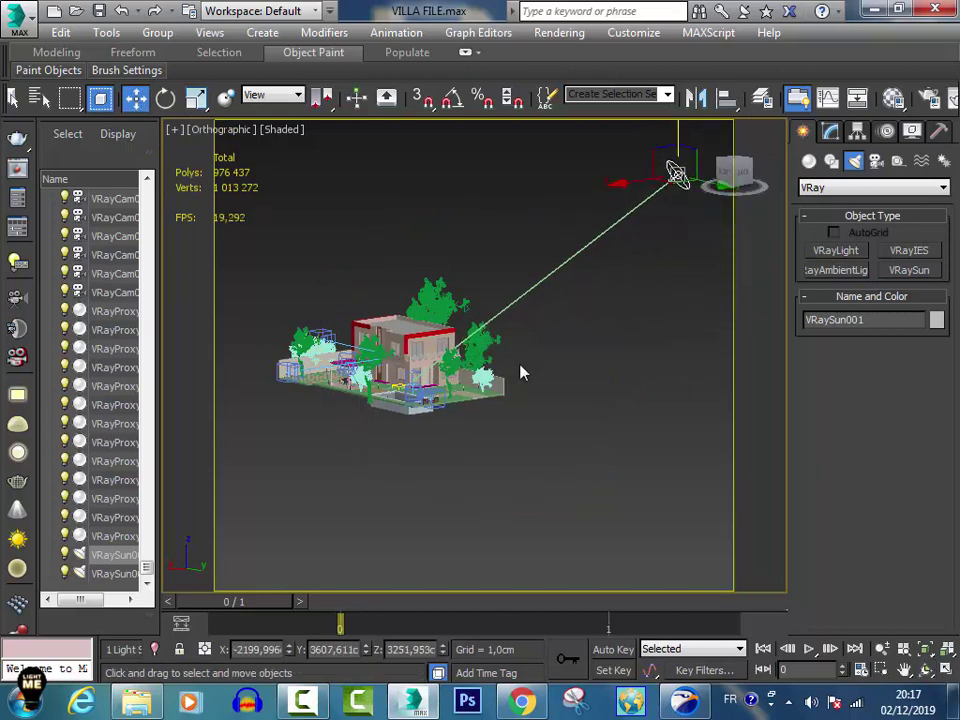
key("t")
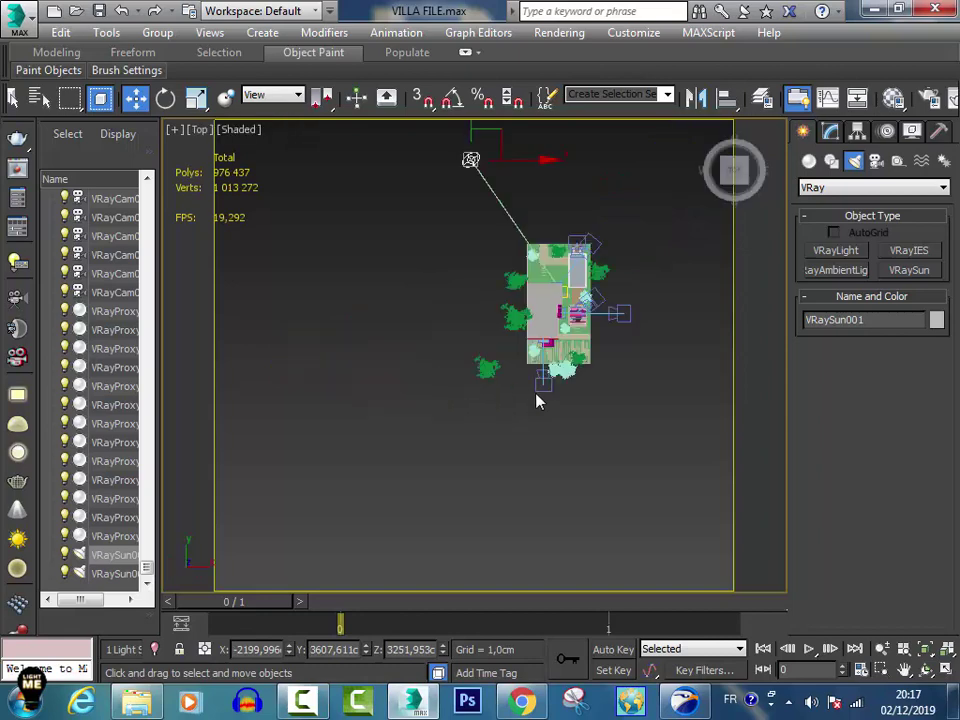
scroll(651, 383, "up", 3)
scroll(688, 321, "up", 3)
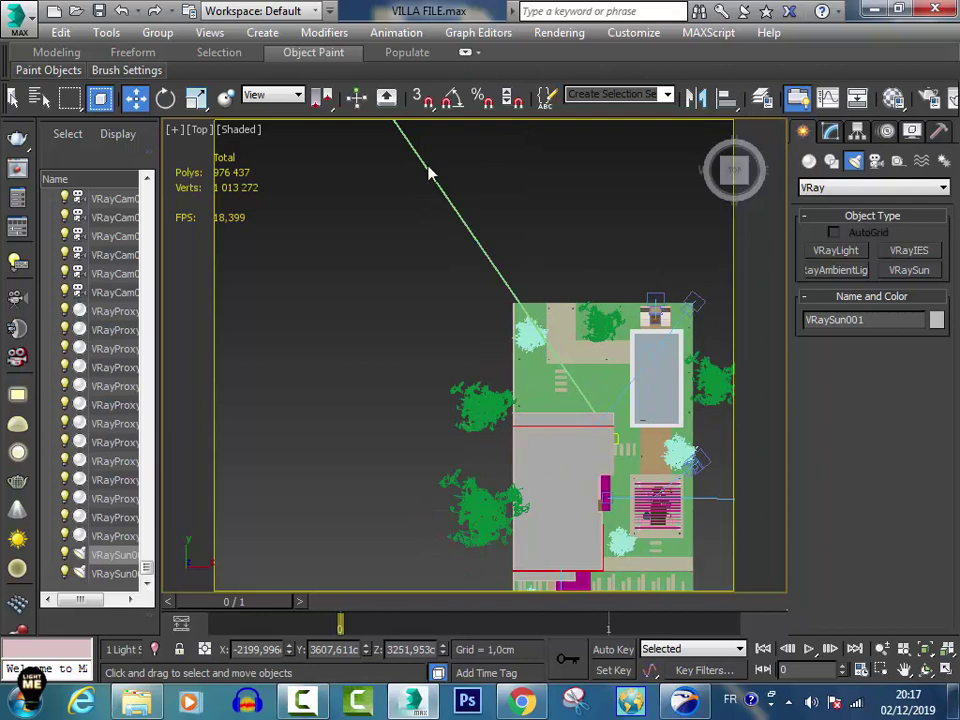
Isolate VRayCam003 and VRaySun001 so only they are shown.
left_click(692, 298)
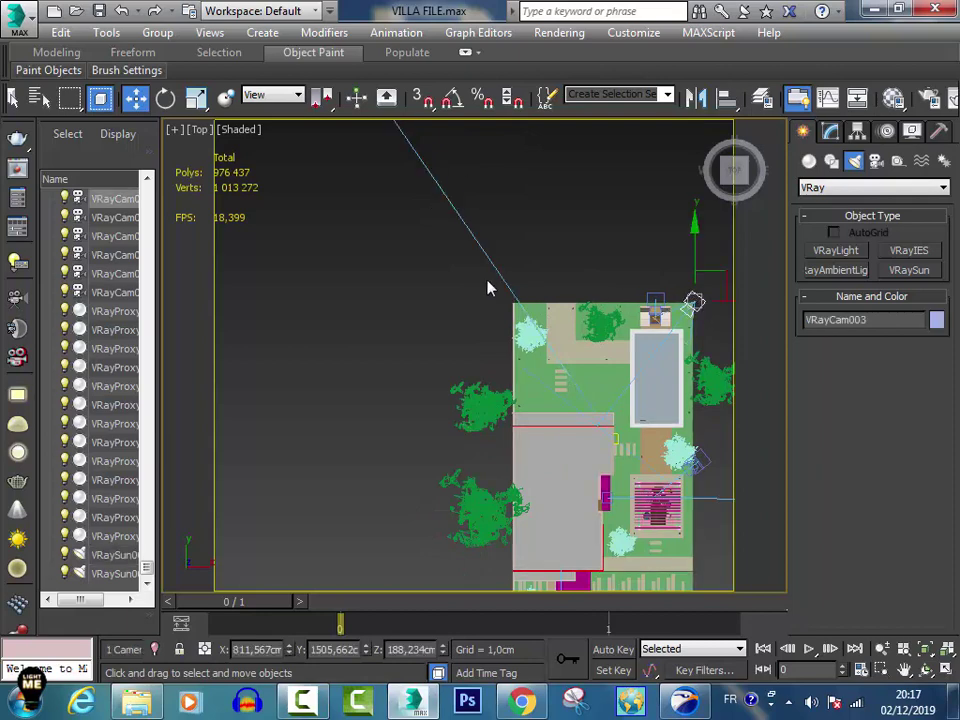
left_click(484, 251, "ctrl")
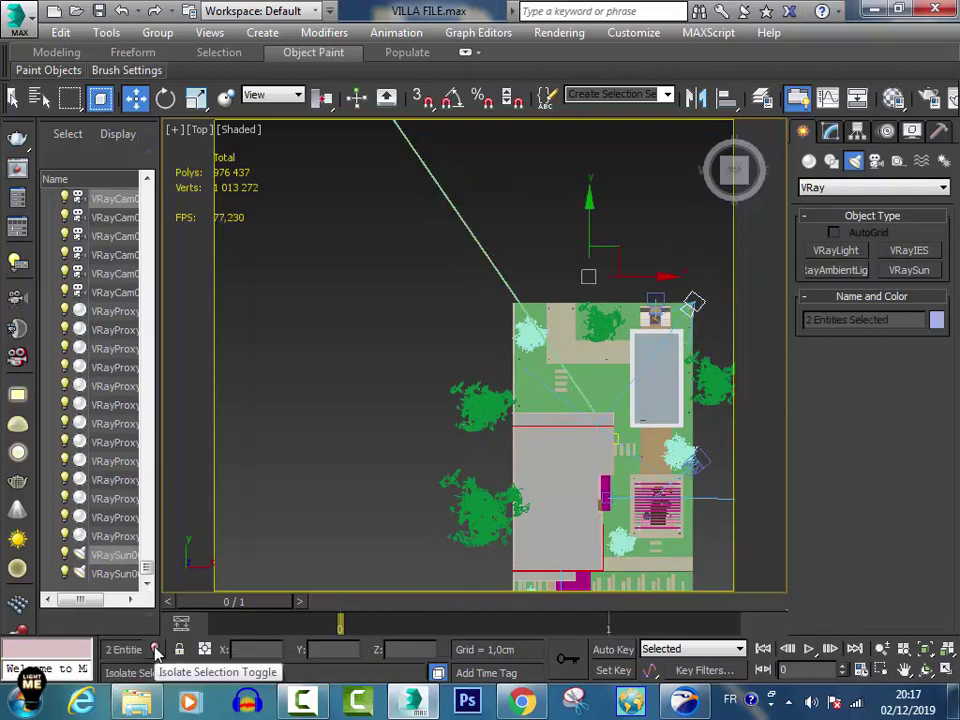
left_click(154, 649)
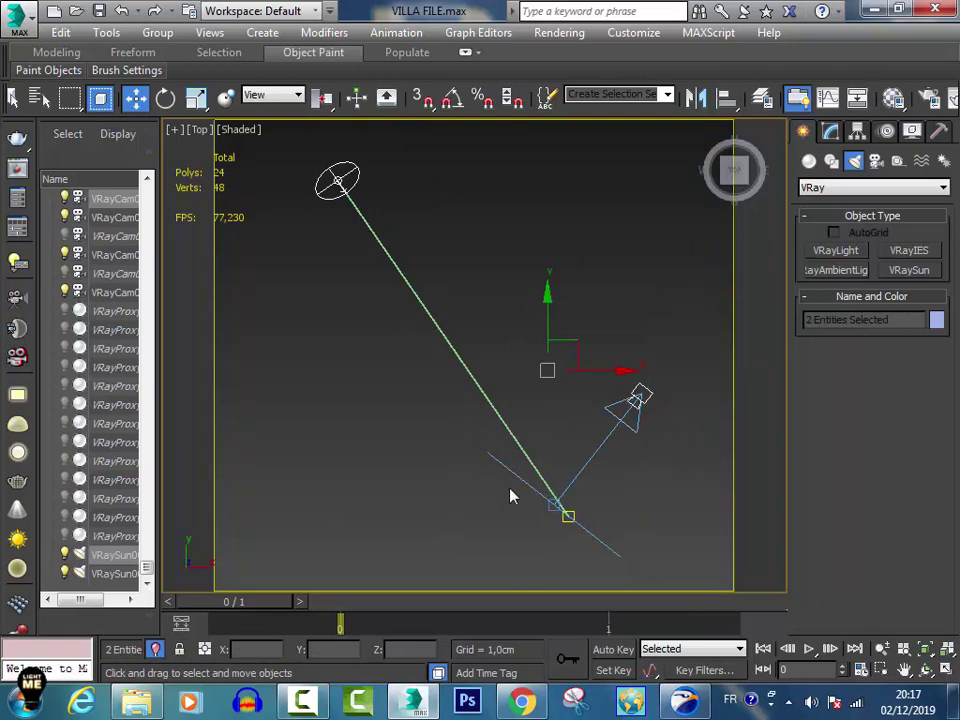
Move the sun in Top view to the camera's upper left, at X -2199,996, Y 3607,611.
left_click(647, 315)
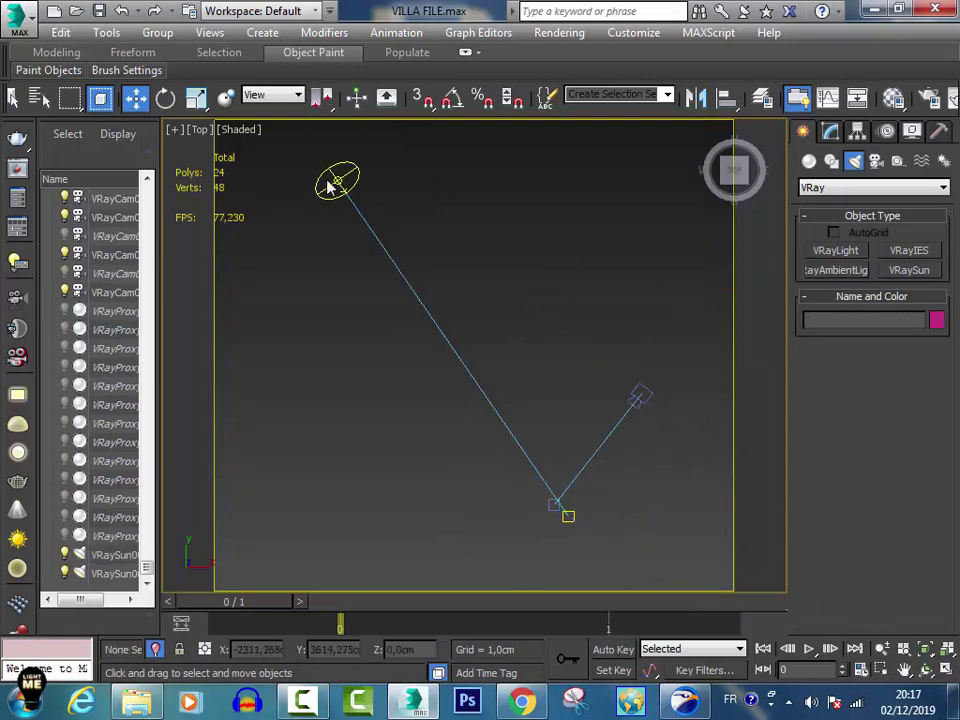
left_click(340, 180)
middle_click_drag(340, 180, 318, 242)
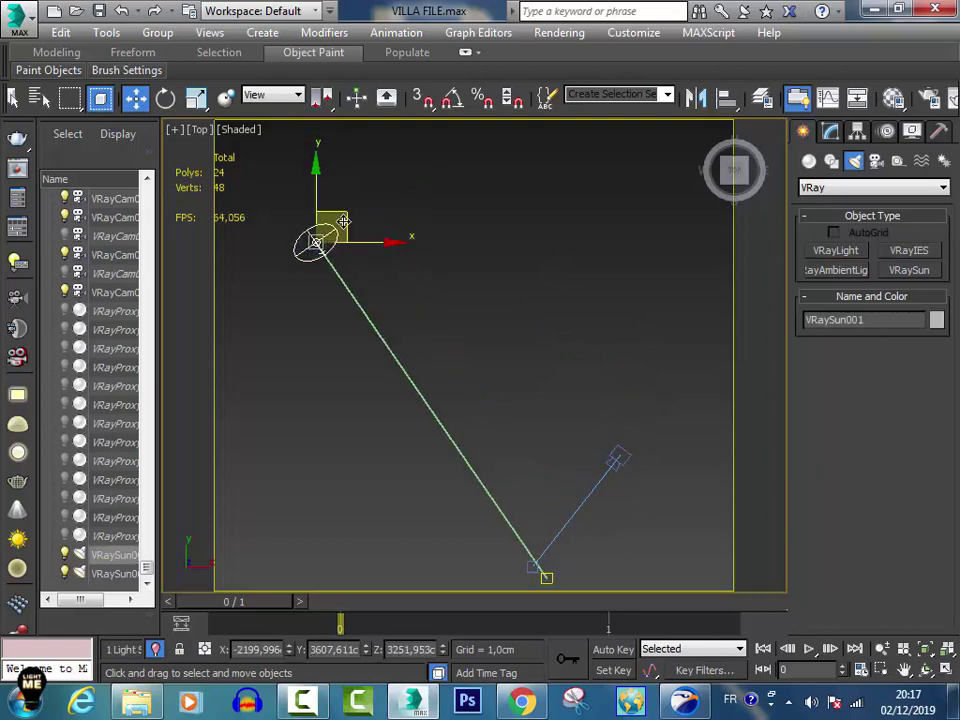
left_click_drag(332, 225, 775, 273)
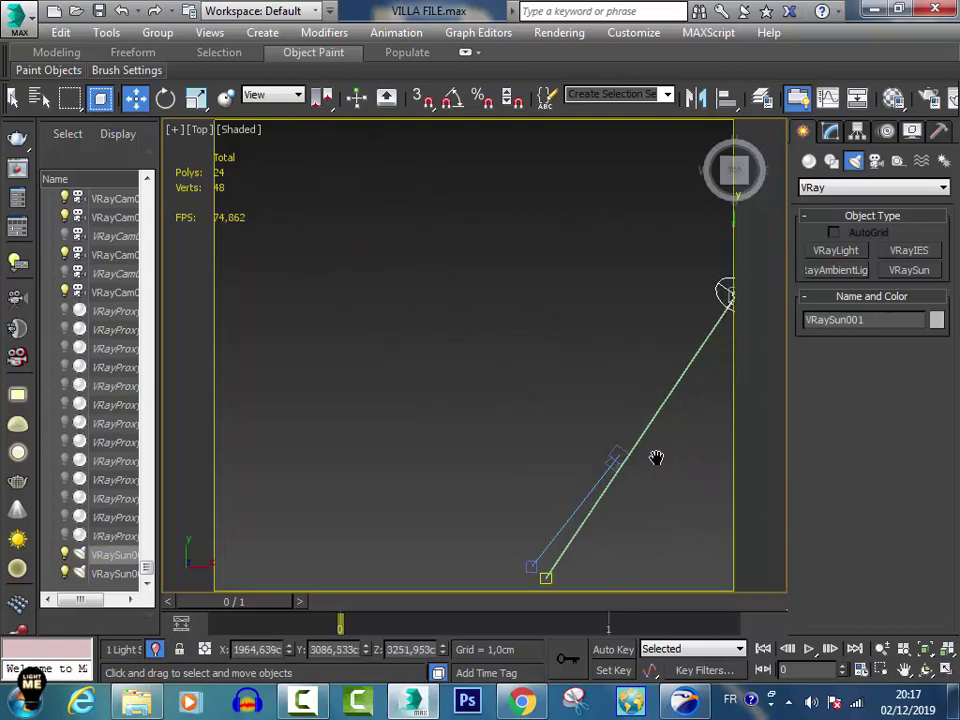
middle_click_drag(655, 456, 570, 378)
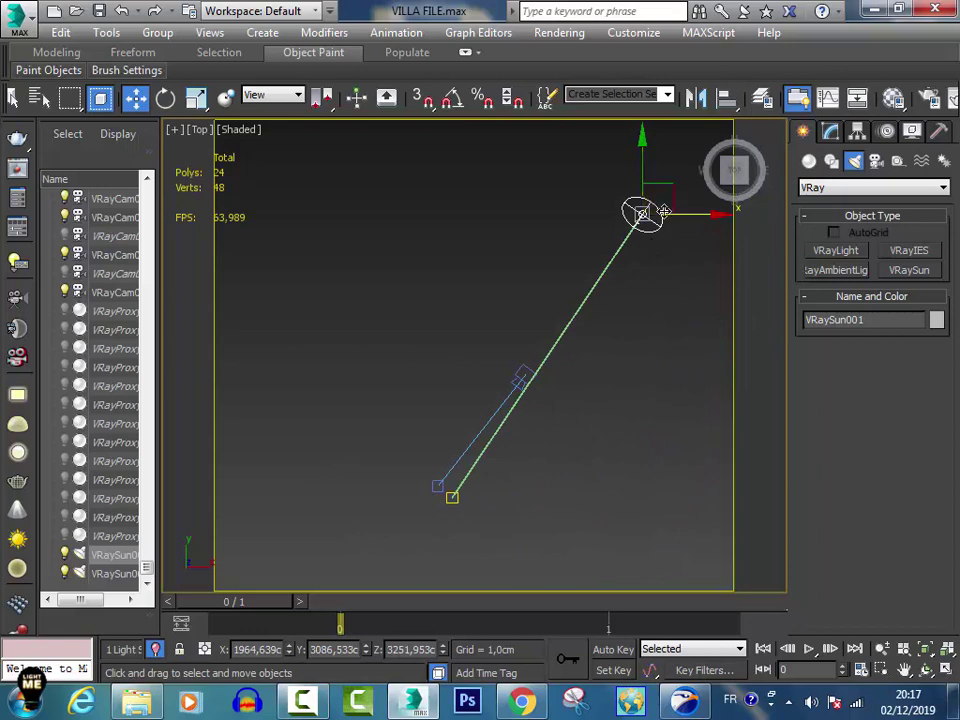
left_click_drag(672, 193, 301, 174)
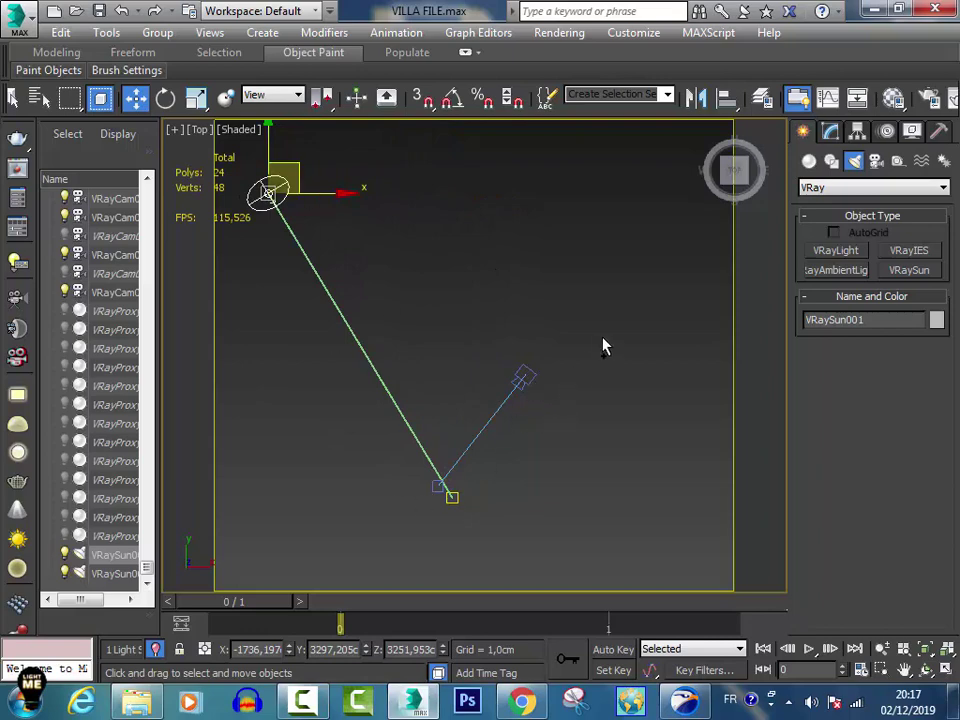
key("ctrl+z")
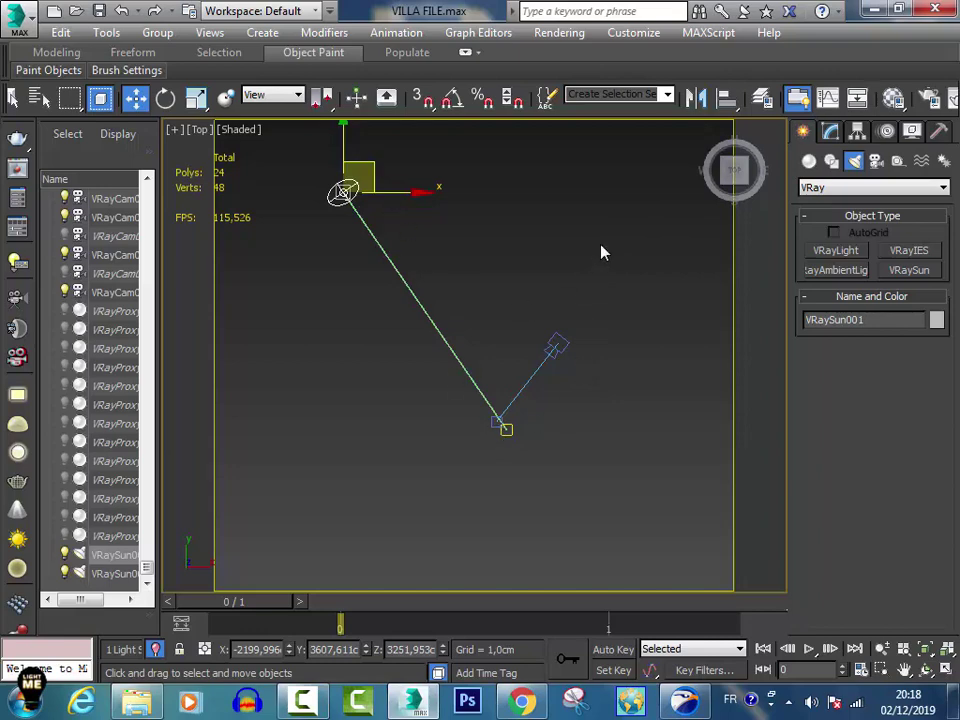
Check the sun's position in the Front view with the grid shown.
key("f")
middle_click_drag(510, 261, 522, 220)
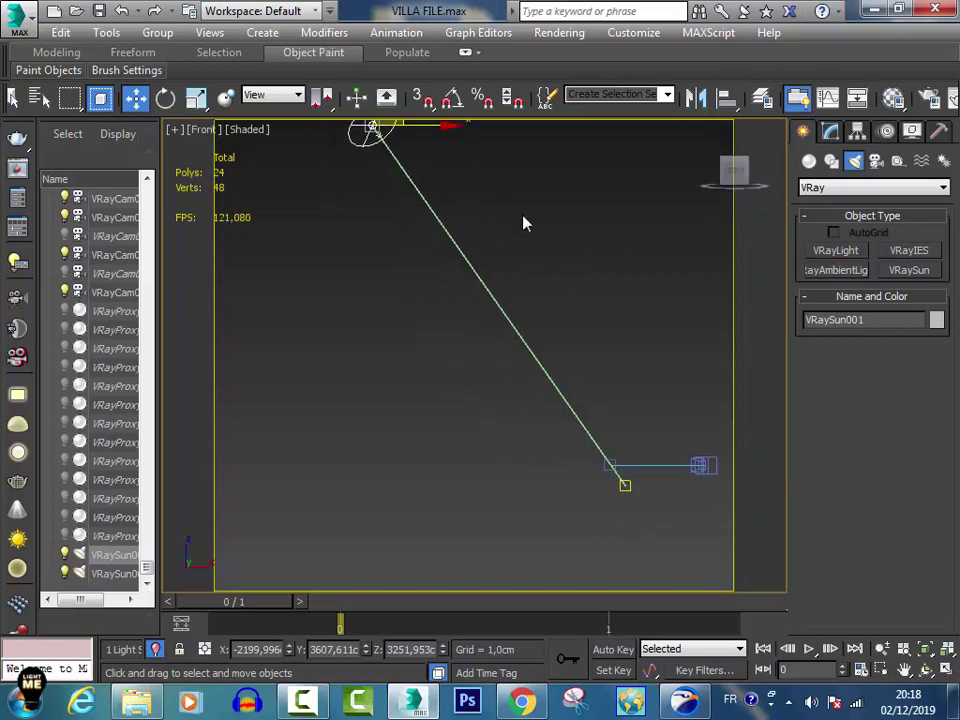
scroll(613, 446, "down", 3)
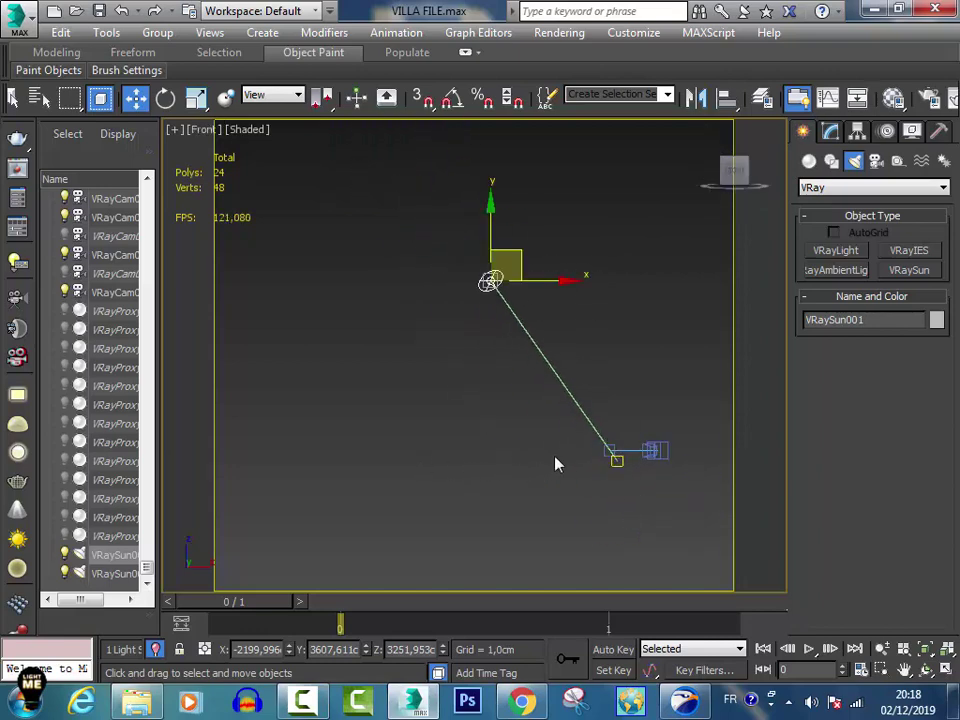
key("g")
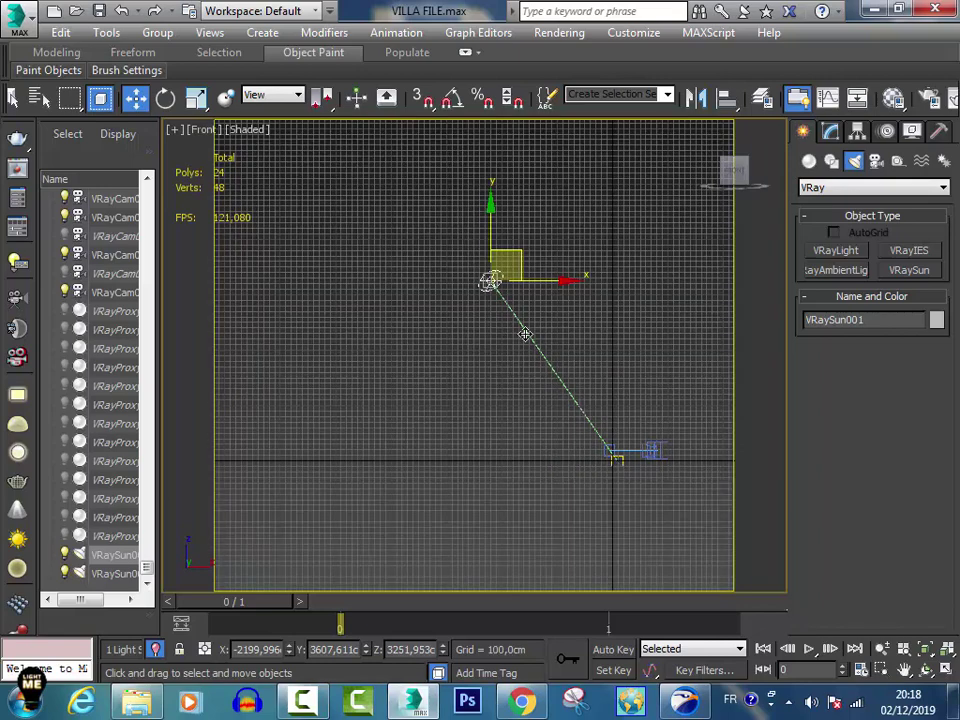
scroll(525, 334, "up", 2)
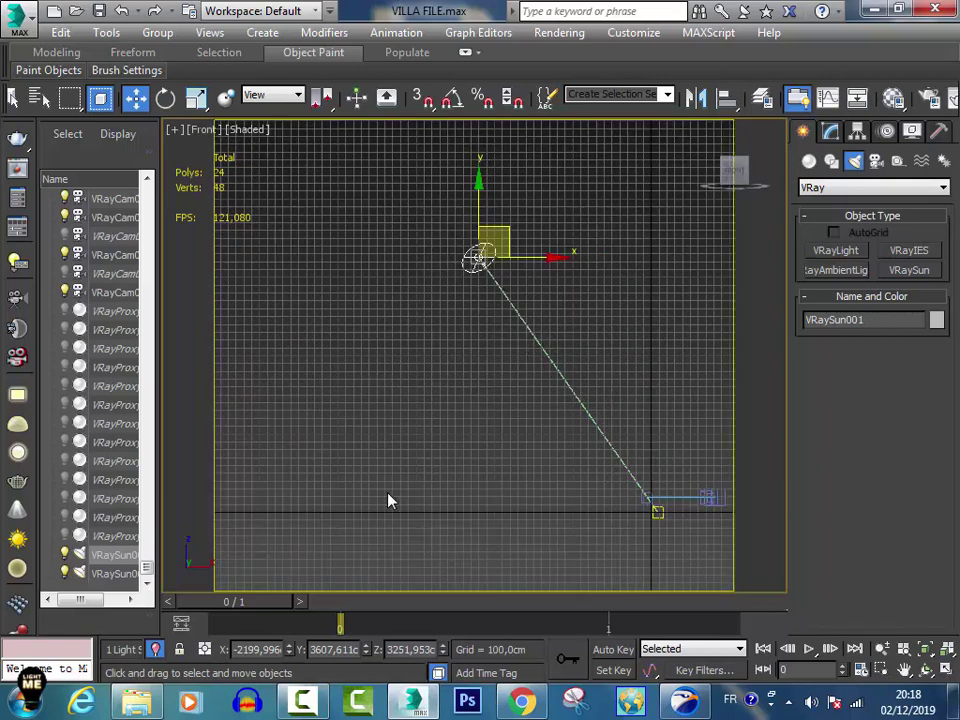
Look through VRayCam003, unhide all scene objects and clear the selection.
key("c")
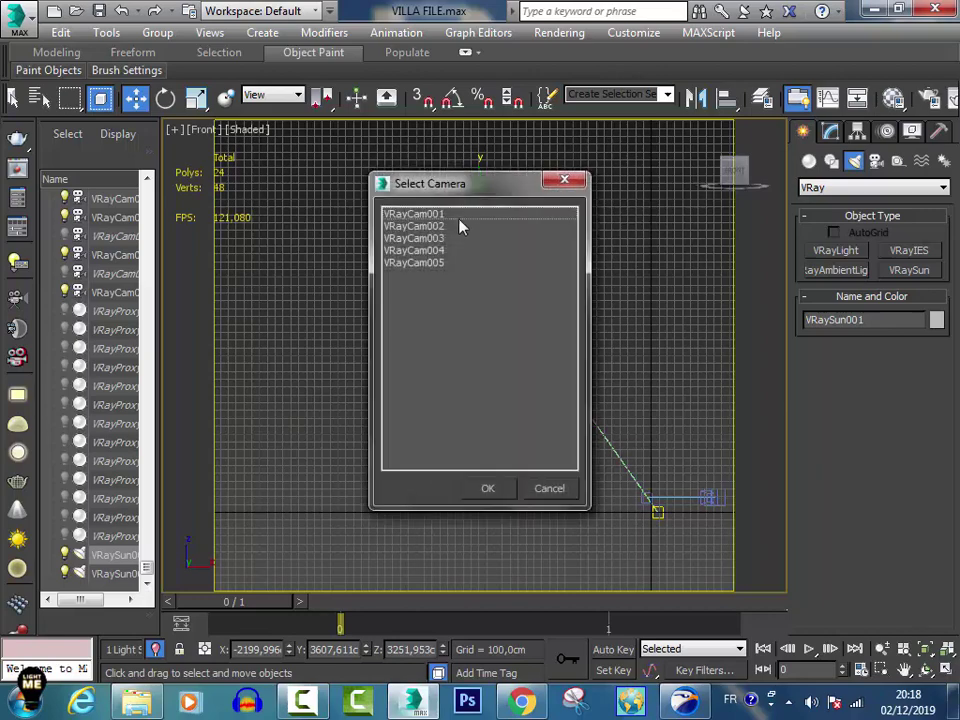
left_click(564, 180)
key("t")
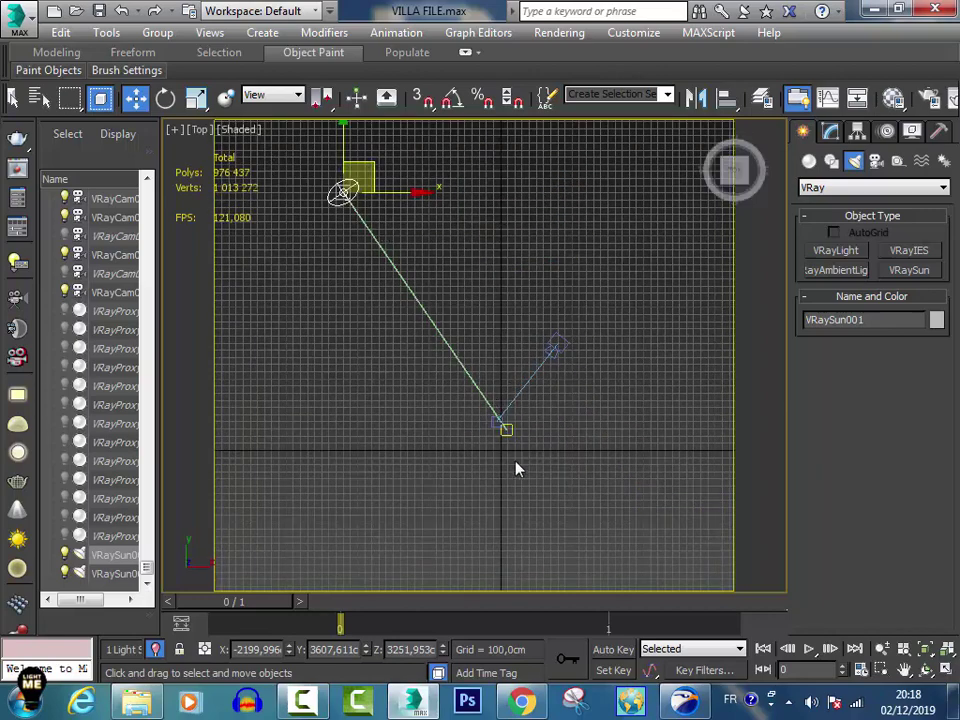
key("c")
double_click(452, 246)
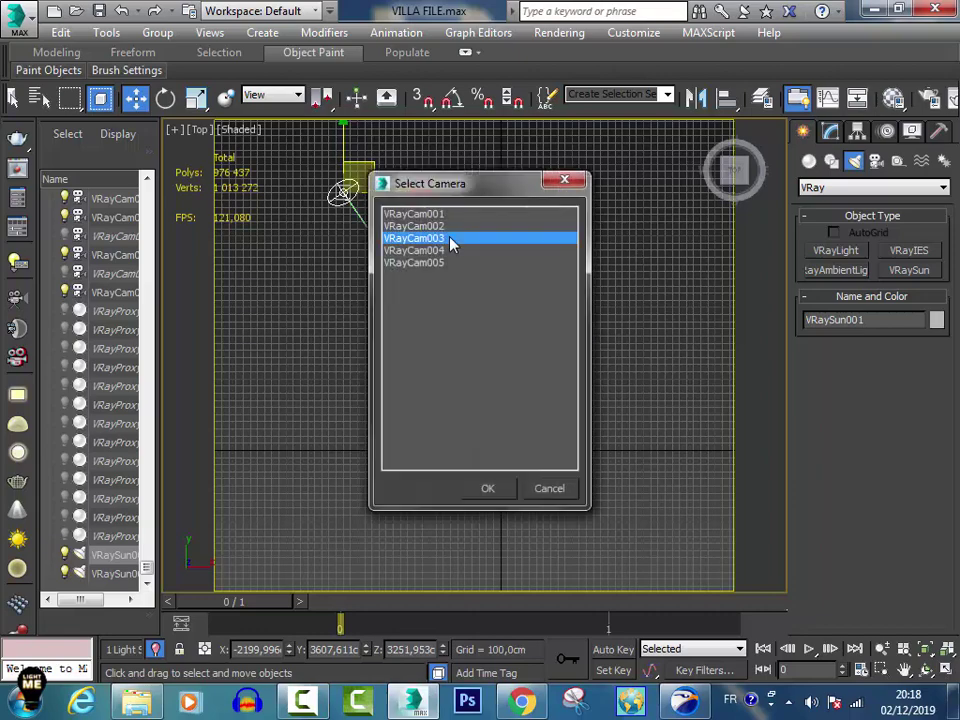
left_click(156, 651)
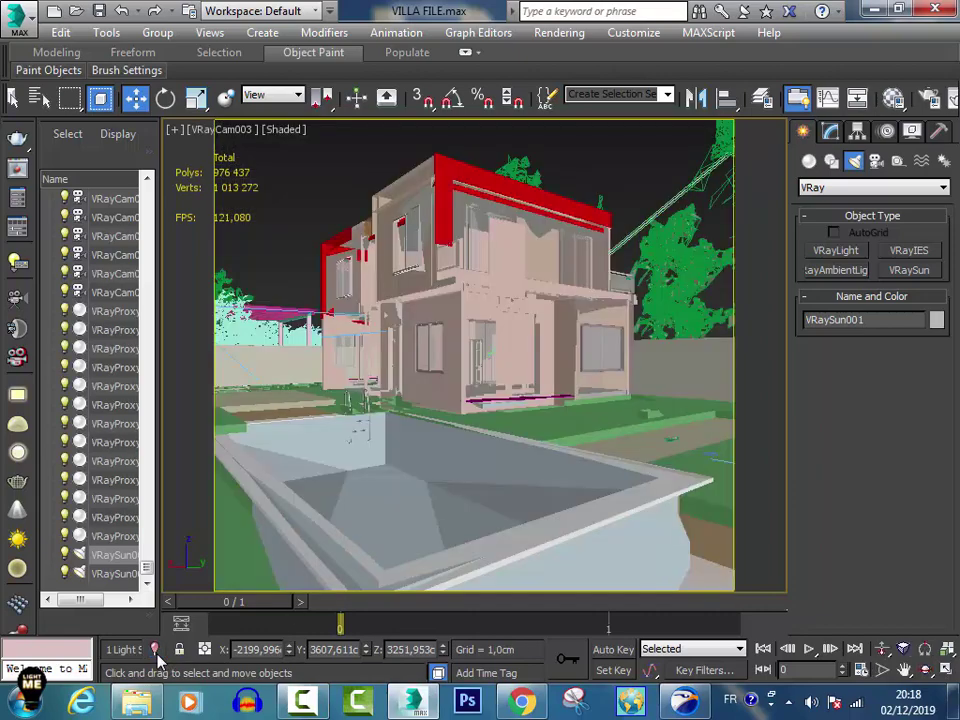
left_click(580, 183)
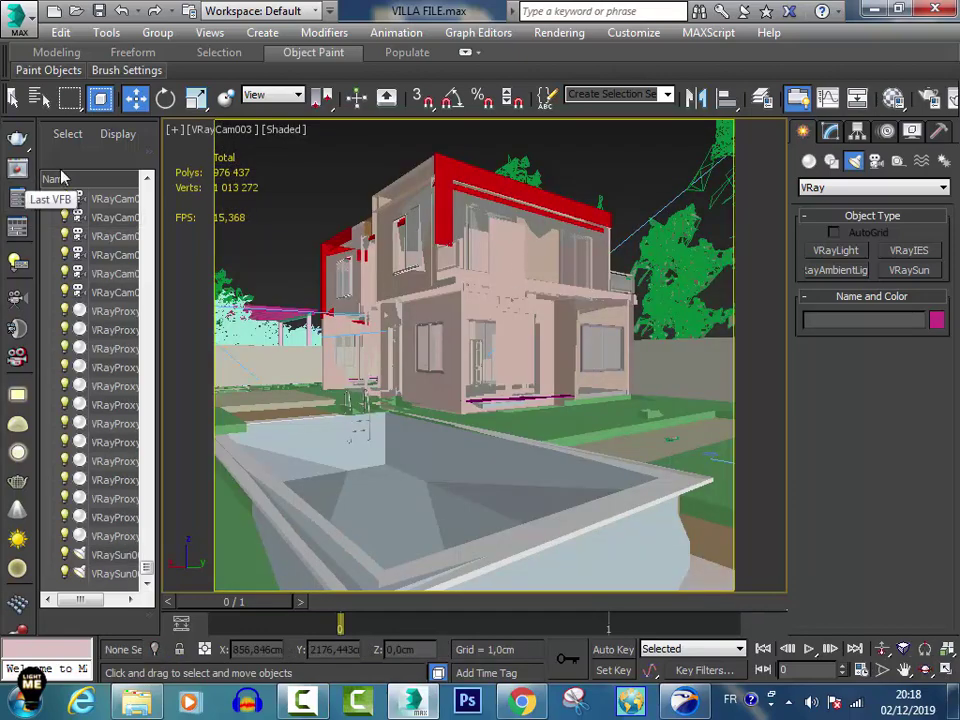
Open the V-Ray Light Lister showing VRaySun001 at intensity 1,0, turbidity 2,5.
left_click(206, 133)
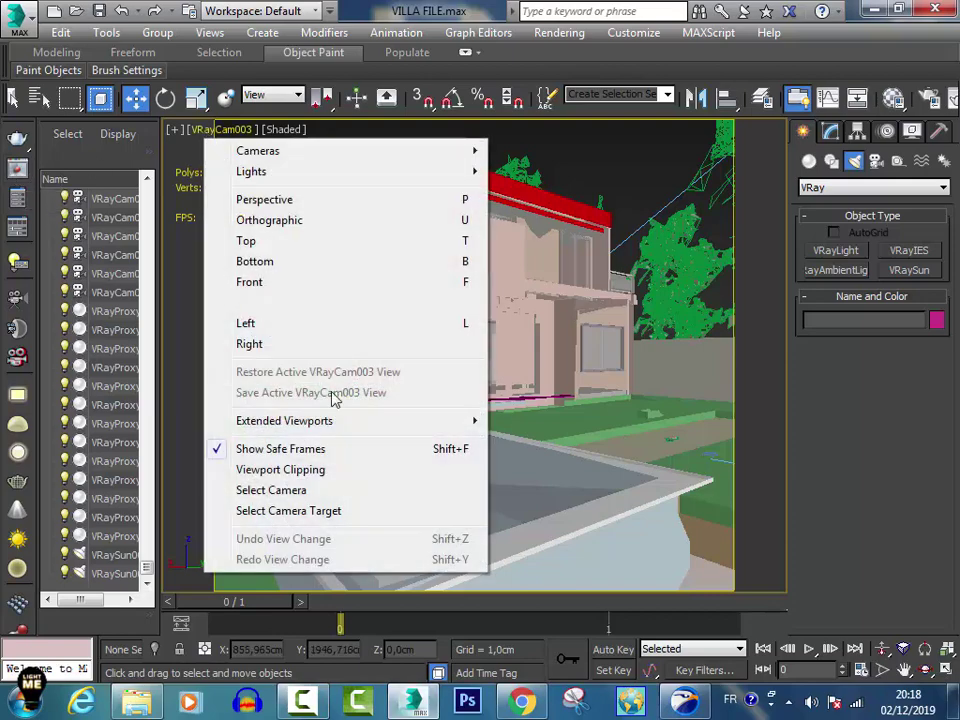
left_click(508, 150)
left_click(14, 198)
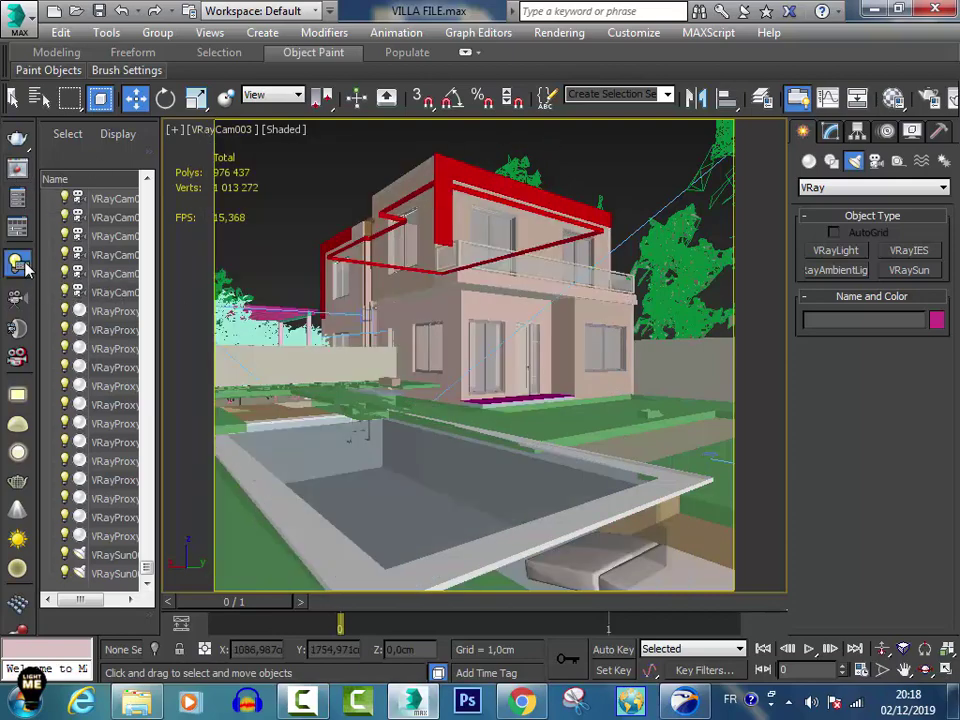
left_click(100, 351)
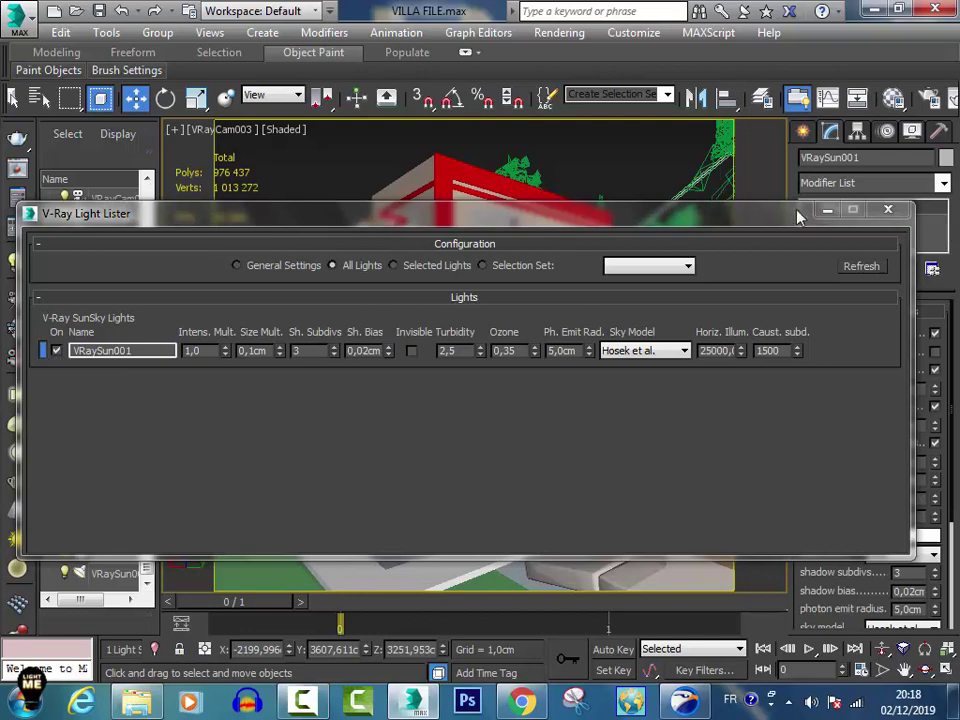
Close the Light Lister and review VRaySun001's intensity multiplier of 1,0.
left_click(888, 210)
scroll(915, 450, "down", 3)
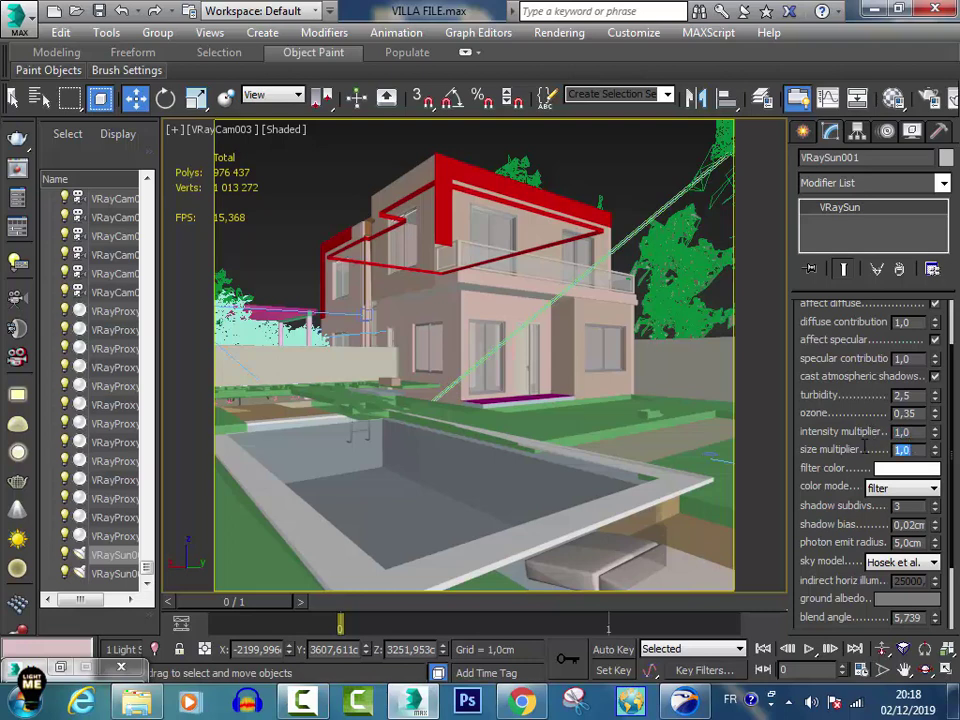
left_click(903, 431)
scroll(955, 460, "down", 2)
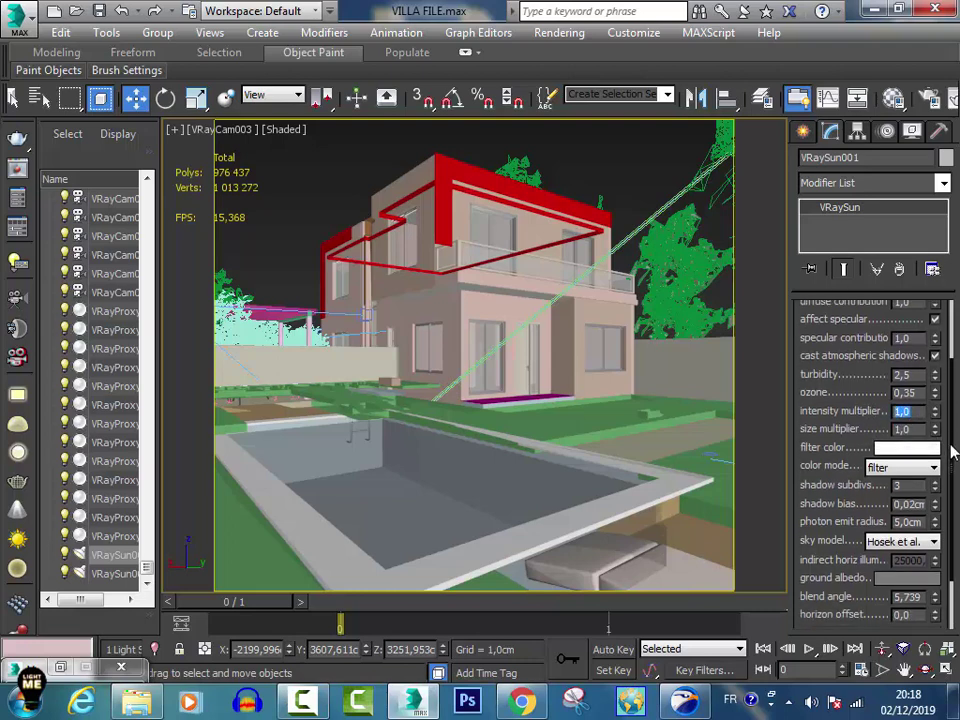
scroll(955, 487, "down", 1)
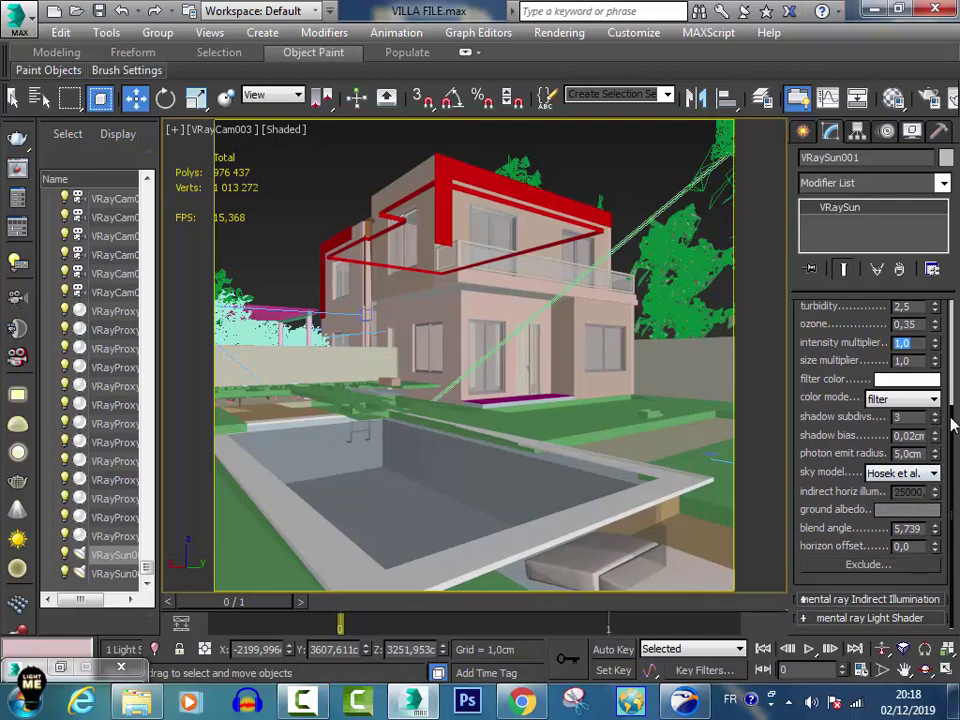
scroll(952, 425, "up", 1)
scroll(940, 400, "up", 2)
scroll(917, 340, "up", 1)
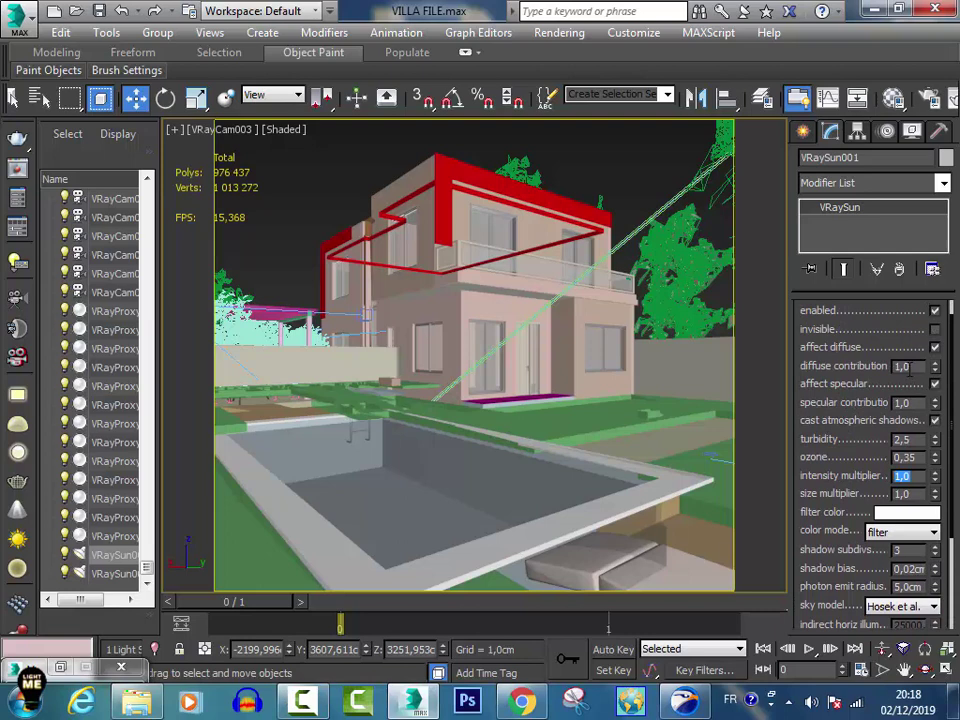
Inspect the sun's diffuse, specular and ozone 0,35 values, then reselect VRaySun001.
left_click(906, 366)
left_click(906, 402)
left_click(910, 457)
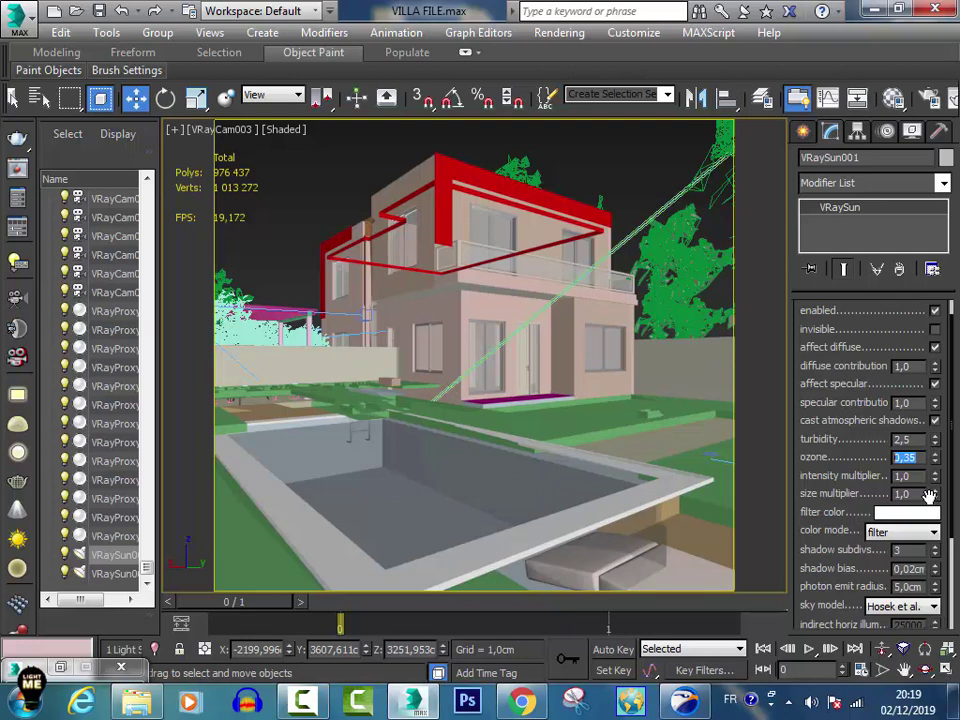
left_click(626, 181)
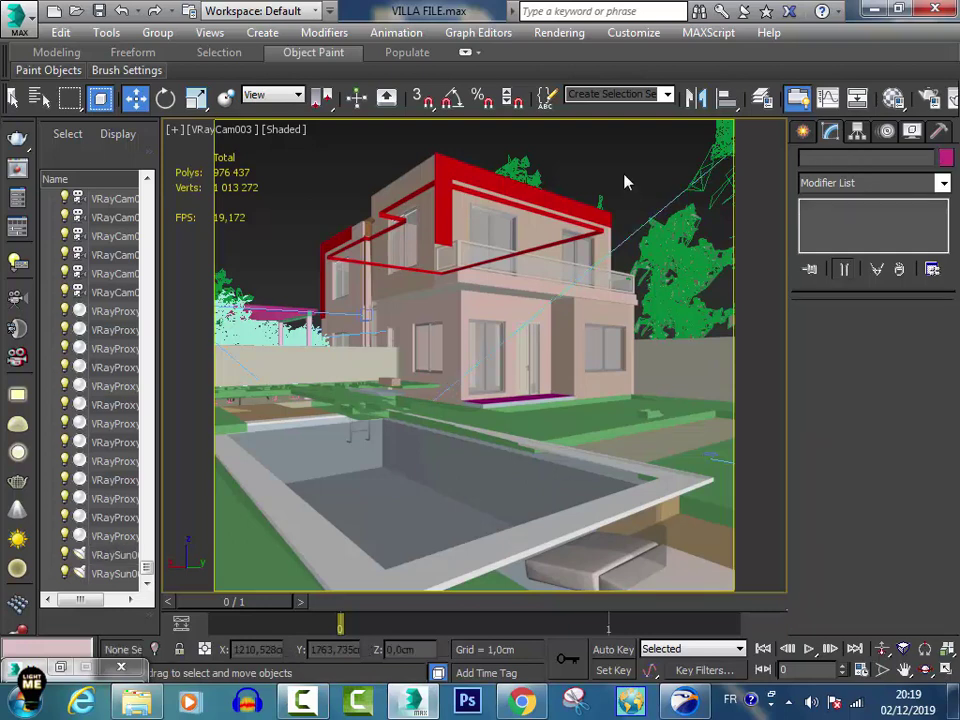
left_click(684, 185)
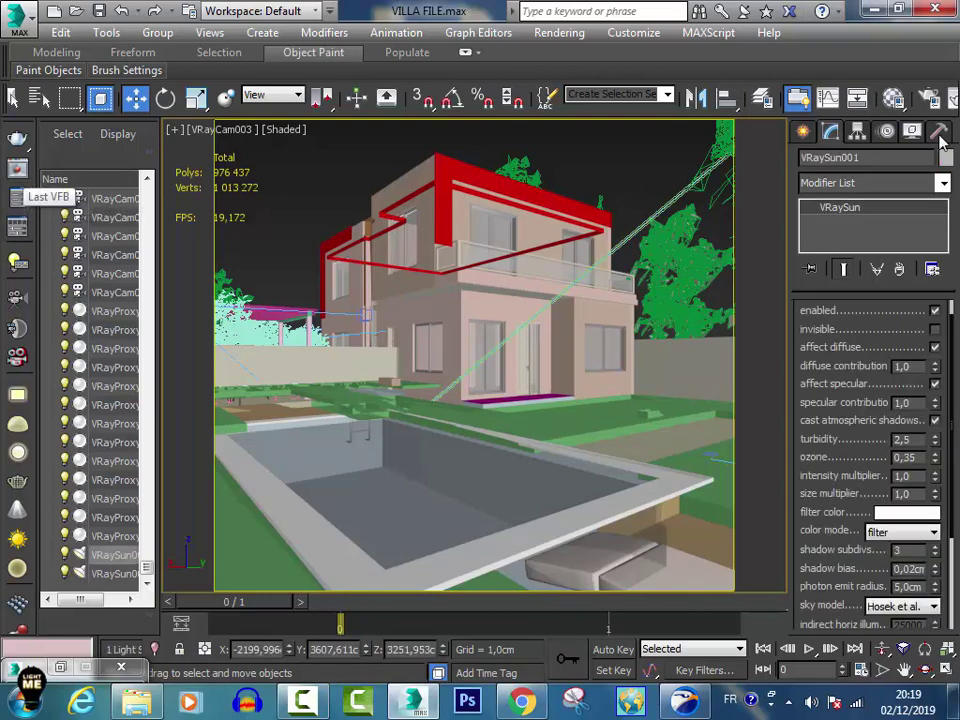
Render the villa facade in the V-Ray frame buffer, finishing in 33,2 s.
left_click(17, 196)
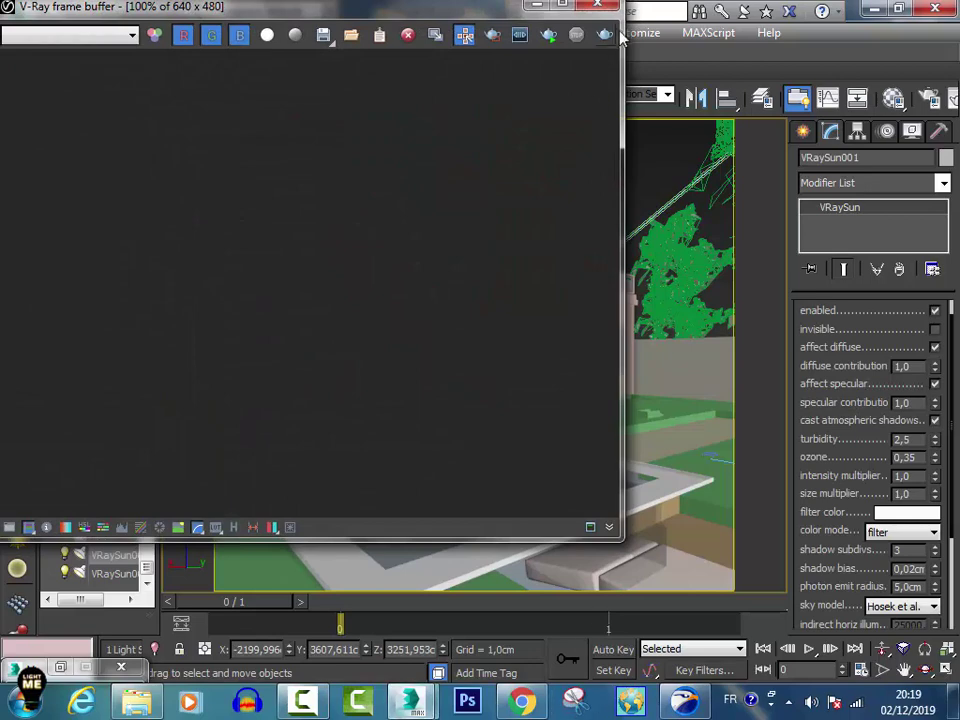
left_click(520, 34)
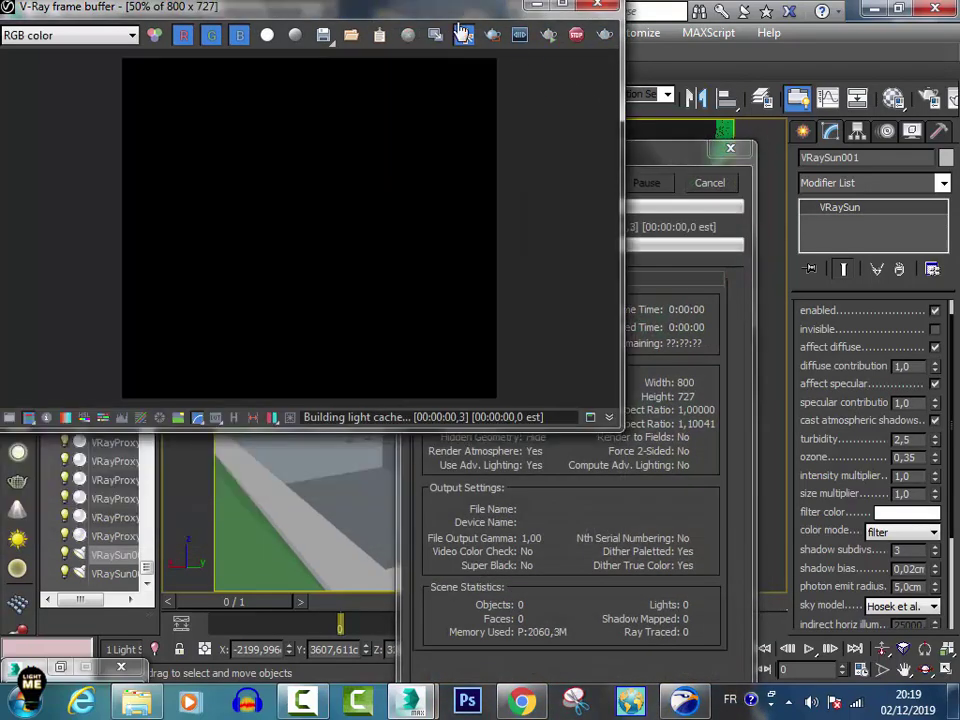
scroll(540, 291, "down", 1)
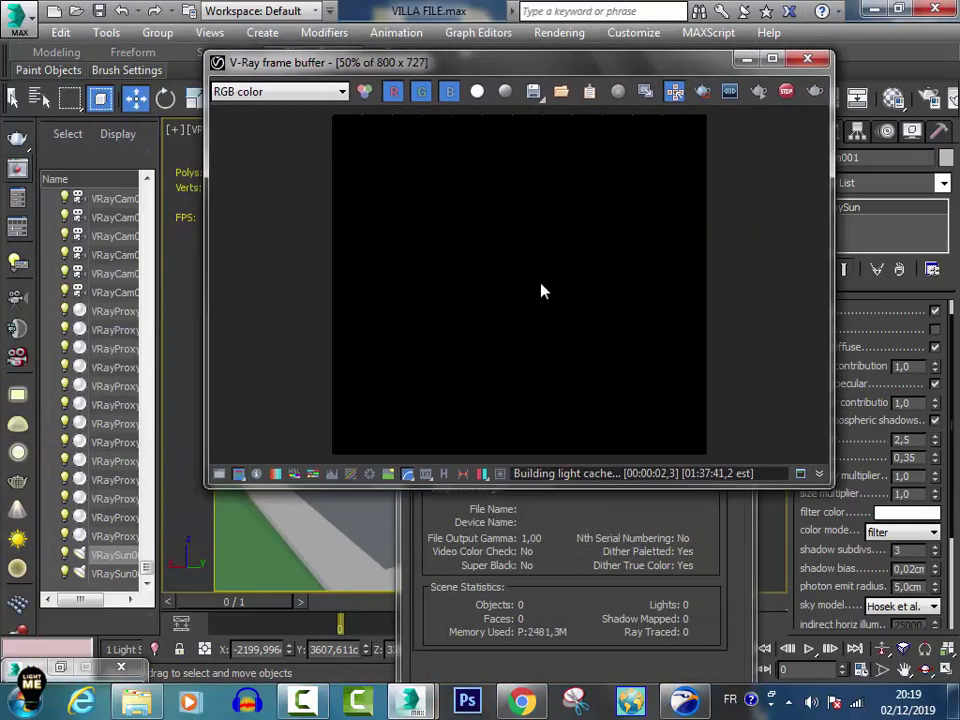
scroll(538, 339, "down", 1)
scroll(570, 306, "up", 1)
scroll(567, 308, "down", 2)
scroll(567, 308, "up", 1)
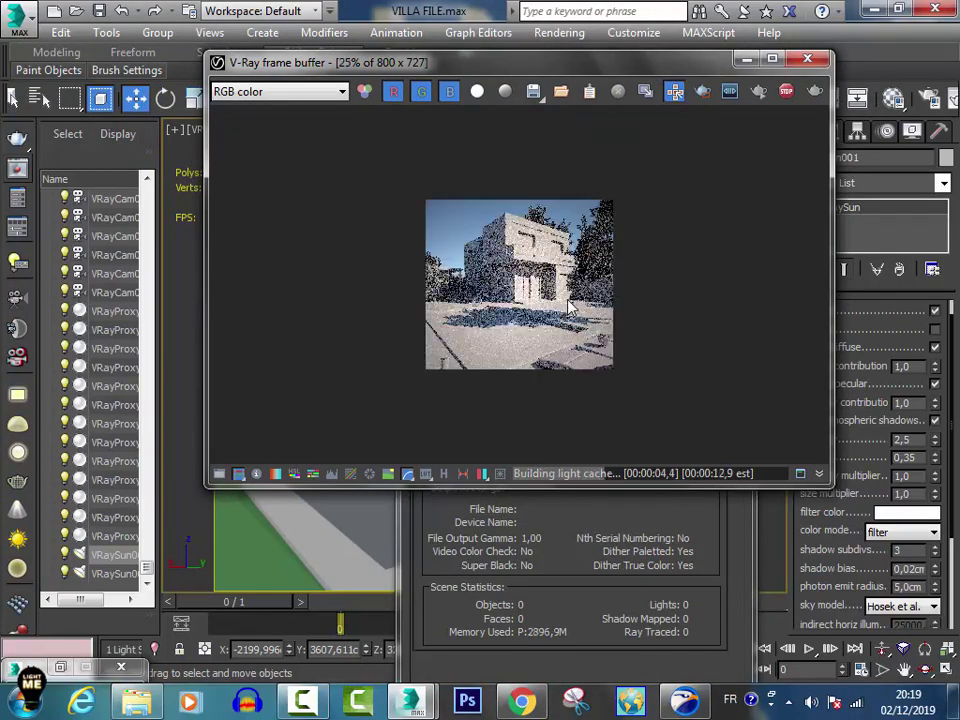
left_click(771, 58)
scroll(562, 320, "up", 1)
scroll(558, 380, "up", 1)
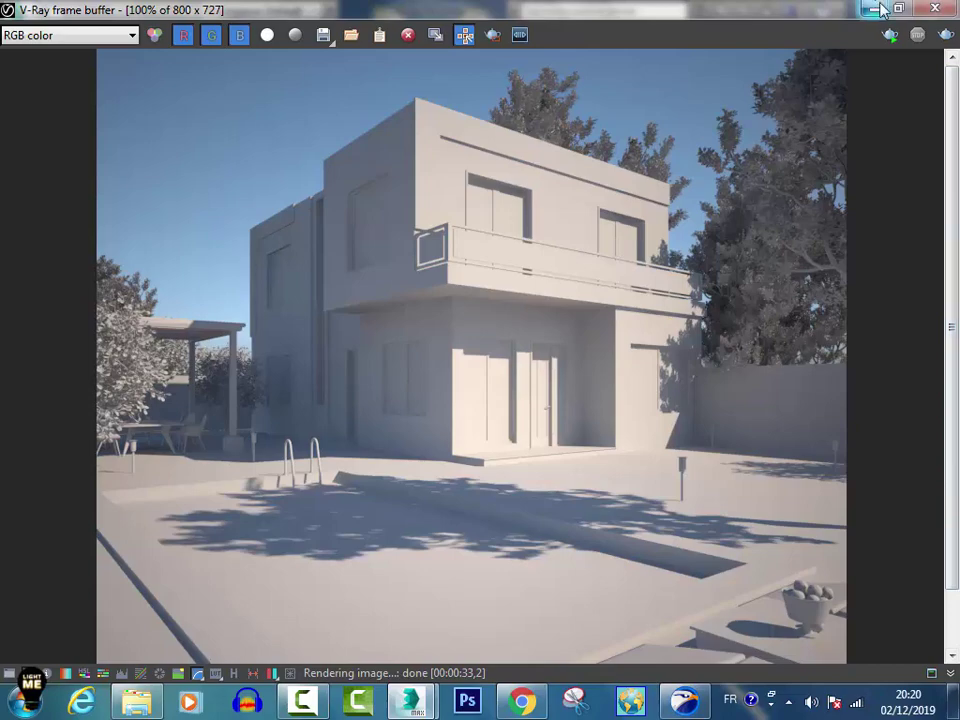
left_click(935, 8)
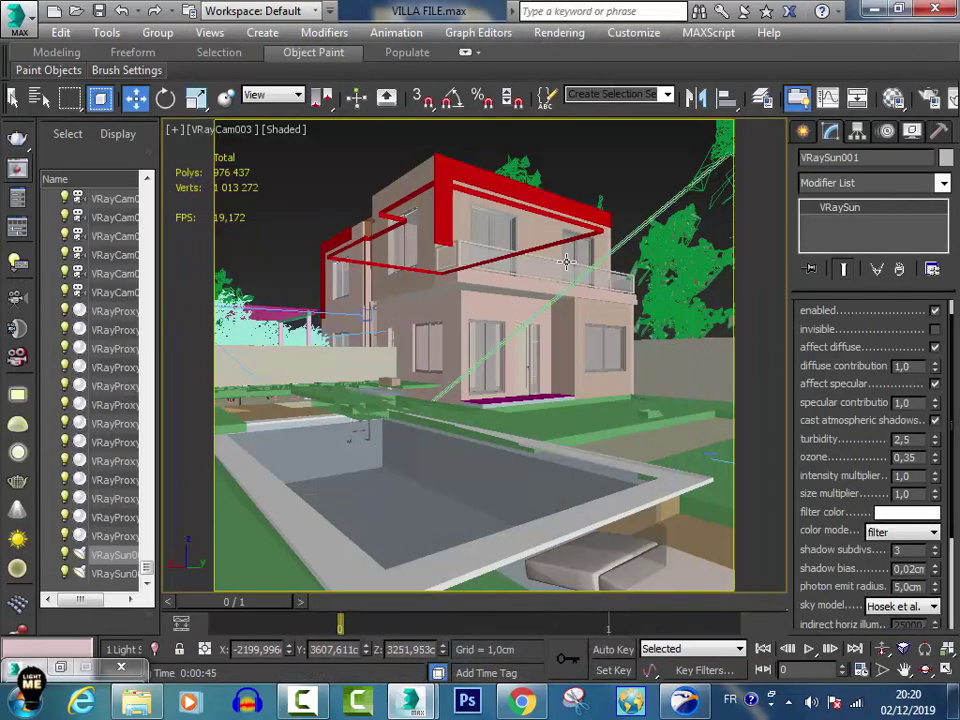
Set VRaySun001's size multiplier to 4,0.
left_click(902, 493)
type("4")
key("Return")
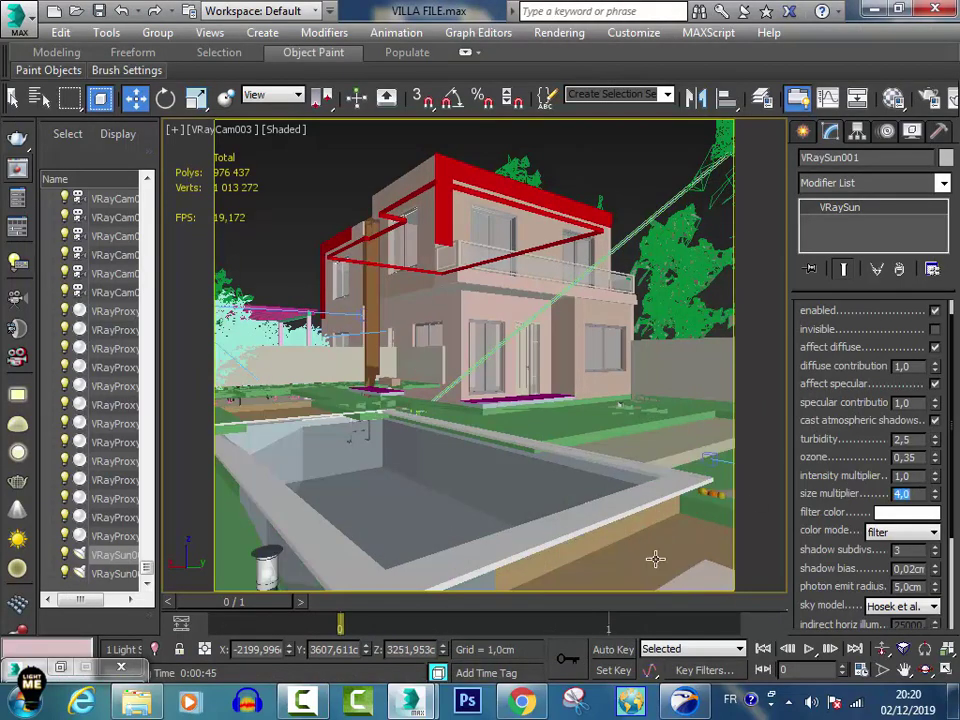
mouse_move(409, 701)
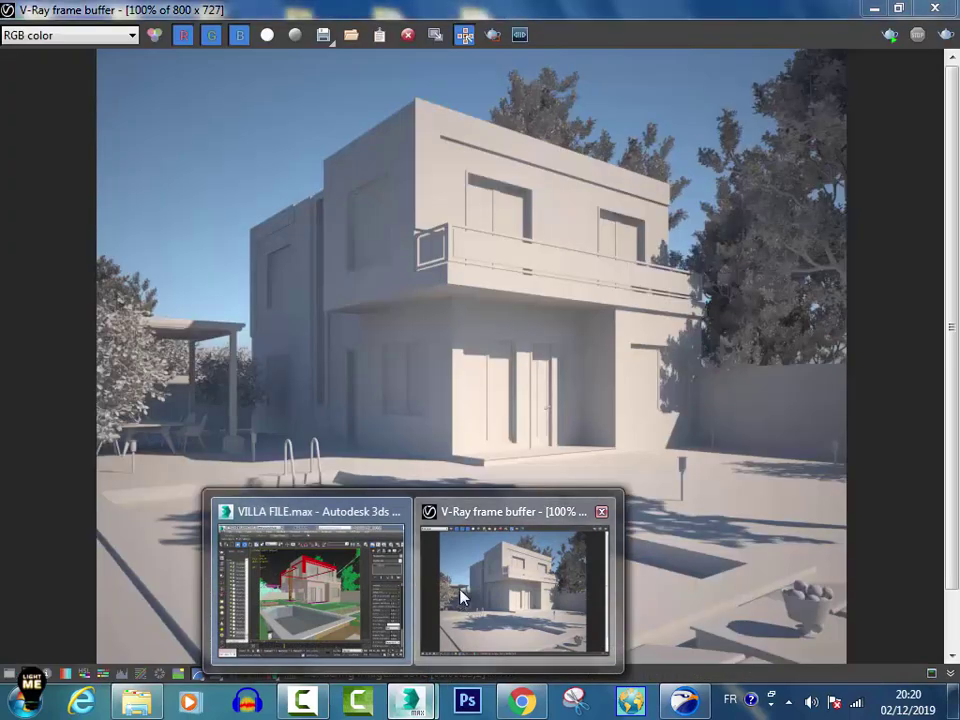
Re-render a region over the pool with the sun size multiplier at 4,0.
left_click(515, 565)
left_click_drag(451, 449, 546, 589)
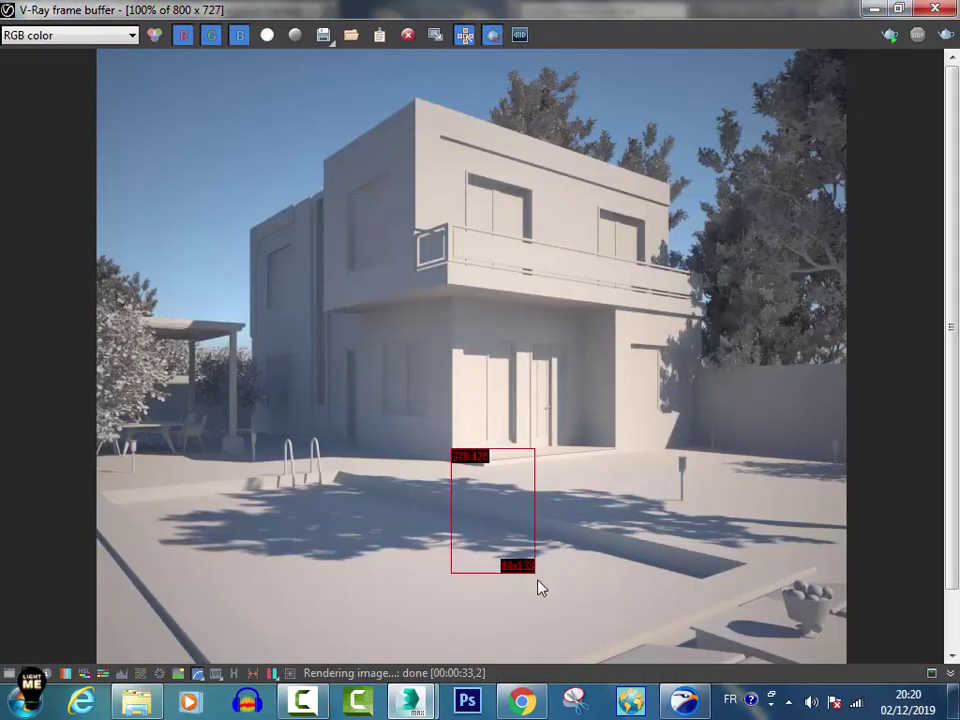
left_click(941, 44)
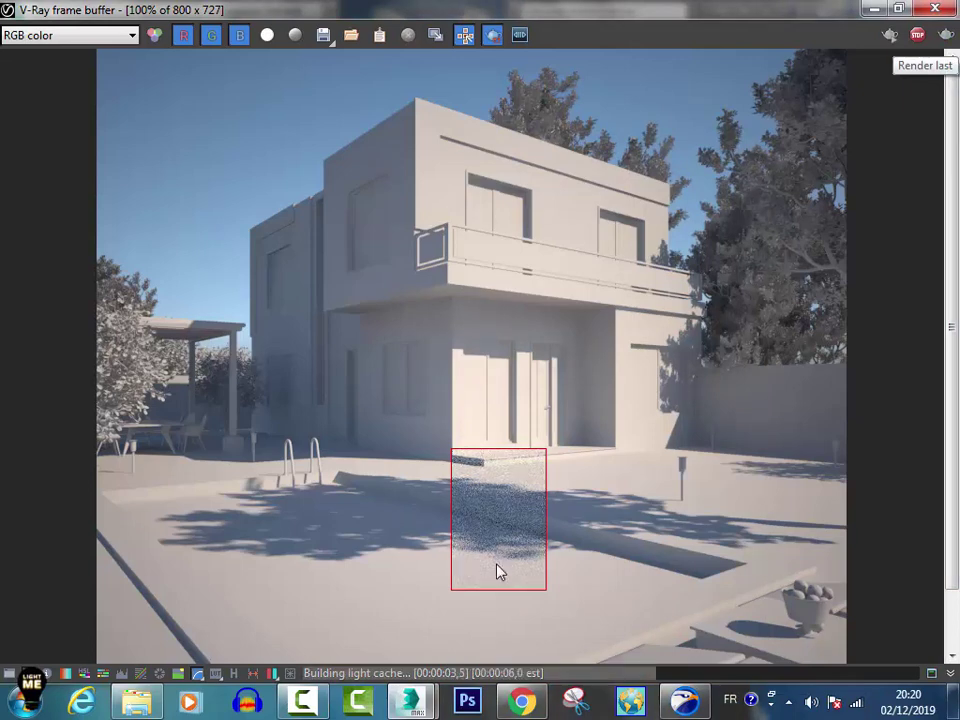
scroll(497, 572, "up", 2)
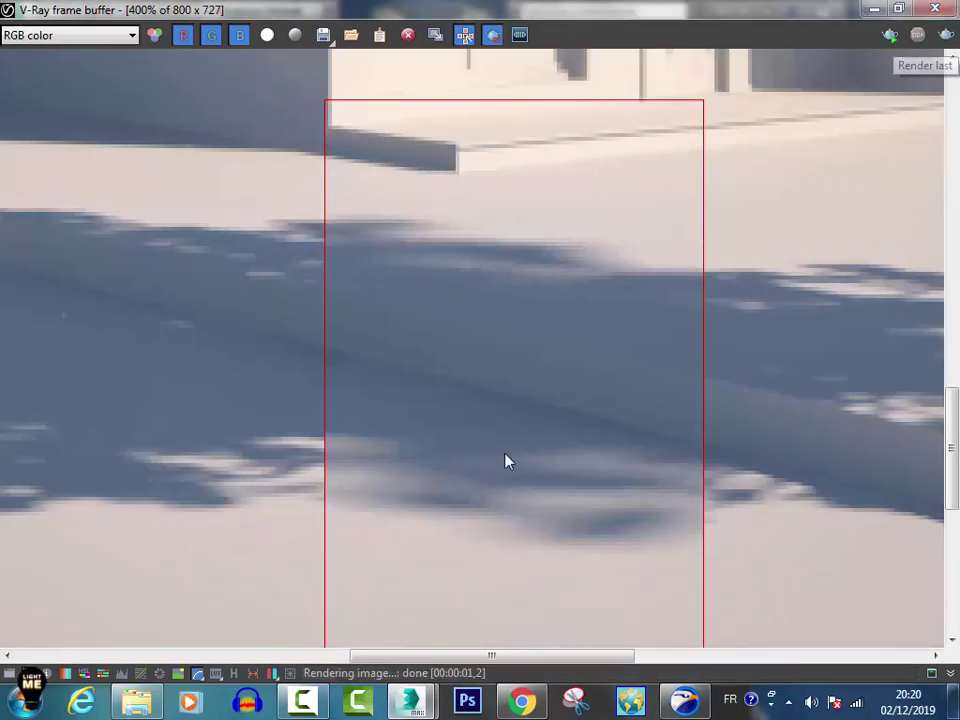
scroll(560, 349, "down", 2)
Redraw the render region over the pool edge and doorstep, zooming to inspect shadows.
left_click_drag(704, 456, 736, 478)
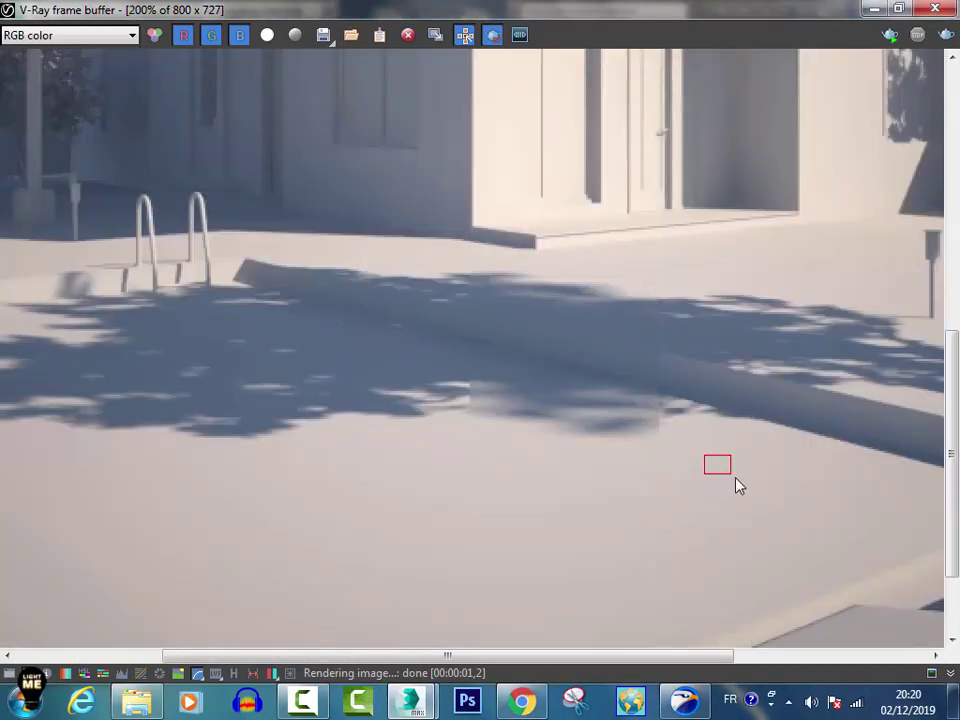
left_click_drag(685, 509, 421, 207)
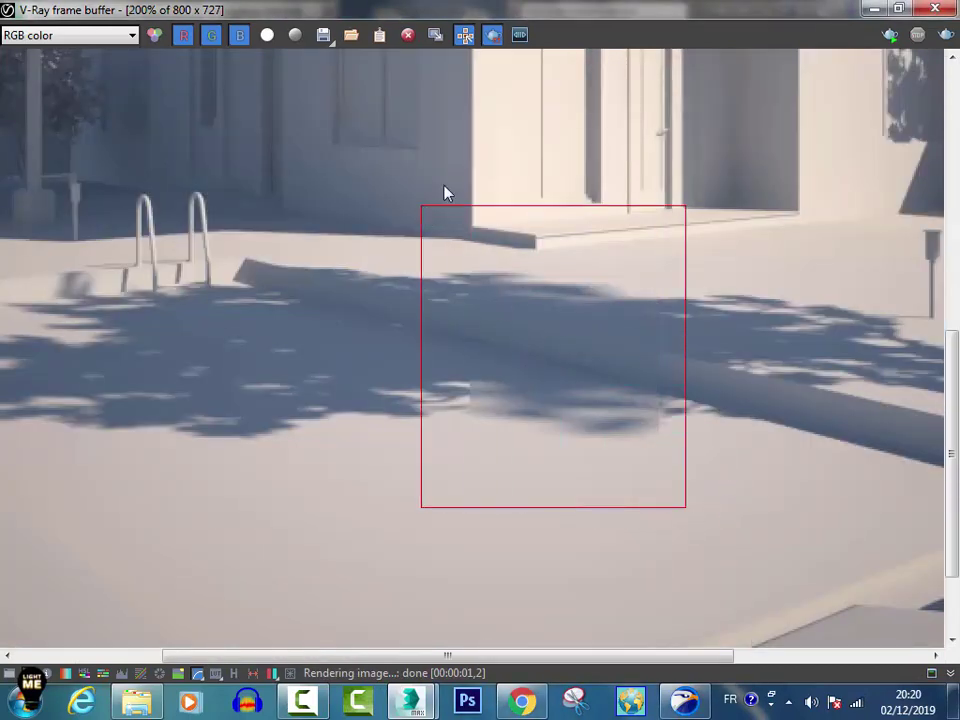
left_click_drag(427, 157, 680, 515)
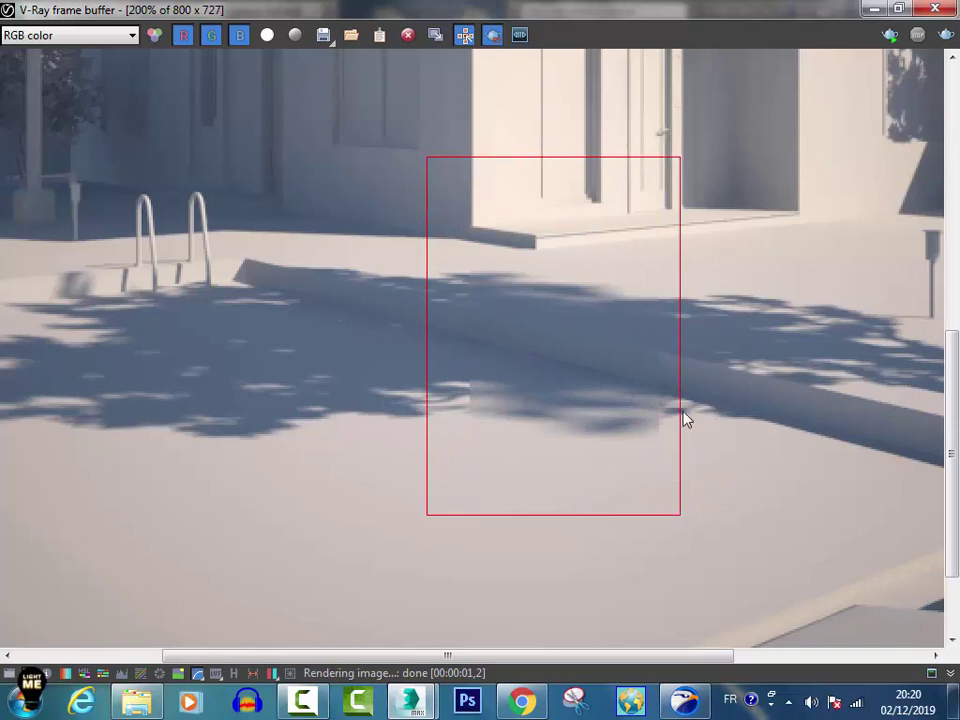
scroll(651, 418, "up", 1)
scroll(345, 357, "down", 1)
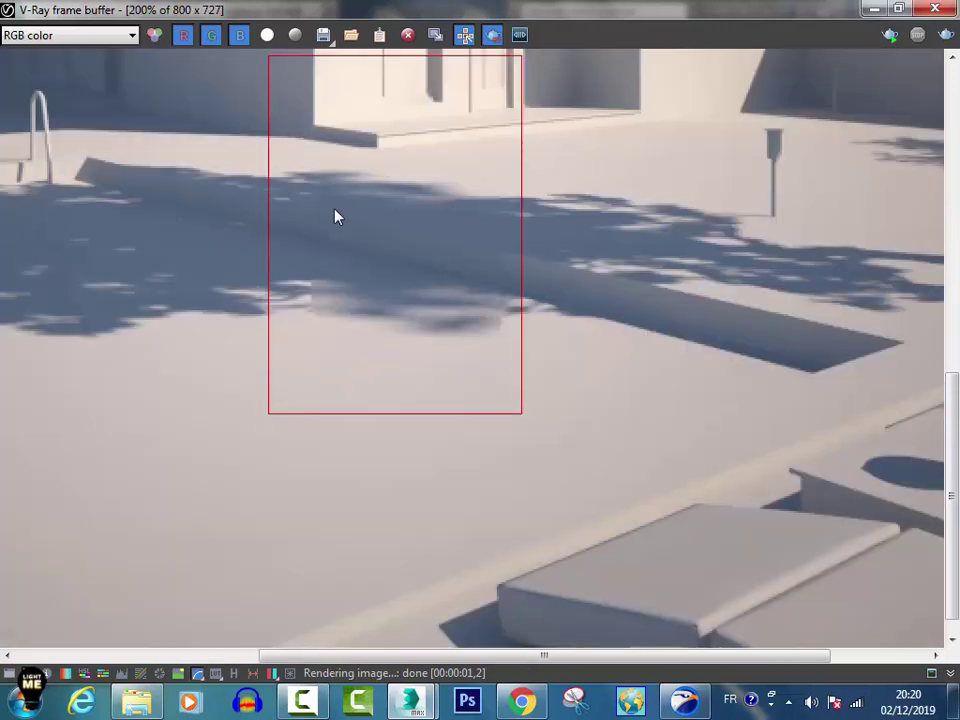
scroll(340, 176, "down", 1)
scroll(474, 596, "up", 1)
scroll(474, 596, "up", 1)
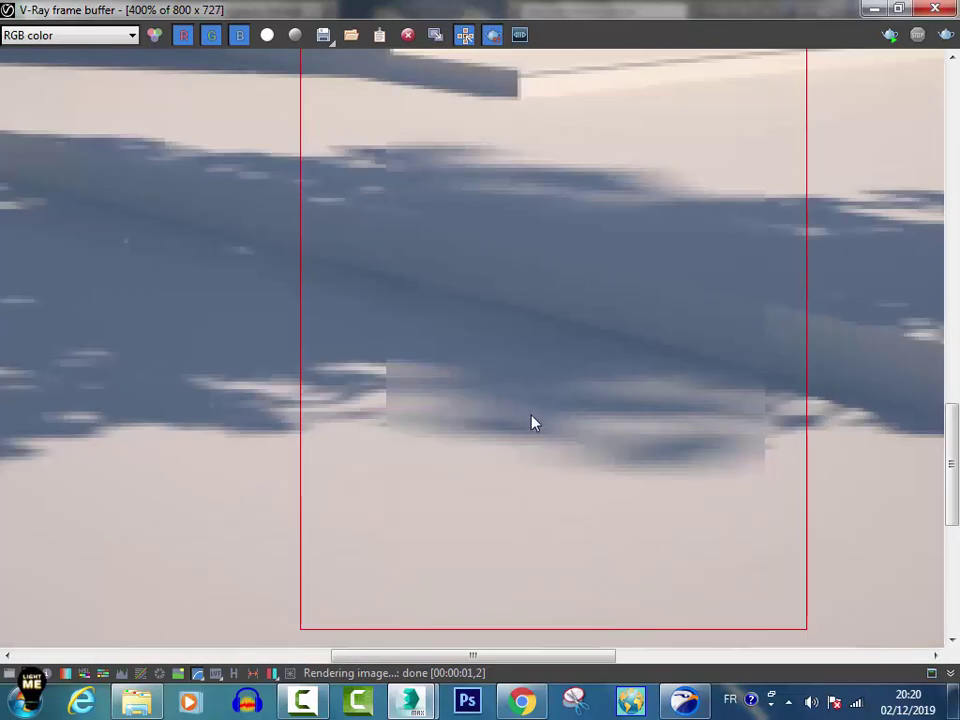
scroll(531, 420, "down", 1)
scroll(528, 419, "down", 1)
scroll(400, 529, "up", 1)
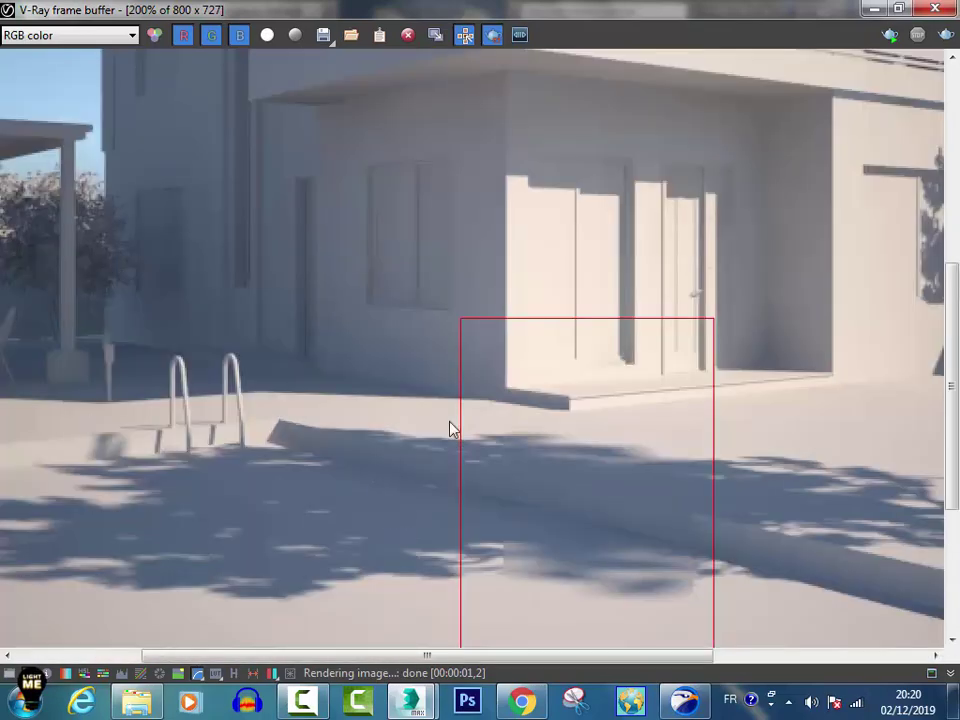
scroll(447, 500, "down", 1)
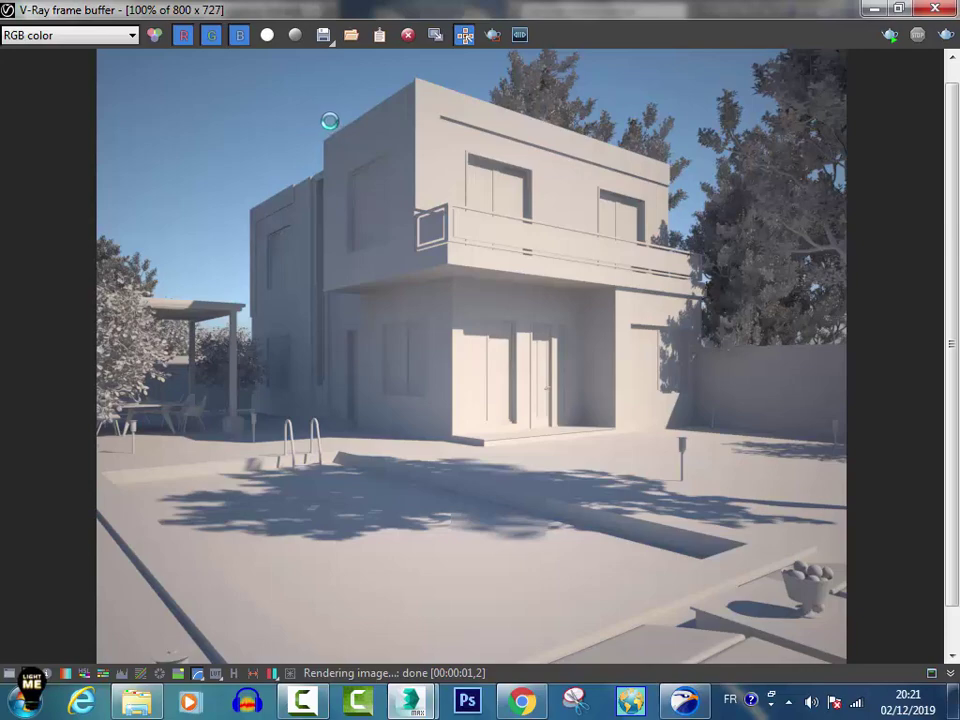
Compare the Alpha and RGB channels, then mark a render region over the house entrance.
left_click(119, 40)
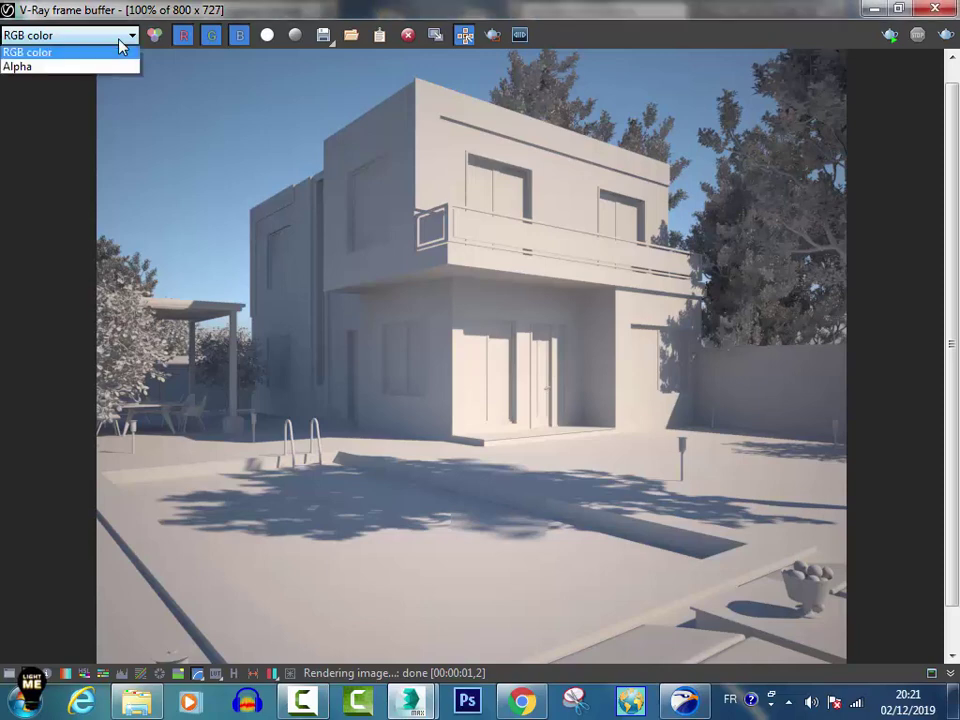
left_click(112, 65)
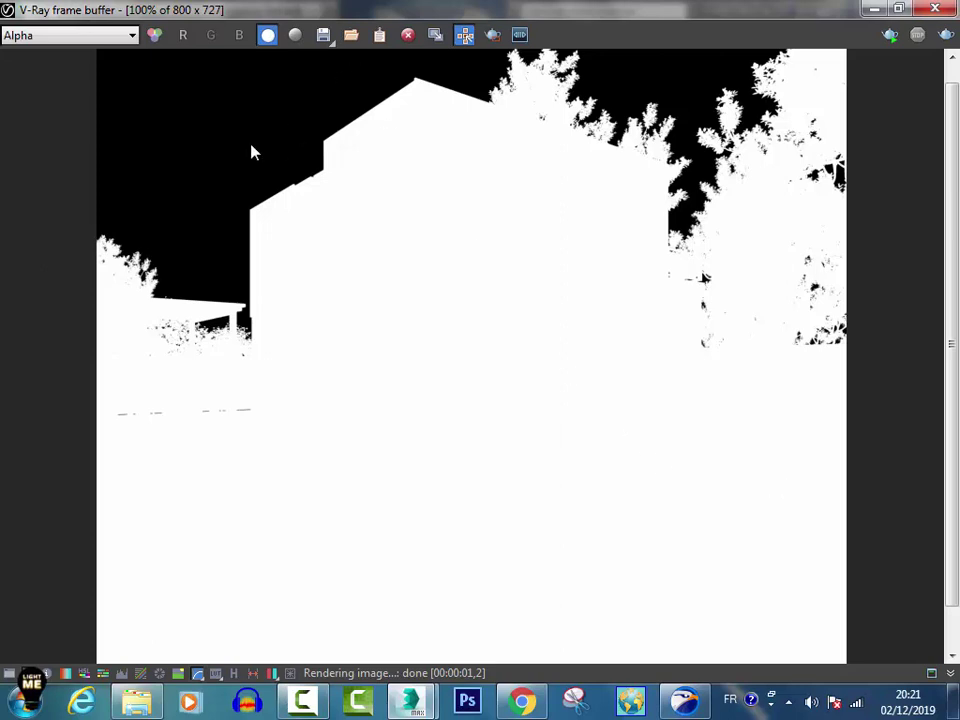
left_click(88, 37)
left_click(60, 54)
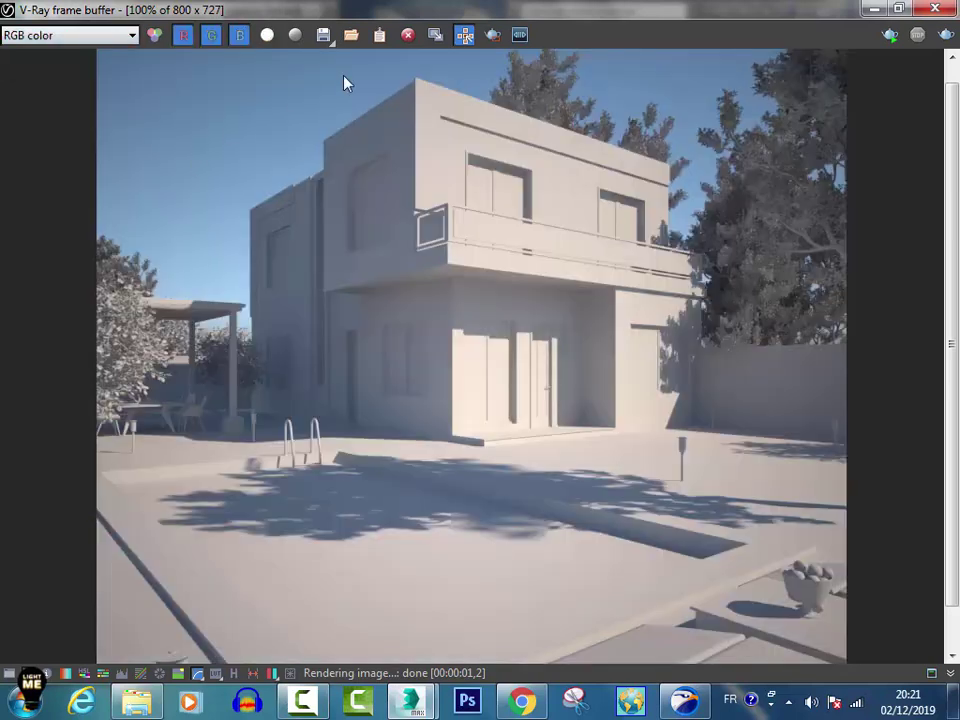
left_click(80, 35)
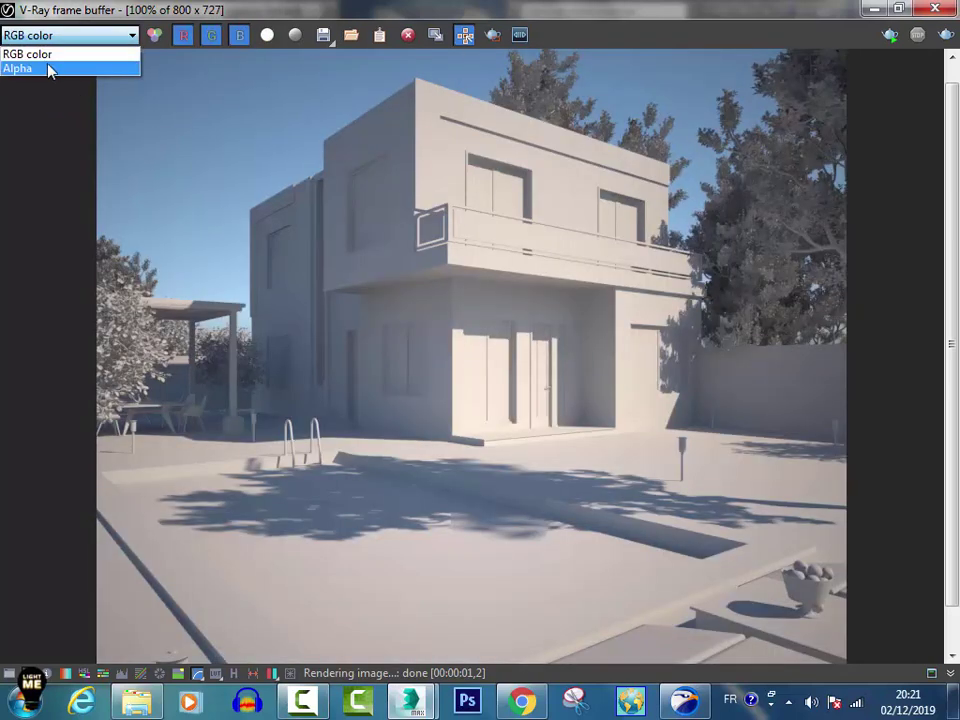
left_click(52, 66)
left_click(92, 42)
left_click(60, 52)
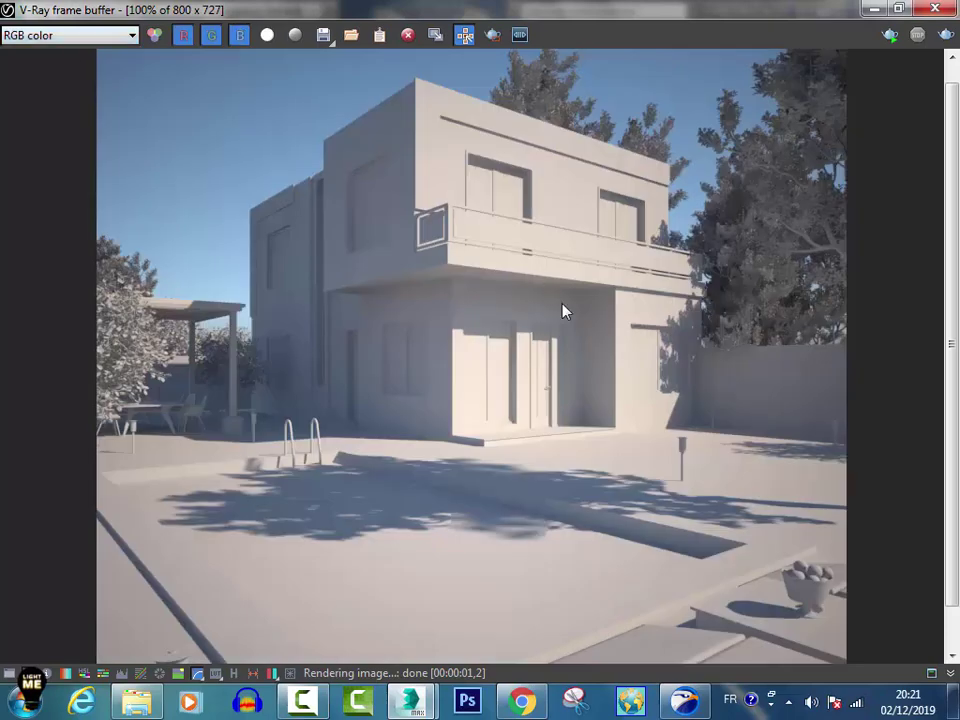
left_click(492, 34)
left_click_drag(409, 341, 598, 621)
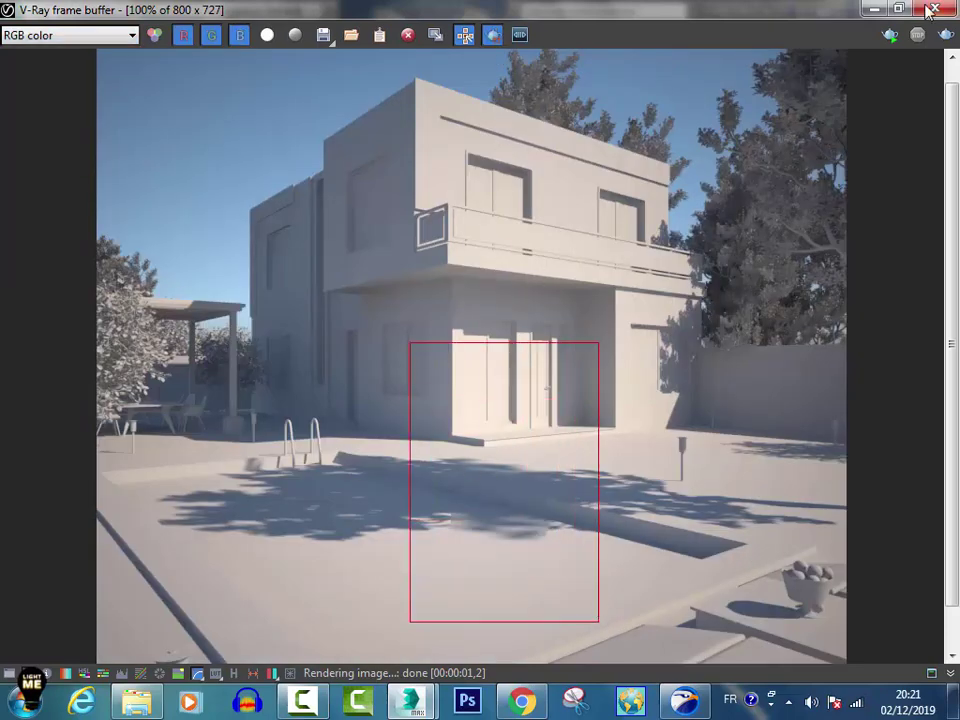
Re-render the entrance and pool-edge region with sun size 4,0, finishing in 2,9 s.
left_click(870, 10)
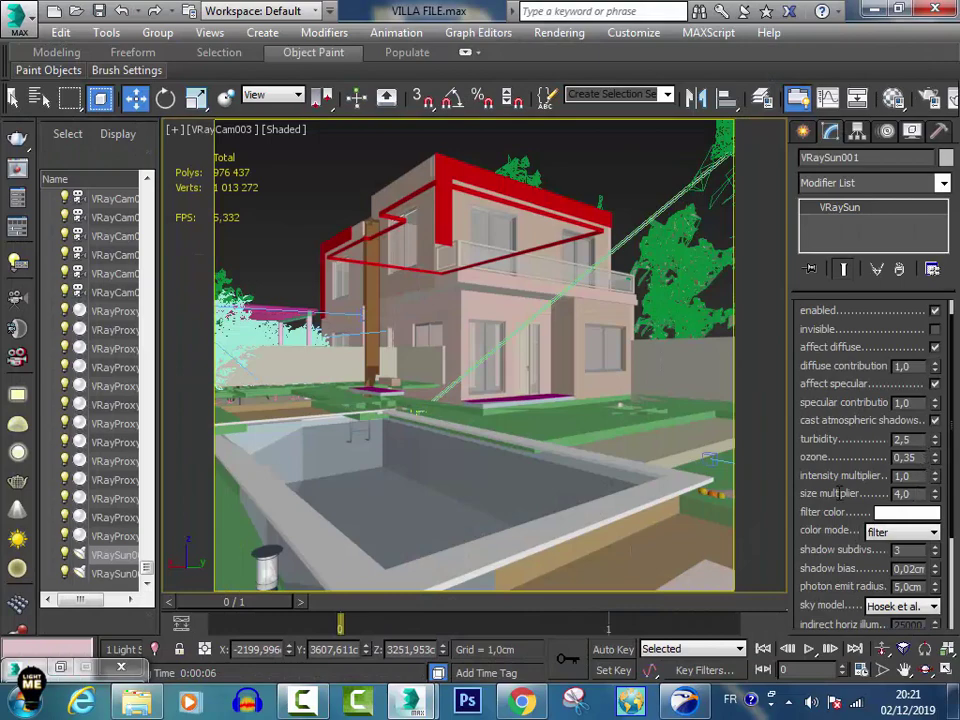
left_click(903, 493)
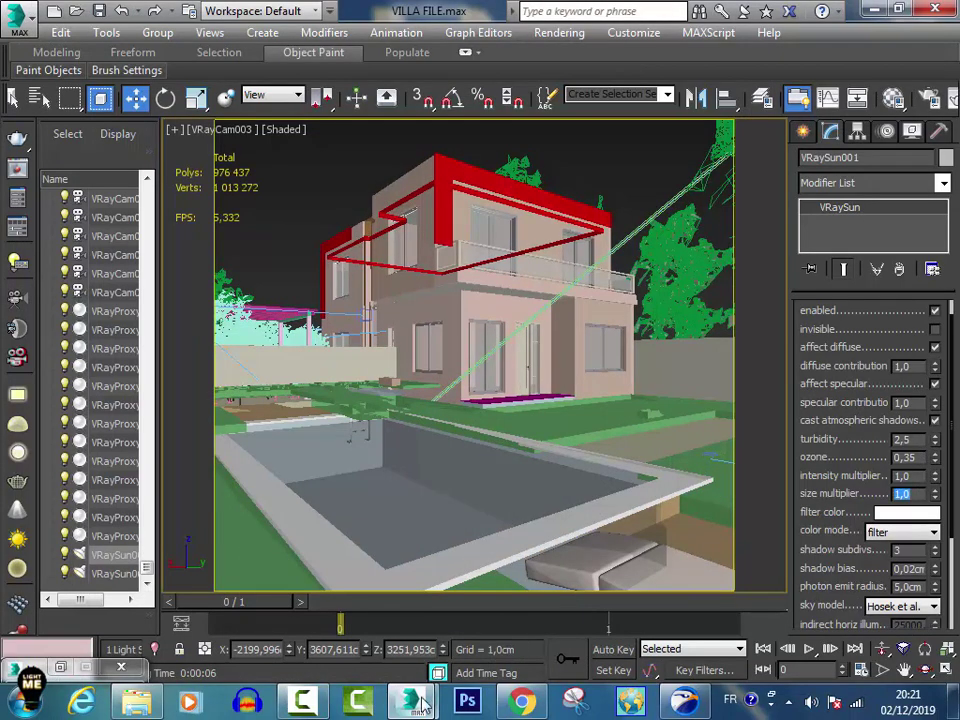
mouse_move(410, 701)
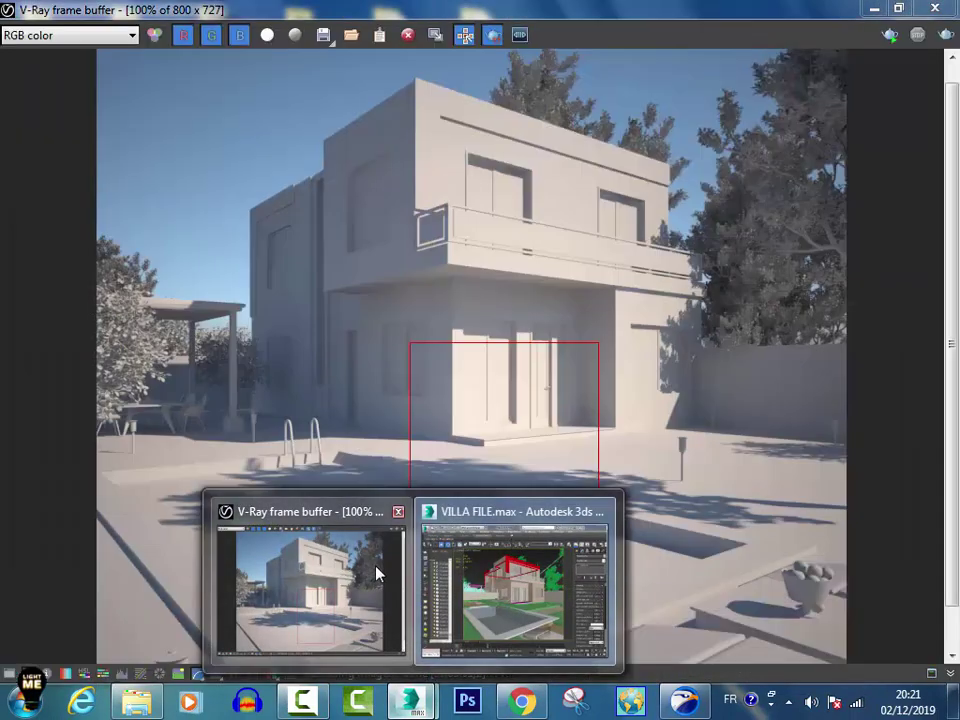
left_click(377, 573)
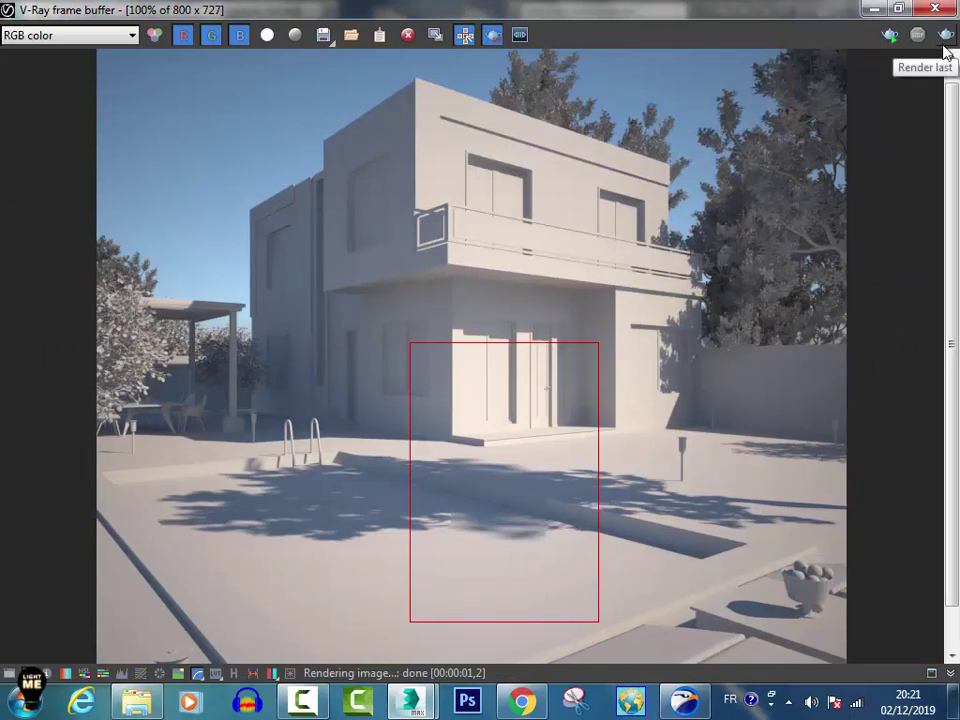
left_click(944, 38)
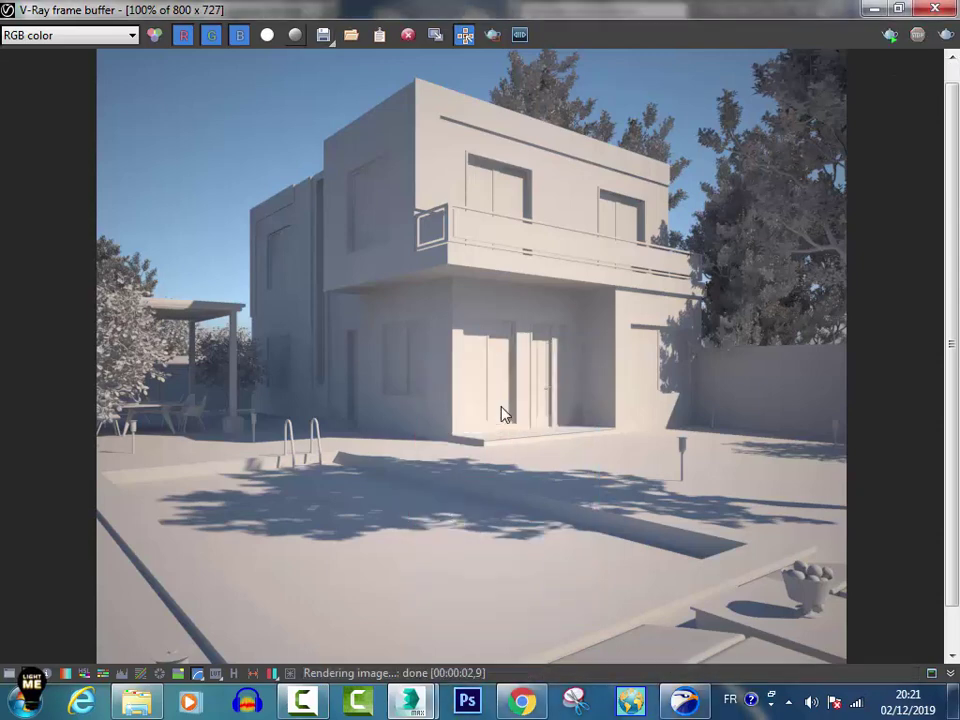
Save the render as JPEG 'EXTERIOR VRAYSUN' at quality 100 in the 2-LIGHTING folder.
key("ctrl+s")
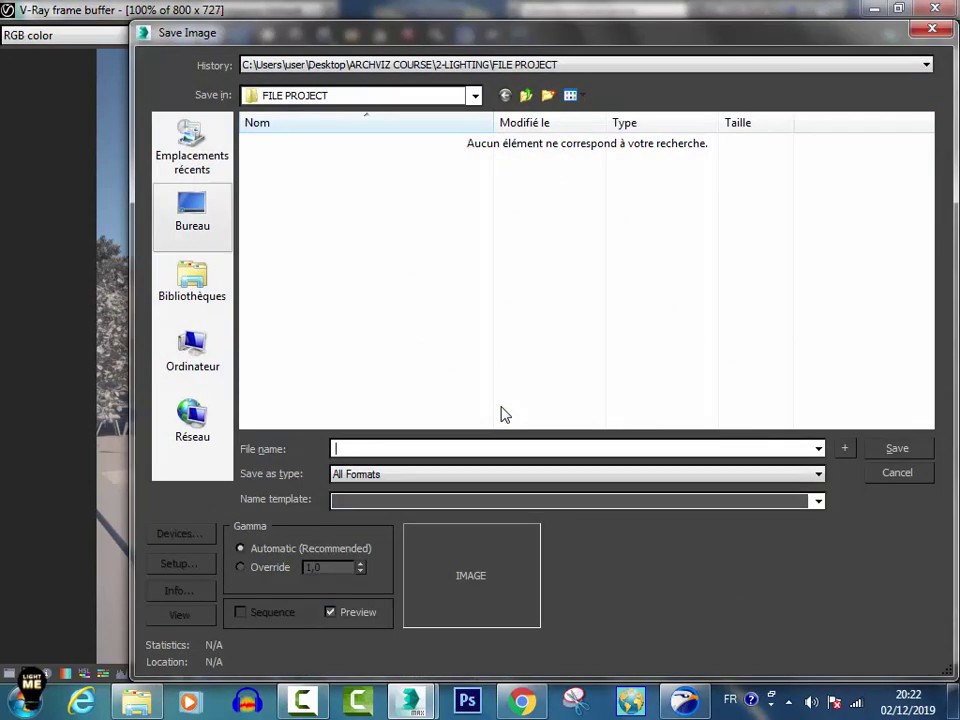
key("BackSpace")
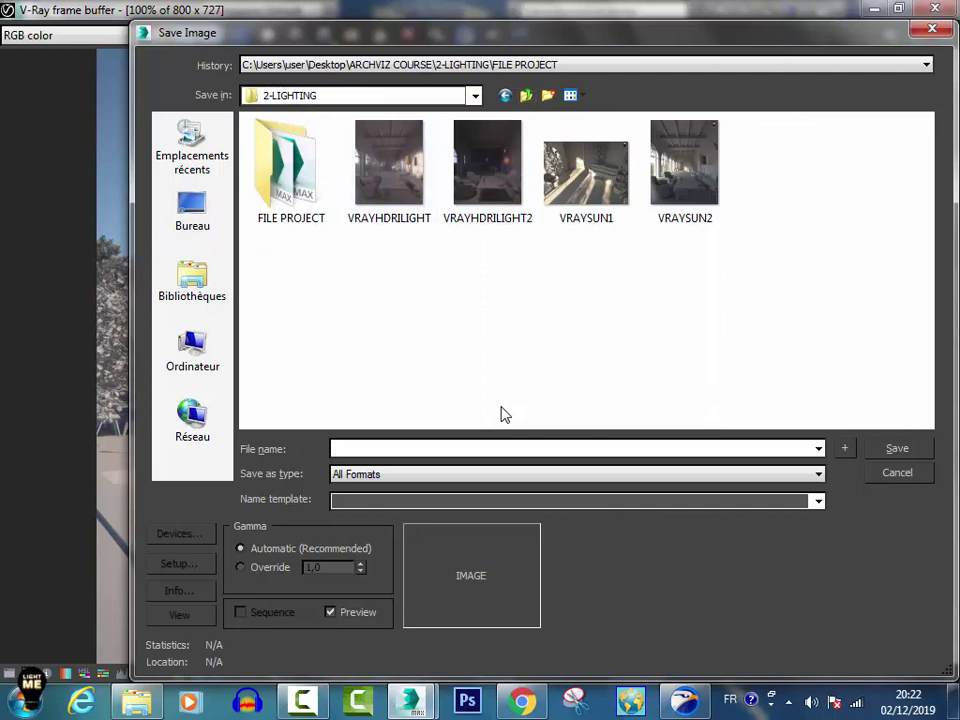
type("vra")
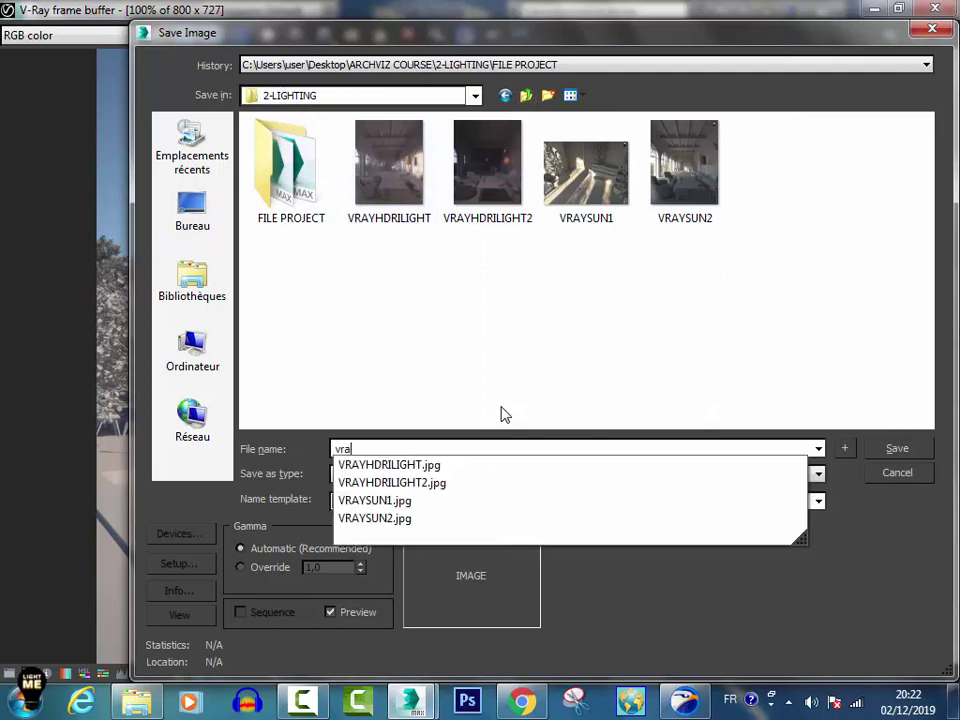
type("ysun")
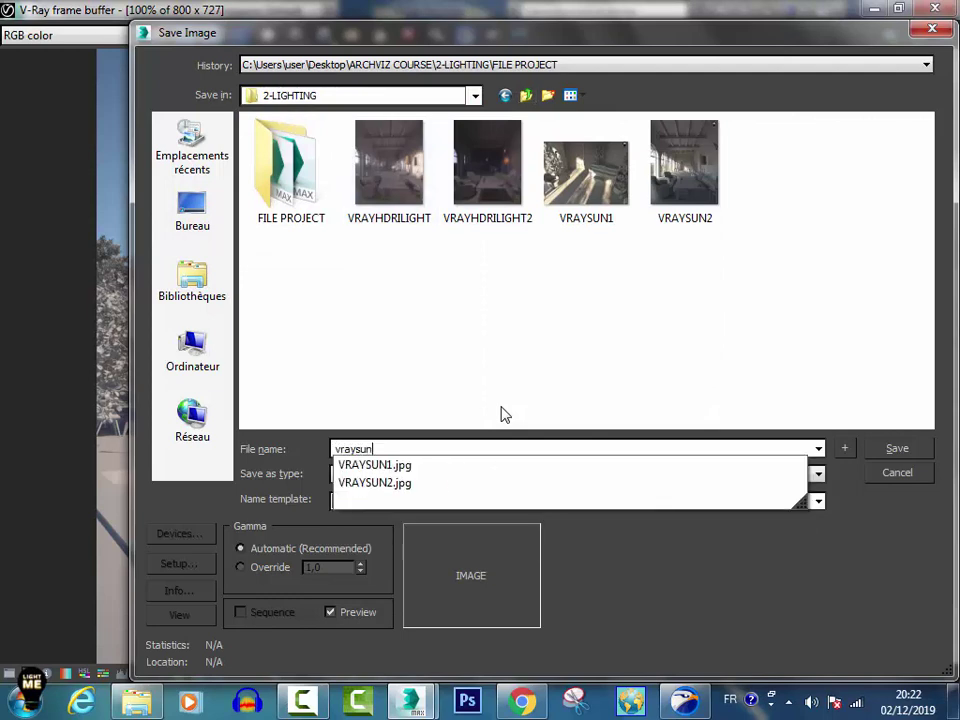
key("BackSpace")
key("BackSpace")
key("BackSpace")
key("BackSpace")
key("BackSpace")
type("EXTERIOR VRAY")
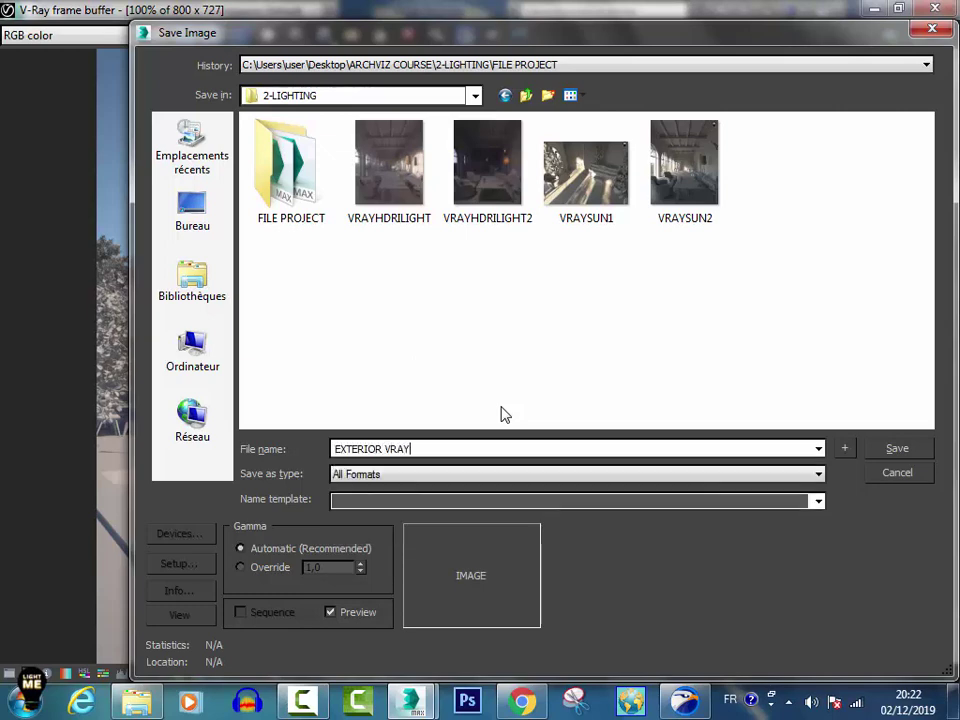
type("SUN")
key("Tab")
key("alt+Down")
key("j")
key("Return")
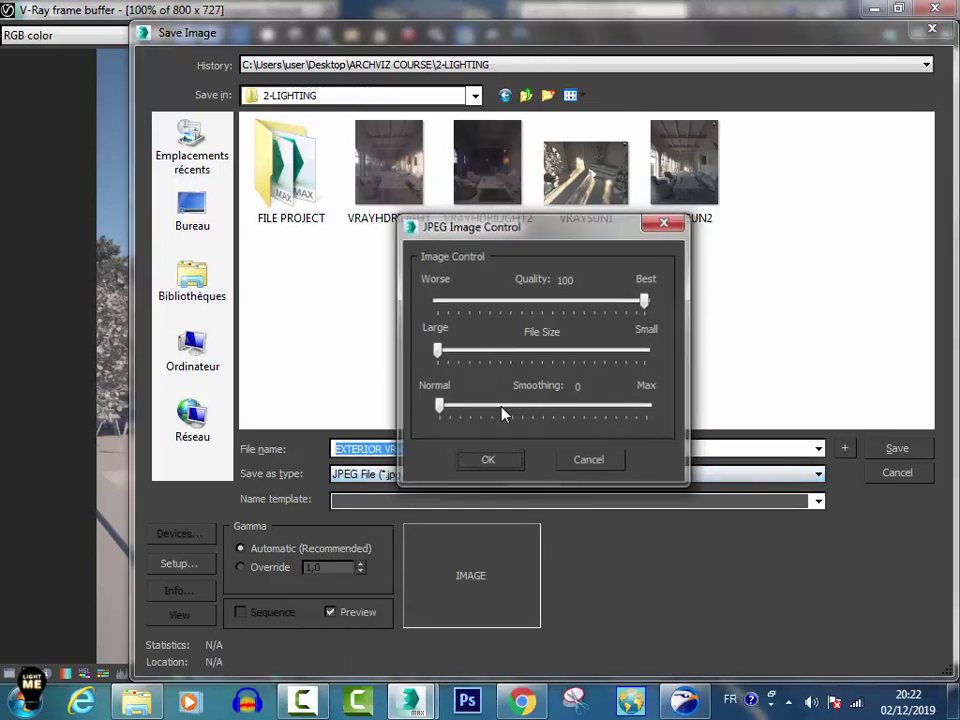
key("Return")
Step through VRayCam002 and VRayCam003 to VRayCam004's pergola view, then open Render Setup.
key("alt+Tab")
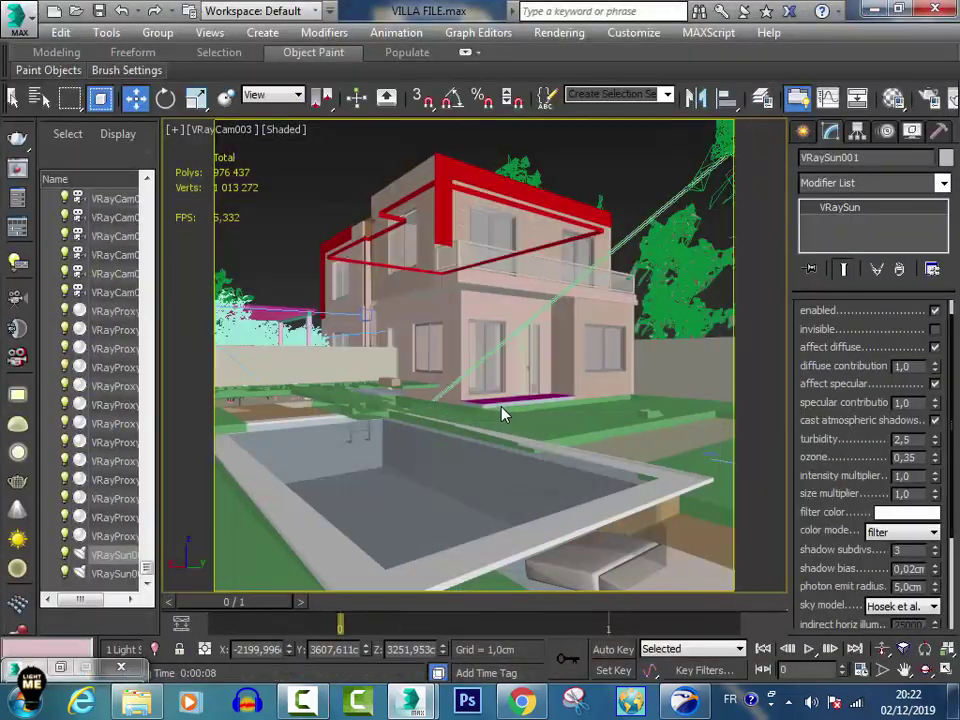
key("c")
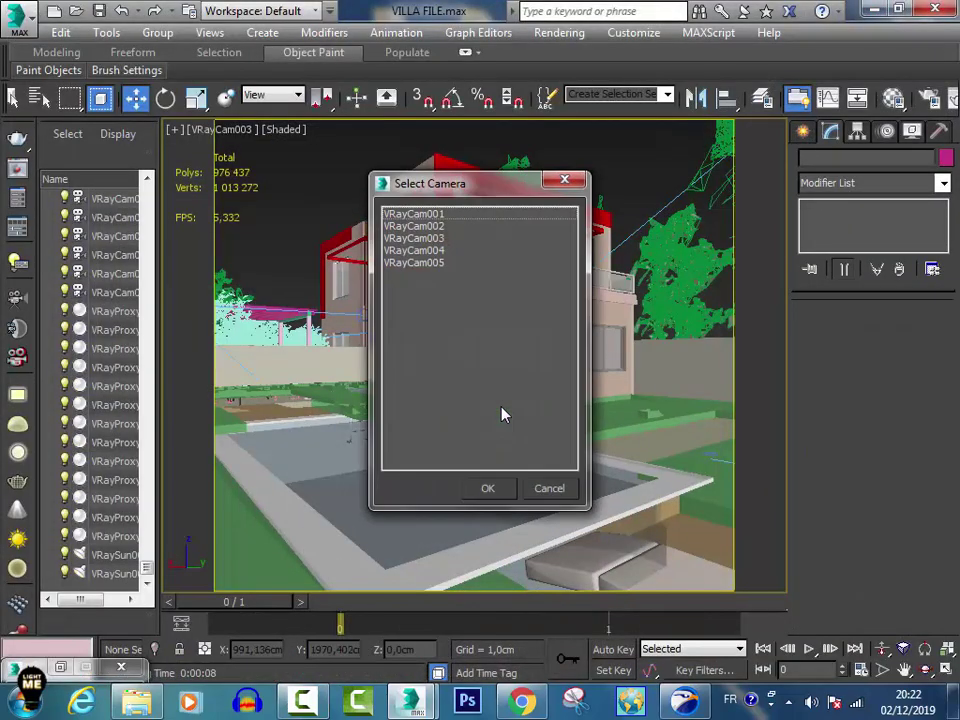
key("Down")
key("Return")
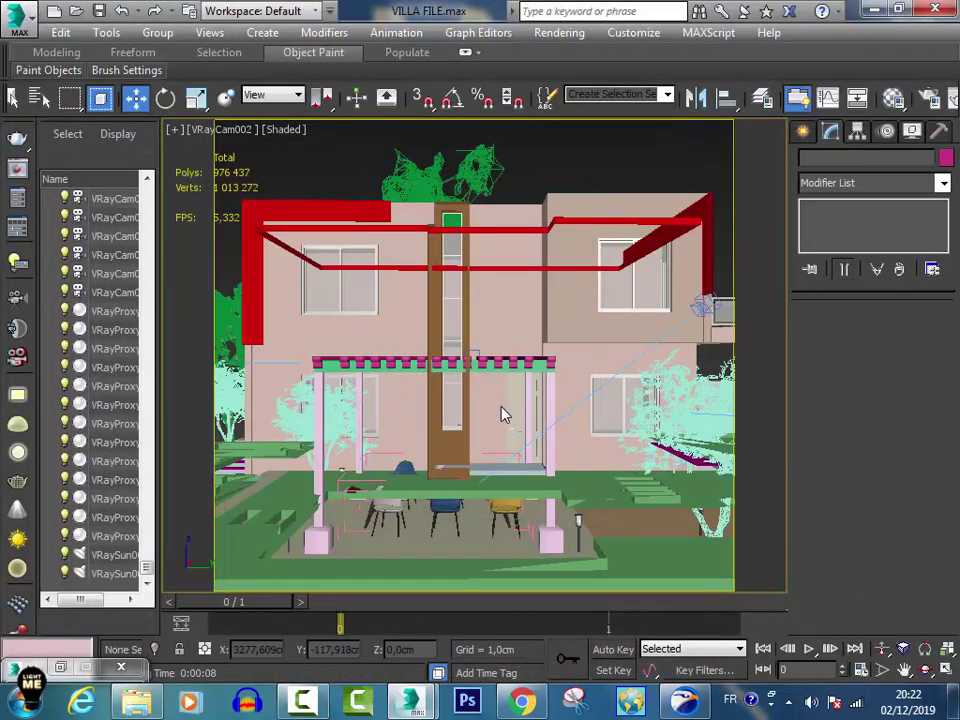
key("c")
key("Down")
key("Down")
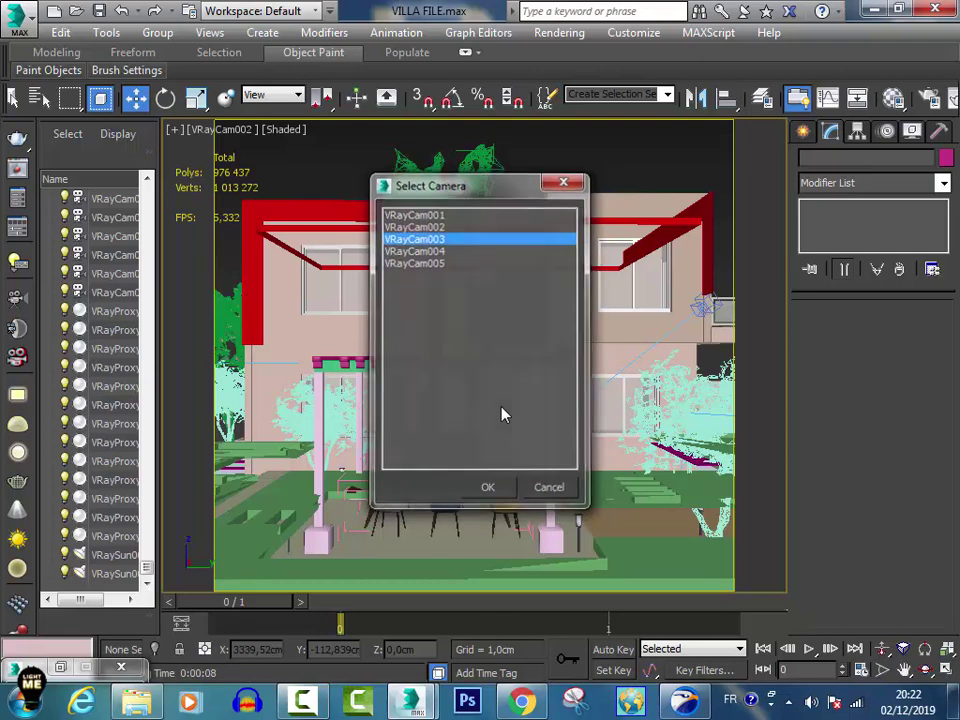
key("Return")
key("c")
key("Down")
key("Down")
key("Down")
key("Return")
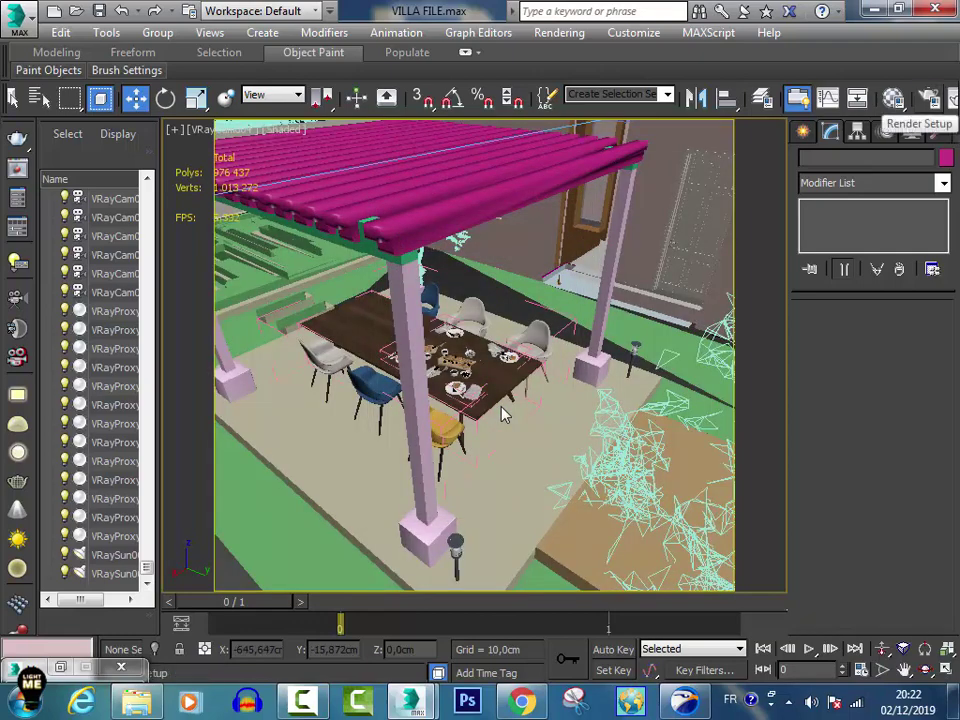
left_click(928, 97)
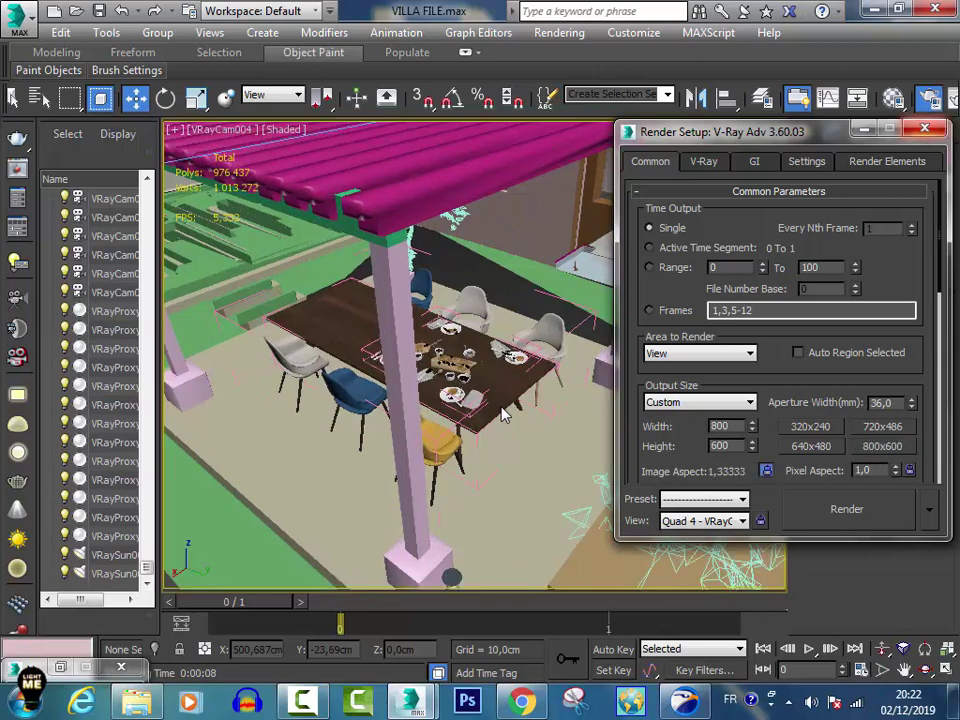
Close Render Setup and render the VRayCam004 pergola view at 800×600.
key("F10")
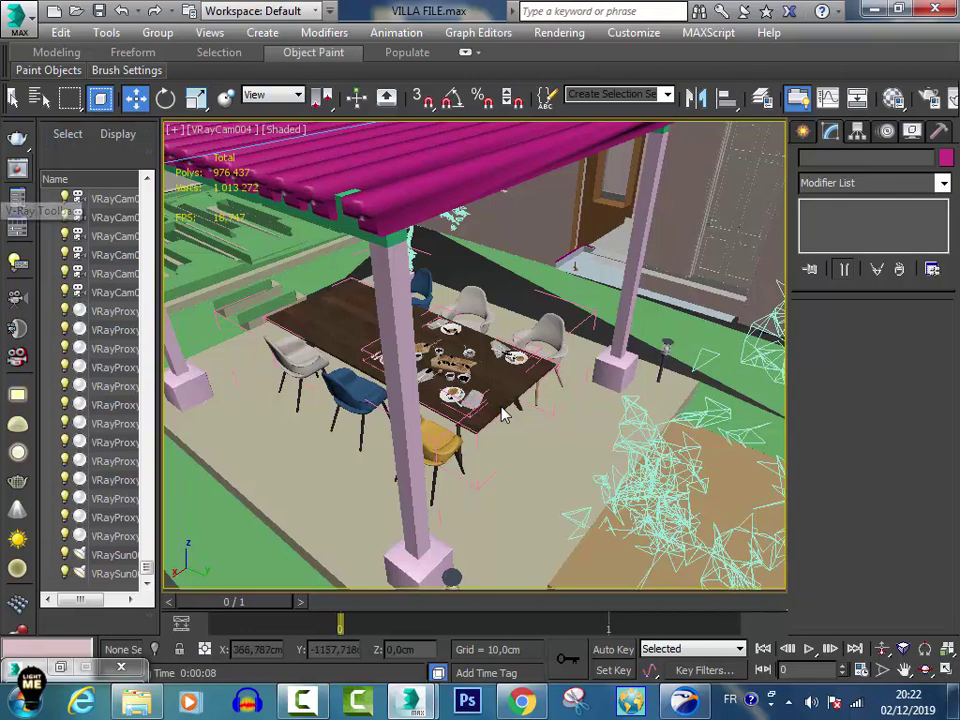
key("alt+Tab")
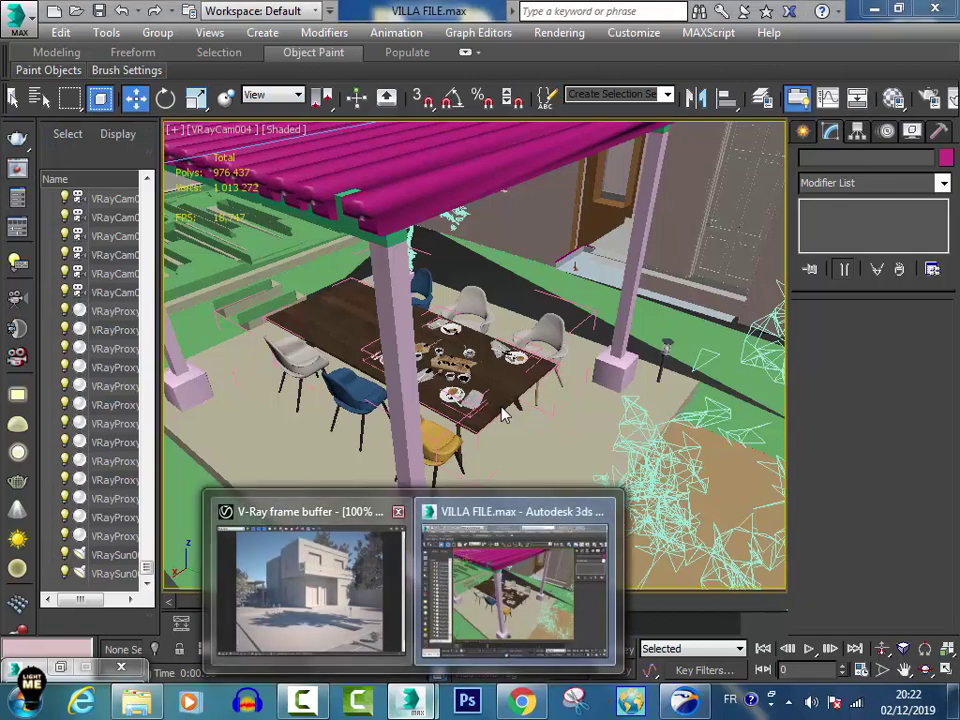
key("shift+q")
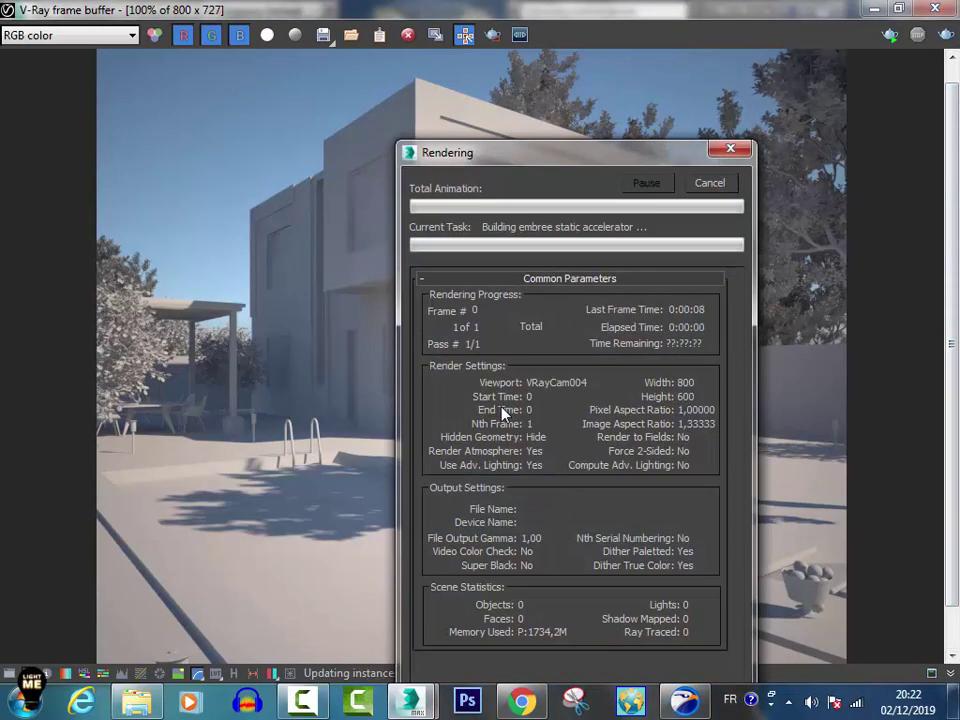
scroll(503, 415, "down", 2)
scroll(503, 415, "up", 2)
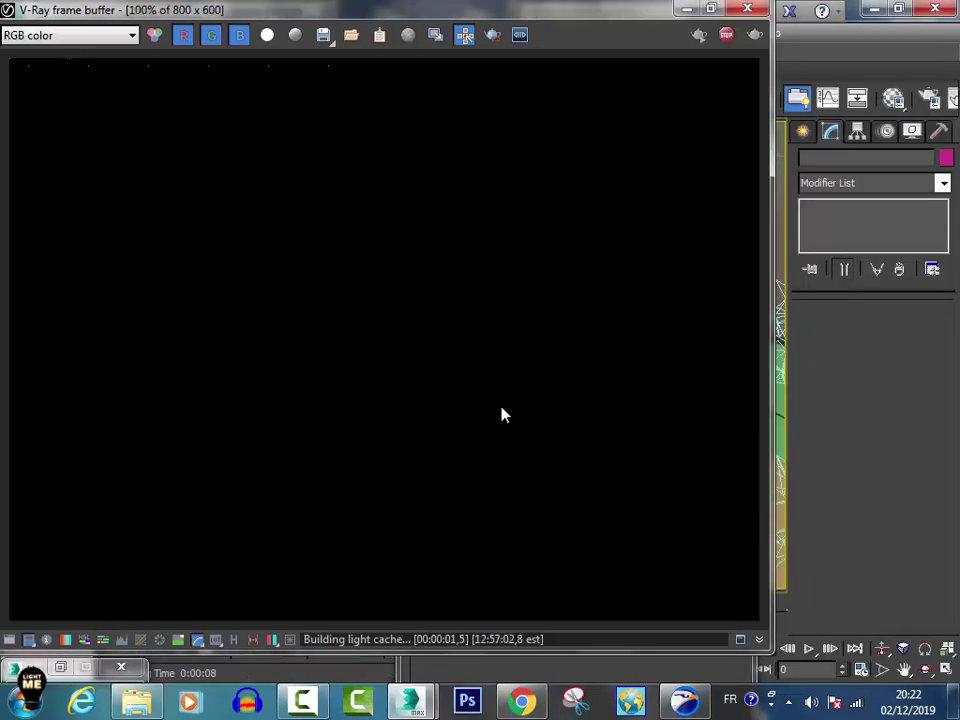
scroll(503, 415, "down", 1)
scroll(503, 415, "up", 1)
scroll(503, 415, "down", 1)
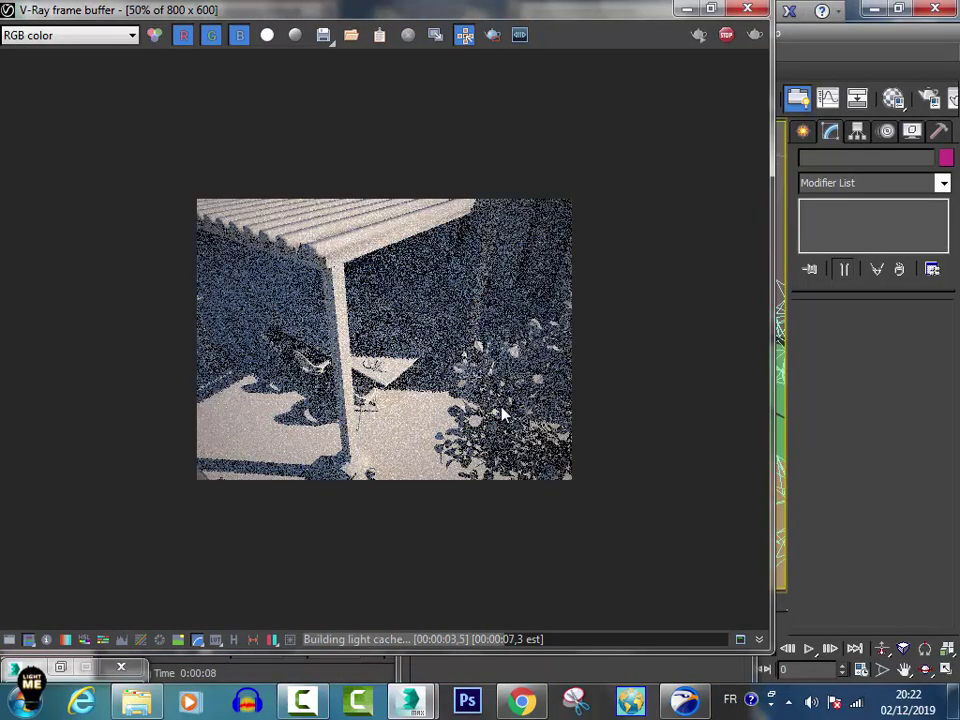
scroll(503, 415, "down", 1)
scroll(503, 415, "up", 1)
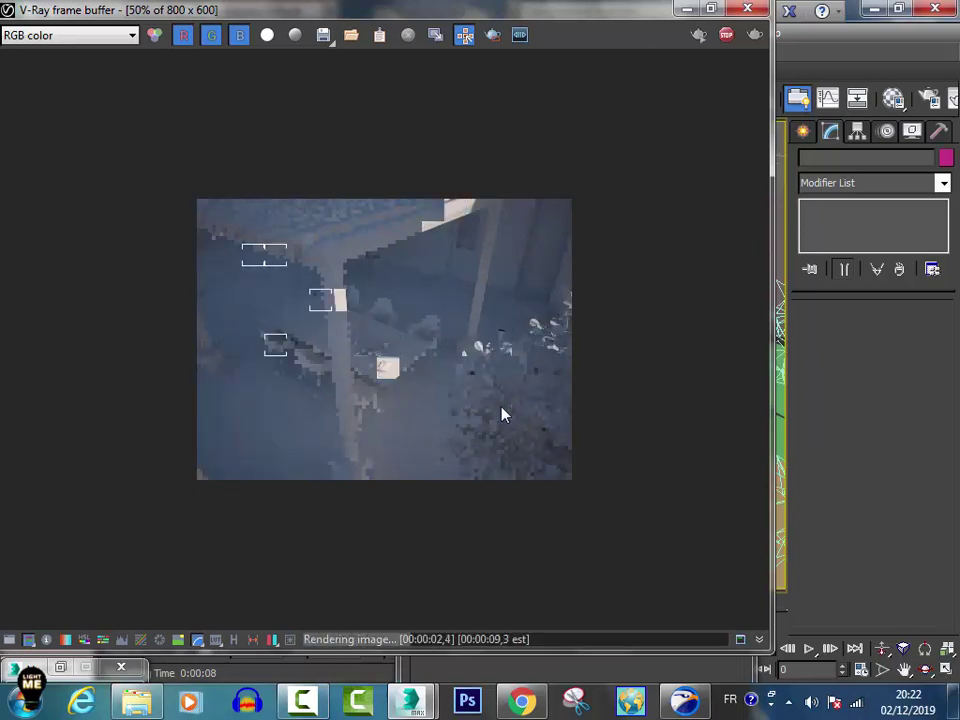
Inspect the finished render at 100% size, then close the frame buffer.
double_click(502, 414)
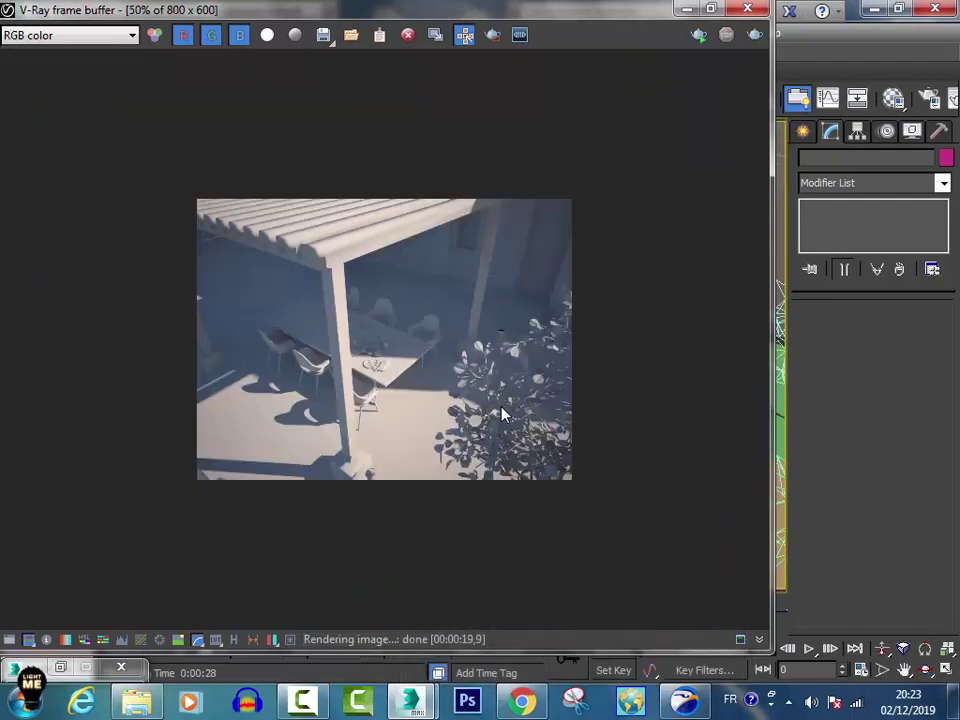
scroll(502, 414, "down", 1)
scroll(502, 414, "up", 1)
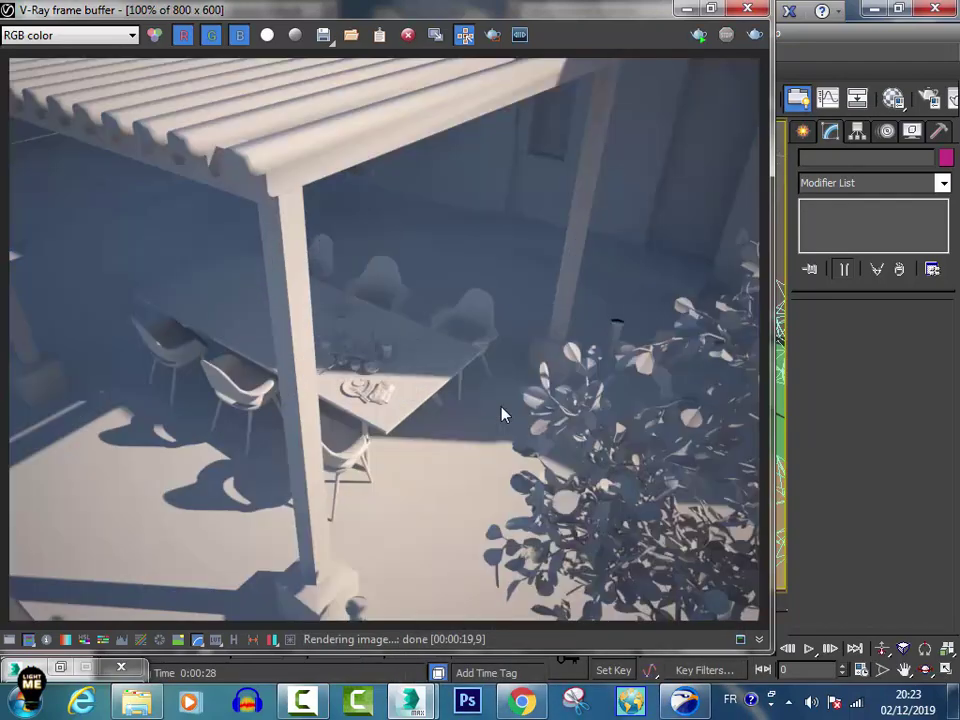
scroll(502, 414, "down", 1)
scroll(502, 414, "up", 1)
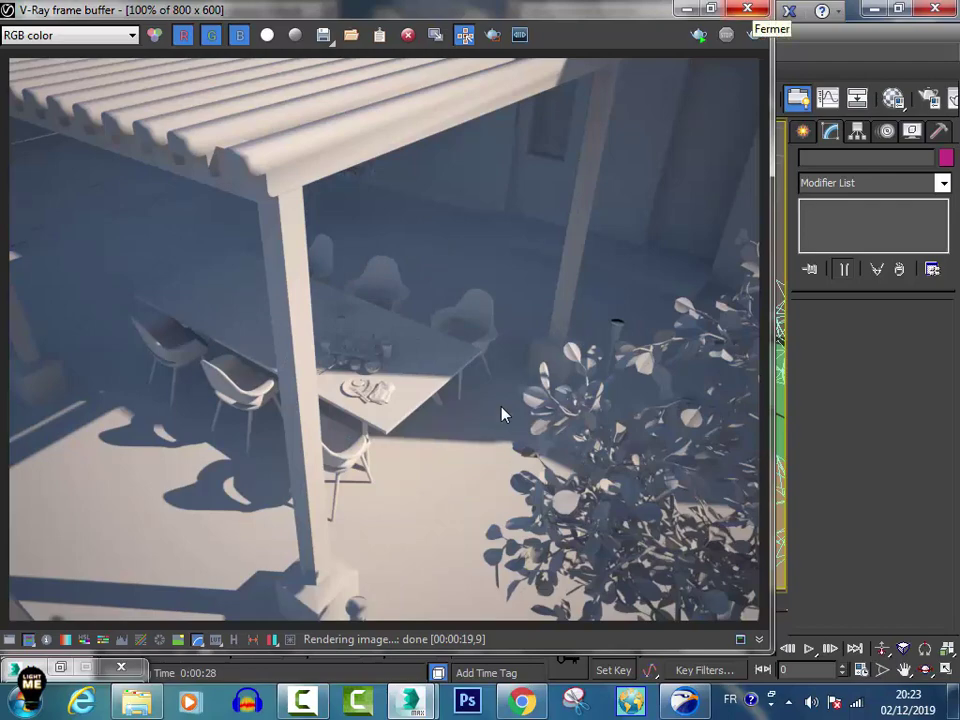
left_click(747, 9)
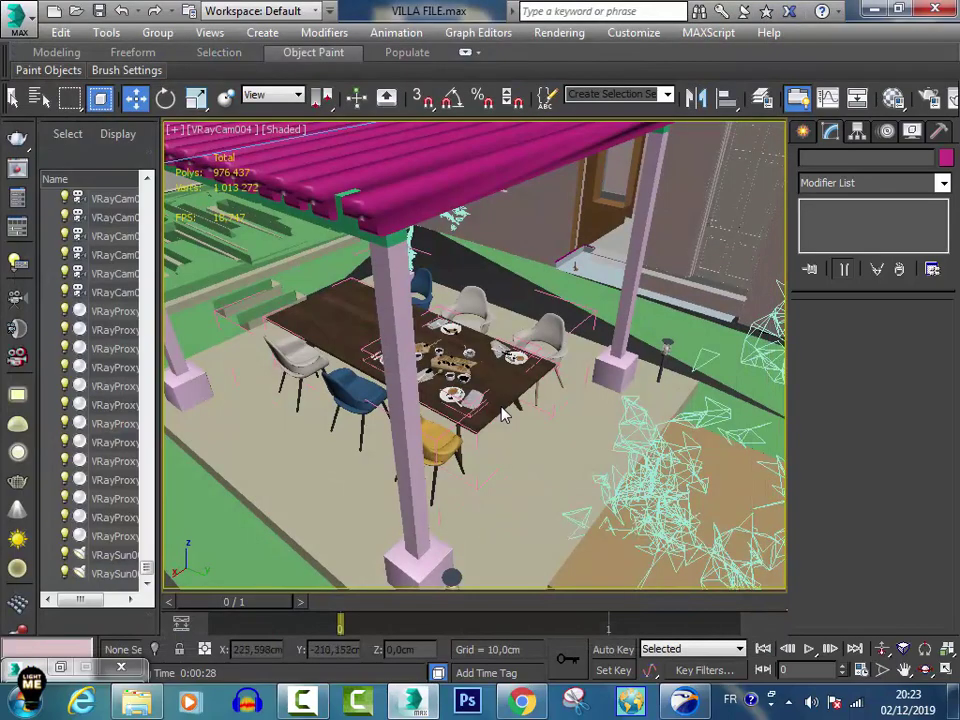
Select the VRaySun001 target and move it toward the house, checking Top and Front views.
key("ctrl+r")
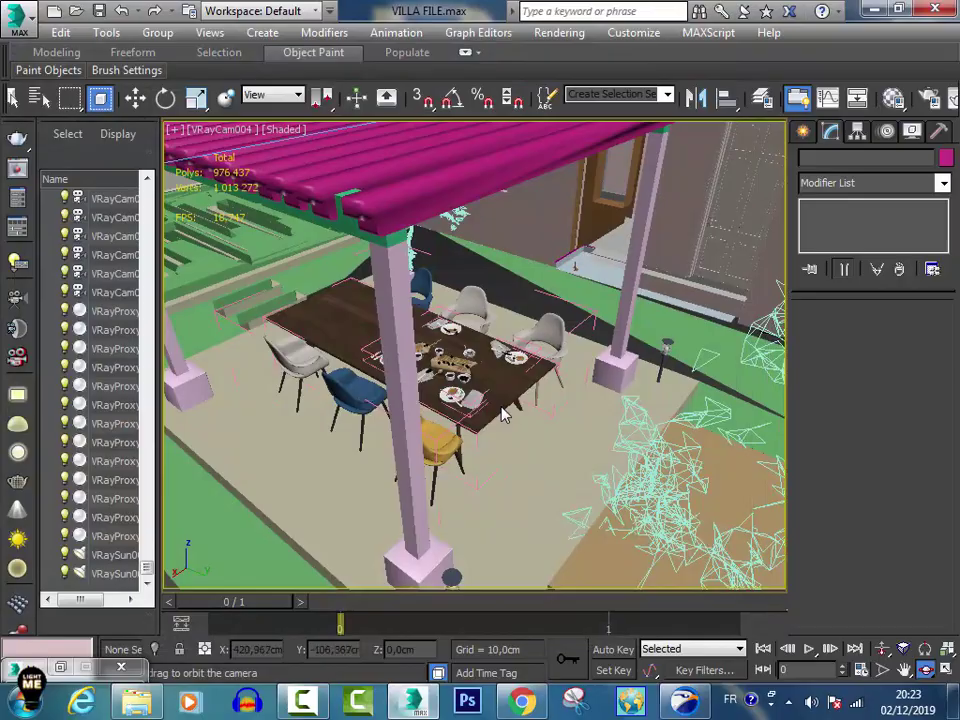
left_click_drag(503, 414, 503, 414)
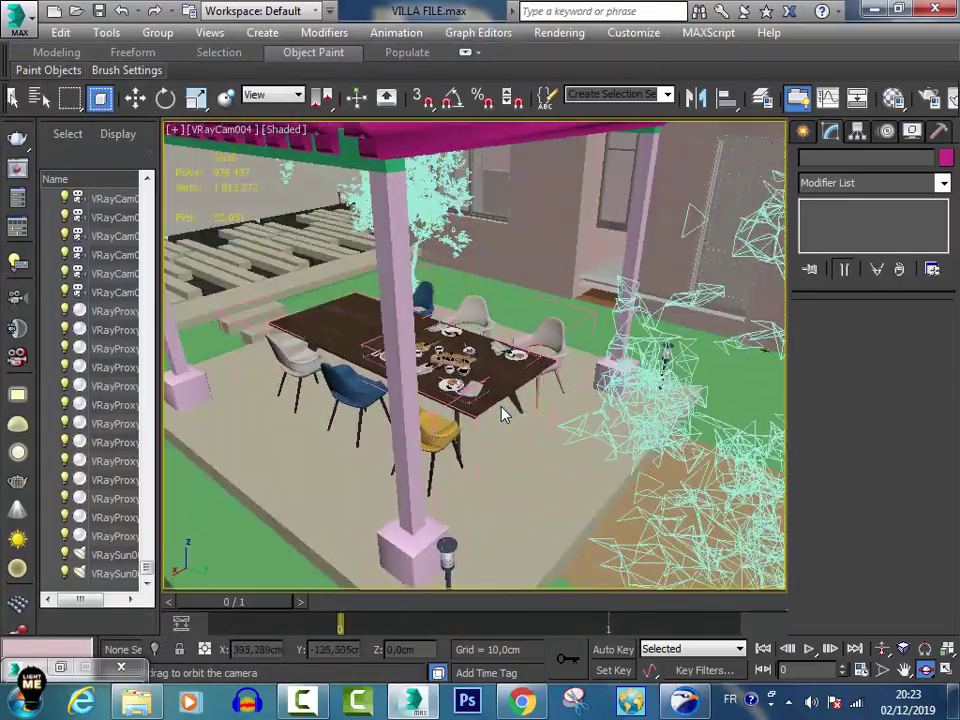
key("w")
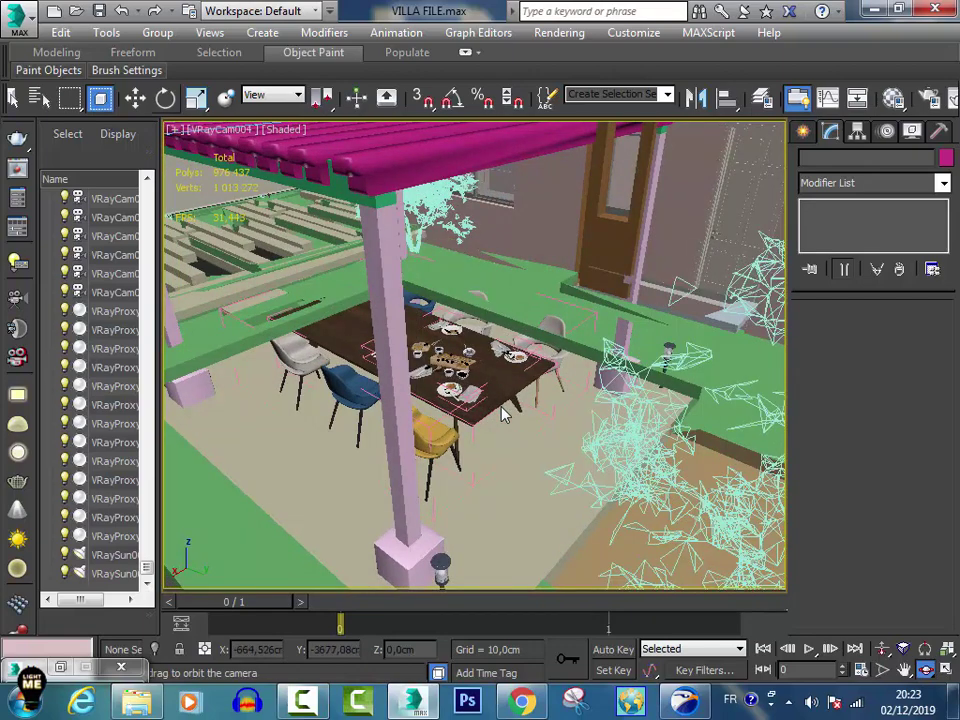
key("t")
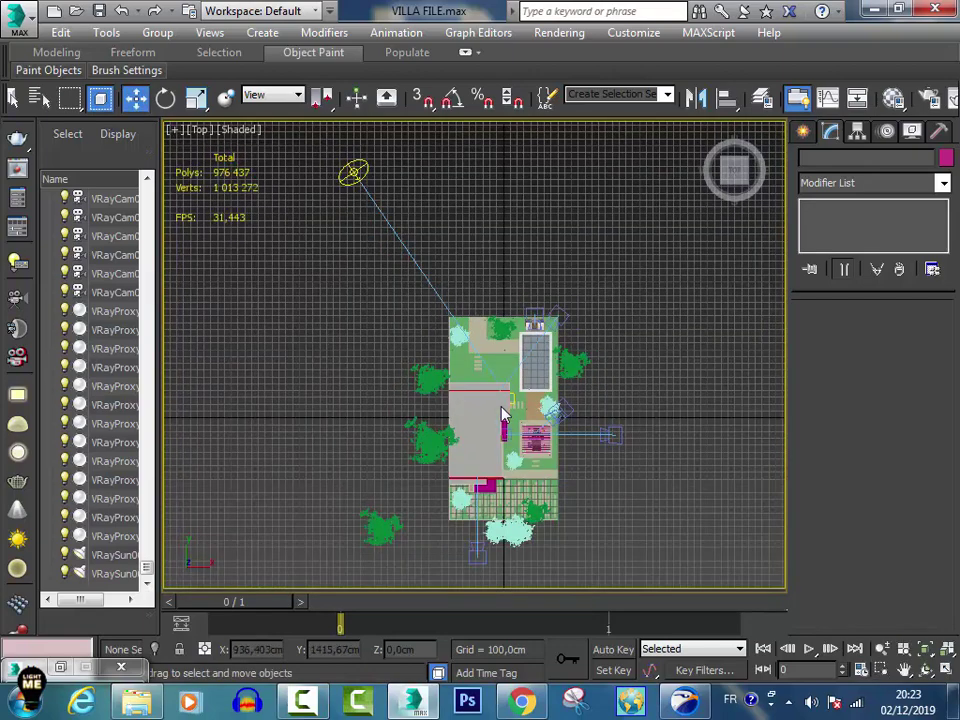
left_click(352, 172)
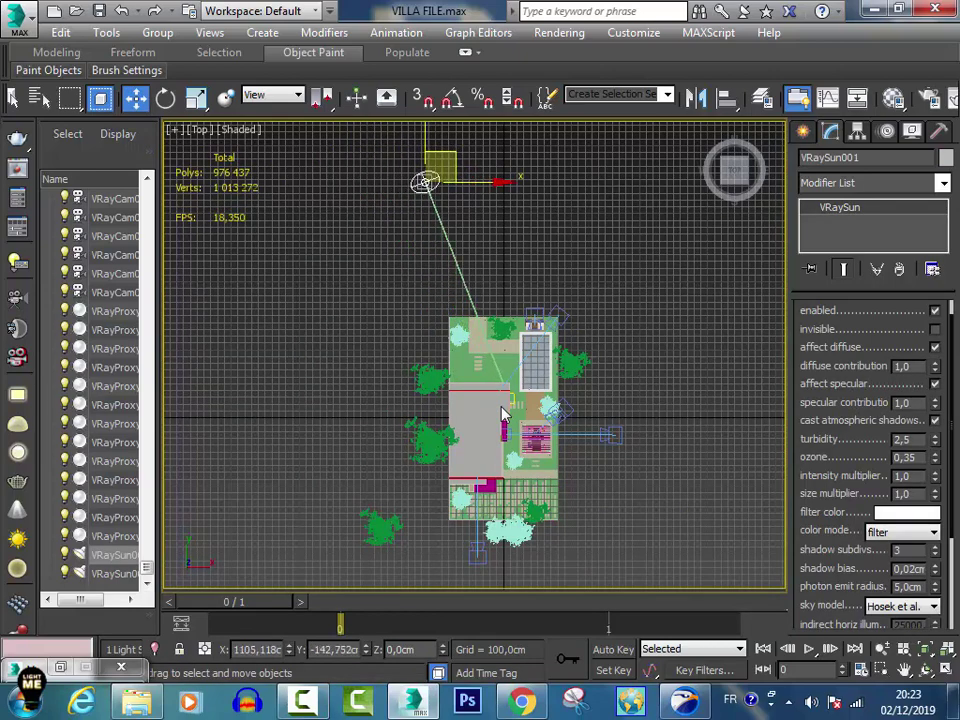
key("f")
middle_click_drag(502, 415, 502, 415, "alt")
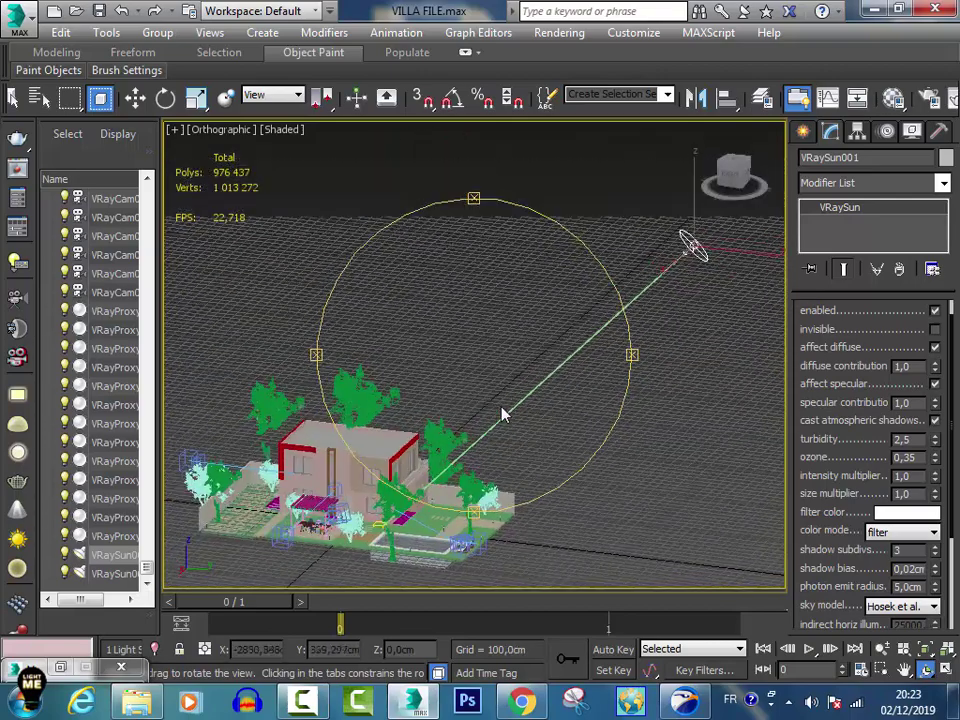
key("w")
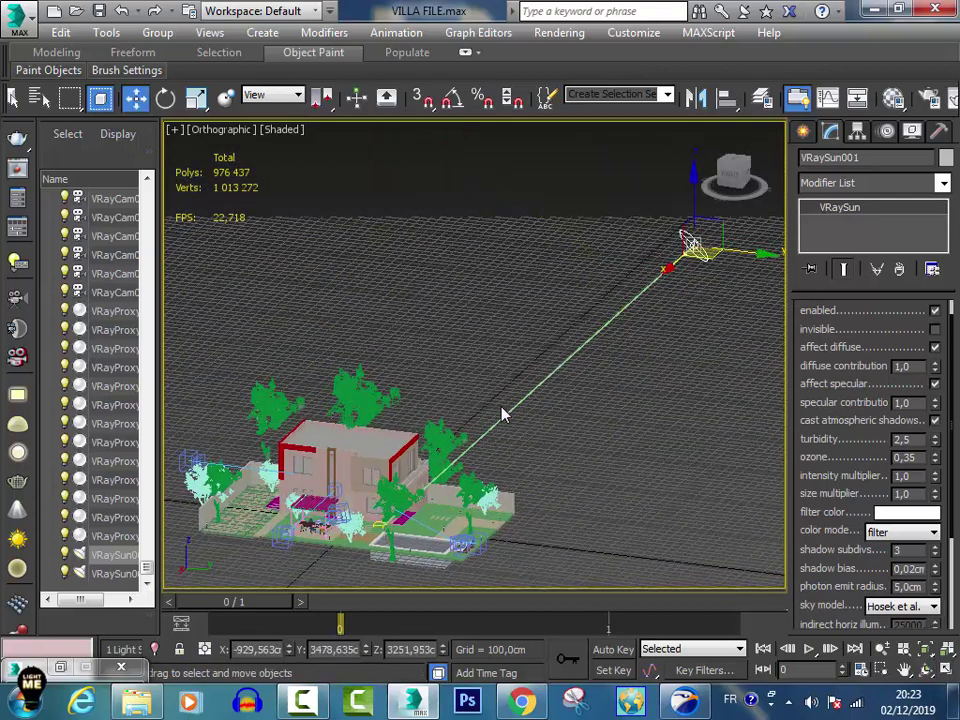
left_click(502, 415)
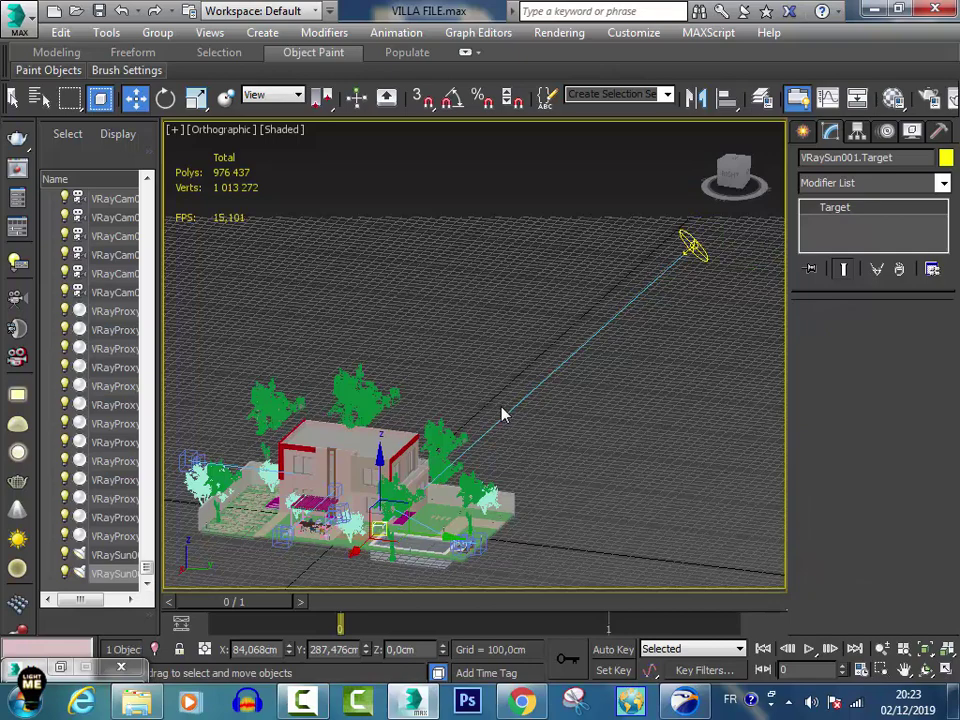
left_click_drag(380, 458, 315, 445)
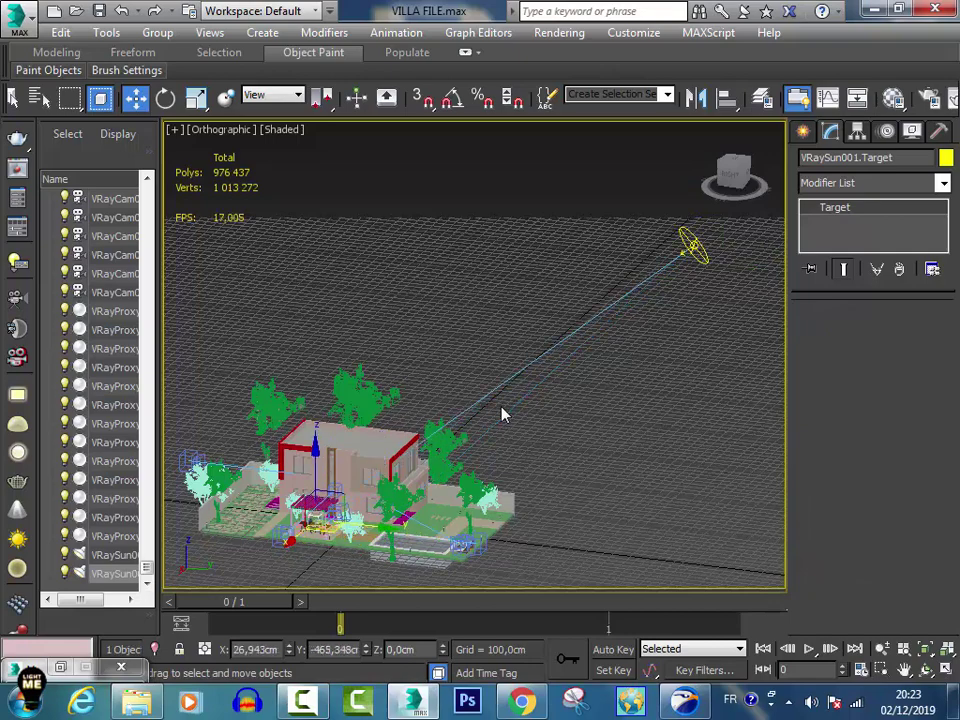
Place the sun target on the pergola and raise VRaySun001 to about Z 3789,409 cm.
left_click(502, 415)
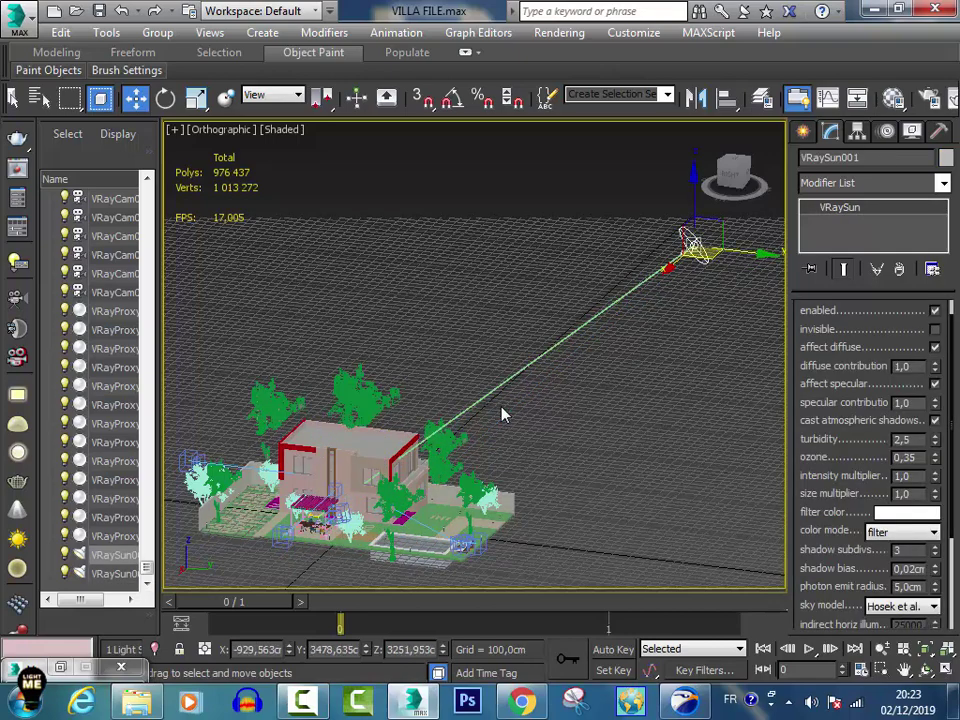
key("t")
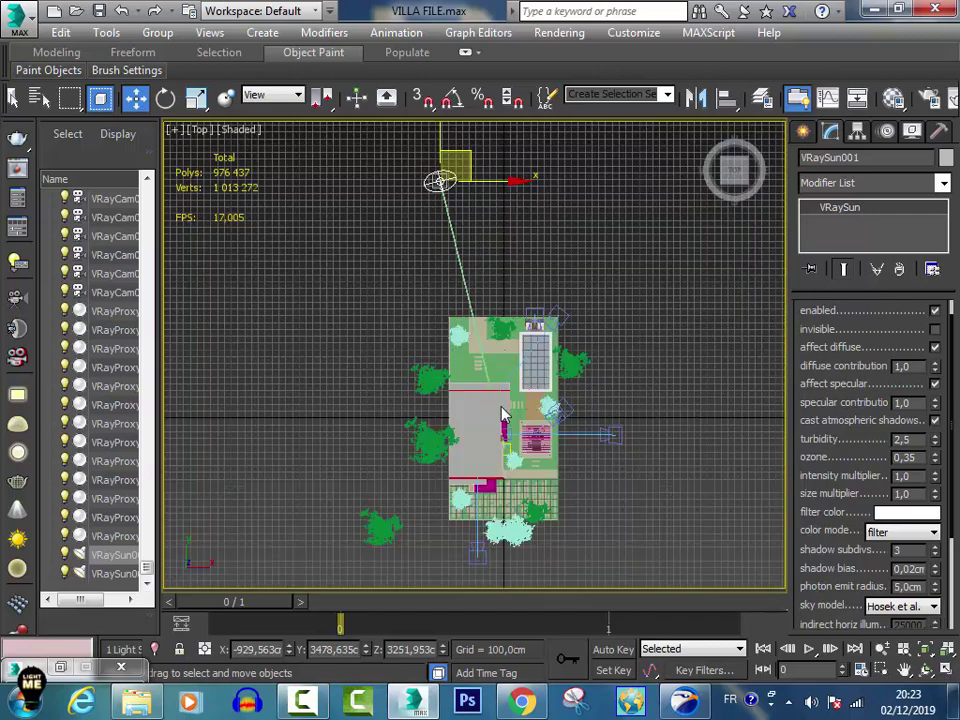
left_click_drag(502, 415, 506, 413)
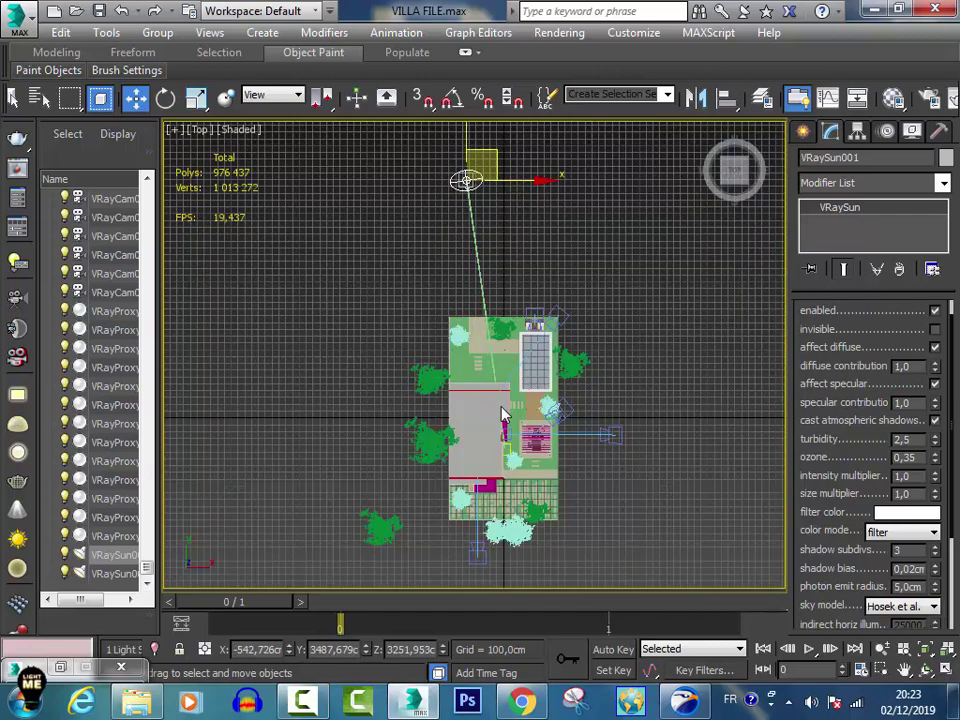
key("f")
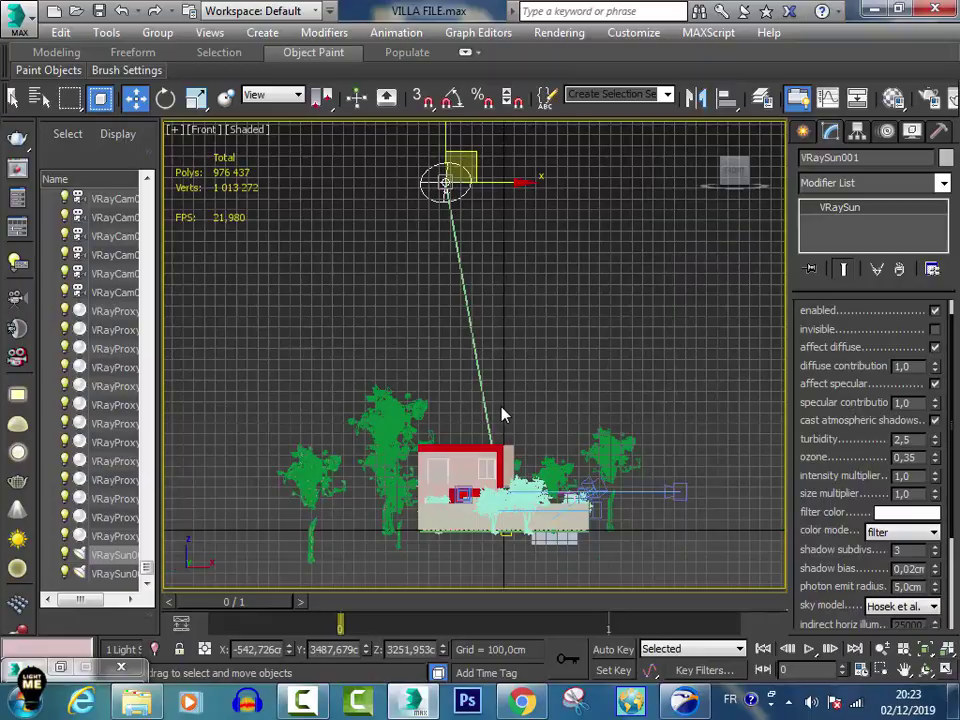
middle_click_drag(502, 415, 502, 415, "alt")
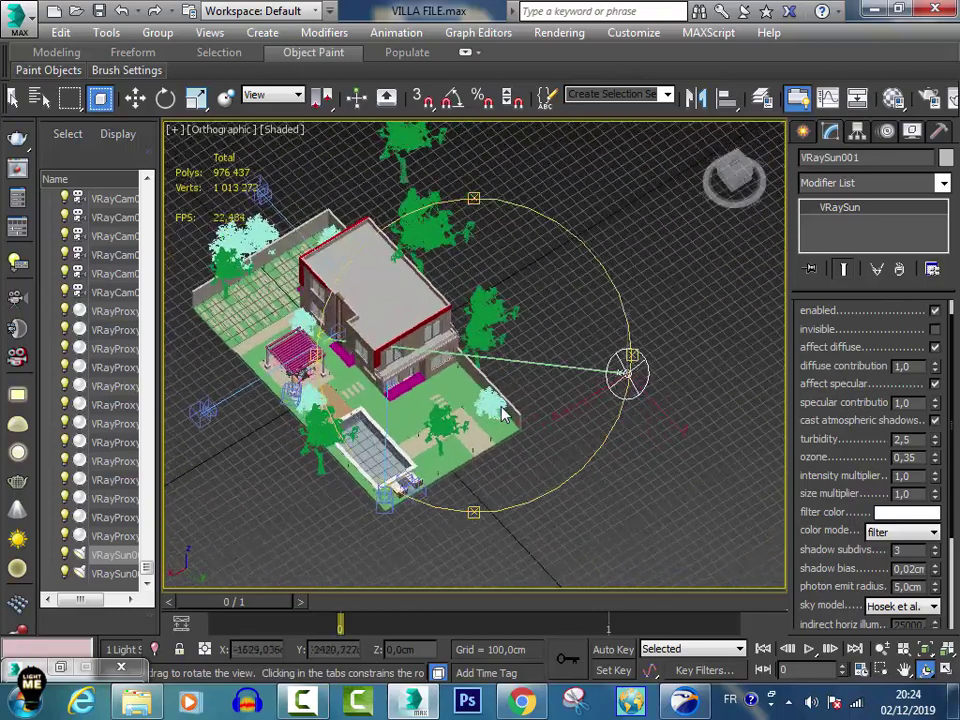
key("w")
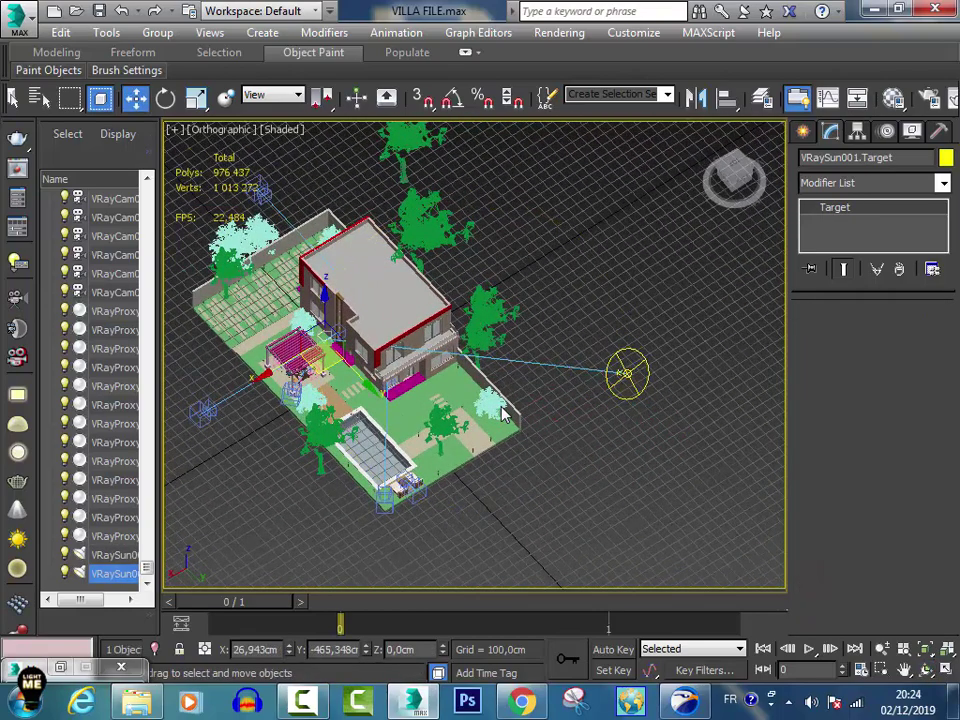
left_click_drag(323, 292, 297, 312)
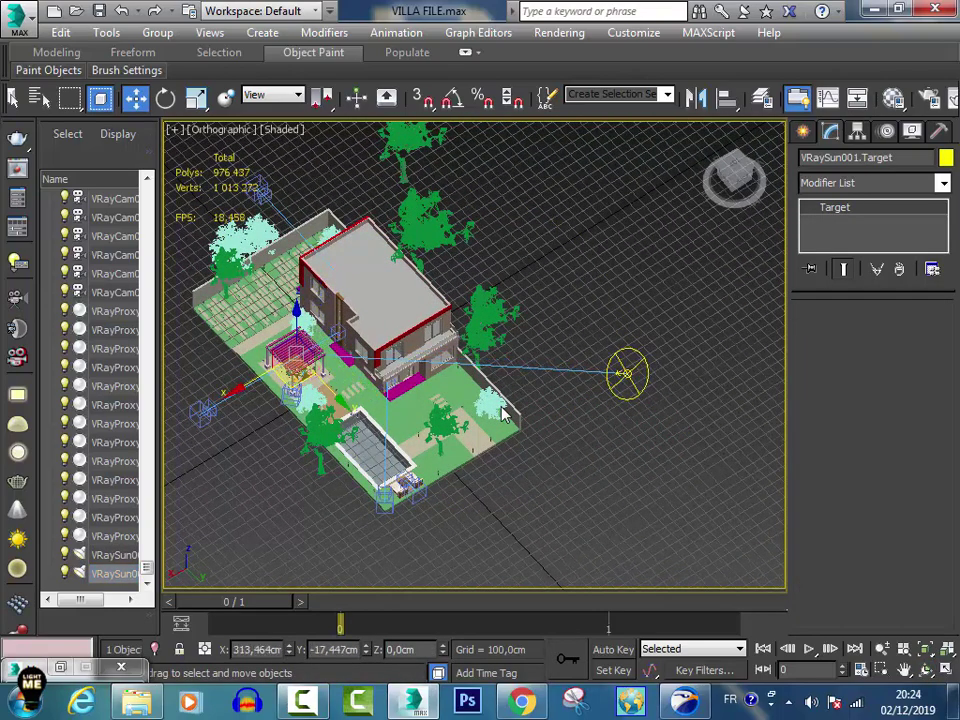
left_click(626, 373)
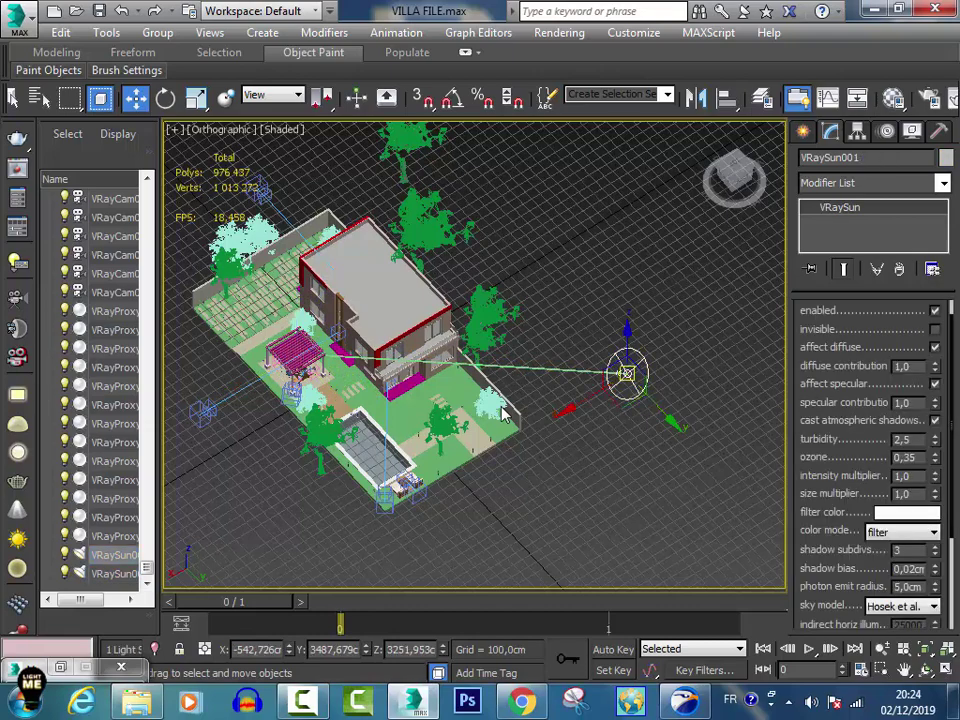
left_click_drag(621, 371, 585, 277)
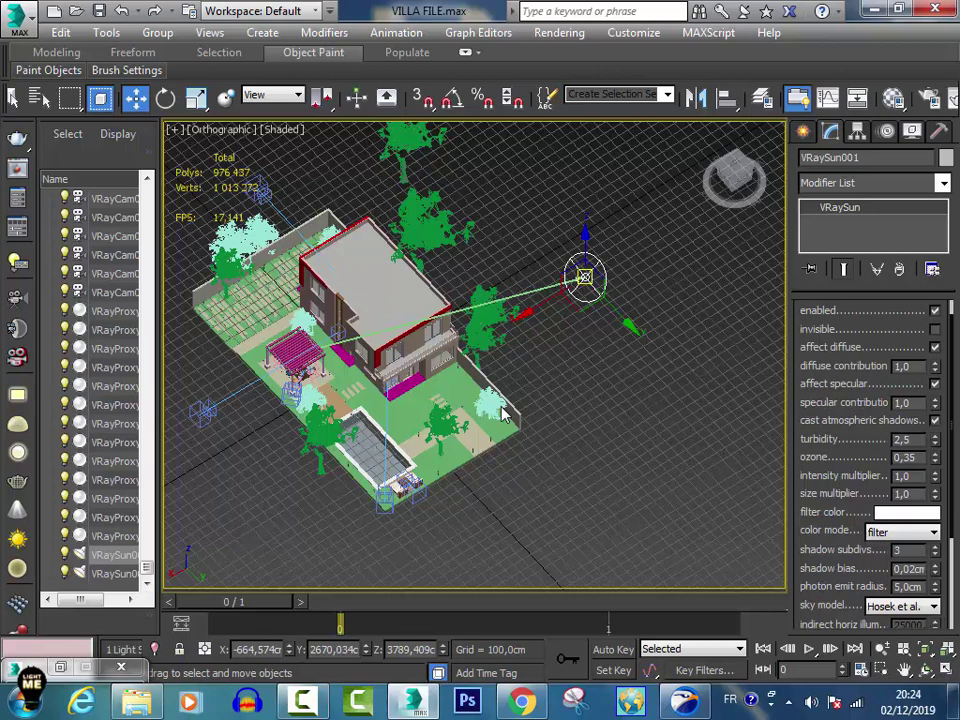
Render the VRayCam004 pergola dining area with the new sun's slat shadows (00:00:34,4).
key("t")
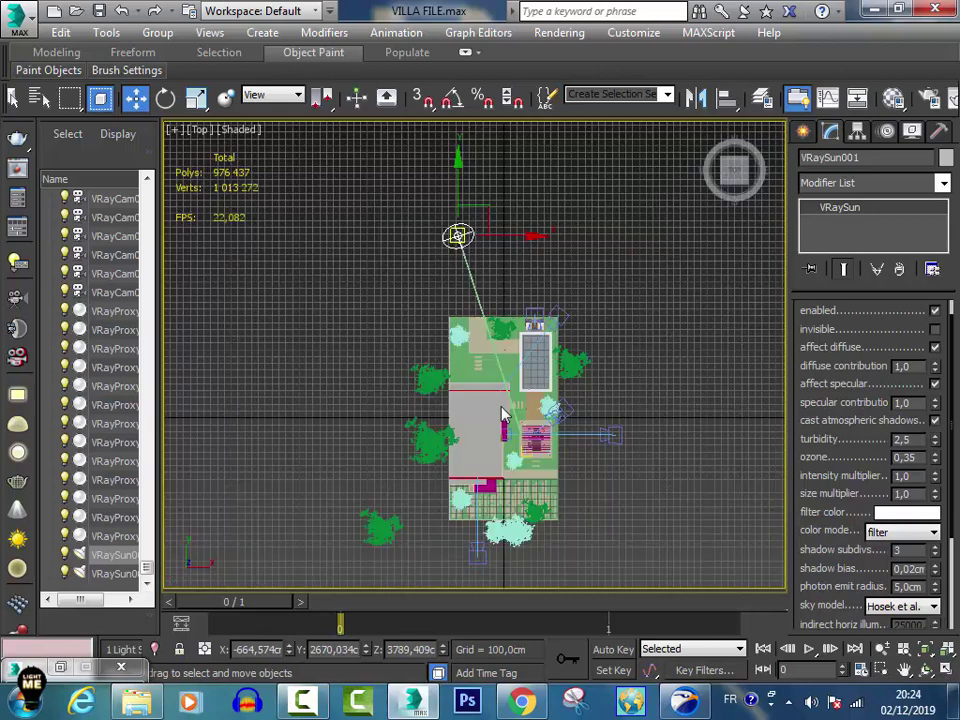
key("c")
key("Down")
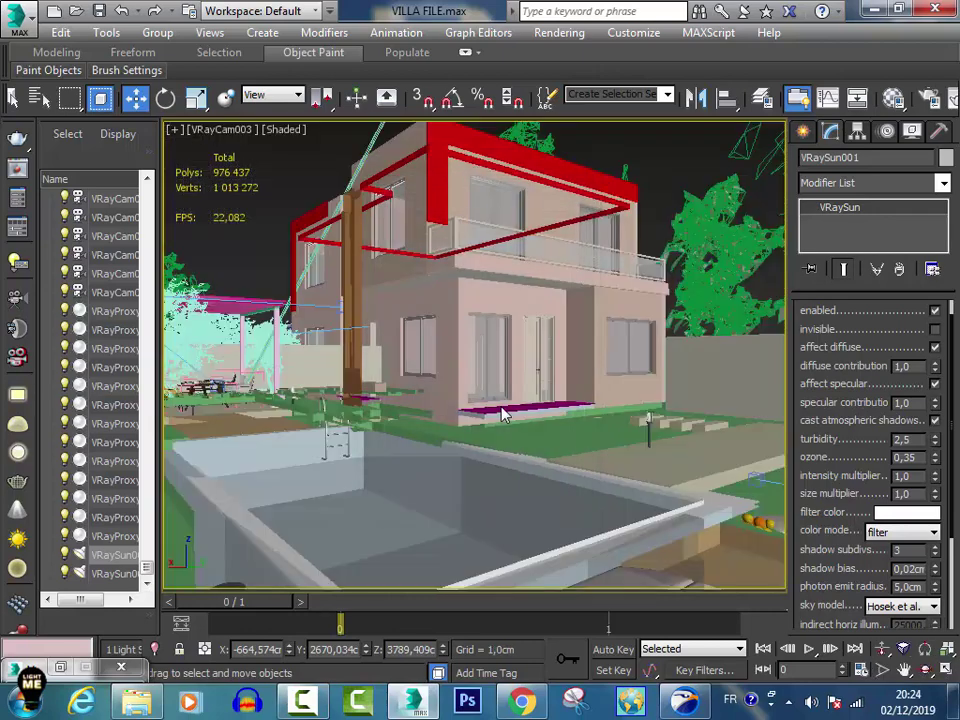
key("Down")
key("Return")
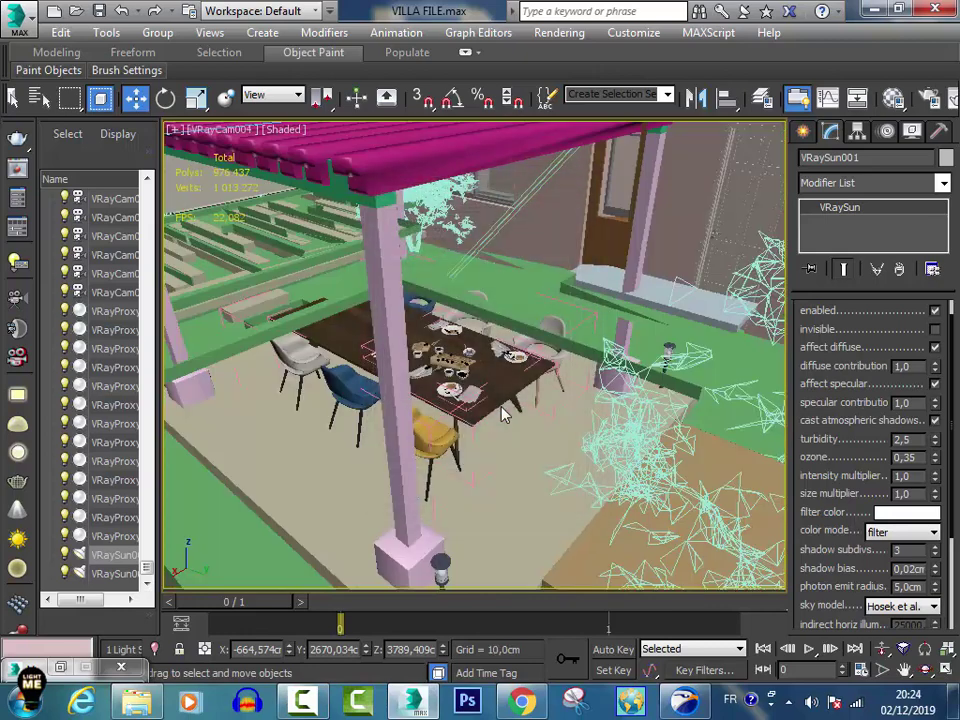
key("shift+q")
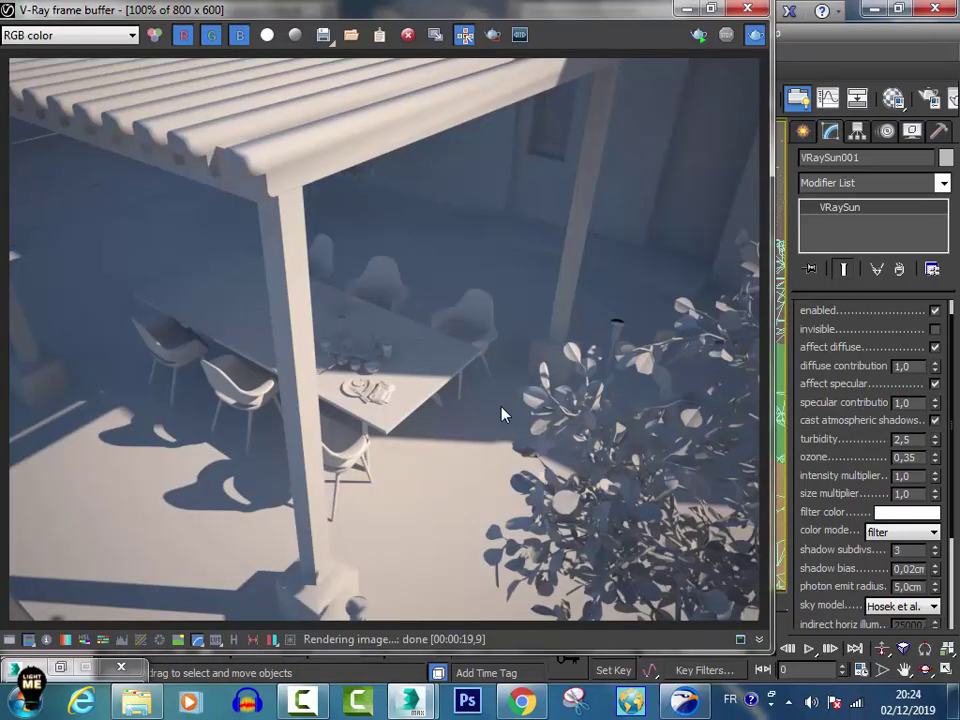
key("shift+q")
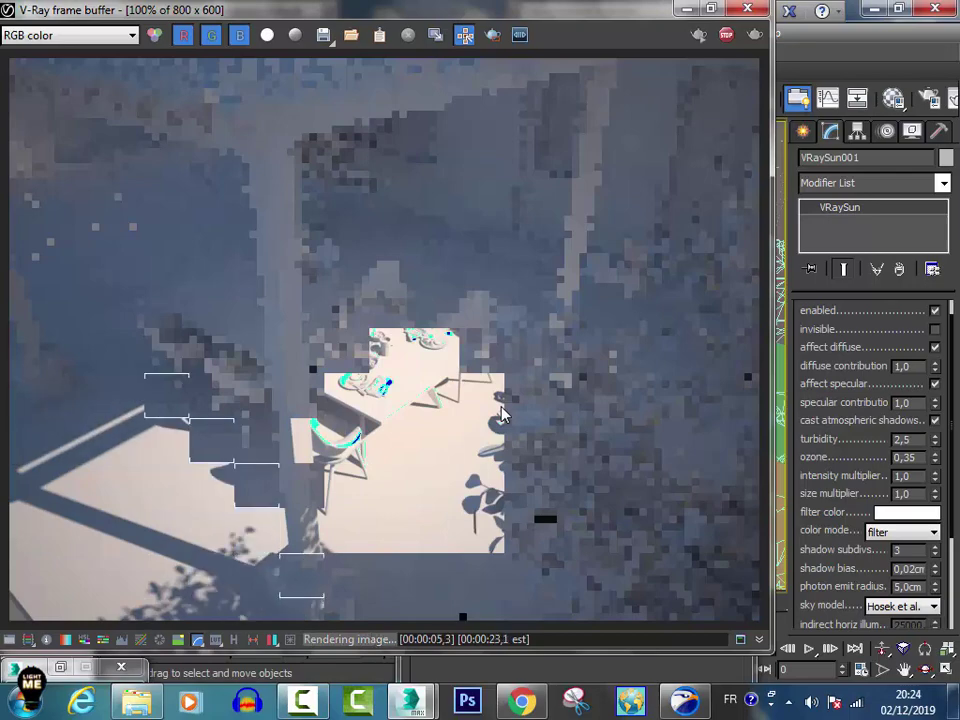
scroll(503, 415, "up", 2)
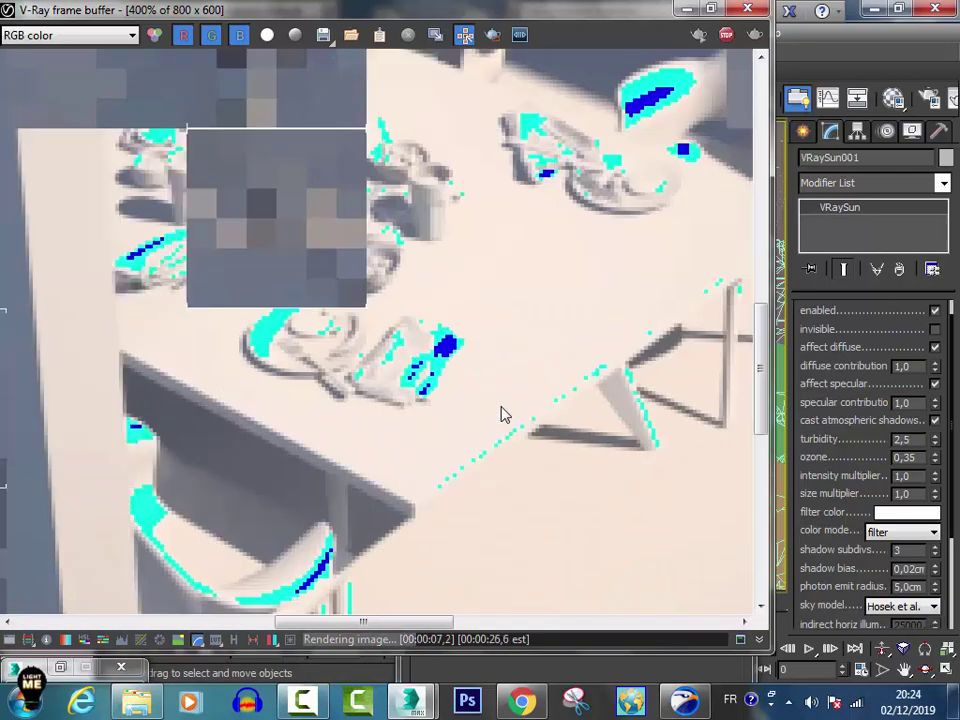
scroll(503, 415, "down", 2)
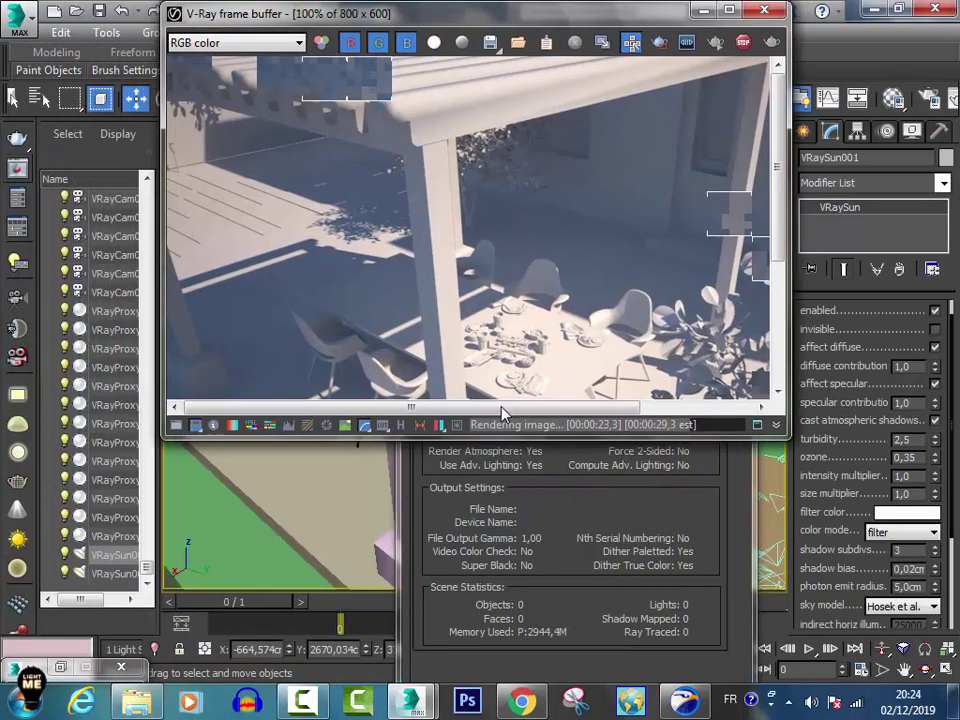
scroll(503, 412, "down", 2)
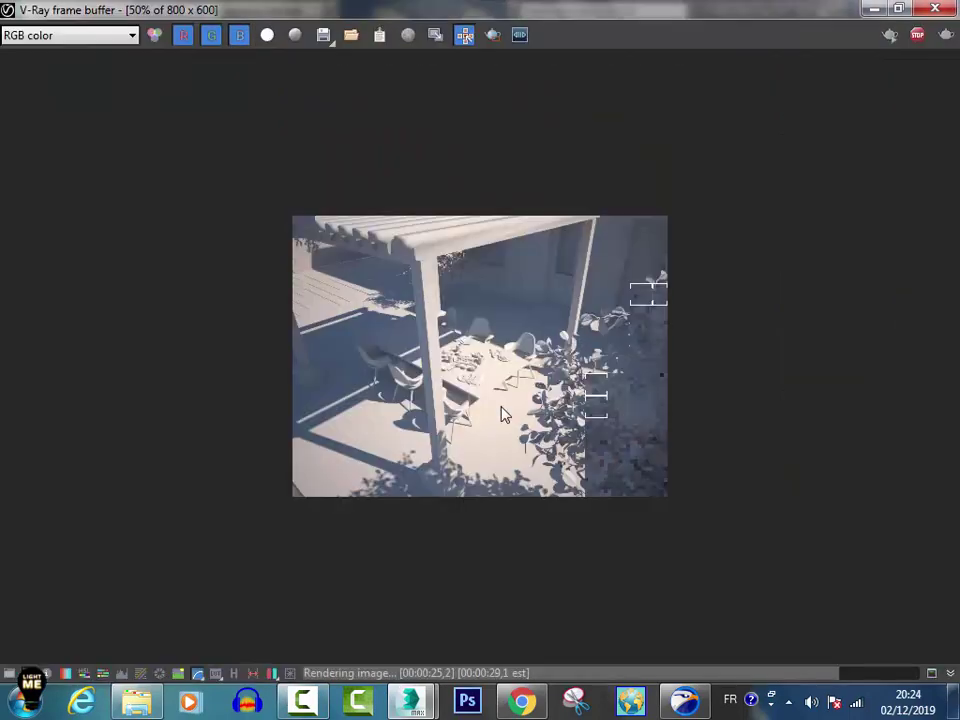
scroll(505, 413, "up", 2)
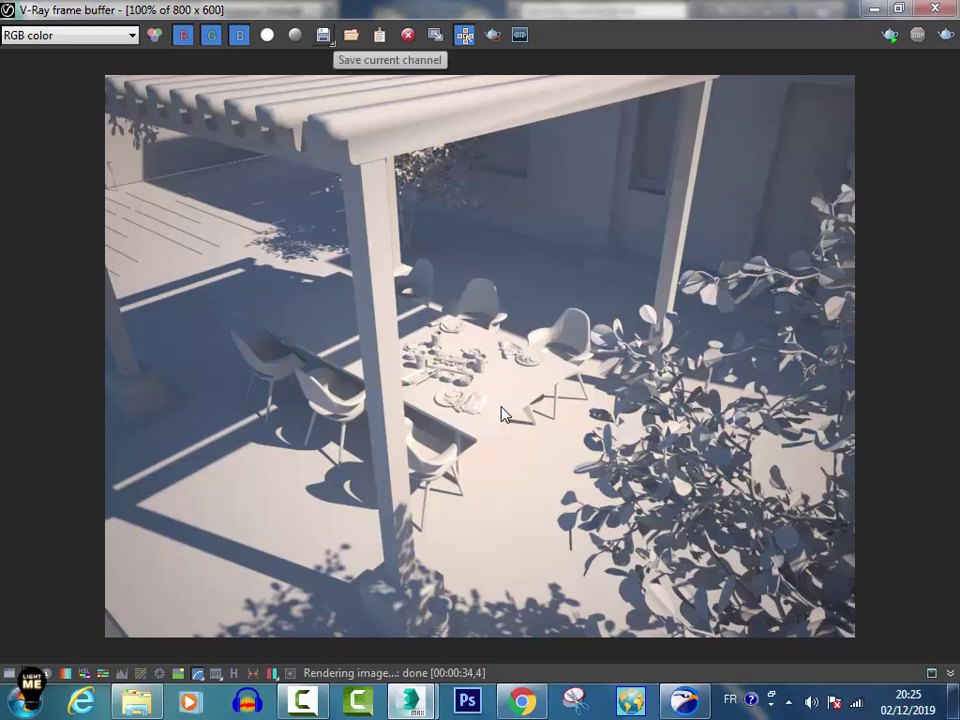
Save the pergola render as JPEG 'EXTERIOR VRAYSUN 2' in the 2-LIGHTING folder.
left_click(323, 35)
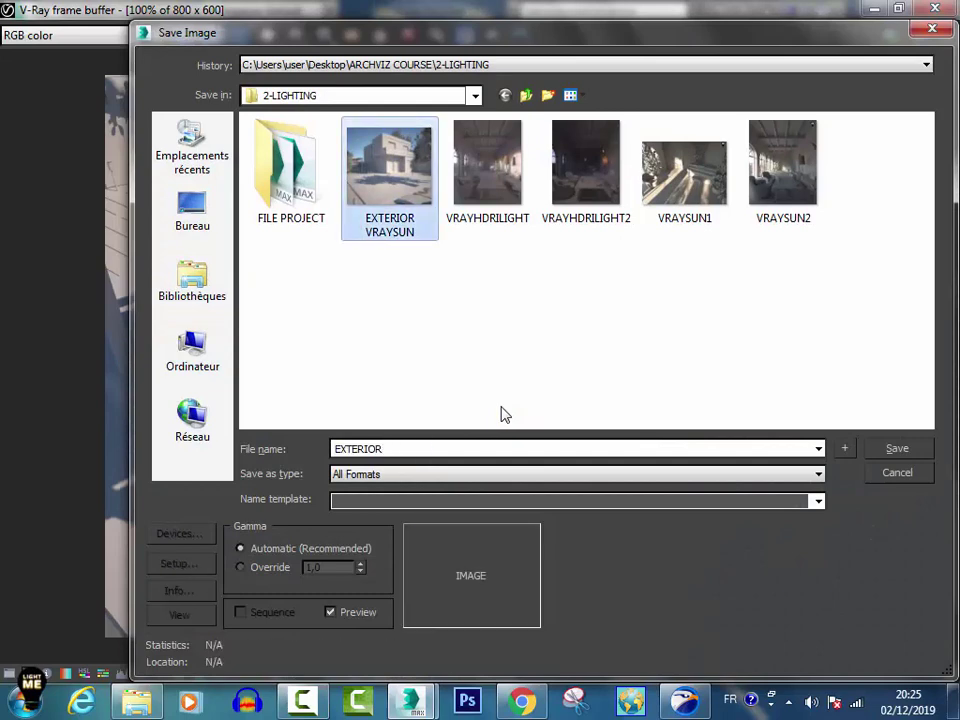
key("Right")
key("Left")
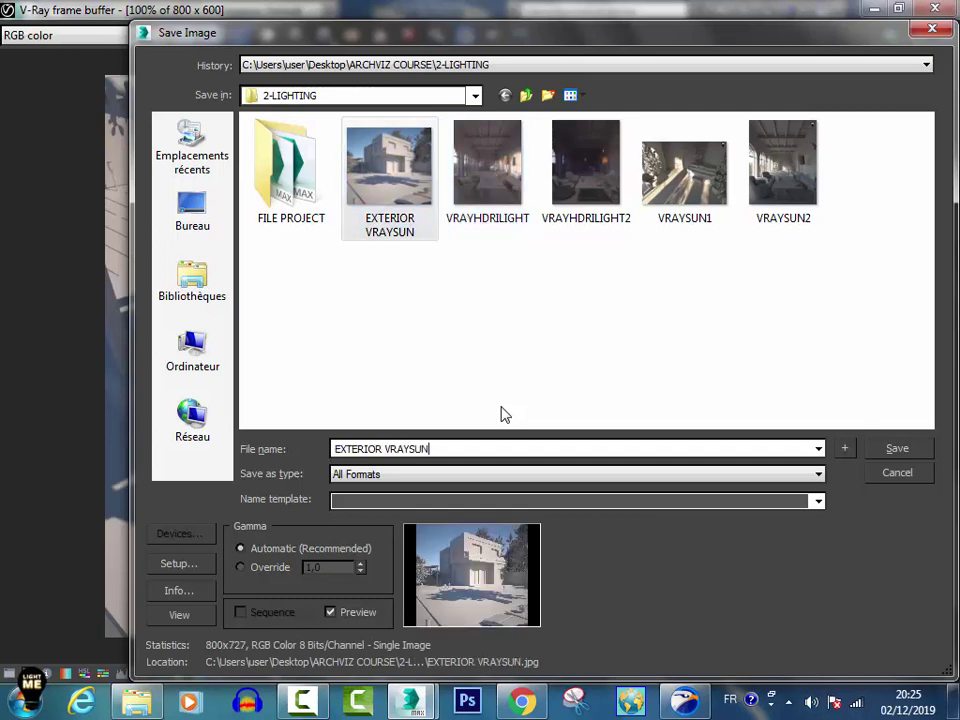
key("alt+Down")
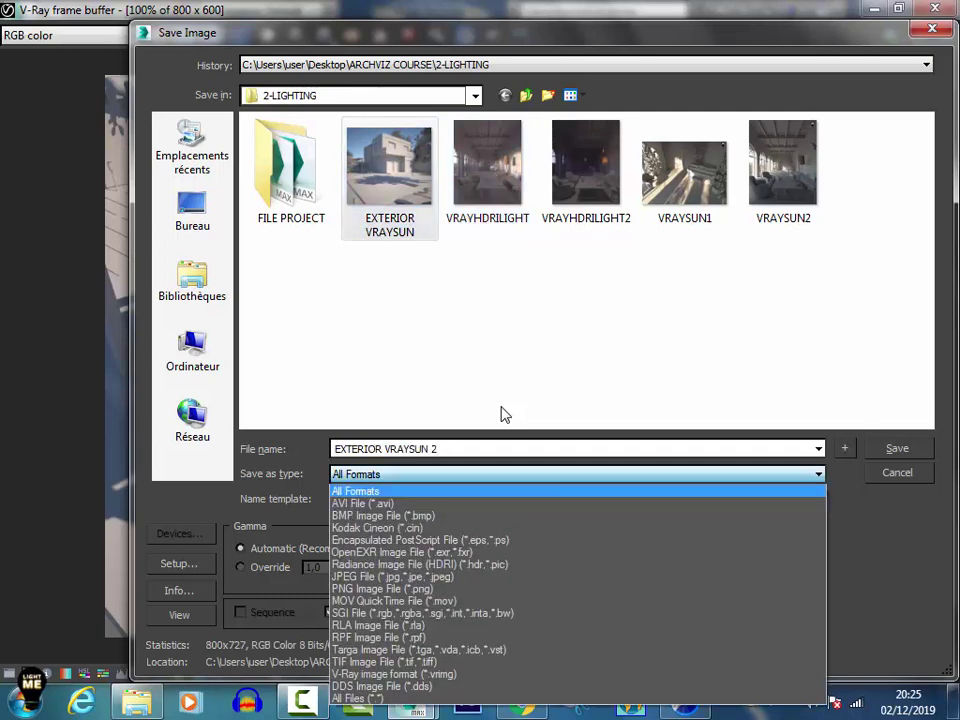
key("j")
key("Return")
key("Return")
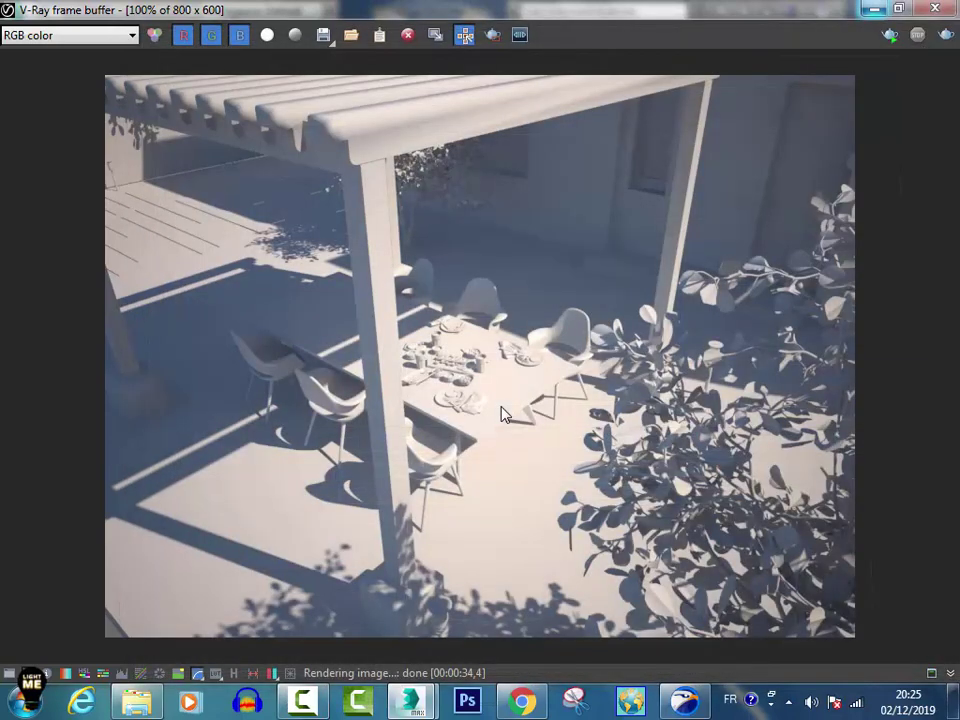
Cycle through the scene cameras in the viewport, ending on VRayCam002.
key("alt+Tab")
left_click(502, 414)
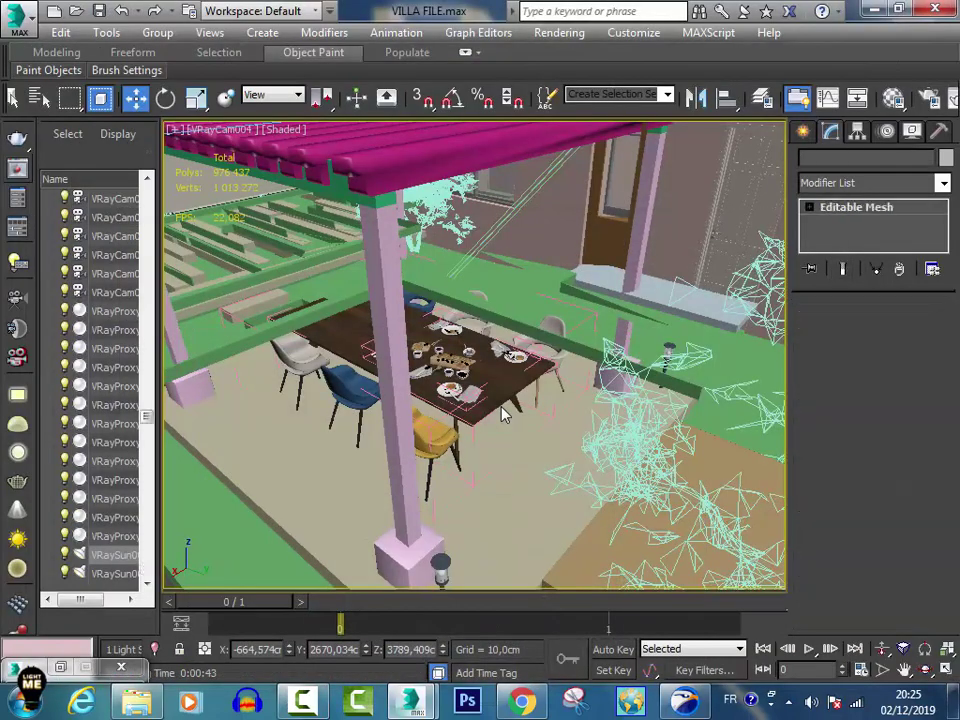
key("c")
key("Down")
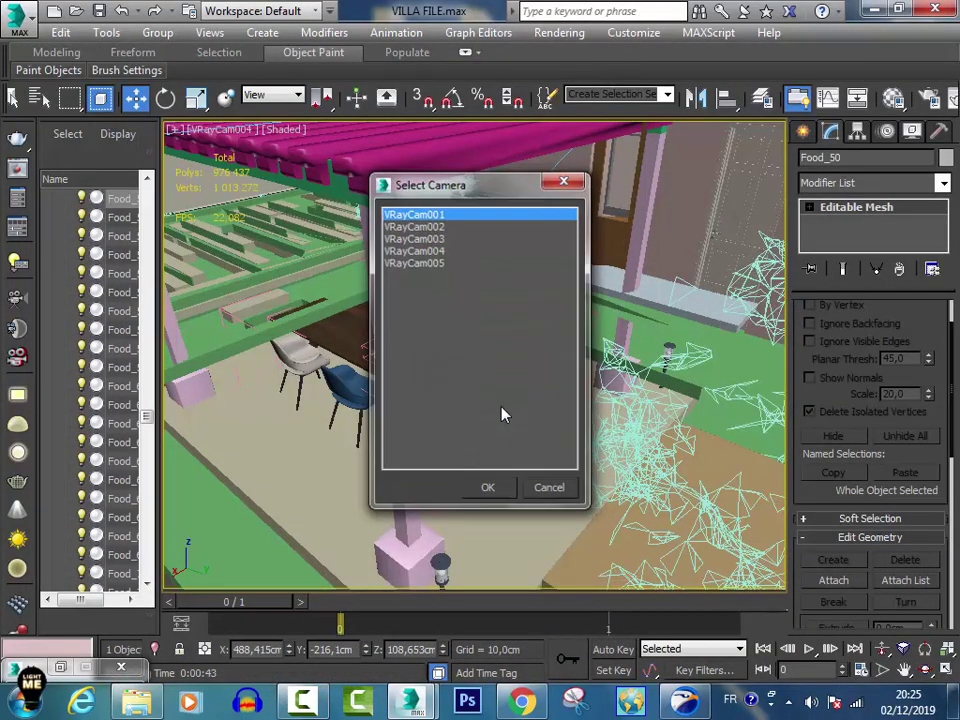
key("Return")
key("c")
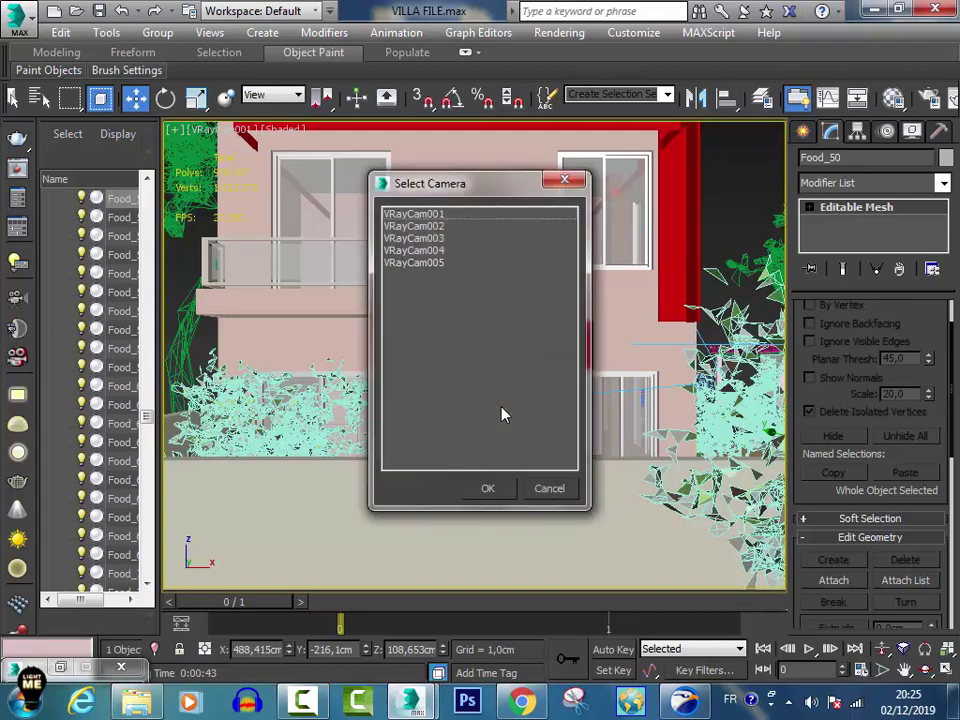
key("Down")
key("Return")
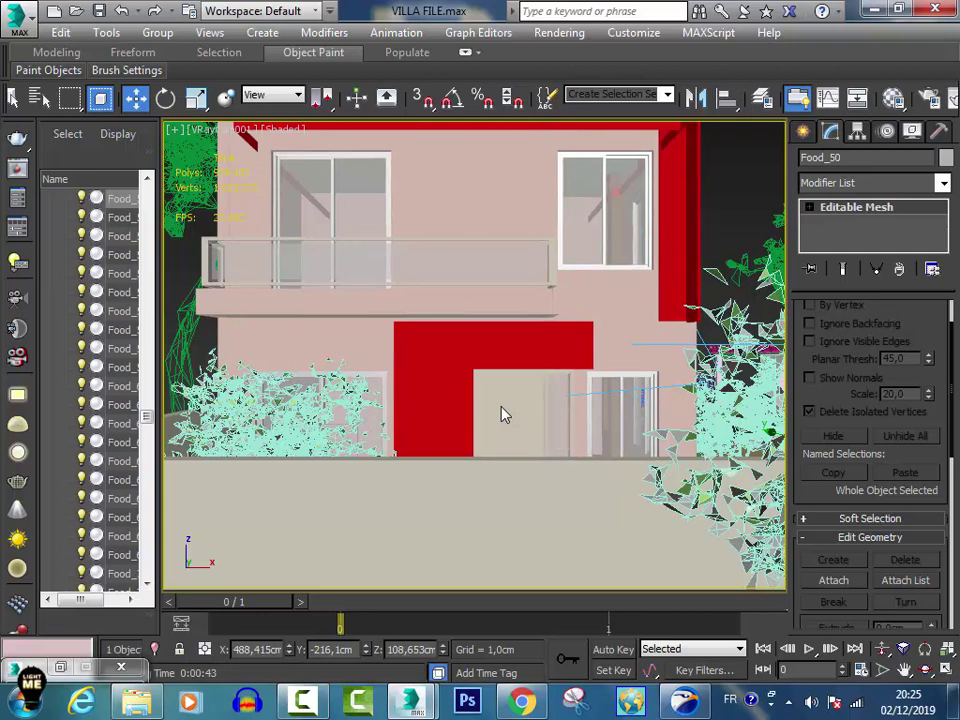
key("c")
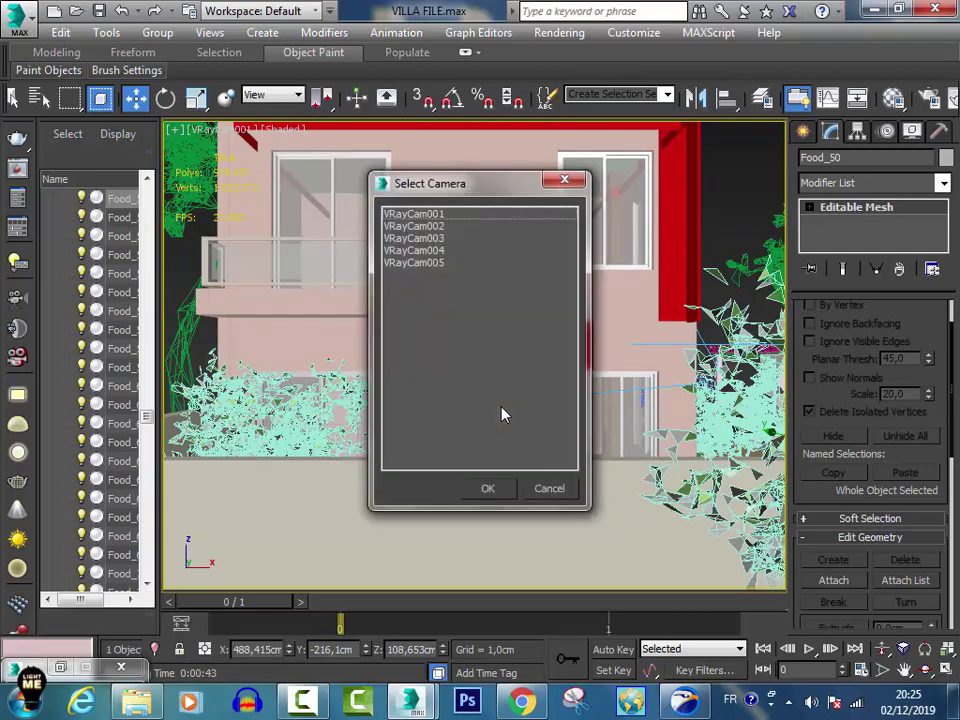
key("Down")
key("Return")
key("c")
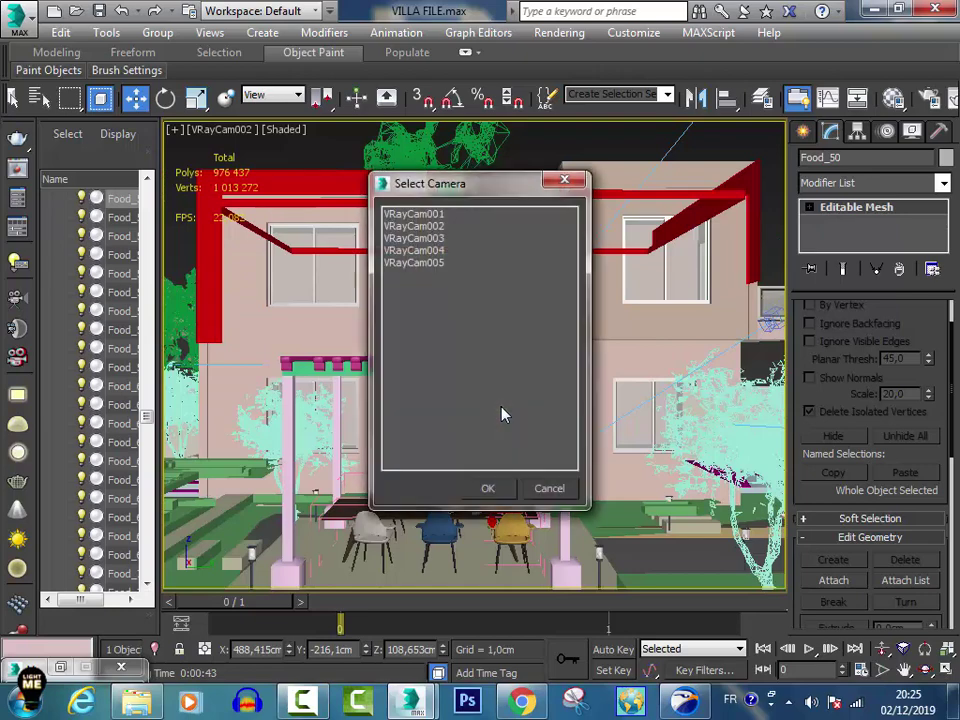
key("Down")
key("Down")
key("Return")
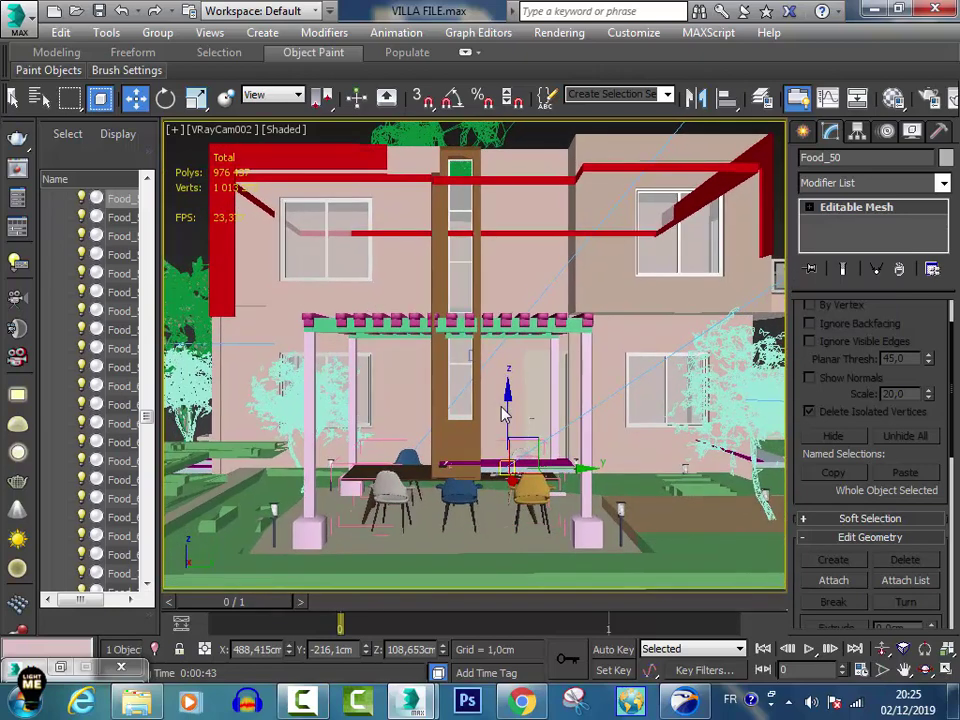
mouse_move(410, 701)
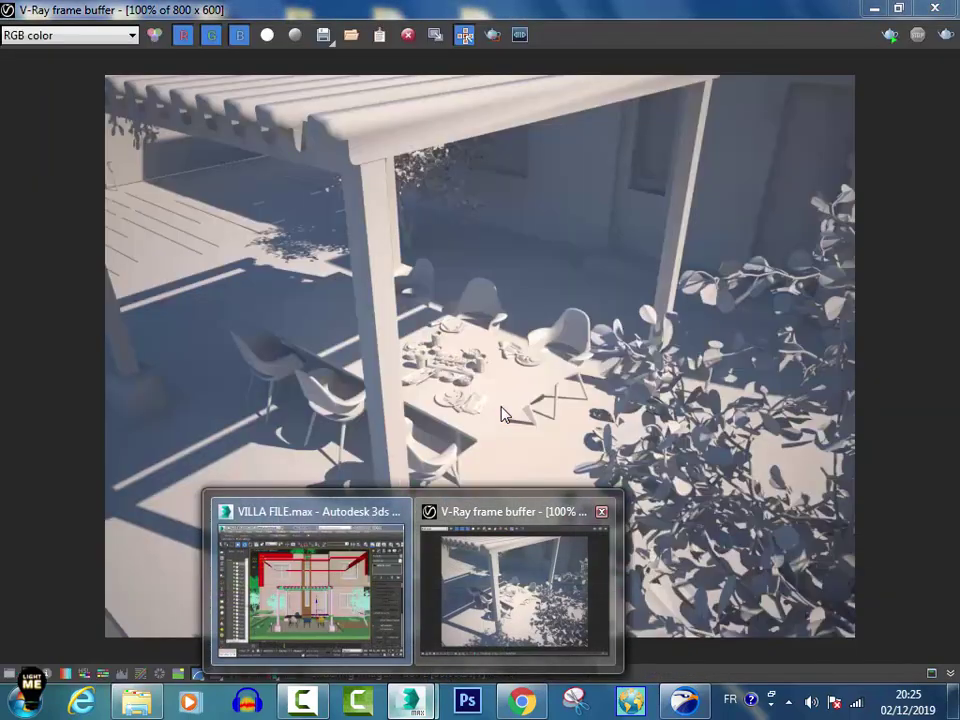
Re-render the last rendered view in the V-Ray frame buffer, finishing in 00:00:24,0.
left_click(514, 568)
left_click(945, 35)
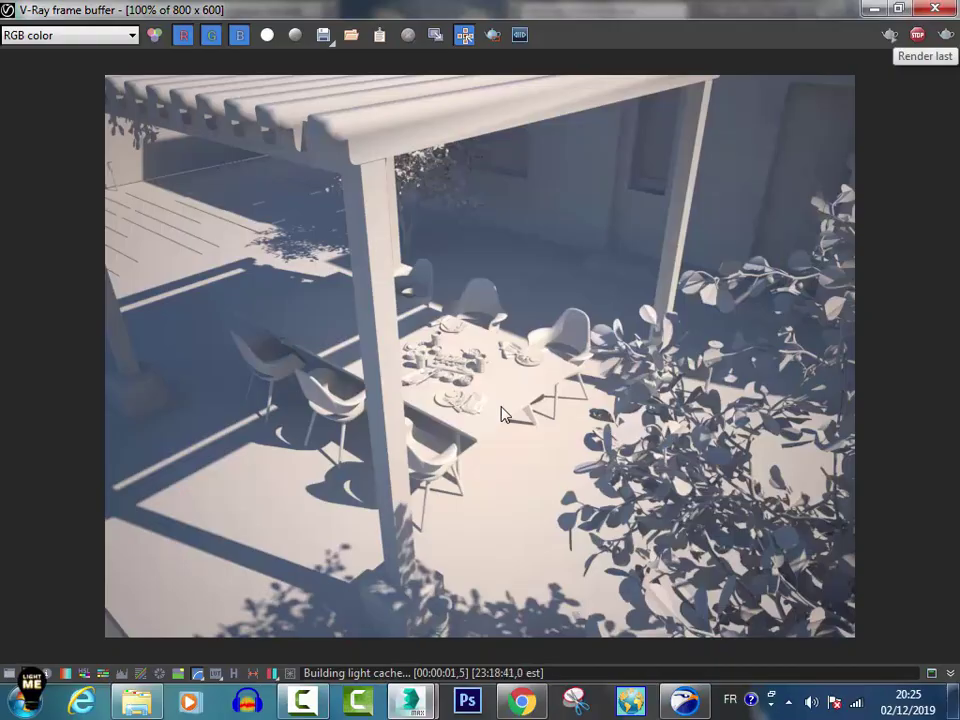
scroll(503, 415, "down", 1)
scroll(503, 415, "up", 1)
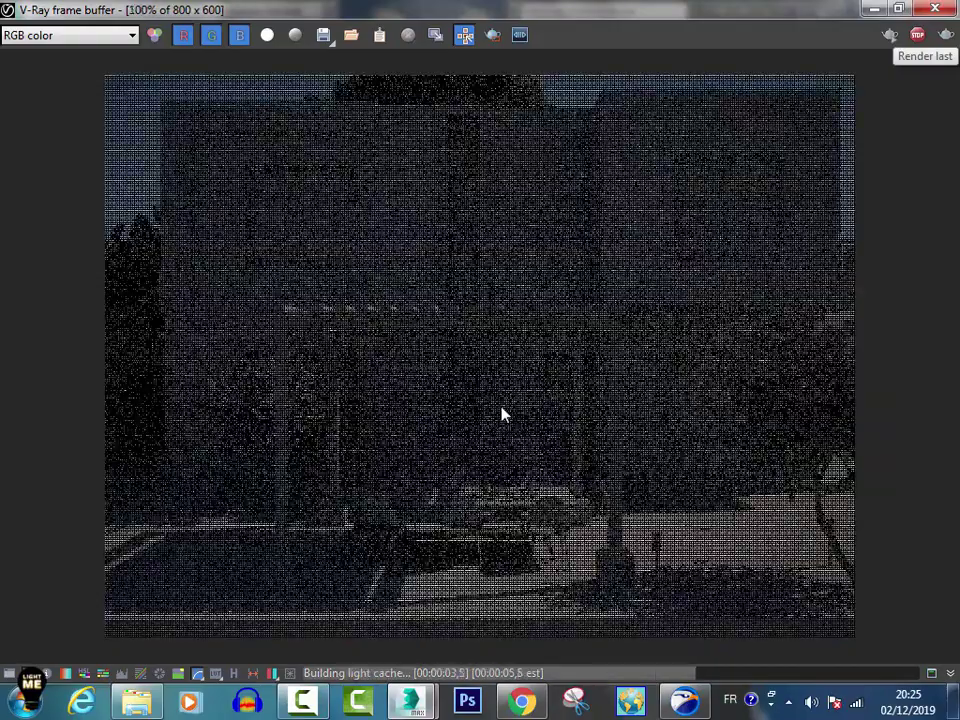
scroll(503, 415, "down", 1)
scroll(503, 415, "up", 2)
scroll(503, 415, "down", 2)
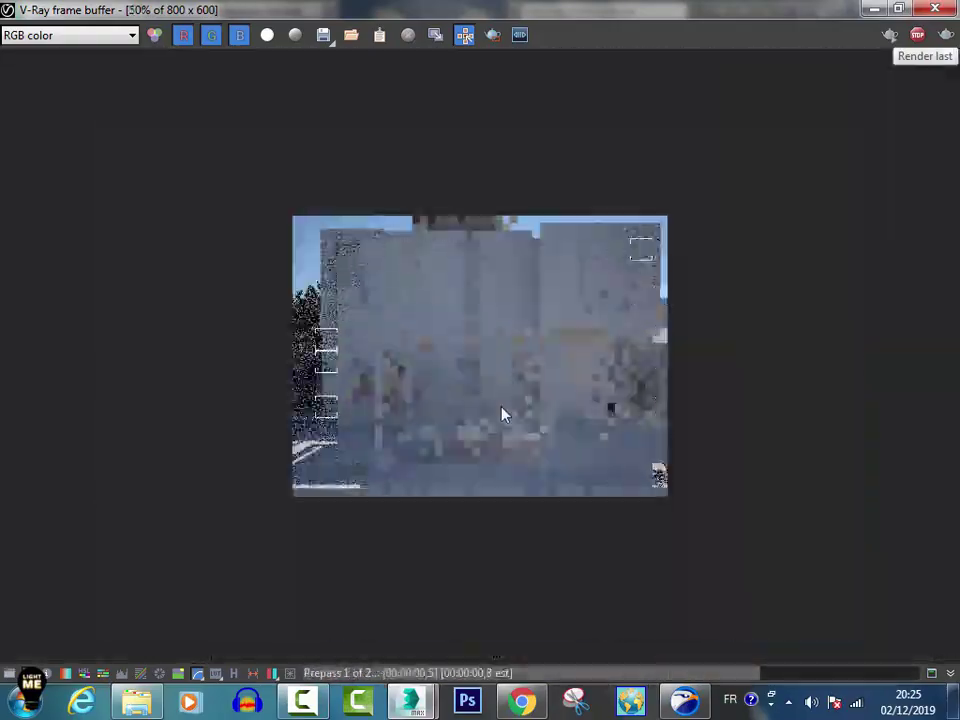
scroll(503, 415, "up", 1)
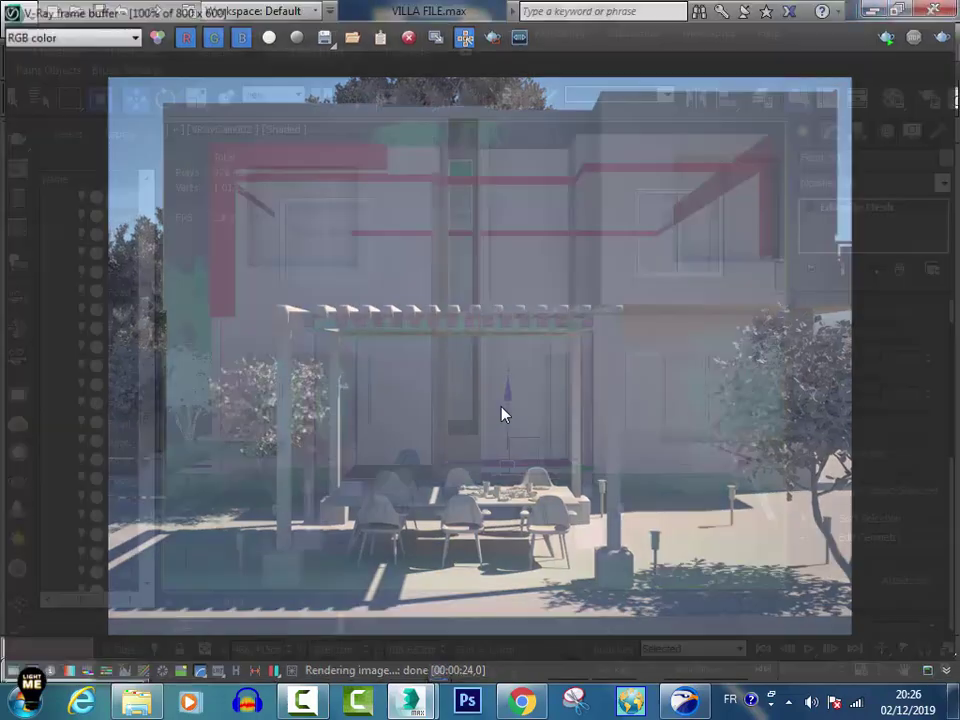
In Top view, move VRaySun001 north-east of the villa and its target into the house plan.
key("t")
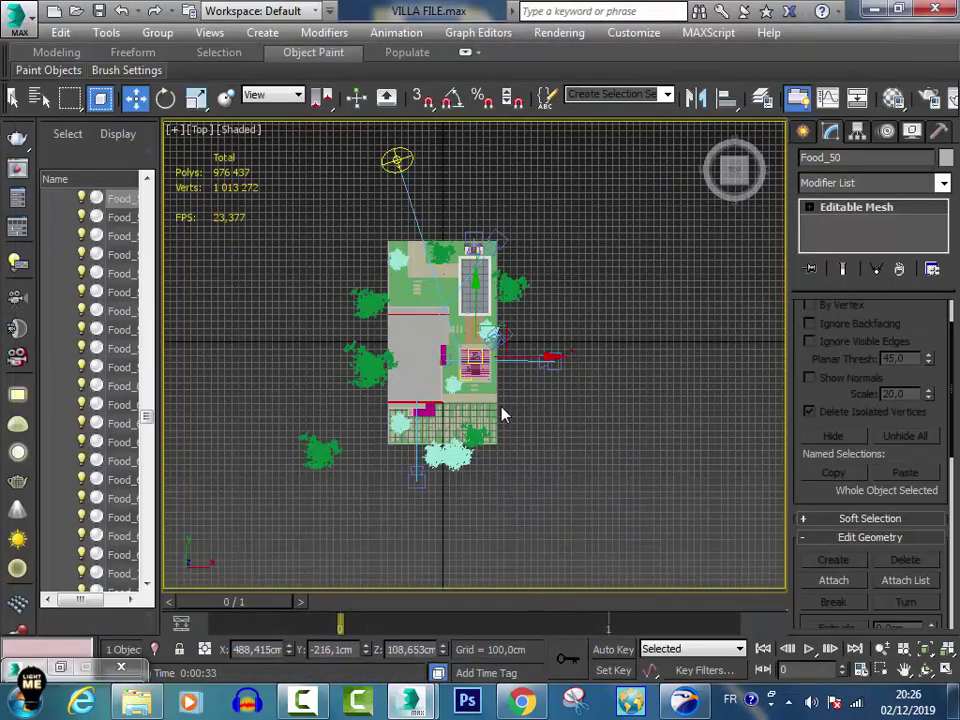
left_click(503, 415)
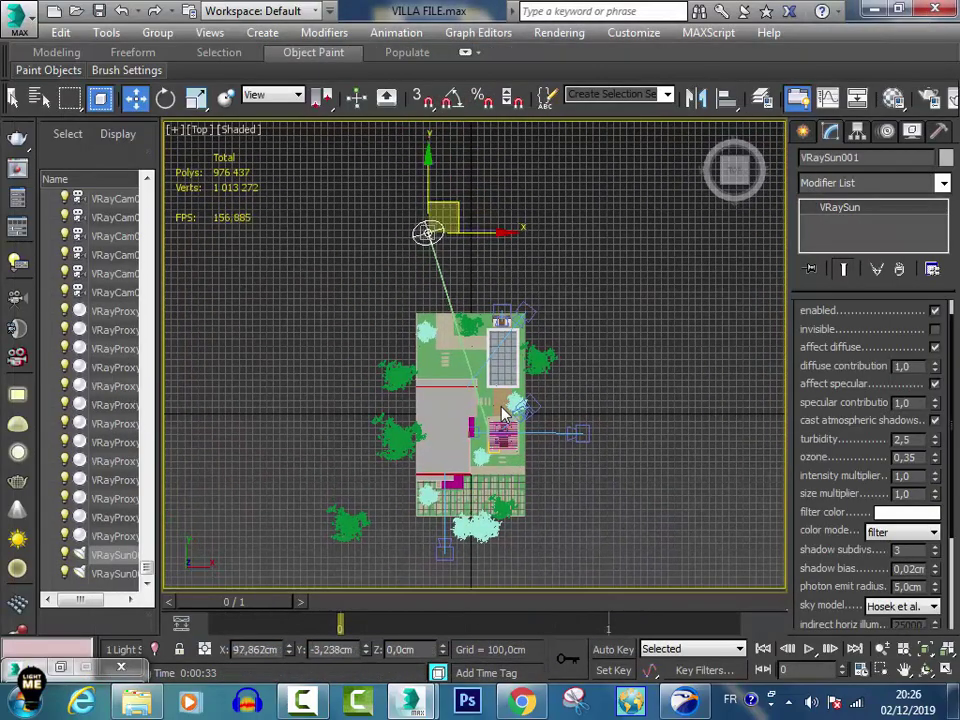
left_click_drag(427, 233, 613, 233)
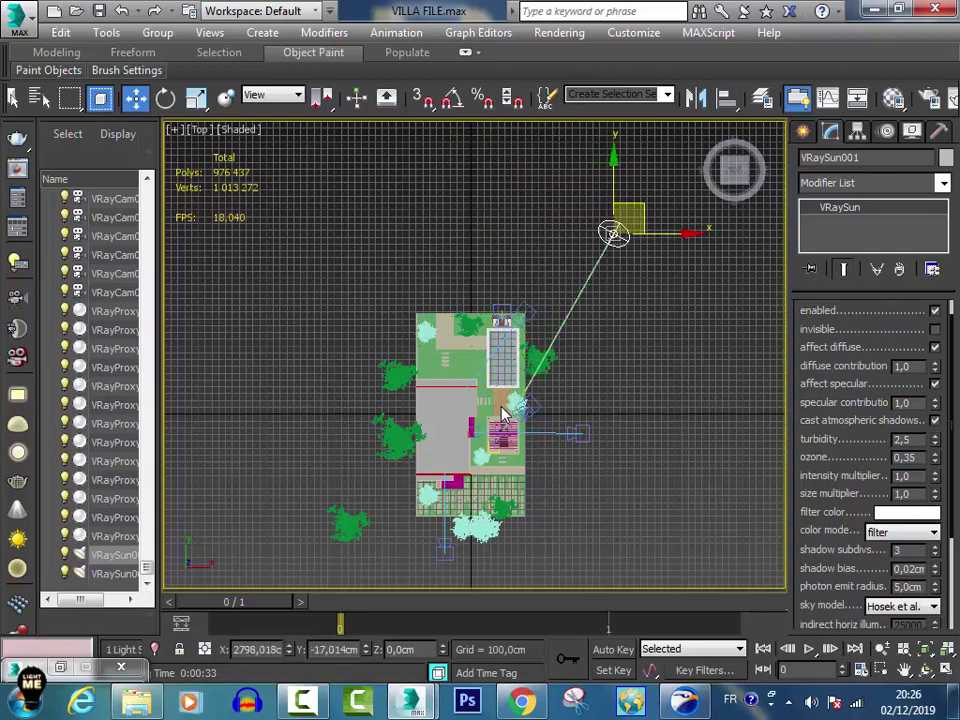
scroll(503, 415, "up", 2)
scroll(503, 415, "up", 1)
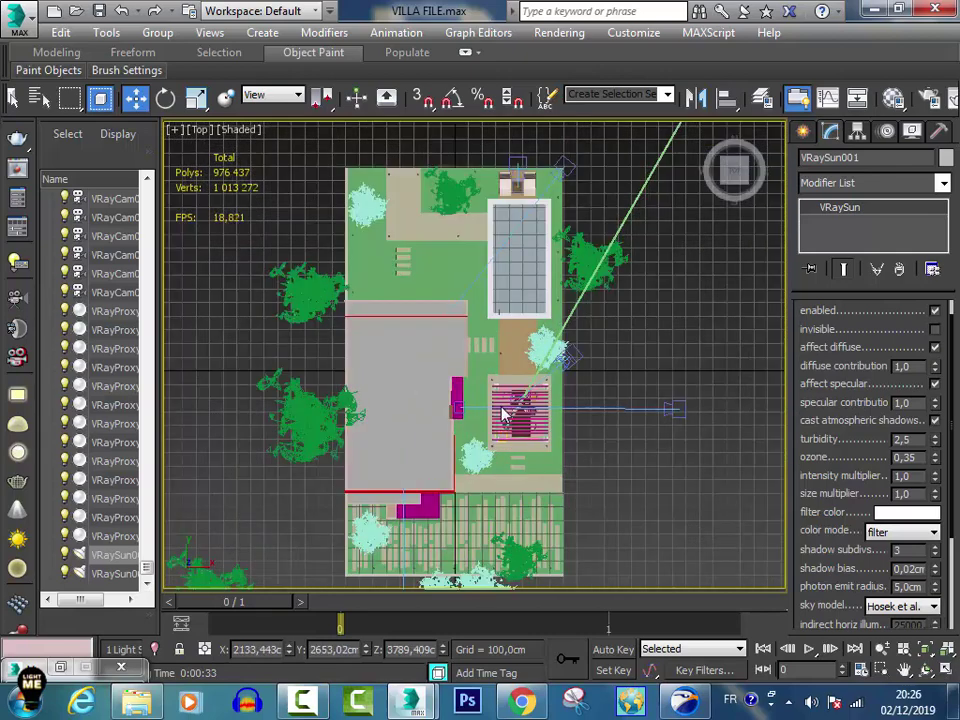
left_click(503, 415)
left_click_drag(503, 415, 457, 387)
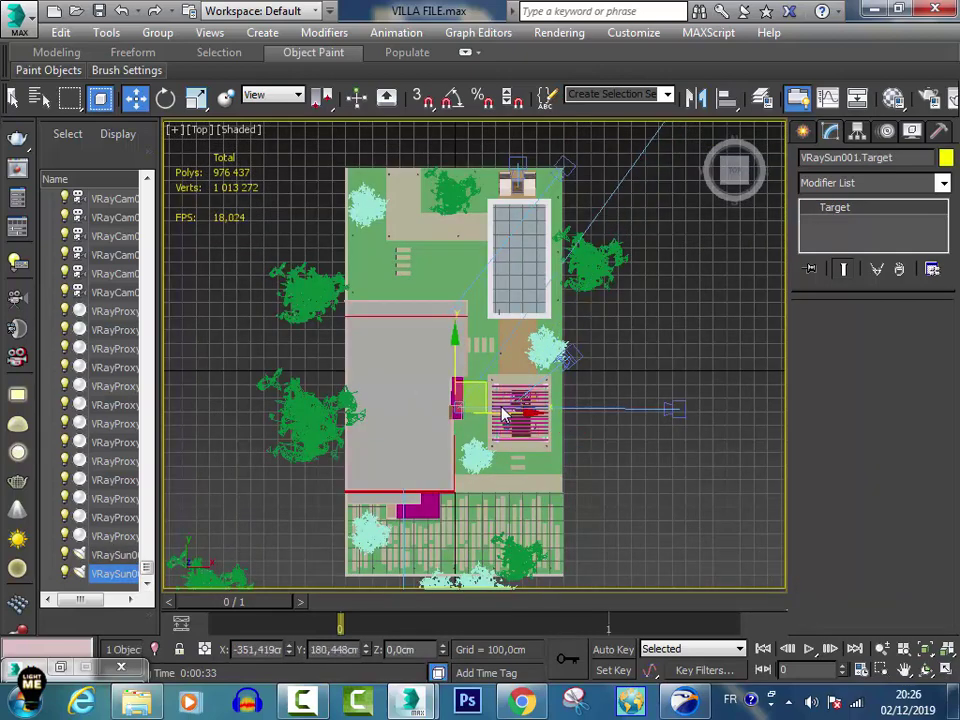
scroll(503, 415, "down", 3)
middle_click_drag(503, 415, 481, 501)
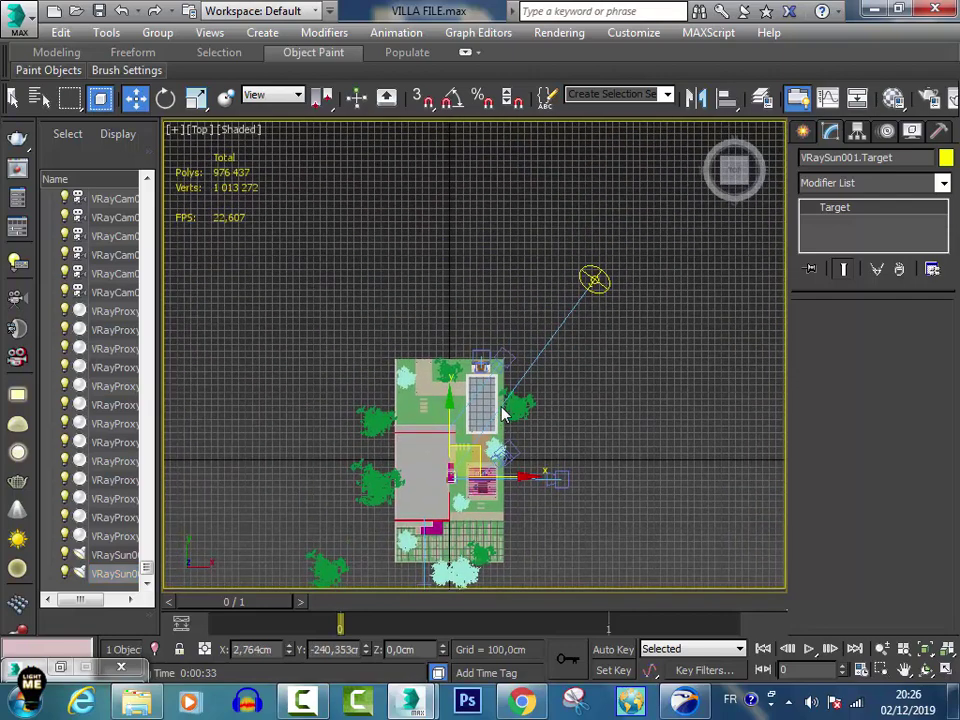
left_click_drag(594, 279, 578, 180)
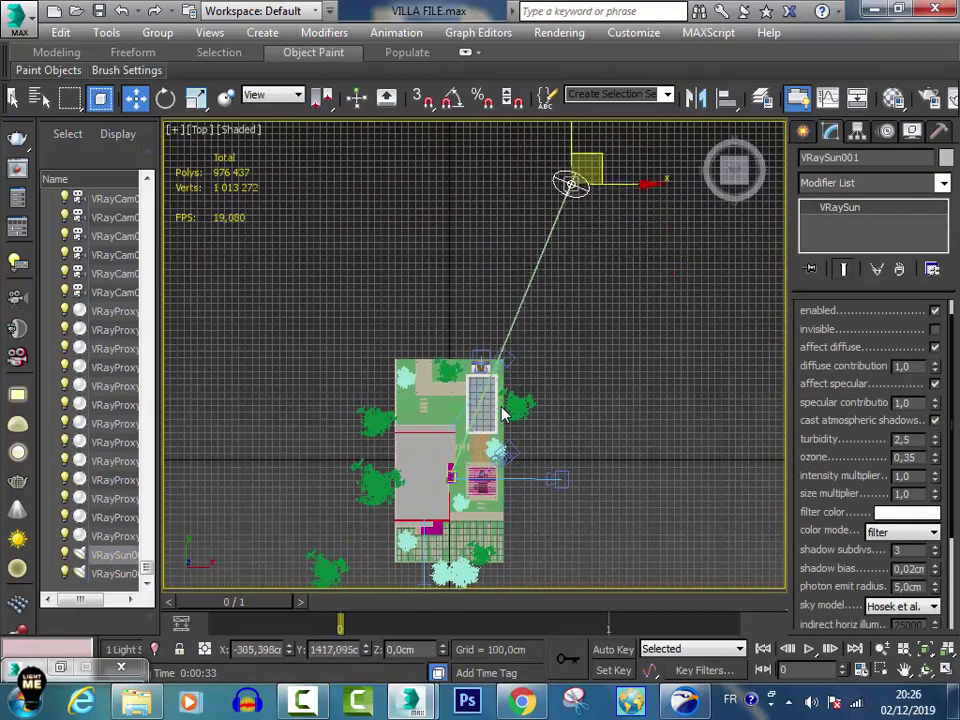
Lower the sun to about Z 2959,472 cm in Front view and orbit around the villa.
key("f")
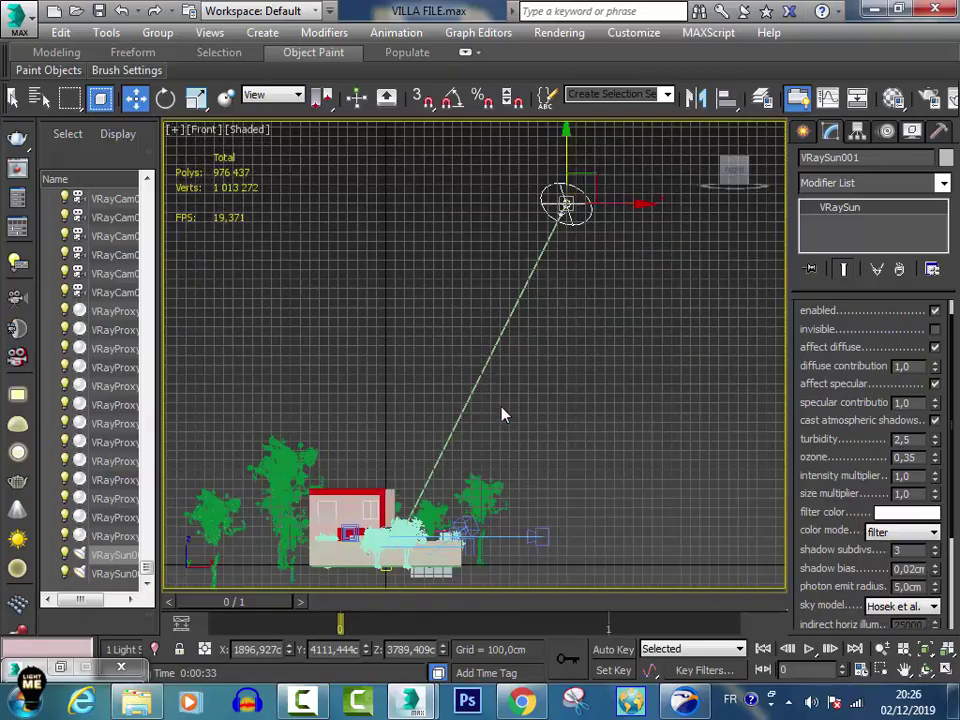
left_click_drag(566, 200, 566, 280)
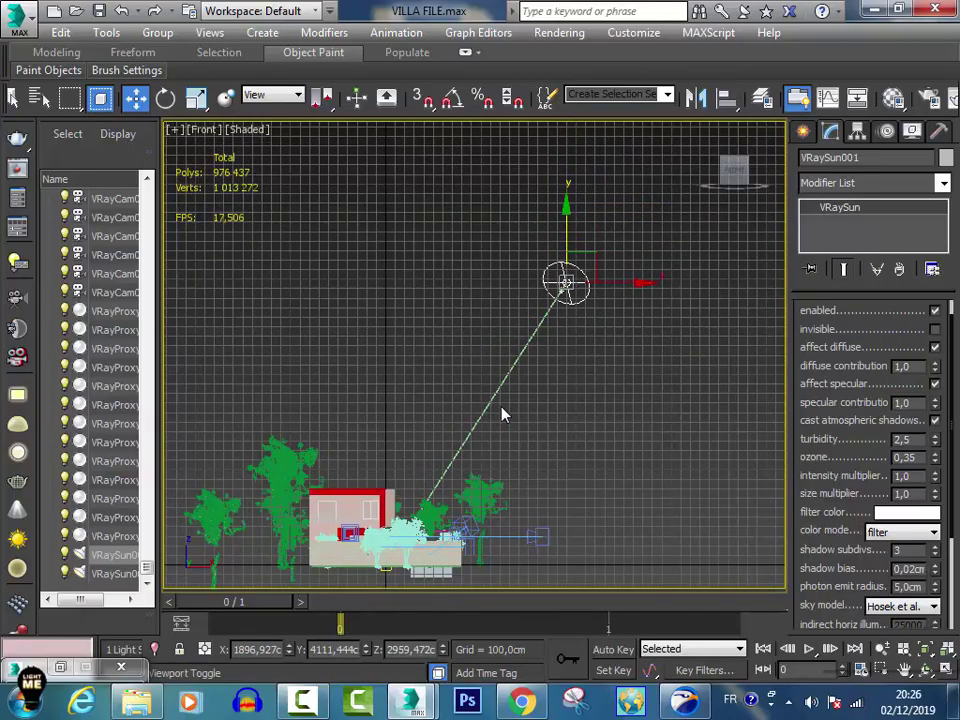
key("ctrl+r")
left_click_drag(502, 415, 502, 415)
Cycle through VRayCam004 and VRayCam003, settling on VRayCam002's front facade view.
key("c")
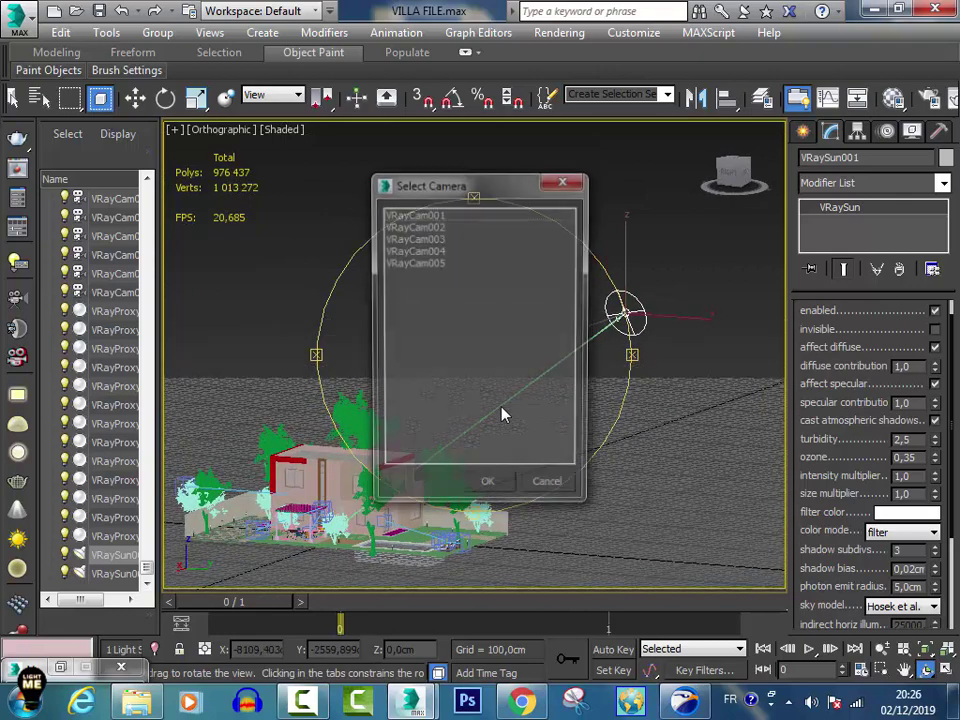
key("Down")
key("Down")
key("Down")
key("Return")
key("c")
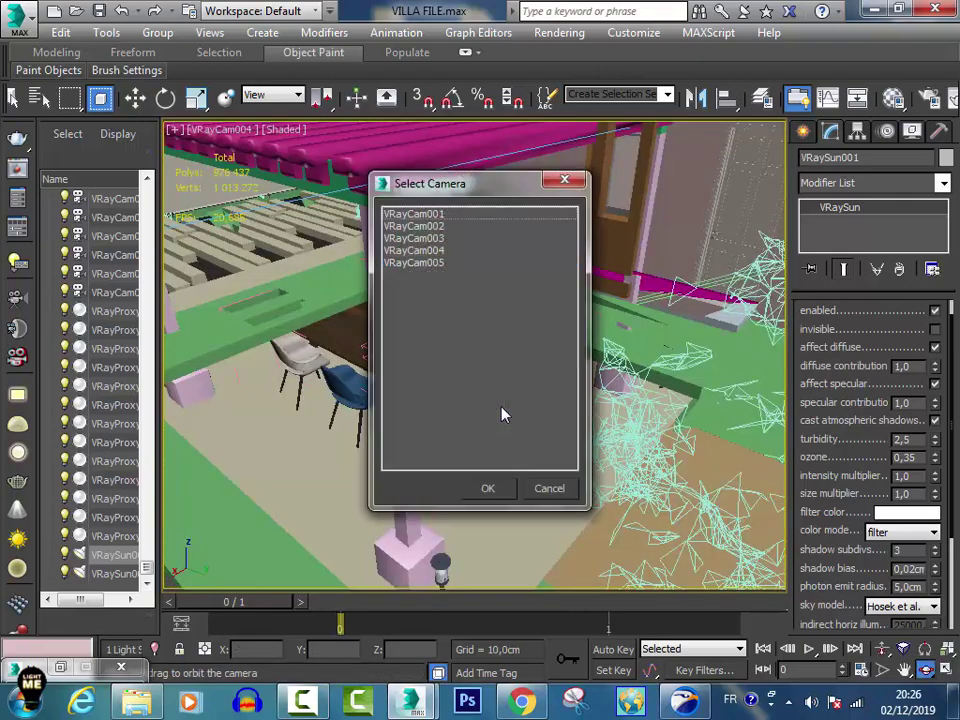
key("Down")
key("Return")
key("c")
key("Down")
key("Down")
key("Down")
key("Return")
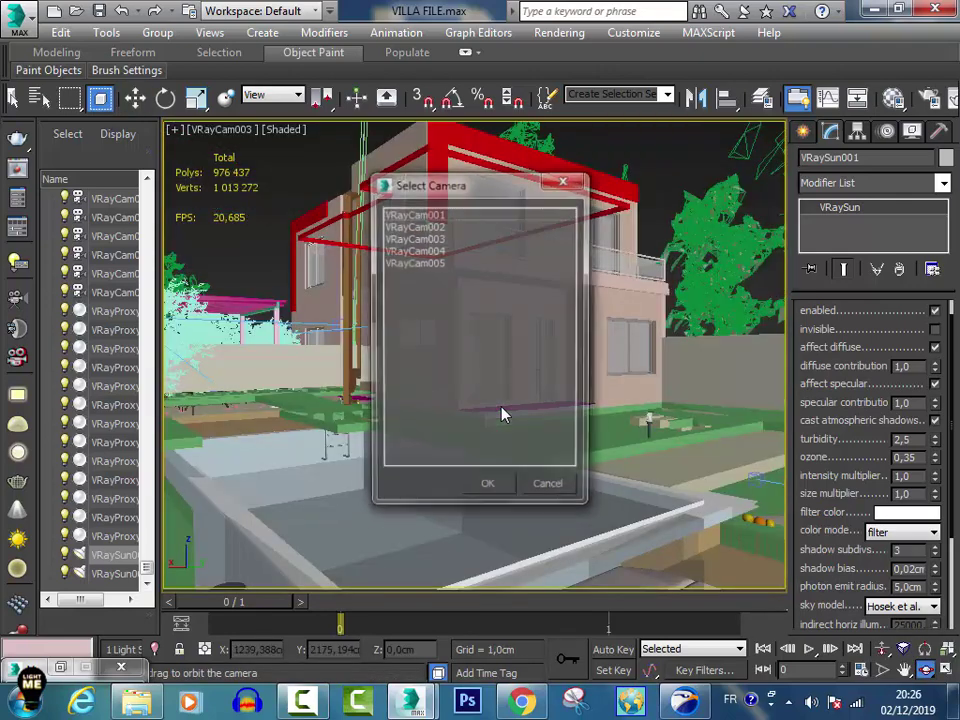
key("c")
key("Down")
key("Return")
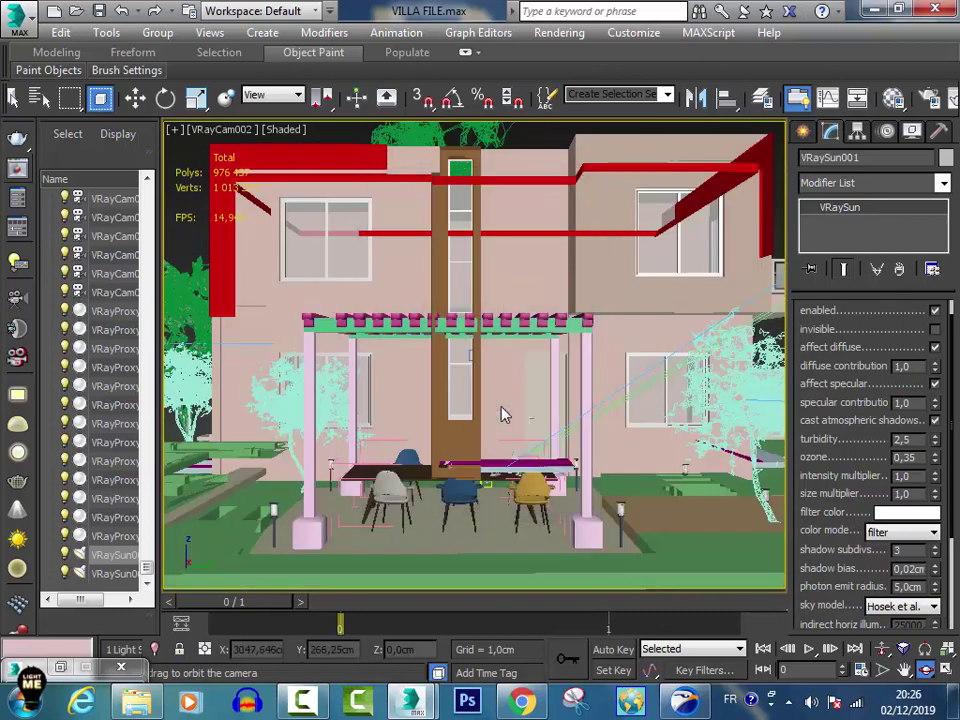
Render the VRayCam002 facade under the lowered sun, finishing in 00:00:25,8.
key("alt+Tab")
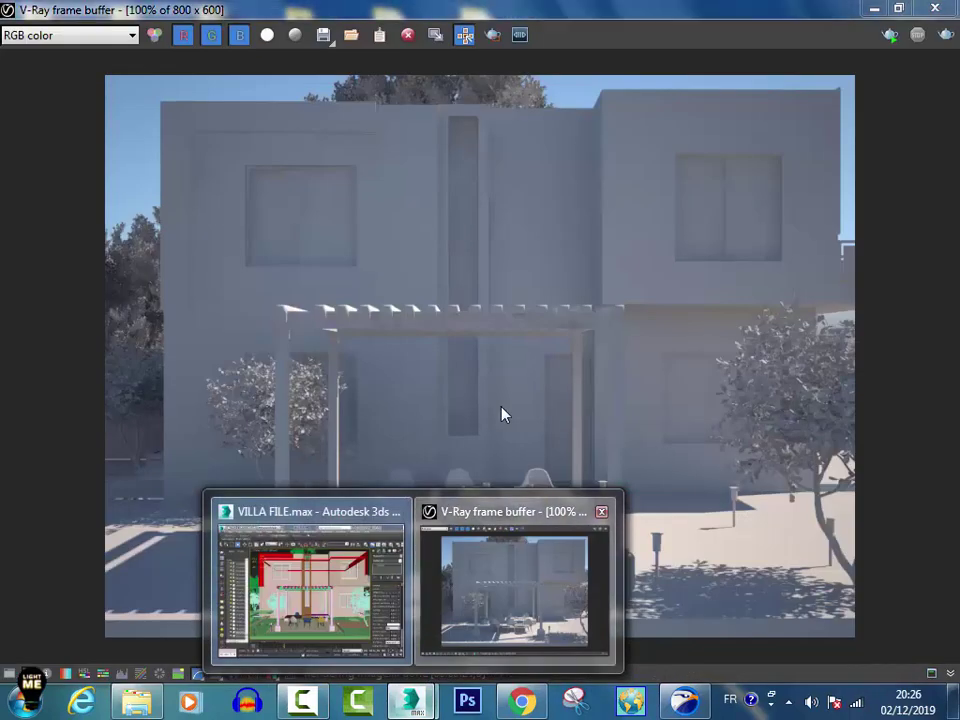
key("shift+q")
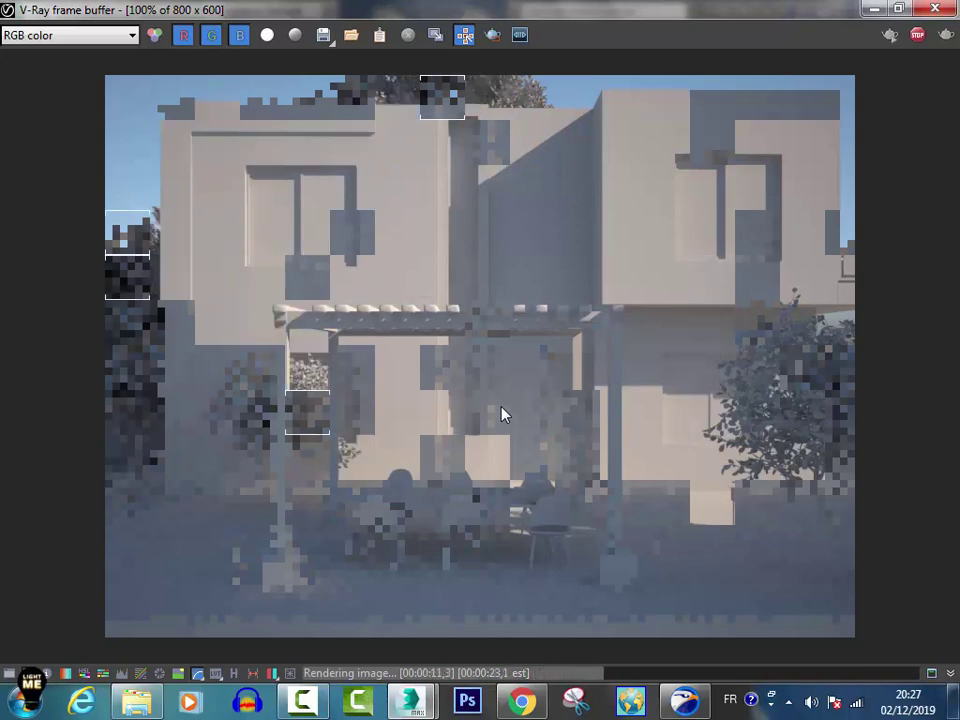
scroll(503, 414, "up", 3)
scroll(503, 414, "down", 1)
scroll(503, 414, "down", 1)
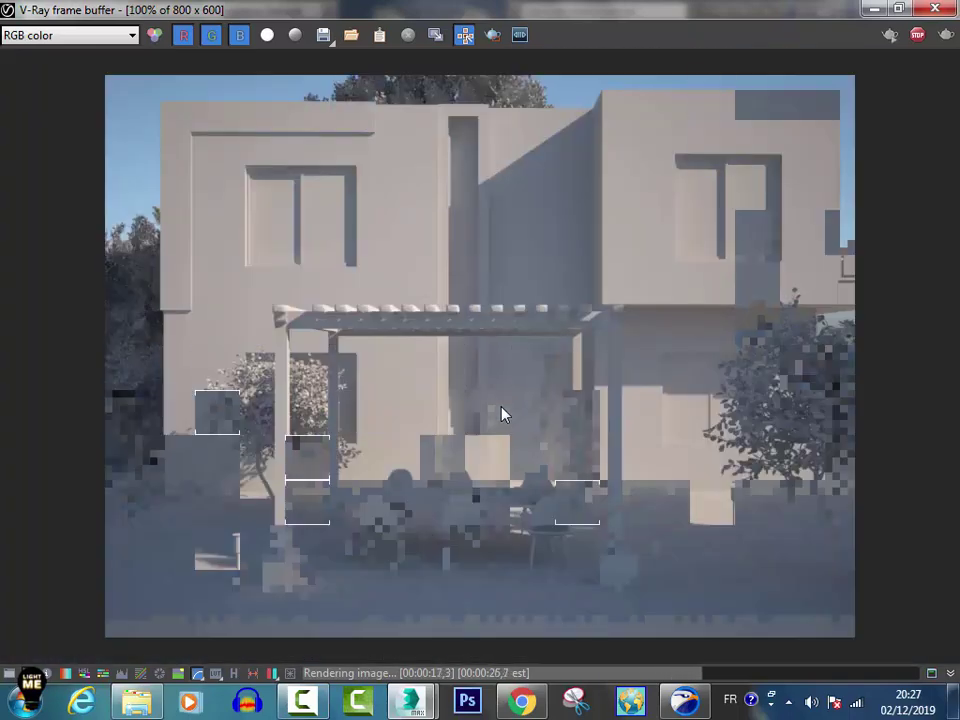
scroll(503, 414, "down", 1)
scroll(503, 414, "up", 1)
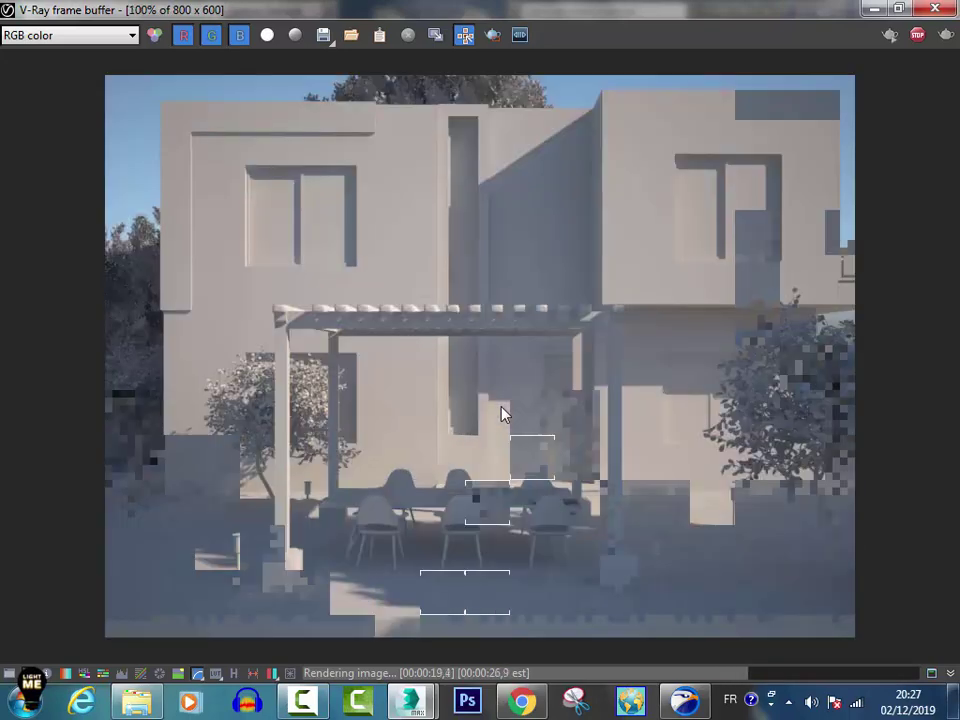
scroll(503, 414, "down", 1)
scroll(503, 414, "up", 1)
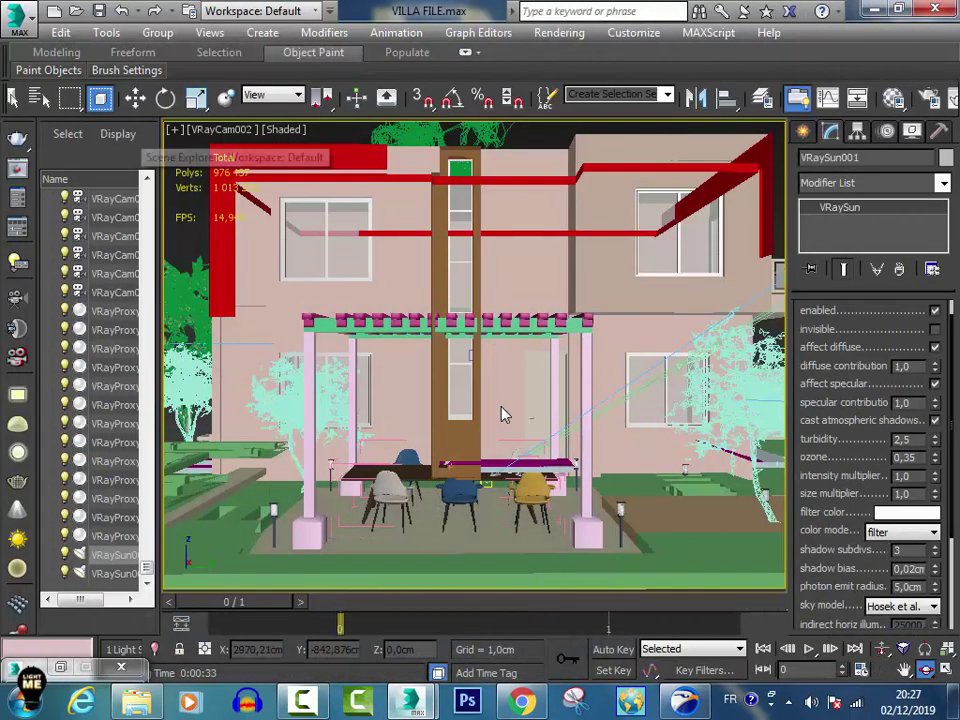
Dolly VRayCam002 back to frame more of the facade and start a new render.
key("alt+z")
scroll(503, 415, "down", 2)
scroll(503, 415, "down", 2)
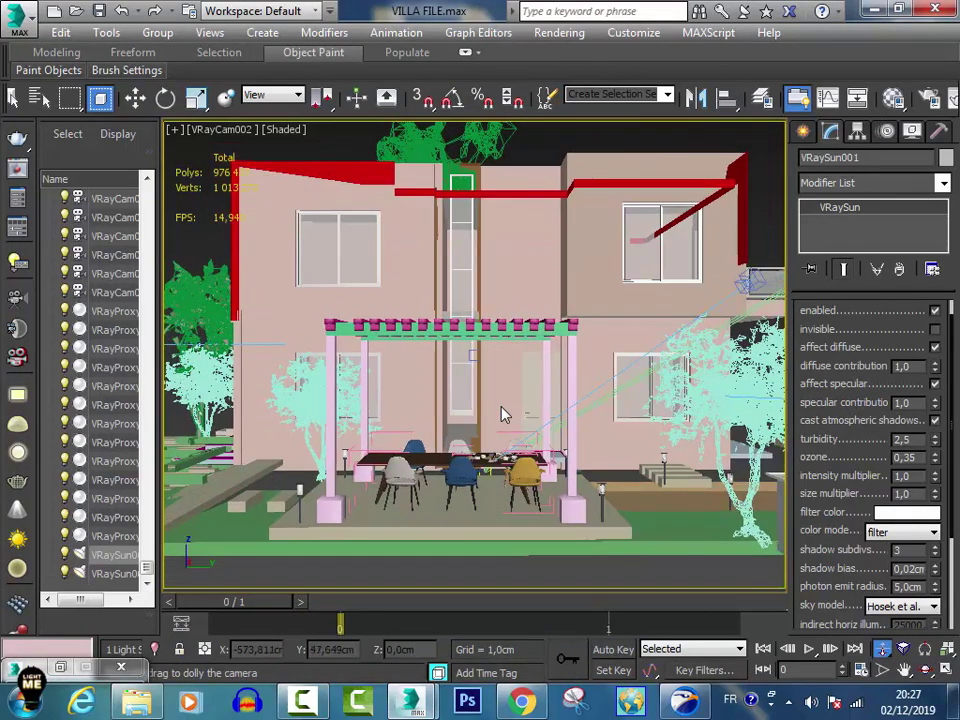
scroll(503, 415, "up", 1)
scroll(503, 415, "up", 1)
scroll(503, 415, "up", 1)
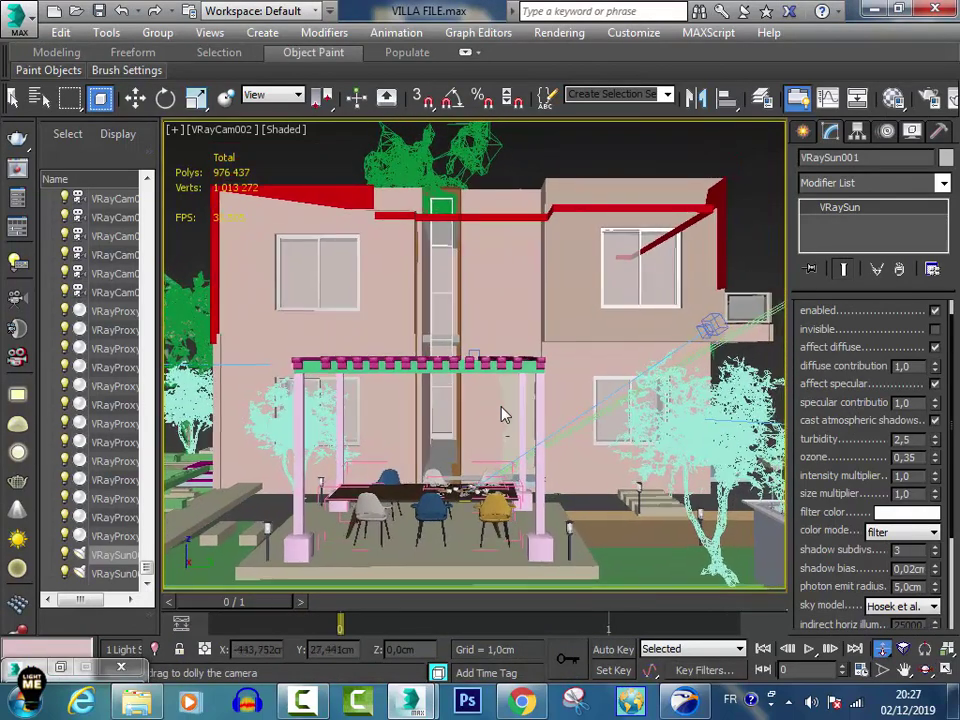
scroll(503, 415, "up", 1)
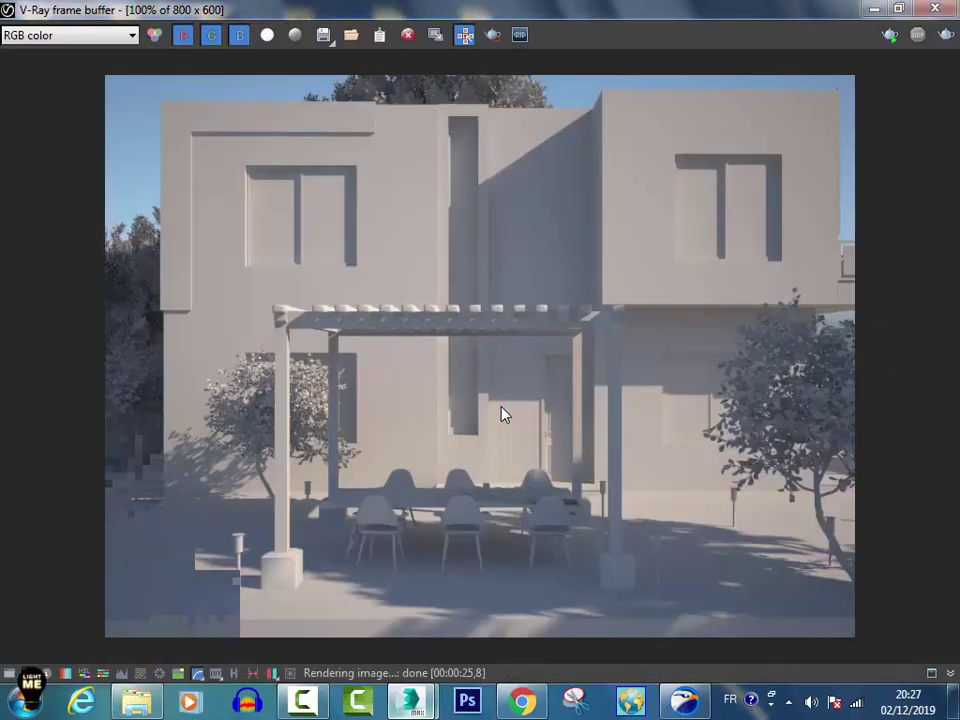
key("shift+q")
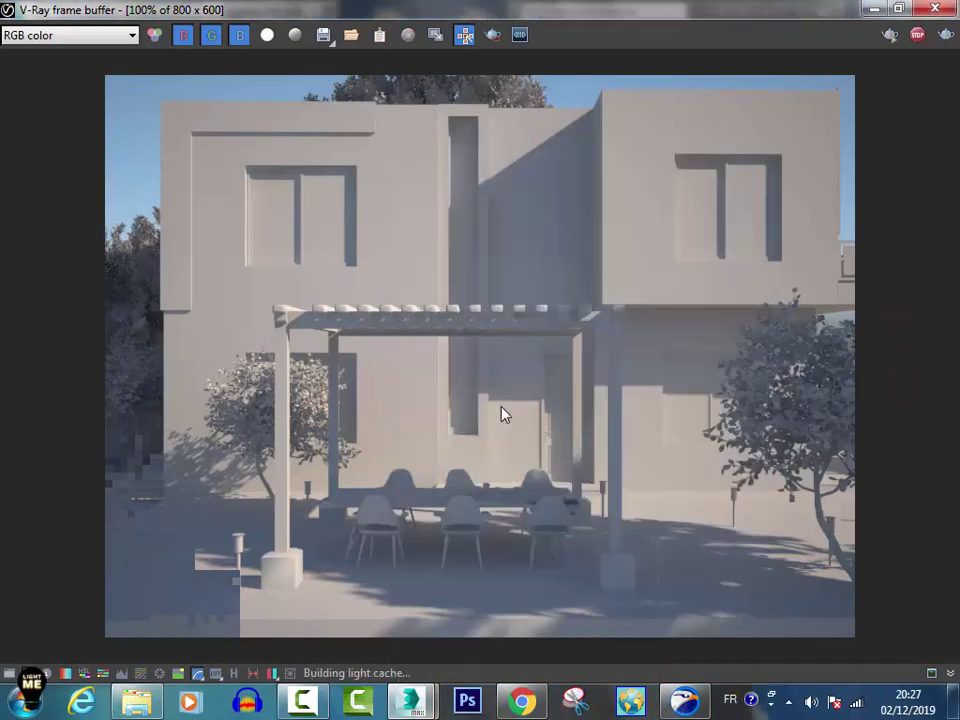
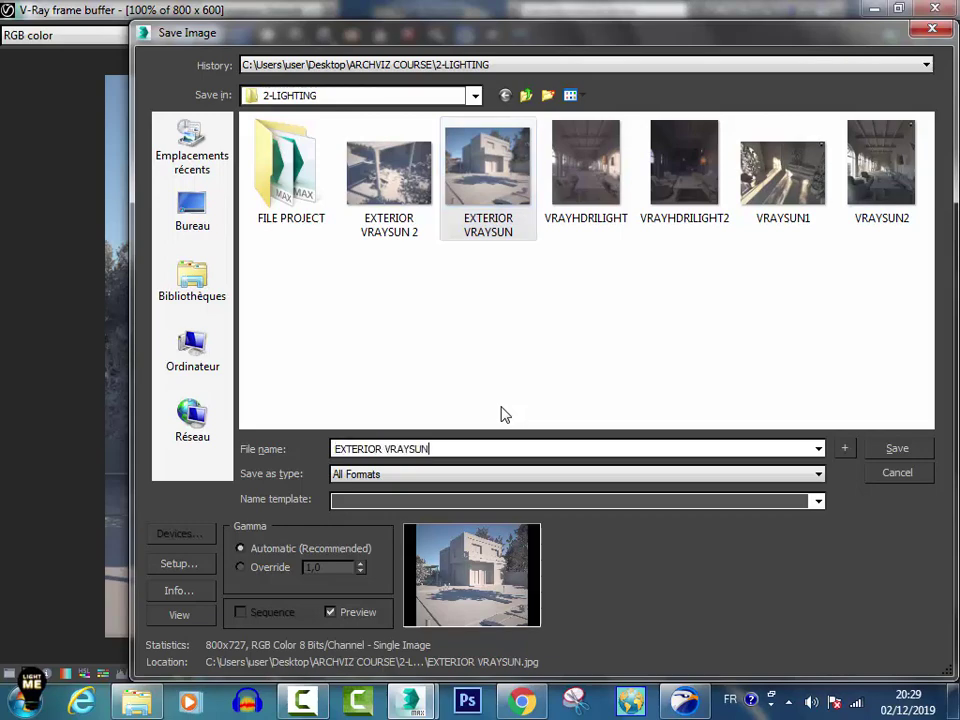
Save the render as JPEG 'EXTERIOR VRAYSUN 3' in 2-LIGHTING and return to the scene.
type(" 3")
key("Tab")
key("alt+Down")
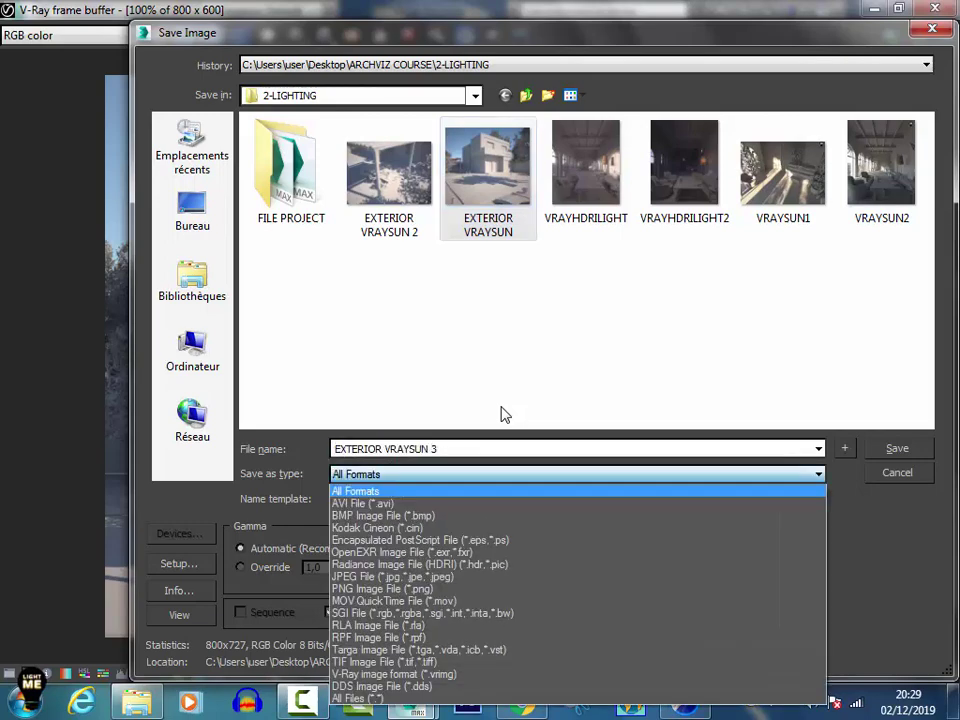
key("Down")
key("Down")
key("Down")
key("Return")
key("Return")
key("Return")
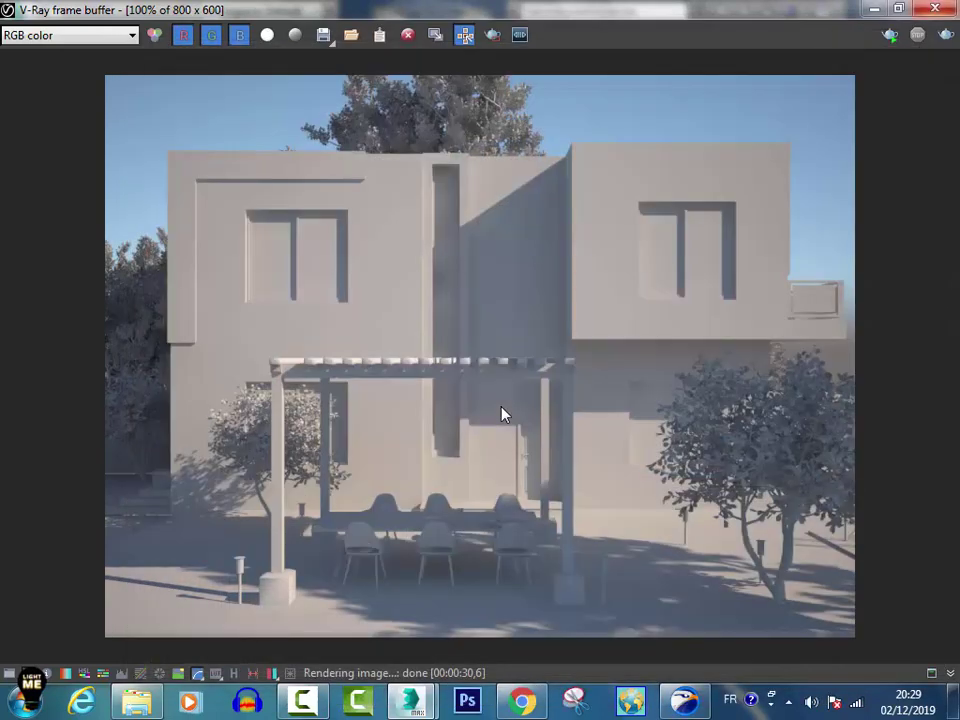
key("alt+Tab")
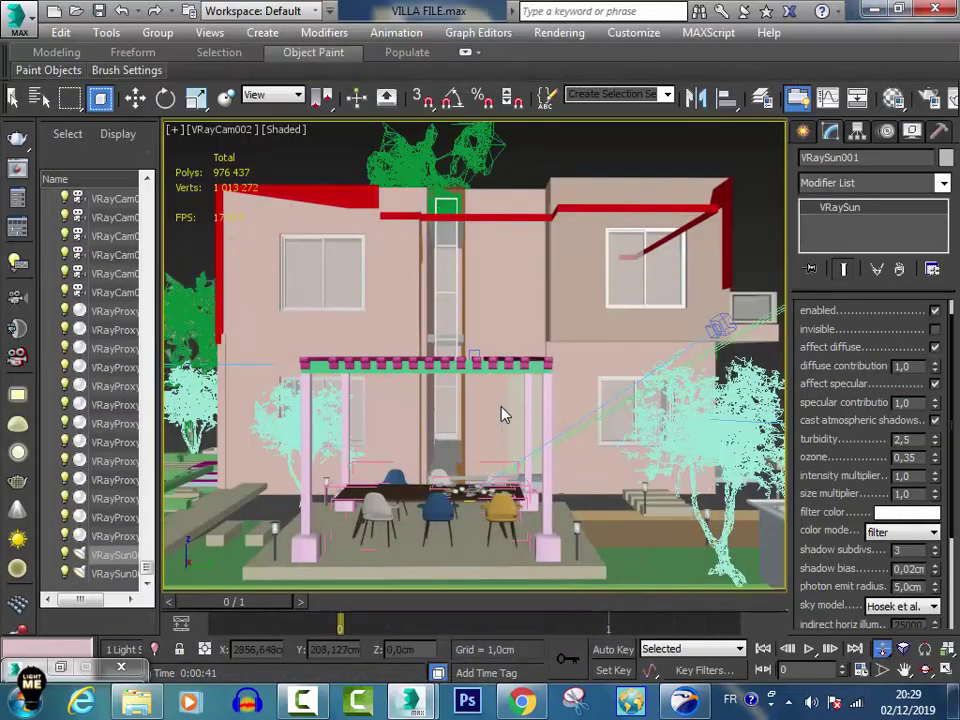
Deselect the sun light and zoom in on the Top view of the villa plan.
key("w")
left_click(503, 414)
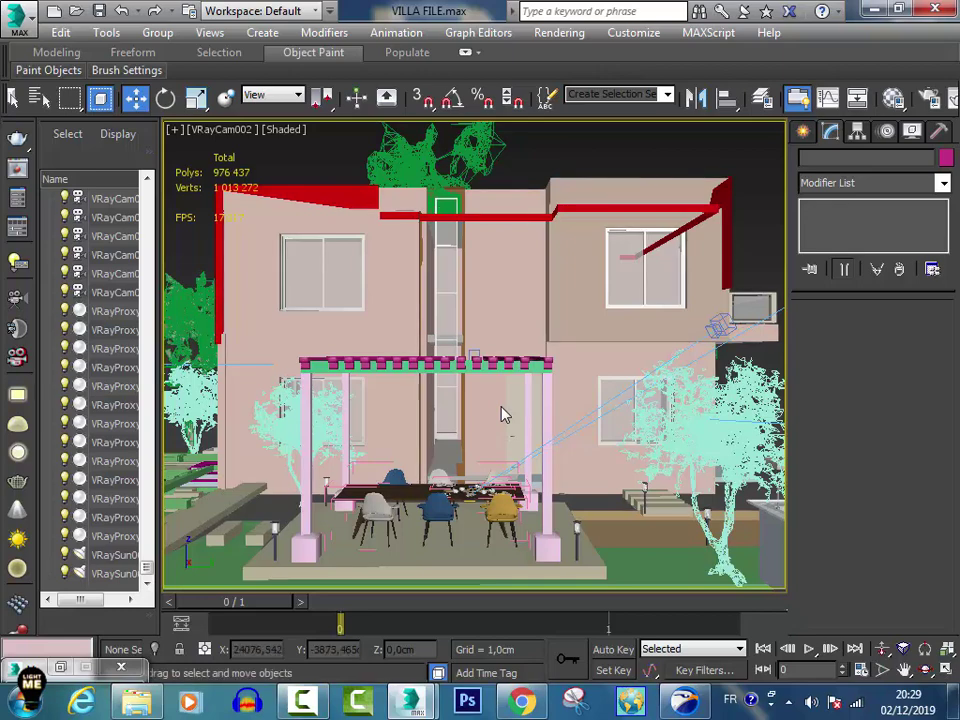
key("t")
scroll(503, 413, "up", 3)
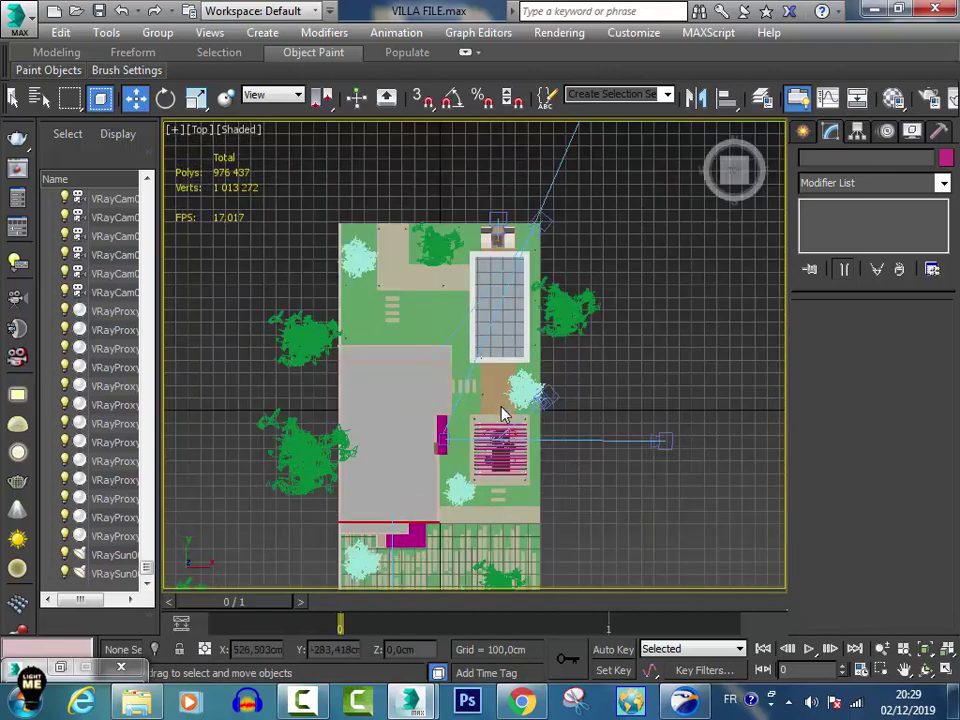
scroll(503, 413, "up", 4)
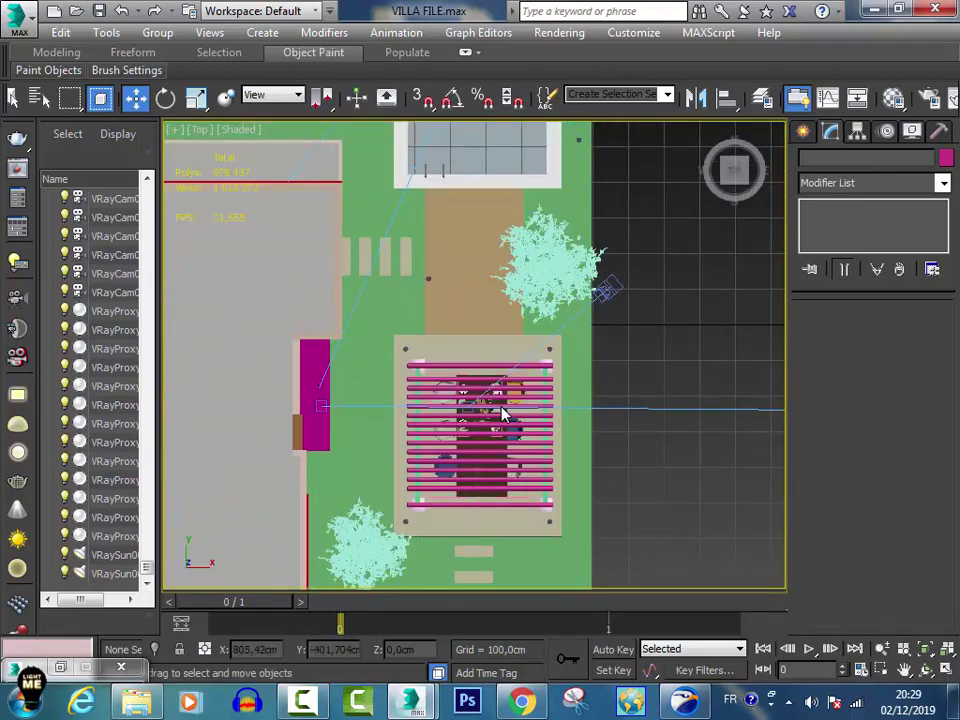
Place a VRayPhysicalCamera beside the pergola, aimed toward the house.
key("F9")
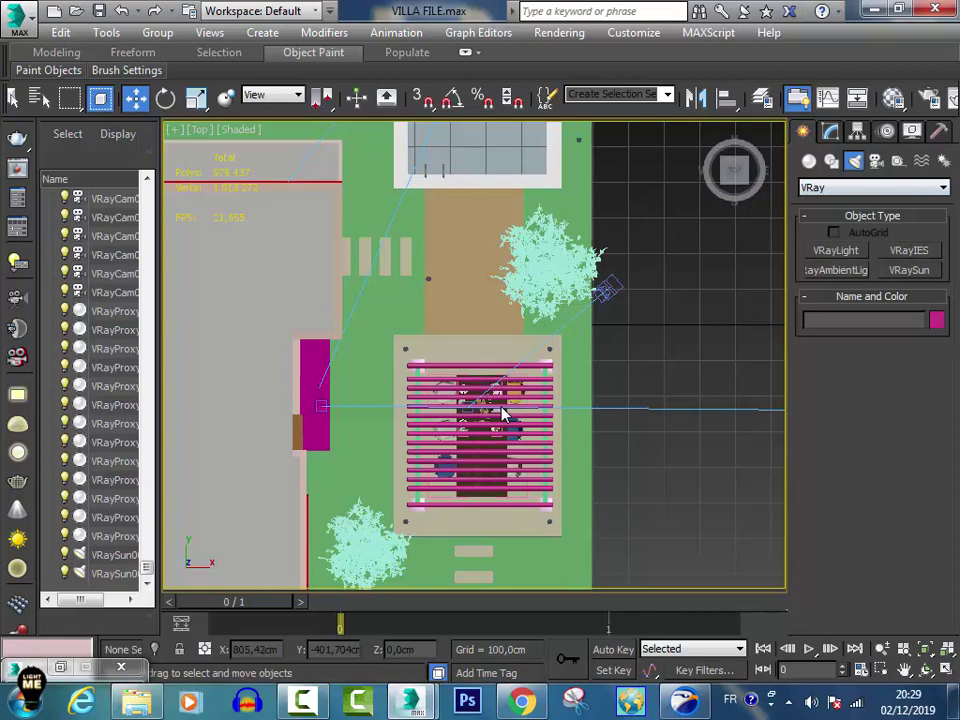
left_click(875, 160)
left_click(873, 187)
left_click(820, 216)
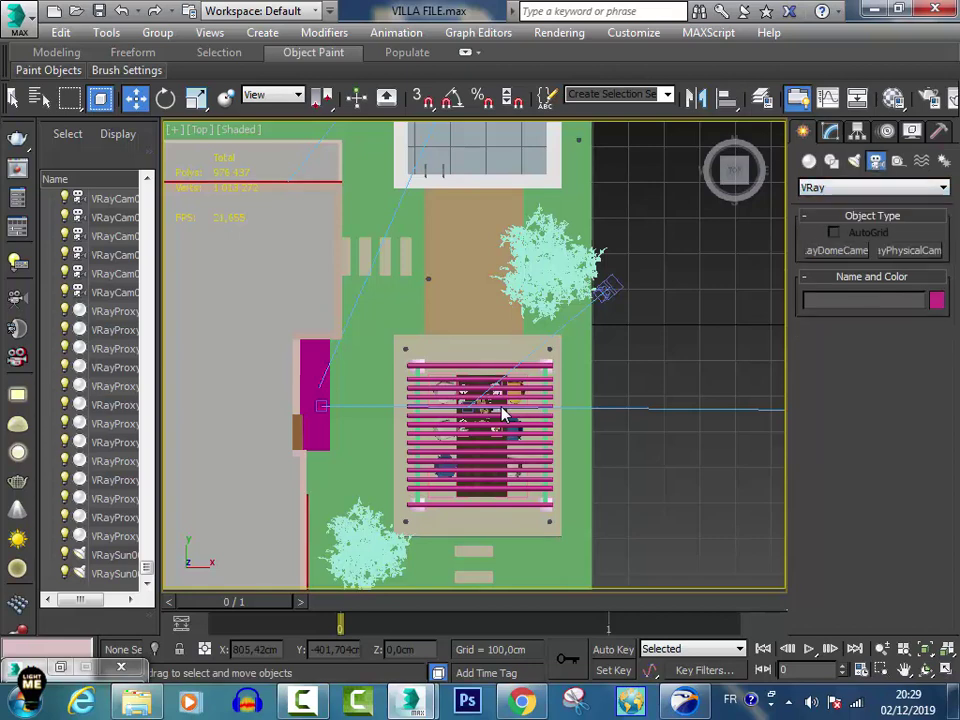
left_click(909, 251)
scroll(503, 414, "up", 1)
scroll(503, 414, "up", 2)
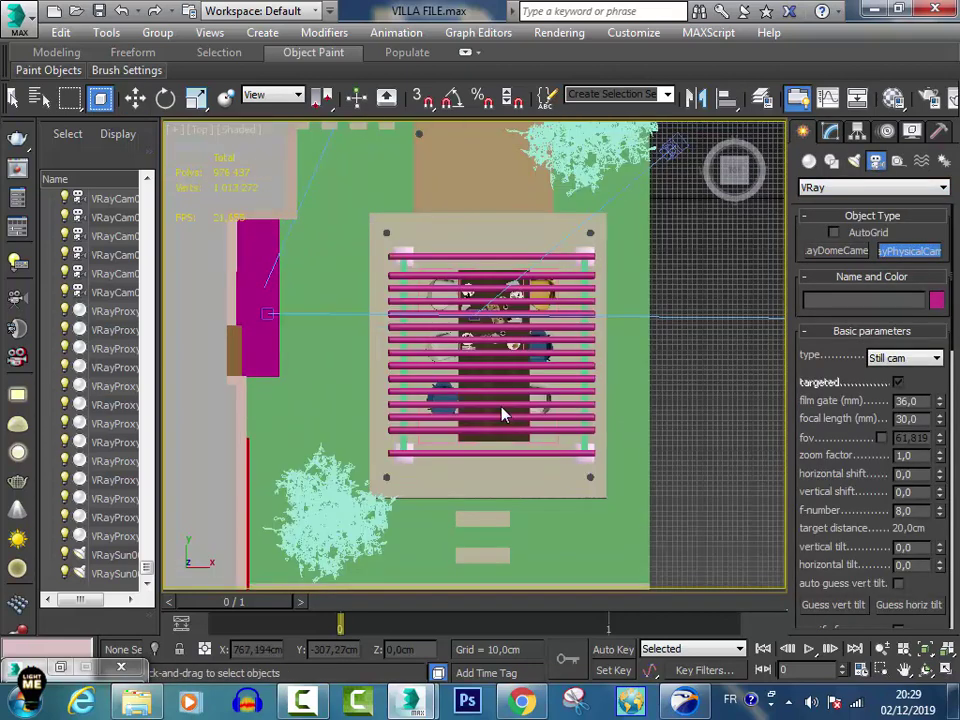
scroll(503, 414, "down", 3)
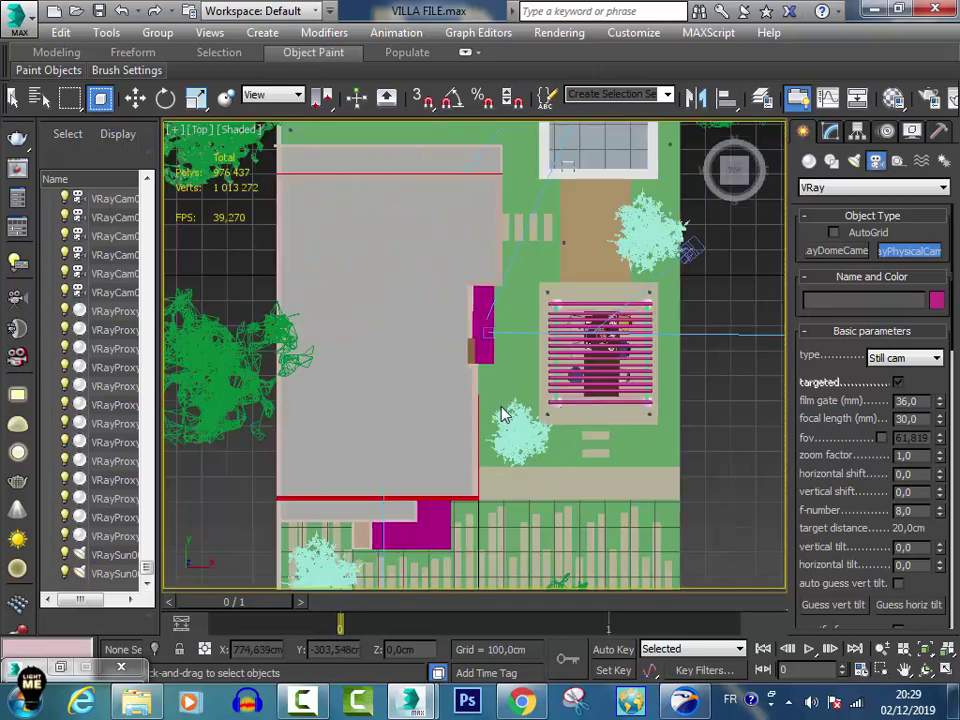
scroll(503, 414, "down", 3)
scroll(503, 414, "up", 2)
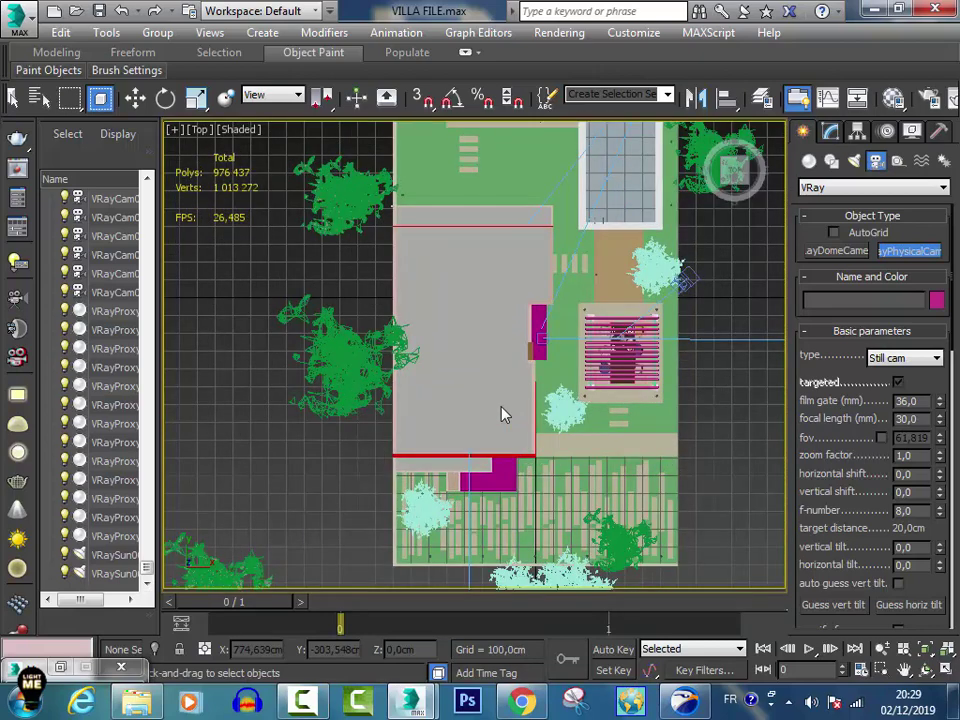
scroll(503, 414, "up", 3)
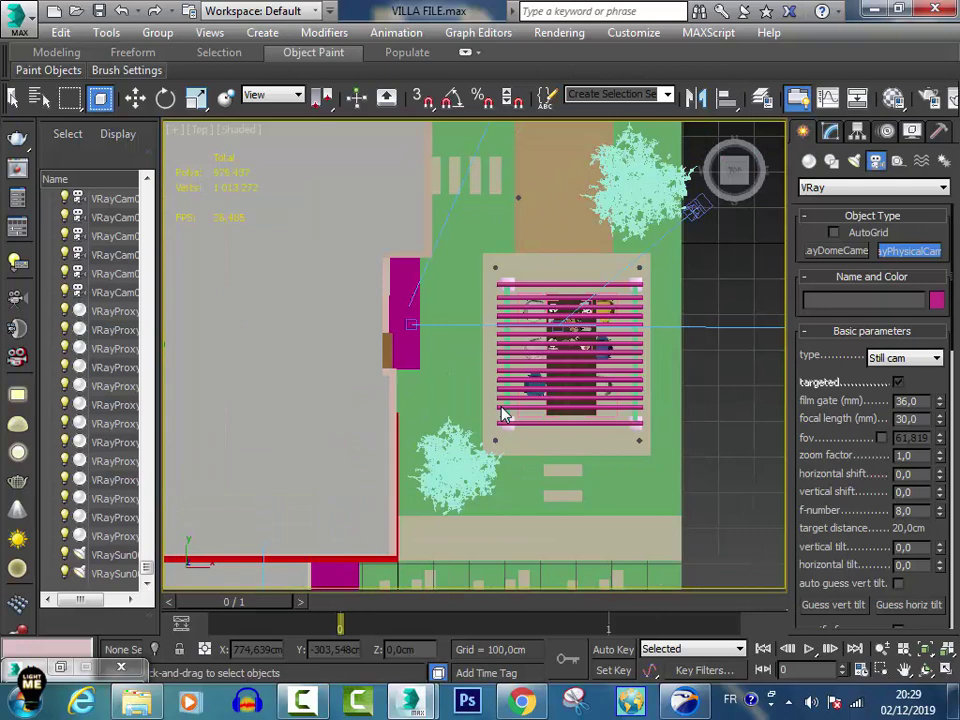
left_click_drag(503, 414, 503, 414)
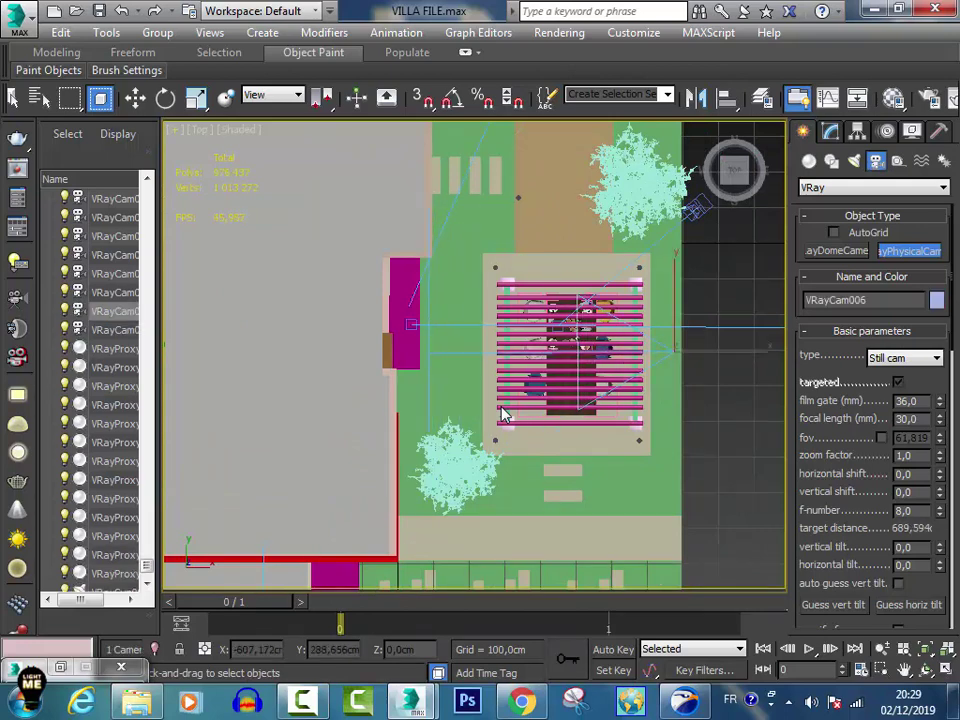
Look through VRayCam006 and truck the view onto the dining chairs.
key("w")
key("c")
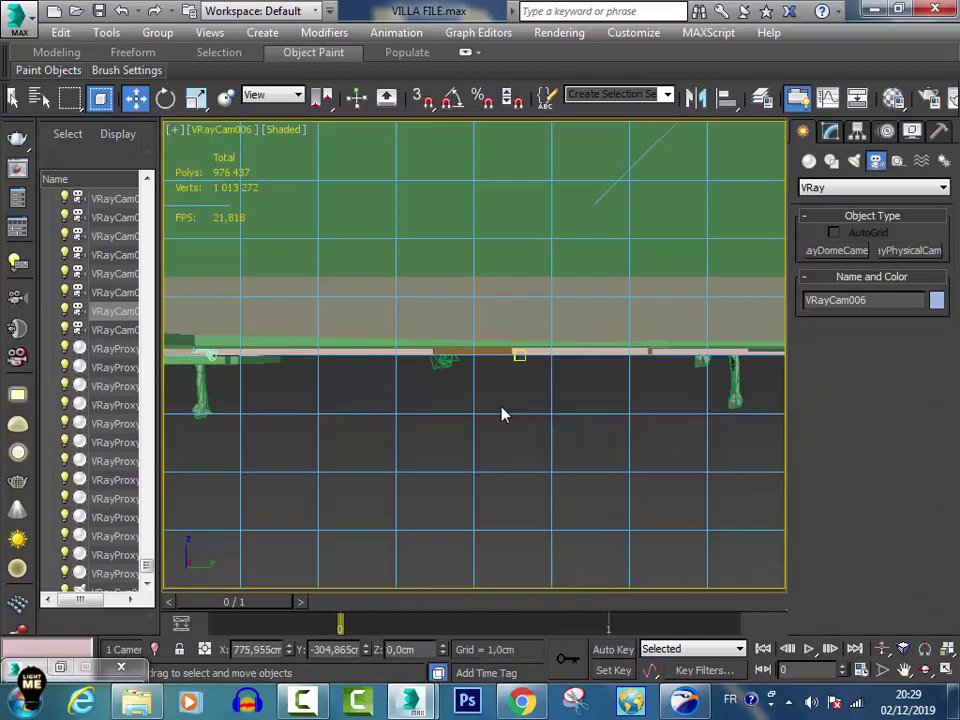
key("ctrl+p")
left_click_drag(503, 414, 503, 414)
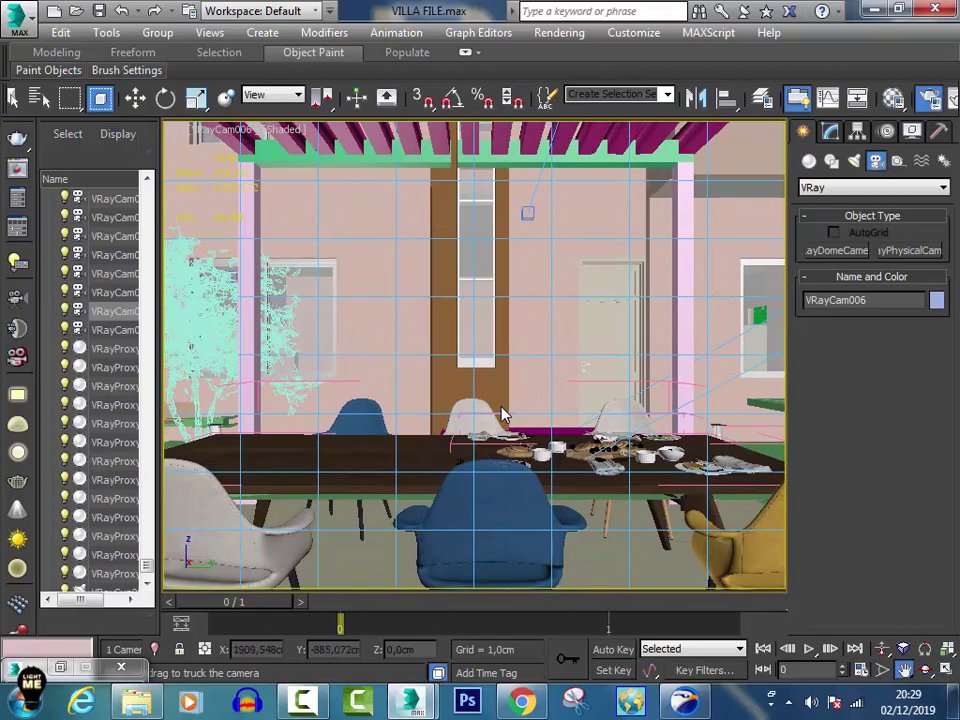
Set the render output to a portrait frame with Image Aspect 0,6 (height 1333).
key("F10")
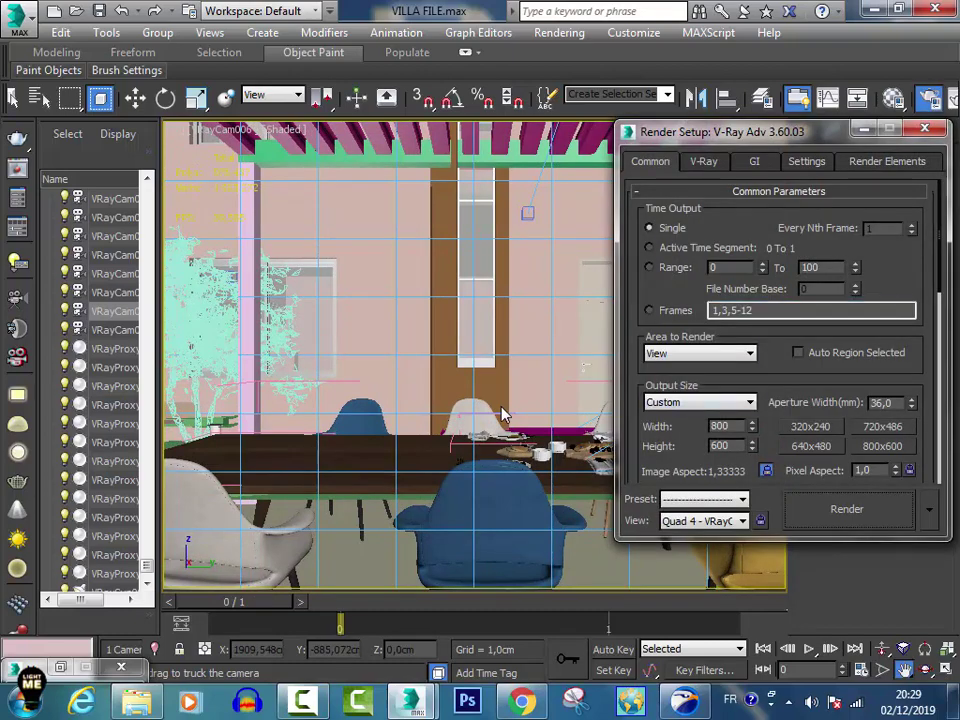
type("1244")
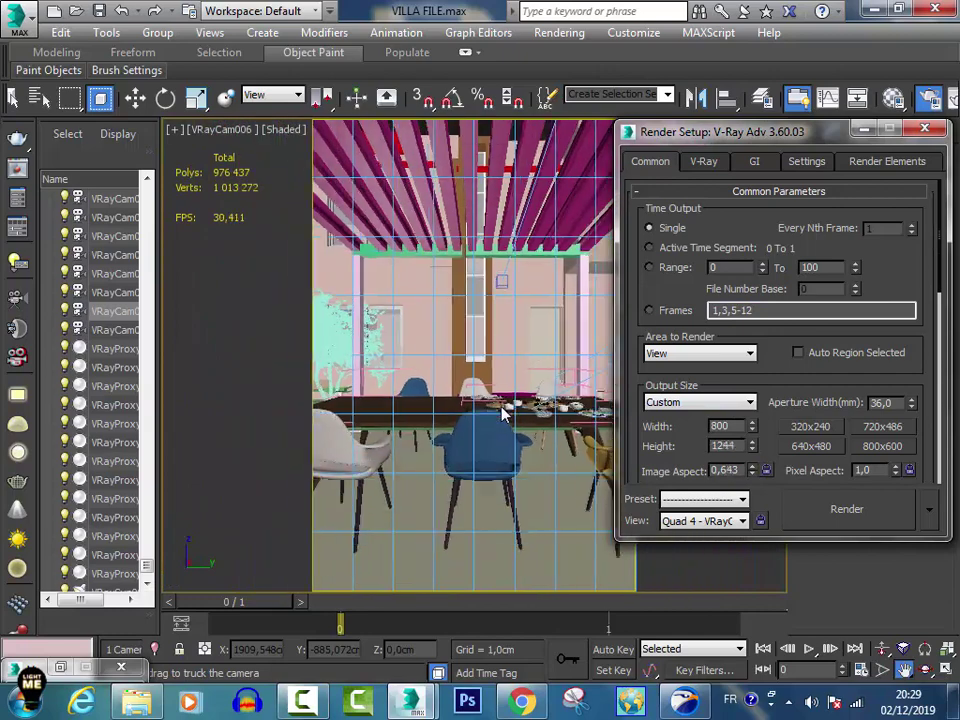
type("1137")
key("Return")
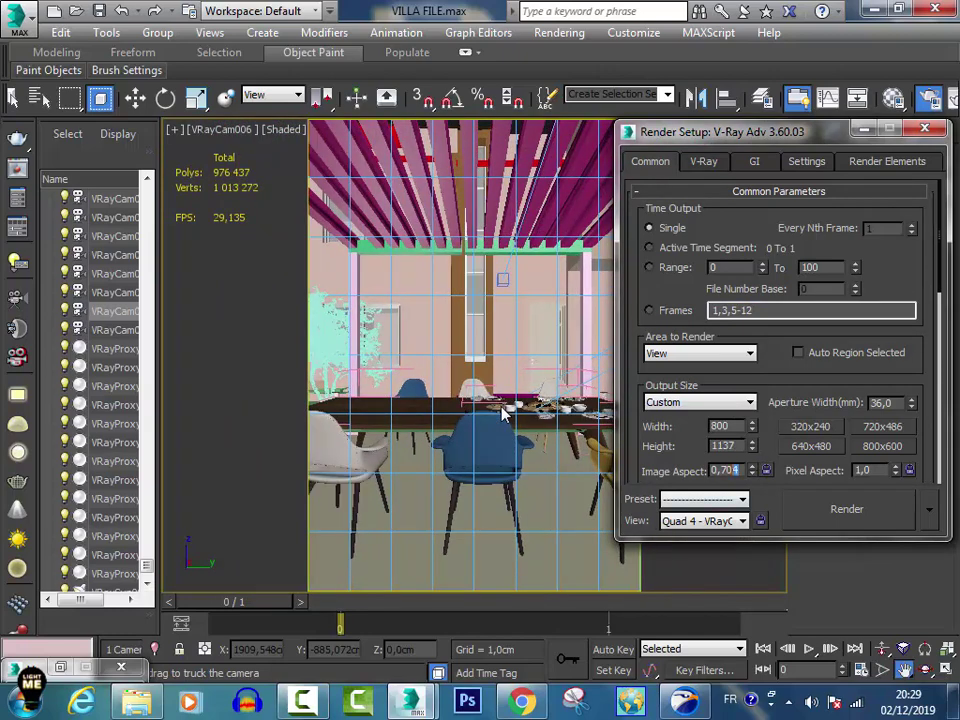
type("0,6")
key("Return")
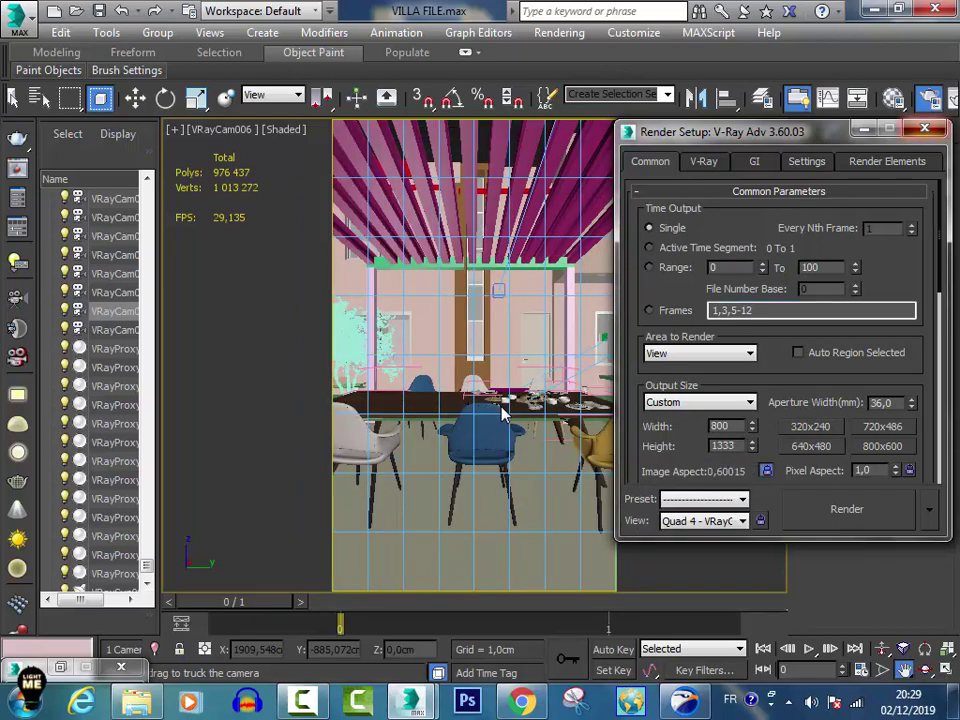
key("F10")
Dolly VRayCam006 in to frame a tall wall-and-doorway view.
scroll(503, 413, "up", 3)
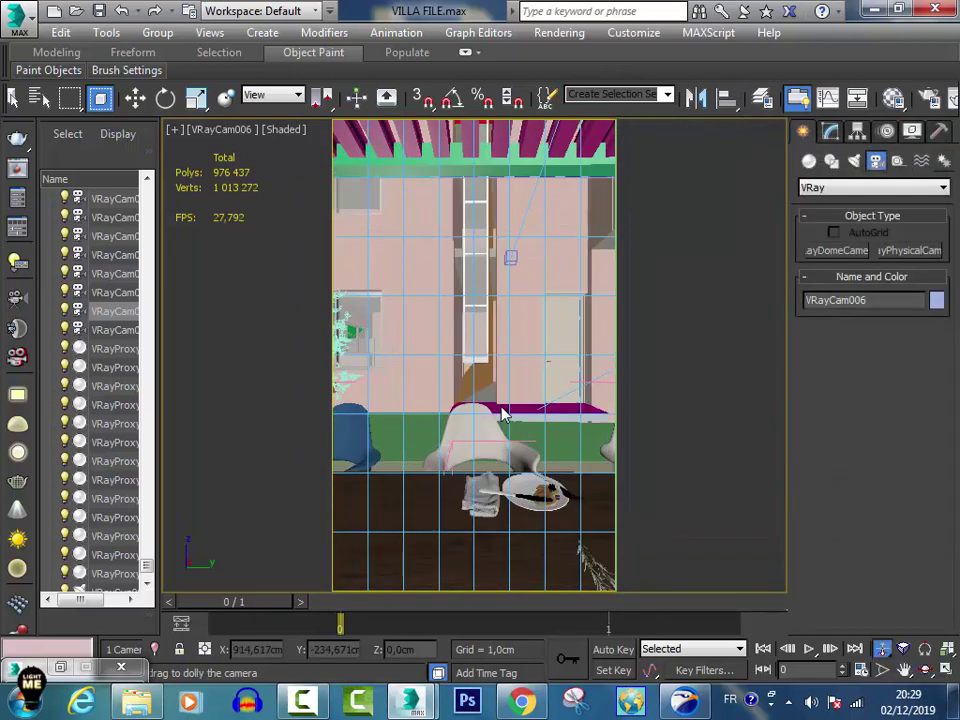
scroll(503, 413, "up", 3)
scroll(503, 413, "up", 2)
scroll(503, 413, "down", 2)
scroll(503, 413, "down", 2)
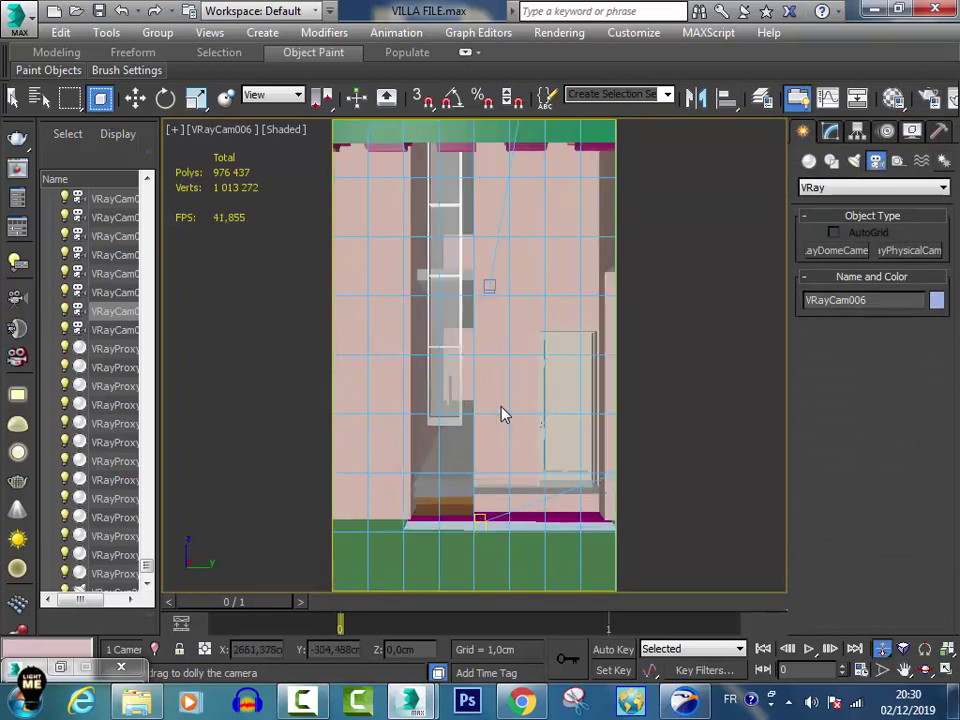
scroll(503, 413, "down", 3)
scroll(503, 413, "down", 2)
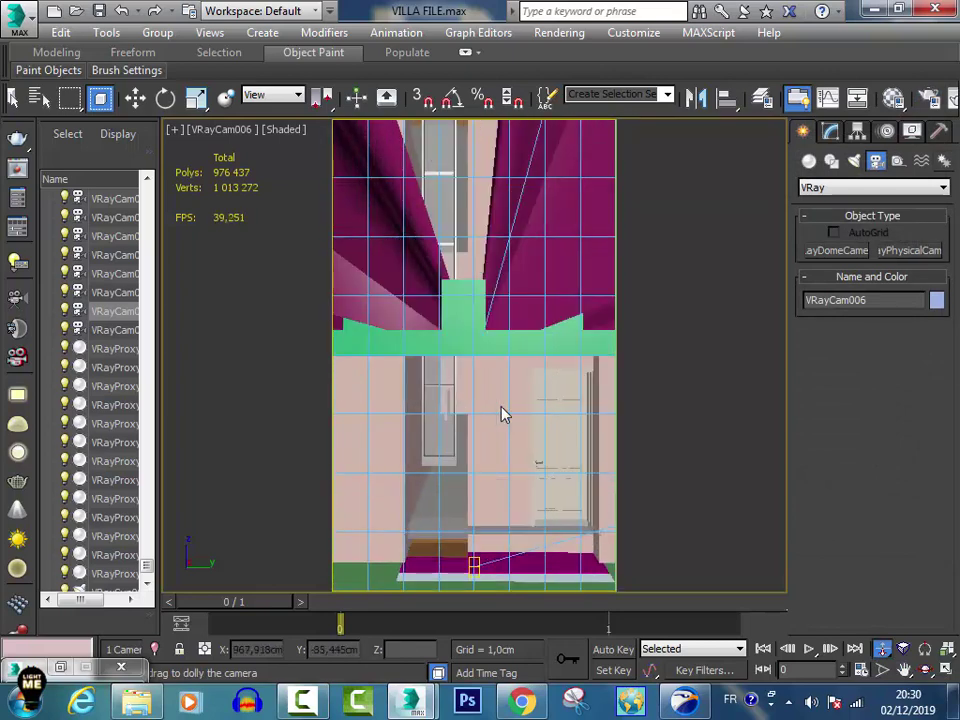
scroll(503, 413, "down", 2)
scroll(503, 413, "down", 2)
scroll(503, 413, "up", 1)
scroll(503, 413, "up", 2)
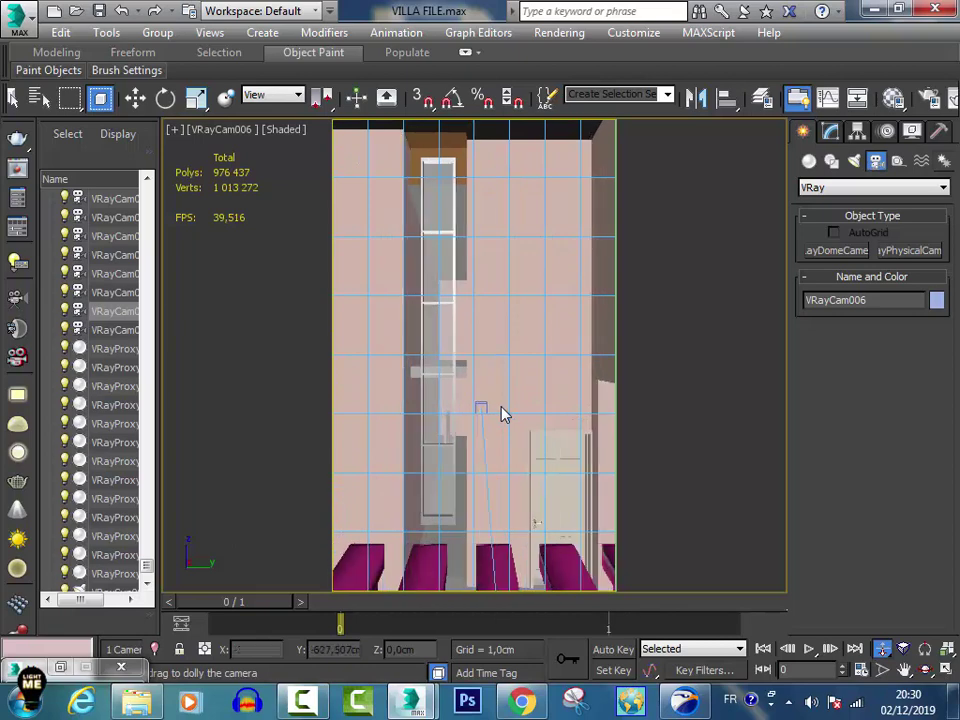
scroll(503, 413, "up", 2)
scroll(503, 413, "up", 1)
scroll(503, 413, "down", 2)
scroll(503, 413, "down", 2)
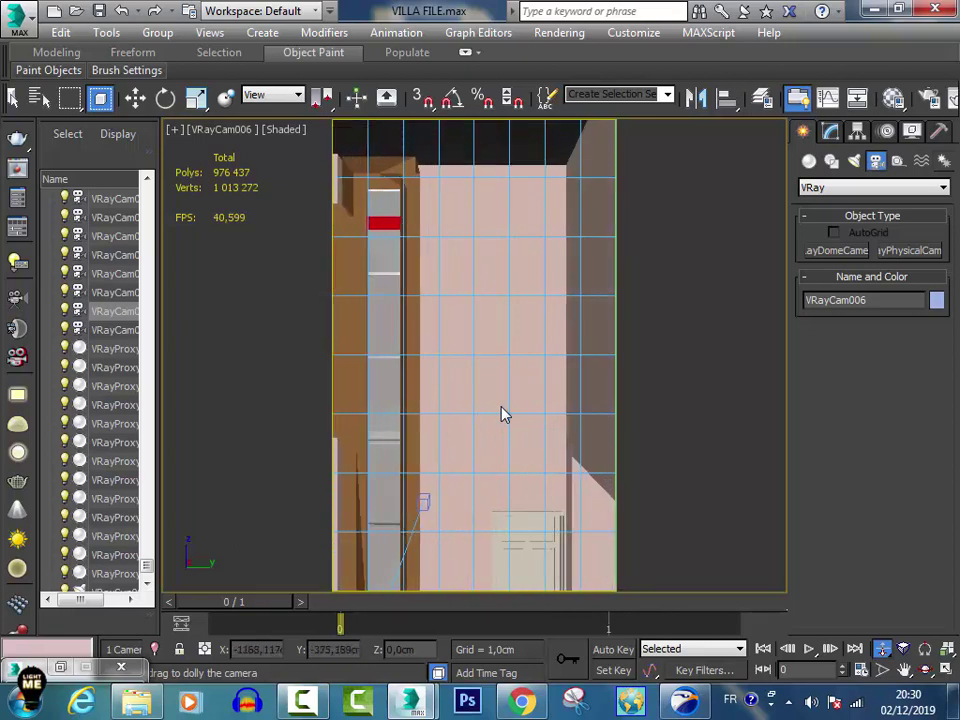
scroll(503, 413, "down", 2)
scroll(503, 413, "down", 1)
scroll(503, 413, "up", 1)
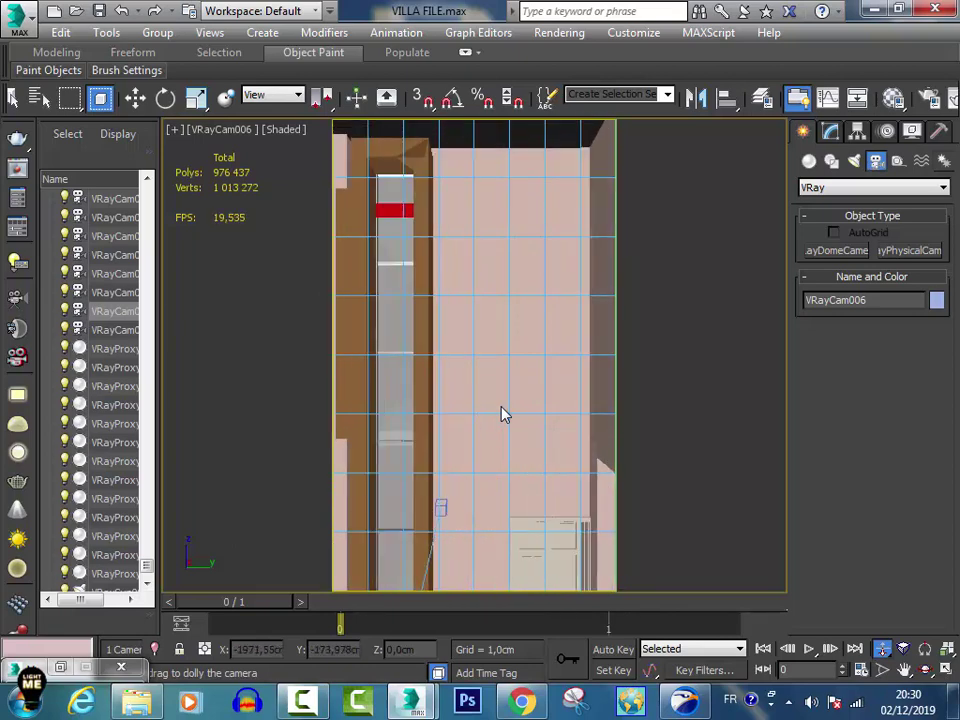
key("F10")
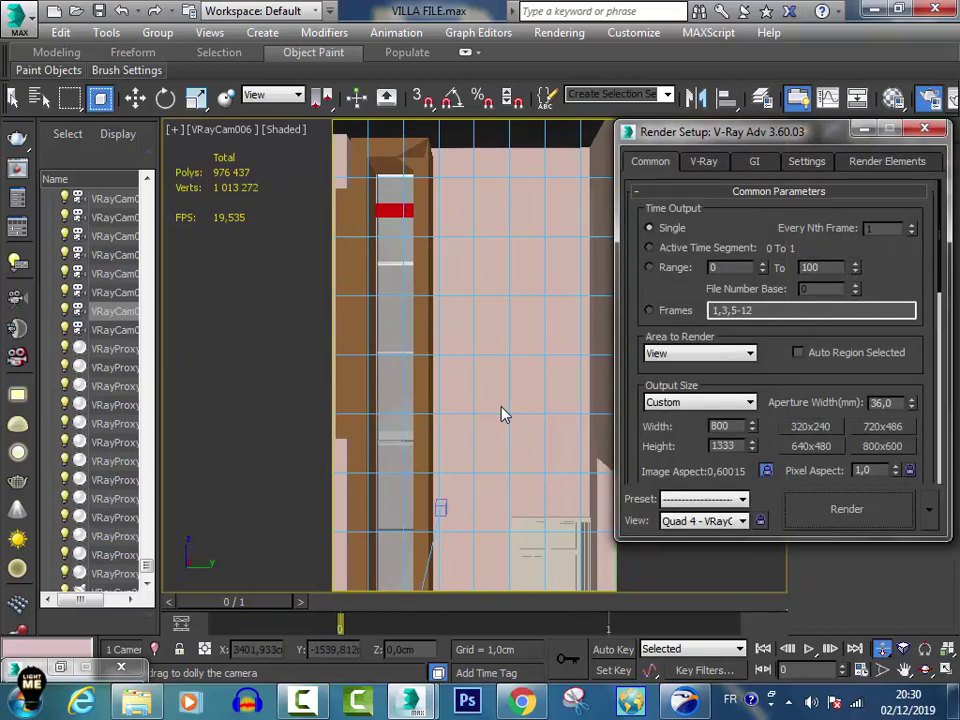
Adjust the render output height with the spinner in Render Setup.
left_click_drag(752, 446, 752, 400)
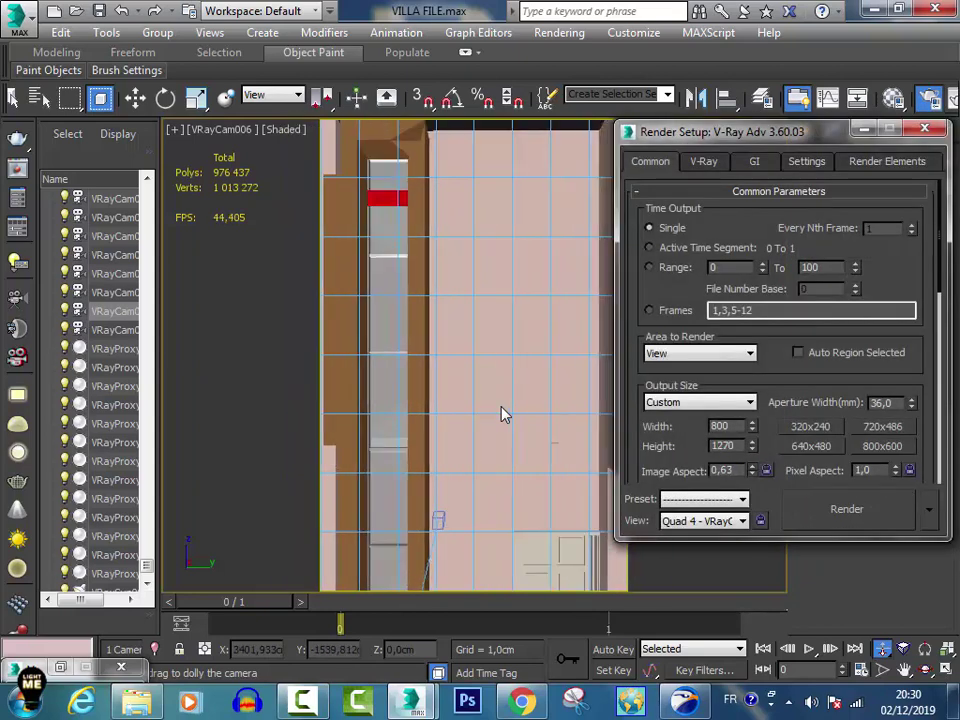
left_click_drag(752, 446, 752, 490)
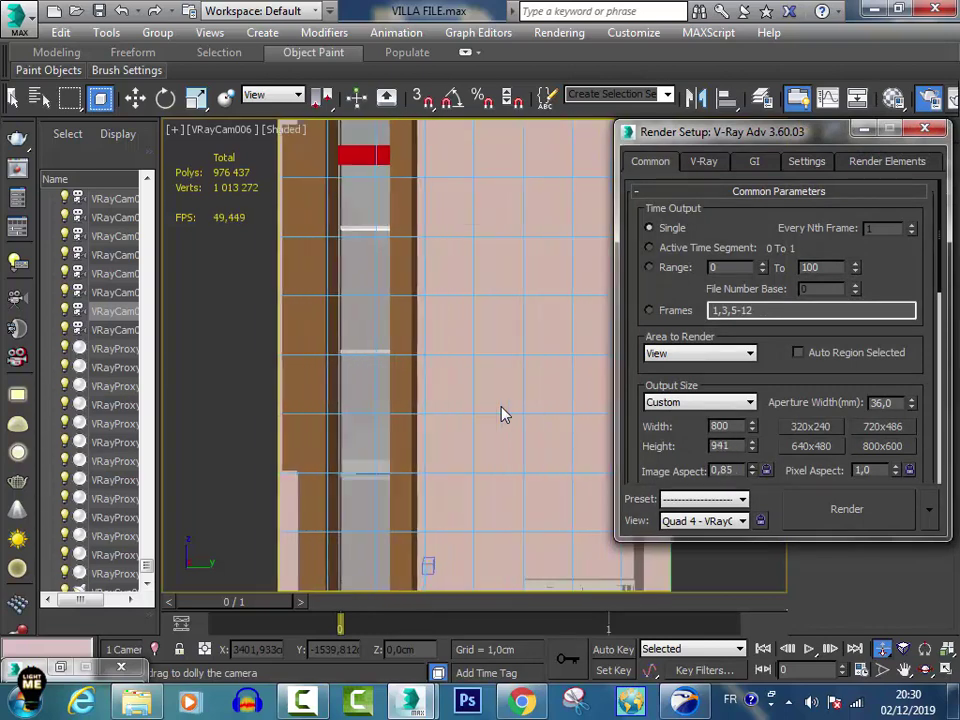
left_click_drag(752, 446, 752, 470)
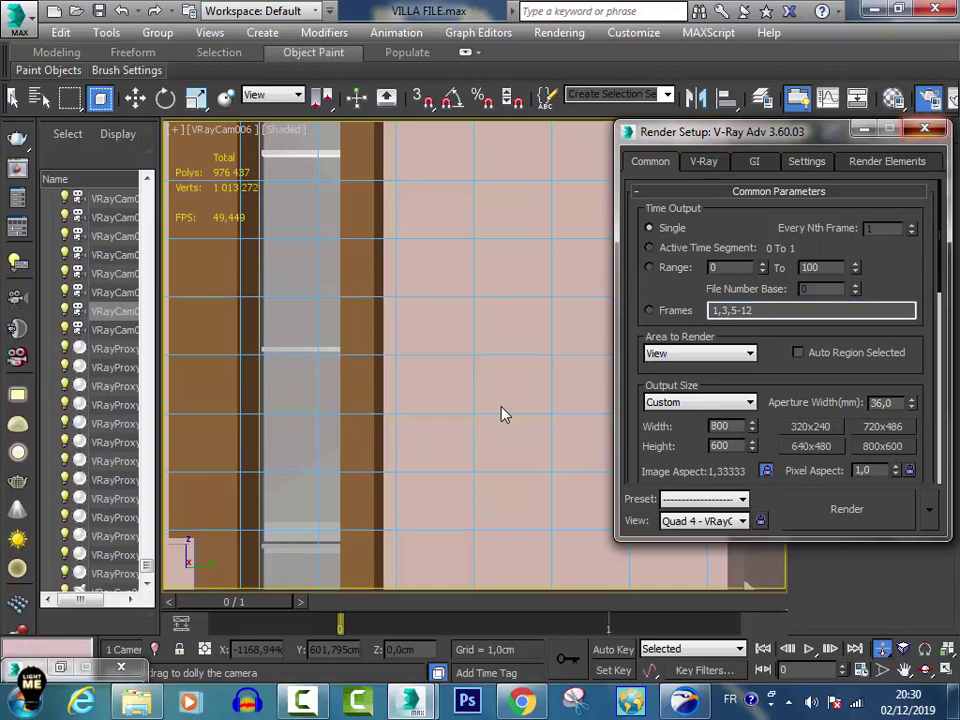
key("F10")
Wheel the VRayCam006 view to reframe the villa facade.
scroll(503, 415, "down", 2)
scroll(503, 415, "down", 2)
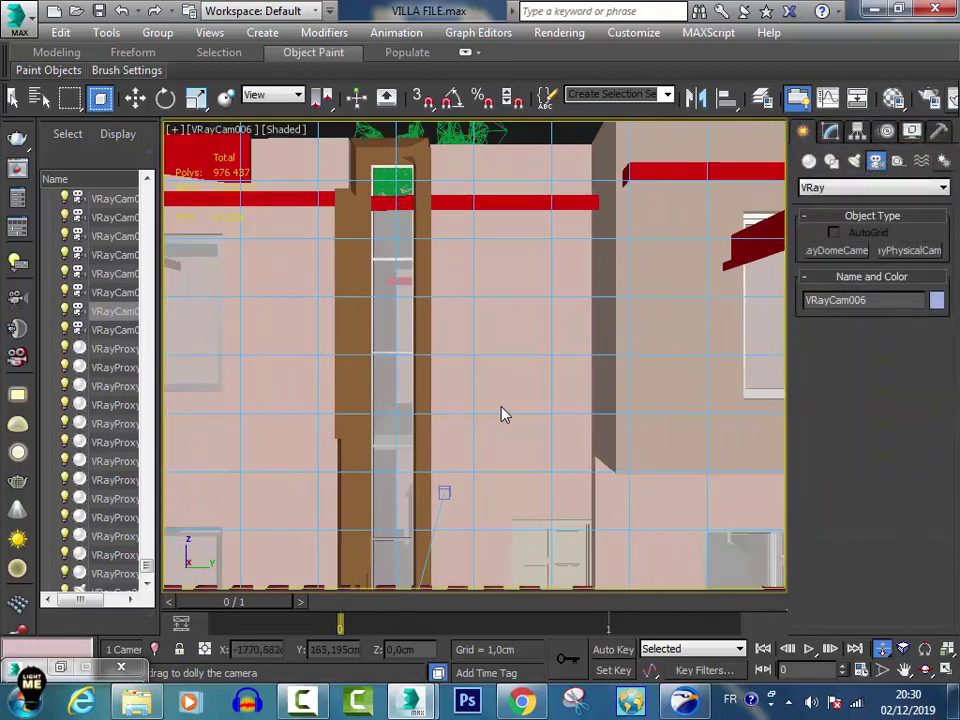
scroll(503, 415, "down", 2)
scroll(503, 415, "down", 1)
scroll(503, 415, "down", 2)
scroll(503, 415, "down", 2)
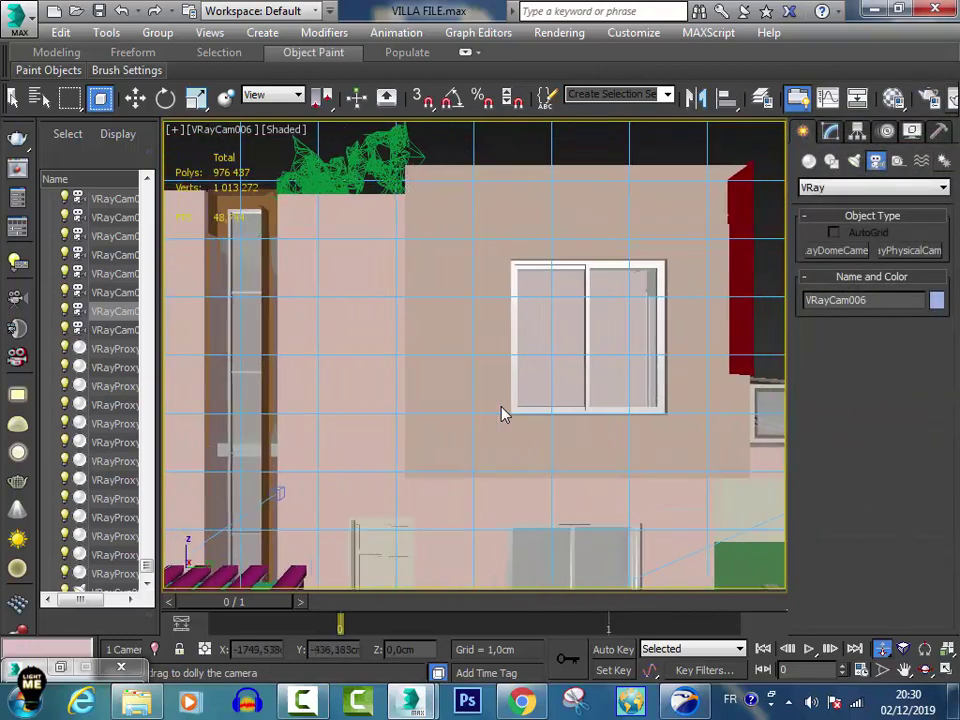
scroll(503, 415, "down", 1)
scroll(503, 415, "down", 1)
scroll(503, 415, "up", 2)
scroll(503, 415, "up", 2)
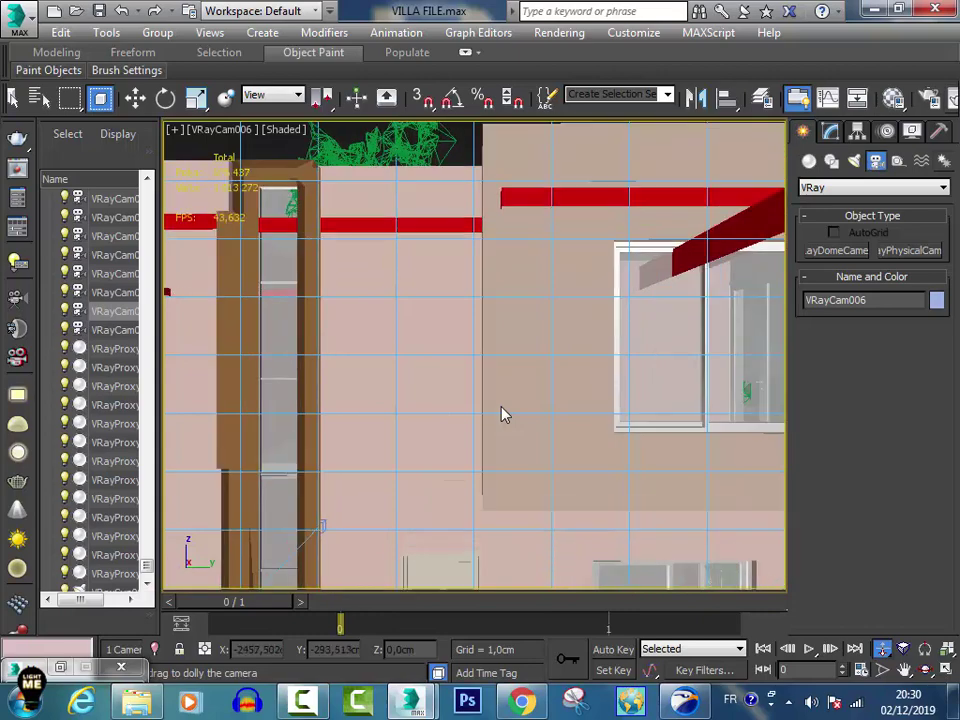
scroll(503, 415, "down", 1)
scroll(503, 415, "down", 1)
scroll(503, 415, "down", 2)
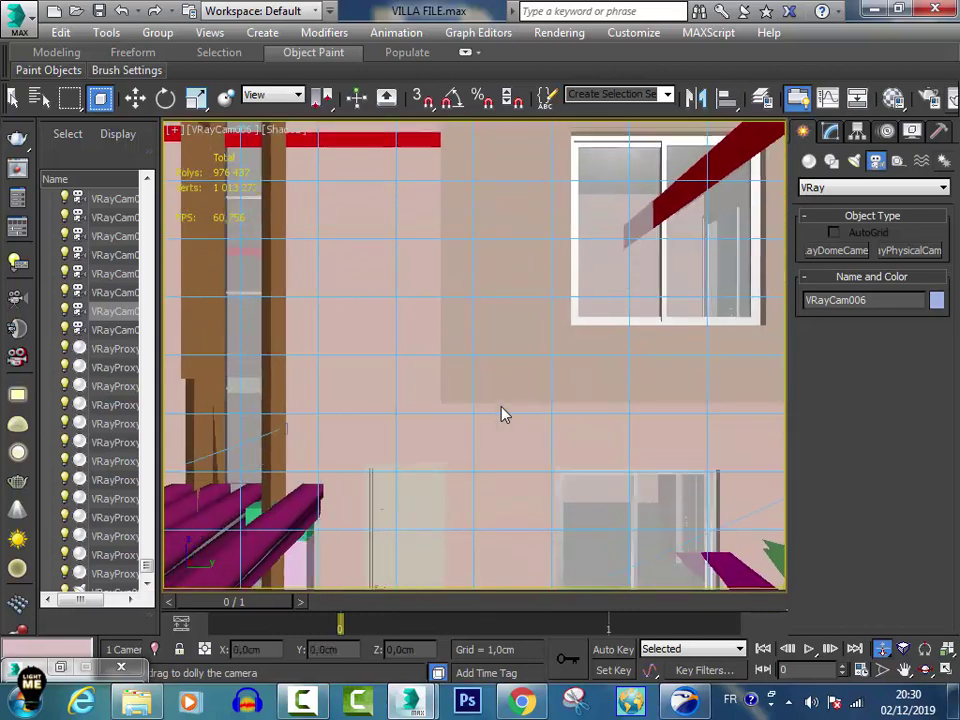
scroll(503, 415, "down", 2)
scroll(503, 415, "down", 2)
scroll(503, 415, "down", 1)
scroll(503, 415, "down", 2)
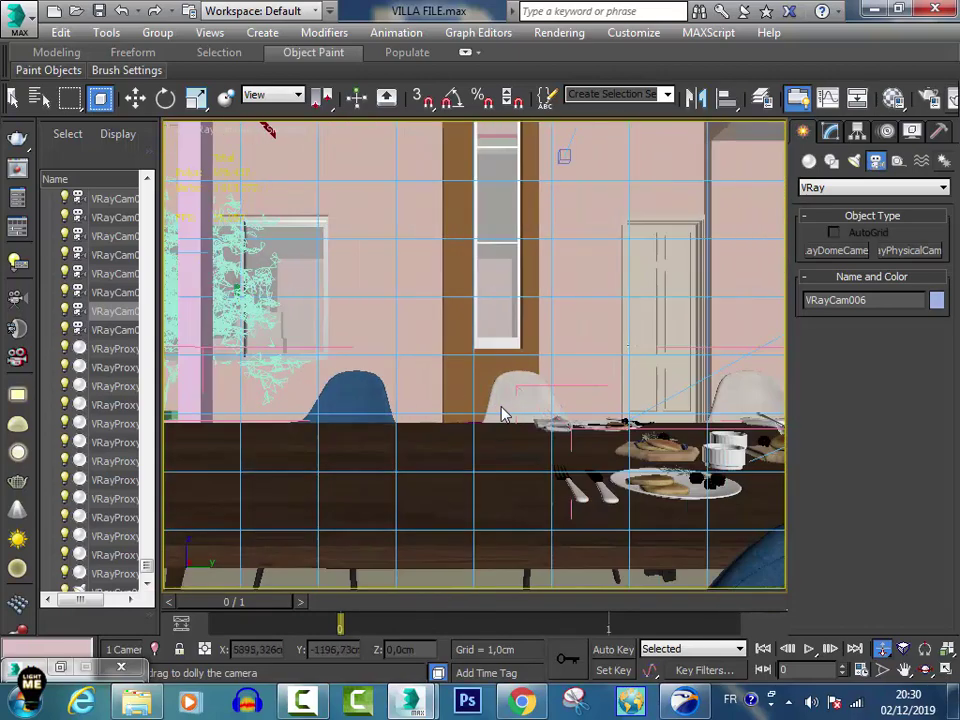
scroll(503, 415, "down", 1)
scroll(503, 415, "down", 1)
scroll(503, 415, "down", 2)
scroll(503, 415, "down", 2)
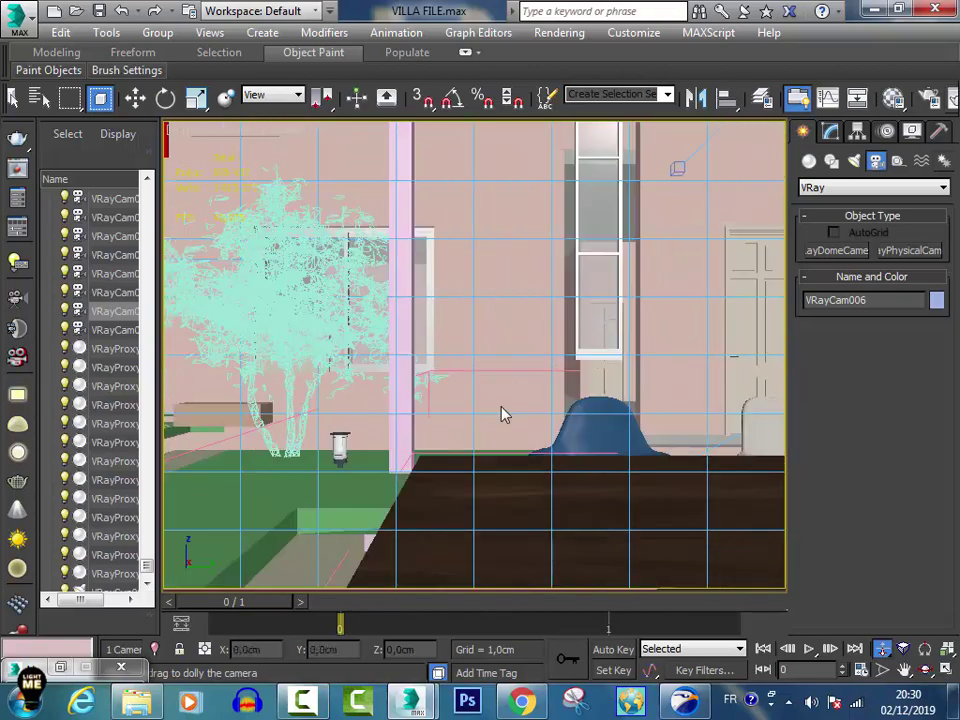
scroll(503, 415, "down", 2)
scroll(503, 415, "down", 1)
scroll(503, 415, "down", 1)
scroll(503, 415, "down", 1)
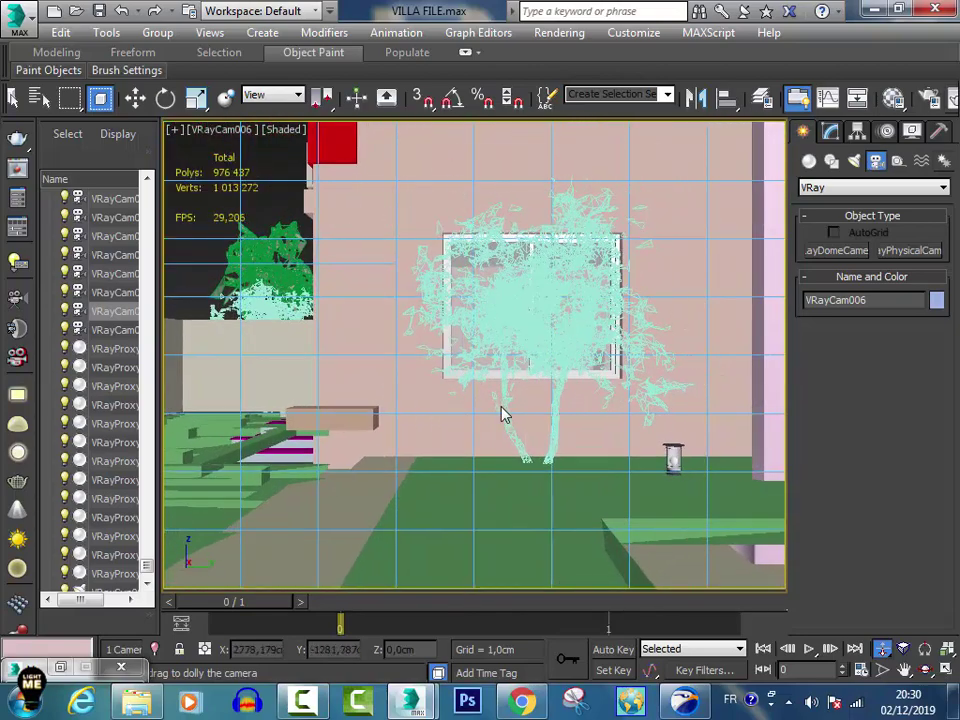
Try output heights 797 and 1137, then commit the 0,6 aspect at height 1333.
key("F10")
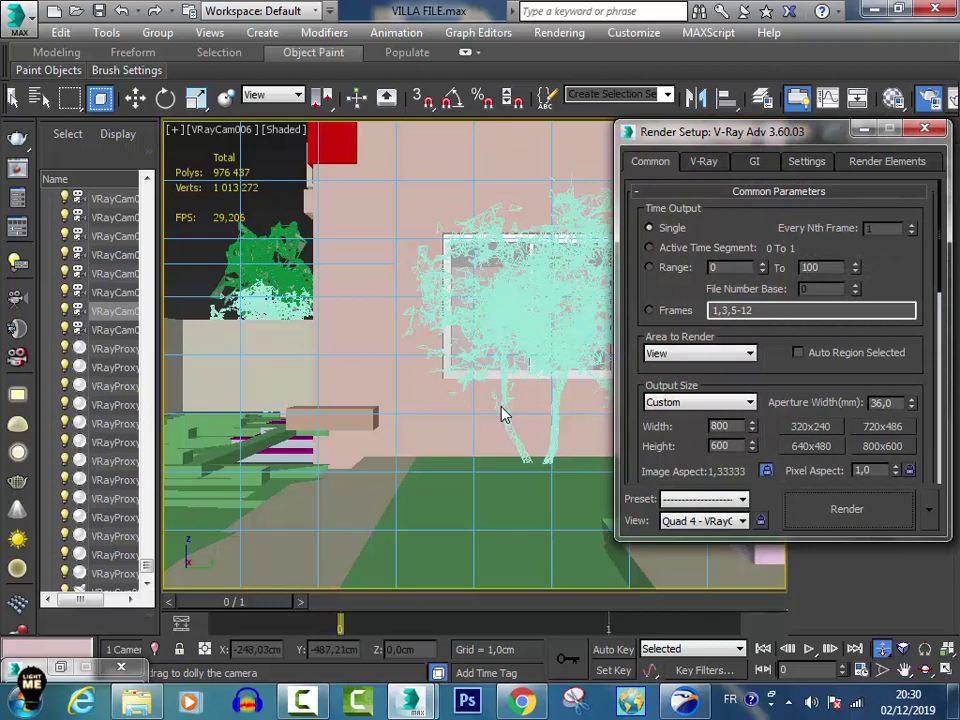
type("797")
key("Return")
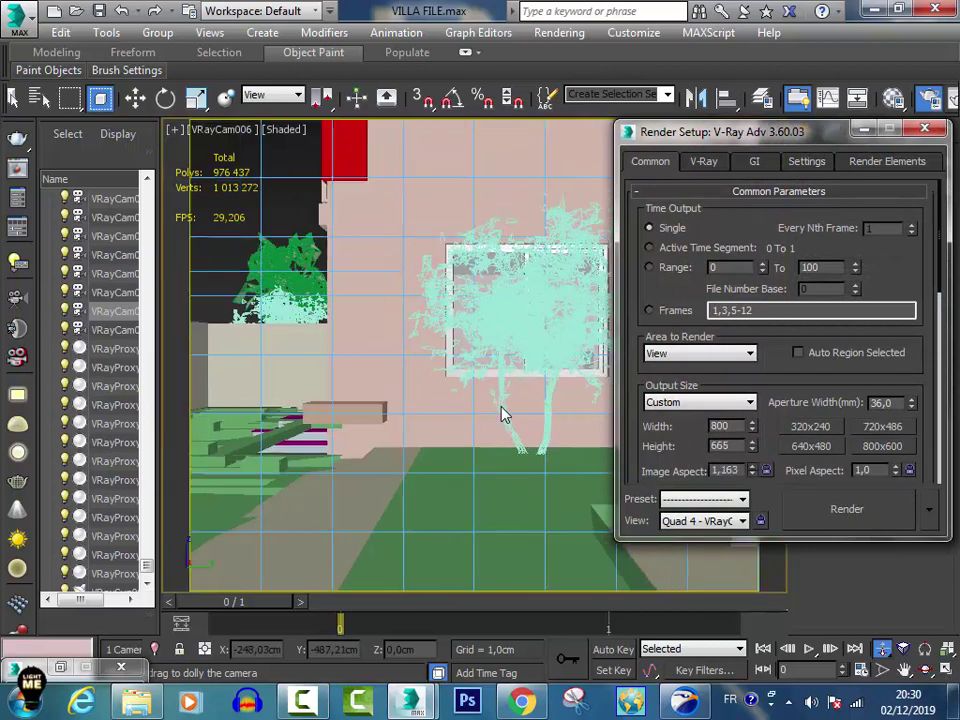
type("1137")
key("Return")
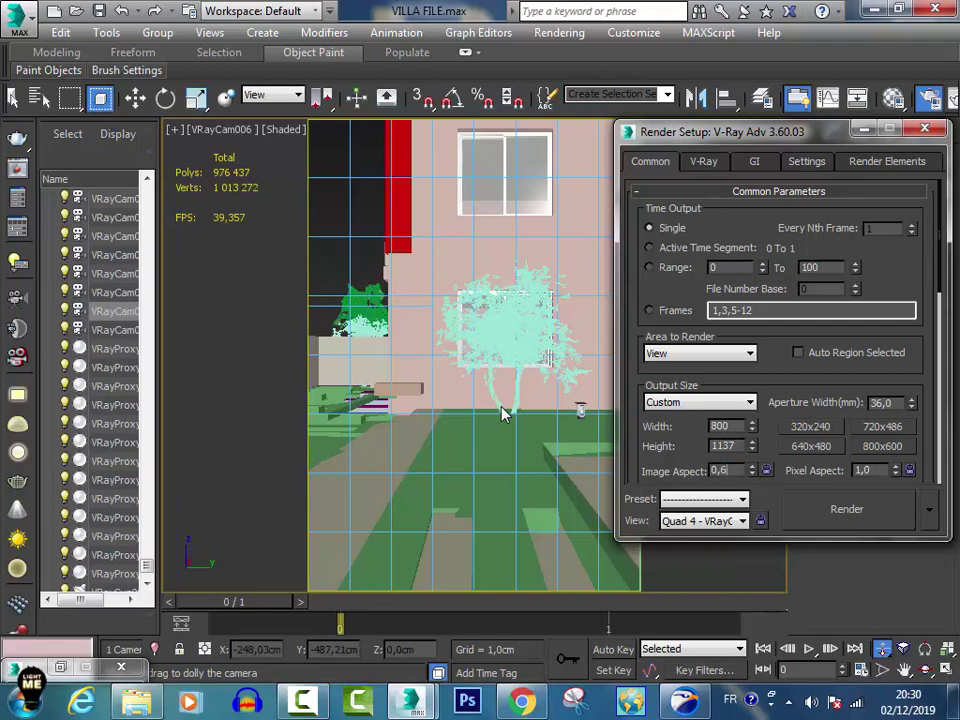
key("Return")
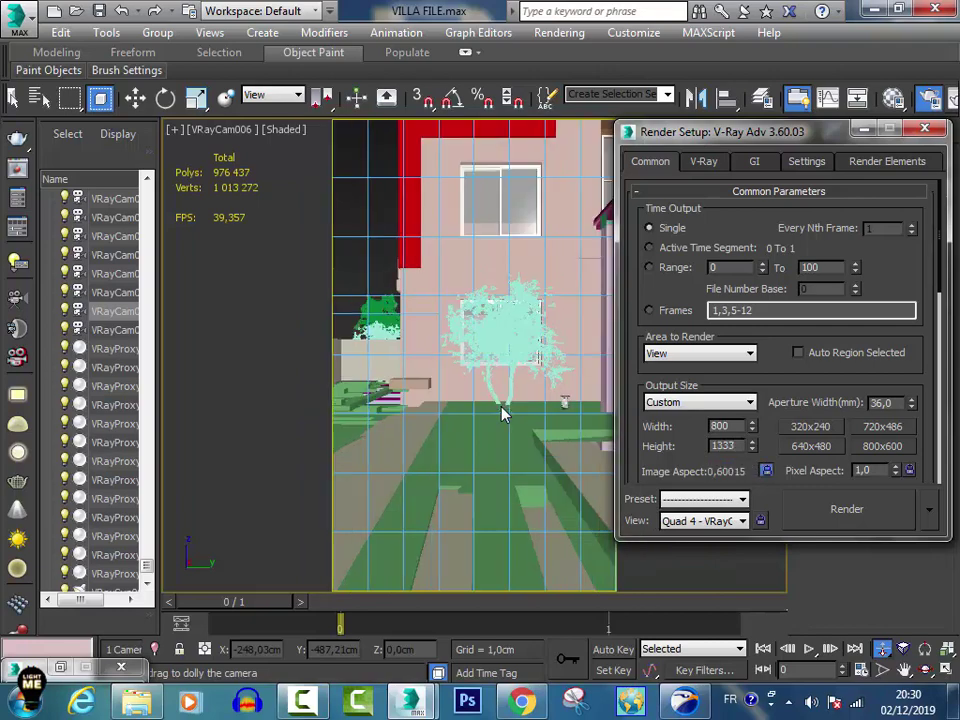
key("F10")
Change the Image Aspect to 0,8 for an 800×1000 portrait output.
scroll(503, 414, "up", 3)
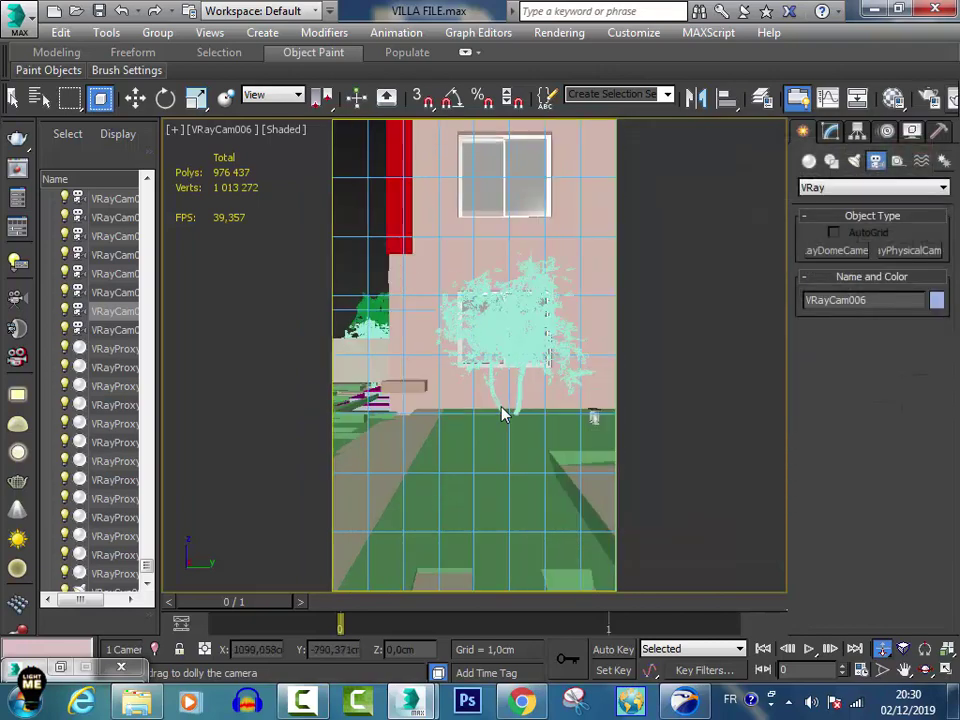
scroll(503, 414, "up", 2)
scroll(503, 414, "down", 5)
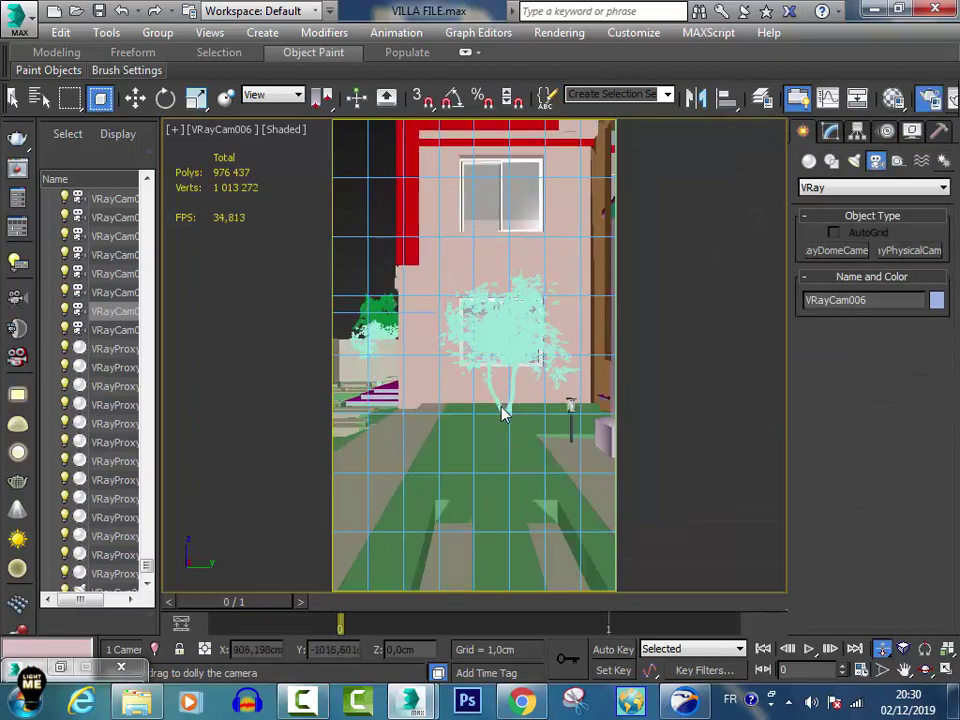
key("F10")
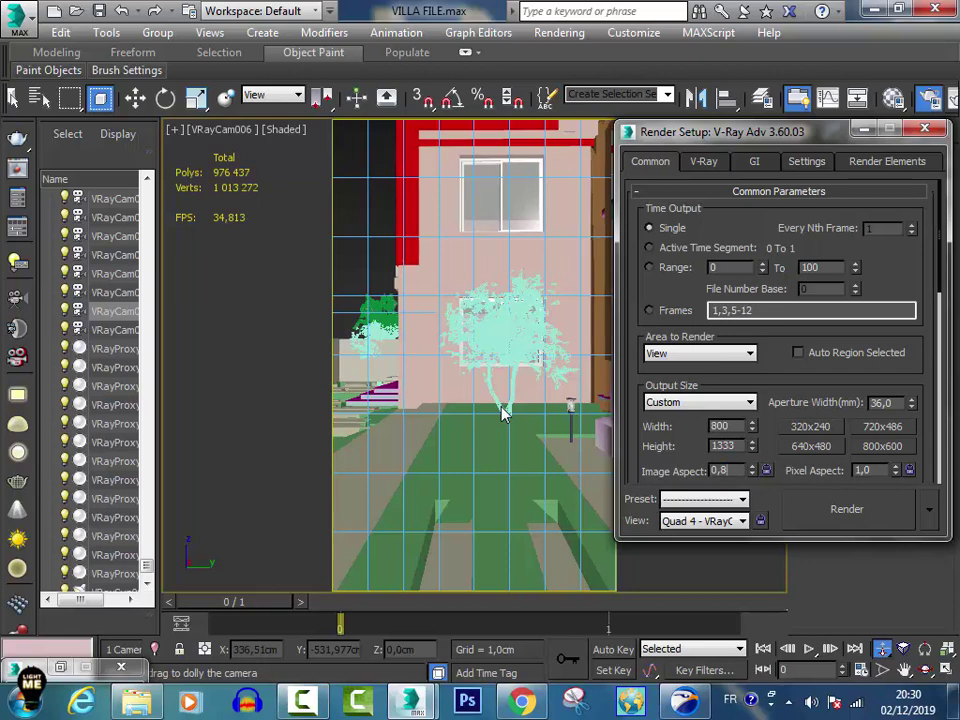
type("0,8")
key("Return")
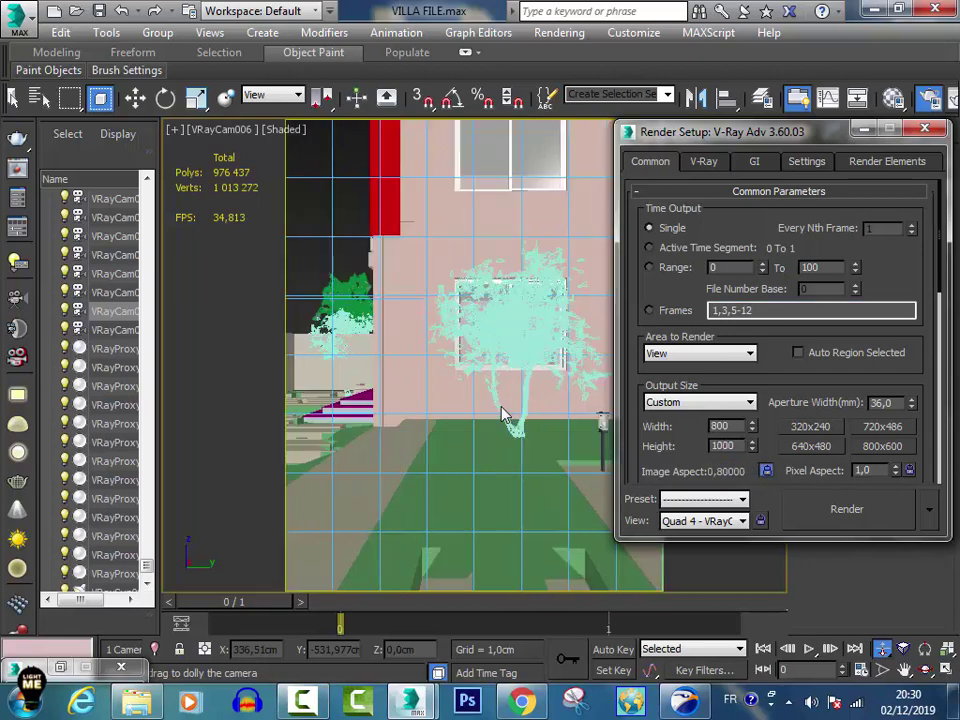
key("F10")
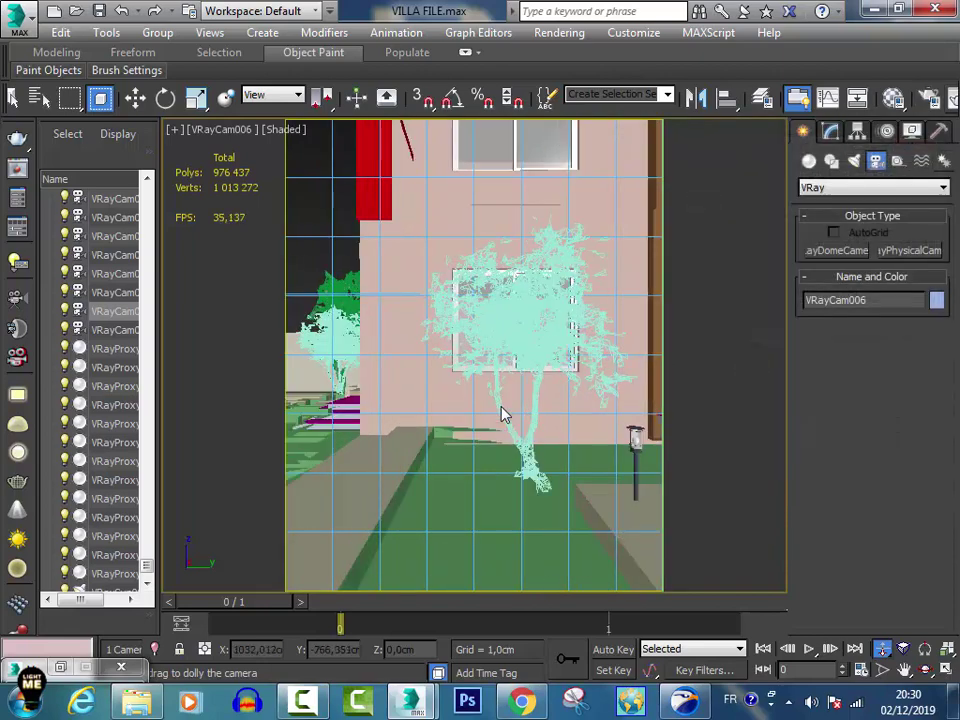
Reframe VRayCam006 on the tree and facade and set its focal length to 18.3 mm.
middle_click_drag(503, 414, 503, 414)
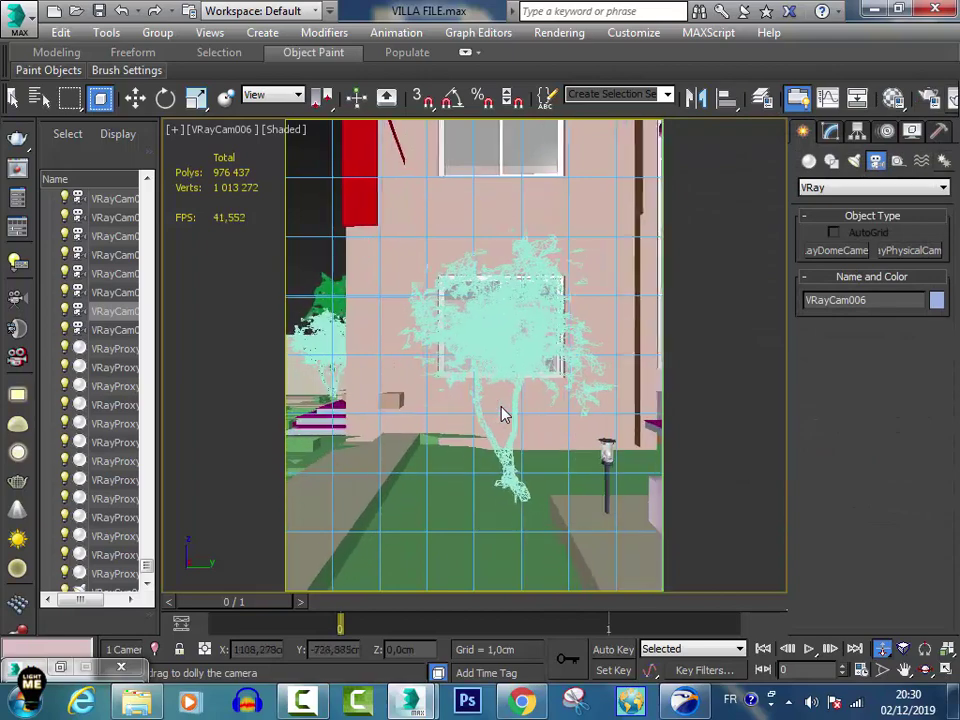
scroll(503, 414, "up", 1)
key("w")
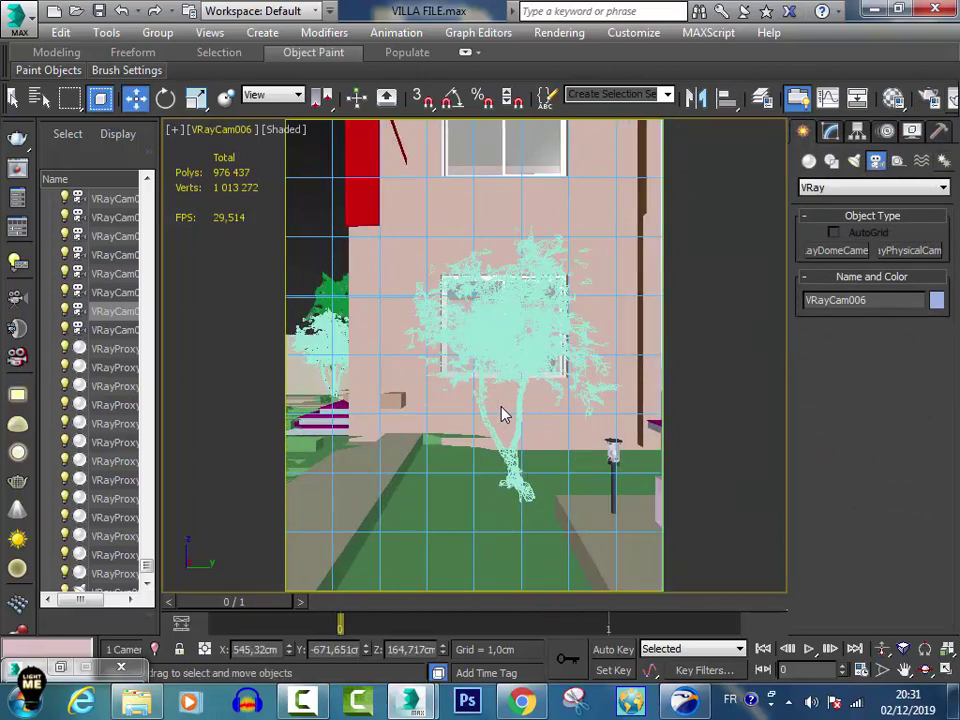
key("v")
key("Escape")
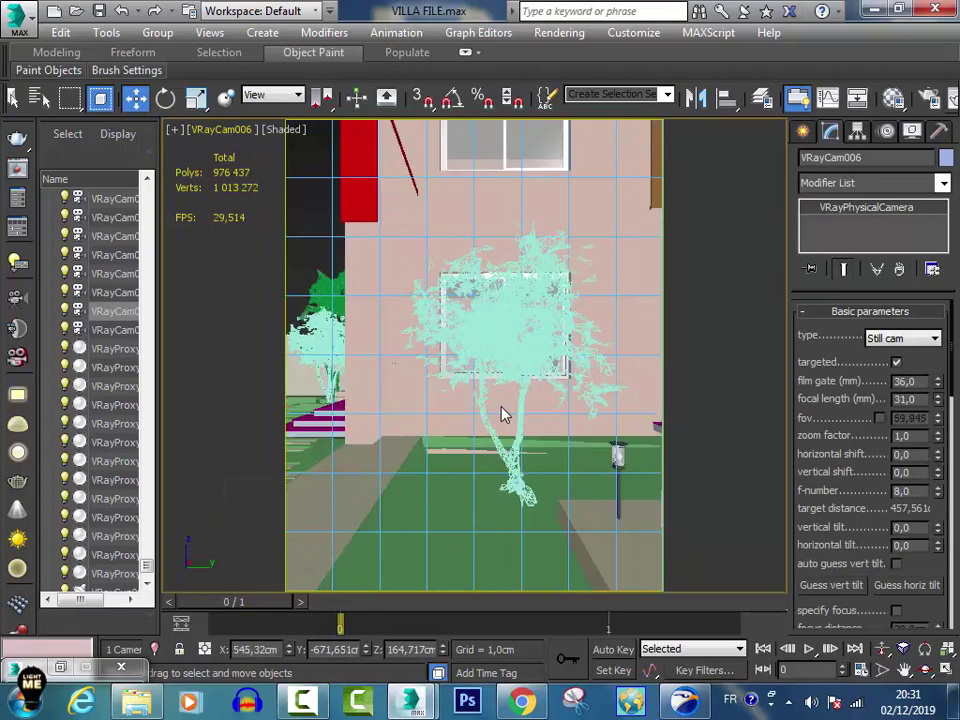
scroll(503, 415, "down", 2)
scroll(503, 415, "down", 2)
scroll(503, 415, "down", 2)
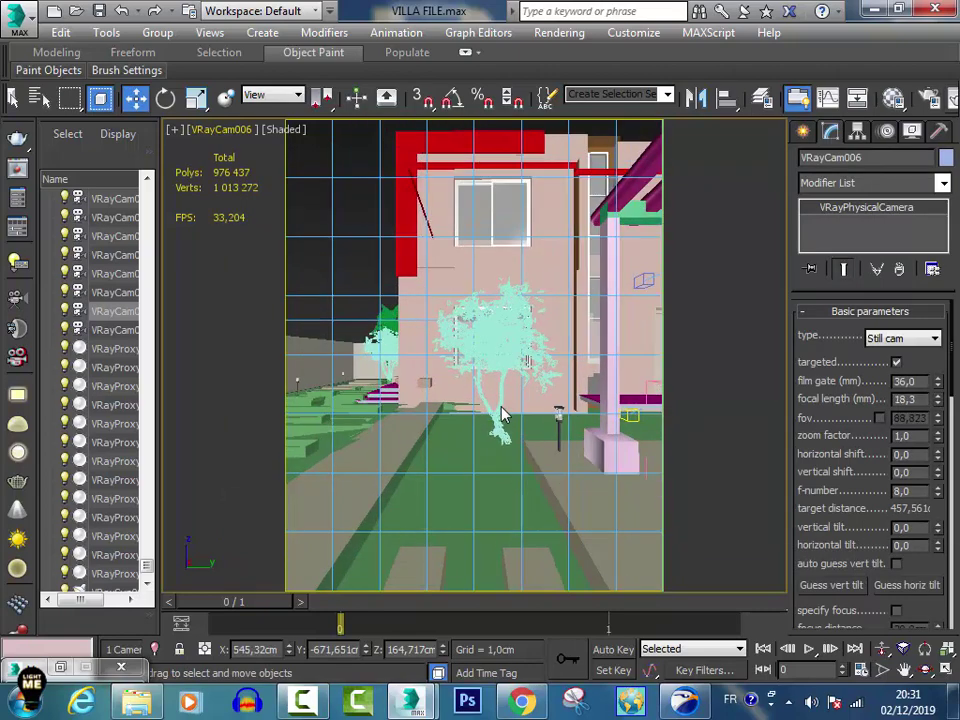
key("ctrl+d")
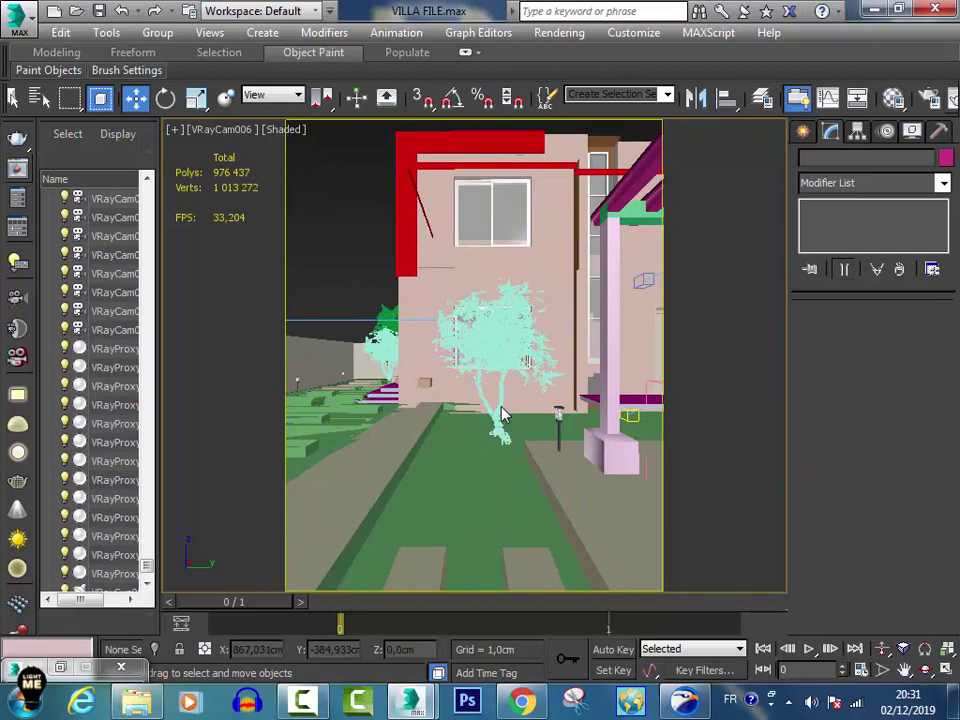
key("alt+Tab")
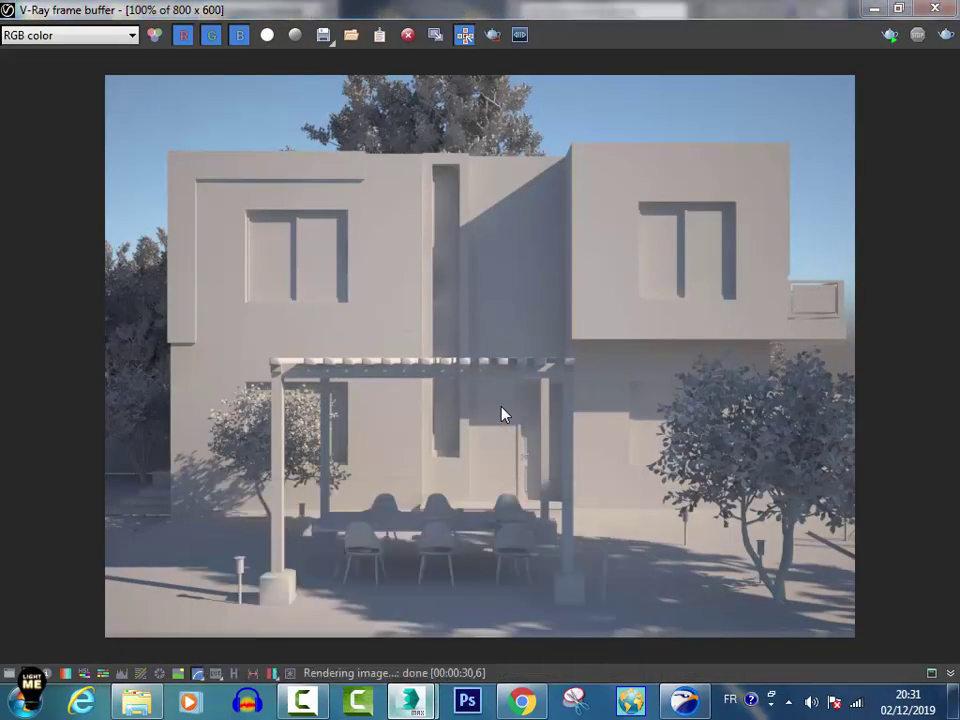
Test-render VRayCam006's 800×1000 view of the tree and villa wall, then return to the viewport.
key("shift+q")
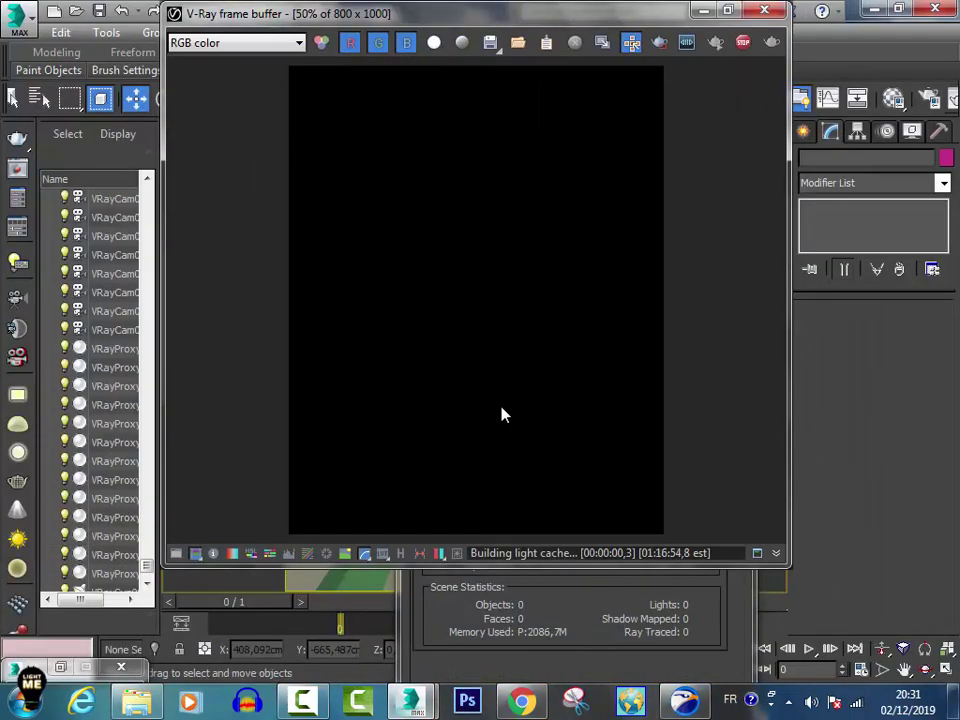
scroll(502, 414, "down", 1)
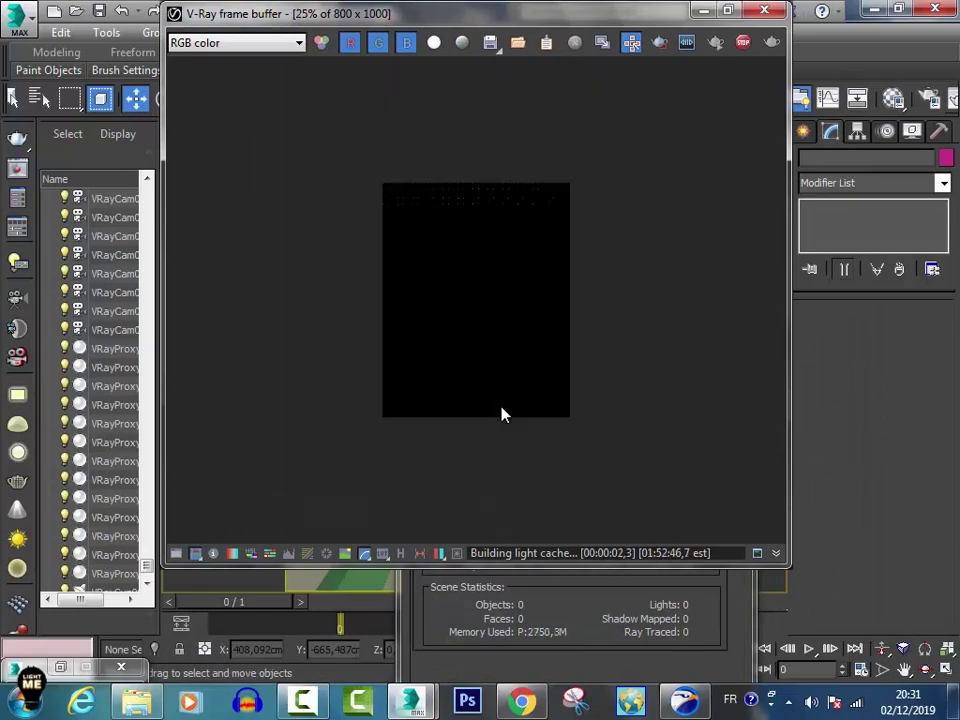
scroll(502, 414, "up", 2)
scroll(502, 414, "down", 1)
scroll(502, 414, "down", 1)
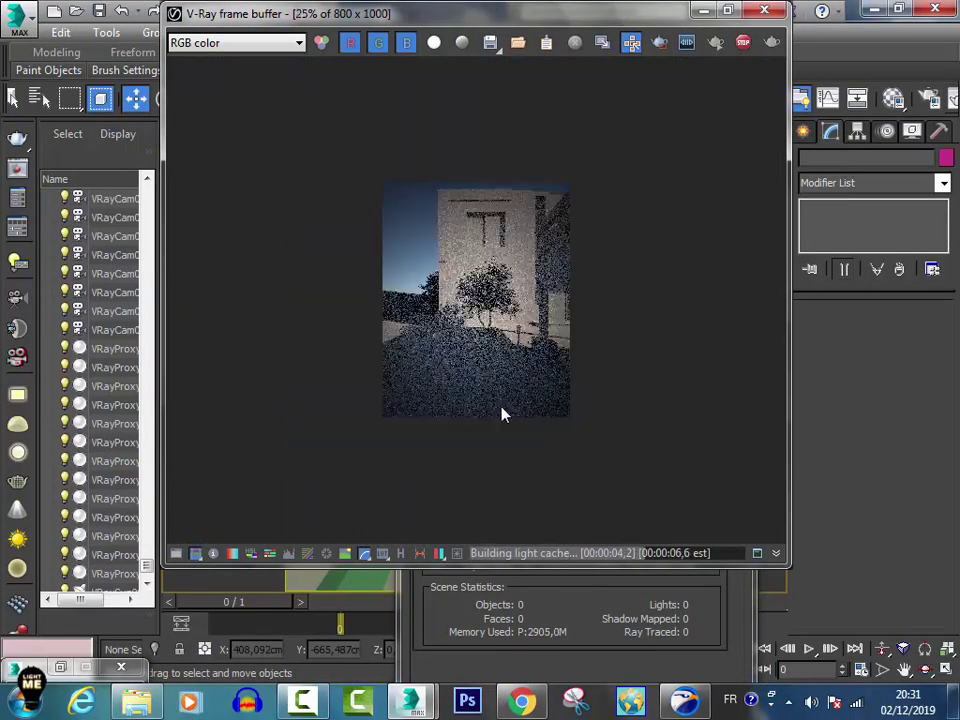
scroll(502, 414, "up", 1)
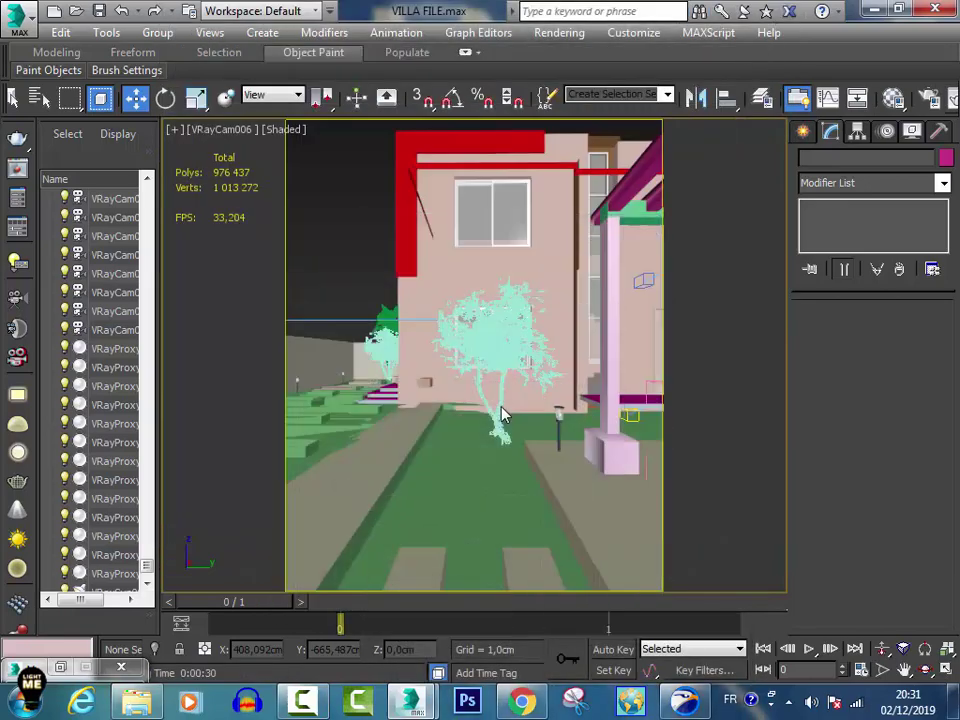
Select VRayCam006 from its viewport label to show its physical camera parameters.
left_click(222, 129)
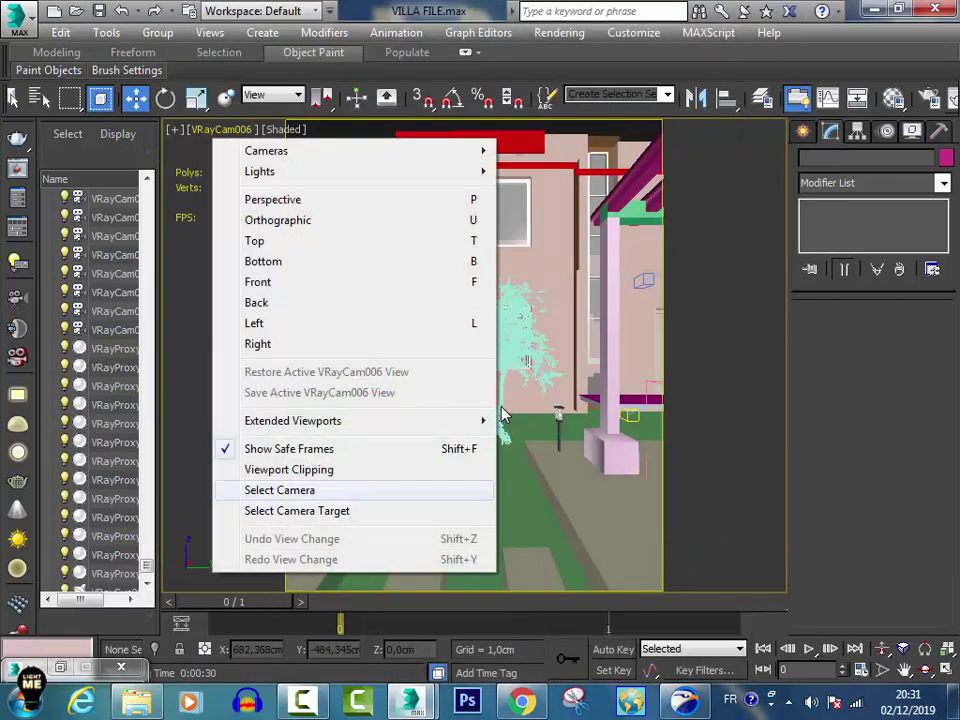
left_click(270, 488)
scroll(870, 460, "down", 3)
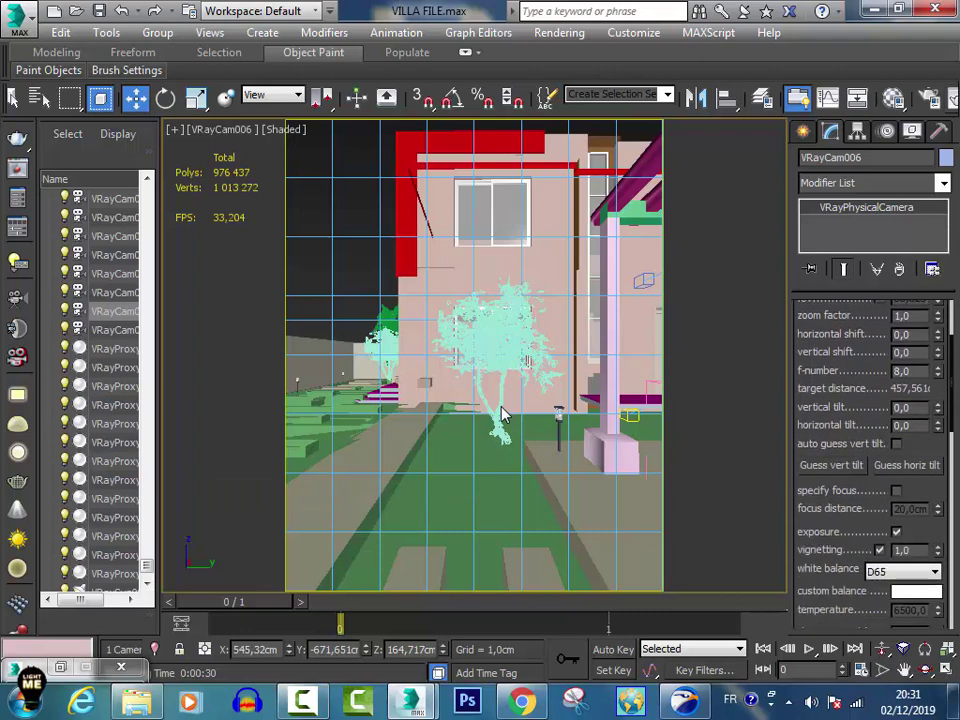
key("super+7")
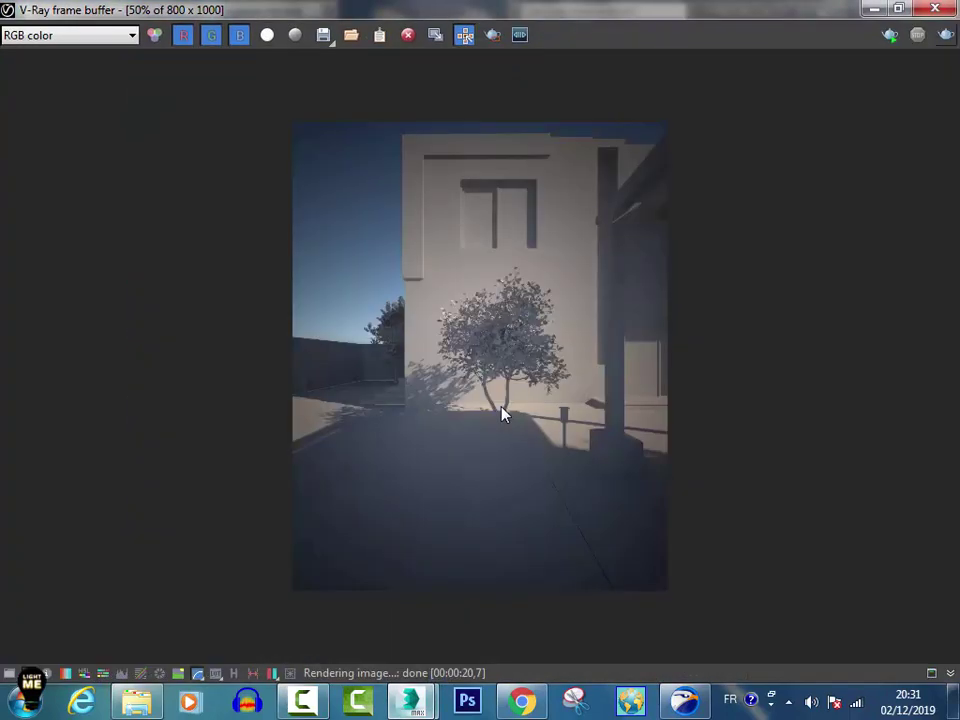
Start and stop a re-render, then reselect VRayCam006 to edit its focal length and tilt.
key("shift+q")
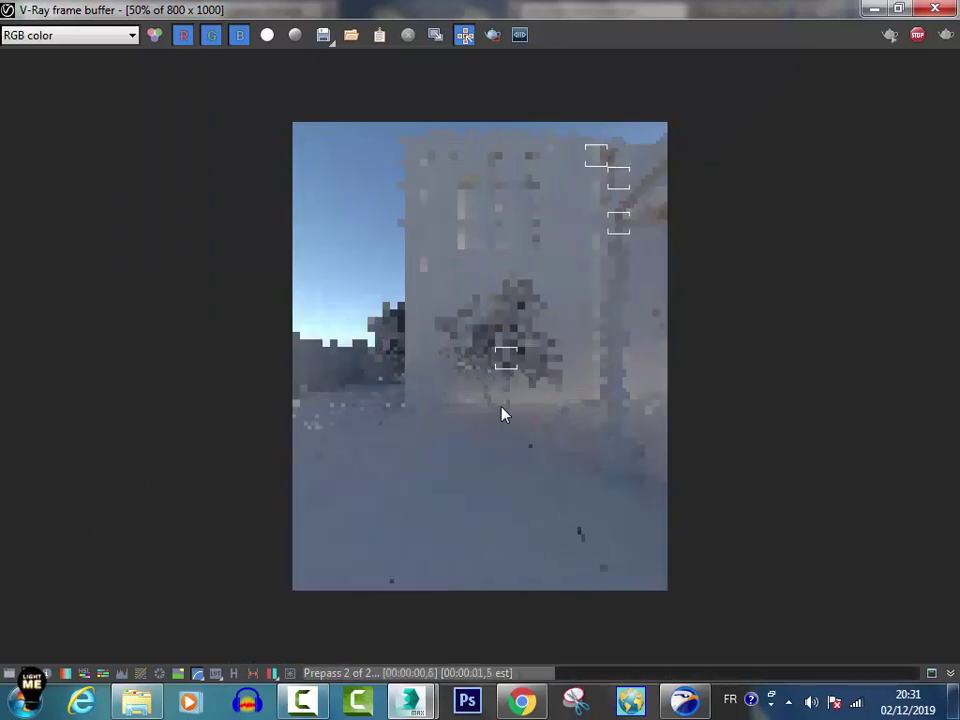
key("Escape")
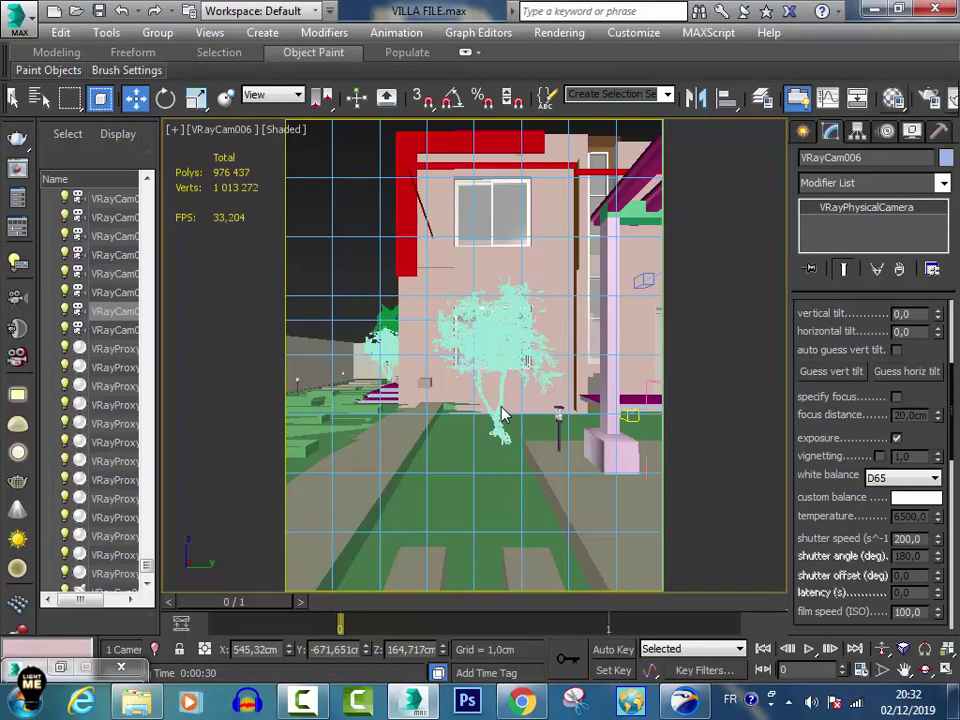
left_click(230, 129)
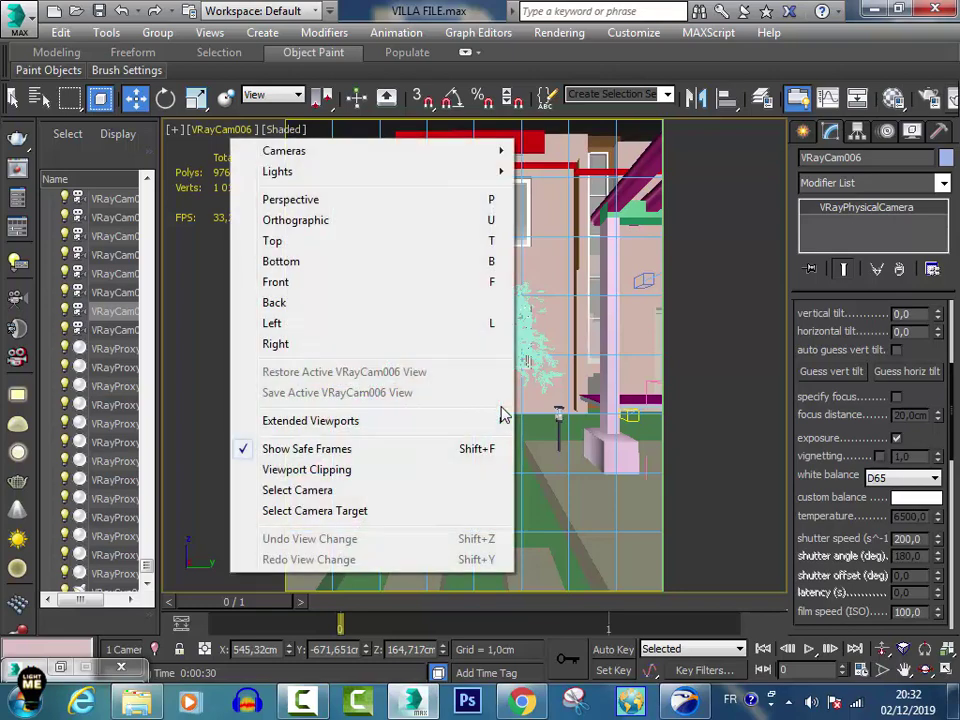
left_click(300, 489)
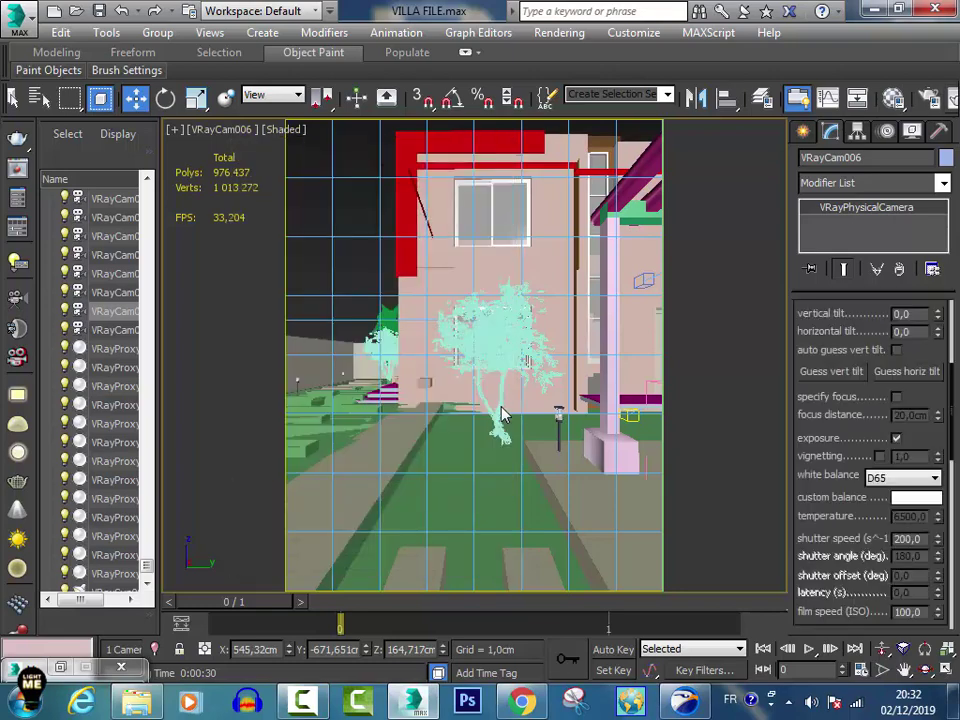
scroll(503, 415, "up", 2)
scroll(503, 415, "up", 2)
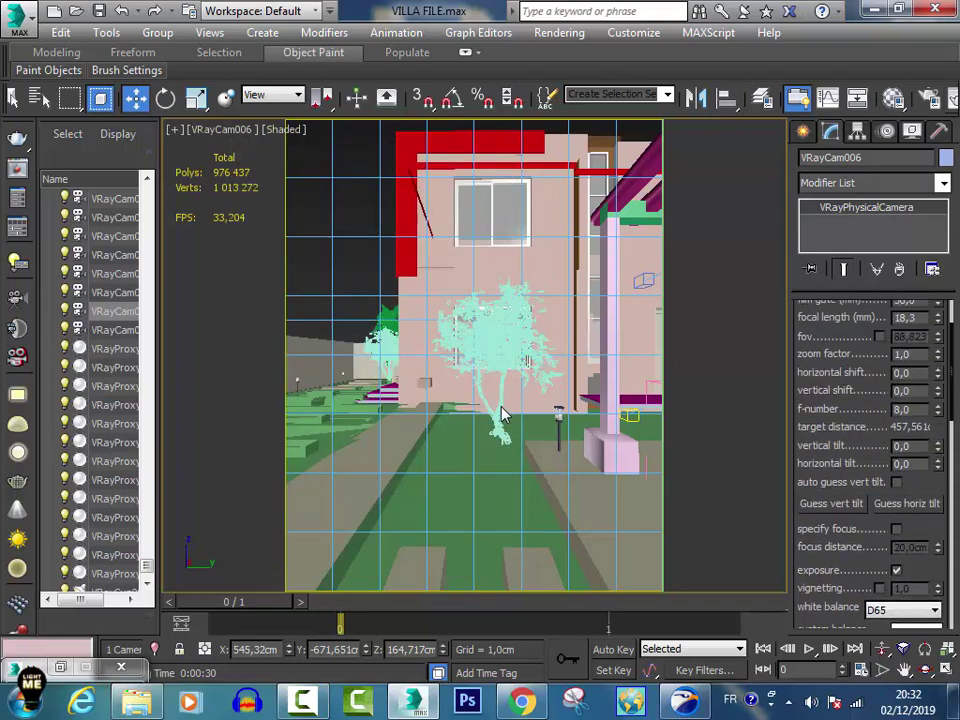
Switch output to the HDTV (video) preset at 800×450 and orbit VRayCam006 toward the porch post.
key("F10")
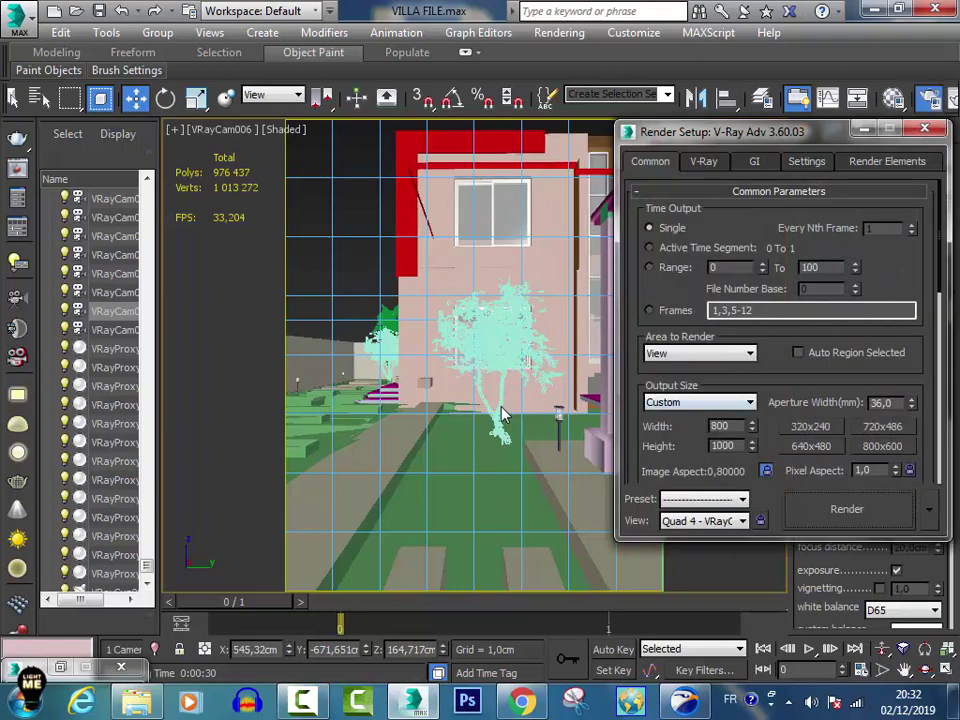
left_click(700, 402)
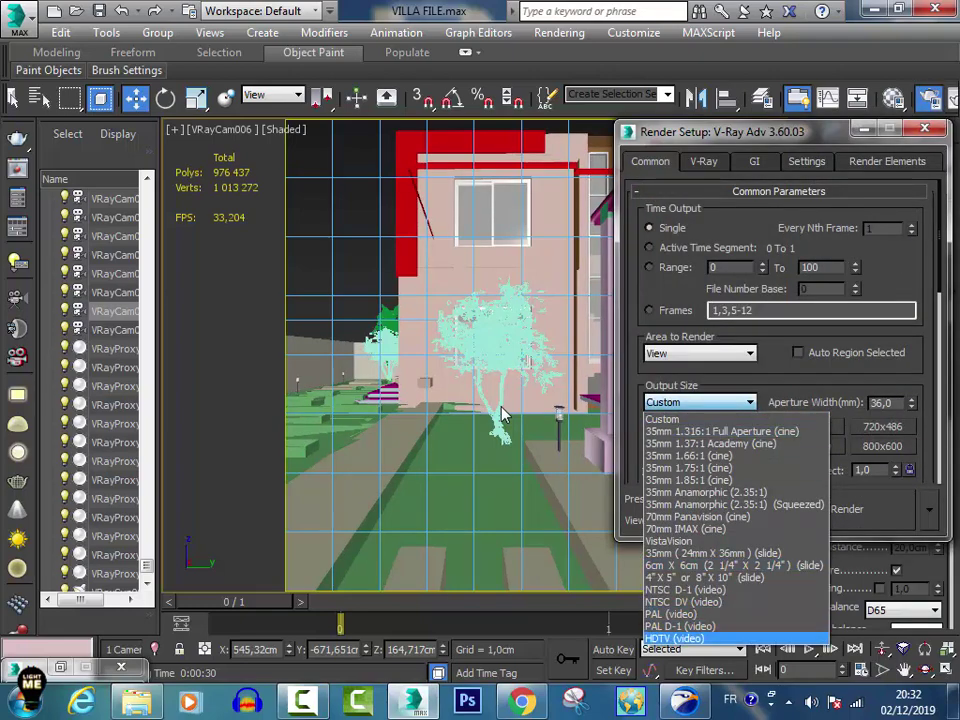
left_click(680, 692)
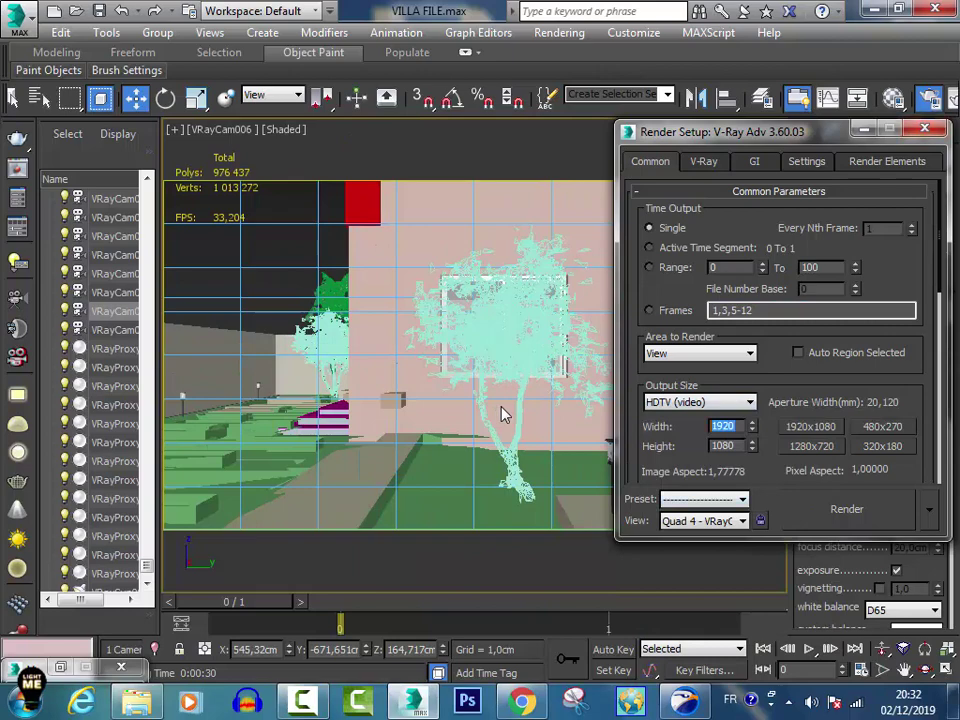
type("800")
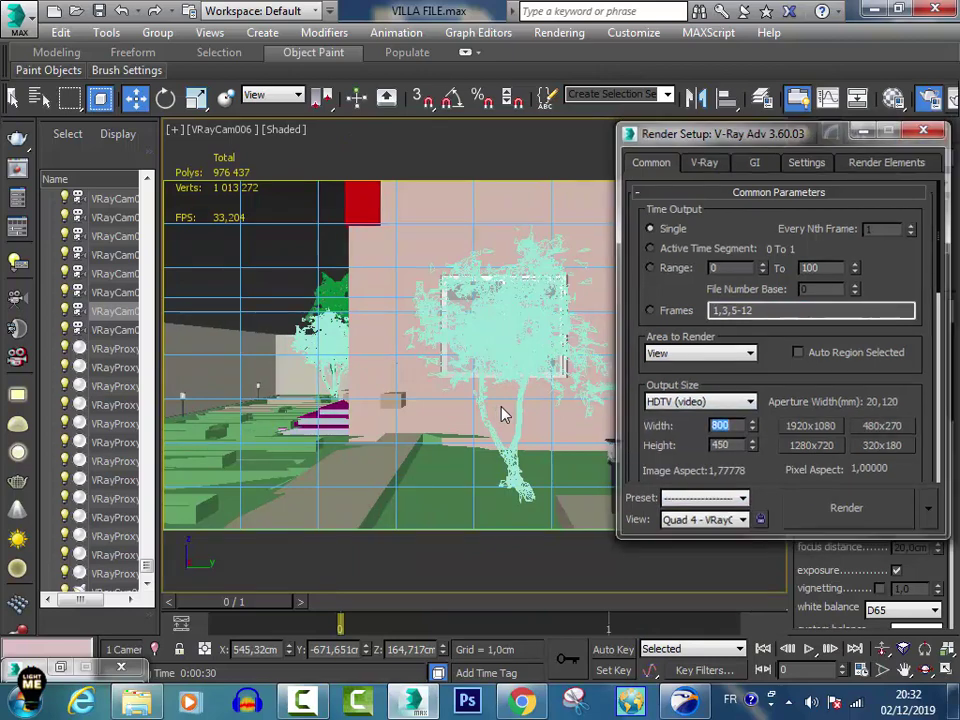
key("F10")
middle_click_drag(503, 415, 503, 415, "alt")
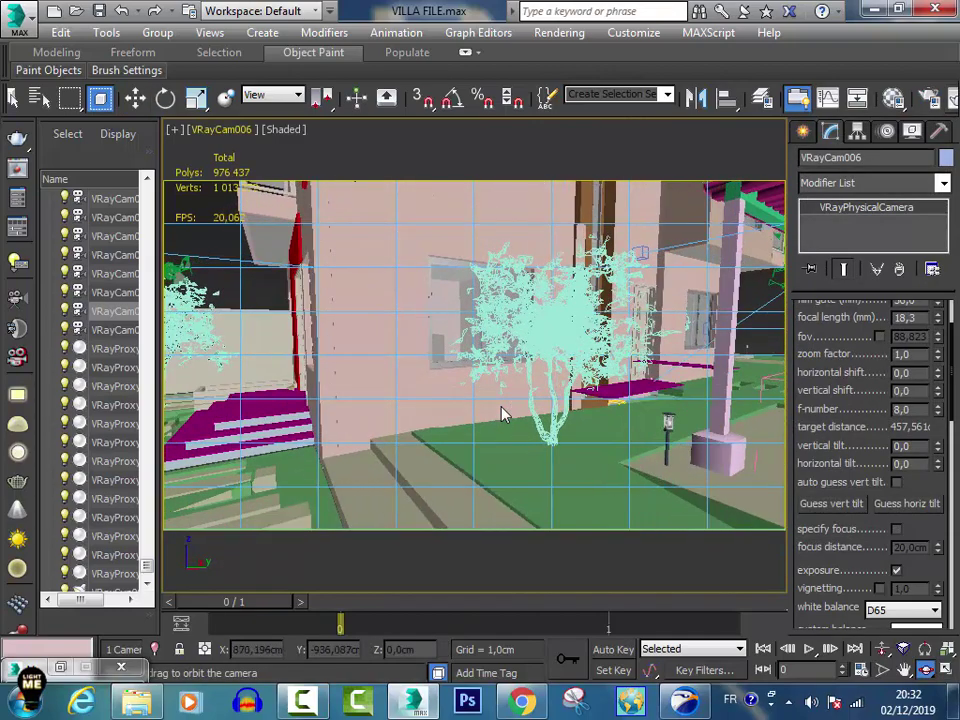
Shift VRayCam006's view toward the tree and house and set its focal length to 35 mm.
key("w")
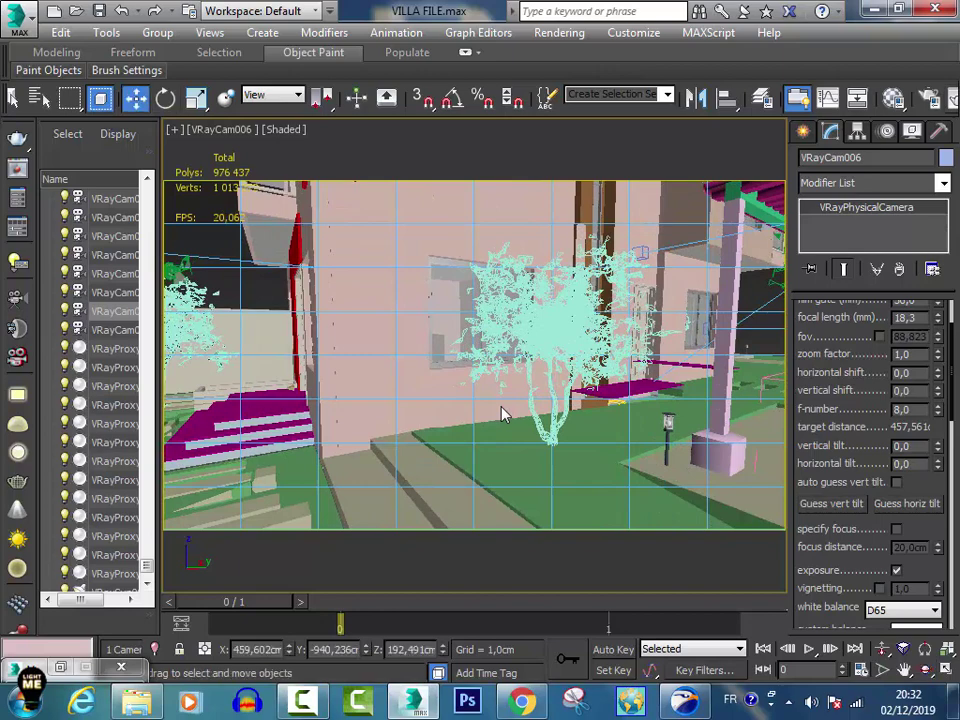
middle_click_drag(503, 415, 503, 415, "alt")
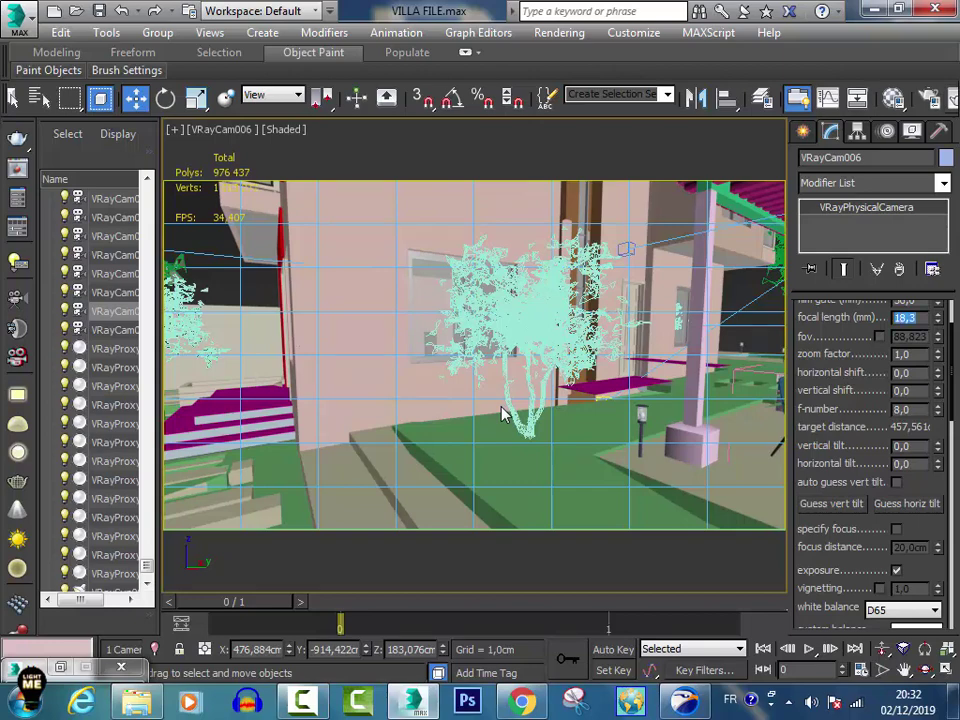
type("35")
key("Return")
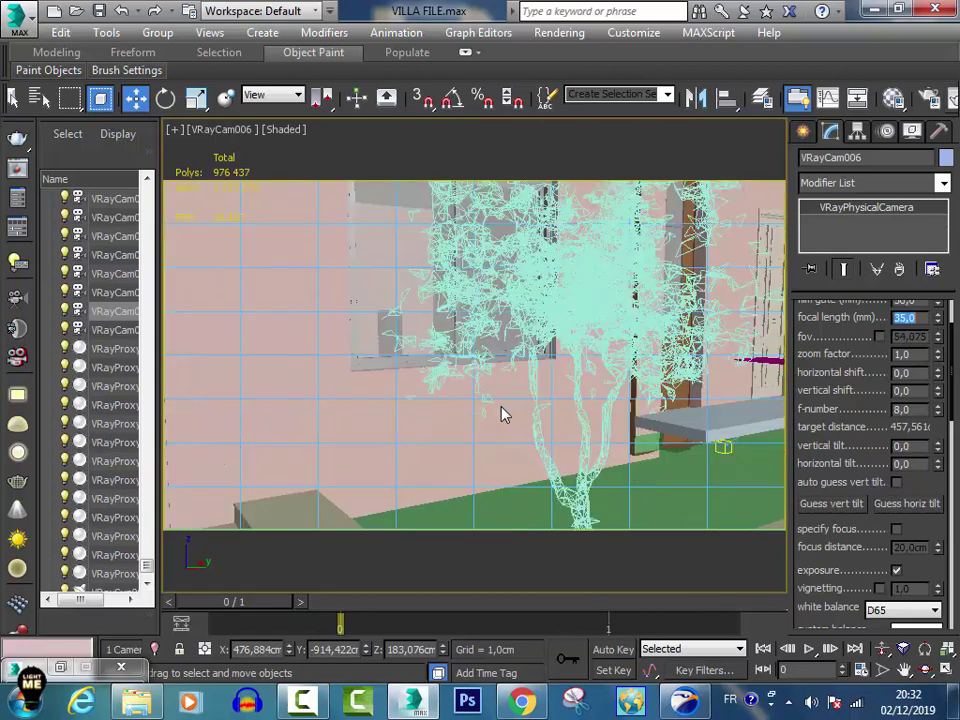
Dolly the camera back to about 942 cm to frame the tree, steps and porch.
scroll(503, 415, "down", 3)
scroll(503, 415, "down", 3)
scroll(503, 415, "down", 3)
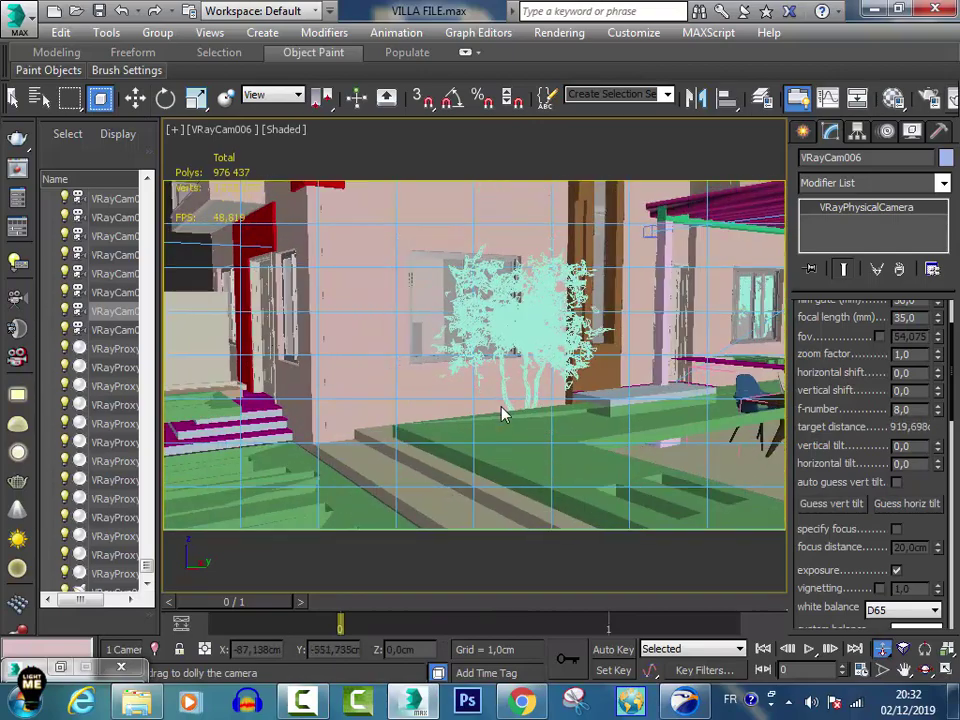
scroll(503, 415, "down", 1)
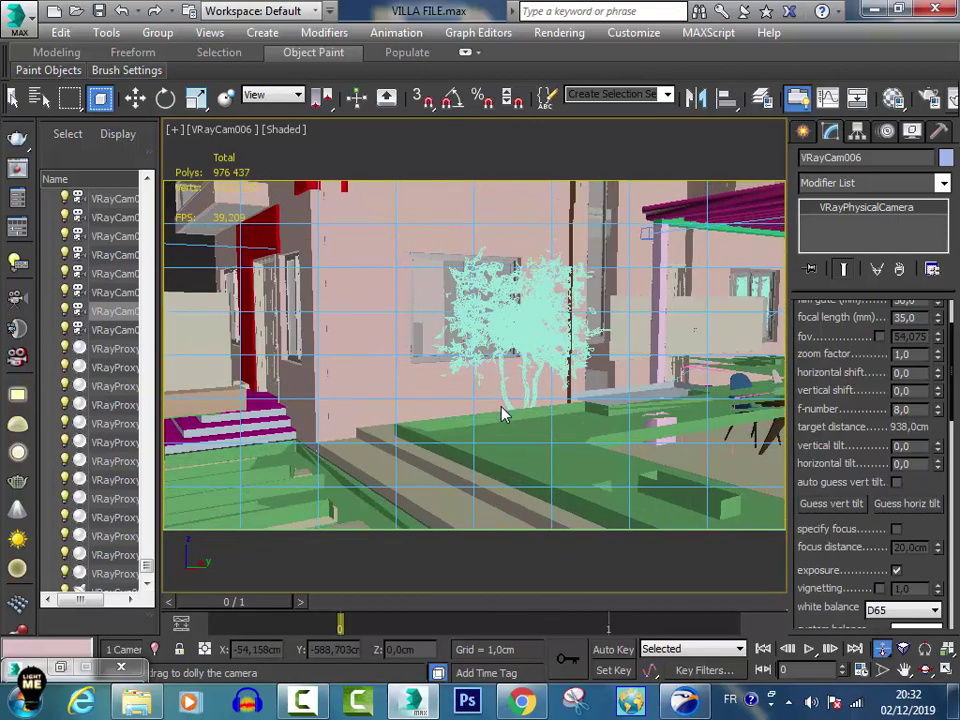
scroll(503, 415, "down", 1)
scroll(503, 415, "down", 1)
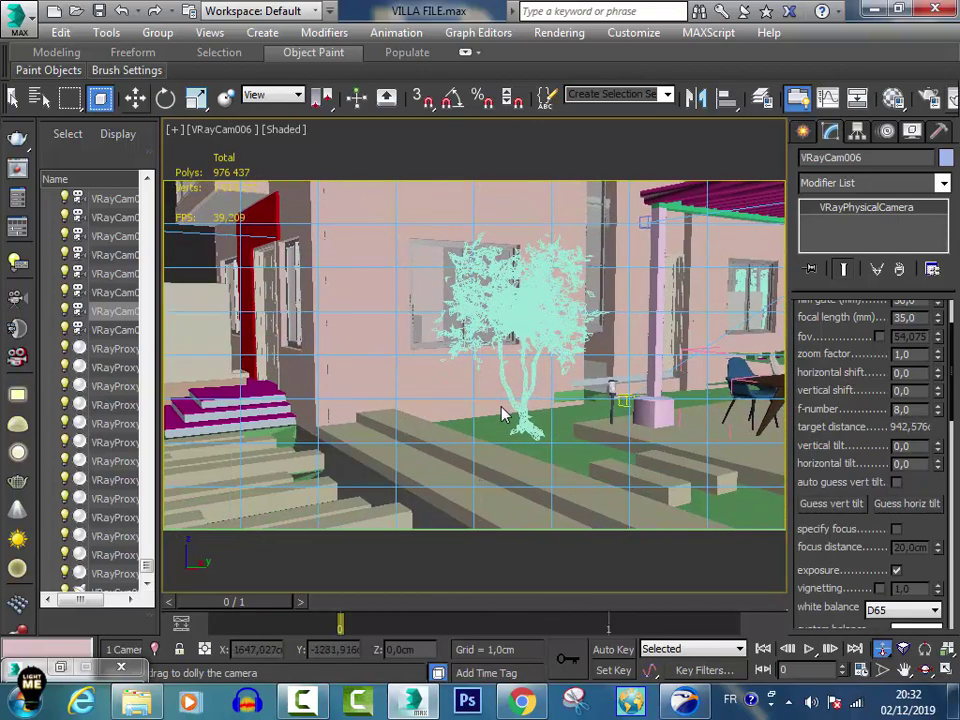
Exit dolly mode and dolly VRayCam006 in and back out to adjust the framing.
right_click(503, 415)
left_click(222, 129)
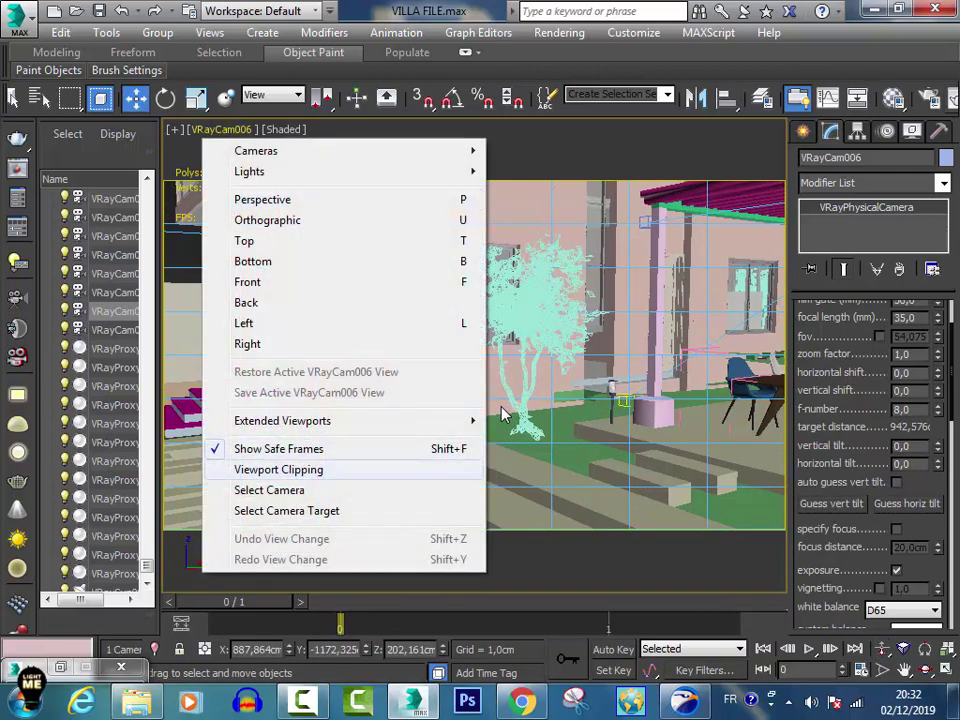
key("Escape")
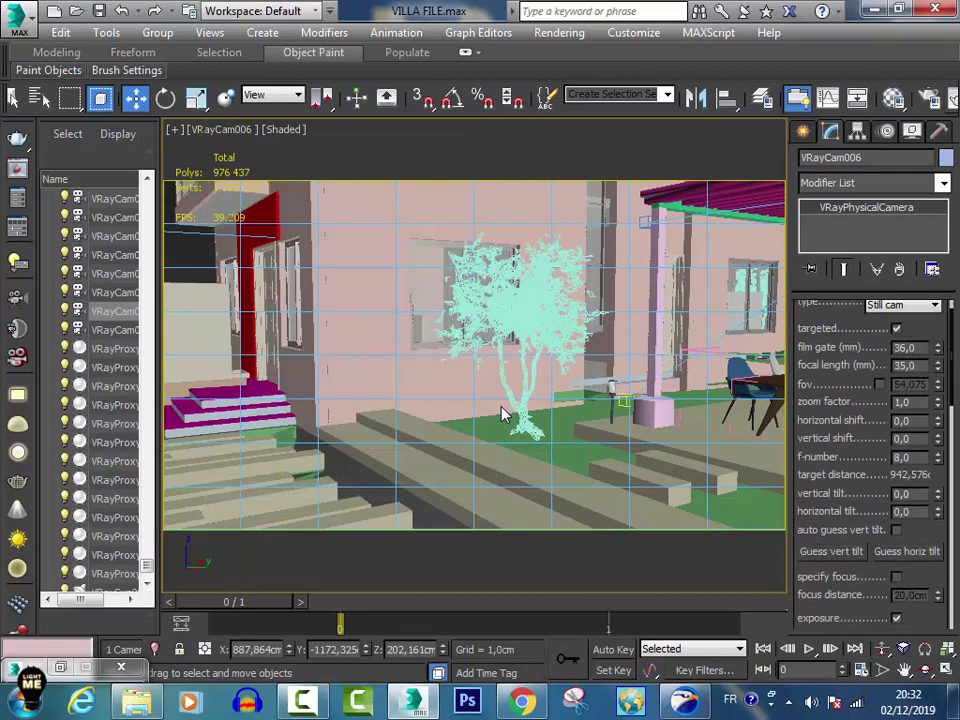
scroll(870, 450, "down", 2)
scroll(870, 450, "down", 1)
scroll(870, 450, "down", 2)
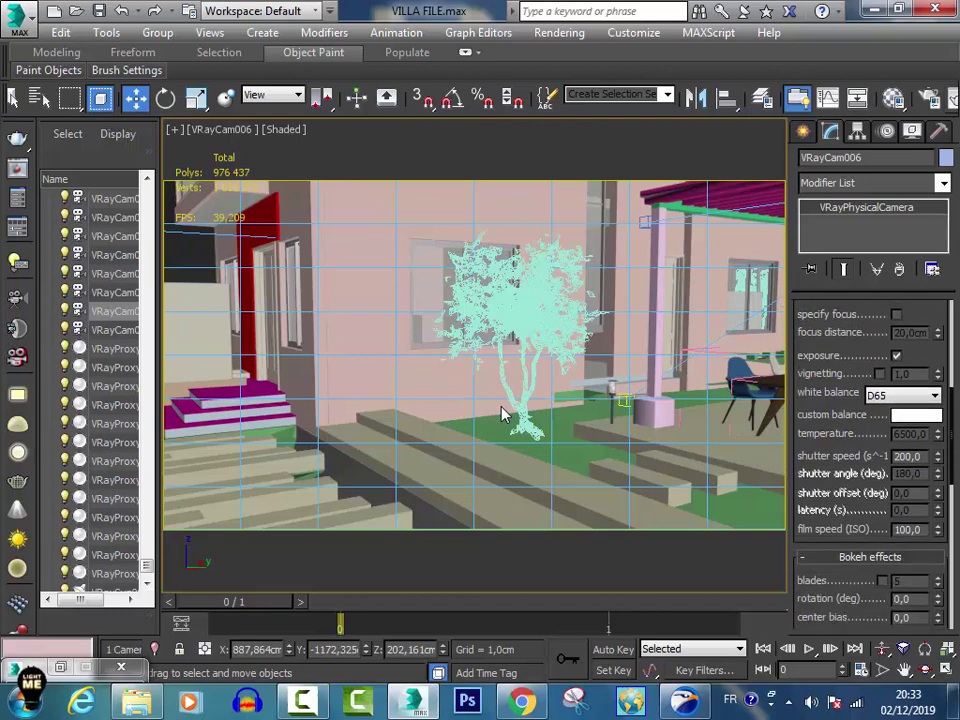
scroll(870, 450, "down", 2)
scroll(870, 450, "up", 5)
scroll(870, 450, "up", 1)
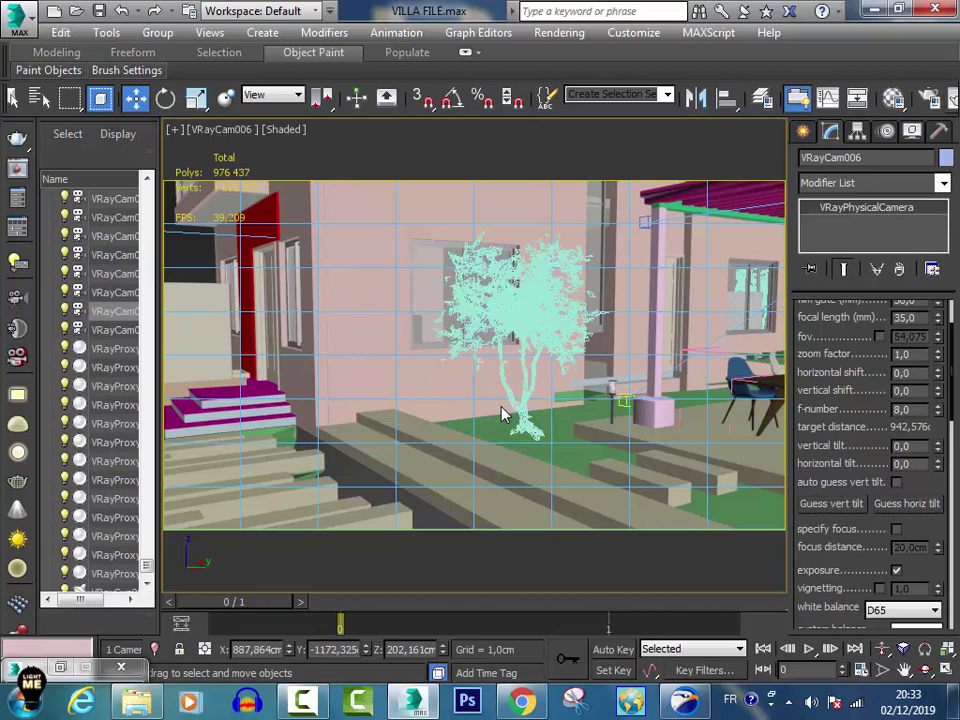
scroll(503, 414, "up", 3)
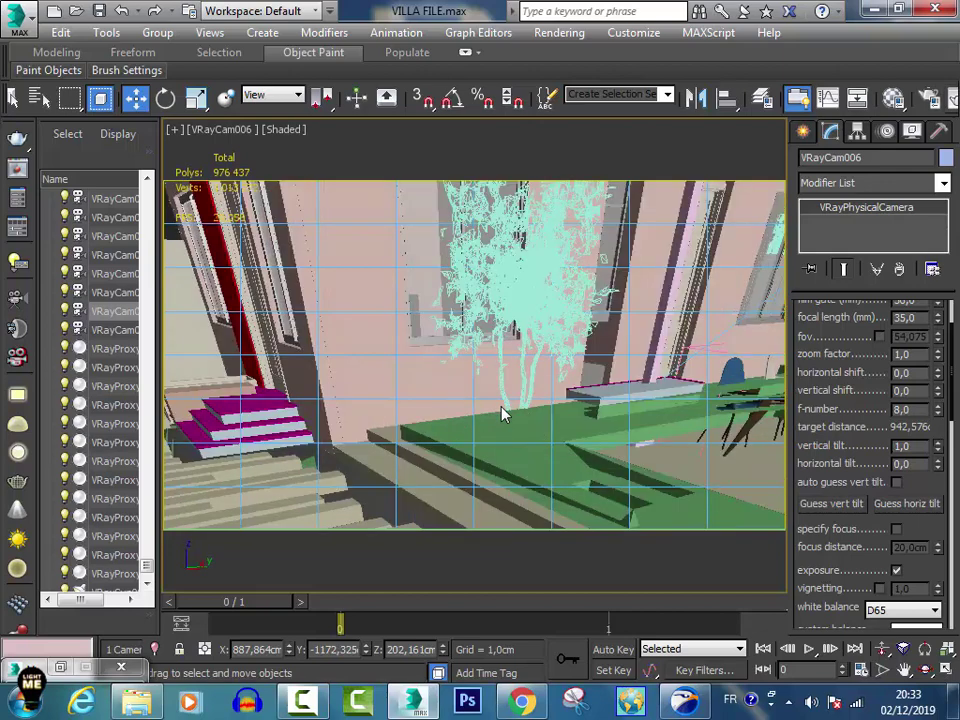
Try vertical tilt values 0,05, -0,09, -0,15, -0,07, 0,12 and -0,03 on VRayCam006.
type("0,05")
key("Return")
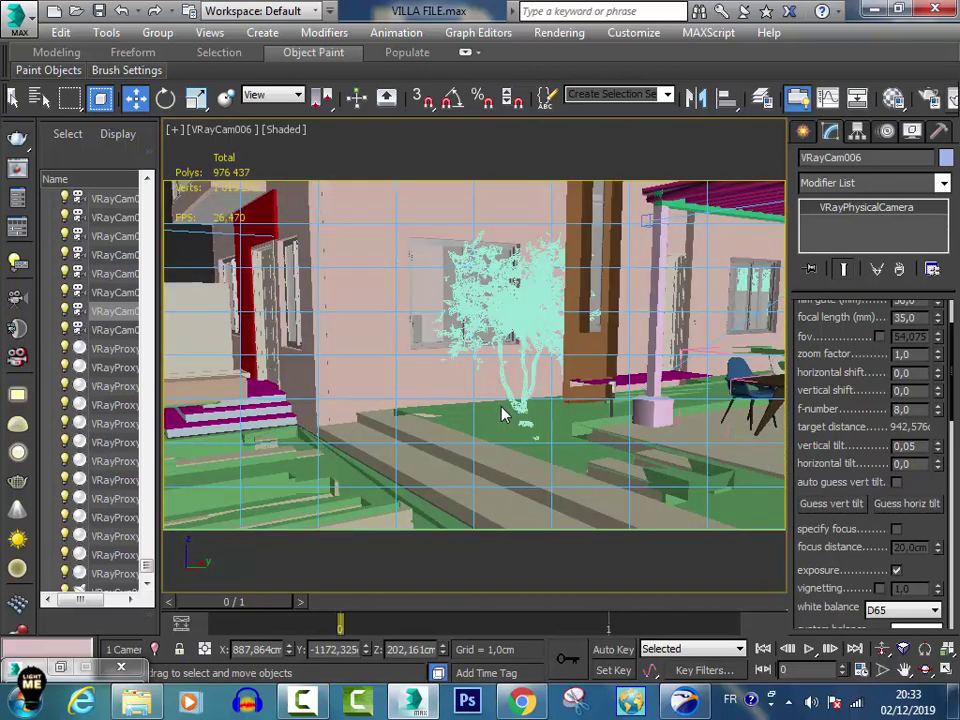
type("-0,09")
key("Return")
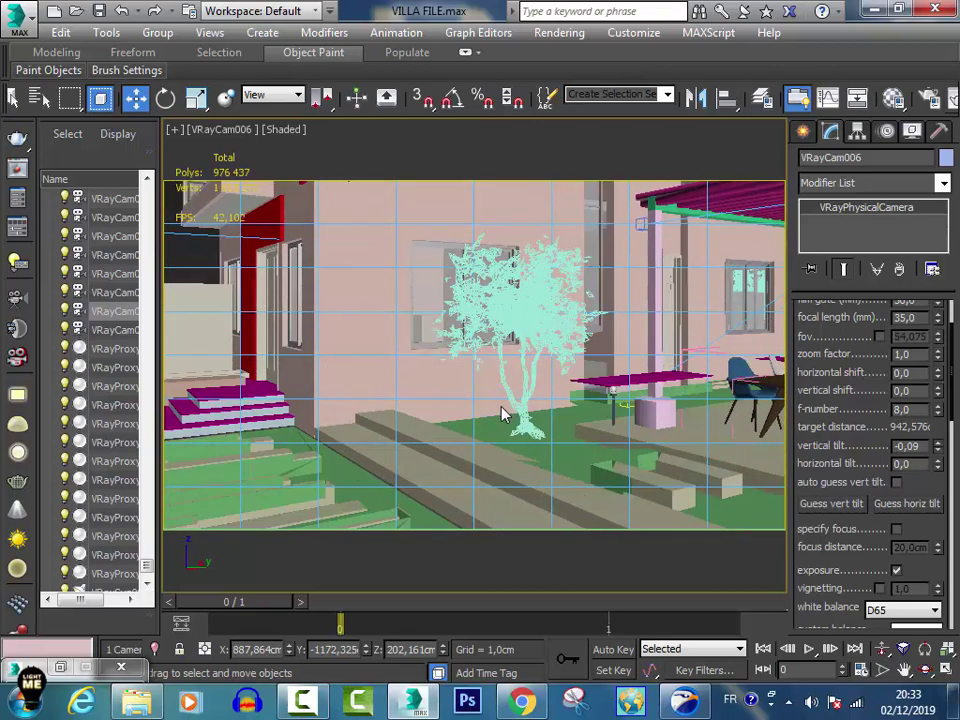
type("-0,15")
key("Return")
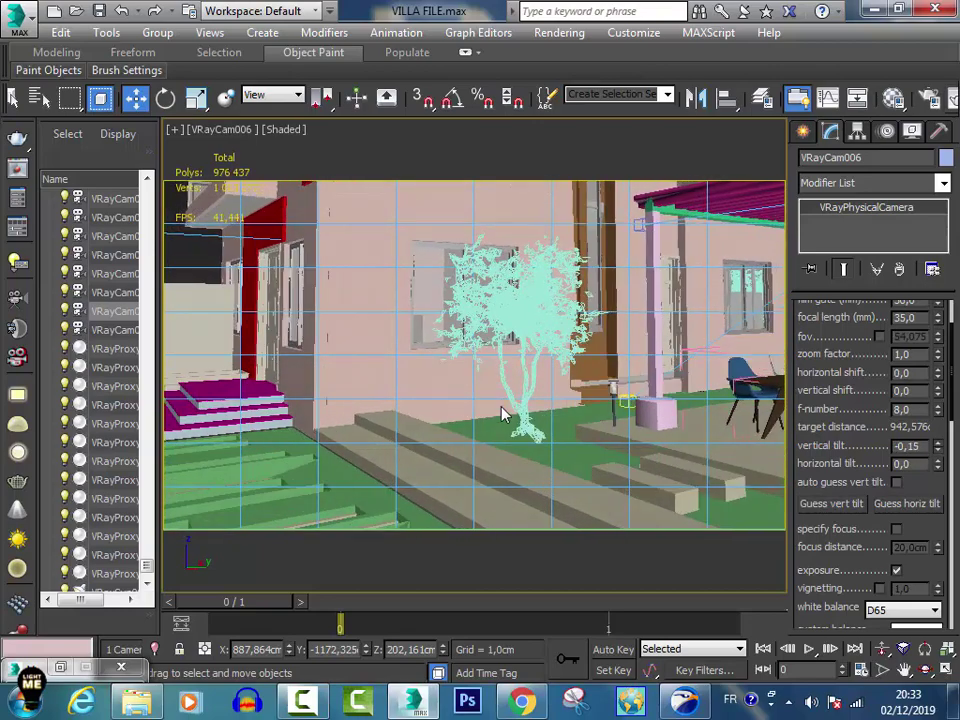
type("-0,07")
key("Return")
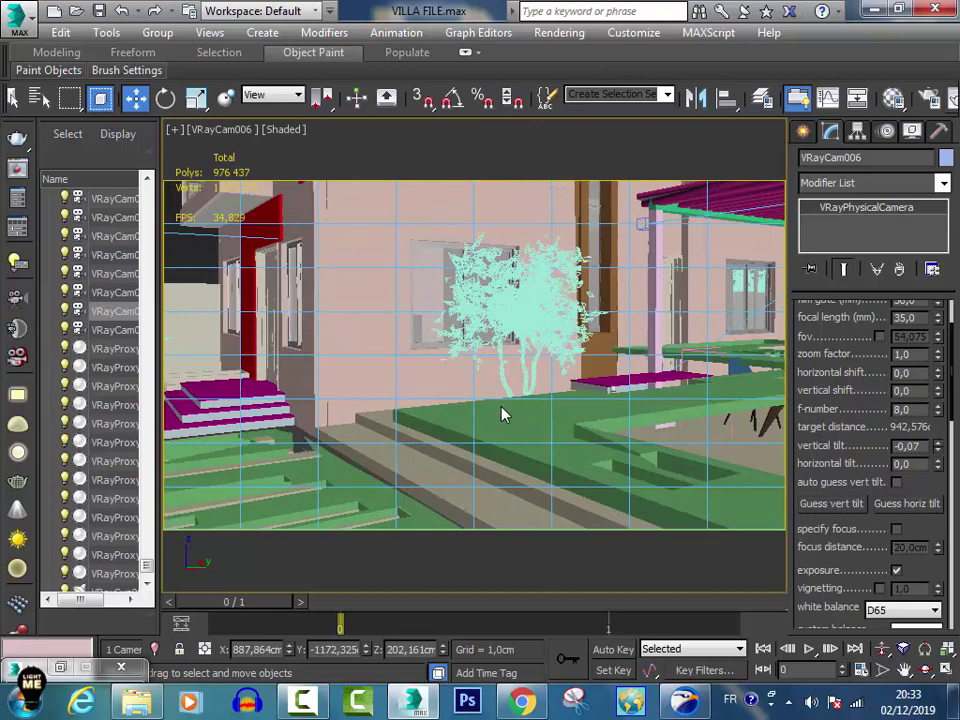
type("0,12")
key("Return")
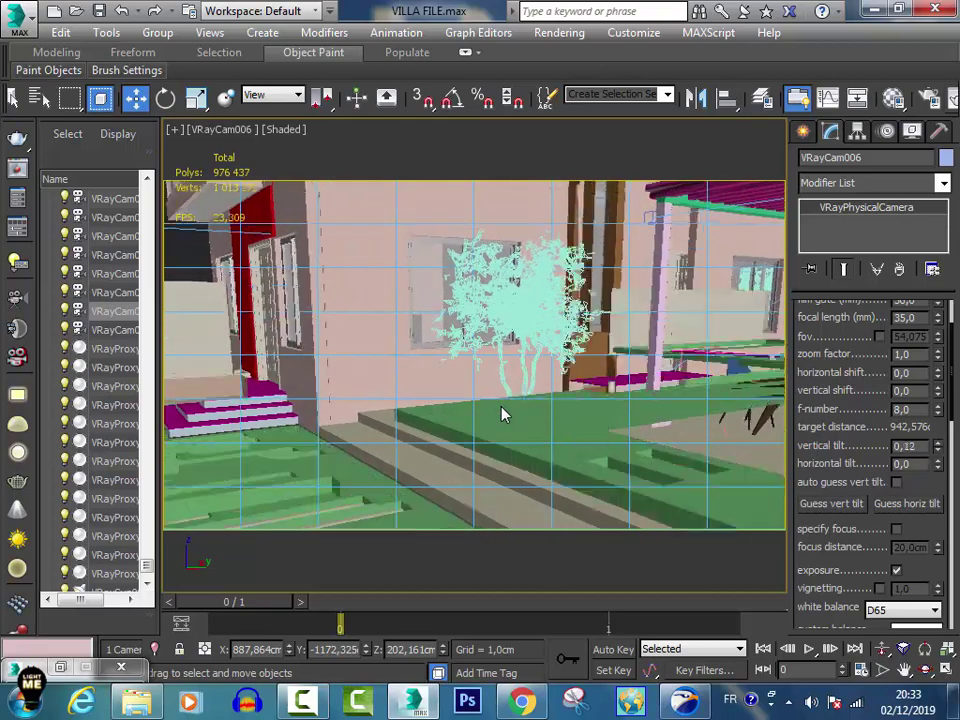
type("-0,03")
key("Return")
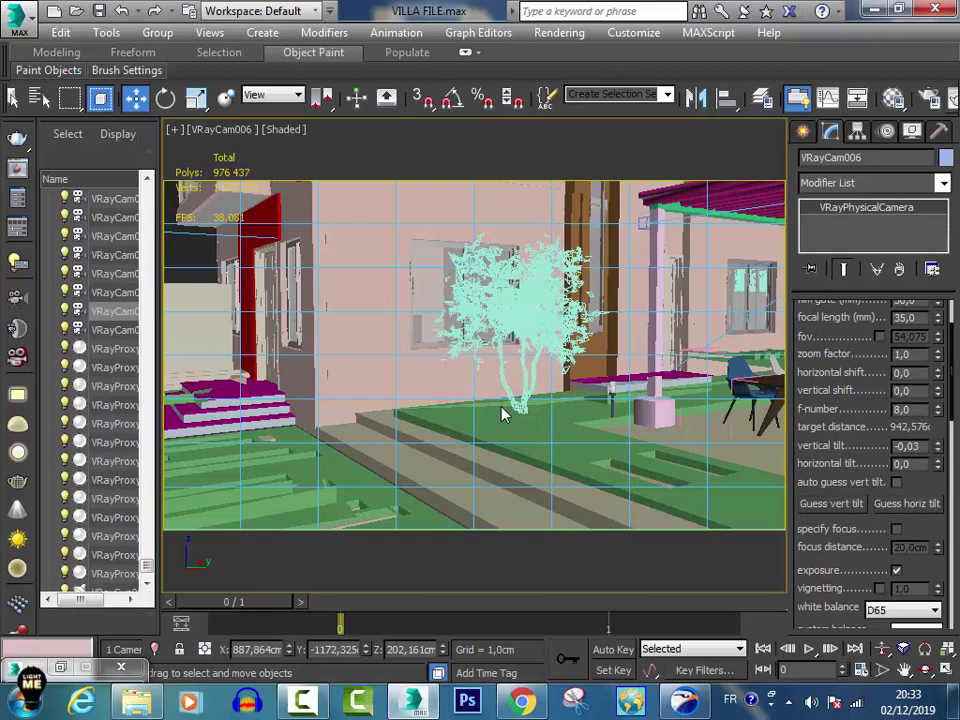
Enable auto guess vertical tilt (-0,087) and launch a test render.
key("Tab")
key("Tab")
key("space")
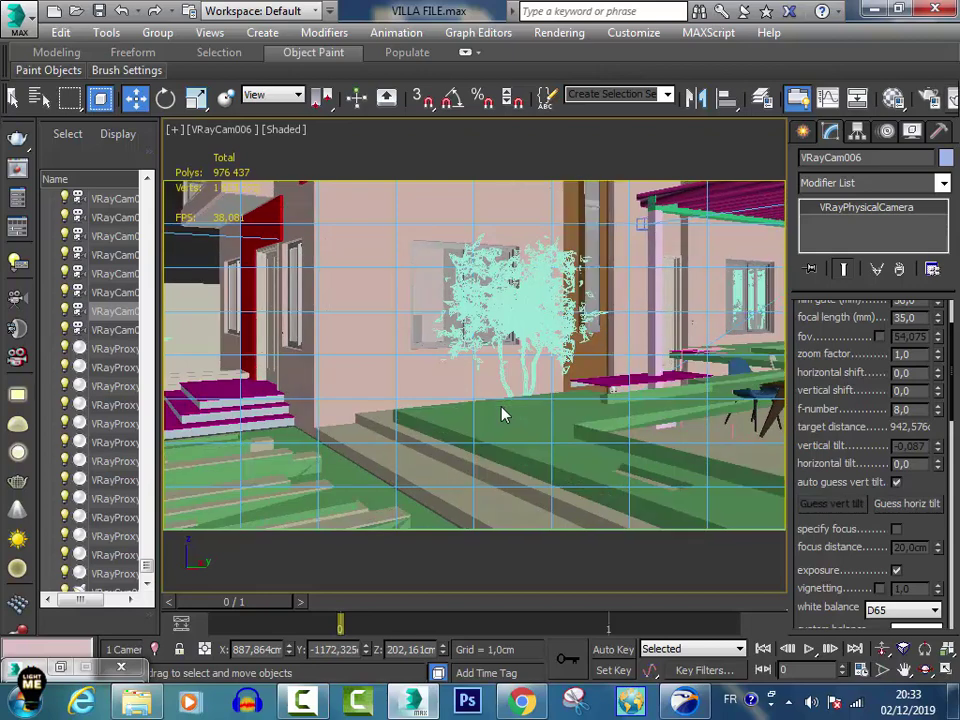
key("shift+q")
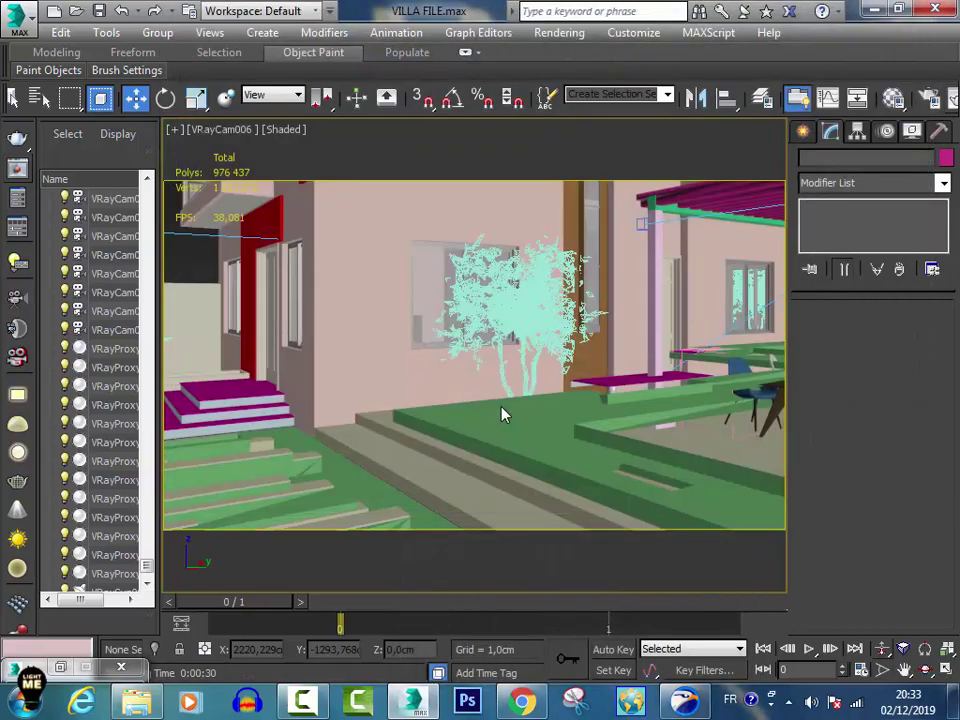
Dolly VRayCam006 in and back out to frame the entrance steps and tree.
scroll(503, 415, "down", 3)
scroll(503, 415, "down", 3)
scroll(503, 415, "down", 3)
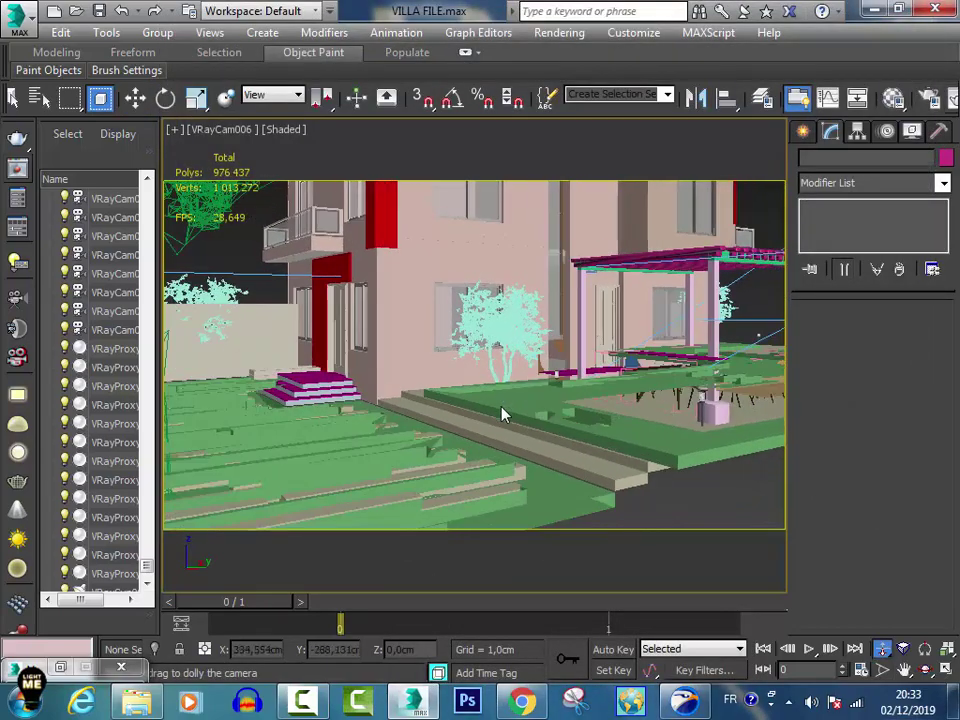
scroll(503, 415, "down", 2)
scroll(503, 415, "down", 2)
scroll(503, 415, "down", 2)
scroll(503, 415, "down", 2)
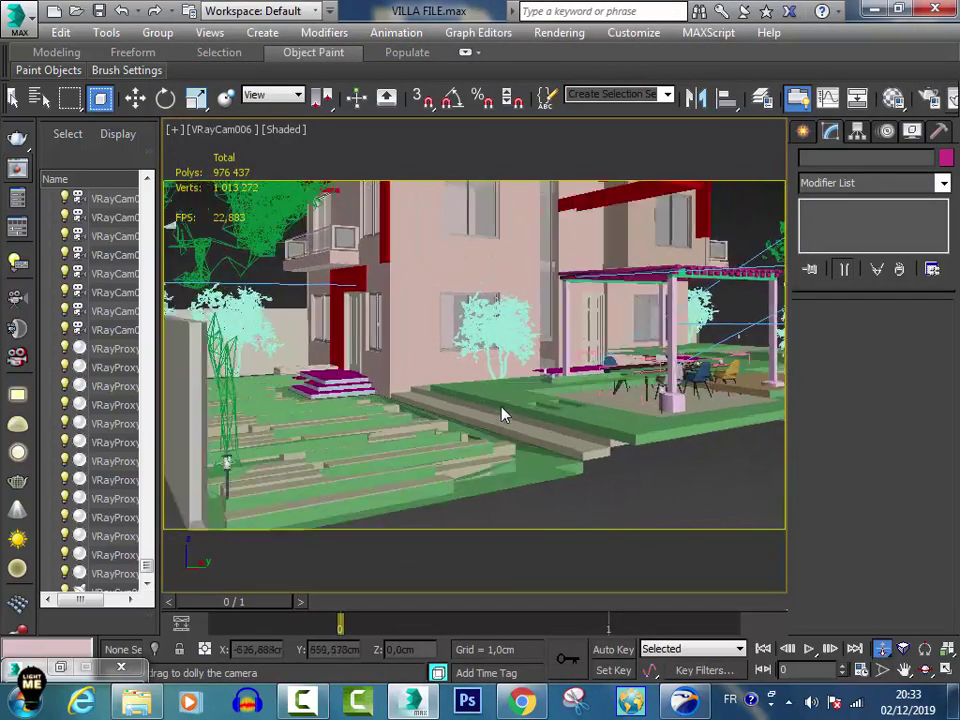
scroll(503, 415, "up", 3)
scroll(503, 415, "down", 2)
scroll(503, 415, "up", 1)
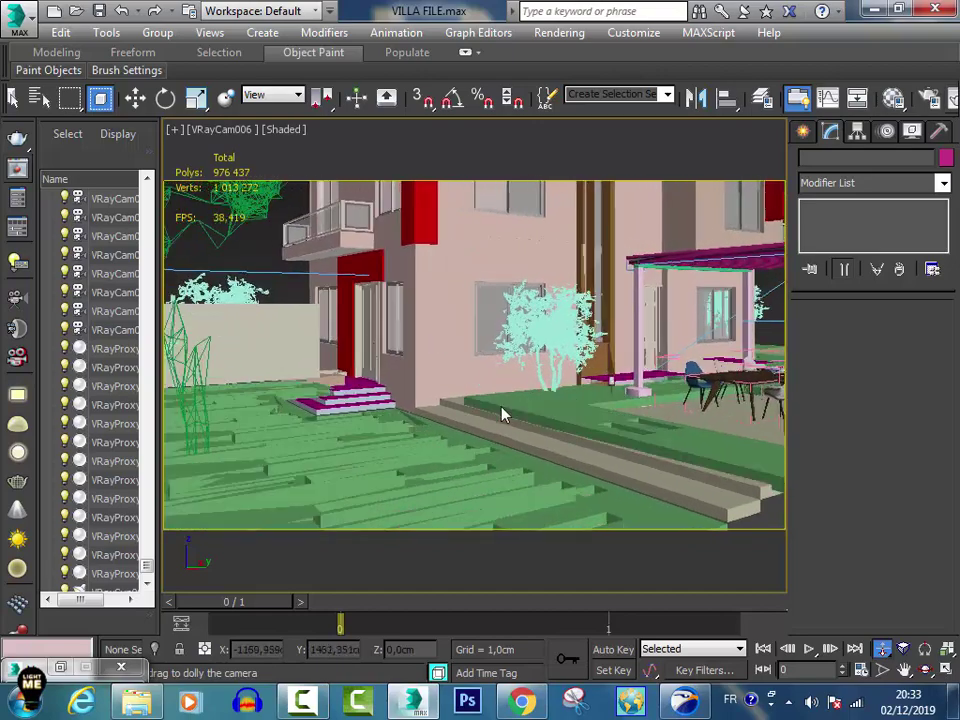
scroll(503, 415, "up", 2)
scroll(503, 415, "up", 2)
scroll(503, 415, "up", 1)
scroll(503, 415, "up", 2)
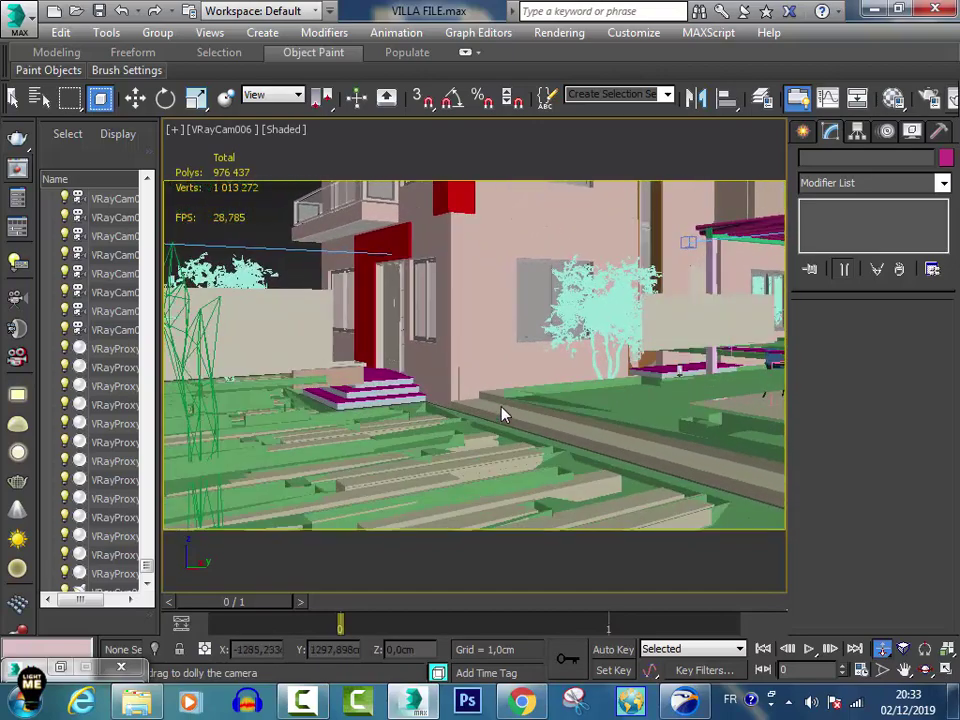
scroll(503, 415, "up", 2)
Select VRayCam006's target and move it to aim the shot at the tree.
left_click(221, 129)
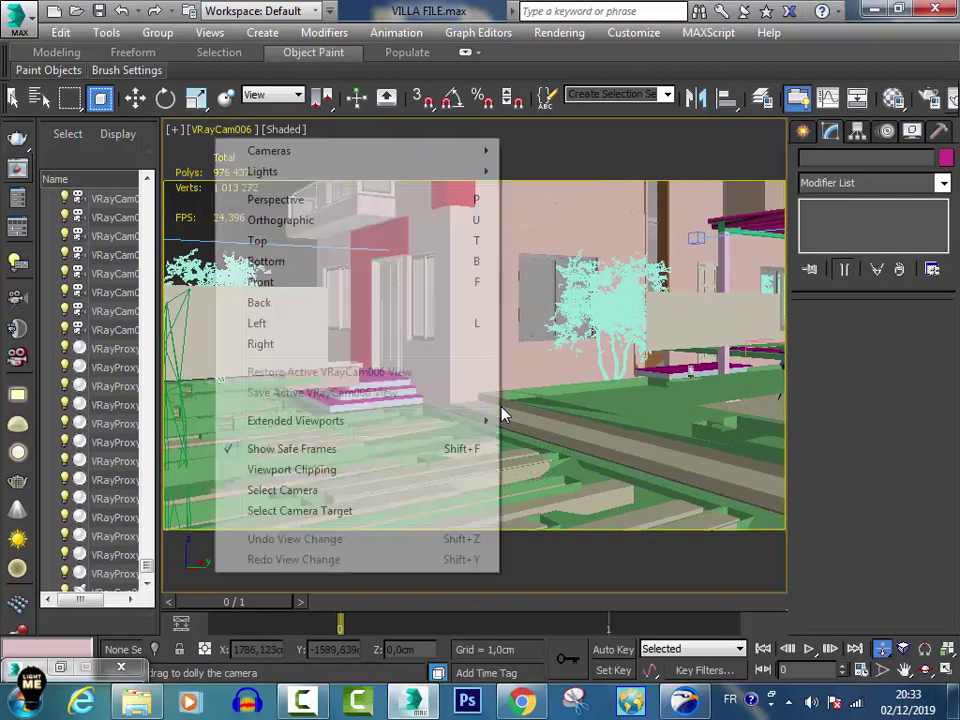
left_click(300, 510)
key("w")
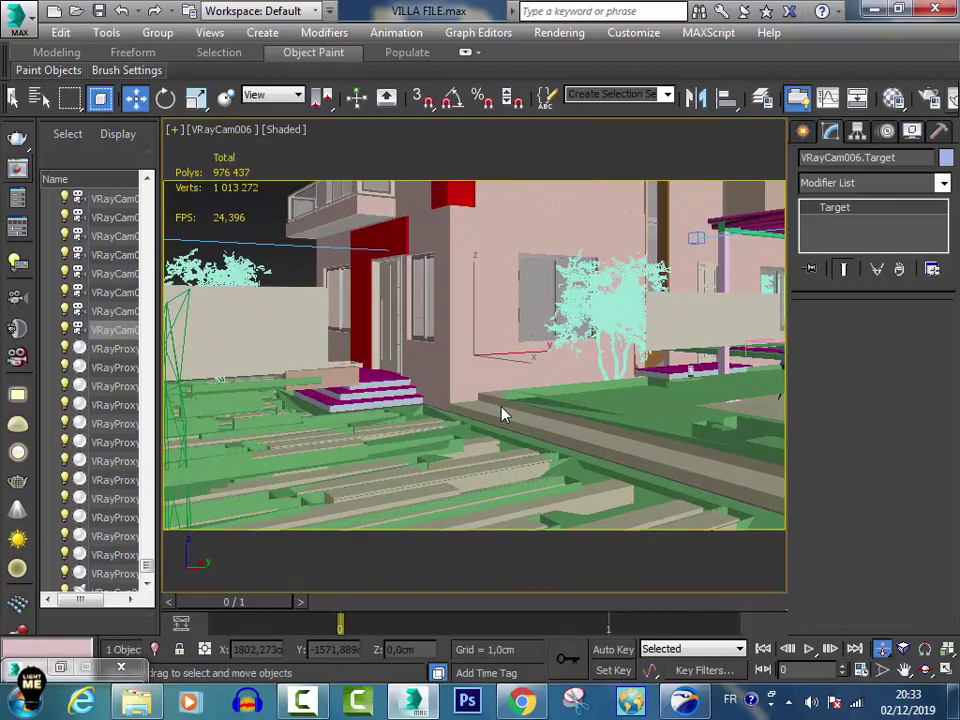
left_click_drag(503, 415, 503, 415)
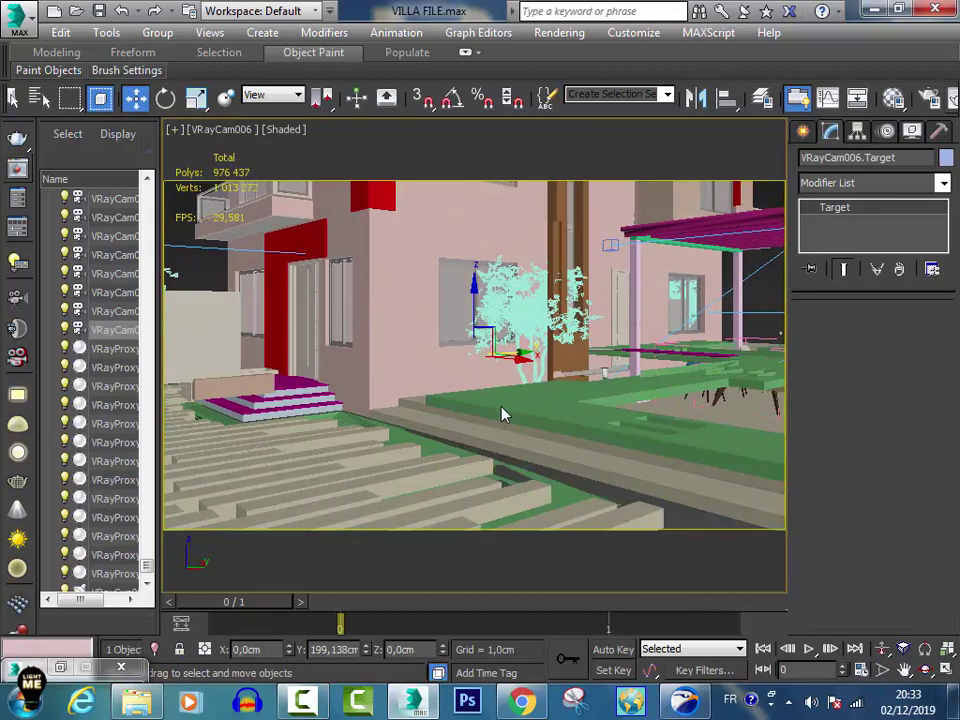
key("F10")
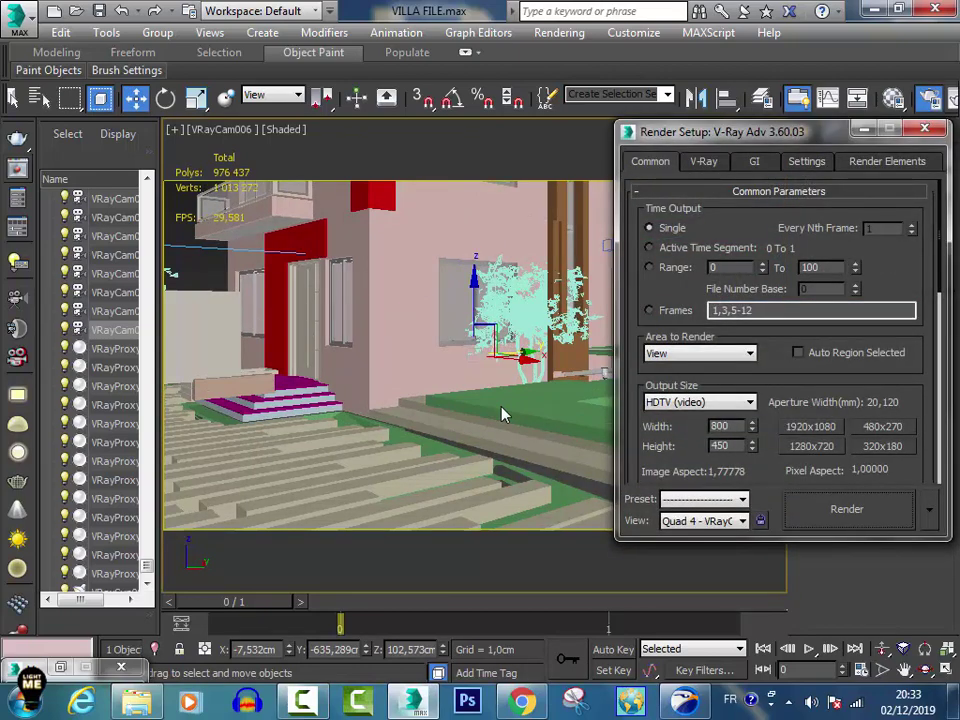
Set a Custom output size with height 800 and image aspect 1,1, giving 800×727.
key("alt+Down")
key("Up")
key("Up")
key("Up")
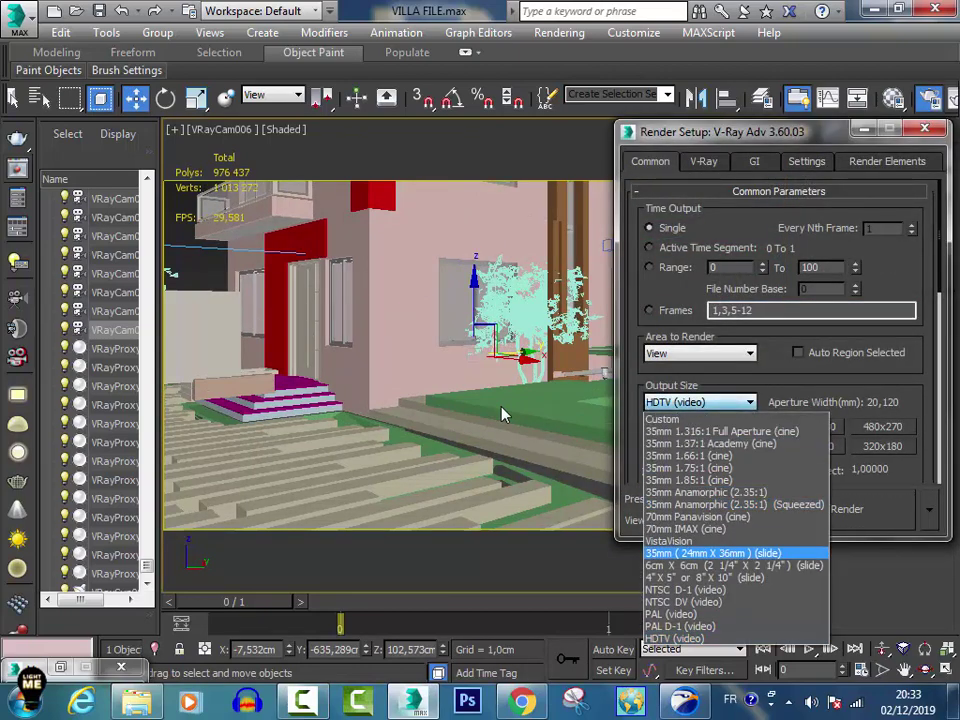
key("Home")
key("Return")
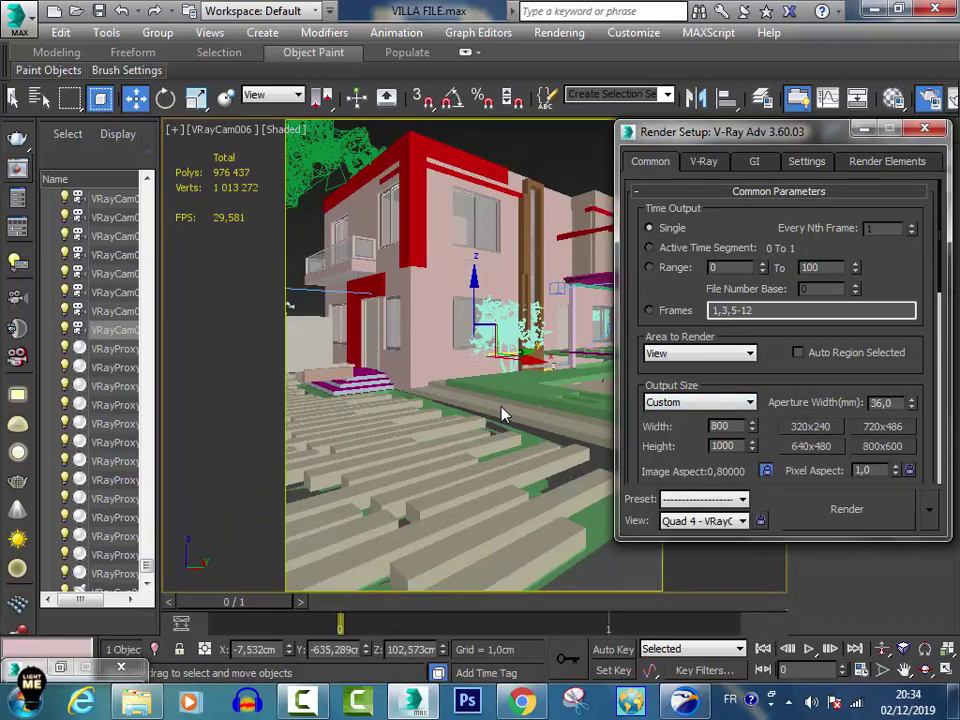
type("800")
key("Return")
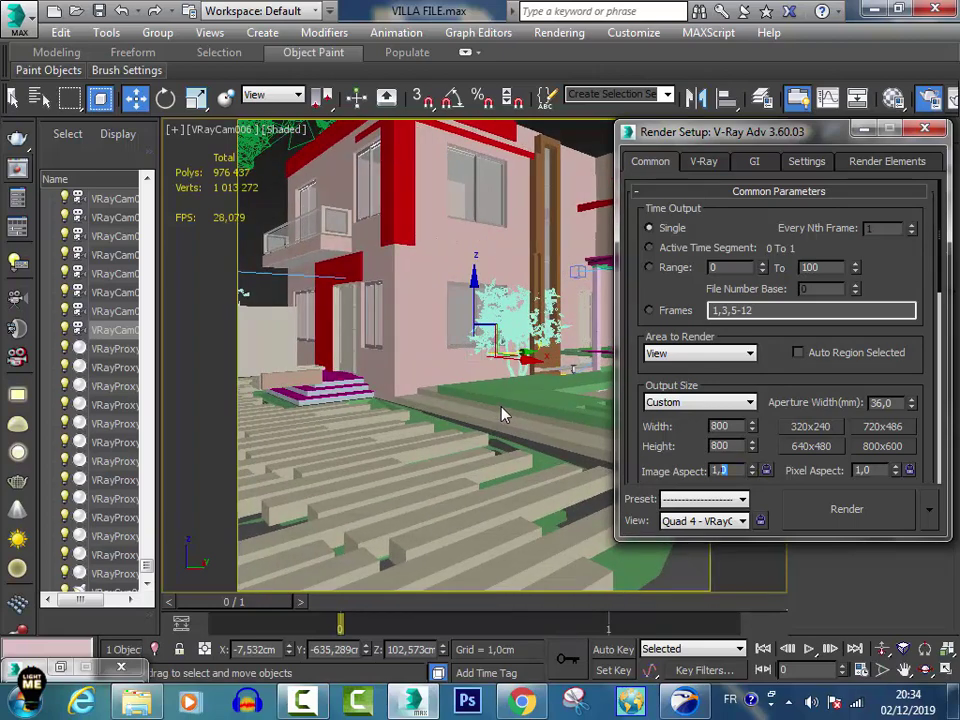
type("1,1")
key("Return")
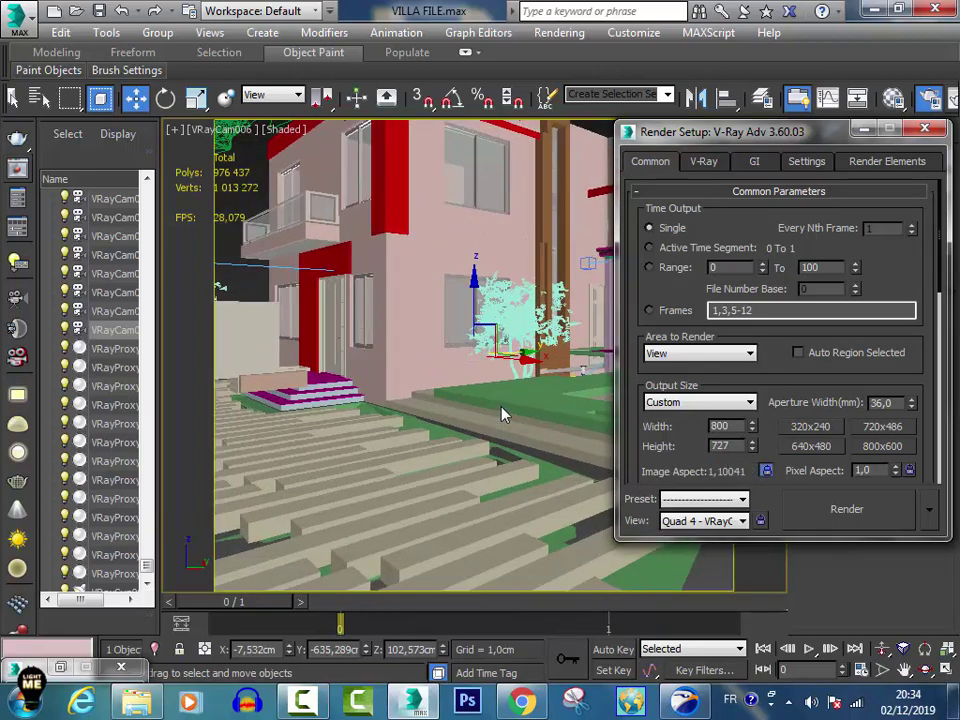
key("F10")
Dolly VRayCam006 to frame the villa's corner facade lower and closer.
scroll(503, 415, "down", 2)
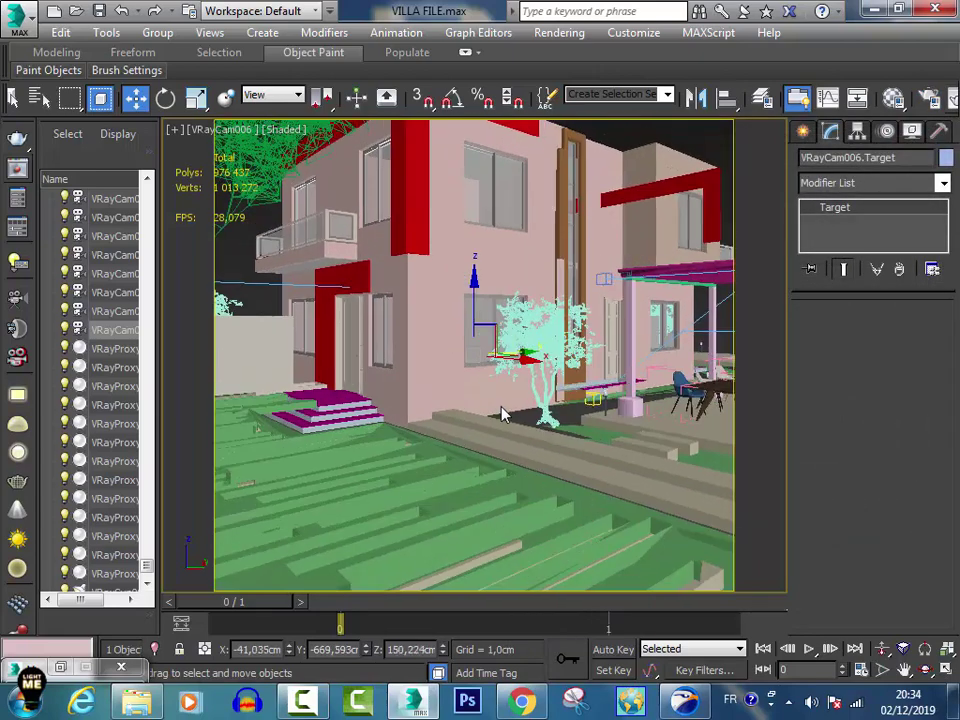
scroll(503, 415, "down", 2)
scroll(503, 415, "down", 2)
scroll(503, 415, "down", 2)
scroll(503, 415, "down", 2)
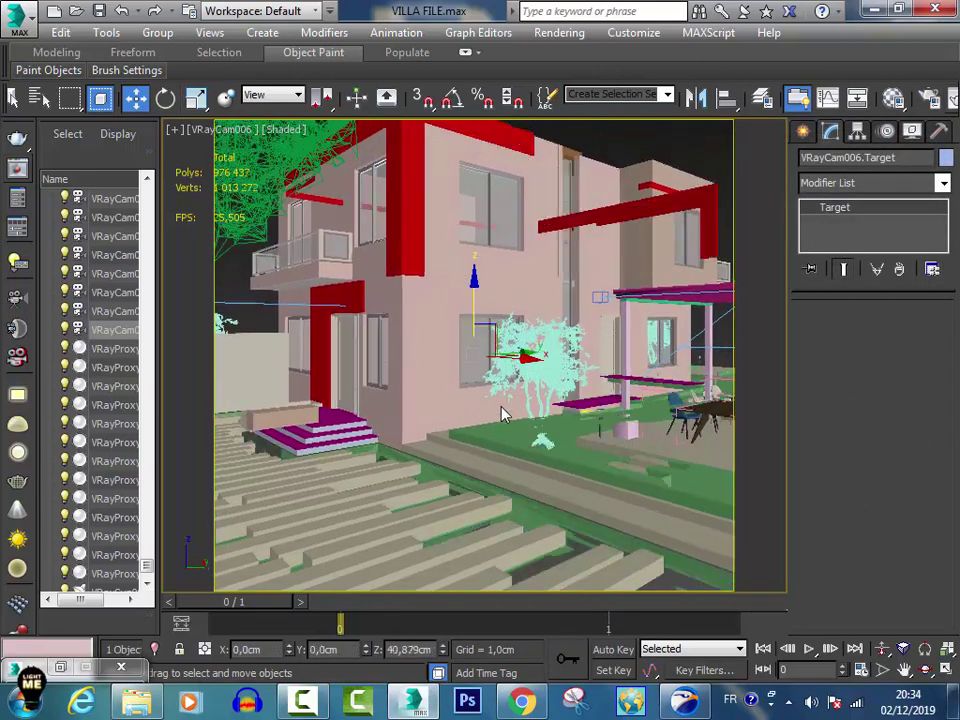
scroll(503, 415, "down", 2)
scroll(503, 415, "down", 2)
scroll(503, 415, "down", 2)
scroll(503, 415, "down", 2)
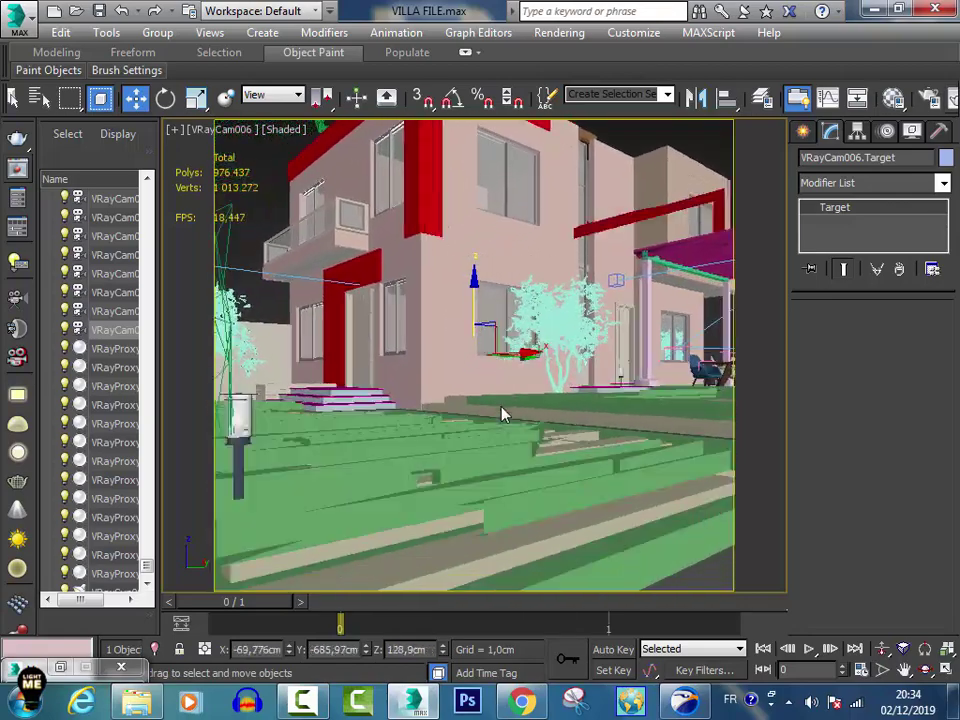
scroll(503, 415, "down", 2)
scroll(503, 415, "down", 2)
scroll(503, 415, "down", 2)
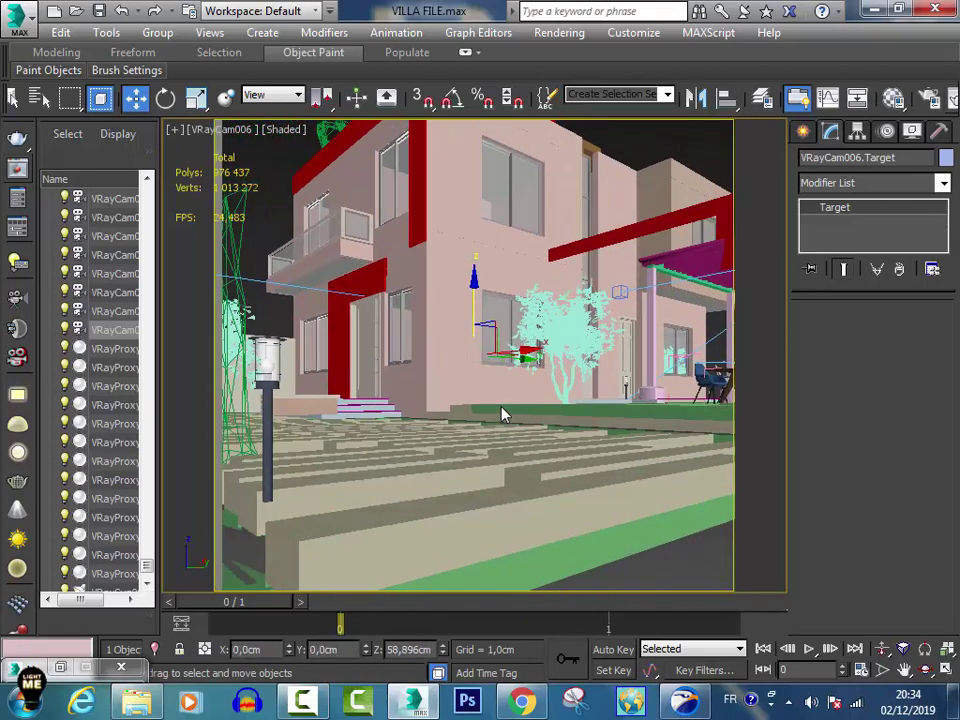
scroll(503, 415, "down", 2)
scroll(503, 415, "up", 2)
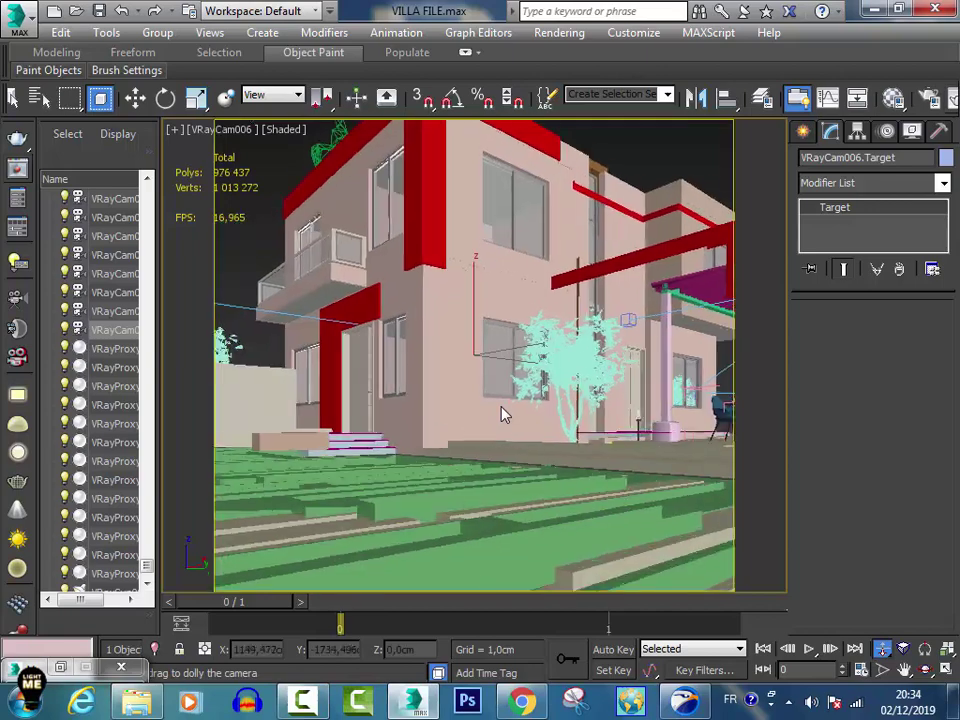
scroll(503, 415, "up", 2)
Dolly in further, then raise VRayCam006's target to show the corner, balcony and pergola.
key("w")
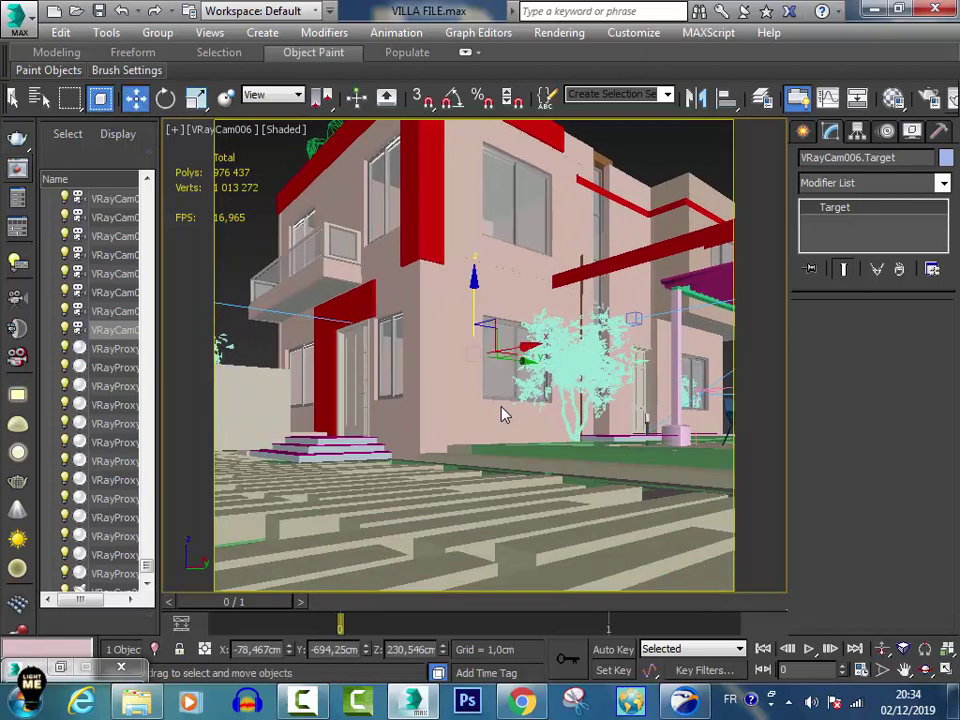
scroll(503, 415, "down", 2)
scroll(503, 415, "down", 1)
scroll(503, 415, "down", 1)
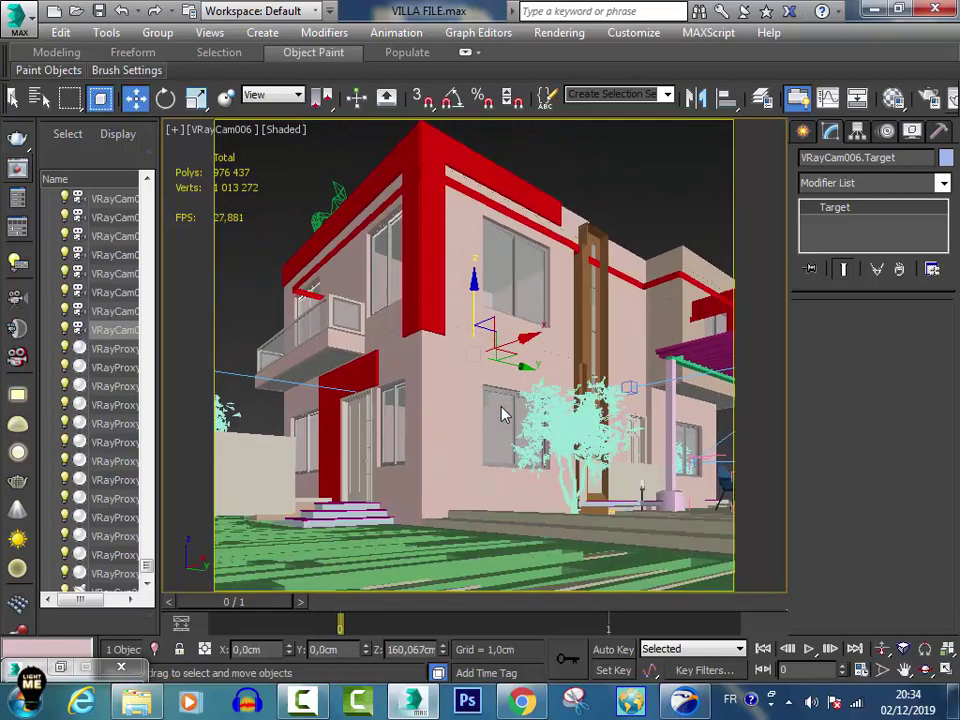
scroll(503, 415, "down", 1)
scroll(503, 415, "down", 1)
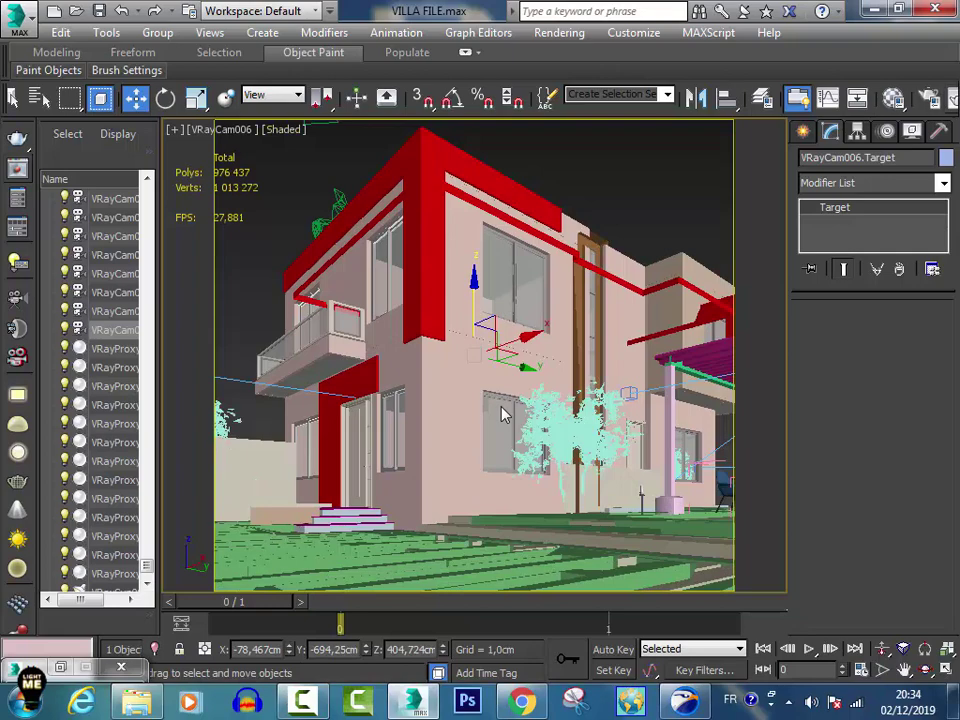
left_click(503, 415)
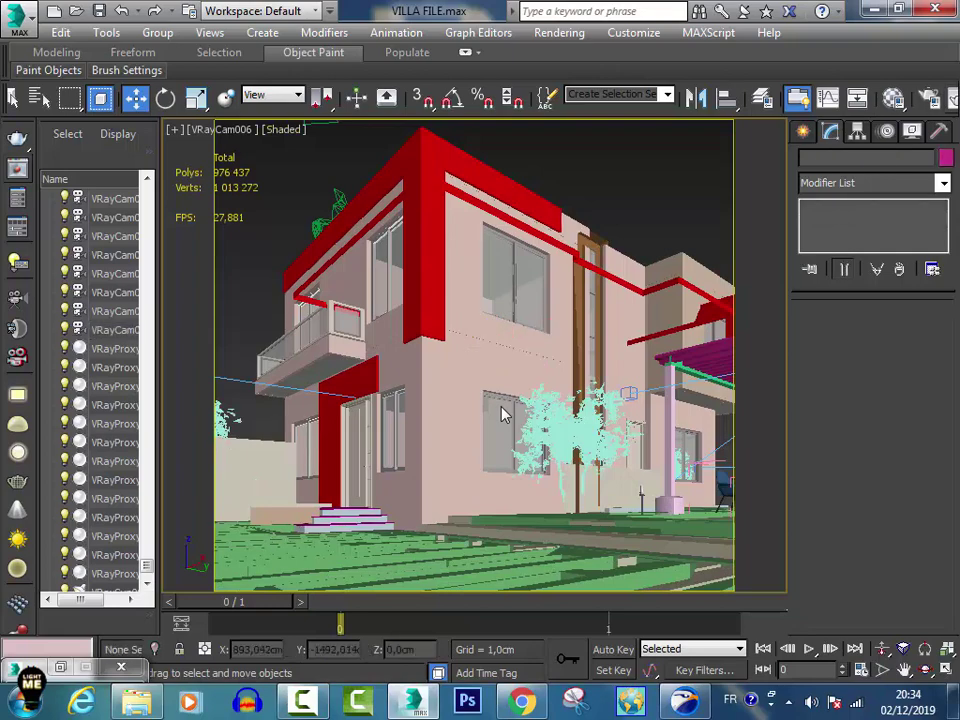
left_click(236, 129)
left_click(290, 510)
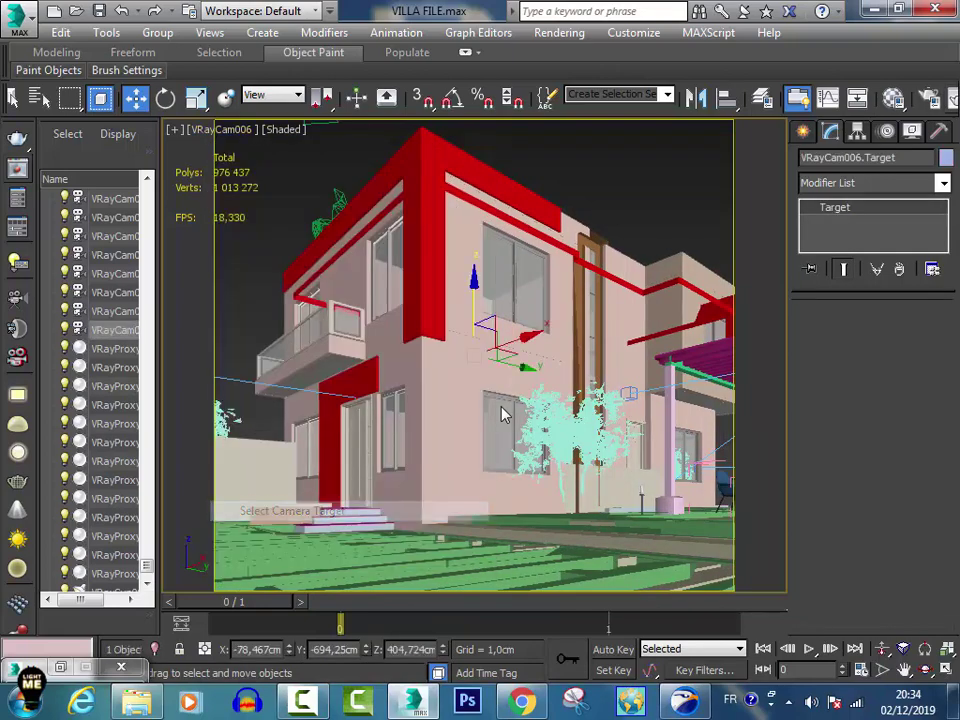
left_click_drag(503, 415, 503, 415)
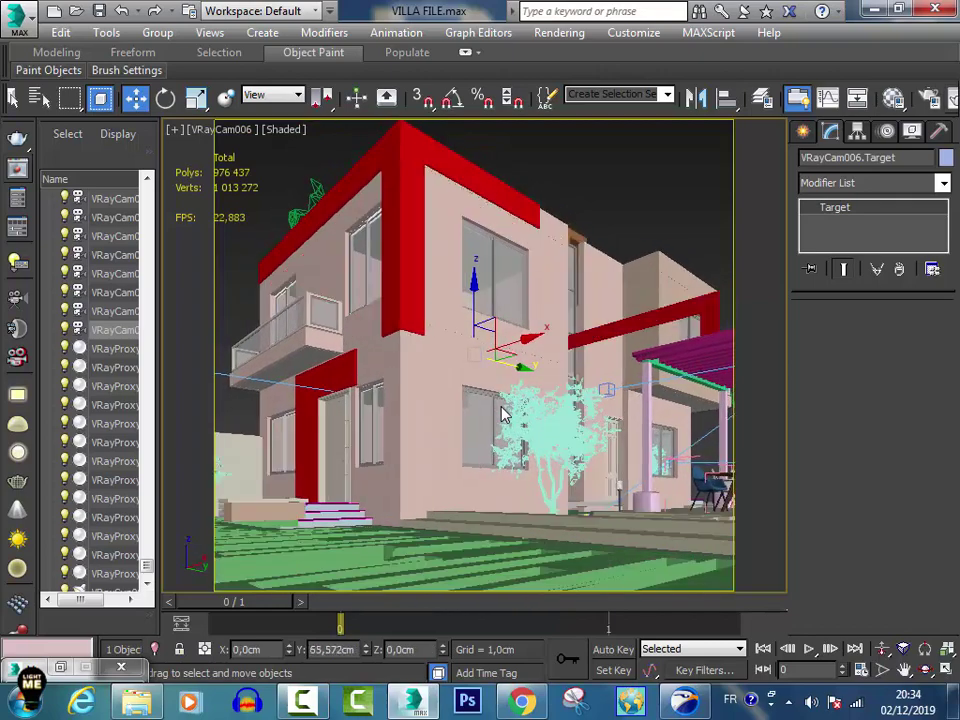
In Top view, move VRaySun001 to a new position.
left_click(503, 415)
key("t")
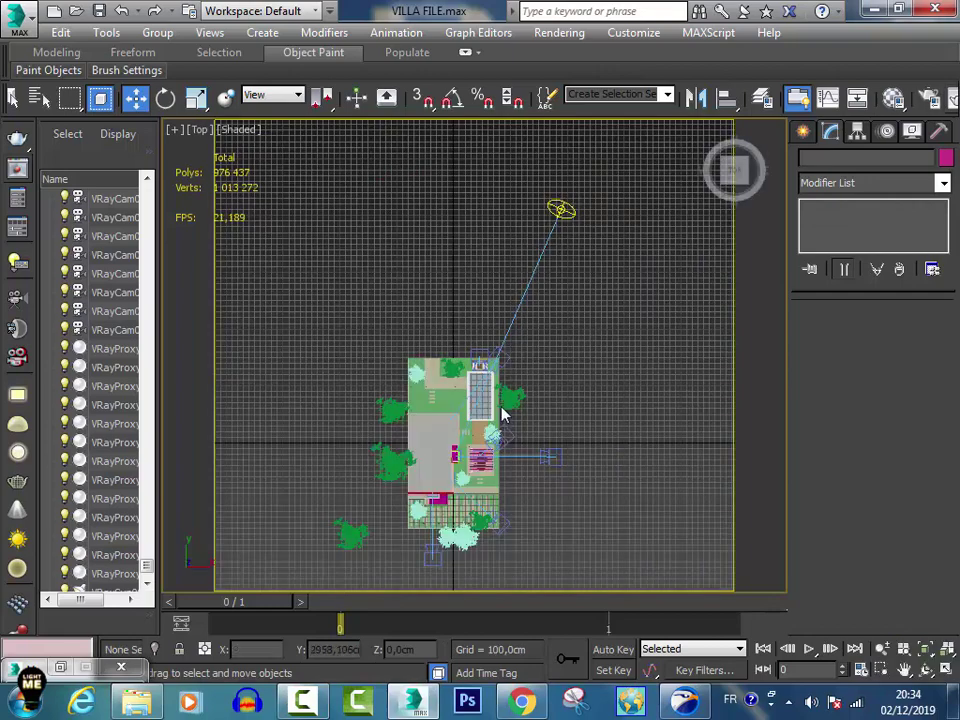
left_click(503, 415)
scroll(503, 415, "down", 3)
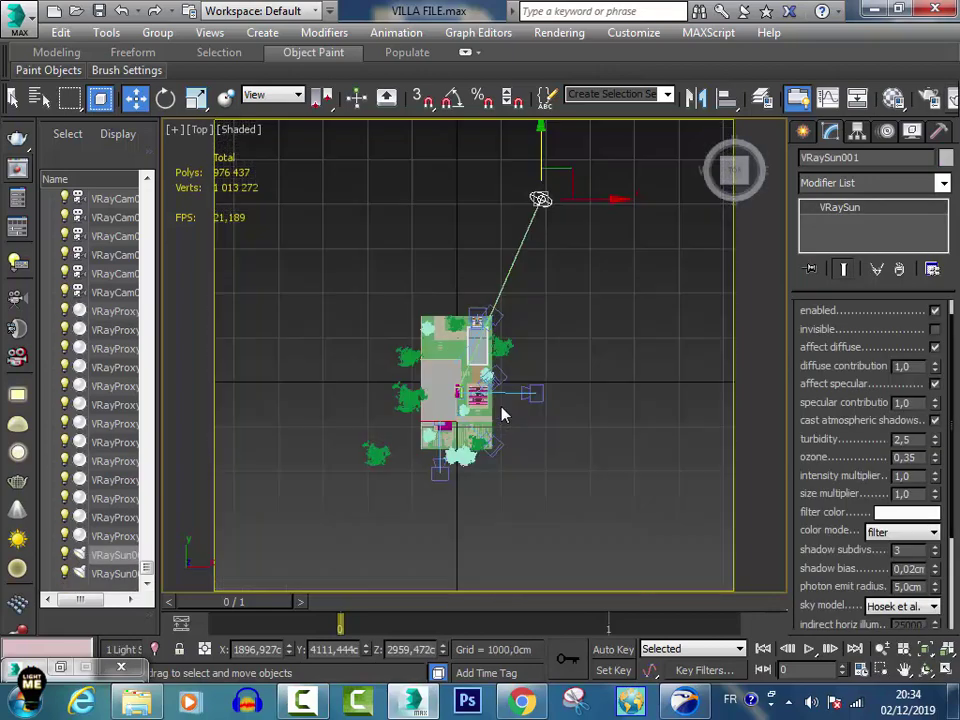
mouse_move(555, 182)
left_mouse_down()
mouse_move(635, 195)
mouse_move(639, 221)
mouse_move(692, 285)
mouse_move(677, 225)
mouse_move(669, 229)
left_mouse_up()
Orbit to check the sun's angle, then return the viewport to VRayCam006.
middle_click_drag(503, 415, 503, 415, "alt")
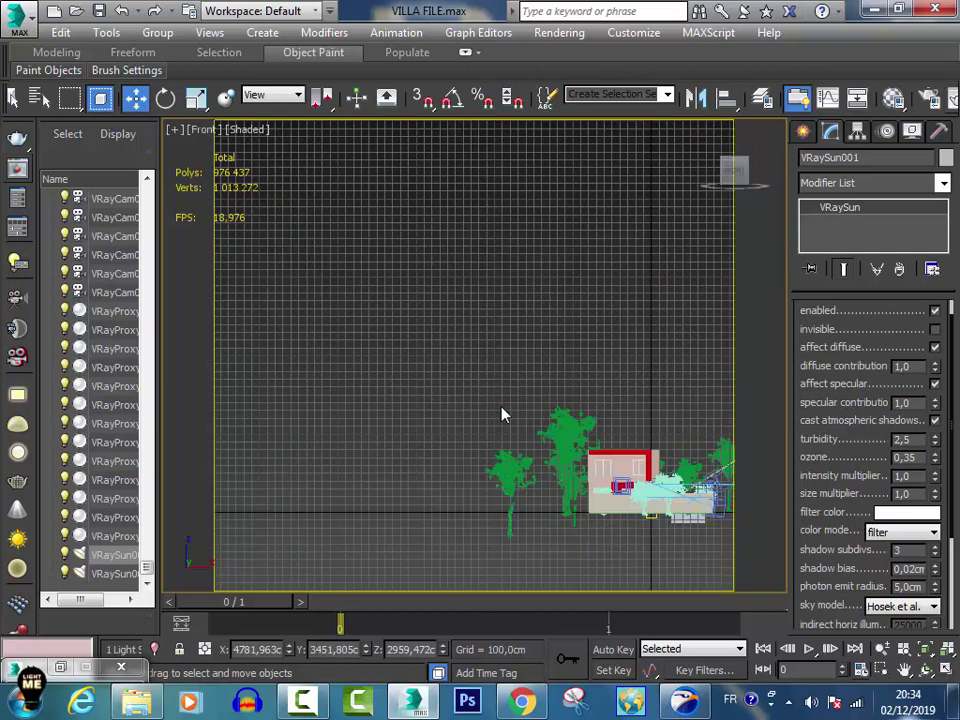
key("ctrl+r")
left_click_drag(503, 415, 503, 415)
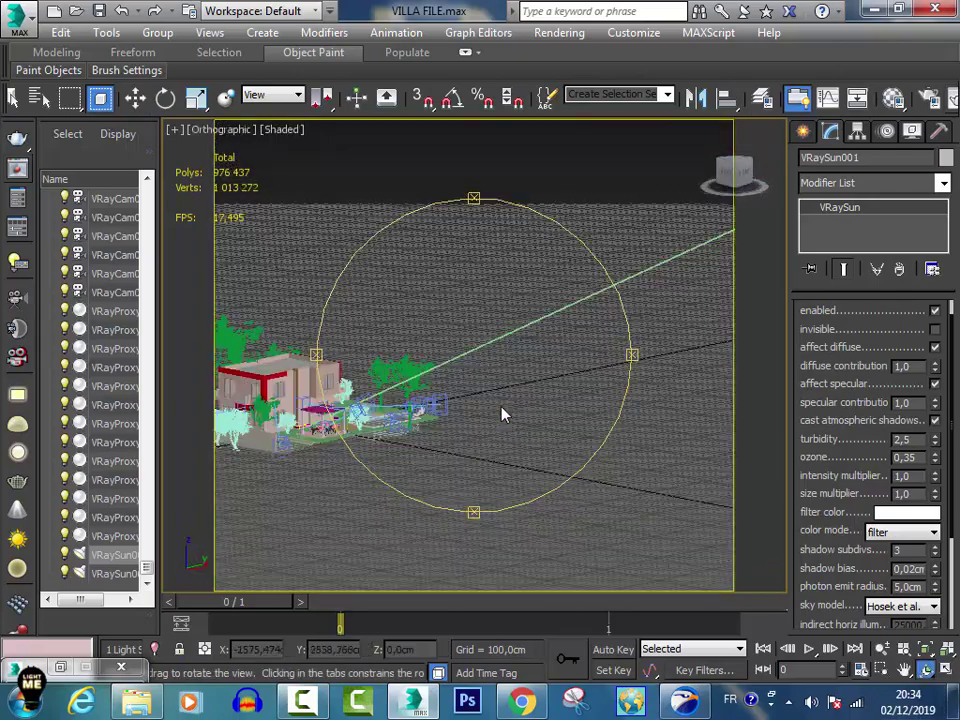
key("c")
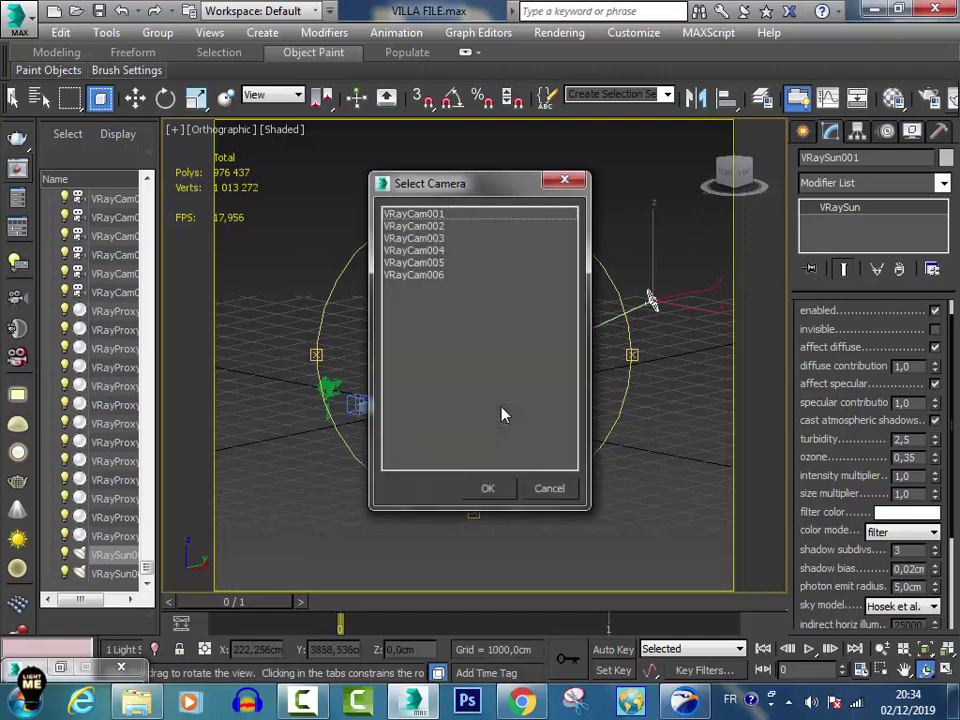
key("Return")
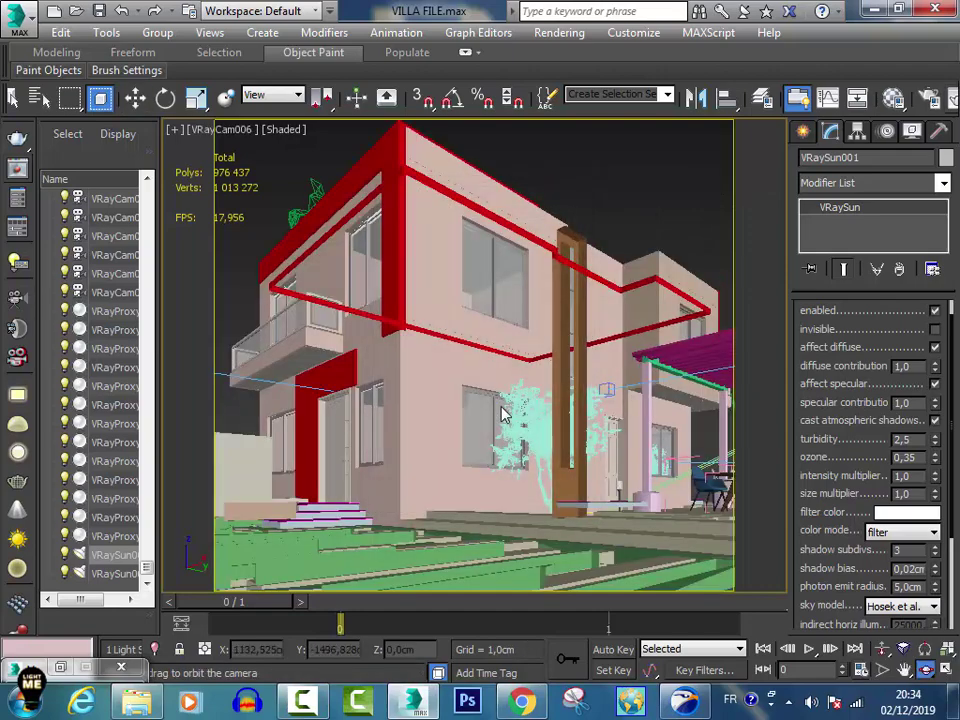
Render the VRayCam006 view at 800×727 and let V-Ray finish.
key("shift+q")
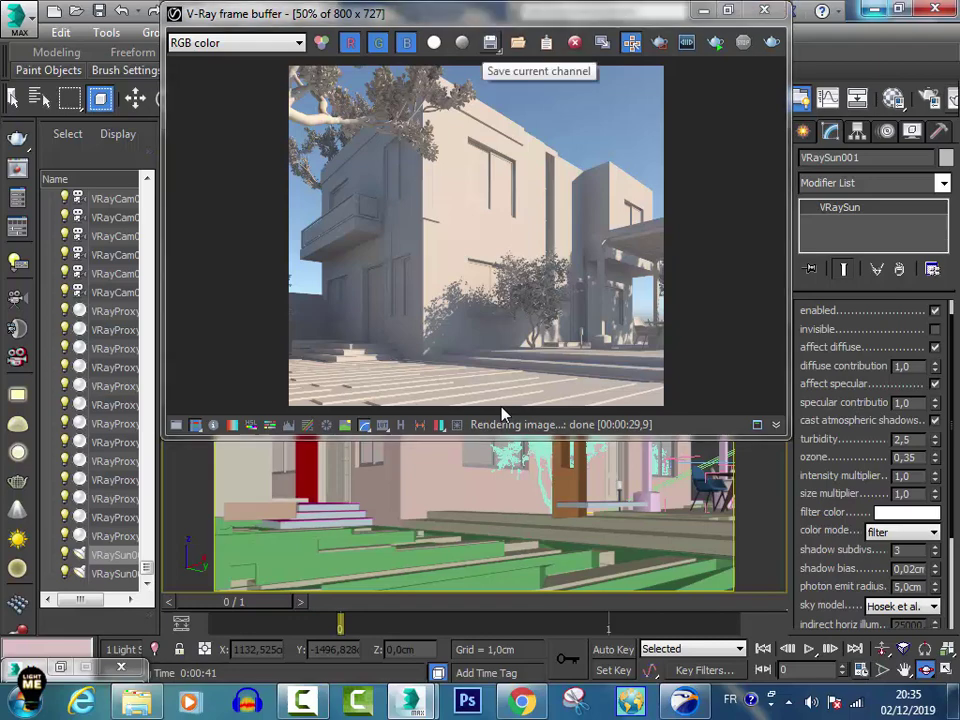
Save the render in 2-LIGHTING as JPEG 'EXTERIOR VRAYSUN 4' at quality 100.
left_click(490, 42)
left_click(586, 170)
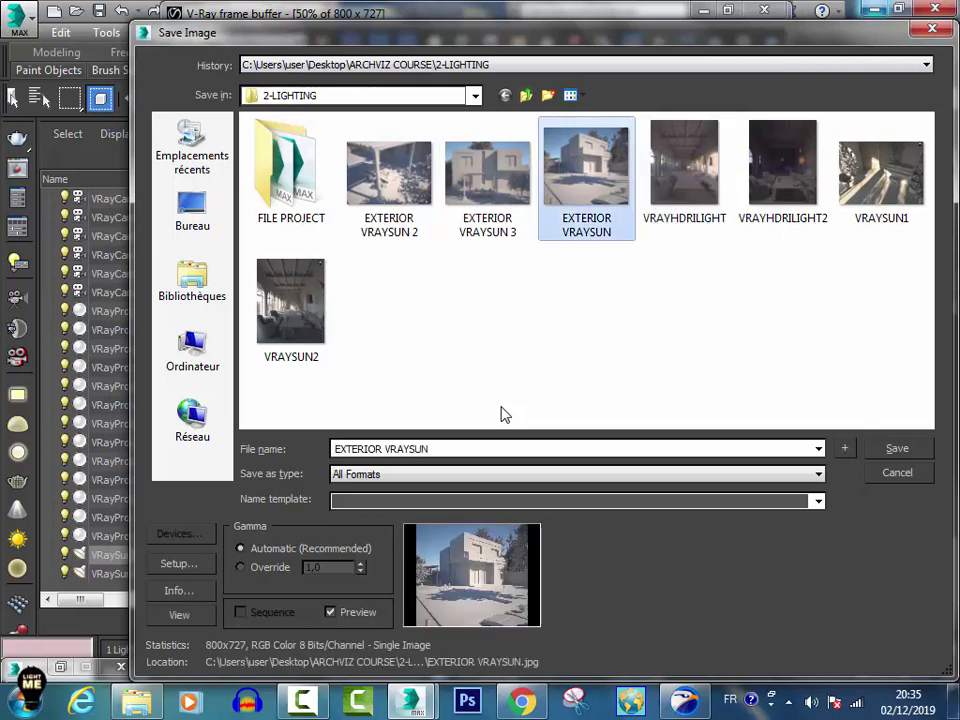
key("Tab")
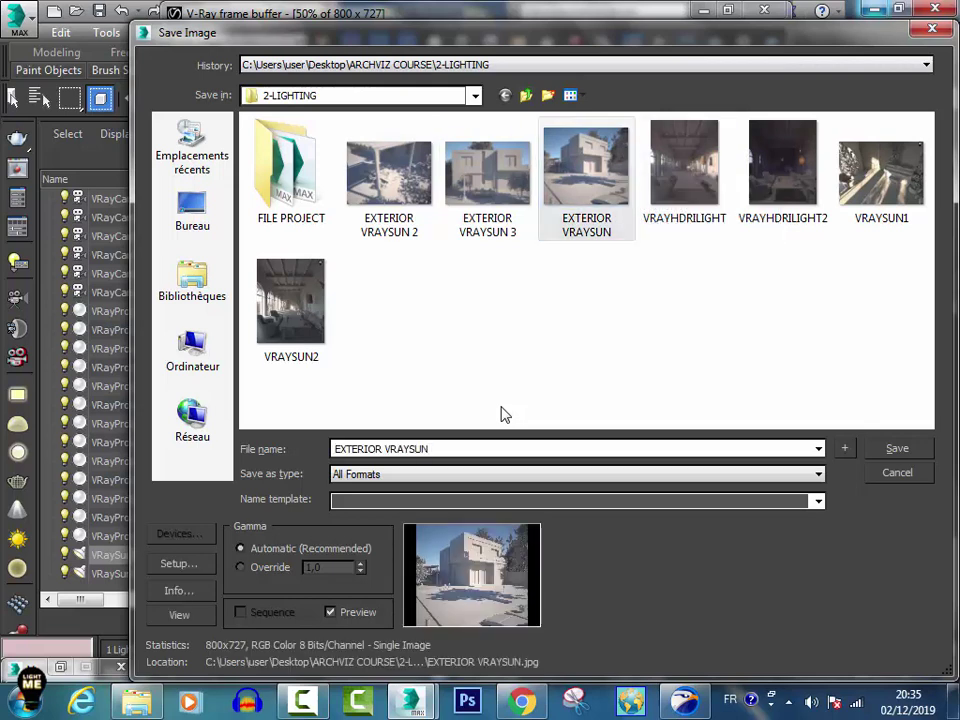
type("4")
key("Tab")
key("alt+Down")
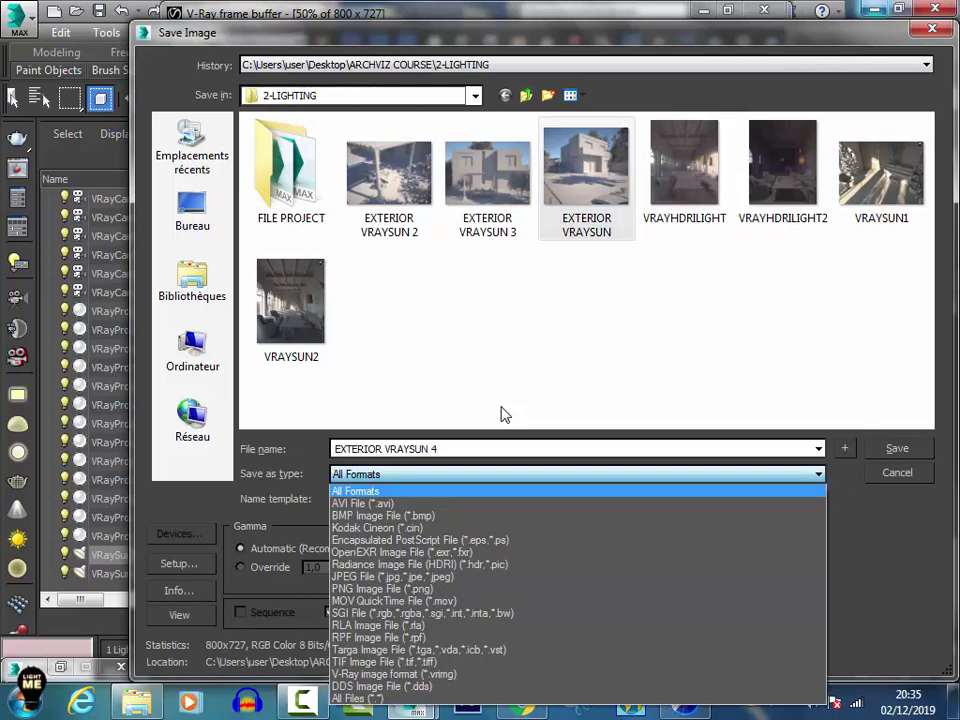
key("j")
key("Return")
key("Return")
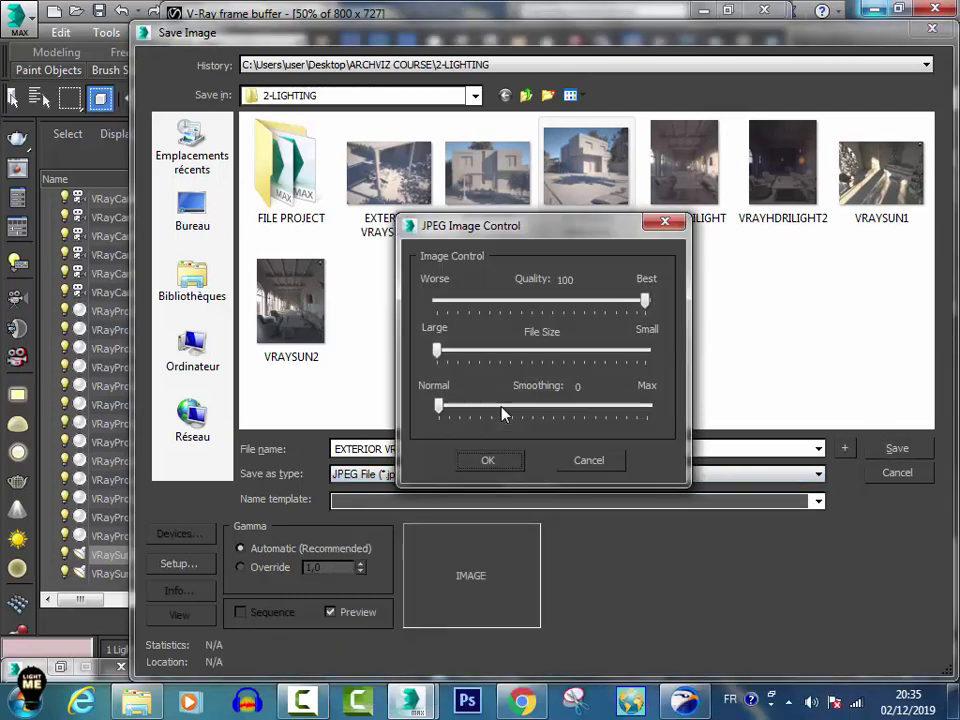
key("Return")
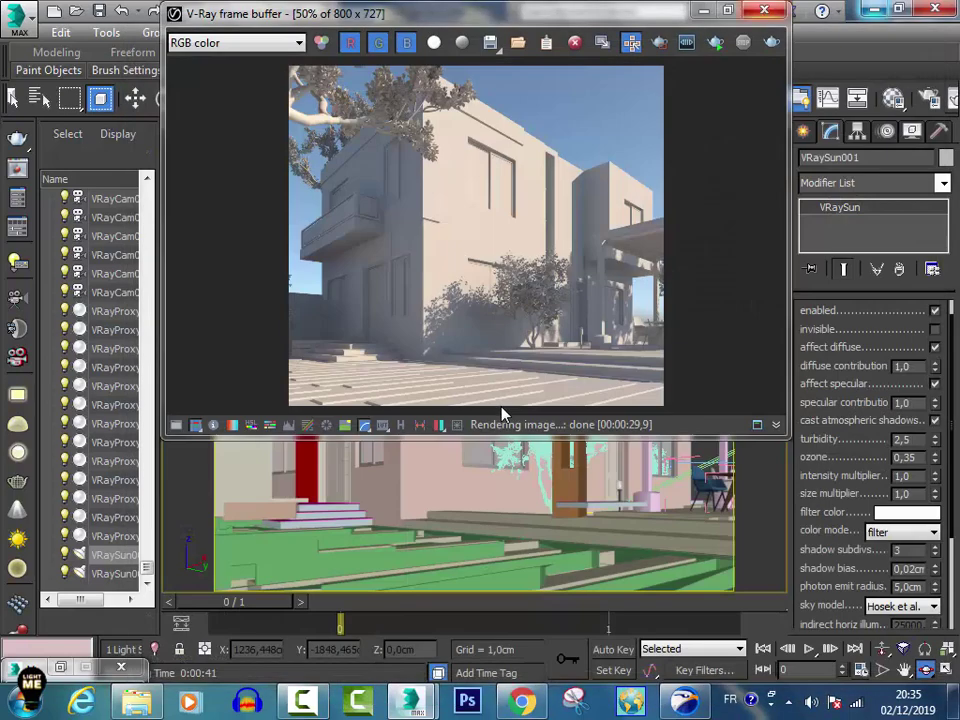
Close the V-Ray frame buffer and switch to Select and Move.
key("alt+F4")
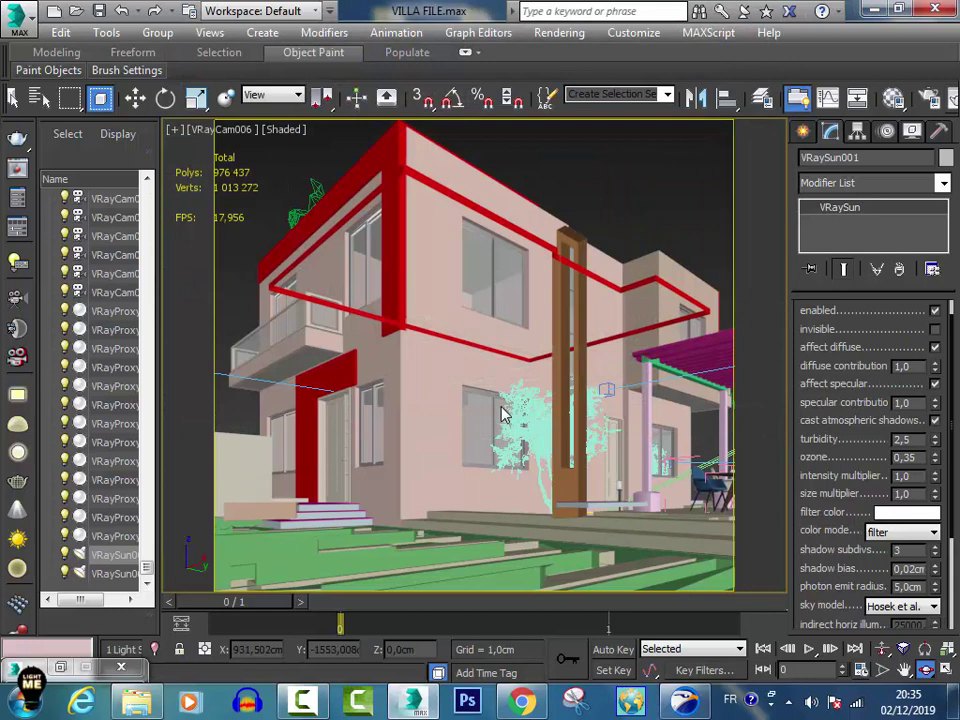
key("w")
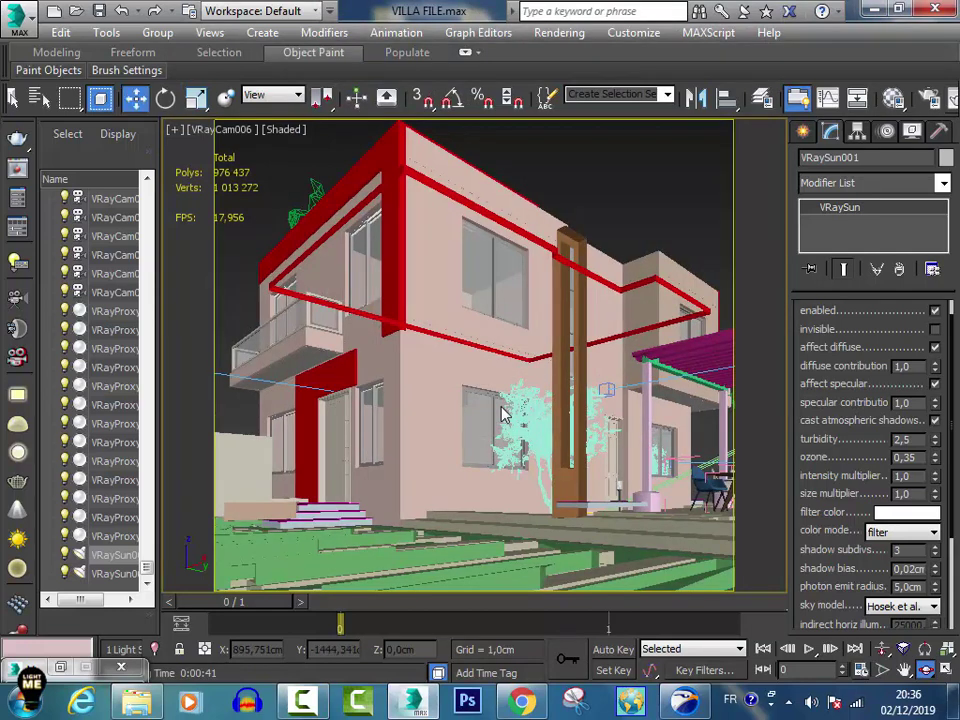